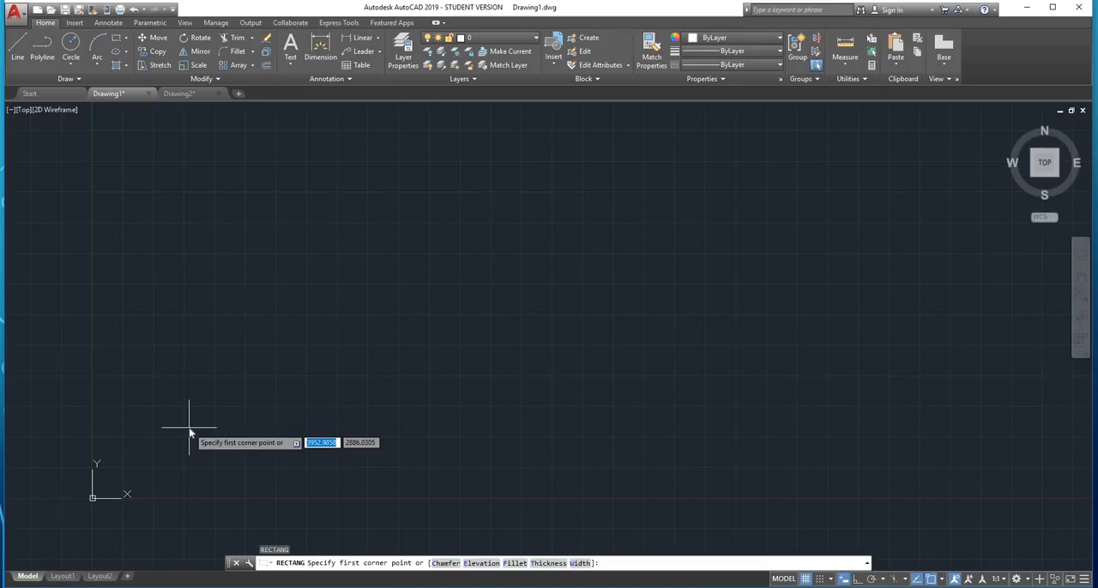
# Draw a rectangle from the origin 0,0 with its opposite corner at 420 by 297 units
pyautogui.write('0')
pyautogui.press('Tab')
pyautogui.write('0')
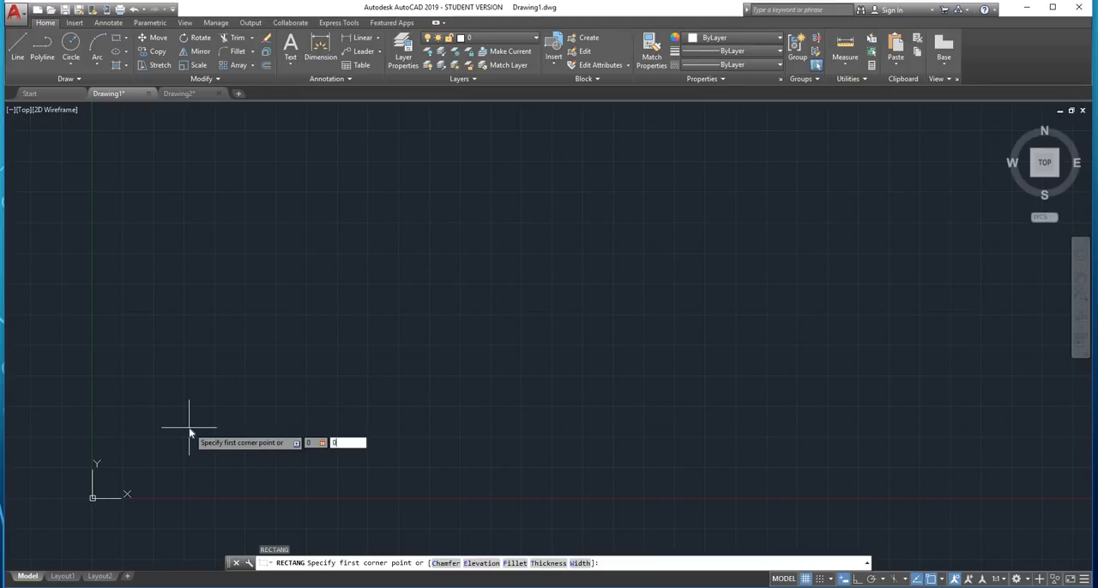
pyautogui.press('Return')
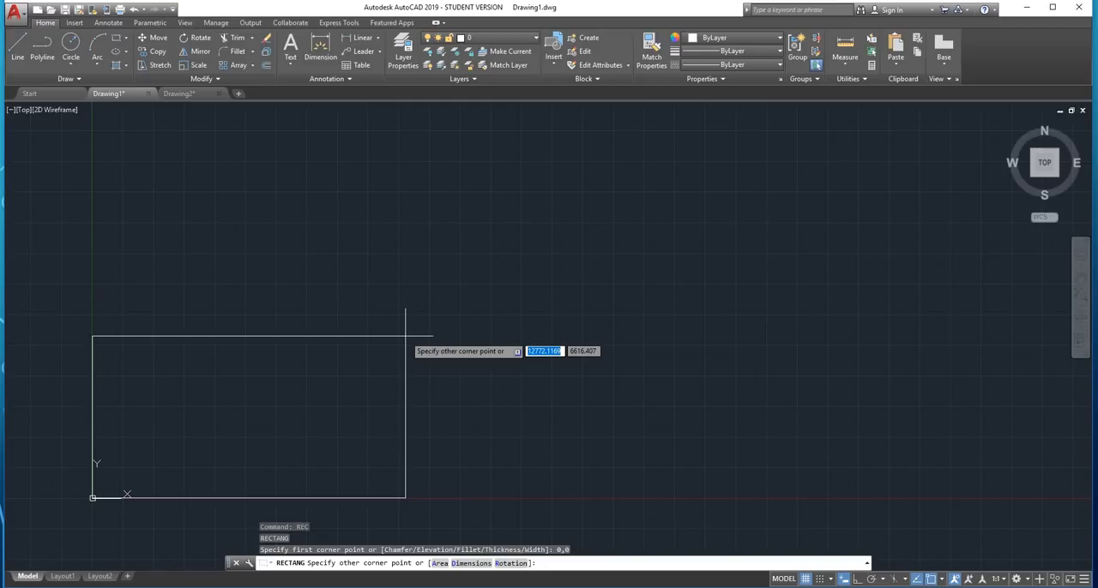
pyautogui.write('420')
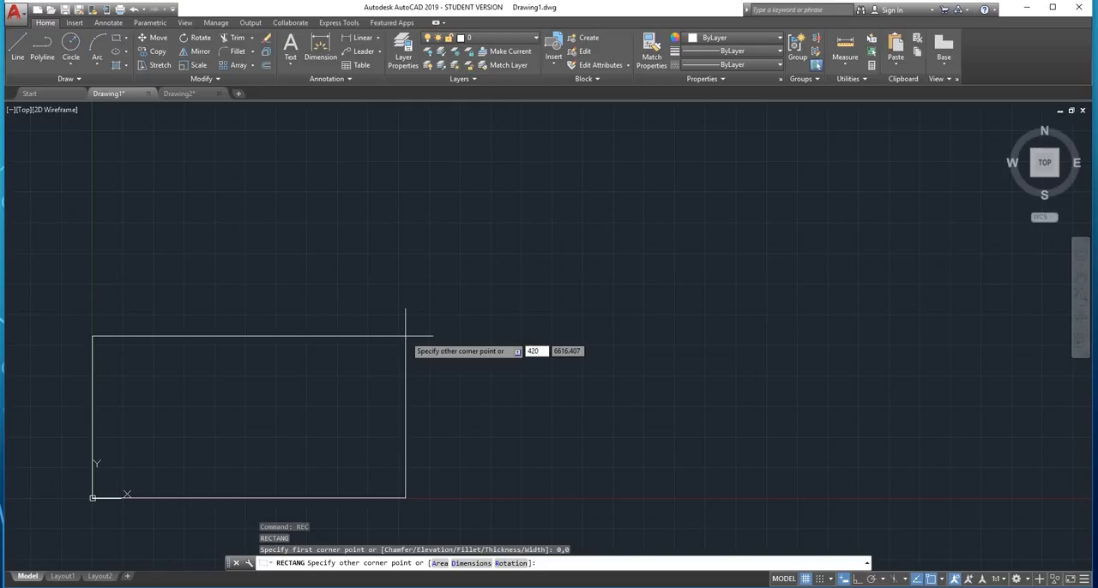
pyautogui.press('Tab')
pyautogui.write('29')
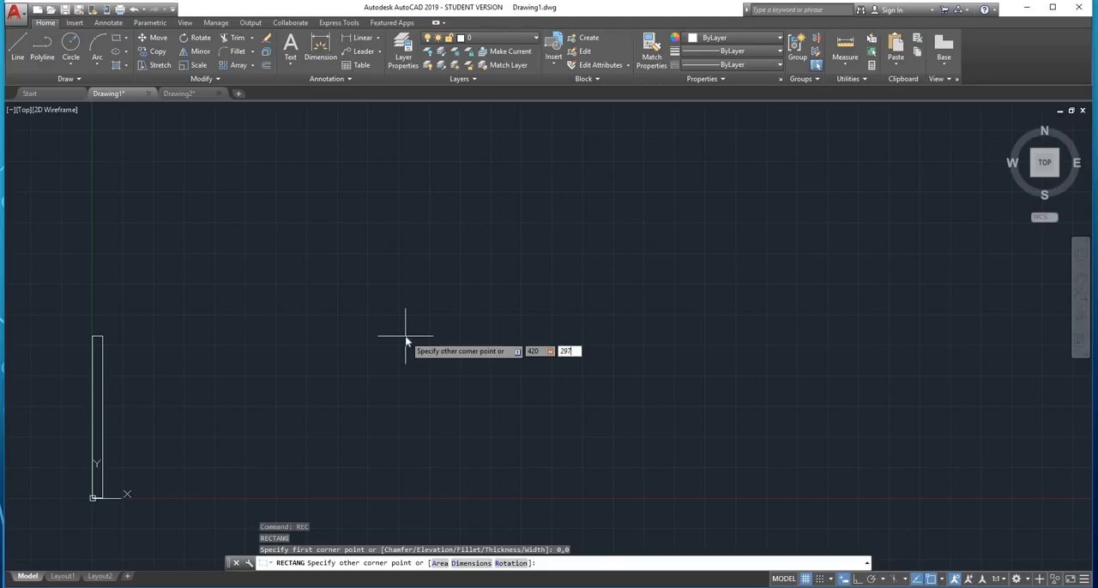
pyautogui.press('Return')
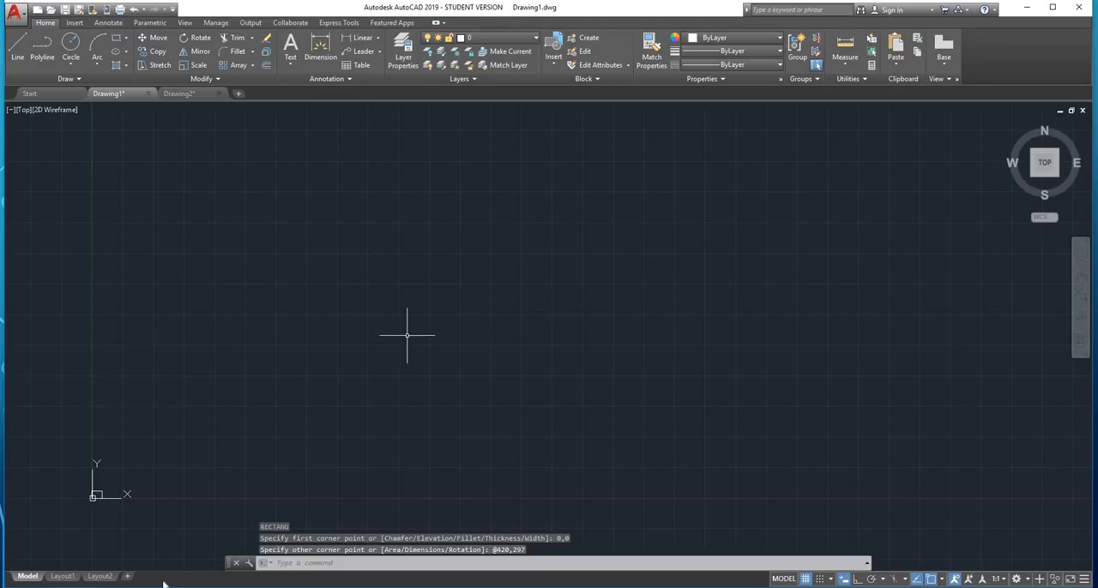
# Offset the 420 by 297 rectangle inwards by 10 units to form an inner border
pyautogui.scroll(10, 77, 515)
pyautogui.scroll(4, 287, 310)
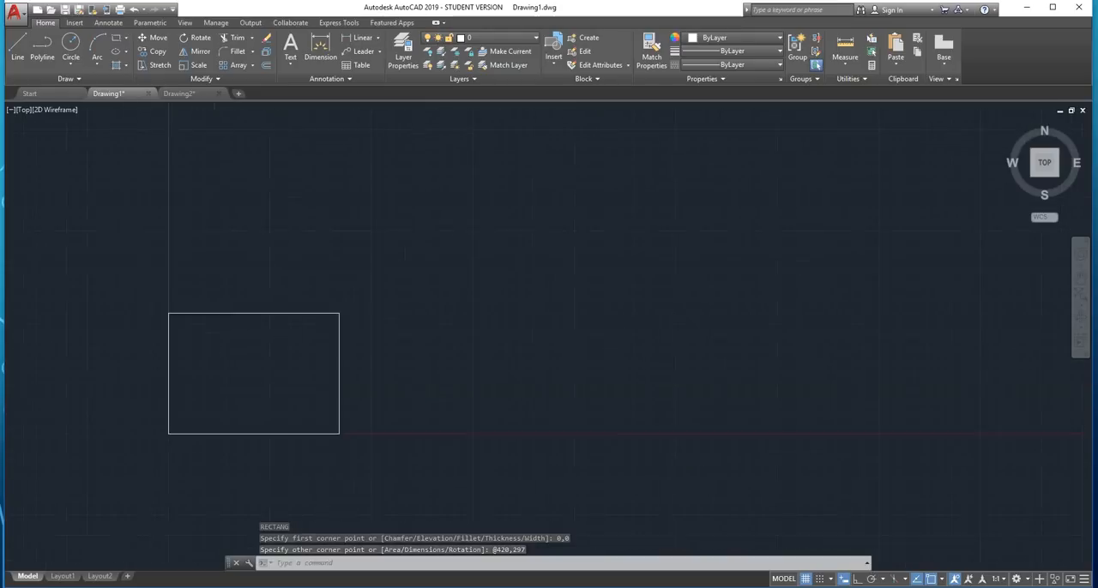
pyautogui.moveTo(259, 424); pyautogui.dragTo(399, 315, button='middle')
pyautogui.middleClick(398, 315)
pyautogui.middleClick(399, 315)
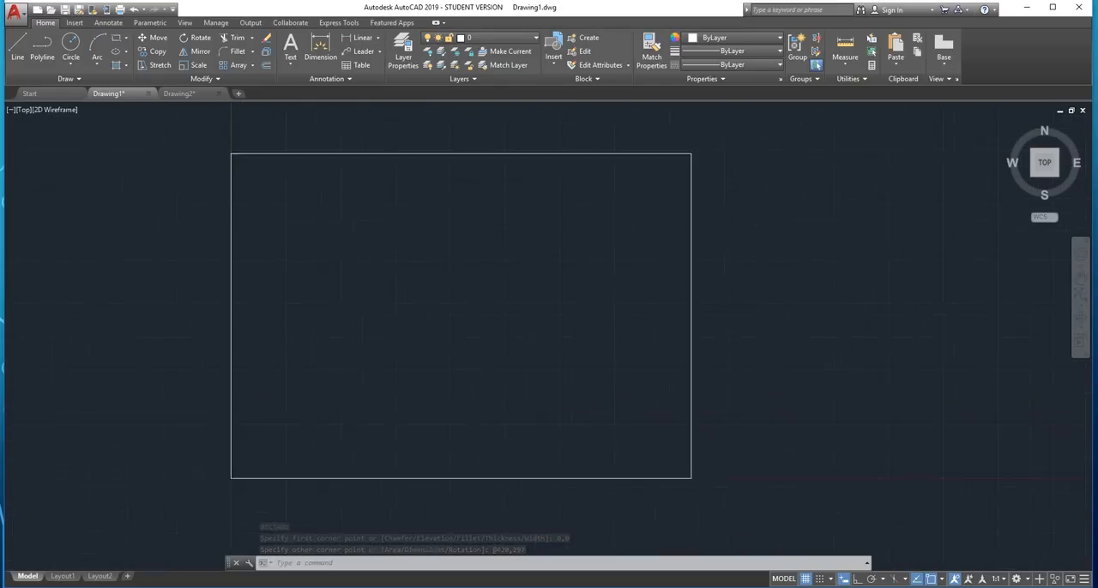
pyautogui.scroll(-2, 618, 278)
pyautogui.moveTo(630, 279); pyautogui.dragTo(488, 300, button='middle')
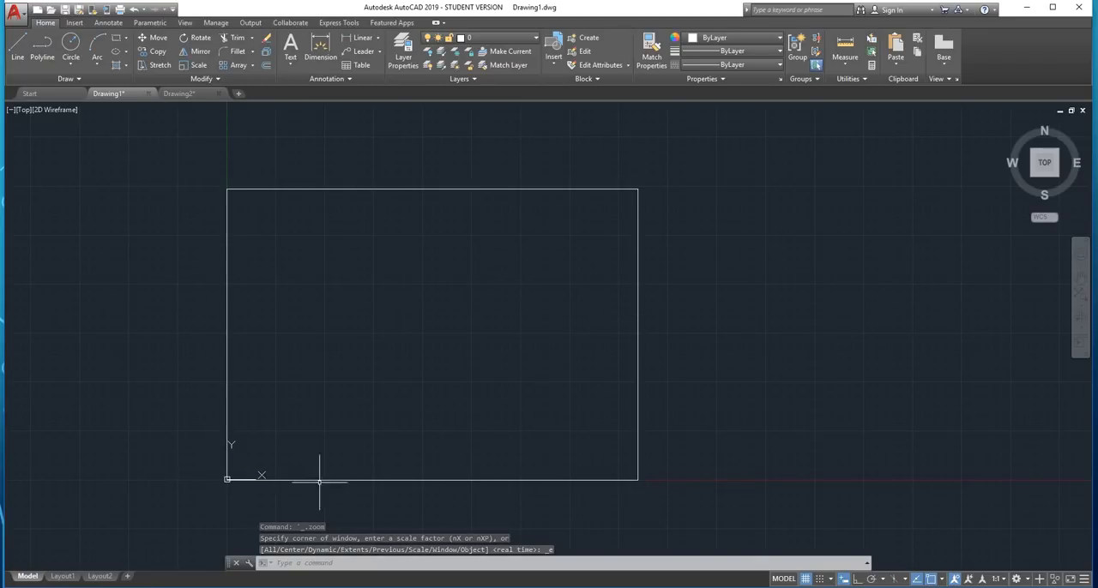
pyautogui.scroll(2, 529, 357)
pyautogui.scroll(-2, 569, 334)
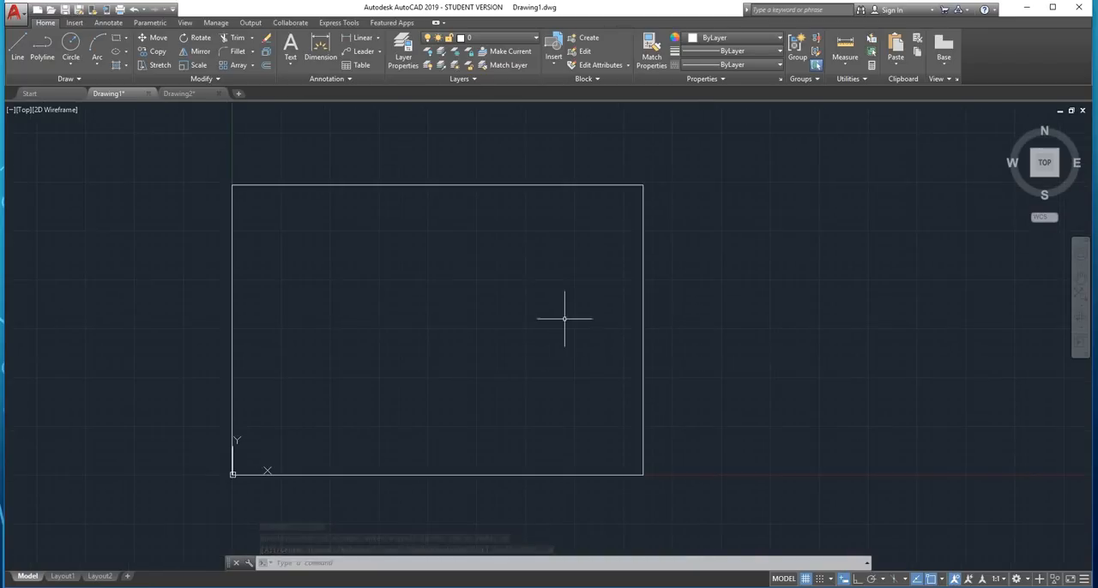
pyautogui.moveTo(561, 312); pyautogui.dragTo(509, 331, button='middle')
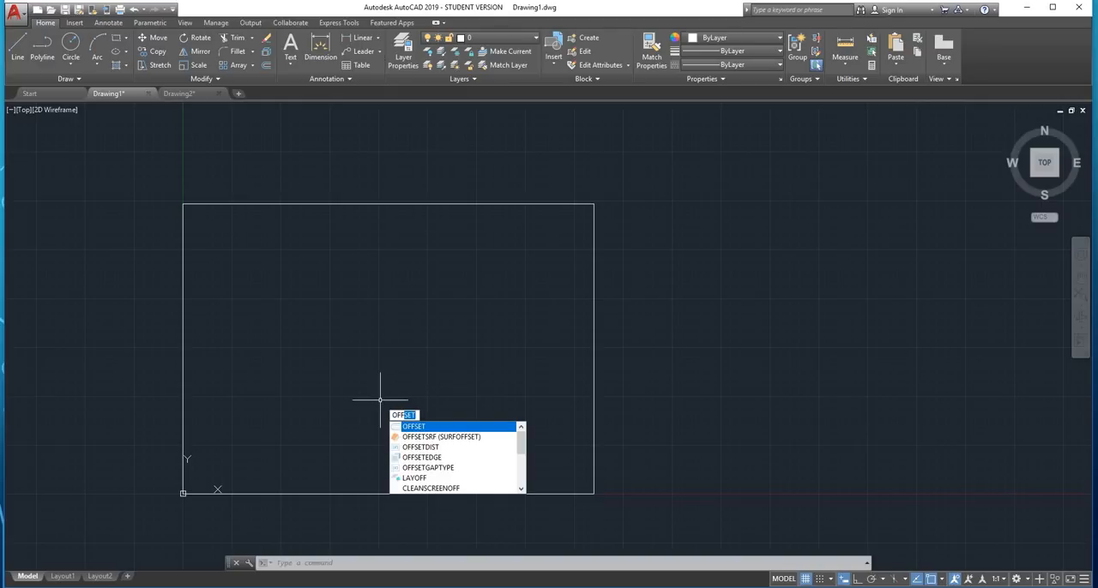
pyautogui.press('Return')
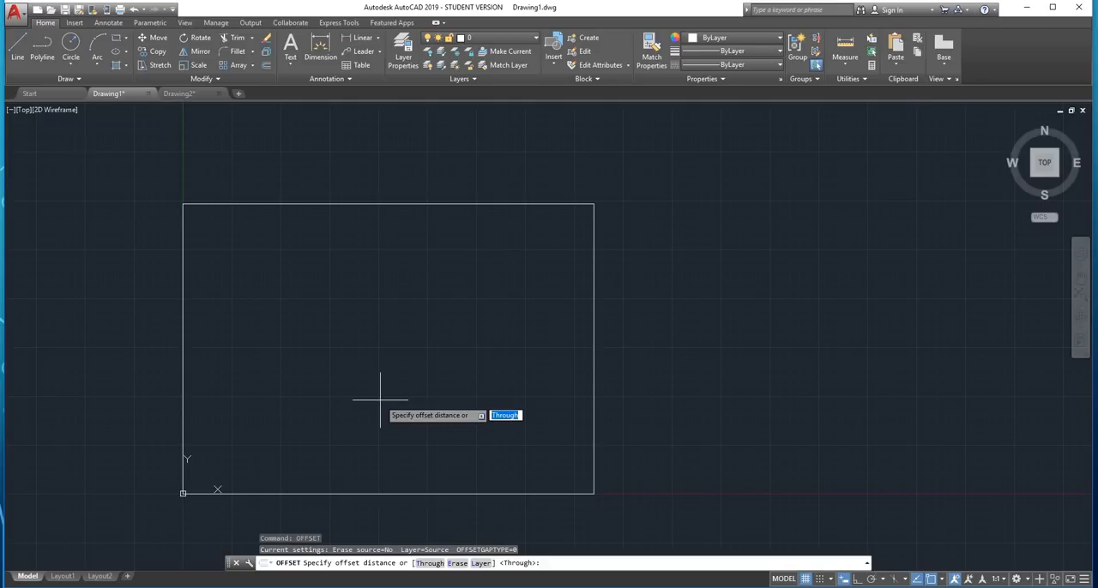
pyautogui.write('10')
pyautogui.press('Return')
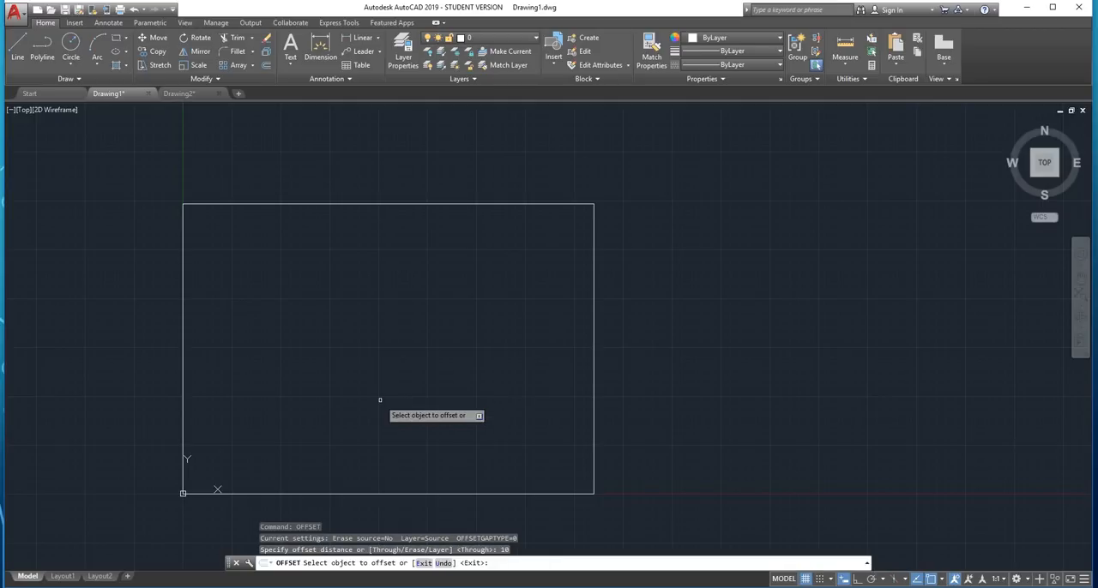
pyautogui.click(594, 292)
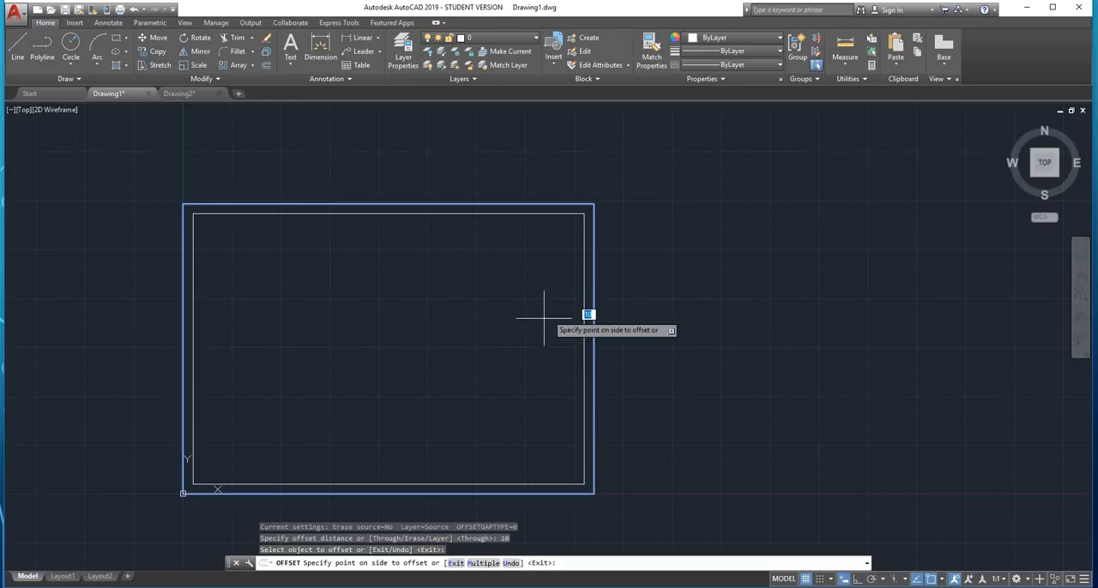
pyautogui.click(498, 351)
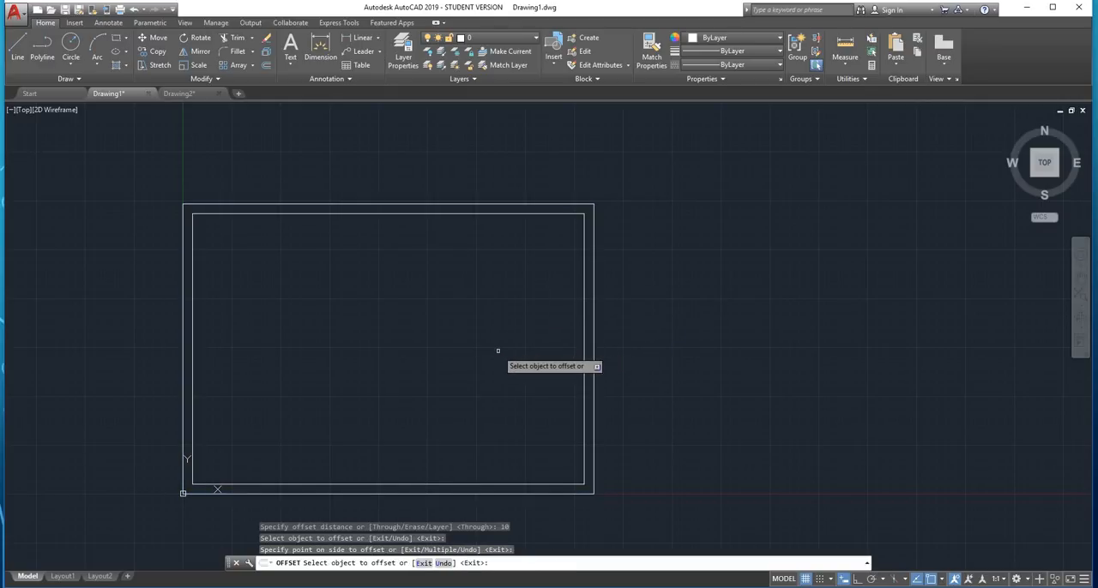
pyautogui.press('Escape')
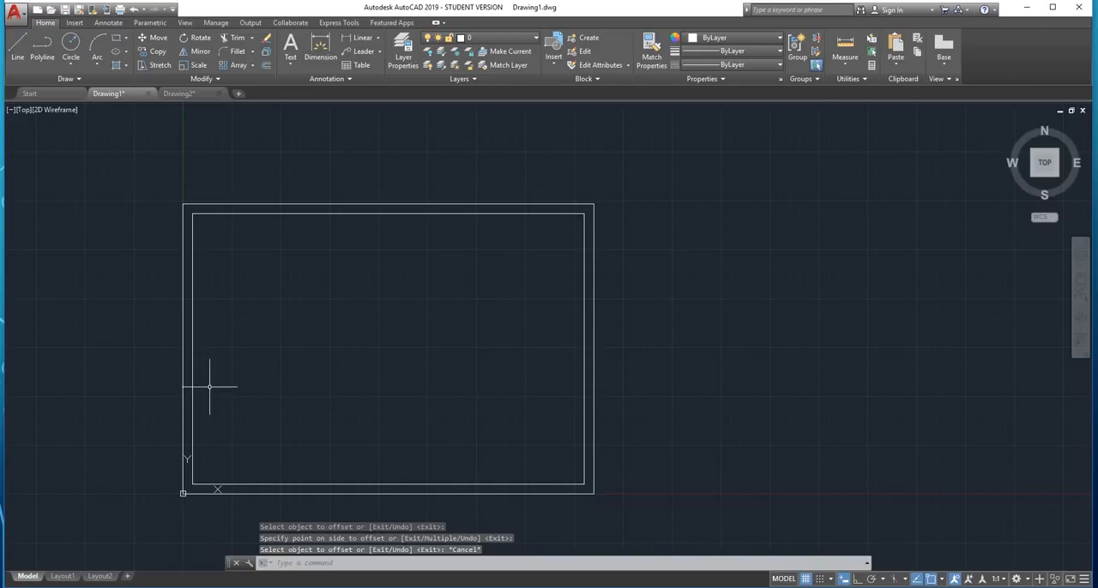
# Explode the inner border rectangle into separate lines
pyautogui.scroll(2, 214, 385)
pyautogui.scroll(-2, 219, 343)
pyautogui.scroll(2, 210, 317)
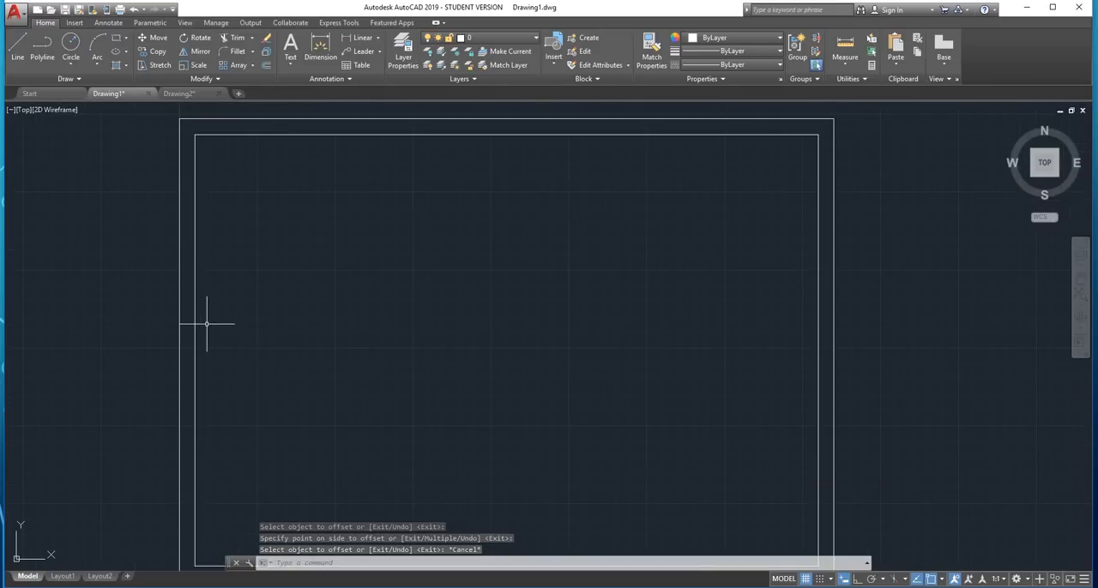
pyautogui.scroll(-2, 206, 326)
pyautogui.scroll(2, 206, 327)
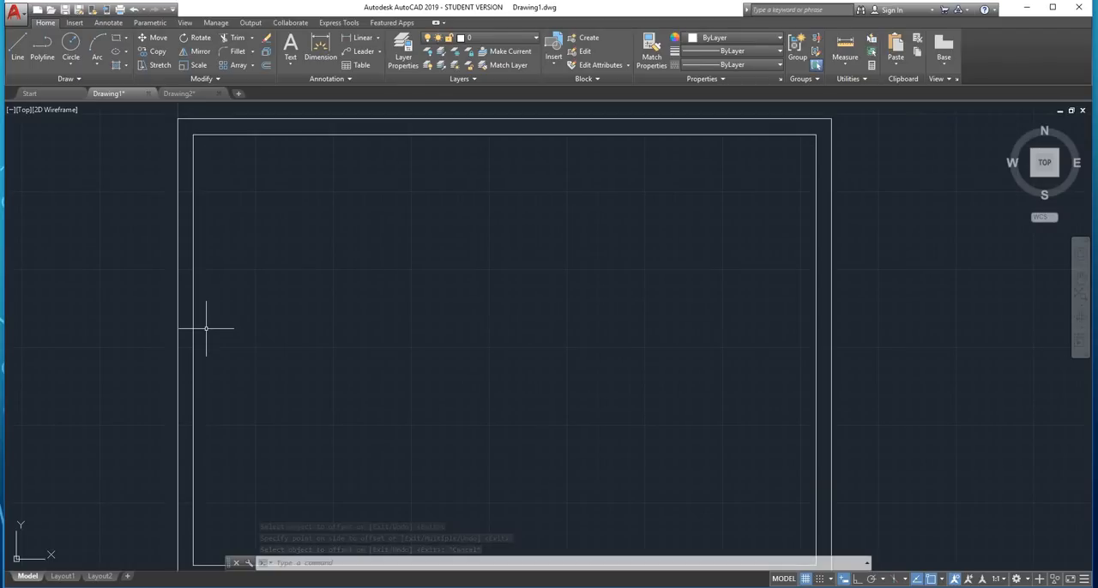
pyautogui.moveTo(513, 255); pyautogui.dragTo(442, 259, button='middle')
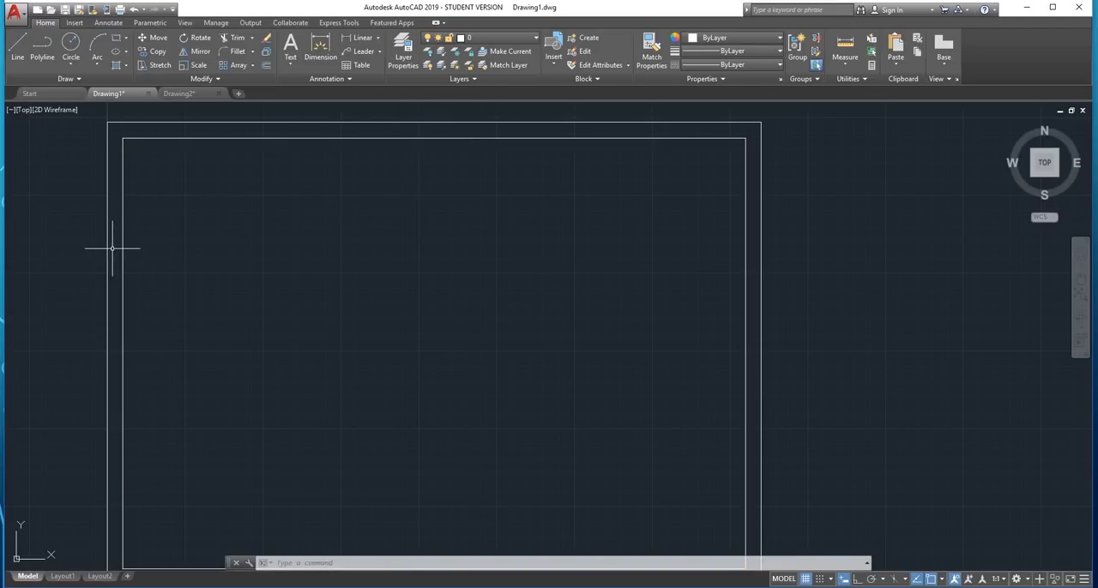
pyautogui.moveTo(122, 244)
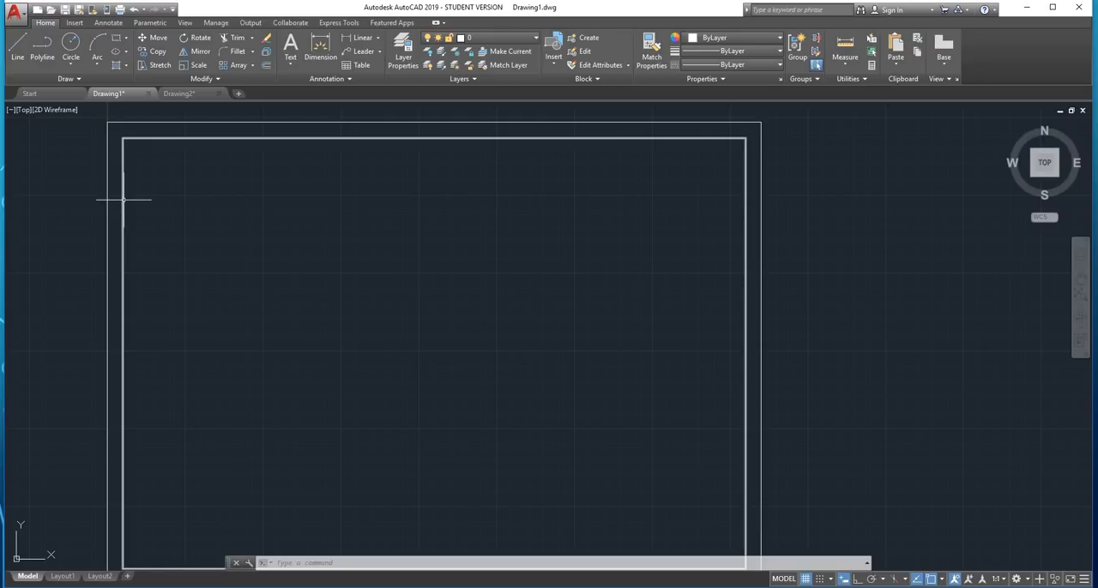
pyautogui.click(122, 200)
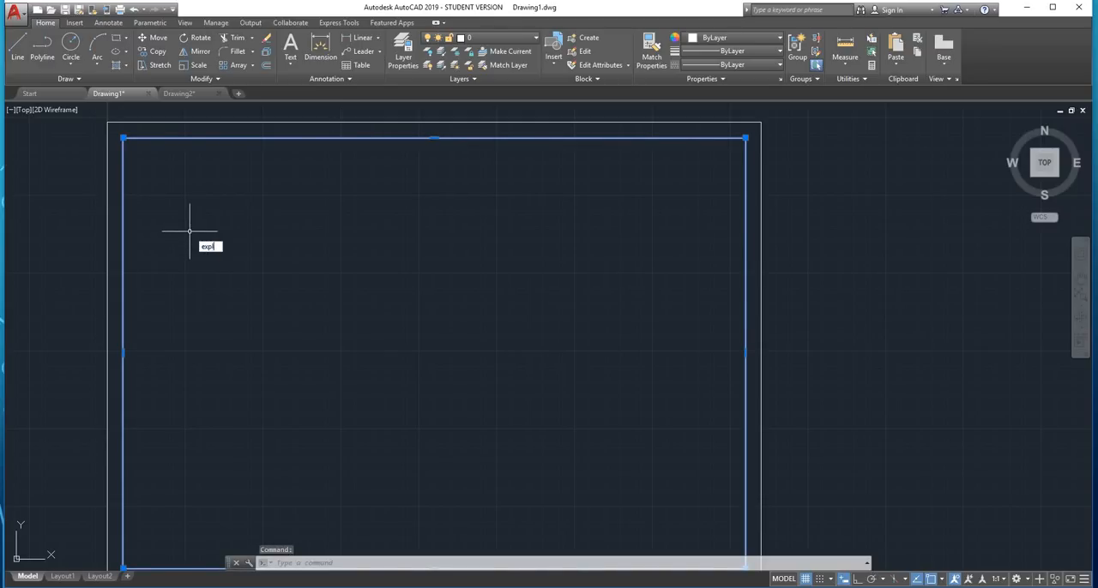
pyautogui.press('Return')
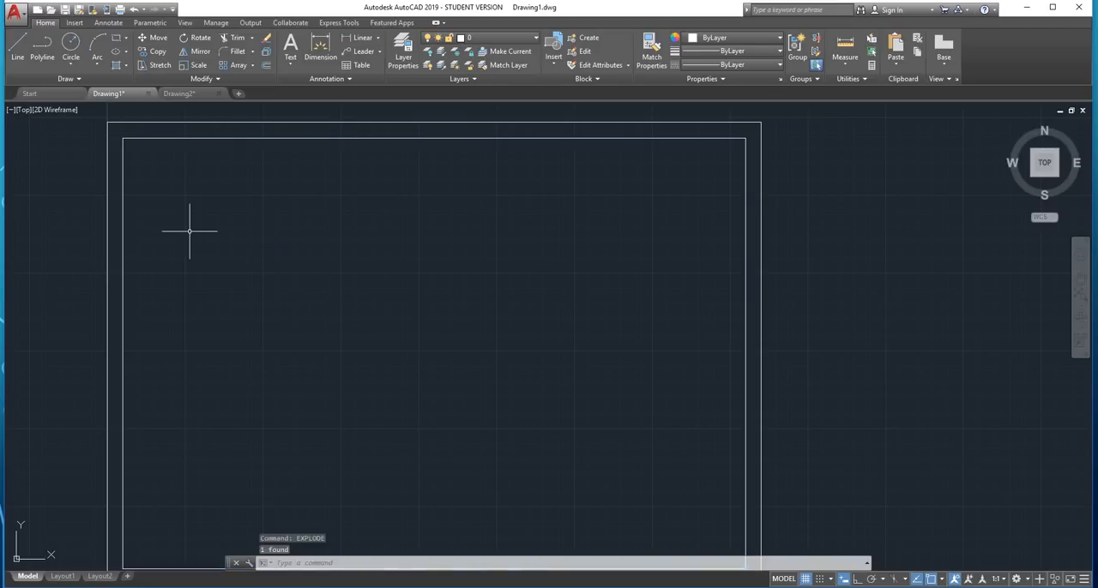
# Move the inner border's left vertical line 10 units to the right from its upper endpoint, with Ortho on
pyautogui.click(121, 187)
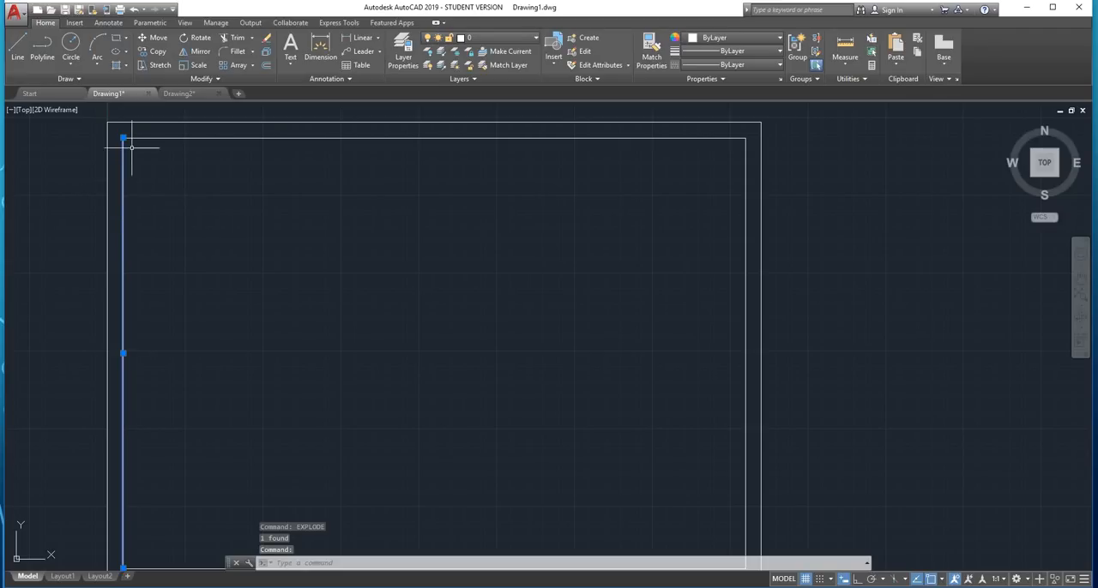
pyautogui.scroll(4, 141, 129)
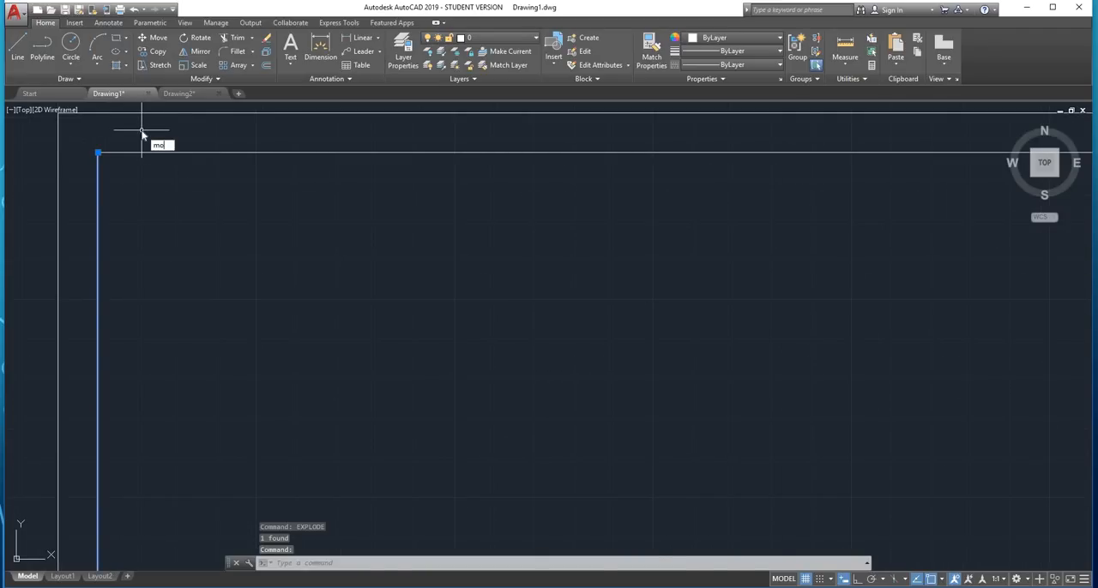
pyautogui.press('Return')
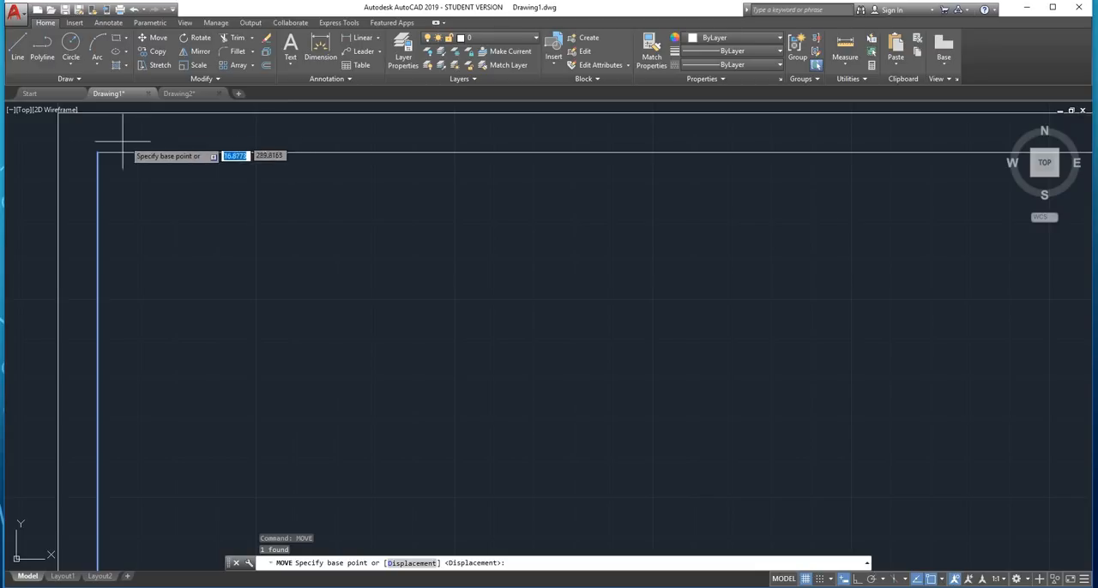
pyautogui.click(97, 152)
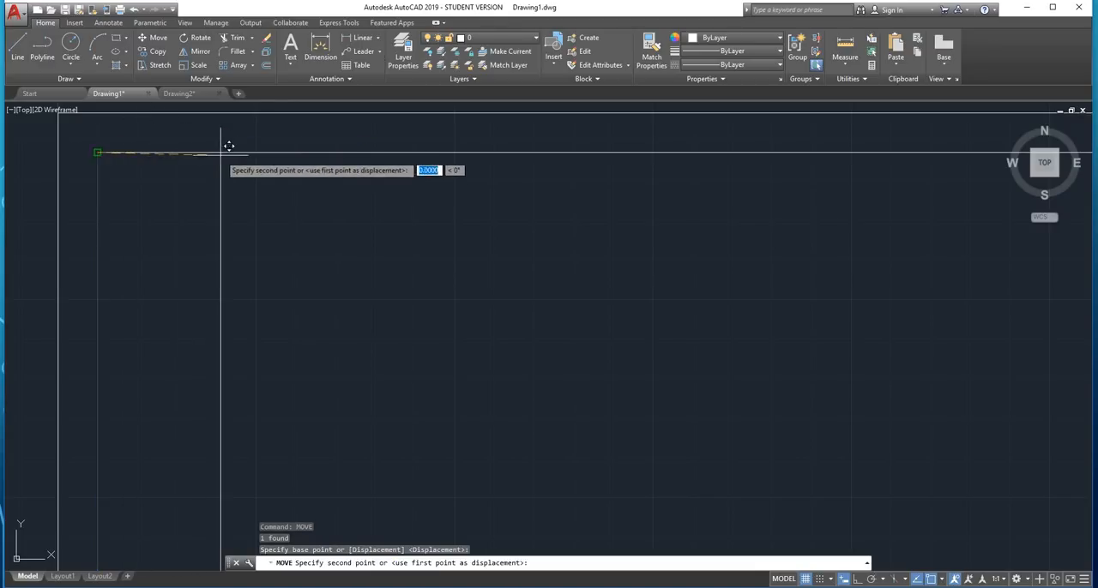
pyautogui.click(858, 579)
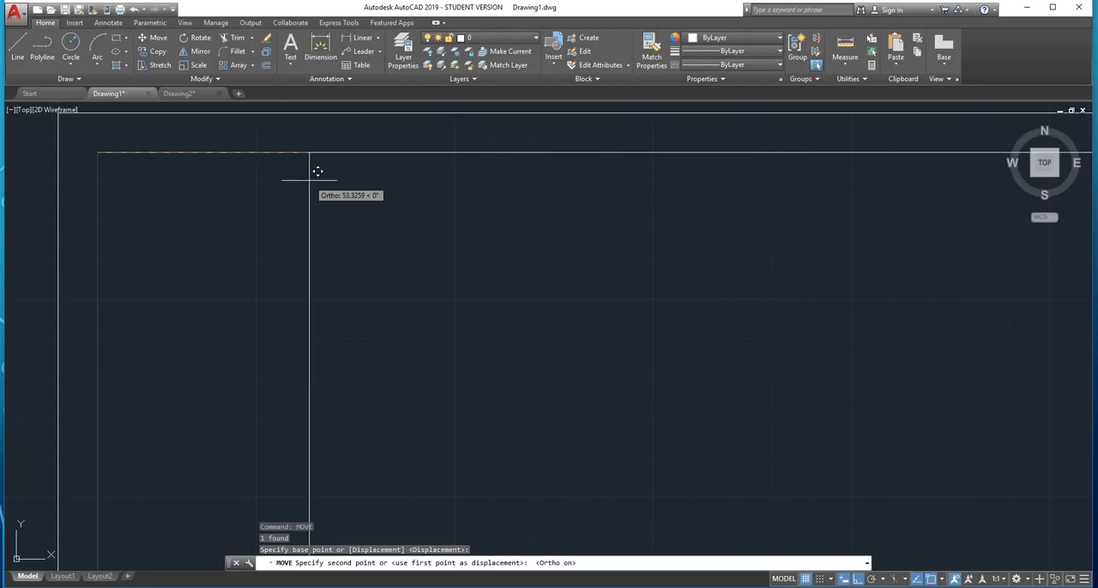
pyautogui.write('10')
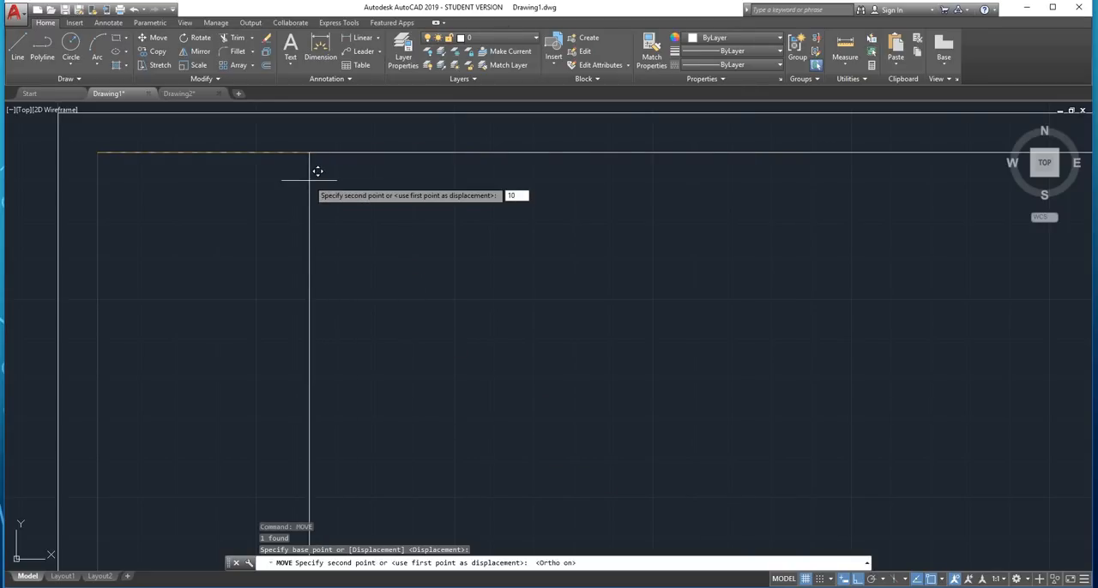
pyautogui.press('Return')
# Trim the overhang of the inner border's upper line, using the moved left vertical line as cutting edge
pyautogui.scroll(-3, 309, 179)
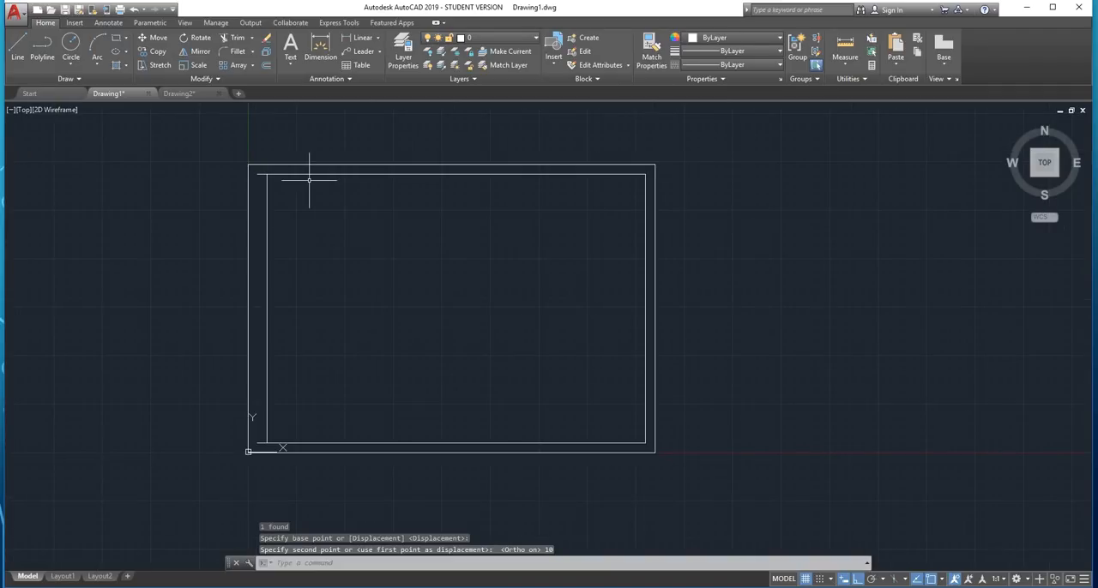
pyautogui.scroll(5, 263, 171)
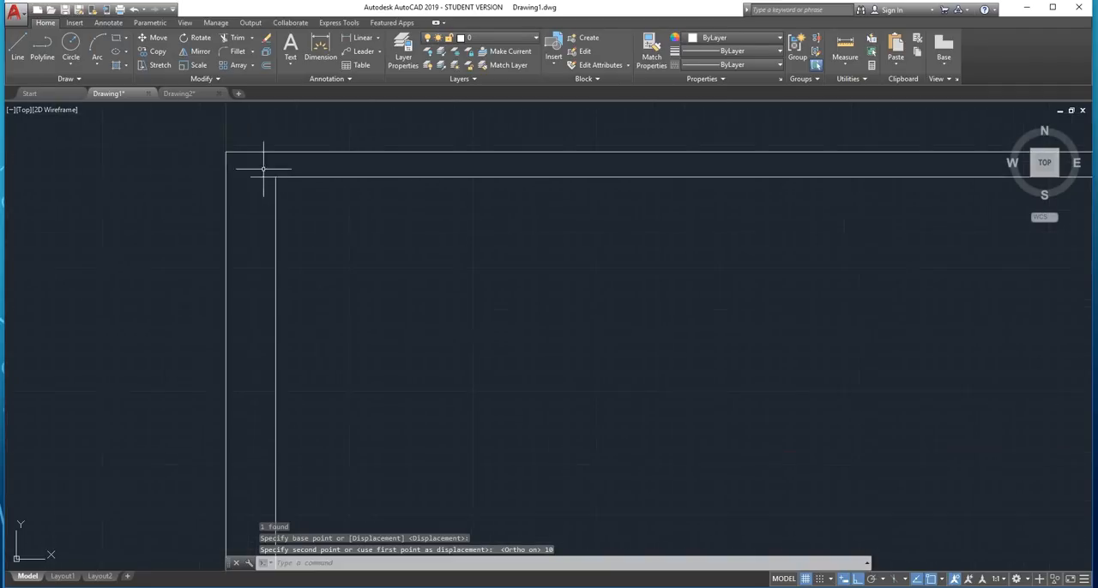
pyautogui.click(272, 211)
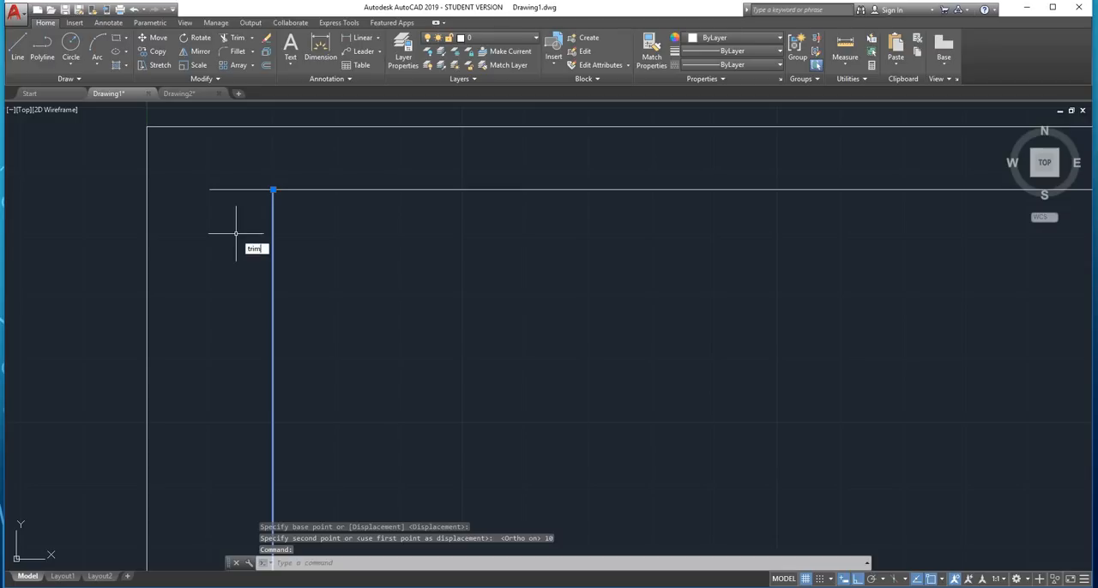
pyautogui.press('Return')
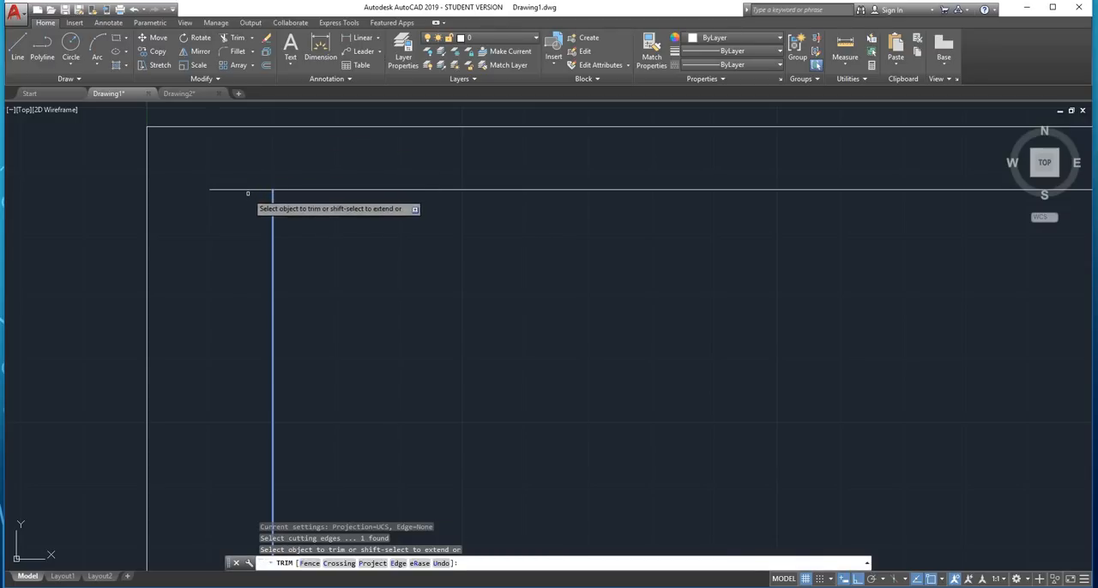
pyautogui.press('Escape')
# Undo the trim of the inner border's upper line at the upper-left corner
pyautogui.scroll(-3, 248, 189)
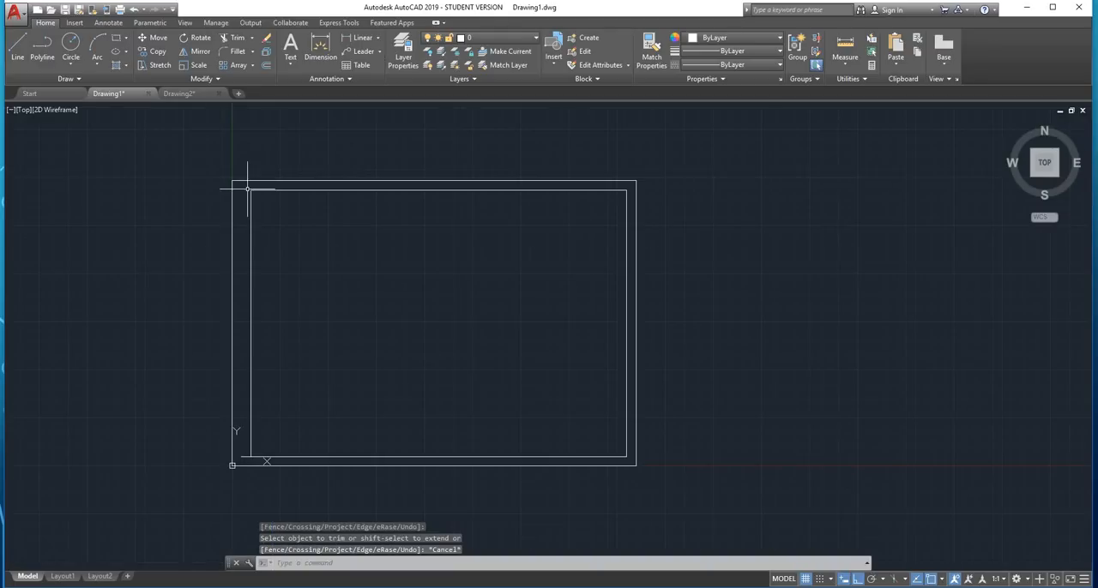
pyautogui.scroll(3, 243, 457)
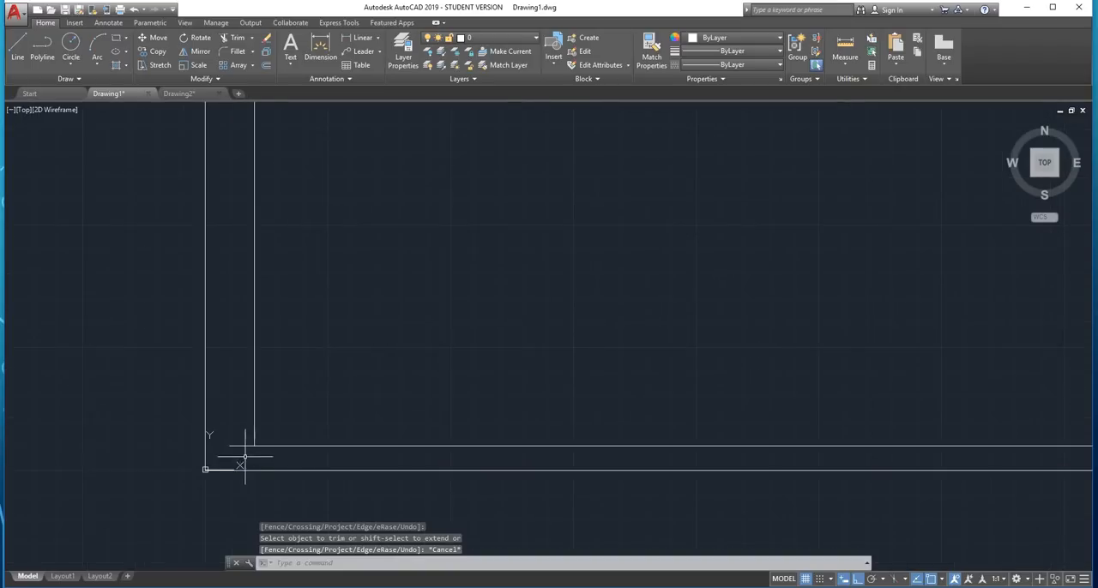
pyautogui.scroll(-3, 307, 380)
pyautogui.scroll(2, 289, 160)
pyautogui.scroll(4, 208, 204)
pyautogui.hotkey('ctrl', 'z')
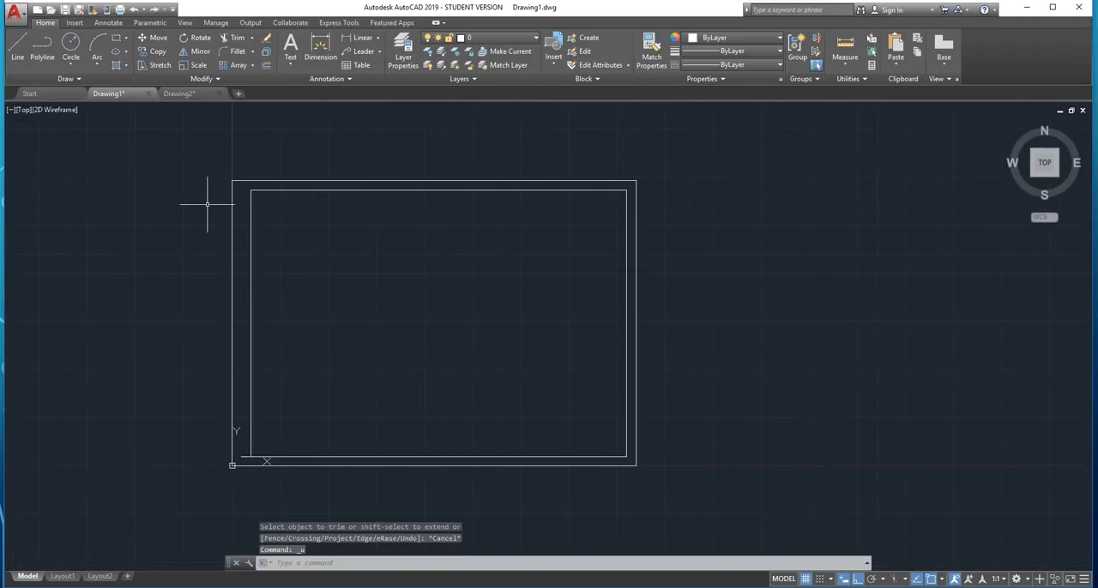
pyautogui.moveTo(206, 204); pyautogui.dragTo(341, 179, button='middle')
pyautogui.hotkey('ctrl', 'z')
pyautogui.hotkey('ctrl', 'z')
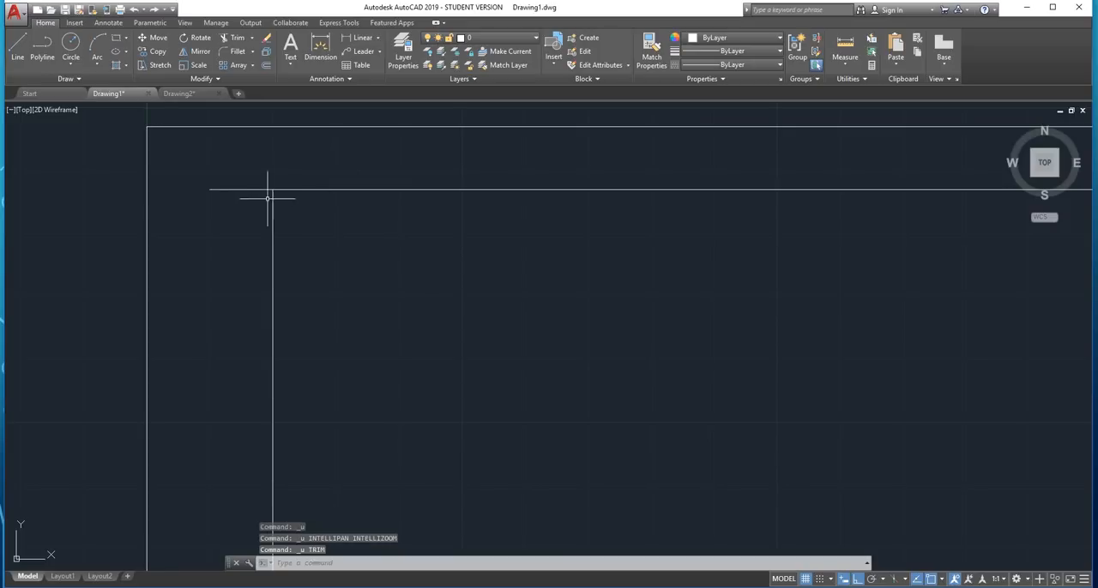
# Trim the overhang of the inner border's upper line at the upper-left corner, using all objects as cutting edges
pyautogui.write('tr')
pyautogui.press('Return')
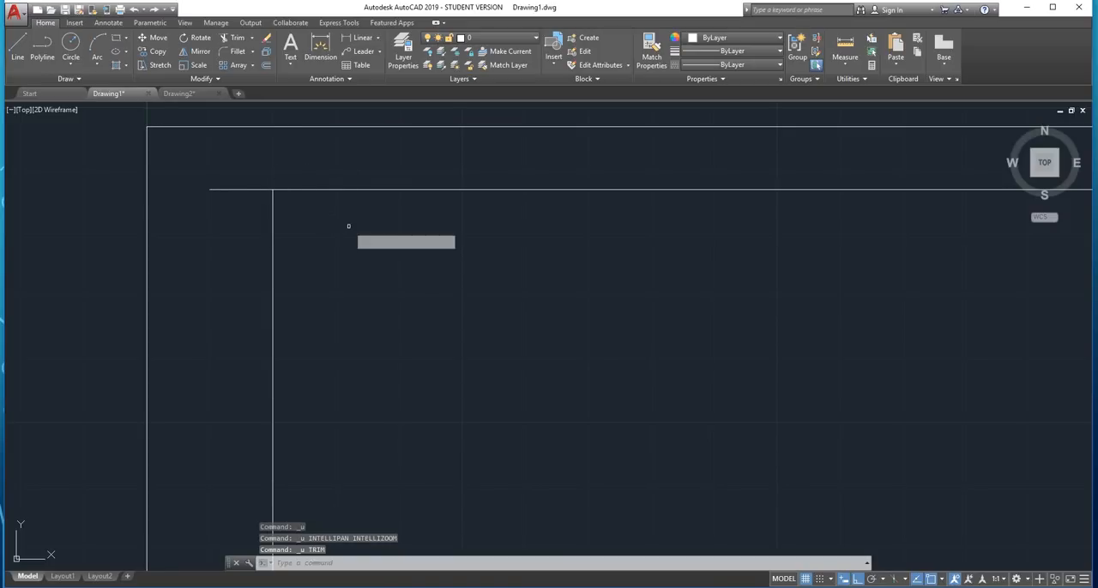
pyautogui.press('Return')
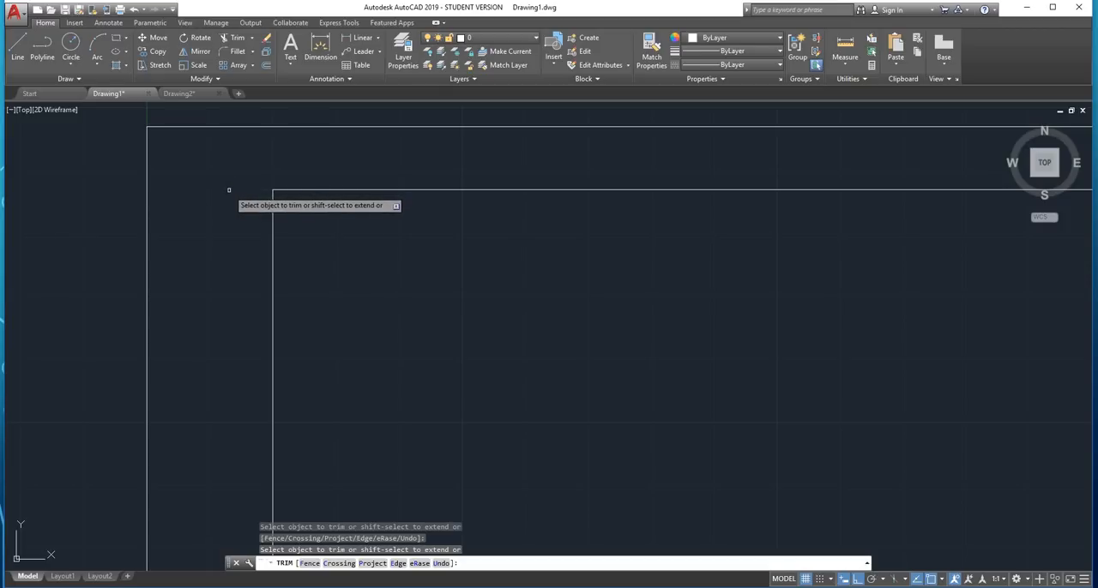
pyautogui.press('Escape')
# Stretch the left endpoint of the inner border's lower line to the lower end of the left vertical line
pyautogui.scroll(-6, 334, 157)
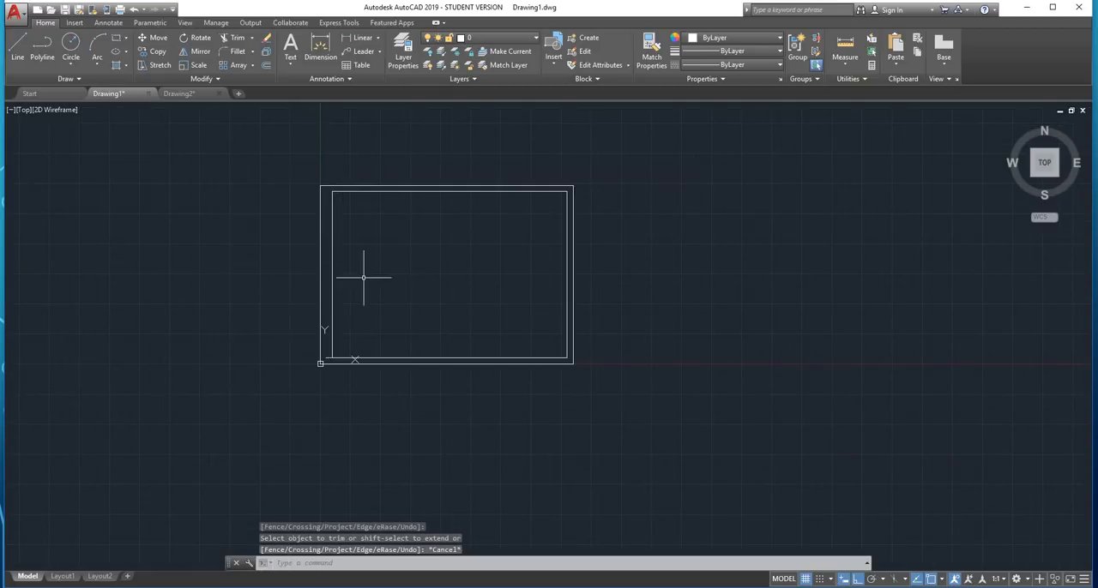
pyautogui.scroll(5, 335, 363)
pyautogui.scroll(4, 293, 352)
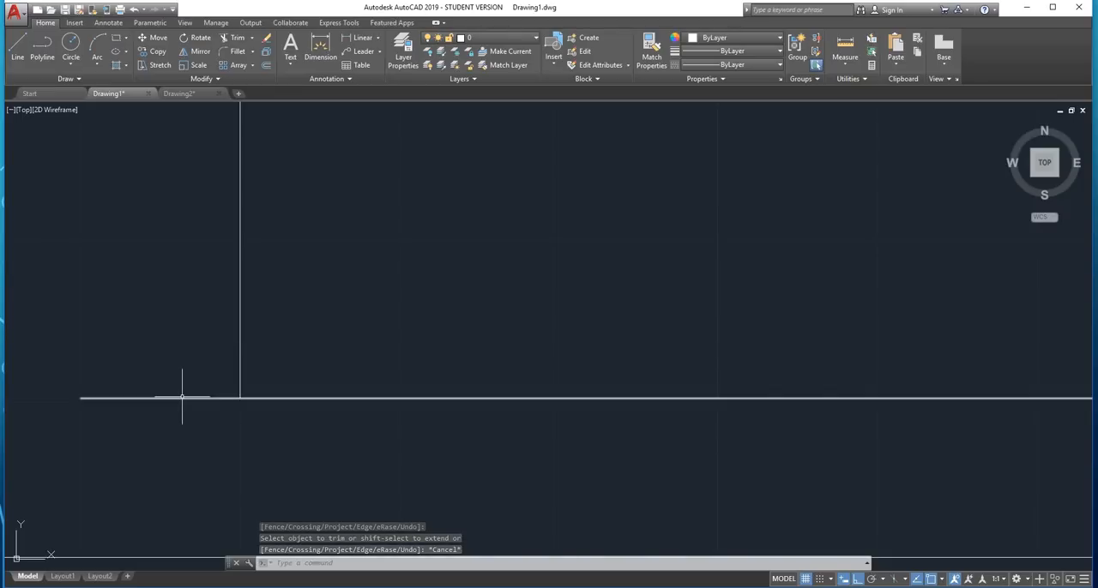
pyautogui.click(181, 397)
pyautogui.moveTo(80, 398)
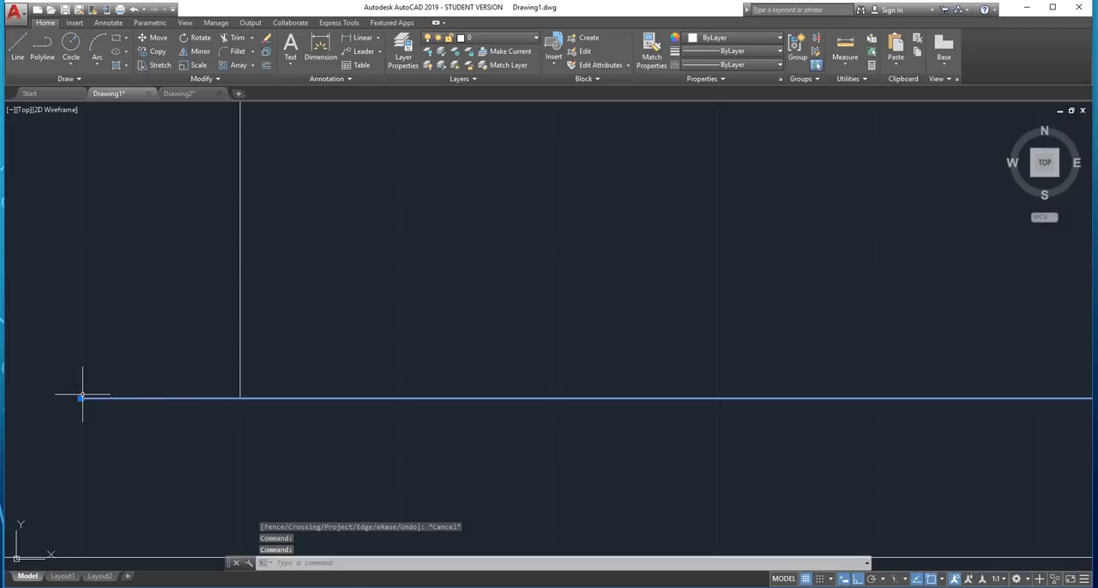
pyautogui.click(81, 397)
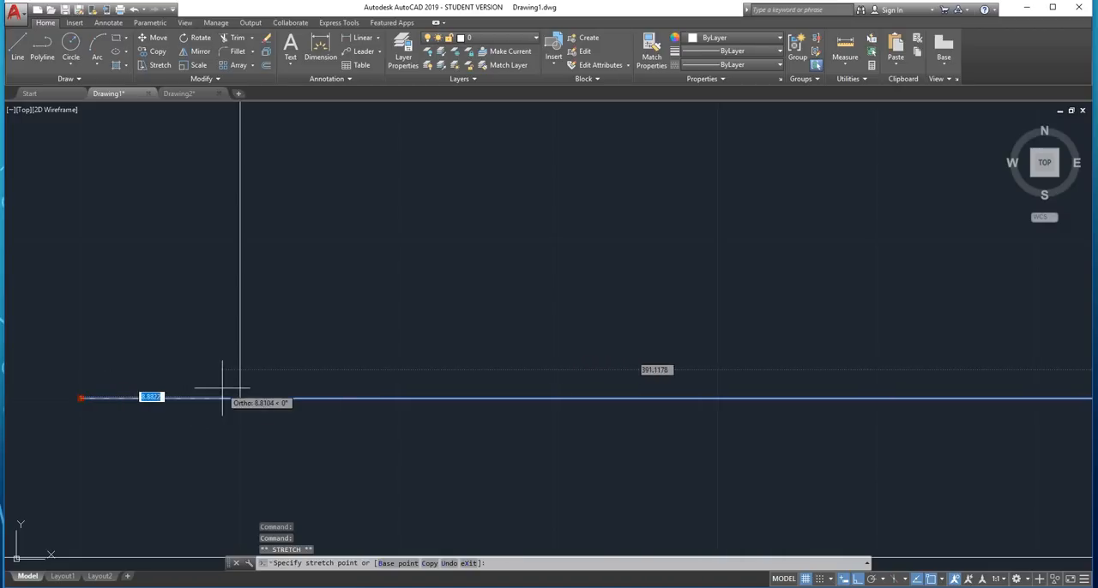
pyautogui.click(240, 398)
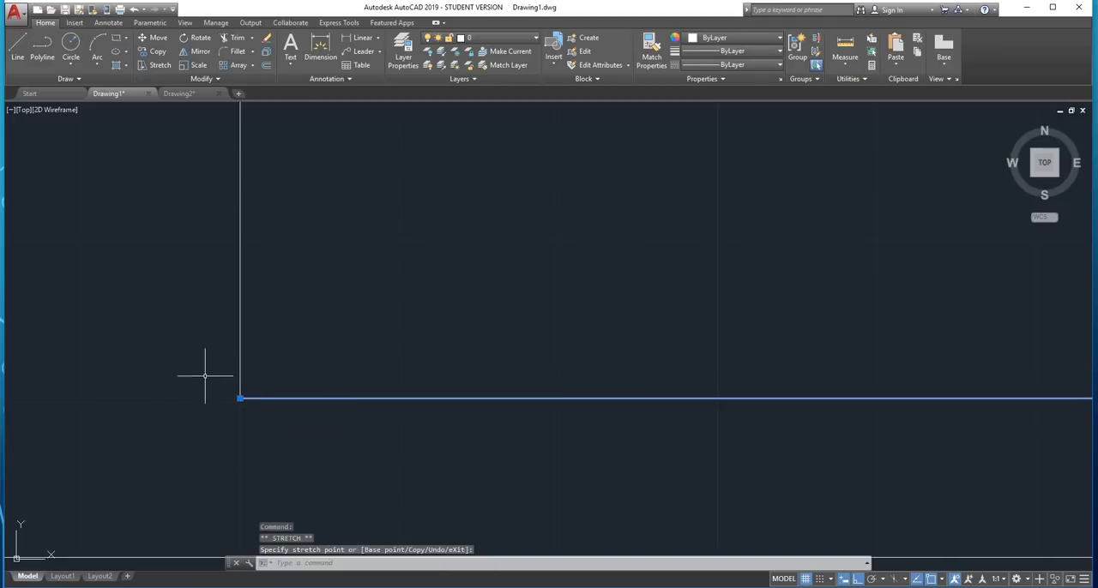
pyautogui.press('Escape')
pyautogui.scroll(-3, 205, 375)
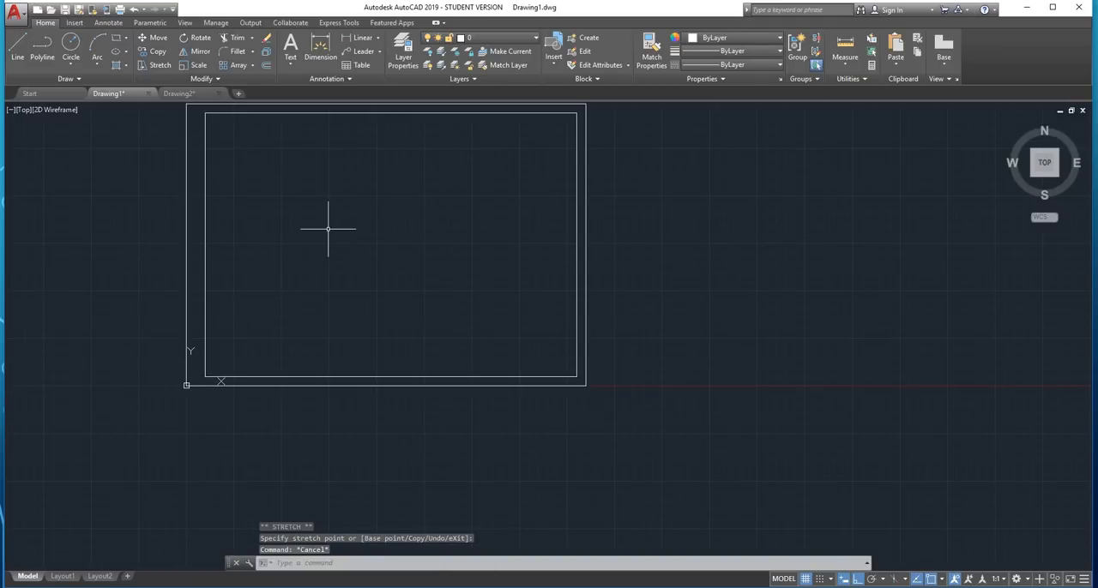
pyautogui.moveTo(328, 229); pyautogui.dragTo(316, 270, button='middle')
pyautogui.scroll(2, 201, 385)
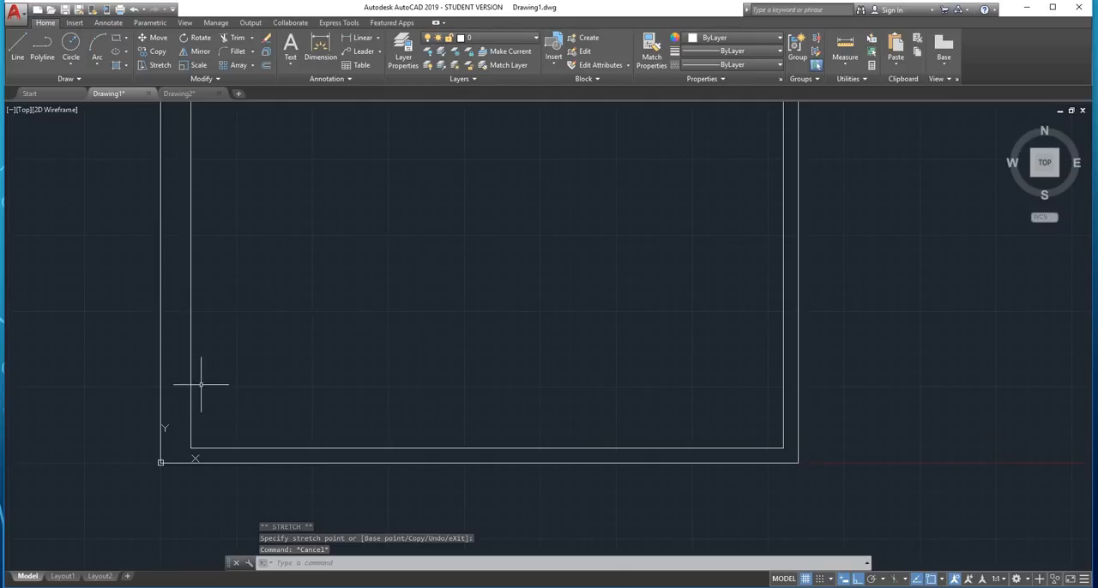
pyautogui.scroll(-2, 224, 371)
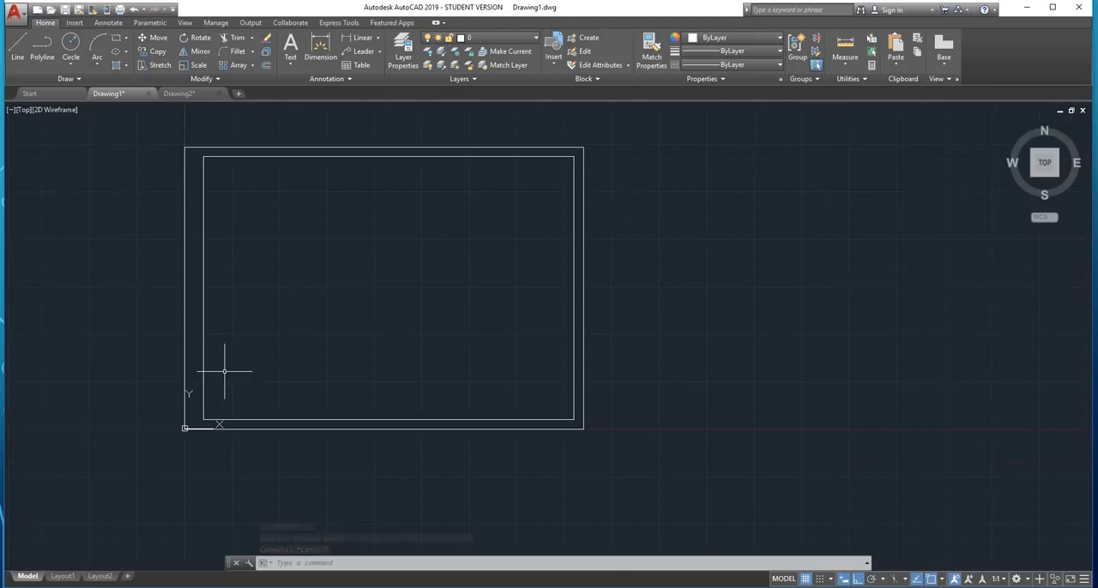
pyautogui.moveTo(373, 197)
pyautogui.mouseDown(button='middle')
pyautogui.moveTo(392, 218)
pyautogui.moveTo(417, 184)
pyautogui.mouseUp(button='middle')
pyautogui.scroll(-2, 375, 208)
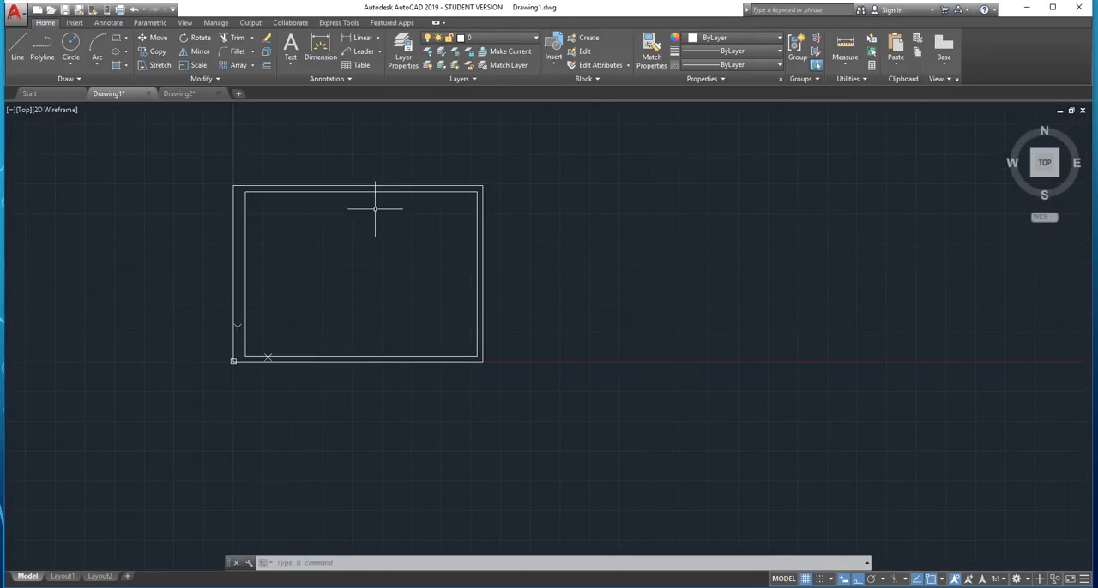
pyautogui.scroll(2, 323, 223)
pyautogui.scroll(2, 372, 252)
pyautogui.moveTo(343, 252); pyautogui.dragTo(370, 261, button='middle')
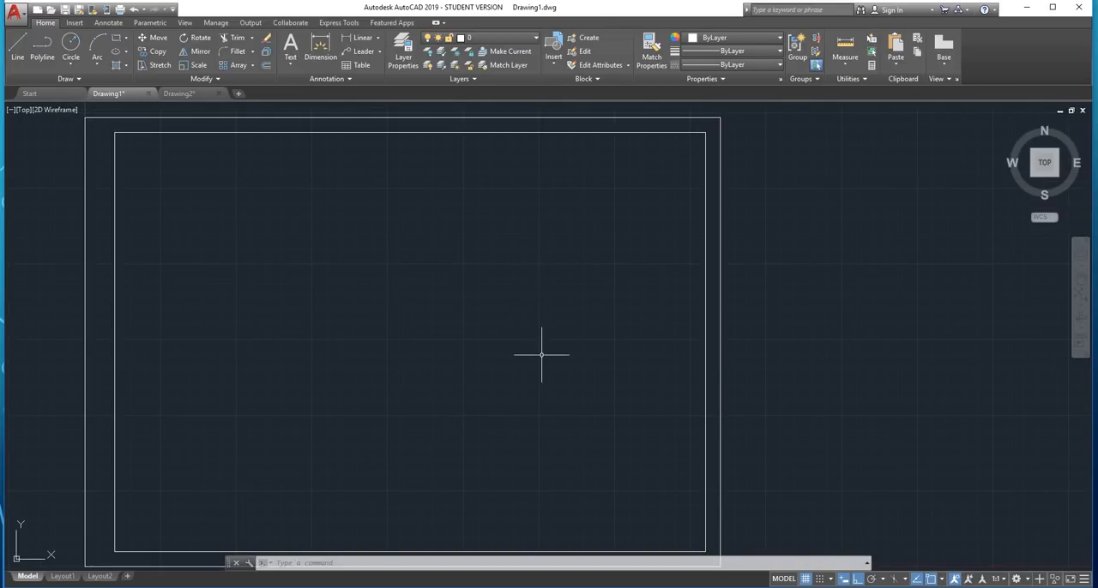
pyautogui.scroll(-2, 528, 355)
pyautogui.scroll(2, 497, 369)
pyautogui.moveTo(483, 380)
pyautogui.mouseDown(button='middle')
pyautogui.moveTo(505, 340)
pyautogui.moveTo(493, 375)
pyautogui.mouseUp(button='middle')
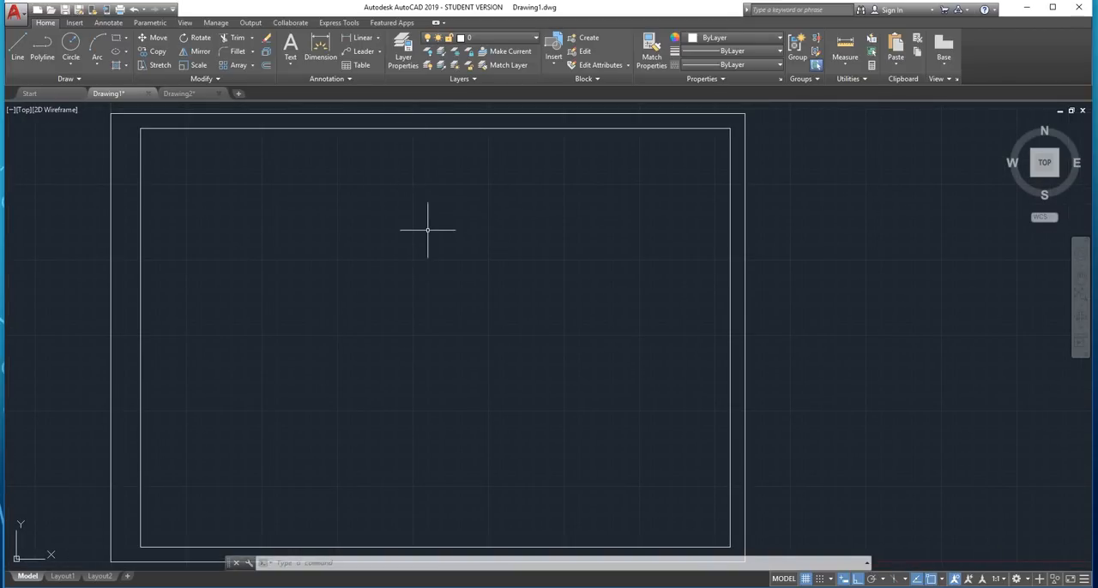
pyautogui.scroll(-2, 424, 230)
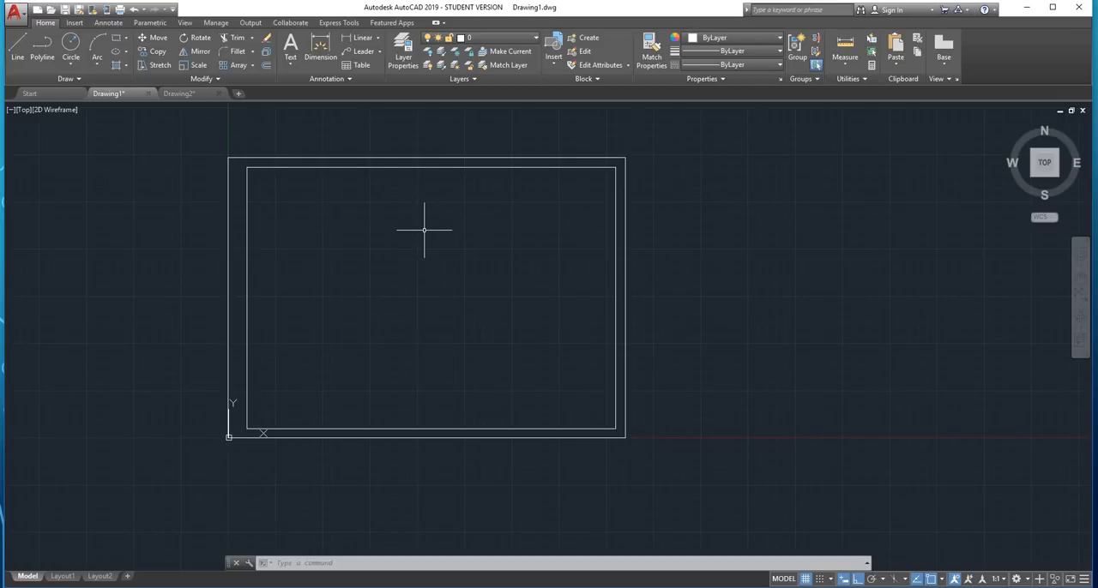
# Start the Line command and turn on the Midpoint object snap
pyautogui.scroll(2, 427, 230)
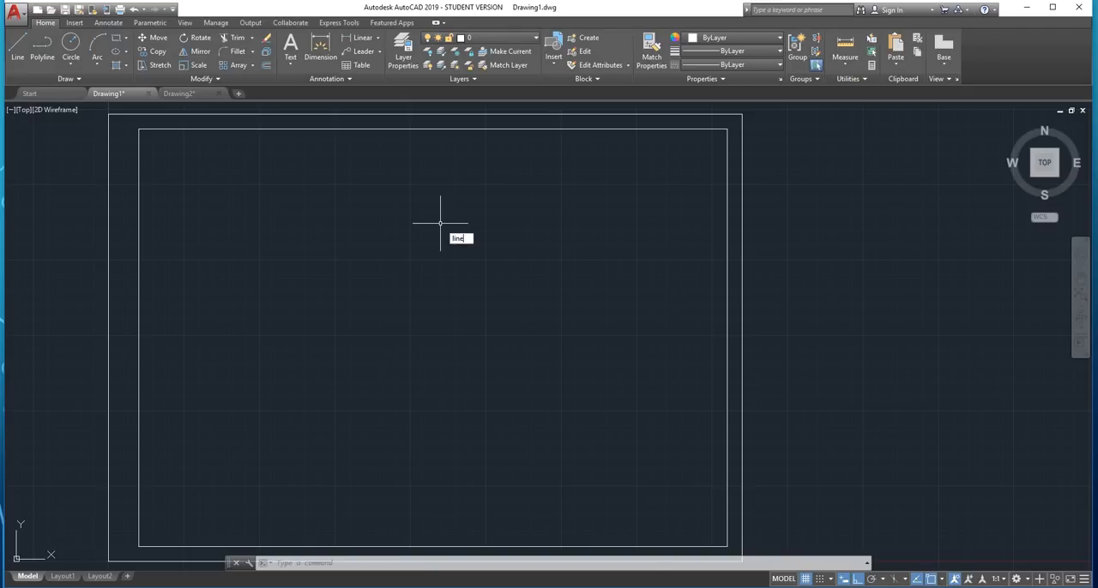
pyautogui.press('Return')
pyautogui.moveTo(436, 191); pyautogui.dragTo(409, 318, button='middle')
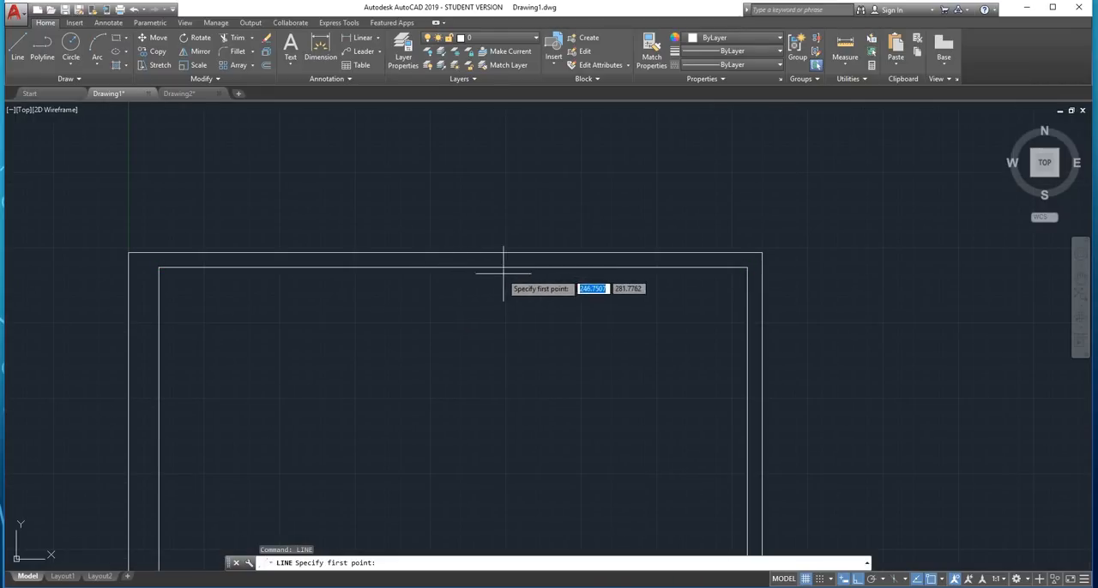
pyautogui.click(944, 579)
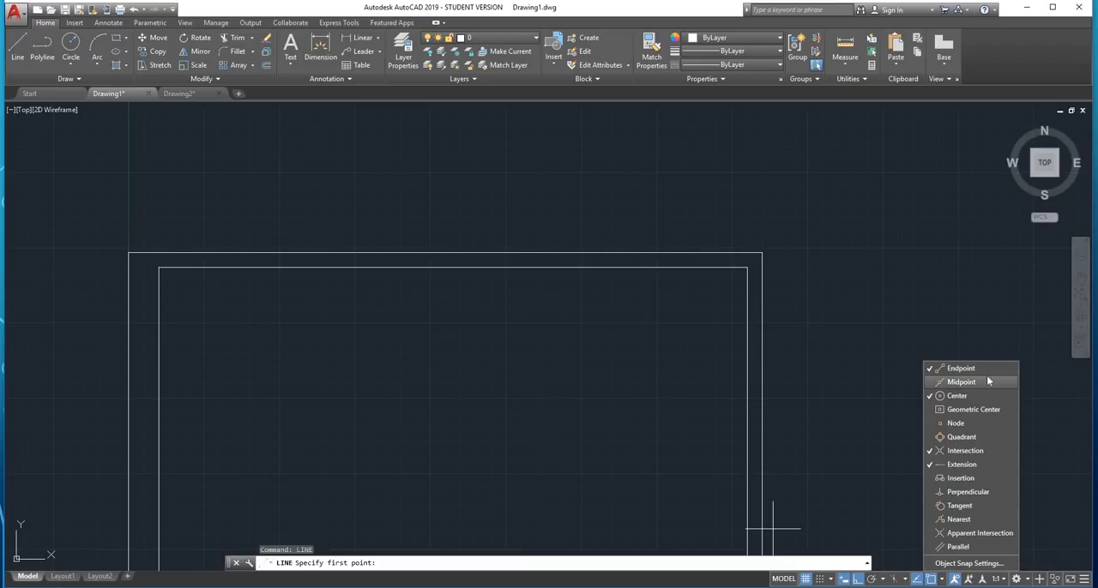
pyautogui.click(534, 391)
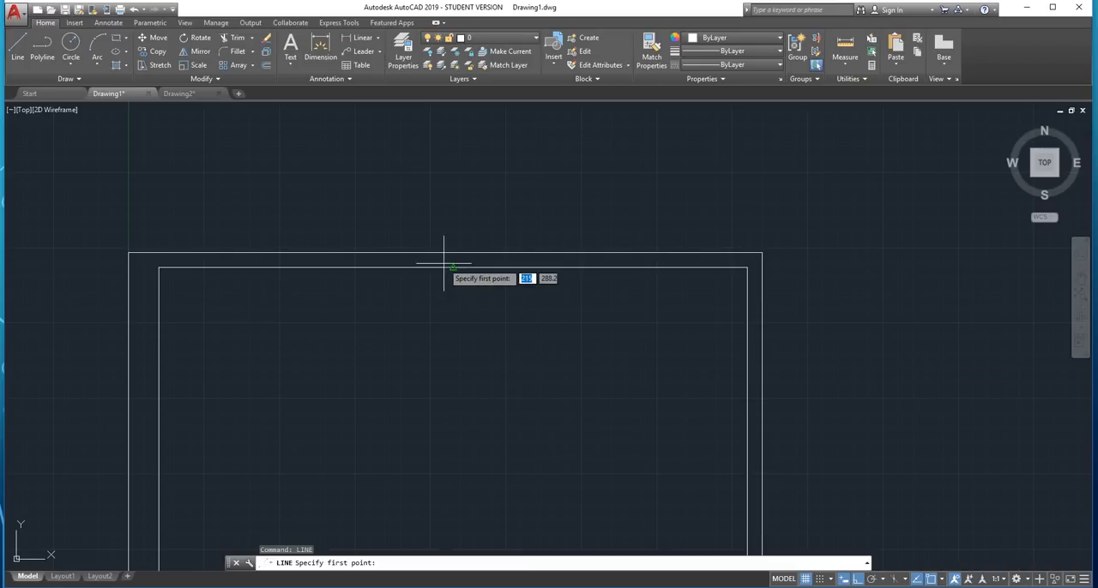
# Draw a vertical line from the midpoint of the outer rectangle's upper edge to the midpoint of its lower edge
pyautogui.scroll(4, 453, 268)
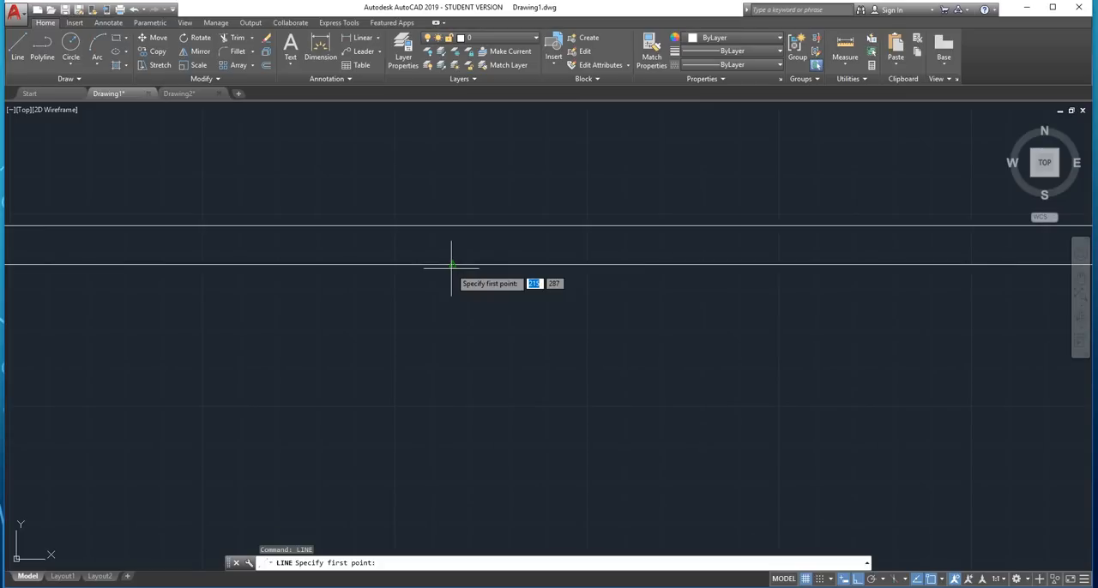
pyautogui.scroll(6, 453, 267)
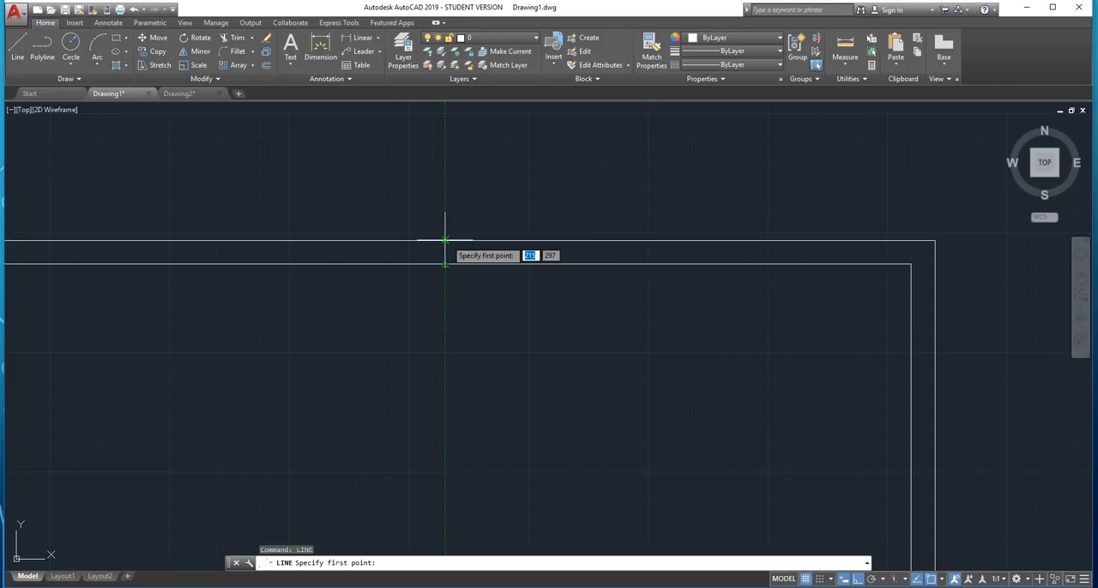
pyautogui.scroll(4, 445, 240)
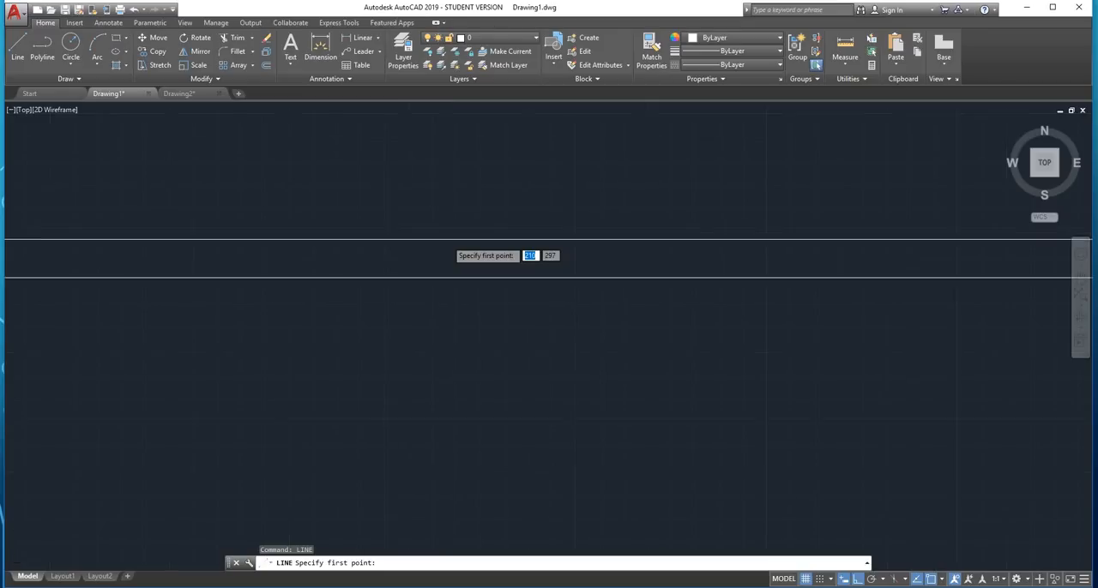
pyautogui.click(406, 239)
pyautogui.scroll(-8, 404, 348)
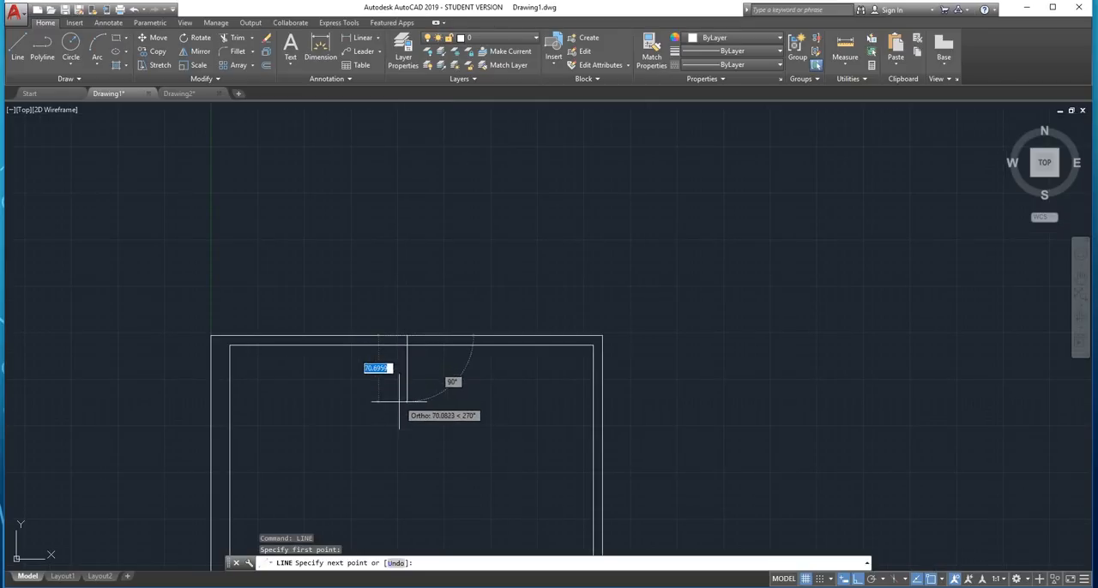
pyautogui.scroll(-6, 420, 400)
pyautogui.scroll(4, 427, 429)
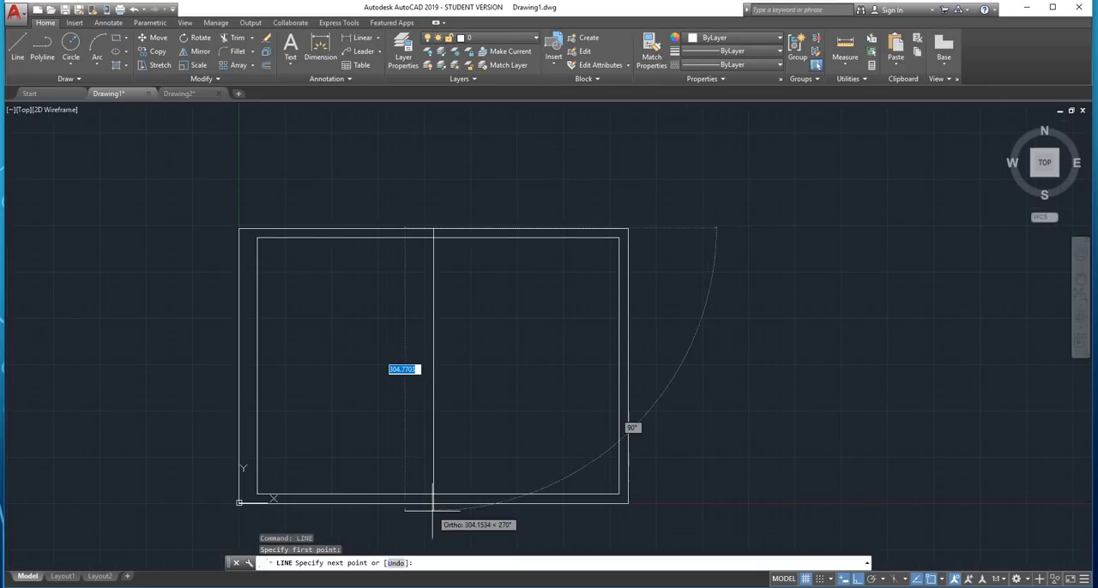
pyautogui.scroll(5, 430, 499)
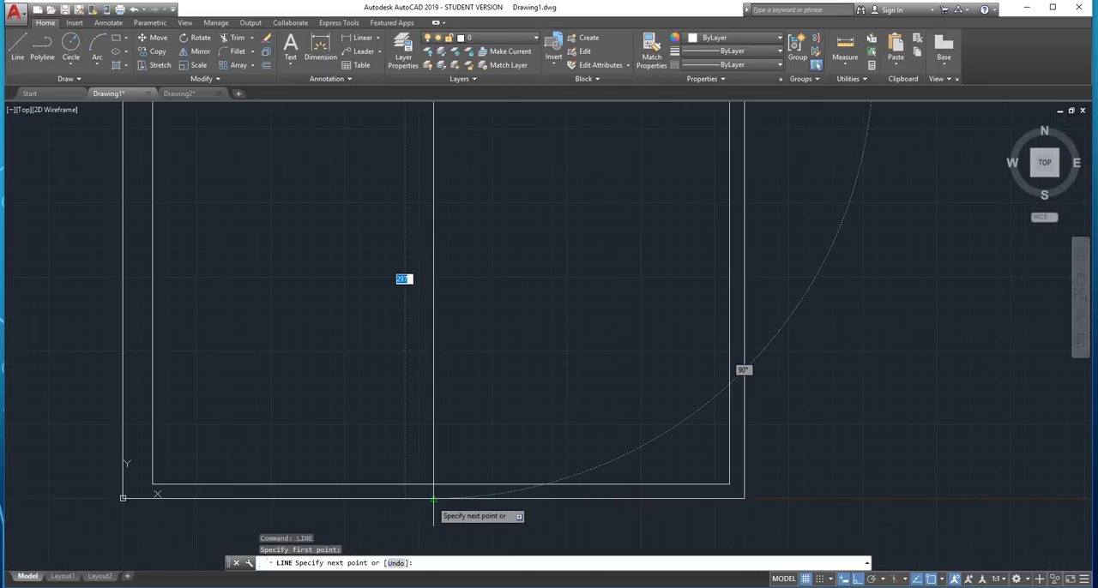
pyautogui.click(432, 498)
pyautogui.press('Escape')
pyautogui.scroll(-4, 493, 373)
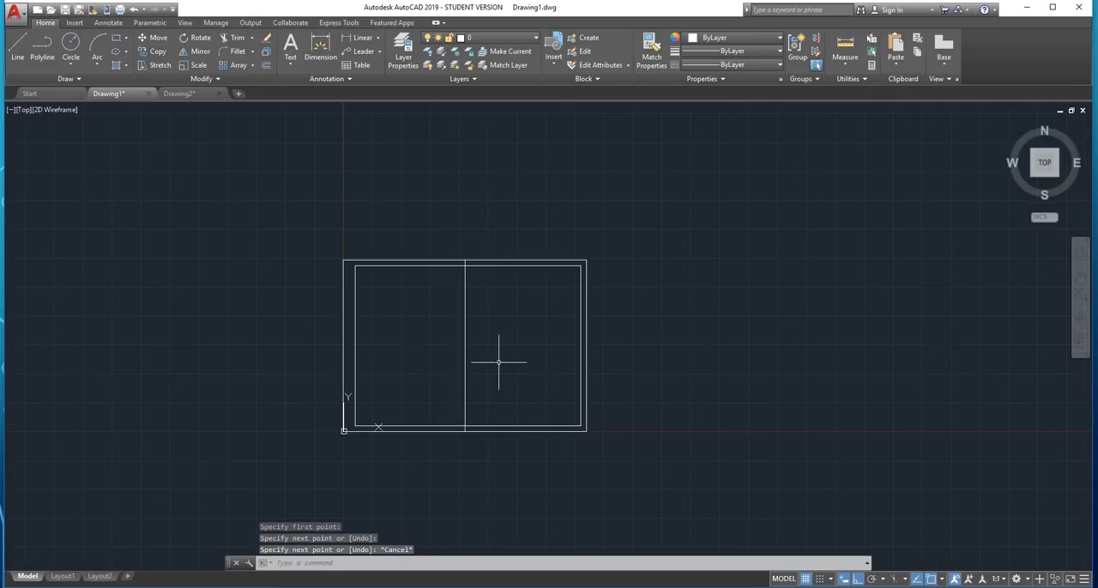
pyautogui.scroll(2, 498, 360)
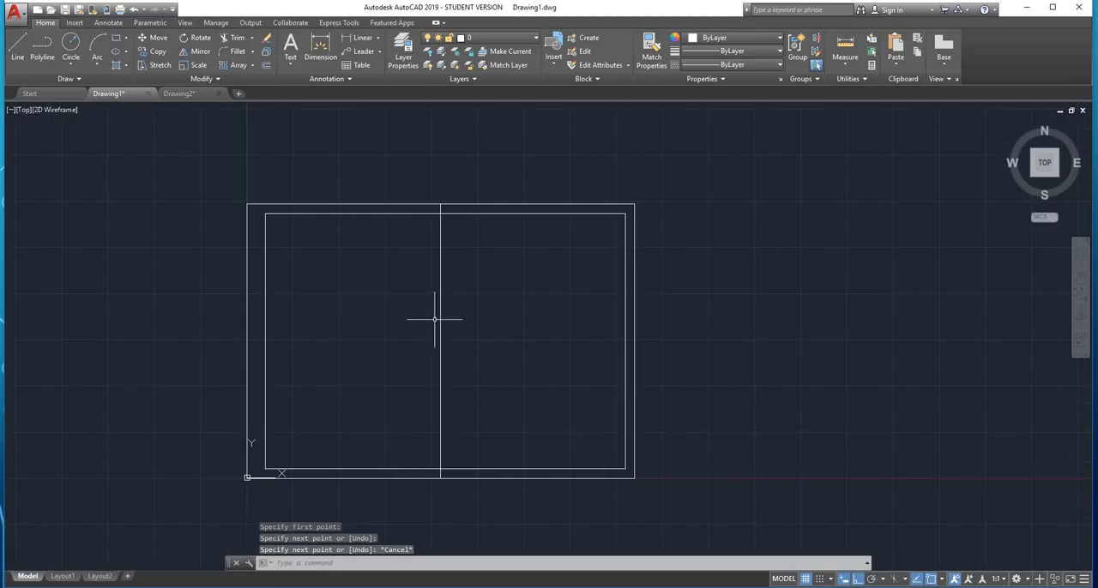
pyautogui.press('Escape')
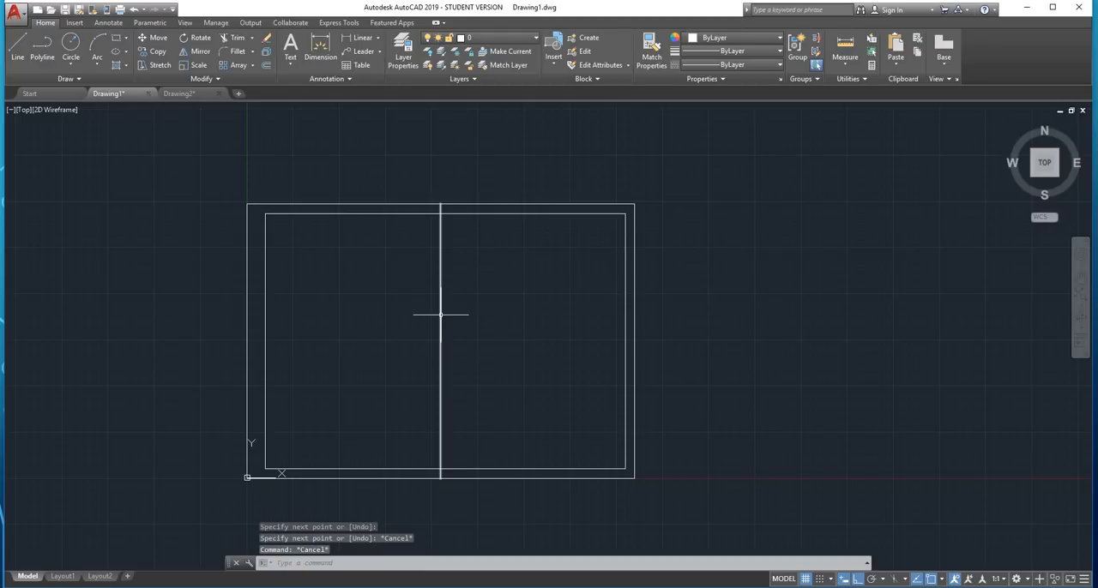
pyautogui.press('Escape')
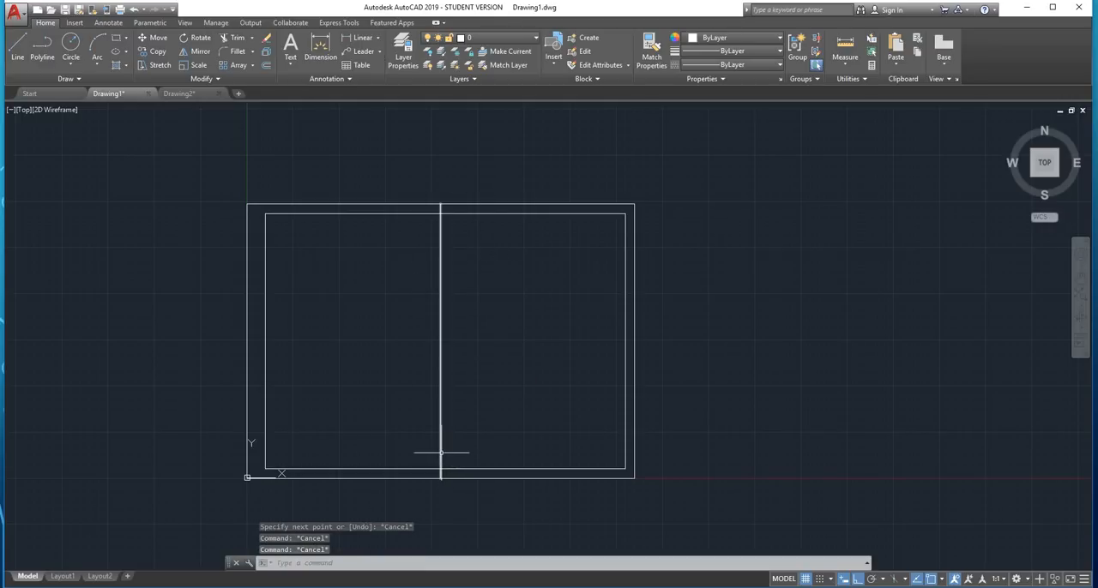
pyautogui.moveTo(441, 452)
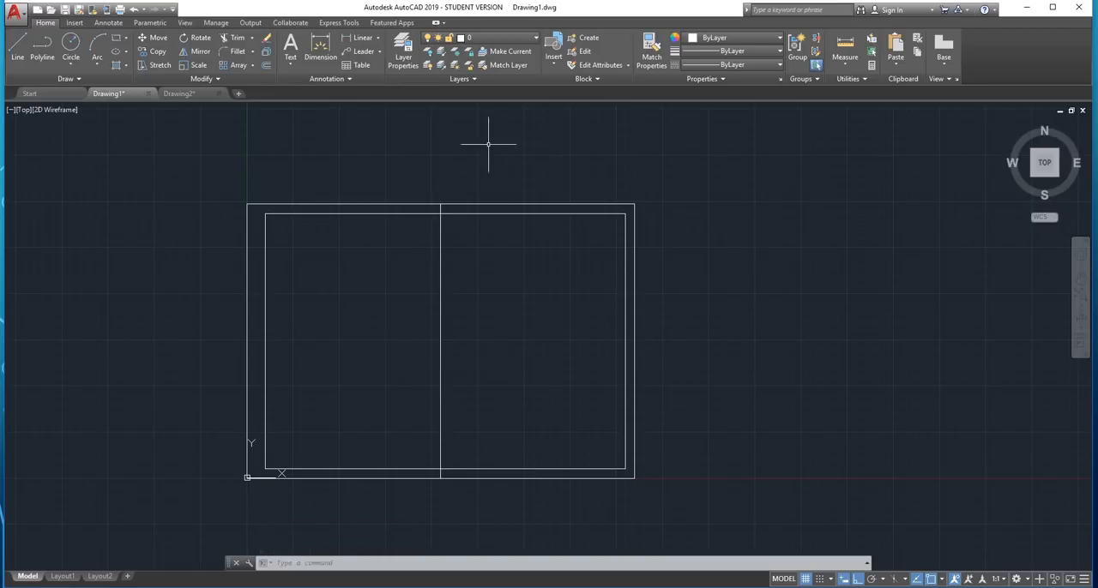
pyautogui.scroll(-2, 493, 181)
pyautogui.scroll(6, 468, 199)
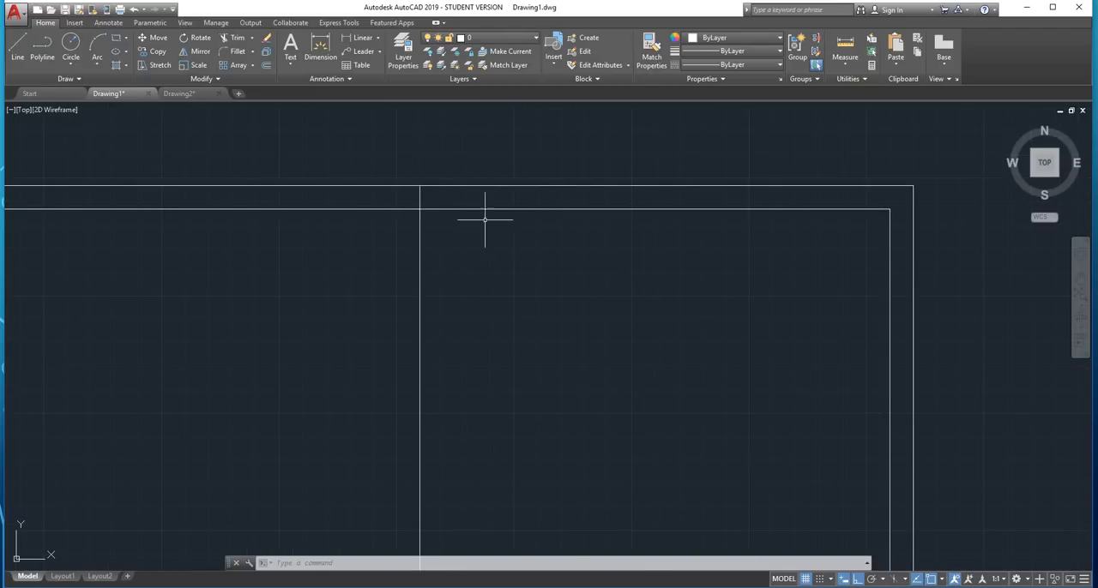
pyautogui.scroll(-4, 395, 260)
pyautogui.moveTo(416, 318); pyautogui.dragTo(437, 289, button='middle')
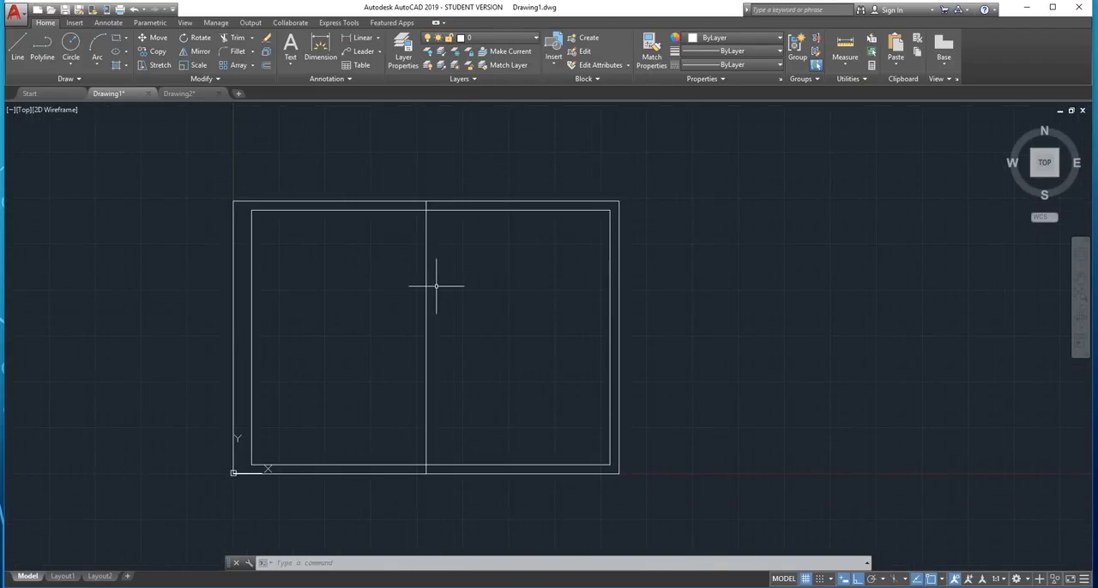
pyautogui.scroll(2, 437, 289)
pyautogui.scroll(-2, 437, 265)
pyautogui.scroll(2, 432, 266)
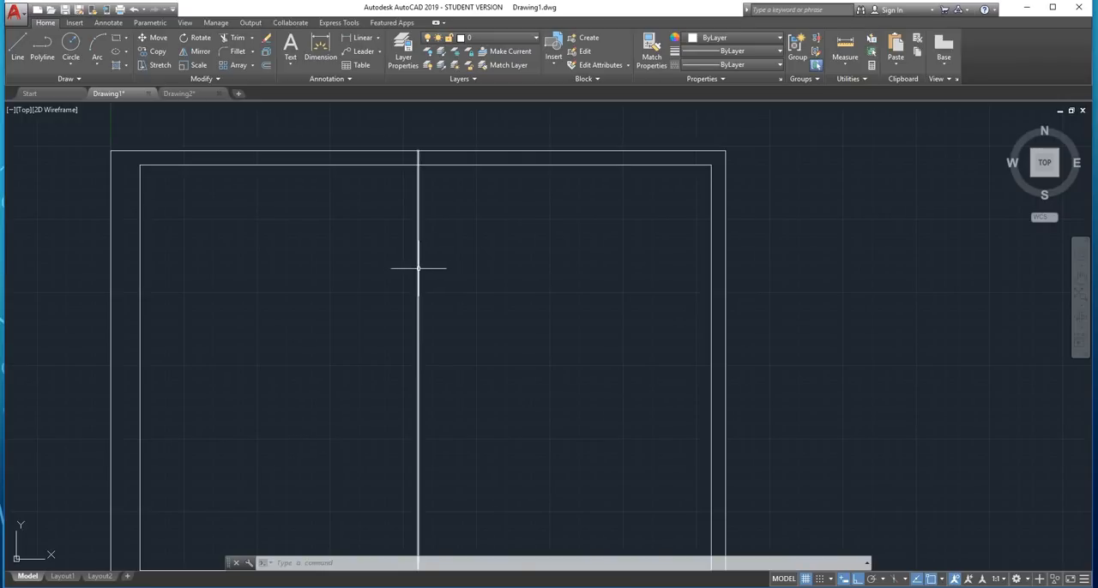
# Create a rectangular array of the vertical centre line with 4 columns spaced 50 apart
pyautogui.click(419, 267)
pyautogui.scroll(-2, 454, 234)
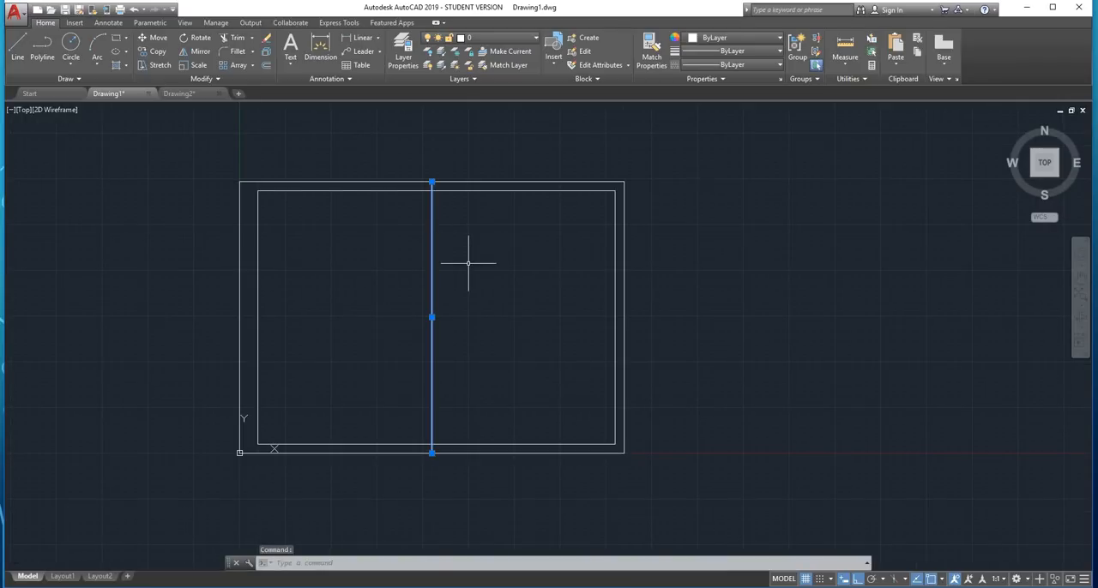
pyautogui.write('ar')
pyautogui.press('Return')
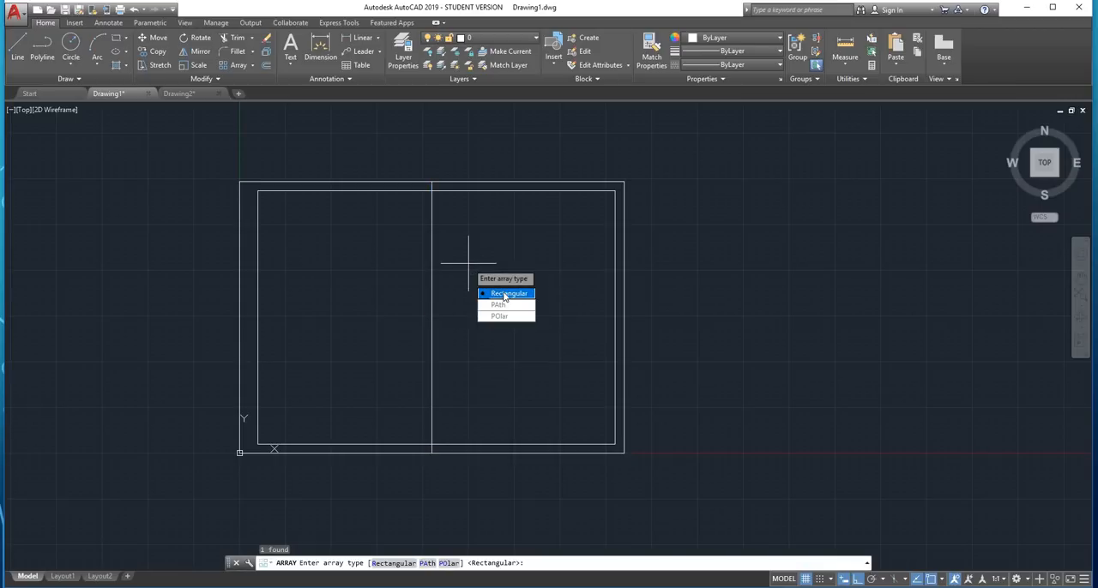
pyautogui.press('Return')
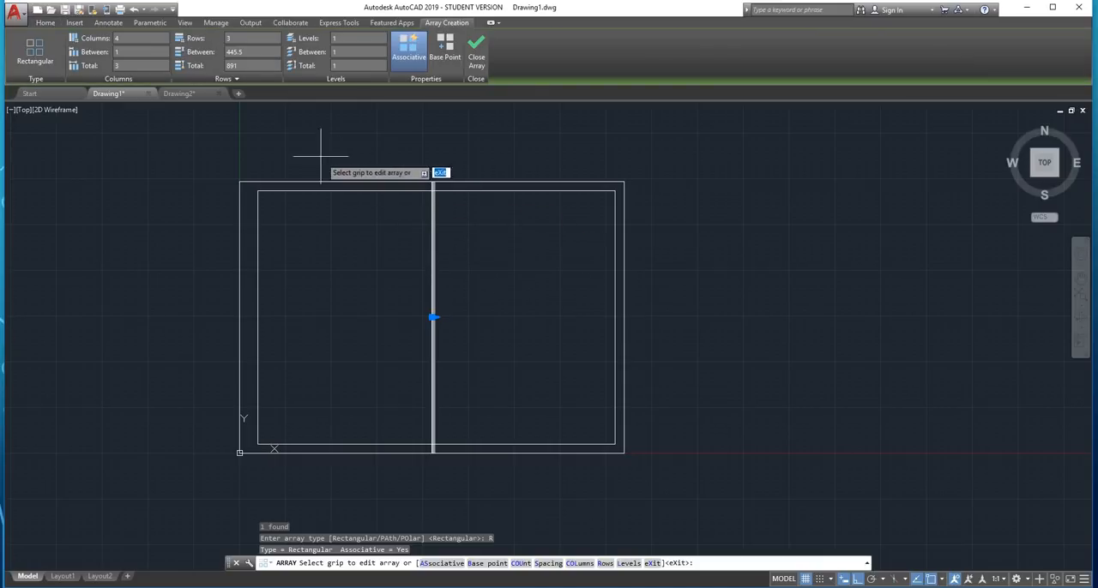
pyautogui.scroll(2, 520, 277)
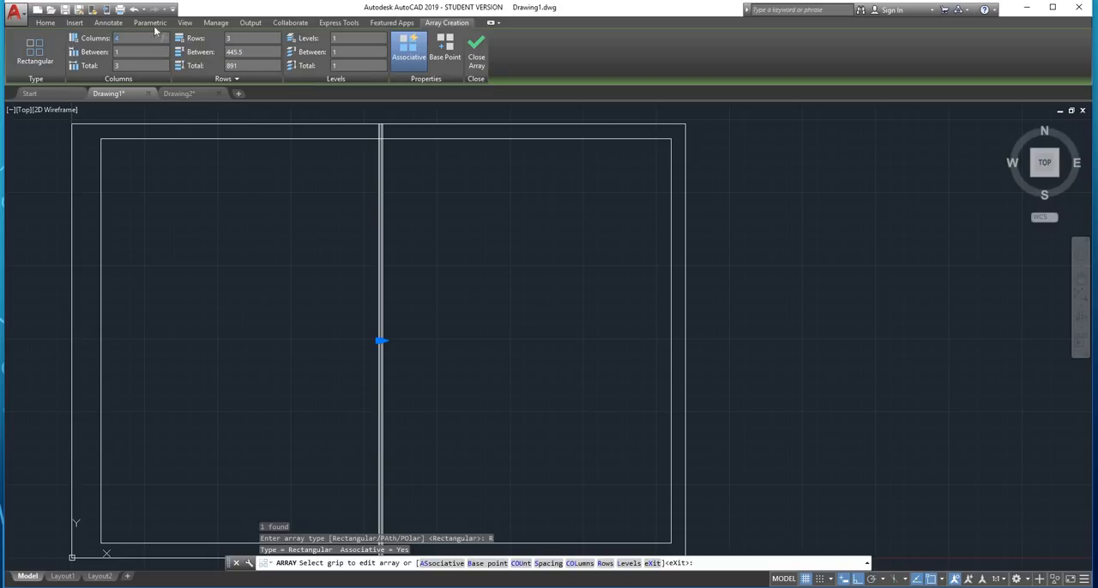
pyautogui.click(136, 57)
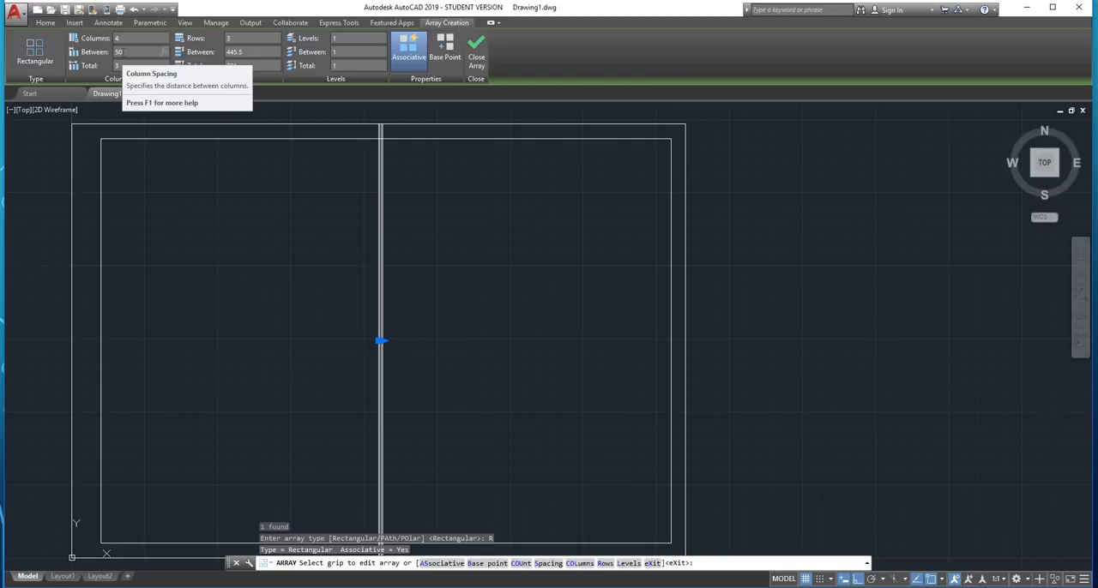
pyautogui.press('Return')
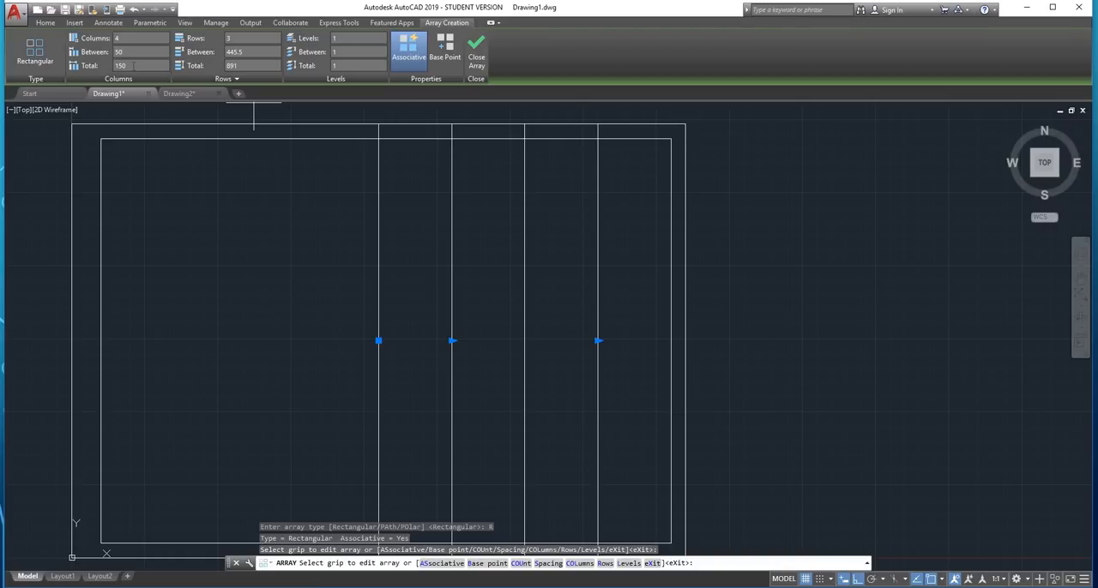
pyautogui.click(474, 51)
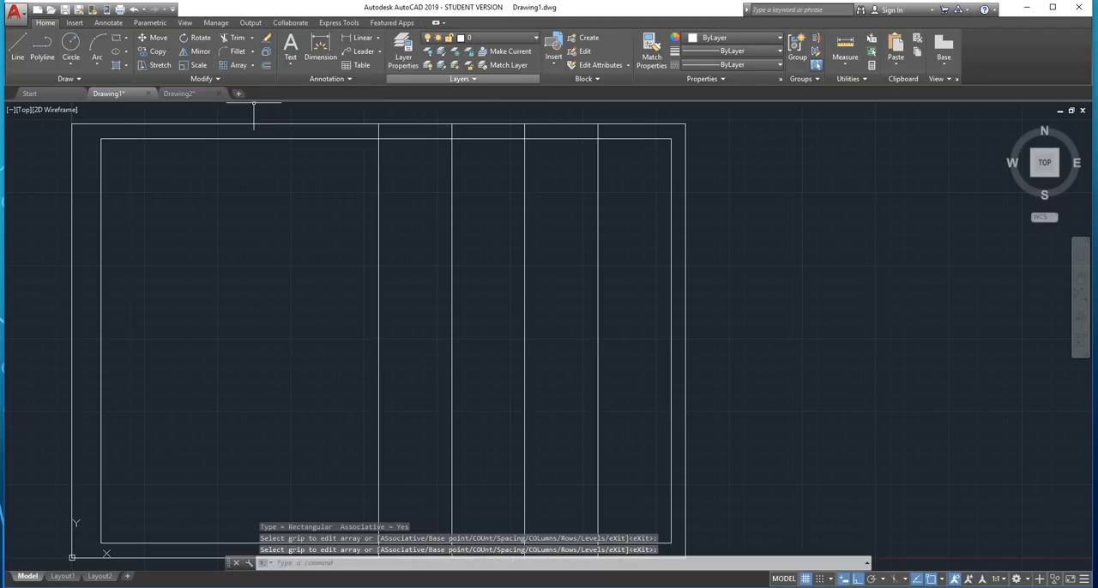
# Explode the array of vertical lines into separate lines
pyautogui.click(598, 197)
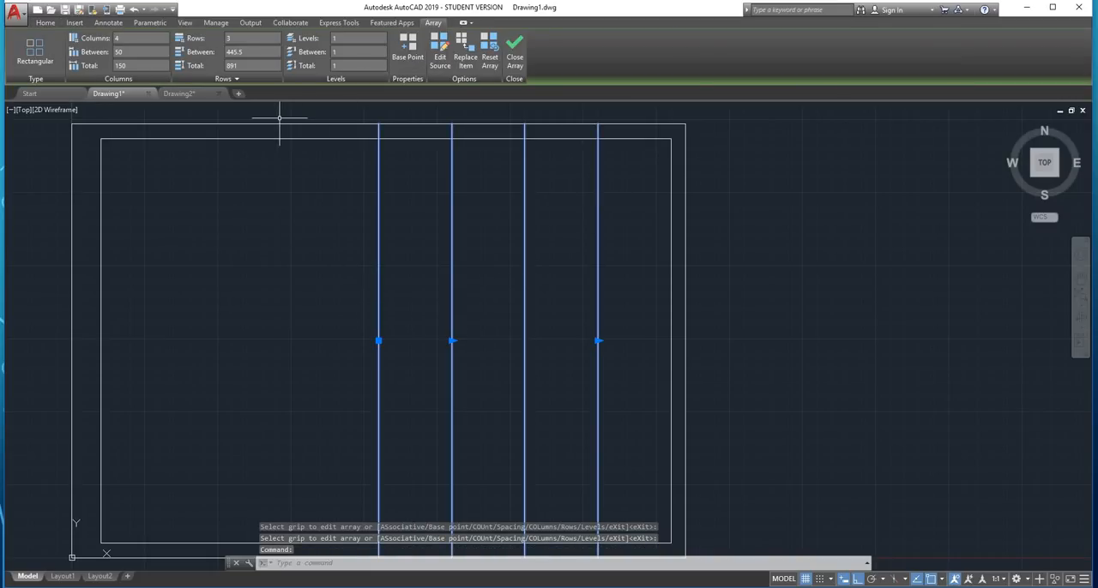
pyautogui.click(515, 53)
pyautogui.press('Escape')
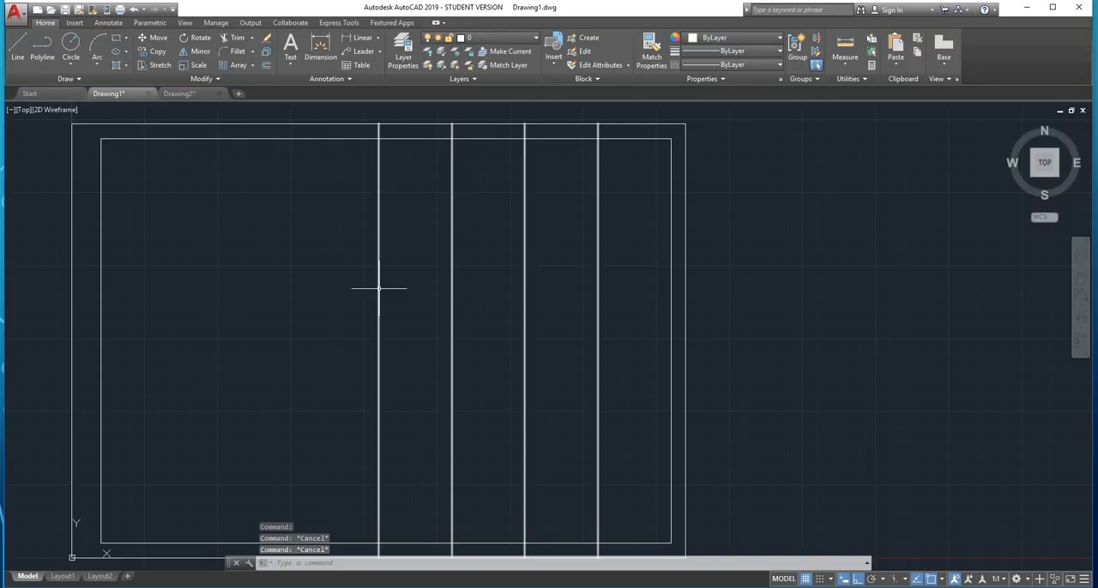
pyautogui.write('explode')
pyautogui.press('Return')
pyautogui.click(645, 236)
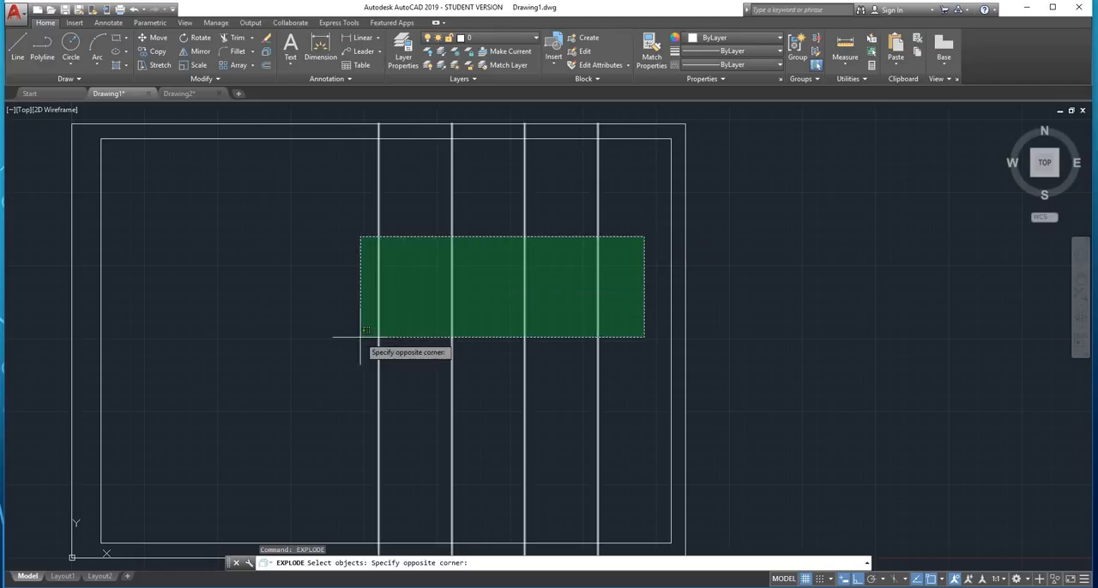
pyautogui.click(360, 337)
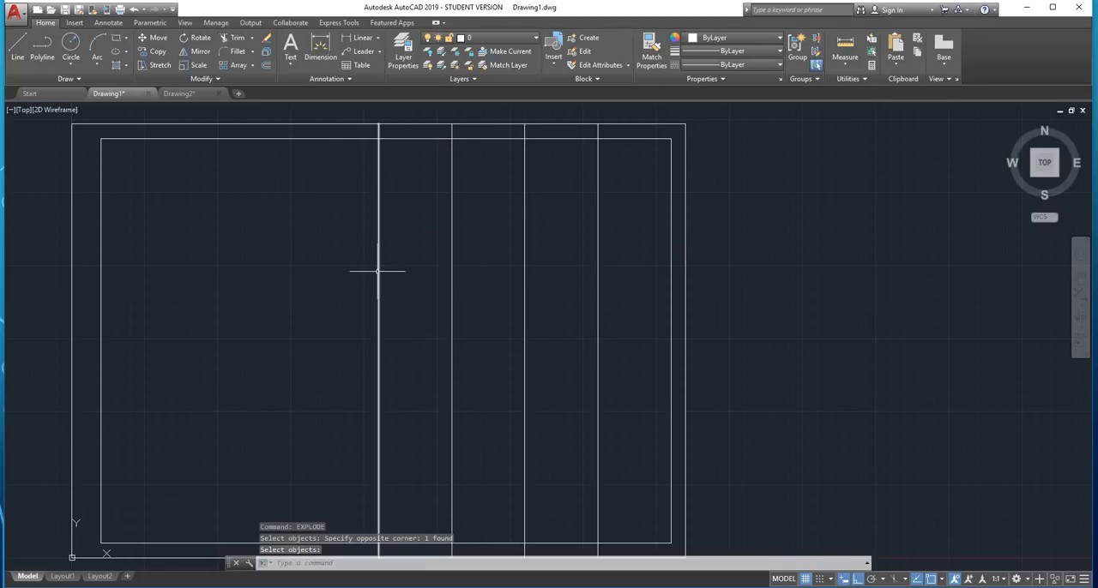
# Offset the vertical centre line by 50 to the left three times in succession, each time from the newest line
pyautogui.write('0')
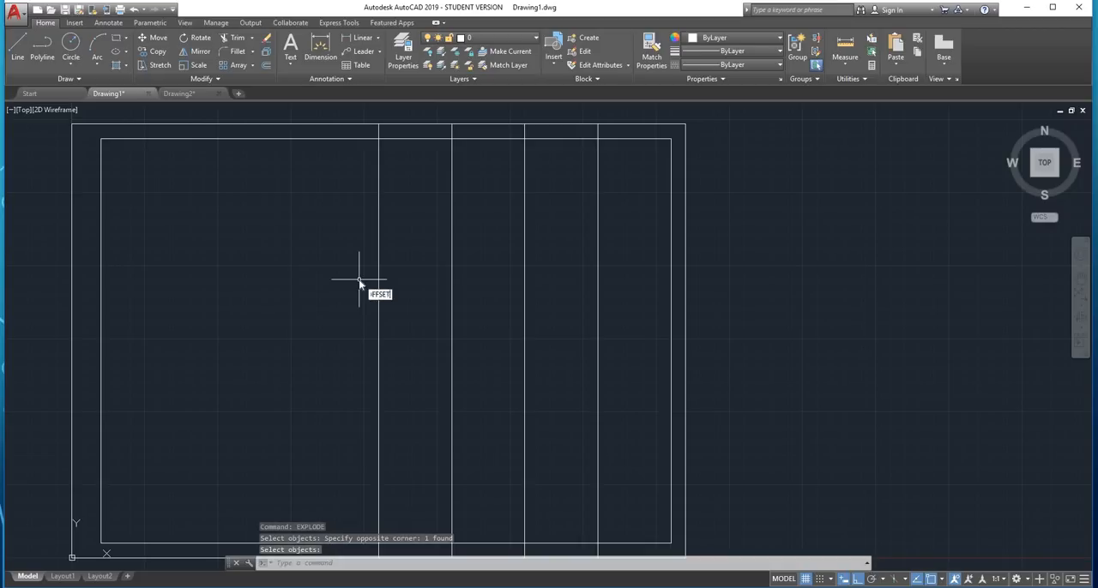
pyautogui.press('Return')
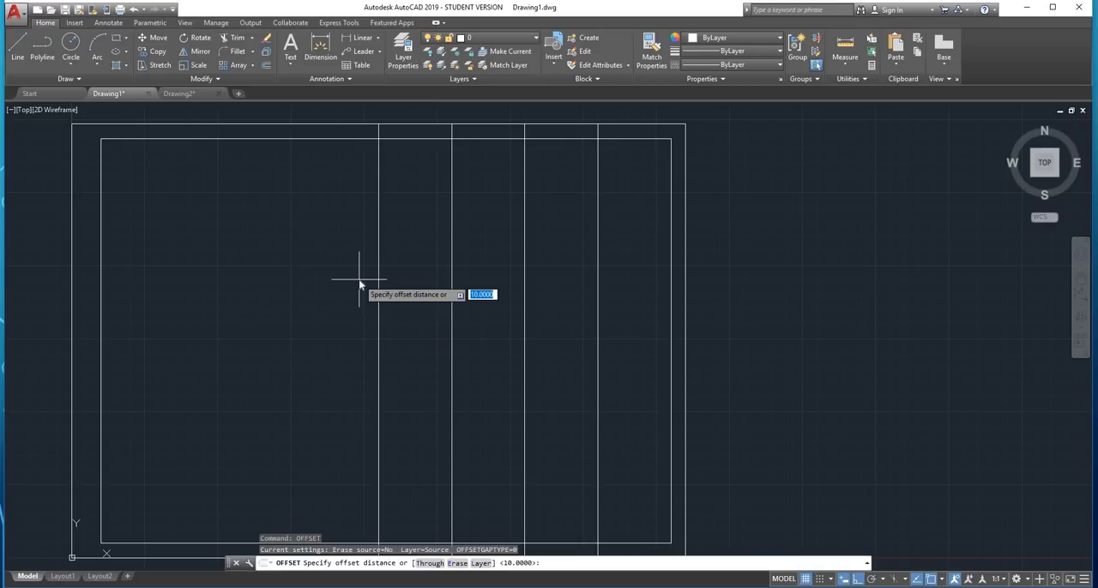
pyautogui.write('50')
pyautogui.press('Return')
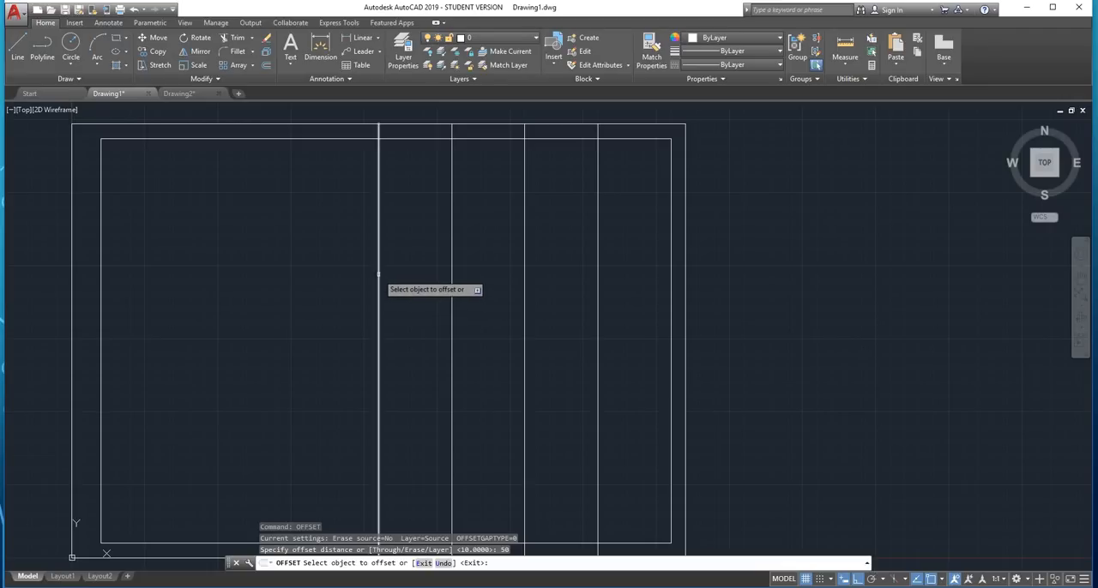
pyautogui.click(378, 275)
pyautogui.click(318, 294)
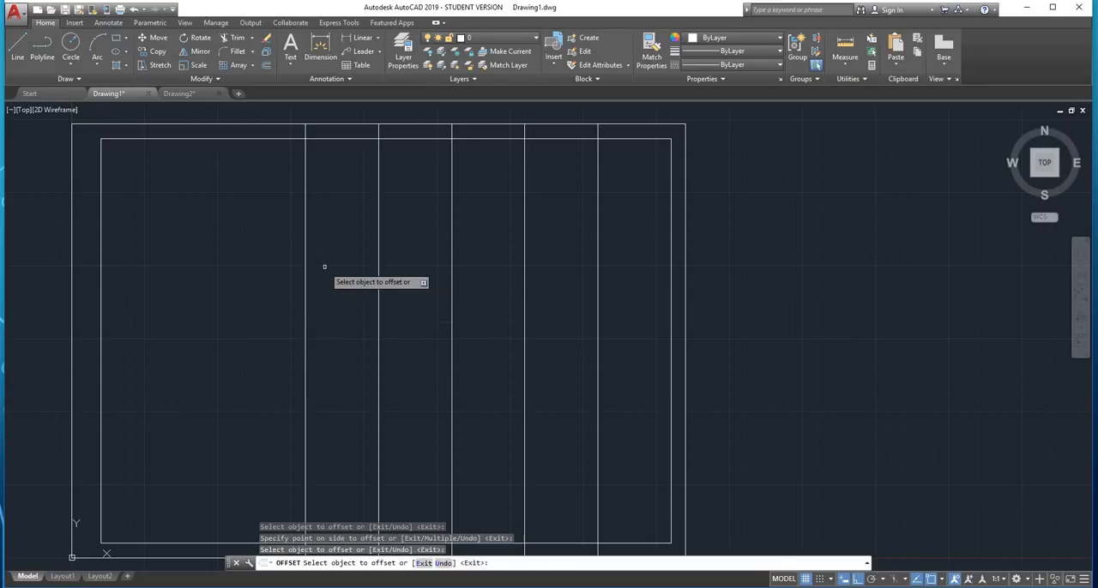
pyautogui.click(305, 300)
pyautogui.click(237, 305)
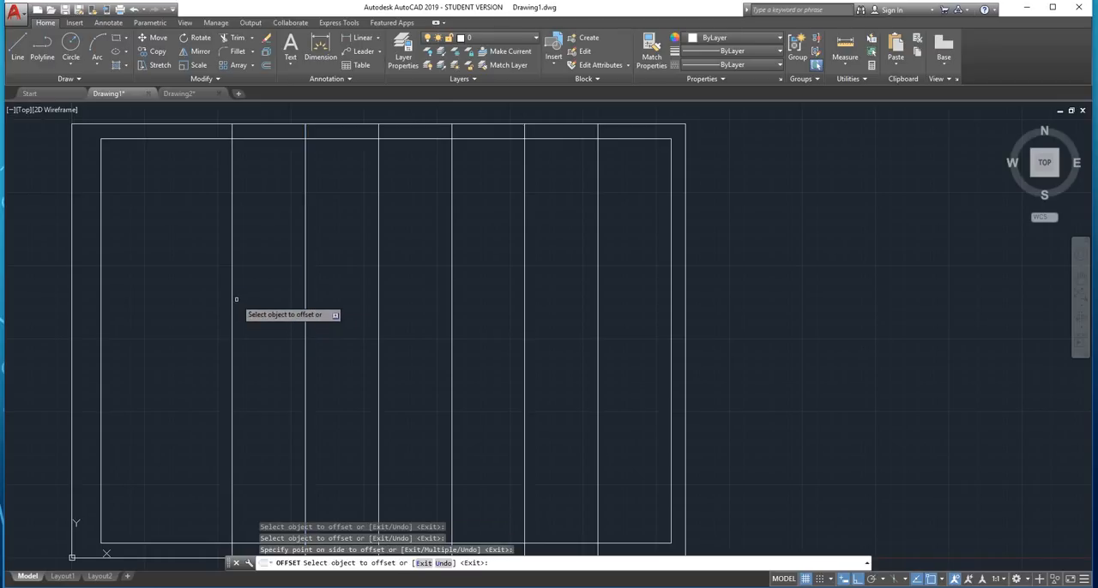
pyautogui.click(236, 299)
pyautogui.click(168, 307)
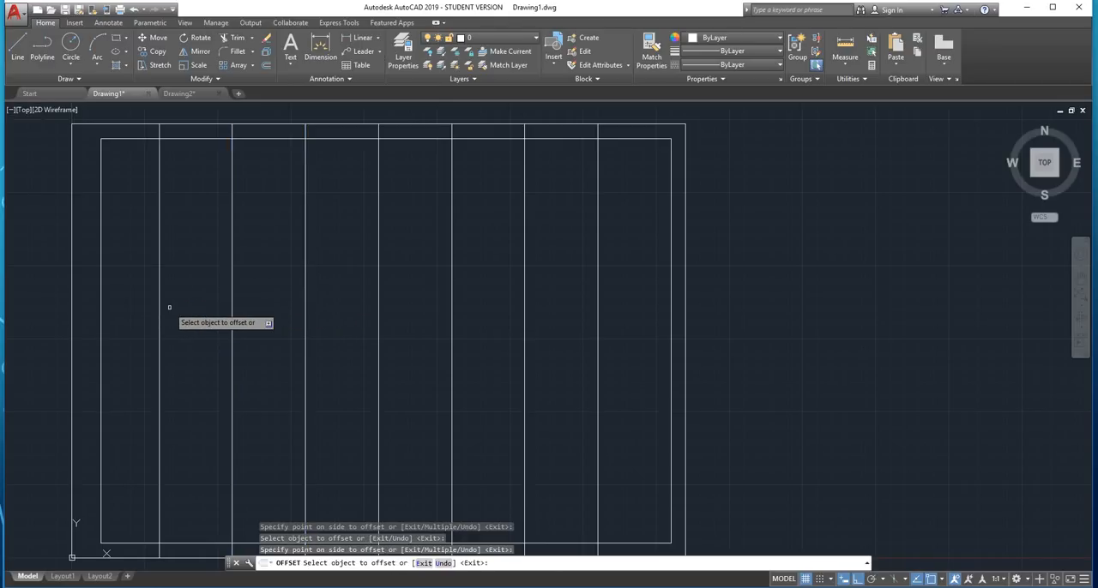
pyautogui.press('Escape')
# Try to trim the seven vertical lines inside the inner border, using all objects as cutting edges
pyautogui.scroll(-2, 301, 240)
pyautogui.scroll(2, 312, 315)
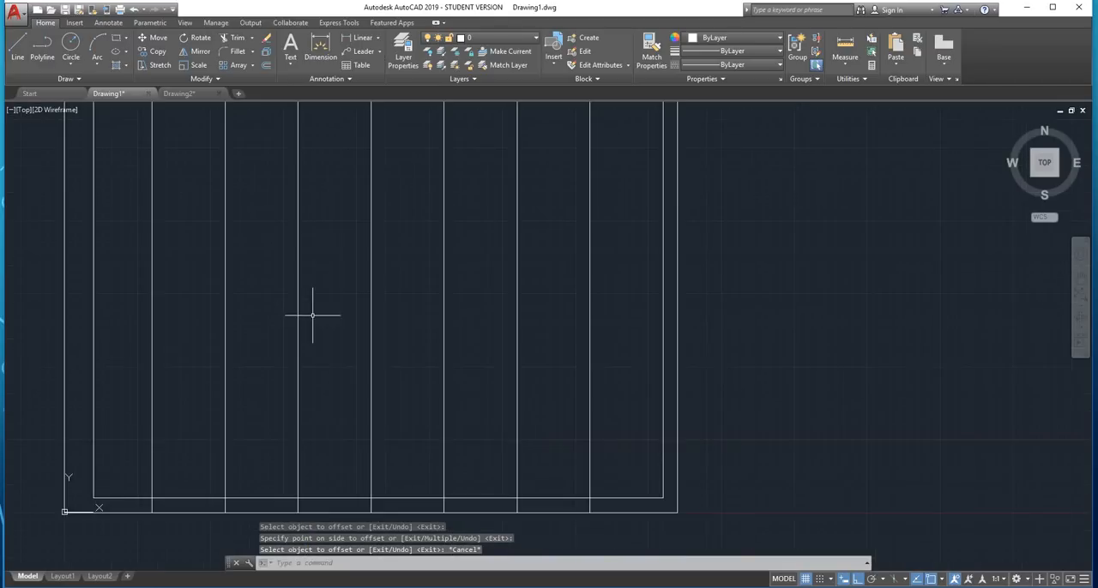
pyautogui.moveTo(313, 310)
pyautogui.mouseDown(button='middle')
pyautogui.moveTo(307, 357)
pyautogui.moveTo(358, 330)
pyautogui.mouseUp(button='middle')
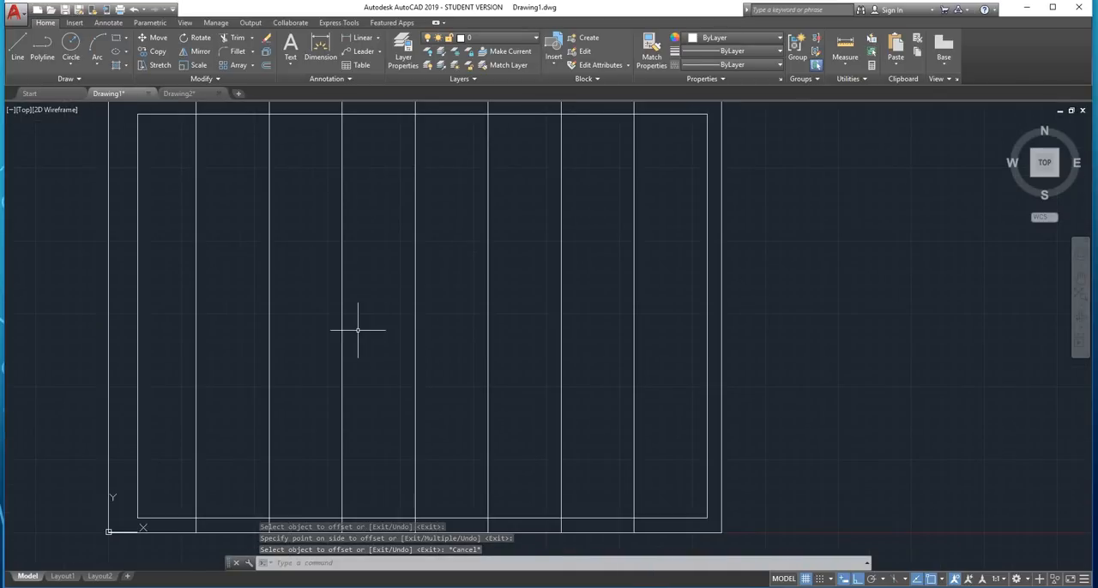
pyautogui.scroll(-2, 421, 160)
pyautogui.scroll(2, 397, 184)
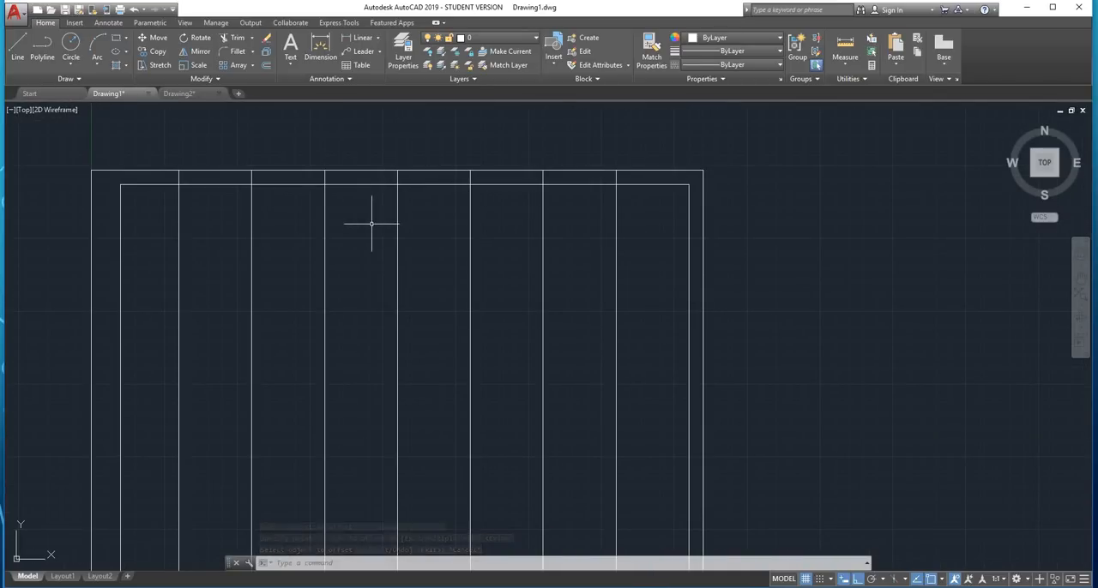
pyautogui.scroll(-2, 390, 243)
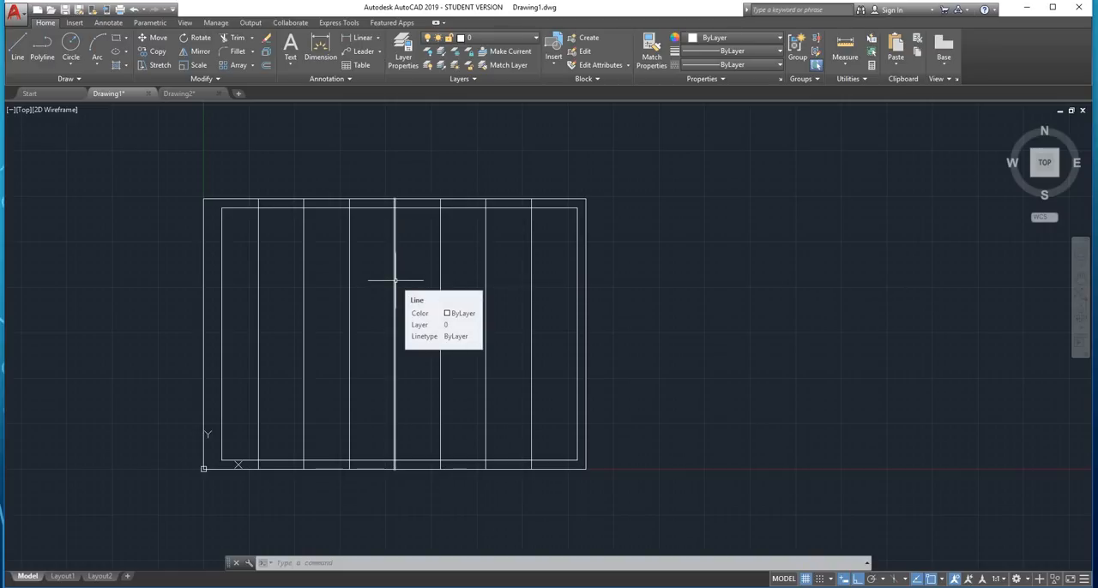
pyautogui.write('trim')
pyautogui.press('Return')
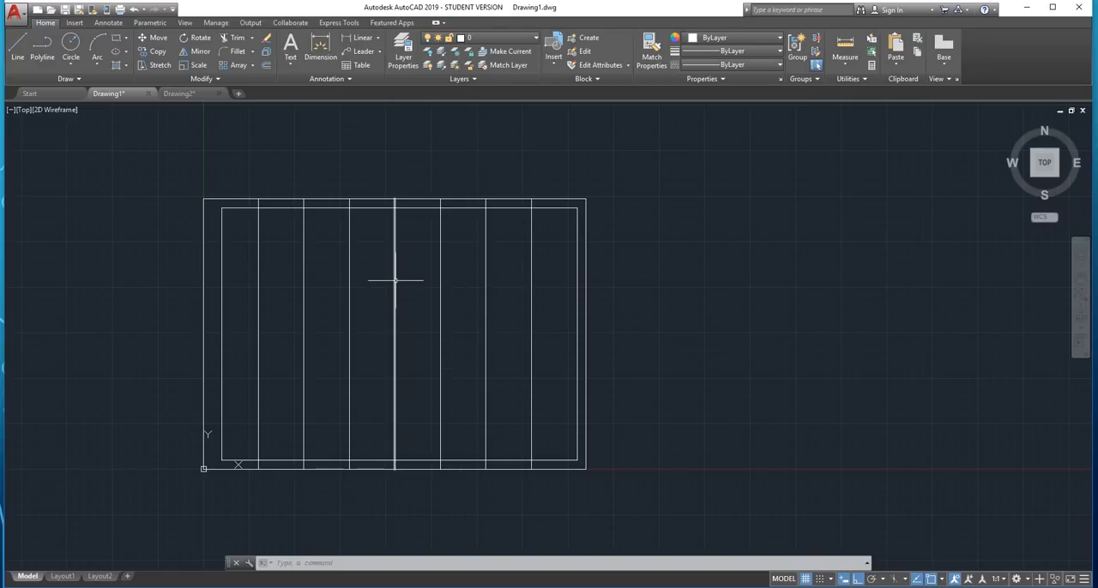
pyautogui.press('Return')
pyautogui.click(552, 249)
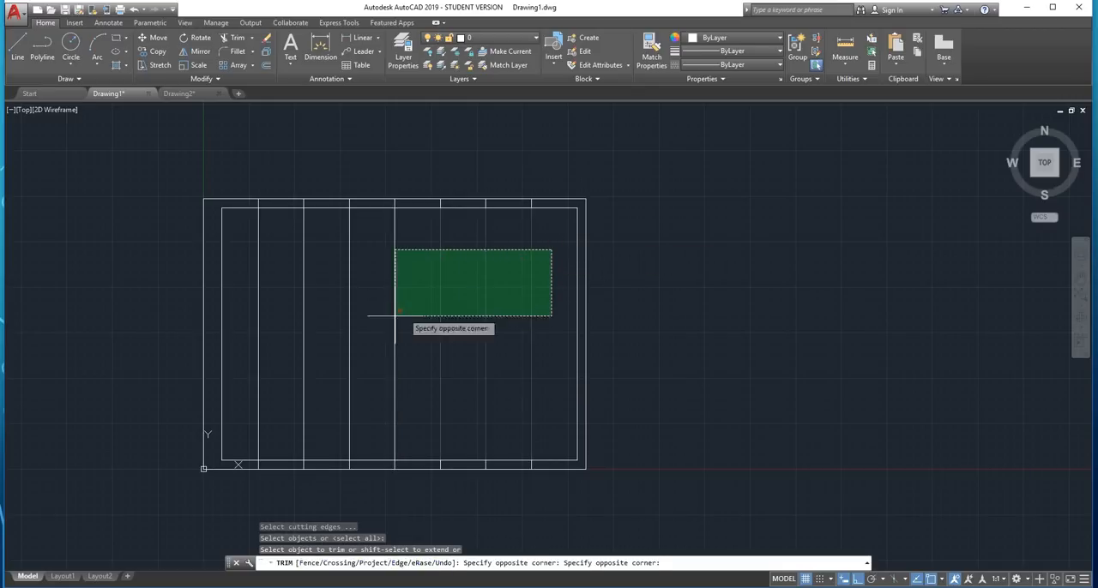
pyautogui.click(234, 365)
pyautogui.scroll(4, 300, 484)
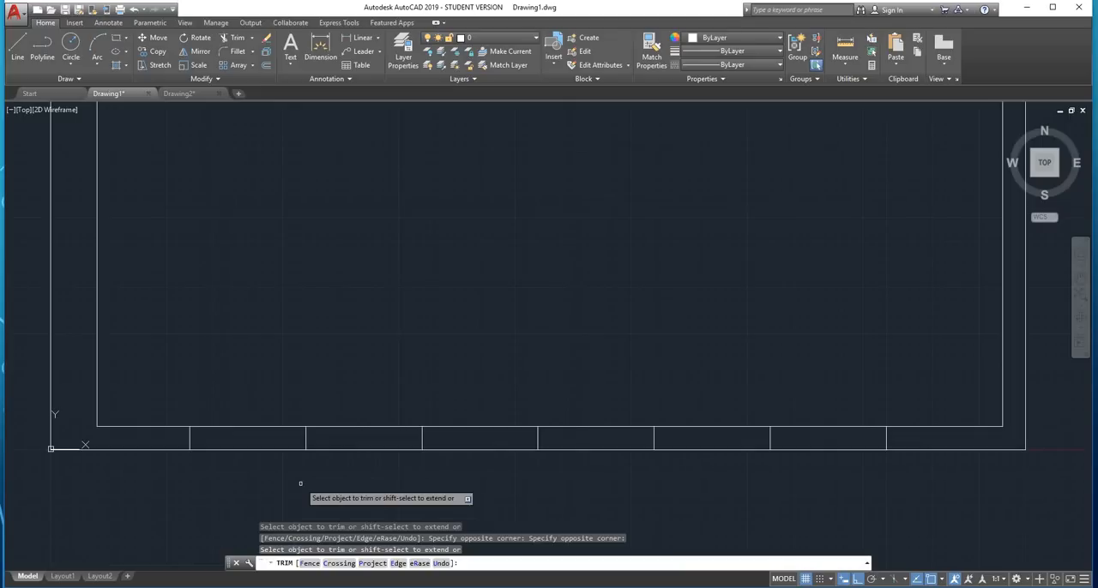
pyautogui.scroll(-4, 440, 344)
pyautogui.scroll(2, 502, 214)
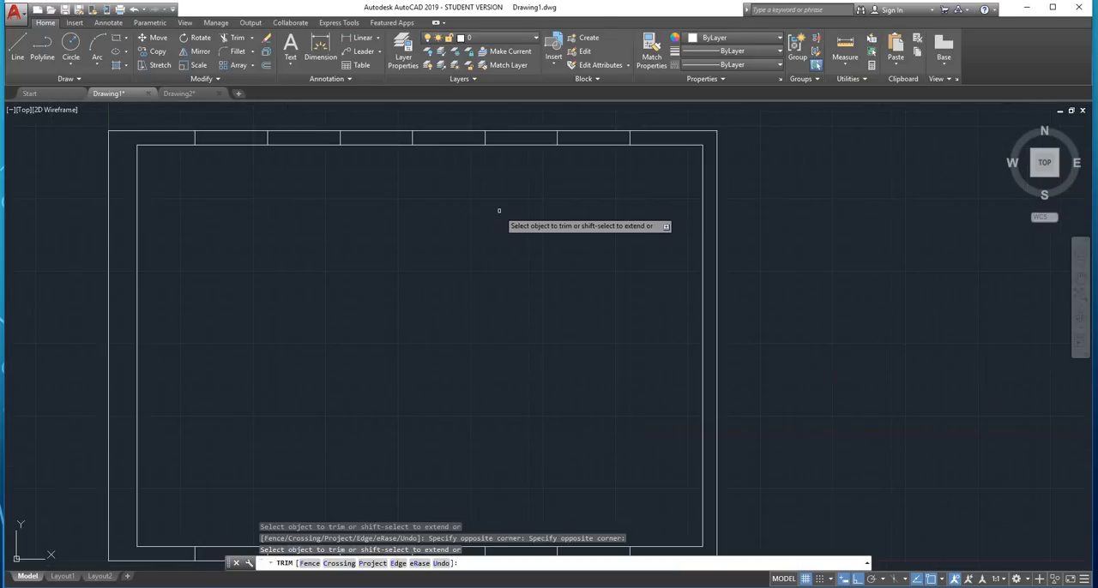
pyautogui.press('Escape')
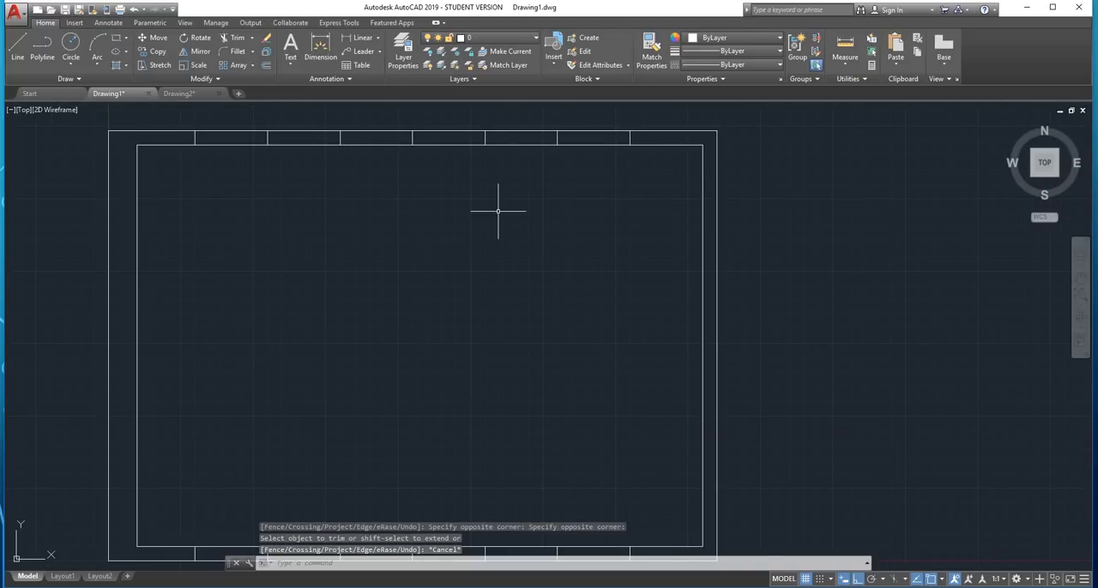
# Undo the trim of the vertical lines
pyautogui.scroll(1, 419, 360)
pyautogui.scroll(-1, 179, 346)
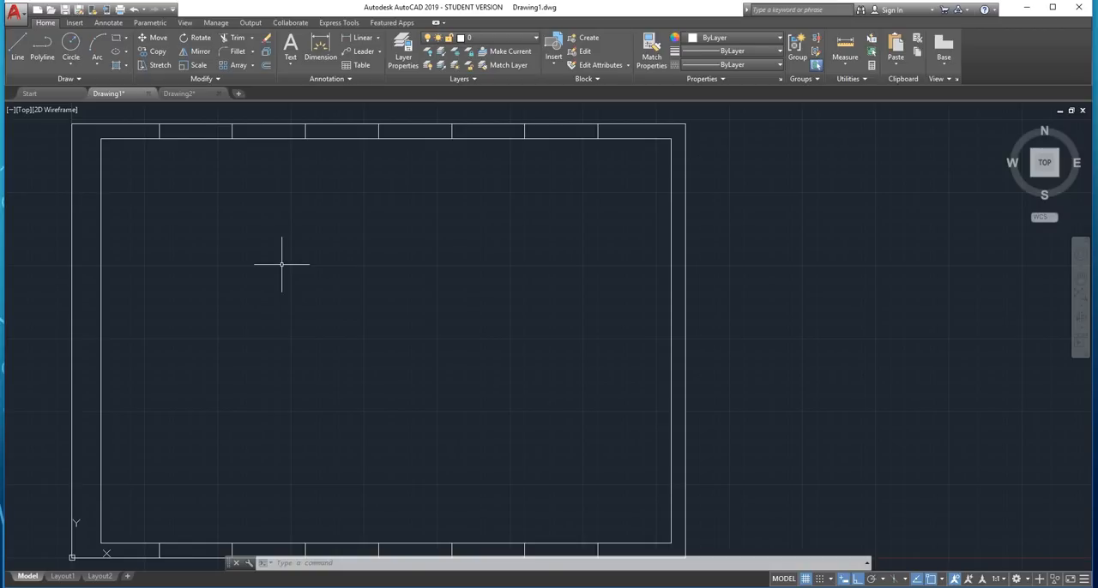
pyautogui.hotkey('ctrl', 'z')
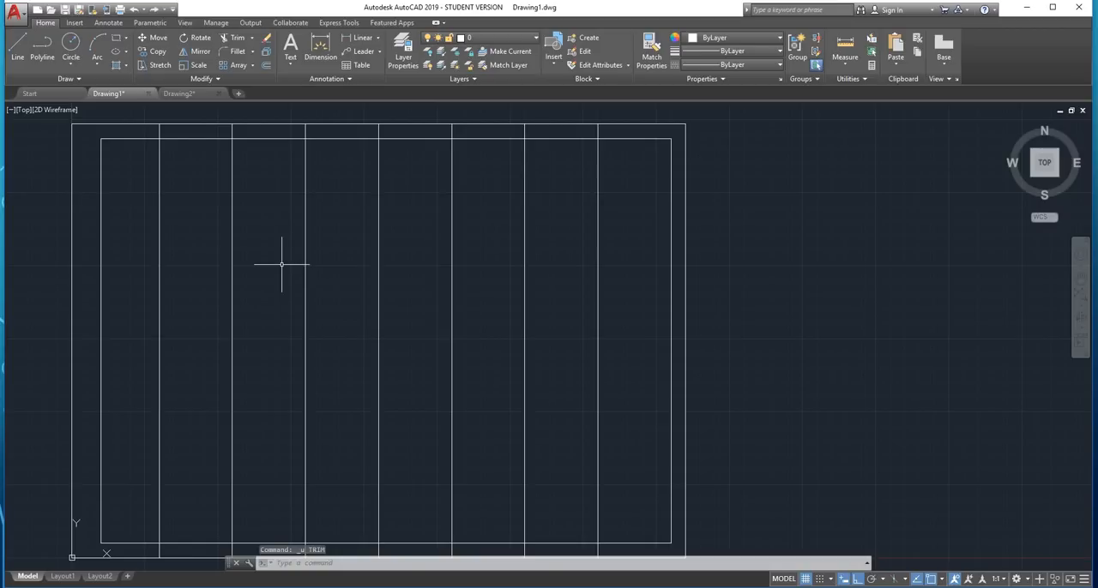
# Join the four lines of the inner border into one polyline
pyautogui.click(568, 138)
pyautogui.click(555, 138)
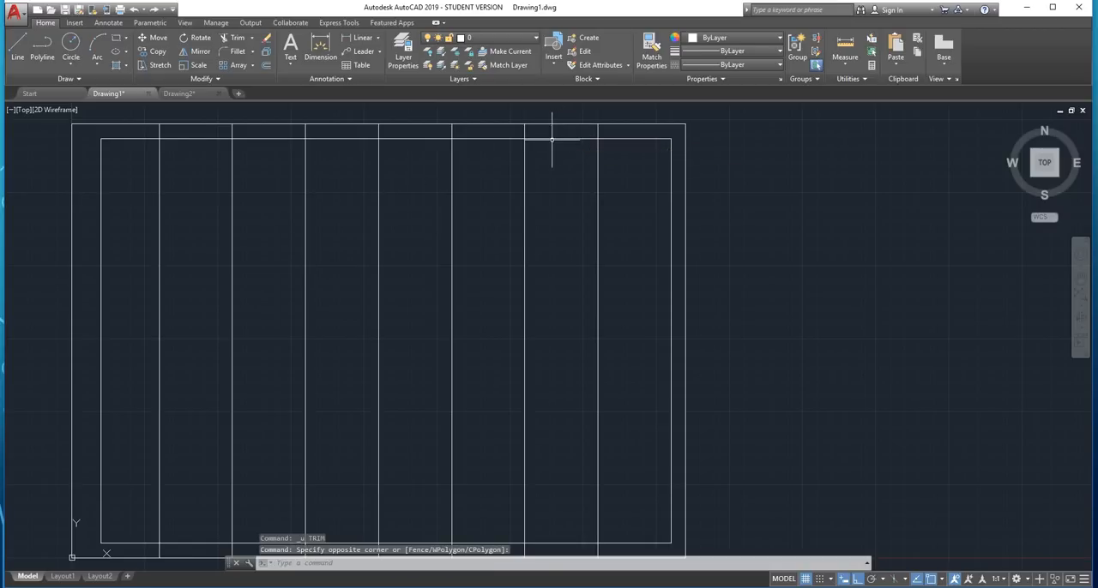
pyautogui.click(574, 135)
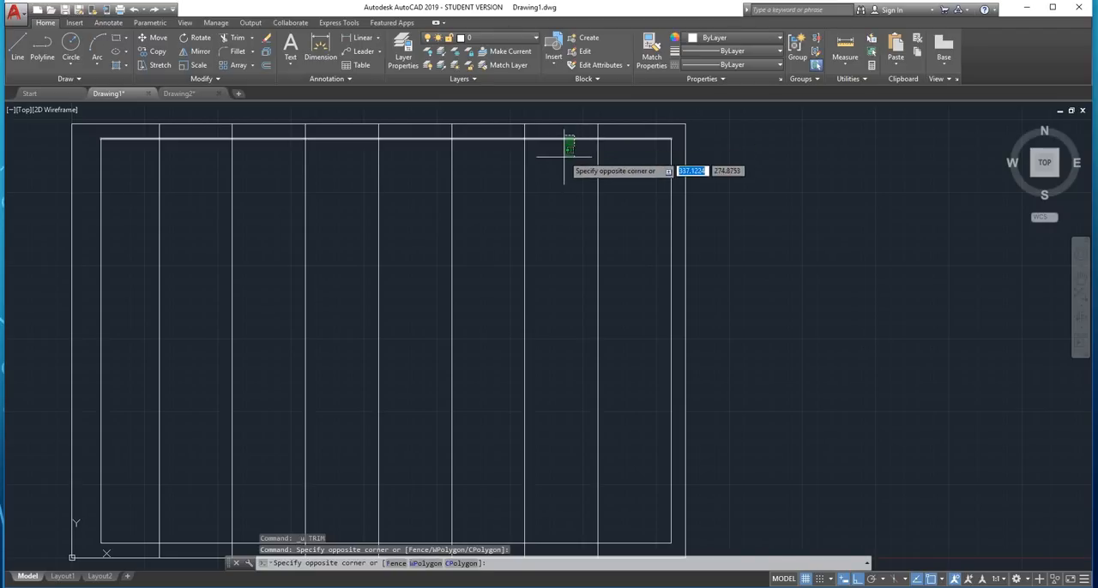
pyautogui.click(569, 164)
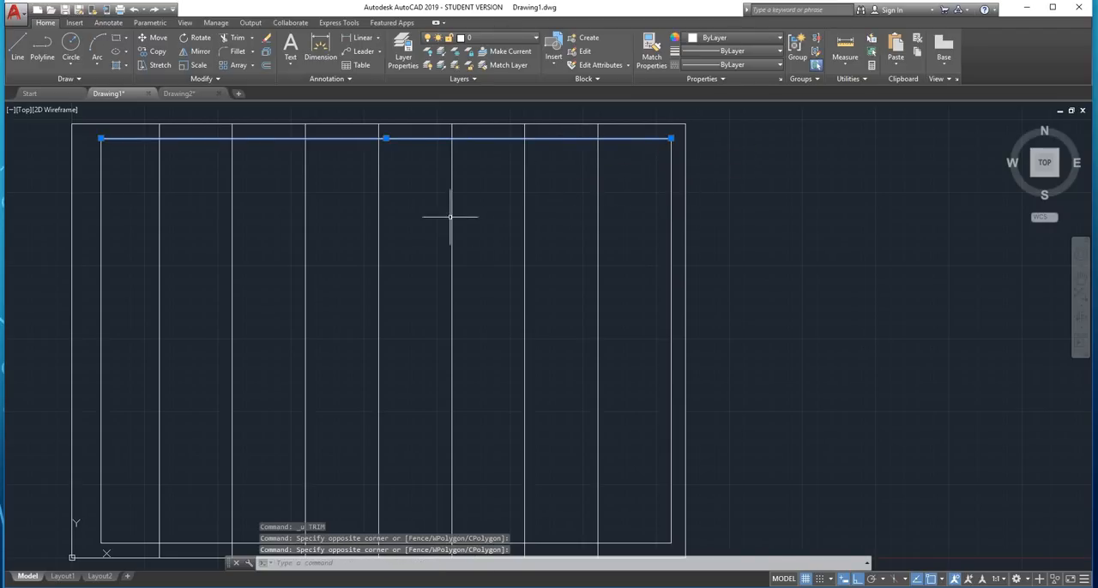
pyautogui.click(87, 133)
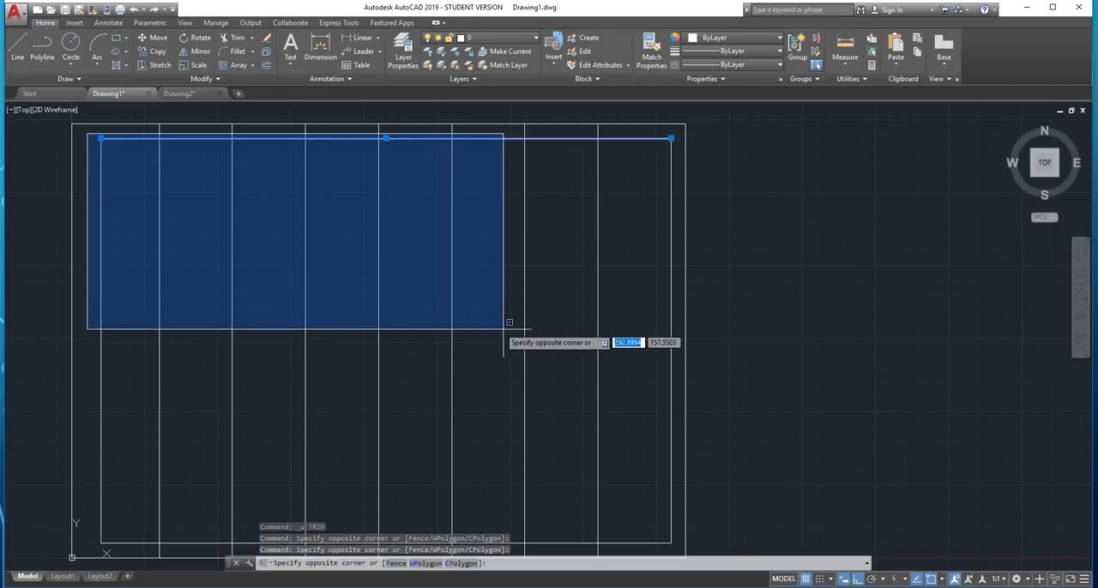
pyautogui.scroll(-3, 503, 326)
pyautogui.click(618, 468)
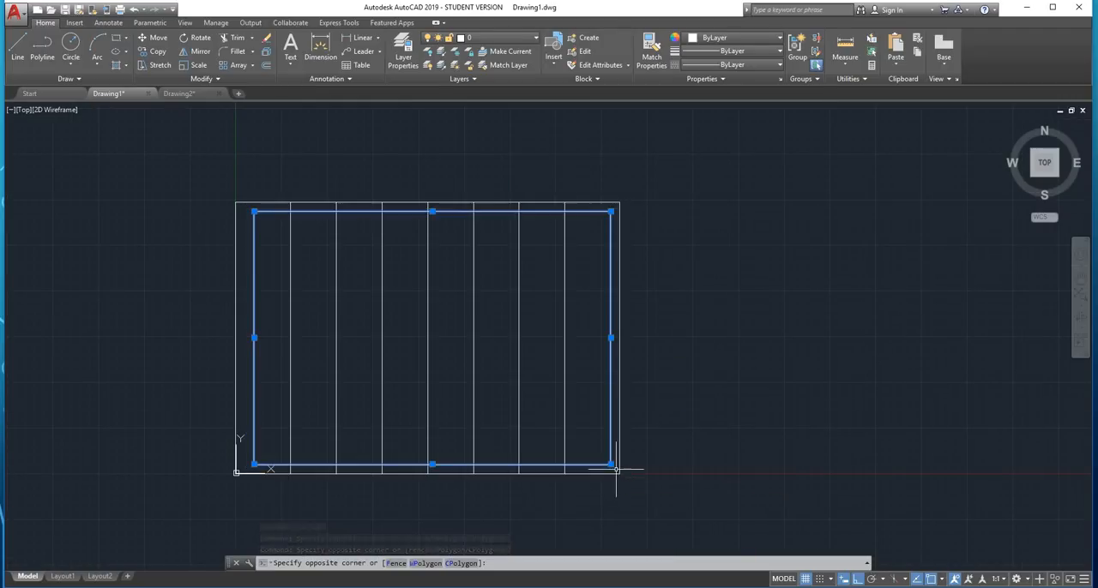
pyautogui.scroll(2, 544, 420)
pyautogui.write('JOIN')
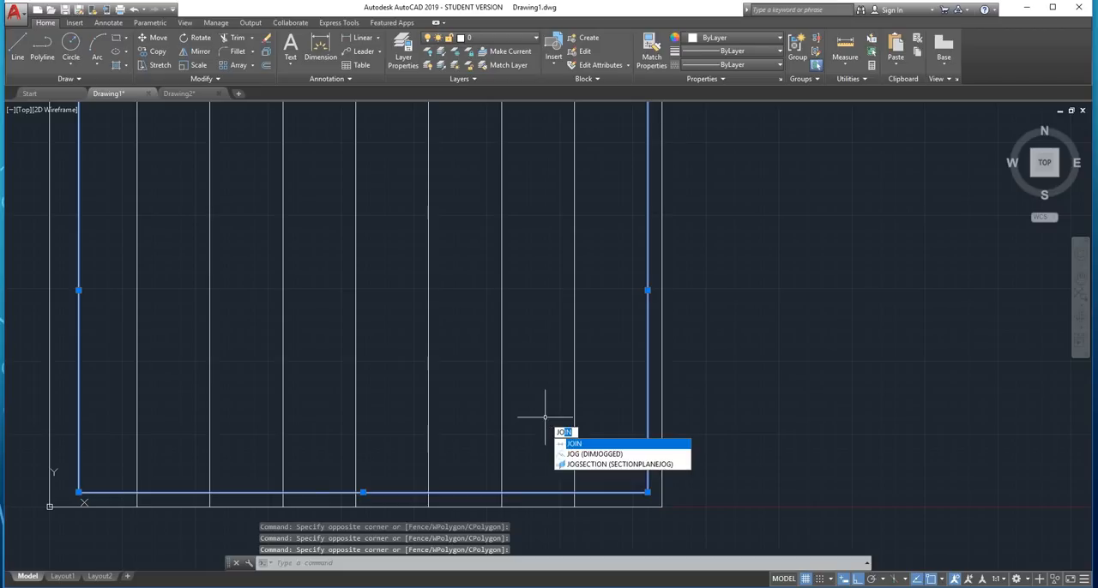
pyautogui.press('Return')
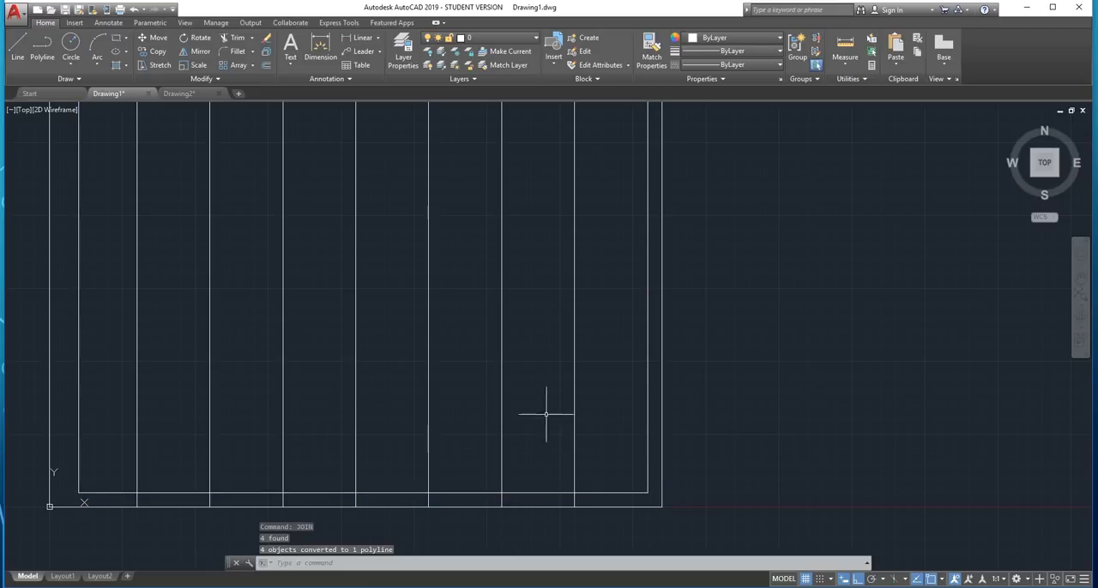
# Remove the parts of all vertical lines inside the inner border with EXTRIM, using the joined border polyline as the cutting edge
pyautogui.scroll(-2, 544, 417)
pyautogui.scroll(2, 541, 206)
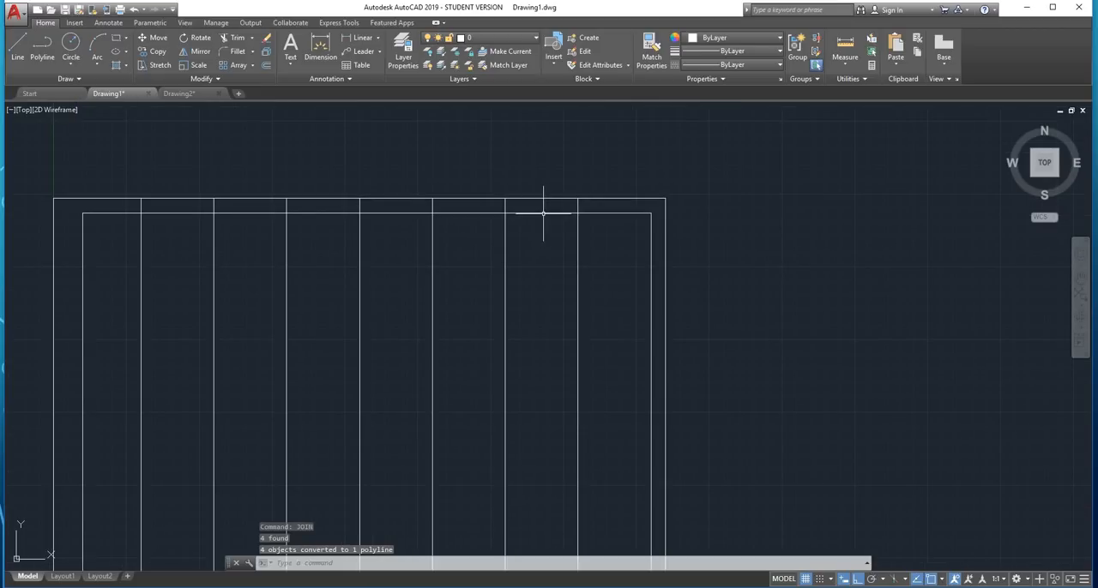
pyautogui.click(544, 213)
pyautogui.scroll(-2, 477, 274)
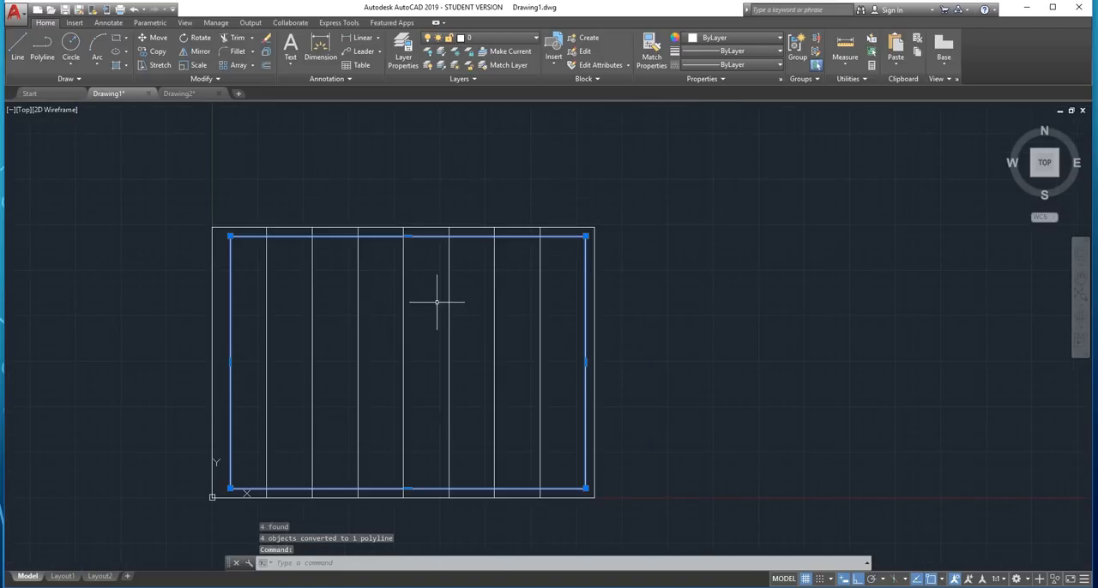
pyautogui.write('extrim')
pyautogui.press('Return')
pyautogui.scroll(2, 436, 302)
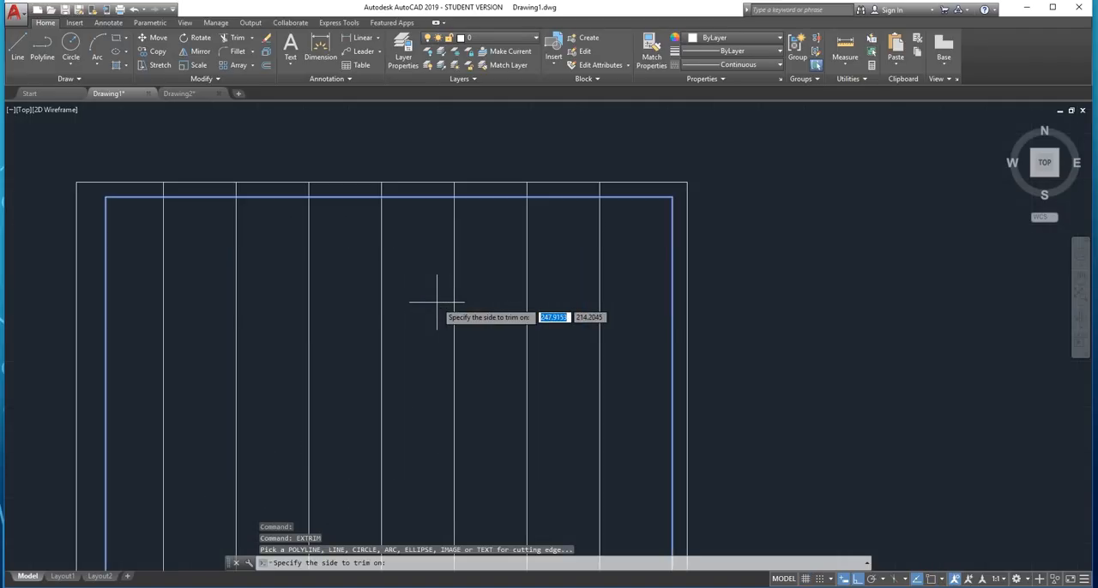
pyautogui.click(499, 246)
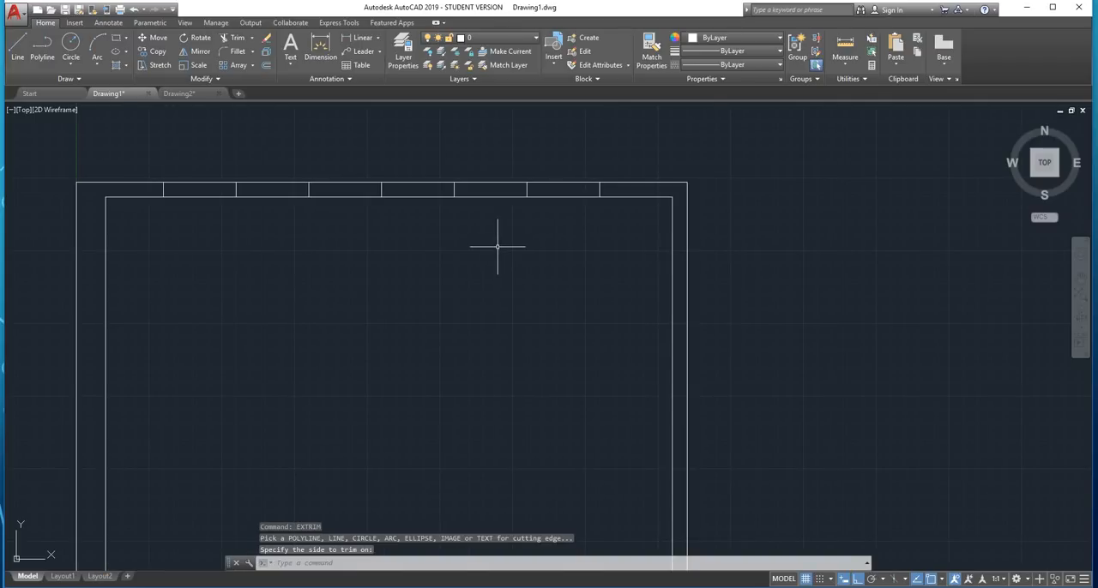
# Delete the two groups of stray vertical lines above the drawing sheet
pyautogui.scroll(-4, 499, 245)
pyautogui.scroll(2, 468, 296)
pyautogui.scroll(-5, 468, 296)
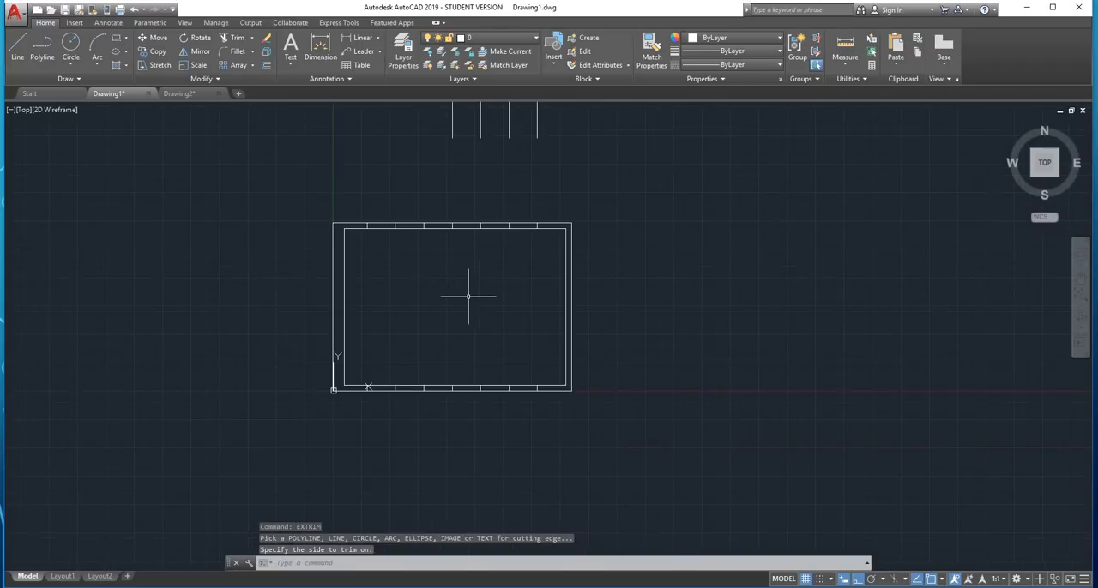
pyautogui.moveTo(526, 184)
pyautogui.mouseDown(button='middle')
pyautogui.moveTo(537, 186)
pyautogui.moveTo(489, 306)
pyautogui.mouseUp(button='middle')
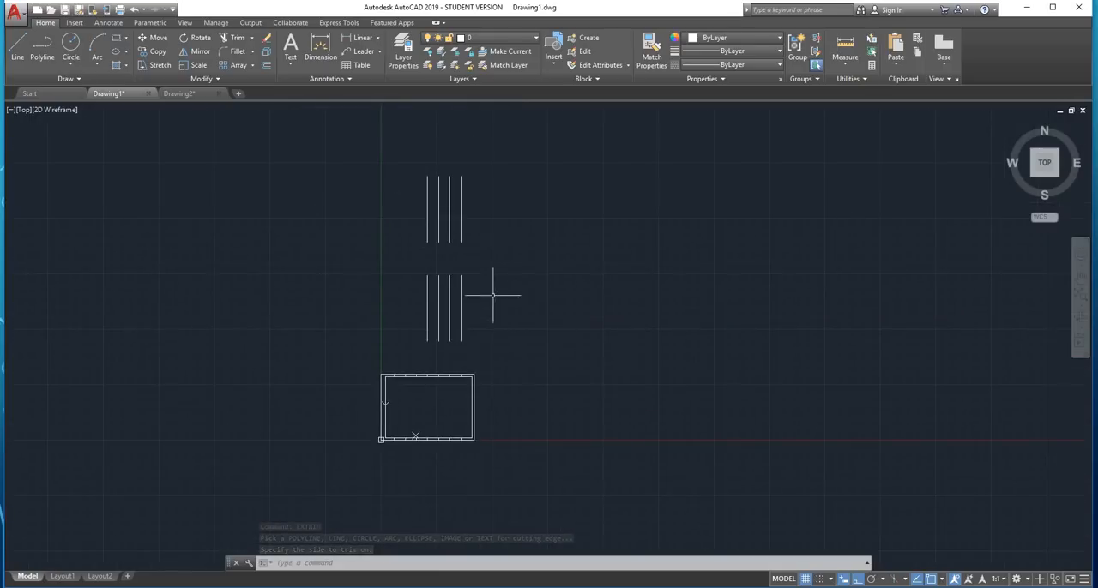
pyautogui.click(552, 156)
pyautogui.click(361, 347)
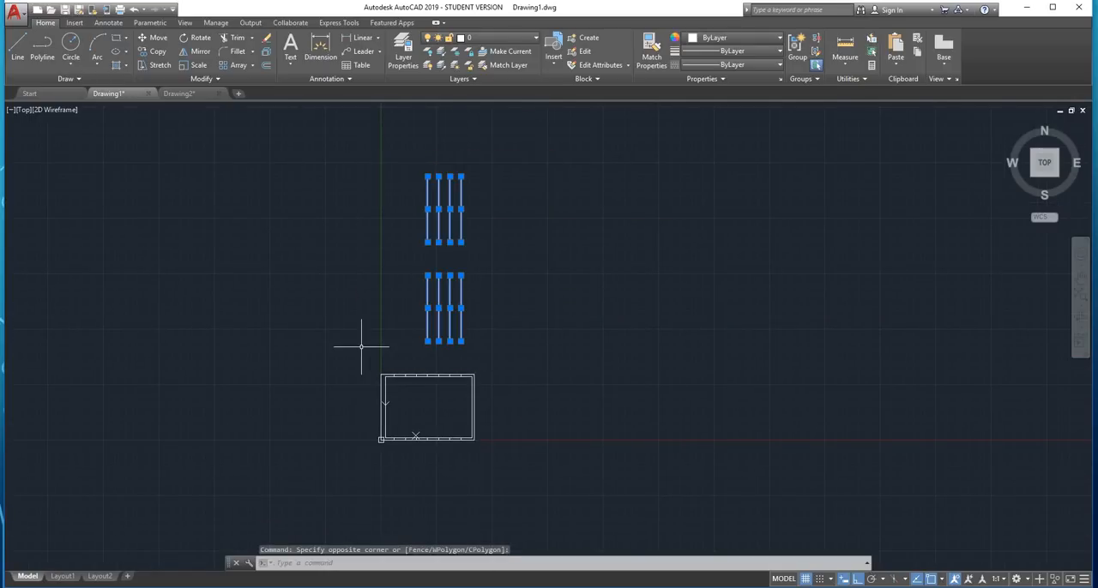
pyautogui.press('Delete')
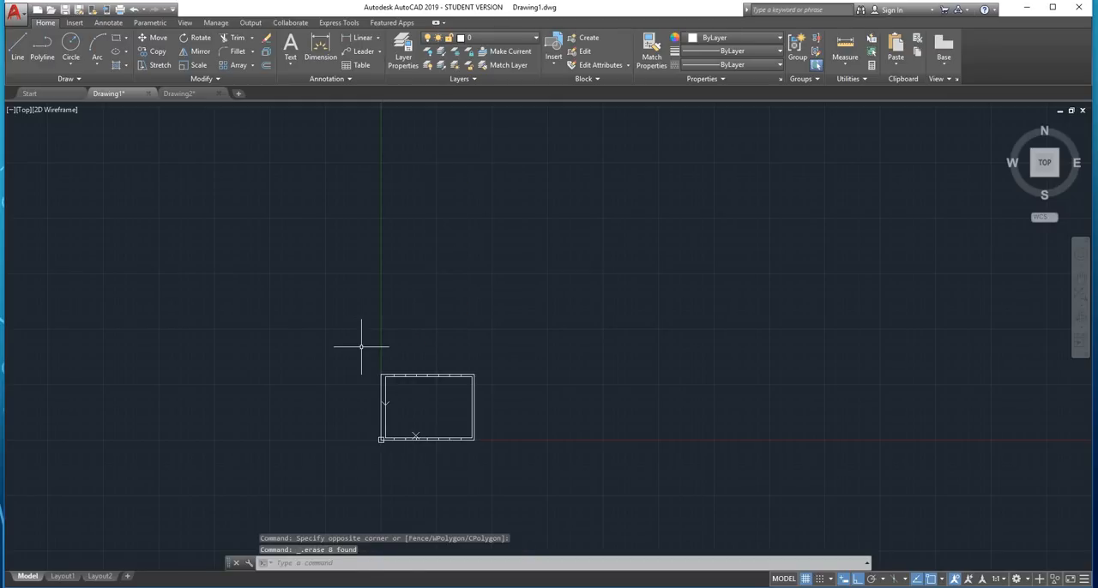
# Draw a horizontal line from the midpoint of the inner border's left side to the midpoint of its right side
pyautogui.scroll(4, 464, 432)
pyautogui.scroll(4, 403, 378)
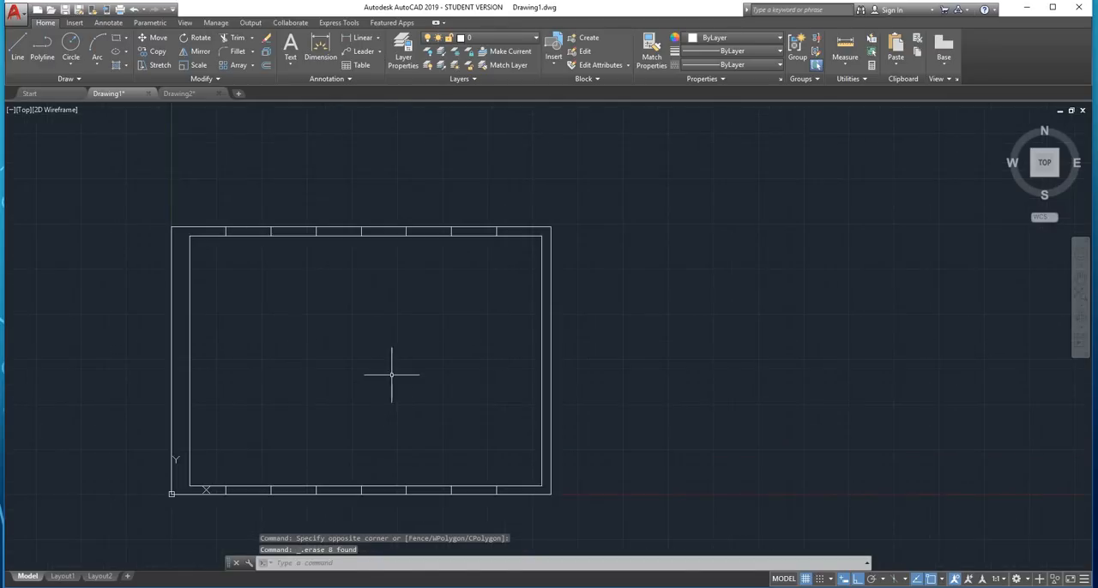
pyautogui.moveTo(400, 368); pyautogui.dragTo(474, 344, button='middle')
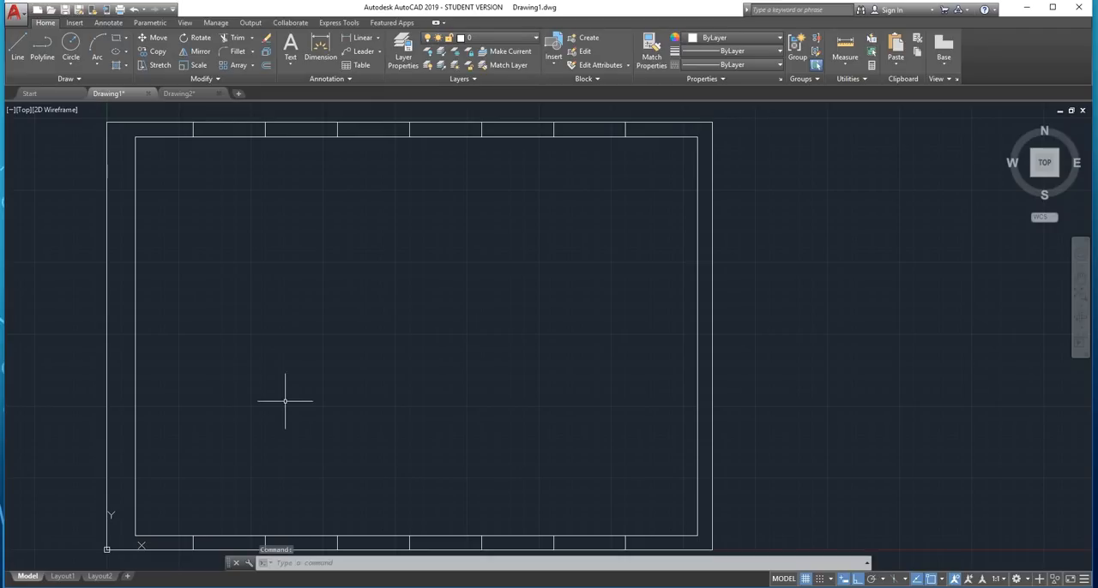
pyautogui.write('line')
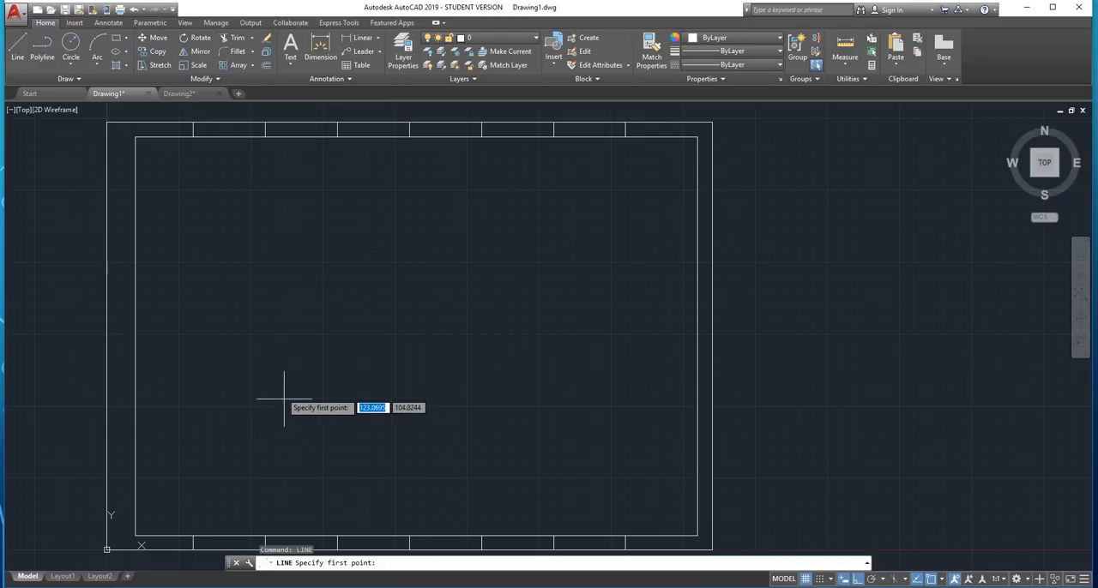
pyautogui.click(134, 336)
pyautogui.click(697, 337)
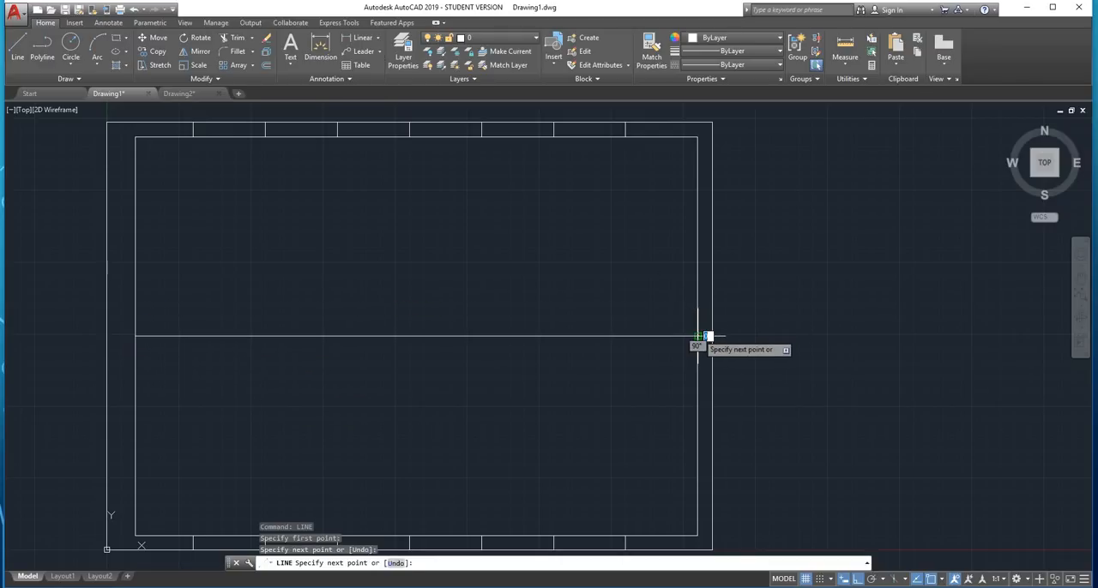
pyautogui.press('Escape')
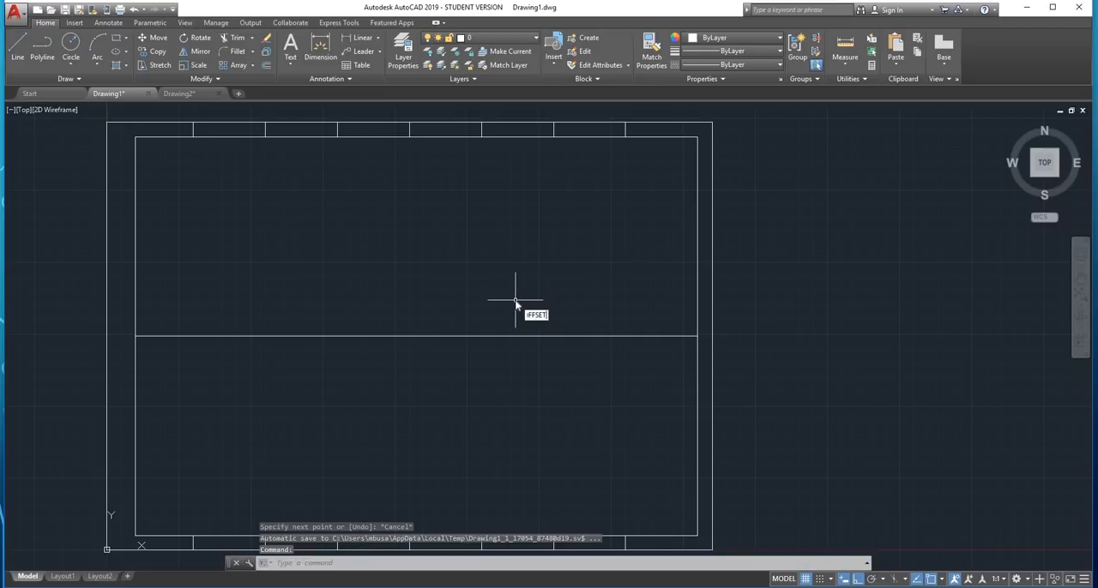
# Try to offset the horizontal centre line by 50 twice upward and twice downward, and undo these offsets
pyautogui.press('Return')
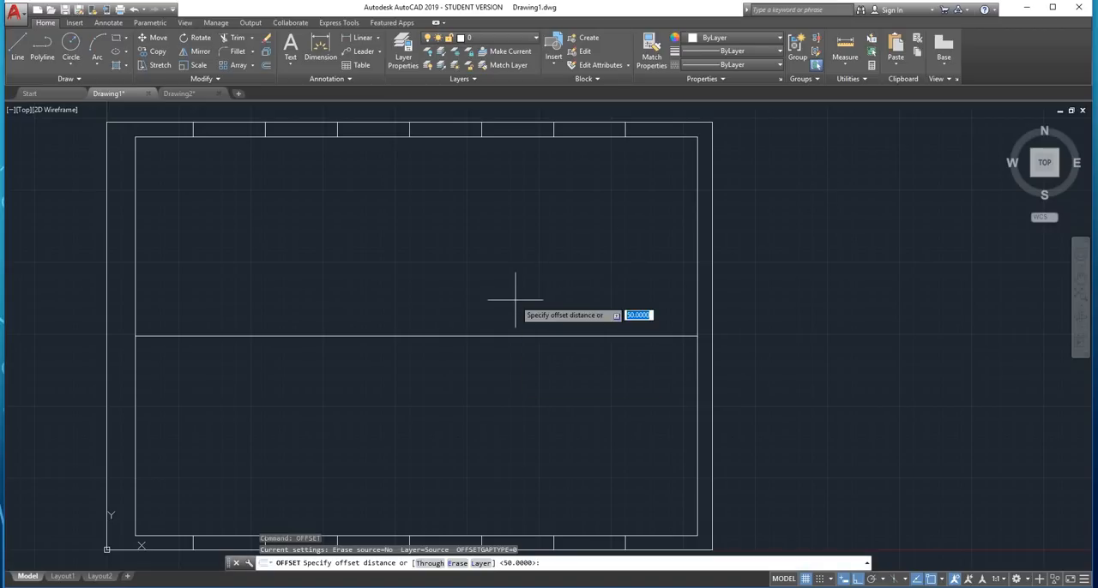
pyautogui.press('Return')
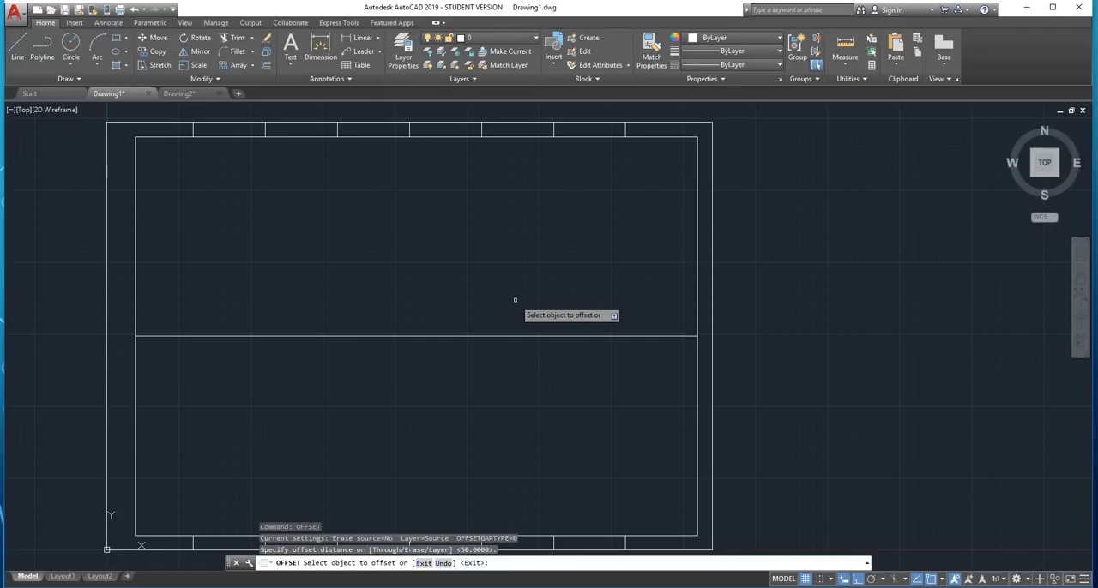
pyautogui.click(477, 336)
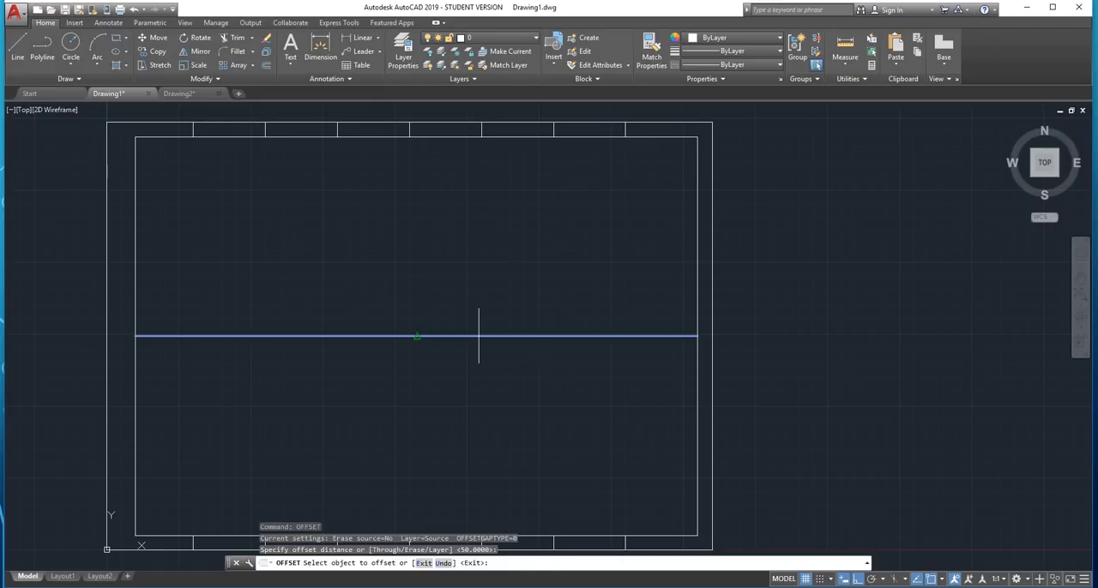
pyautogui.click(494, 280)
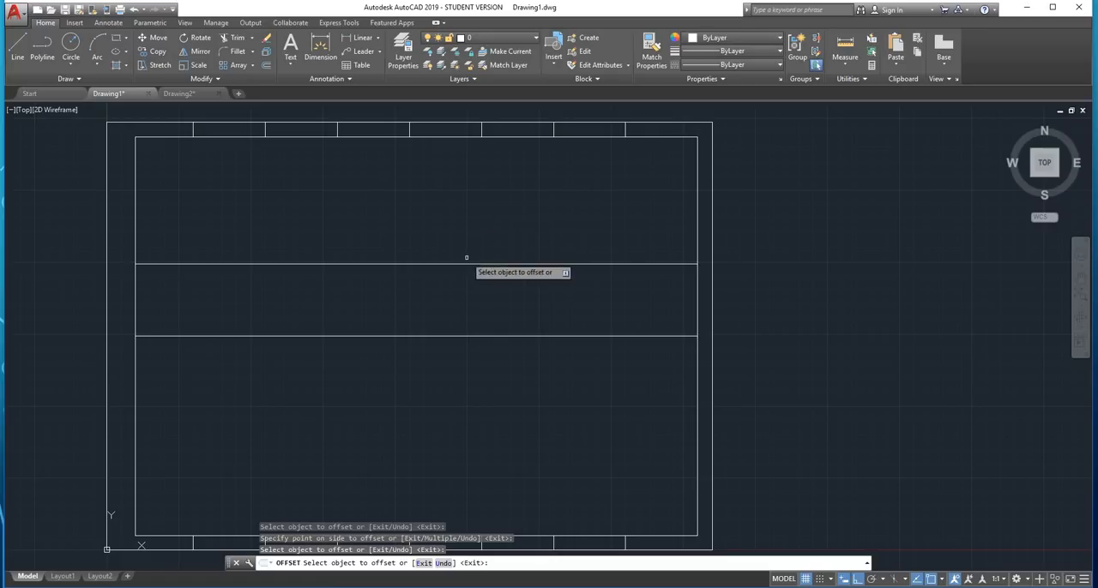
pyautogui.click(466, 264)
pyautogui.click(477, 227)
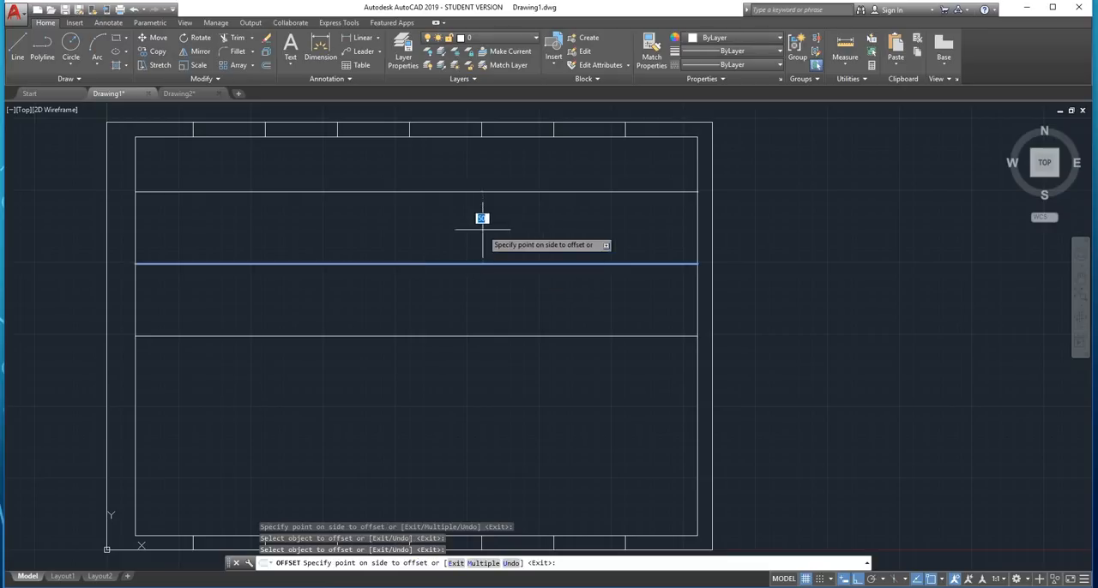
pyautogui.click(437, 335)
pyautogui.click(416, 378)
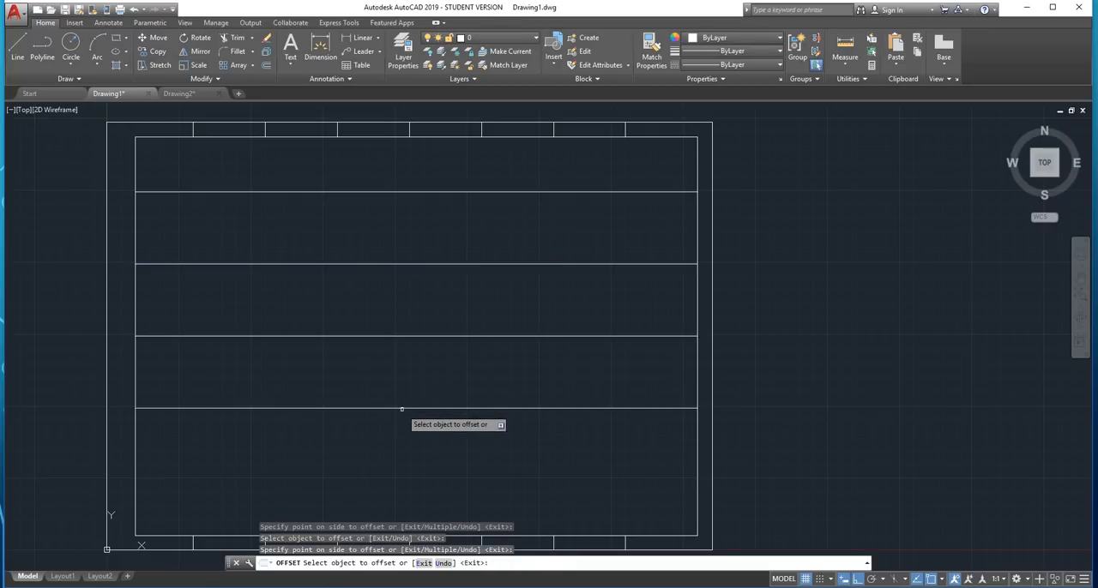
pyautogui.click(402, 409)
pyautogui.click(397, 434)
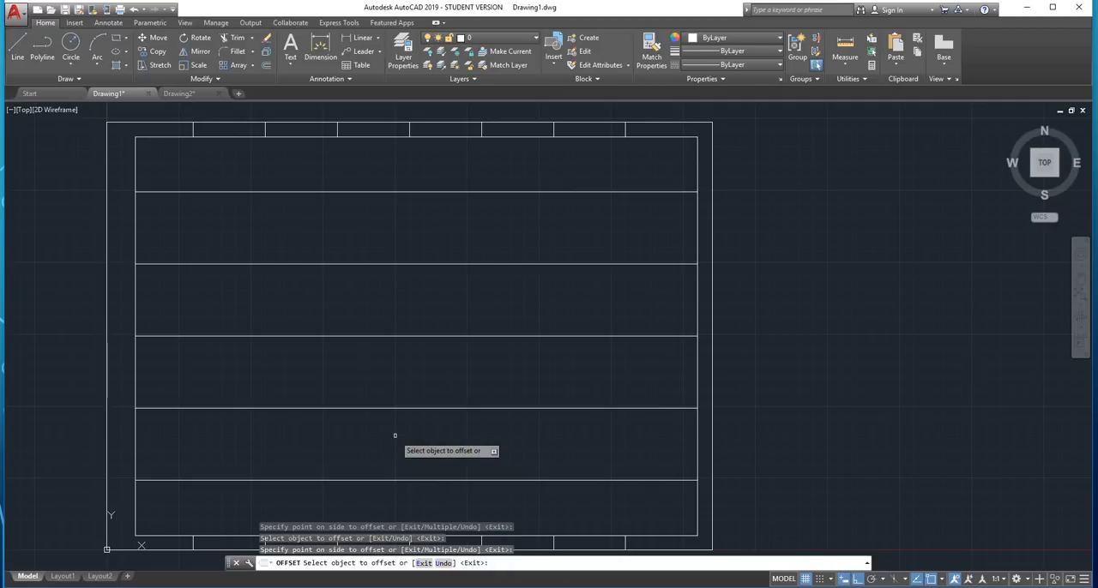
pyautogui.press('Escape')
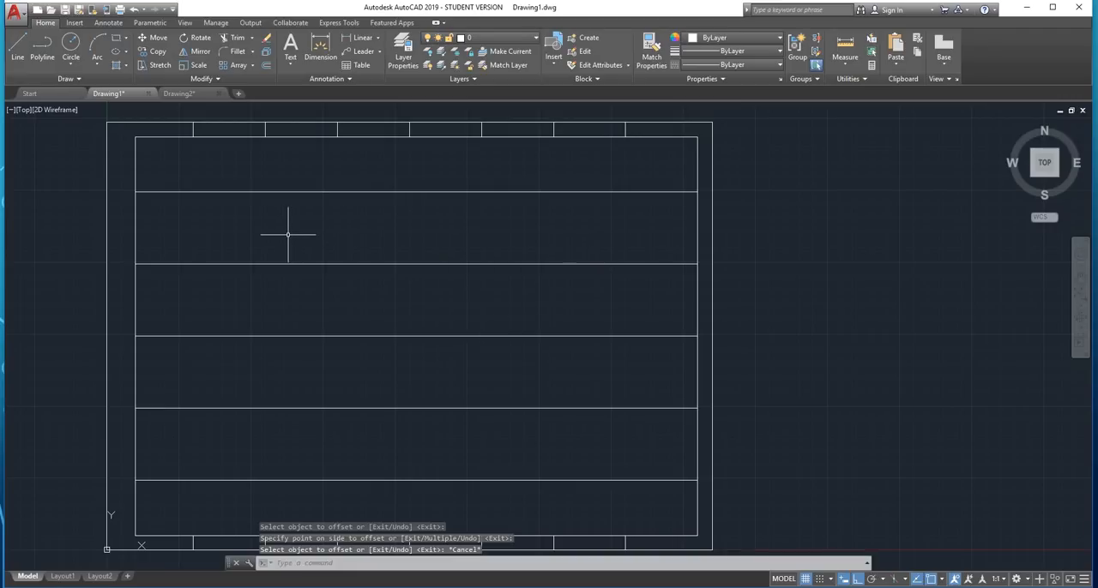
pyautogui.hotkey('ctrl', 'z')
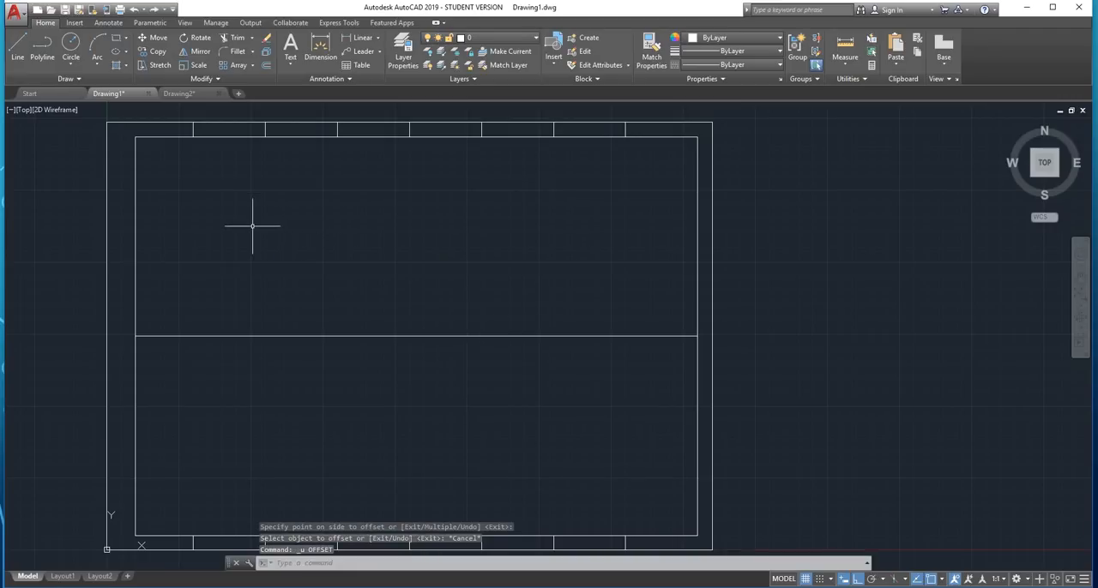
# Stretch the left end of the horizontal centre line to the outer sheet edge
pyautogui.click(138, 336)
pyautogui.scroll(4, 126, 336)
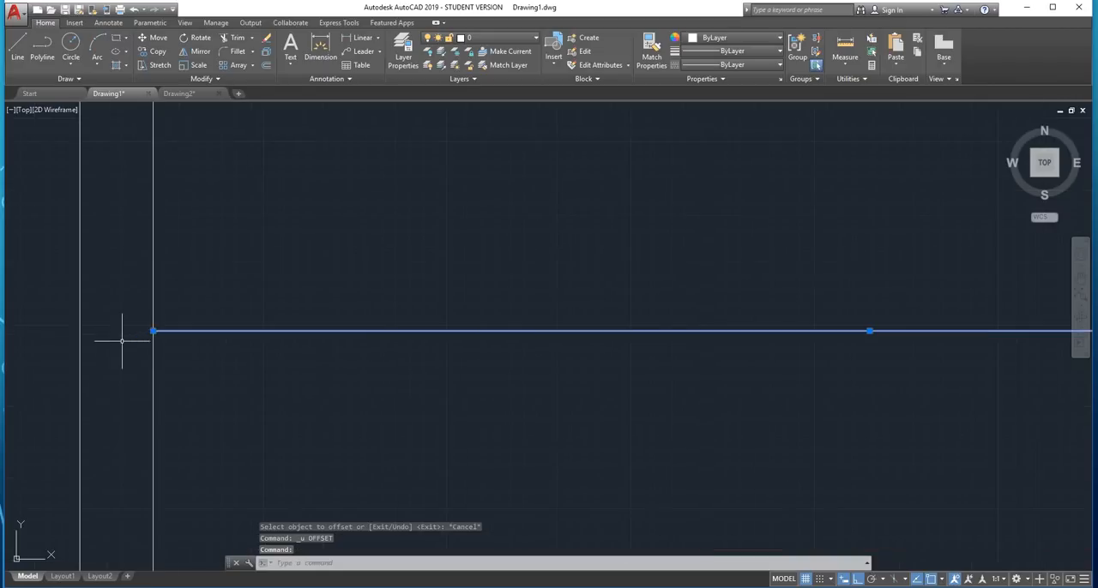
pyautogui.click(154, 331)
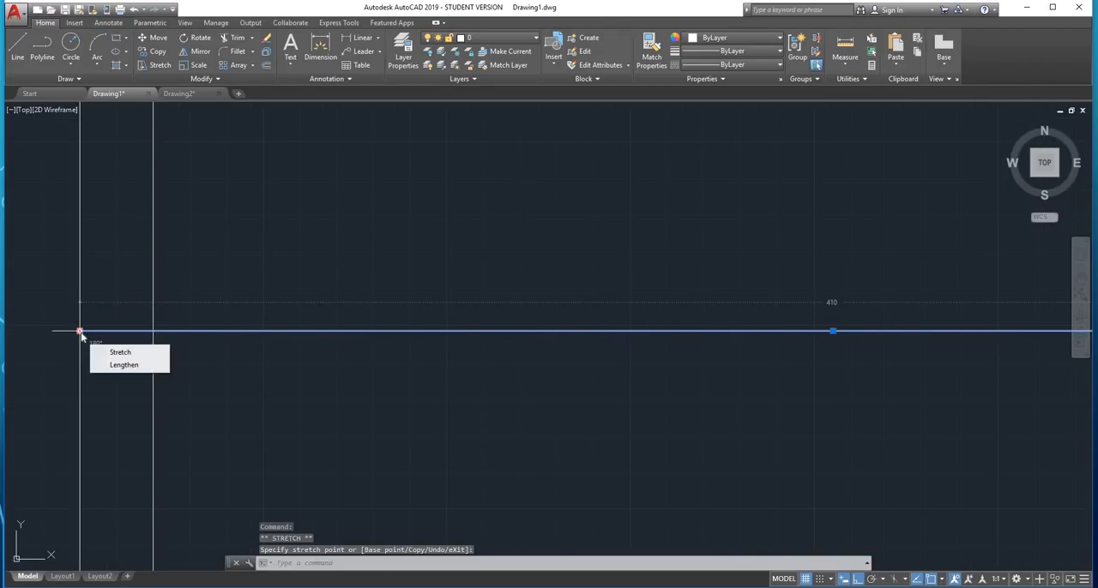
pyautogui.press('Escape')
# Stretch the right end of the horizontal centre line to the outer sheet edge
pyautogui.scroll(-5, 470, 234)
pyautogui.scroll(2, 909, 203)
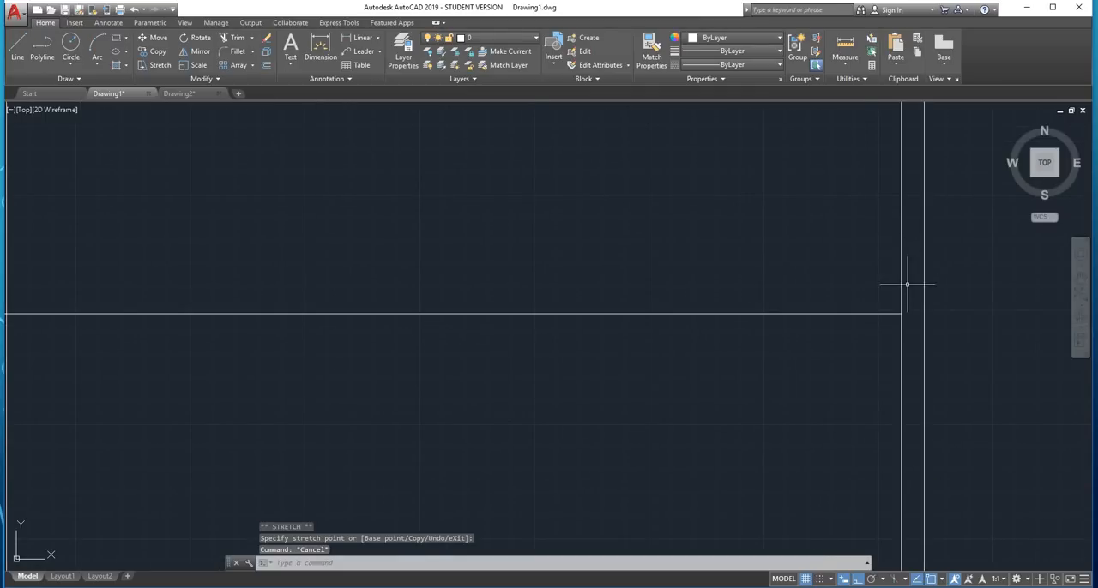
pyautogui.click(887, 275)
pyautogui.click(855, 351)
pyautogui.scroll(3, 904, 310)
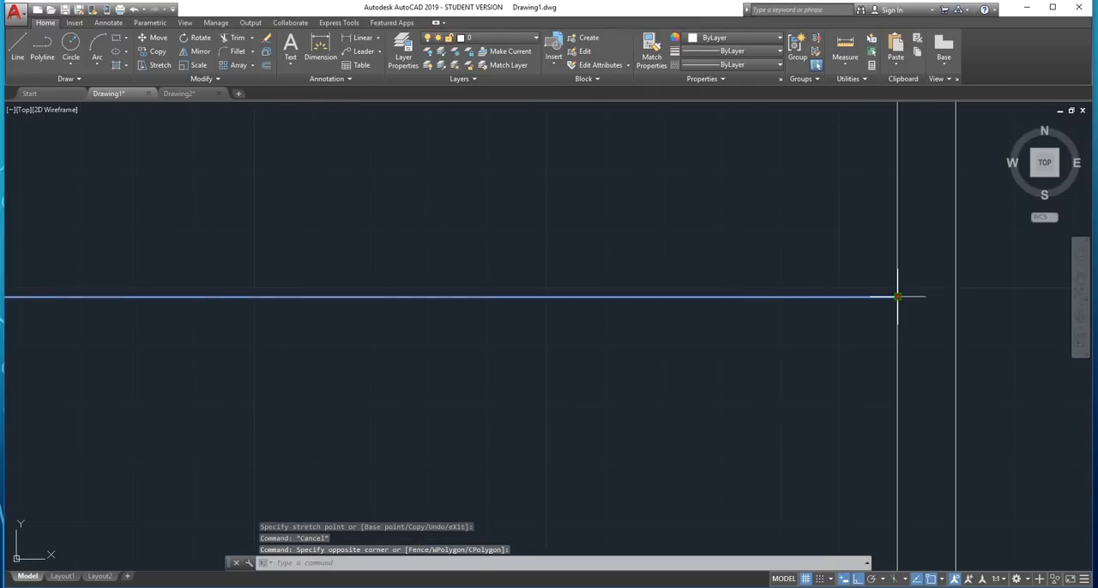
pyautogui.click(897, 297)
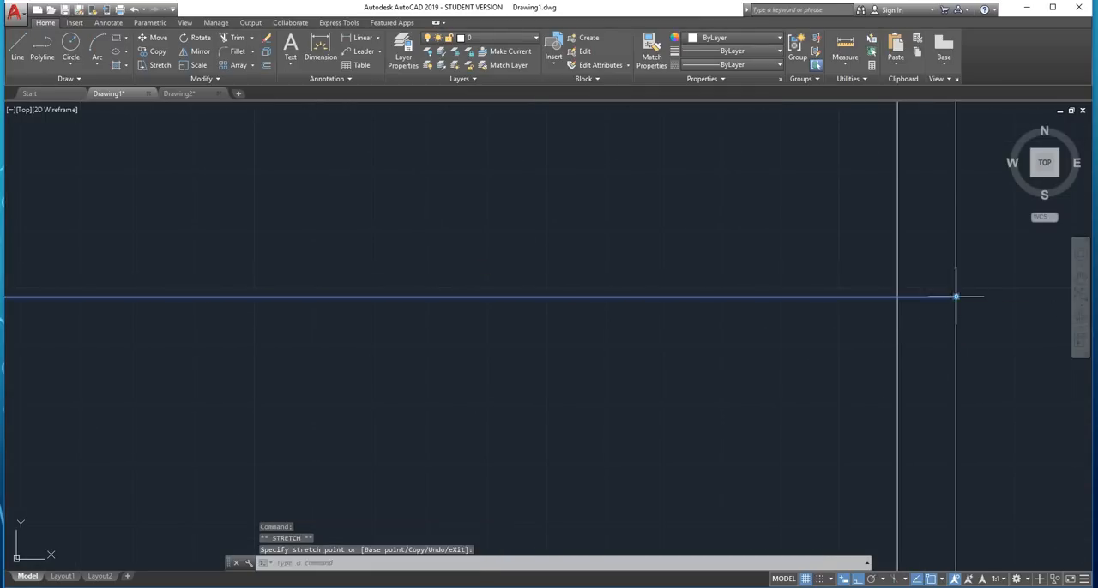
pyautogui.press('Escape')
# Offset the extended horizontal centre line upward by 50 twice, the second time from the new line
pyautogui.scroll(-6, 869, 343)
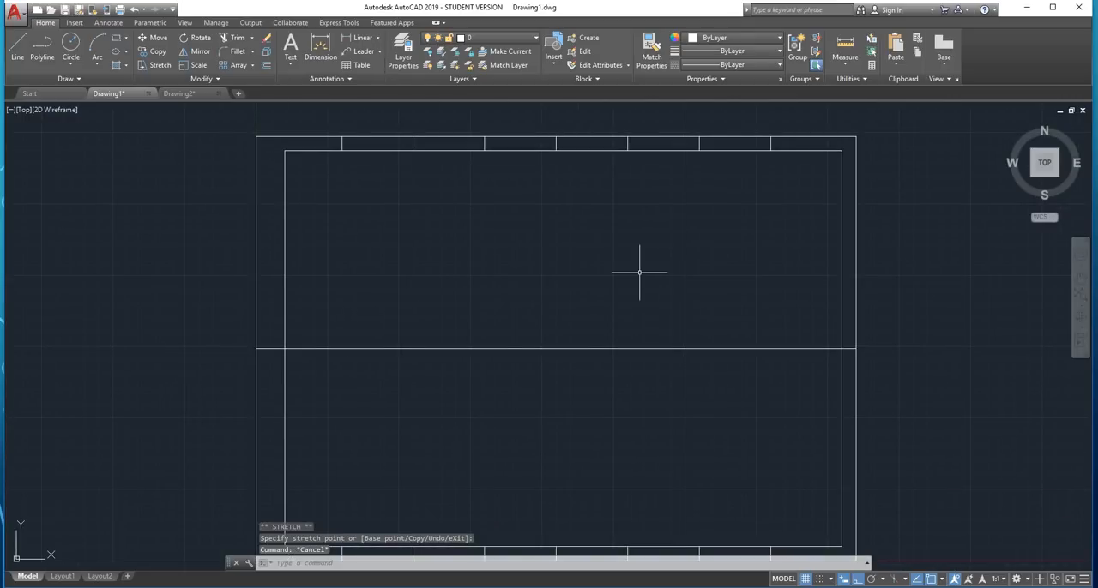
pyautogui.press('Return')
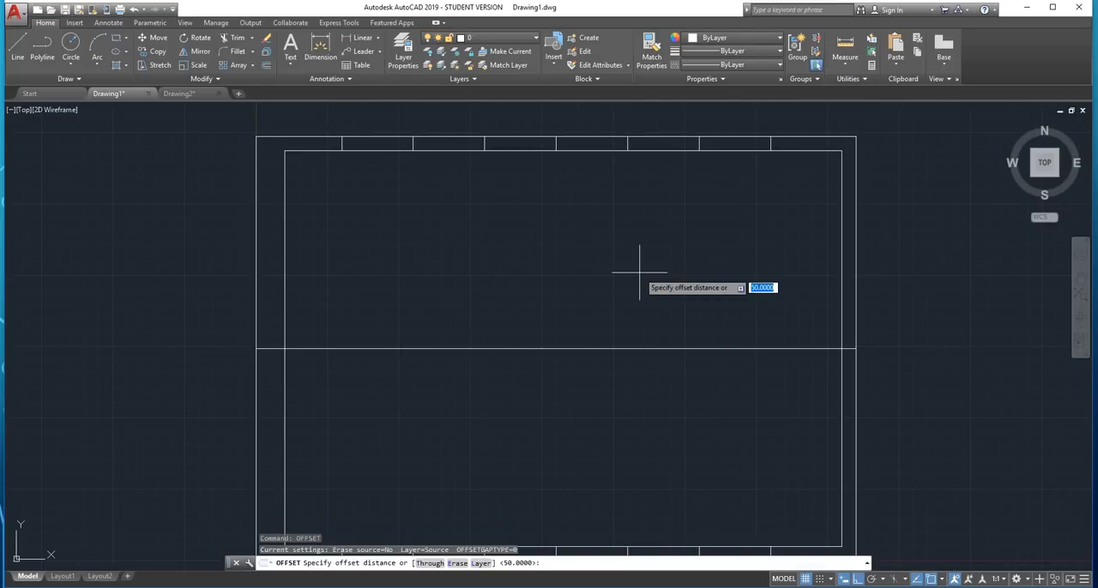
pyautogui.press('Return')
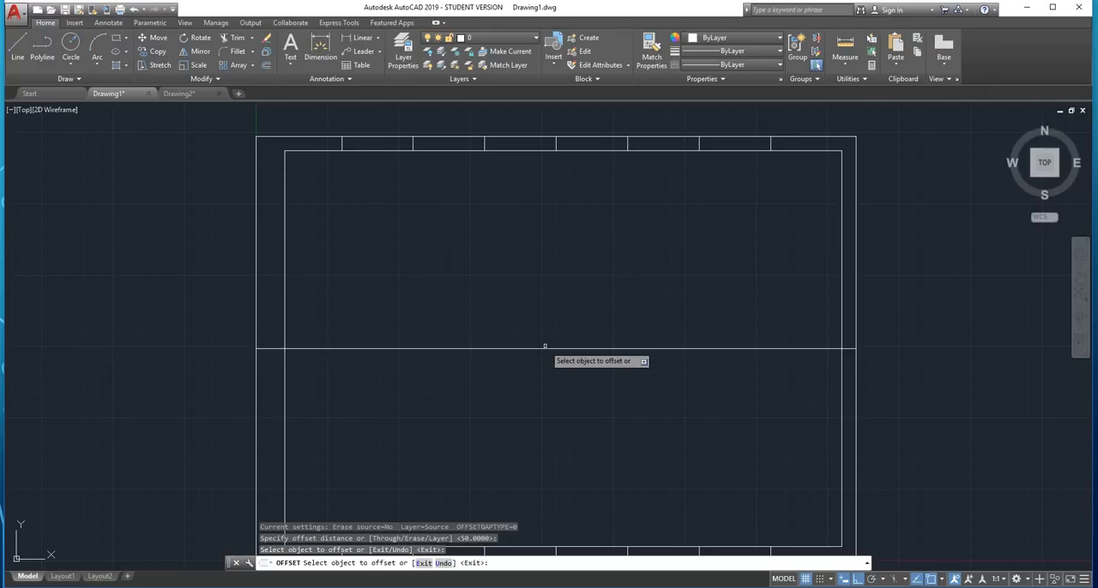
pyautogui.click(540, 349)
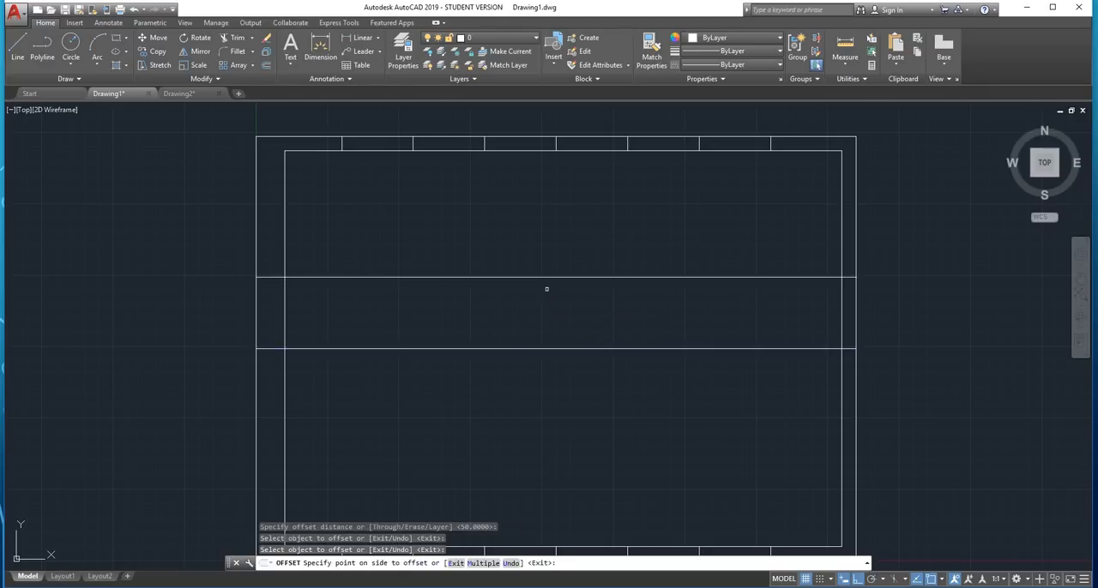
pyautogui.click(546, 285)
pyautogui.click(550, 277)
pyautogui.click(554, 242)
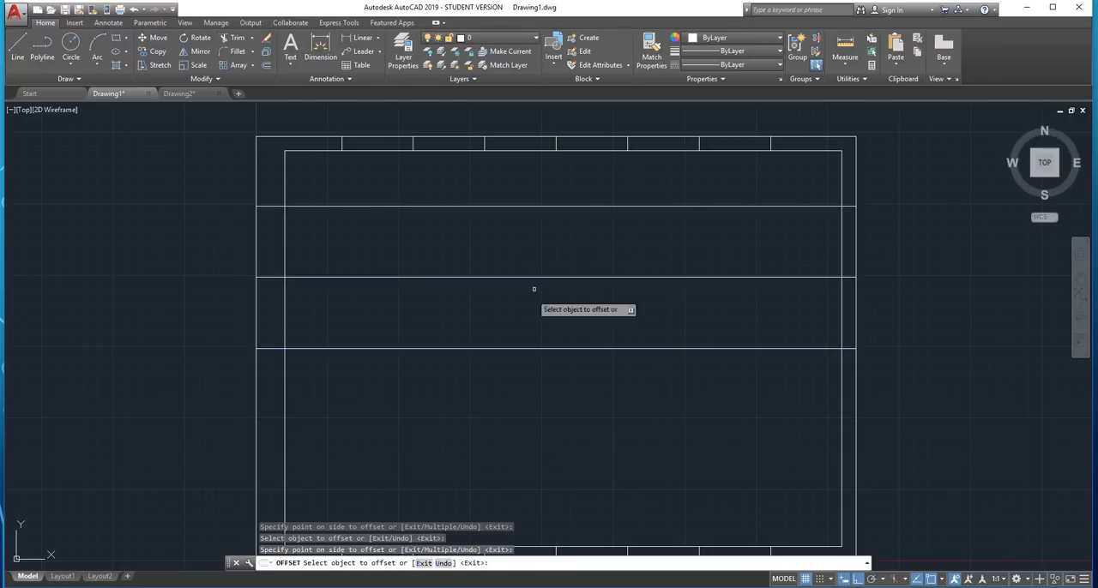
# Offset the horizontal centre line downward by 50 twice, the second time from the new line
pyautogui.click(534, 349)
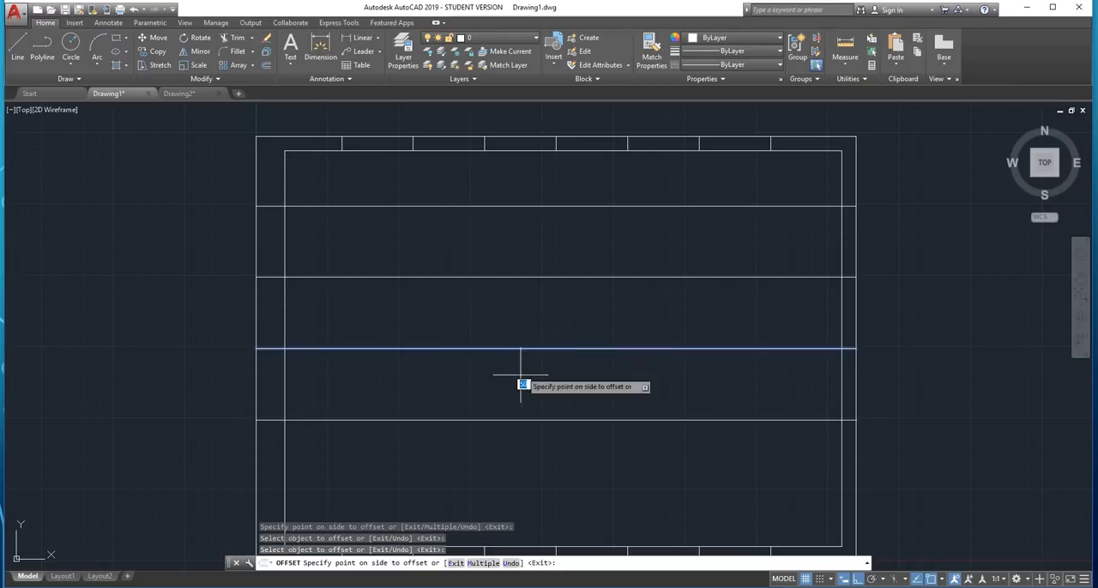
pyautogui.click(522, 396)
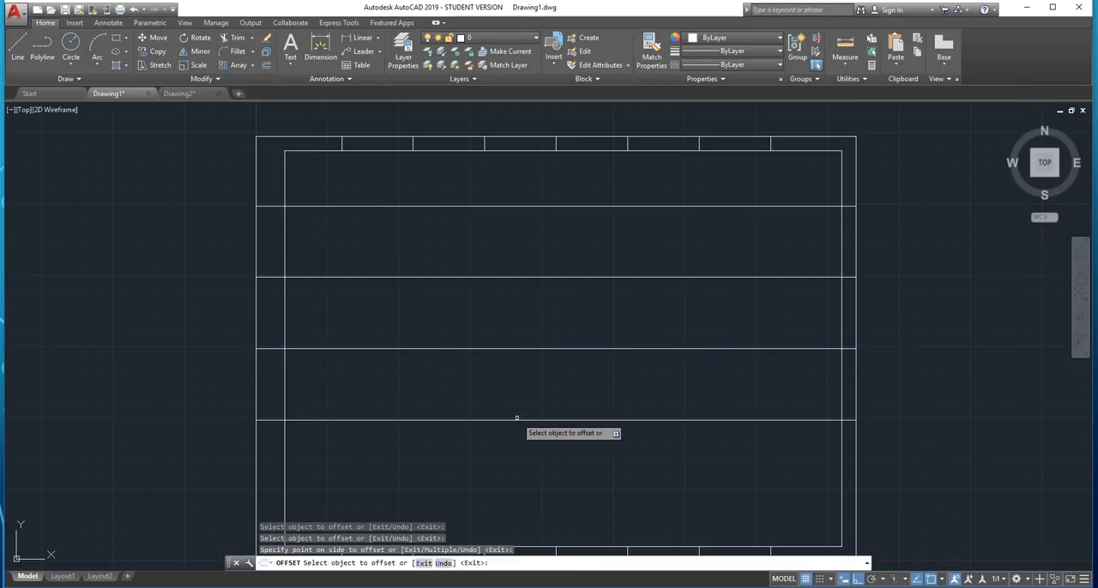
pyautogui.click(518, 420)
pyautogui.click(505, 443)
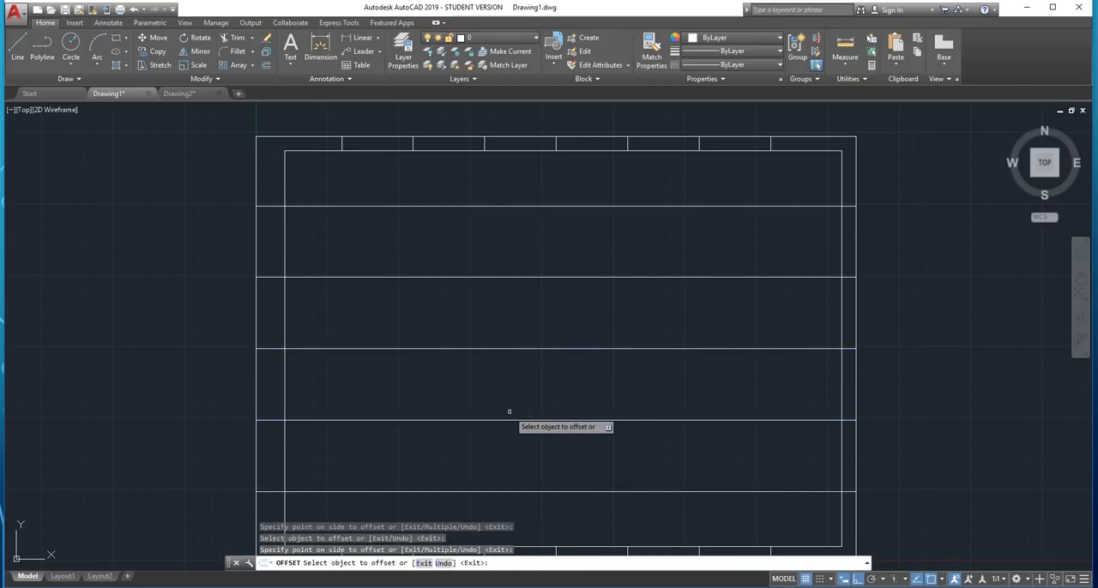
# Trim the horizontal division lines inside the inner border with EXTRIM, using the inner border as the cutting edge
pyautogui.press('Escape')
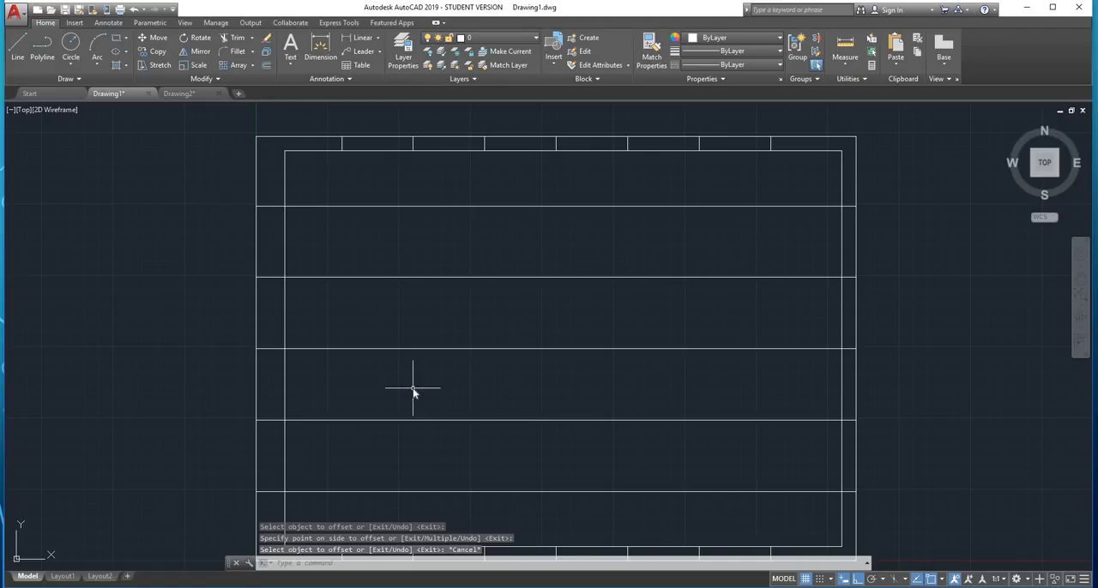
pyautogui.write('extrim')
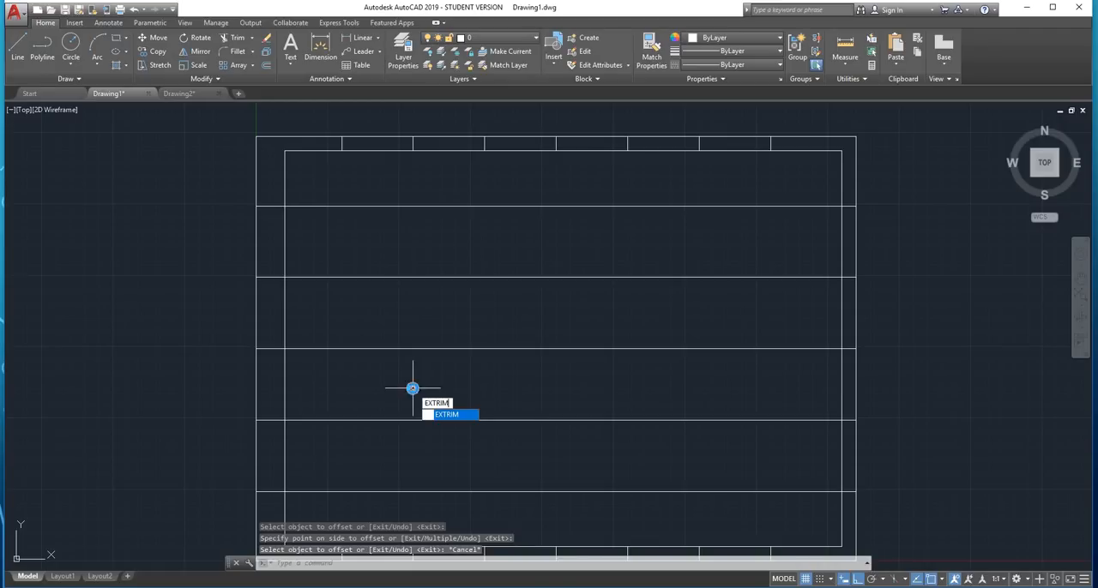
pyautogui.press('Return')
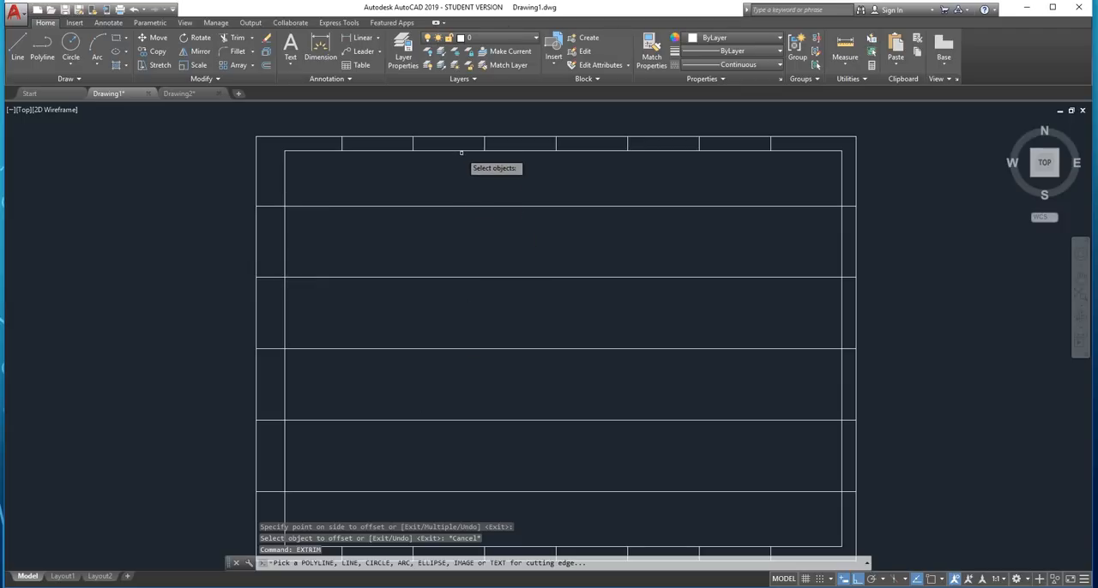
pyautogui.click(285, 172)
pyautogui.click(395, 180)
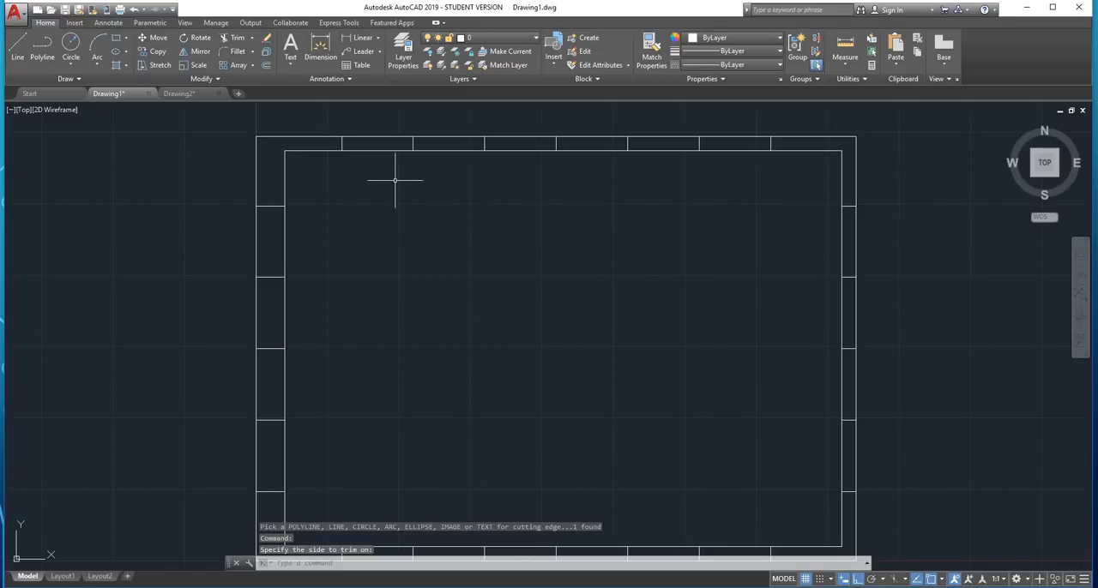
# Examine the division lines around the sheet's border margin after the trim
pyautogui.scroll(-2, 485, 218)
pyautogui.scroll(2, 440, 289)
pyautogui.moveTo(440, 289); pyautogui.dragTo(381, 299, button='middle')
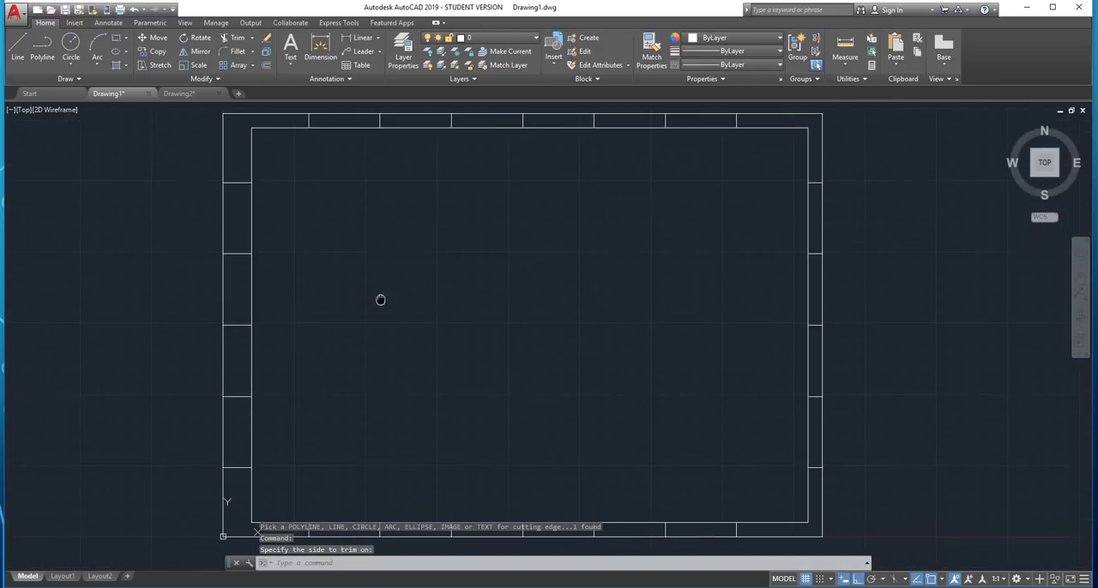
pyautogui.press('Escape')
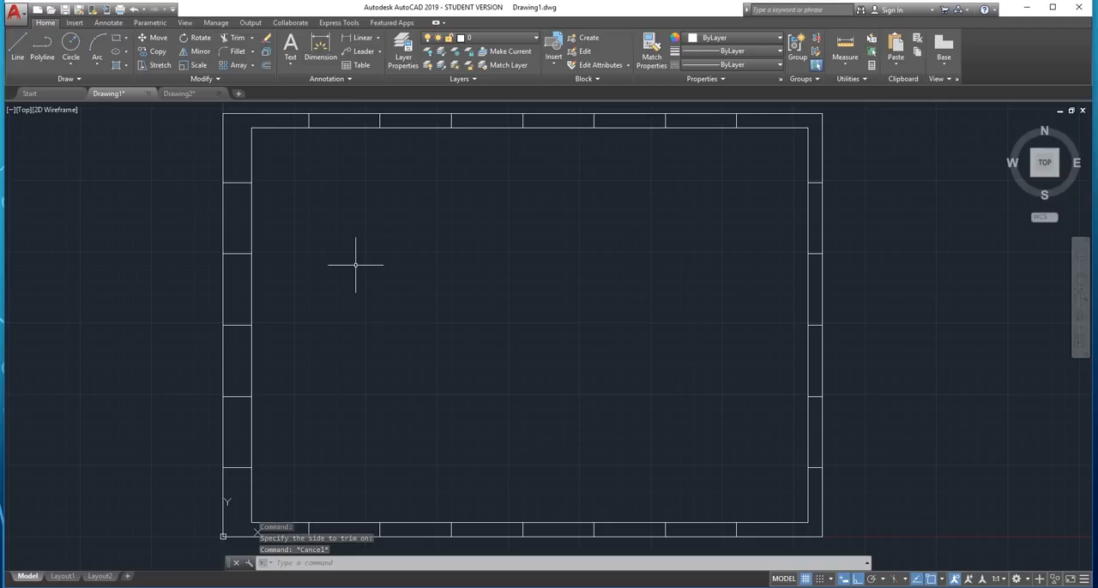
pyautogui.moveTo(370, 250)
pyautogui.mouseDown(button='middle')
pyautogui.moveTo(380, 248)
pyautogui.moveTo(355, 296)
pyautogui.mouseUp(button='middle')
pyautogui.scroll(2, 468, 169)
pyautogui.scroll(2, 379, 194)
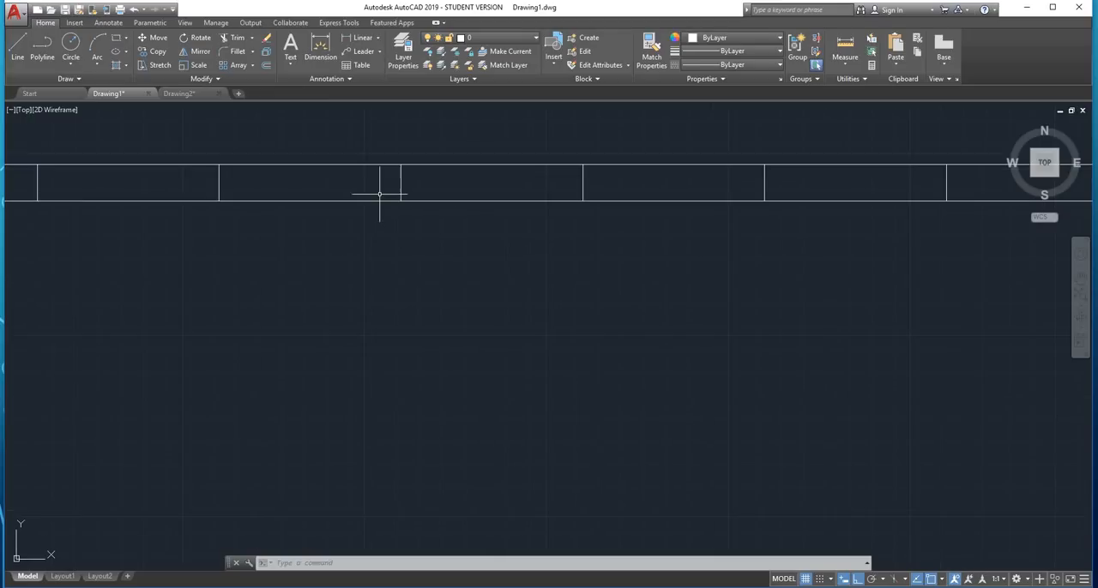
pyautogui.scroll(-6, 375, 198)
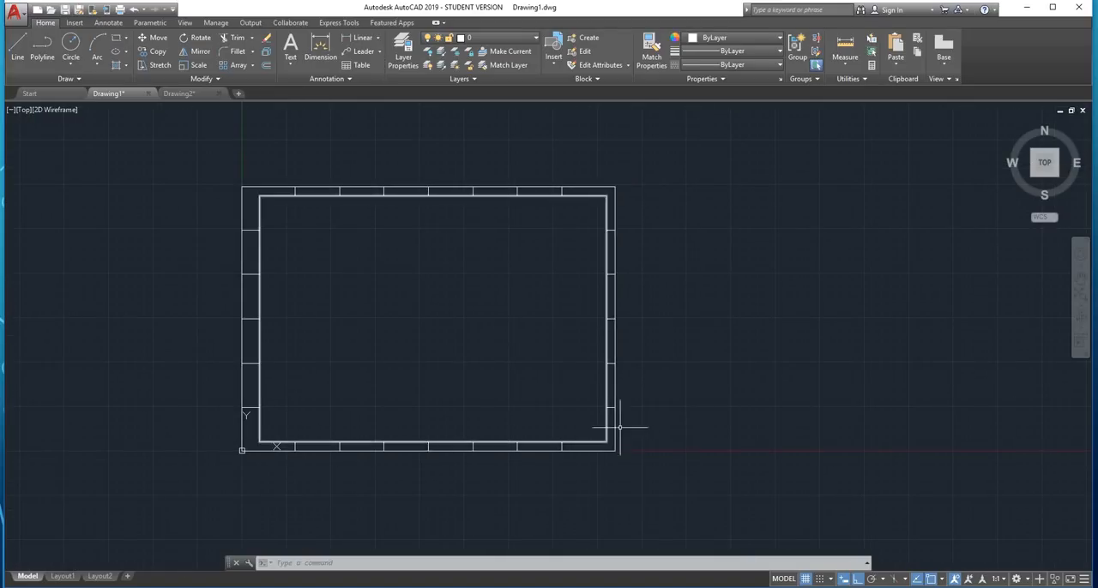
pyautogui.scroll(2, 624, 429)
pyautogui.scroll(2, 588, 380)
pyautogui.scroll(-4, 563, 387)
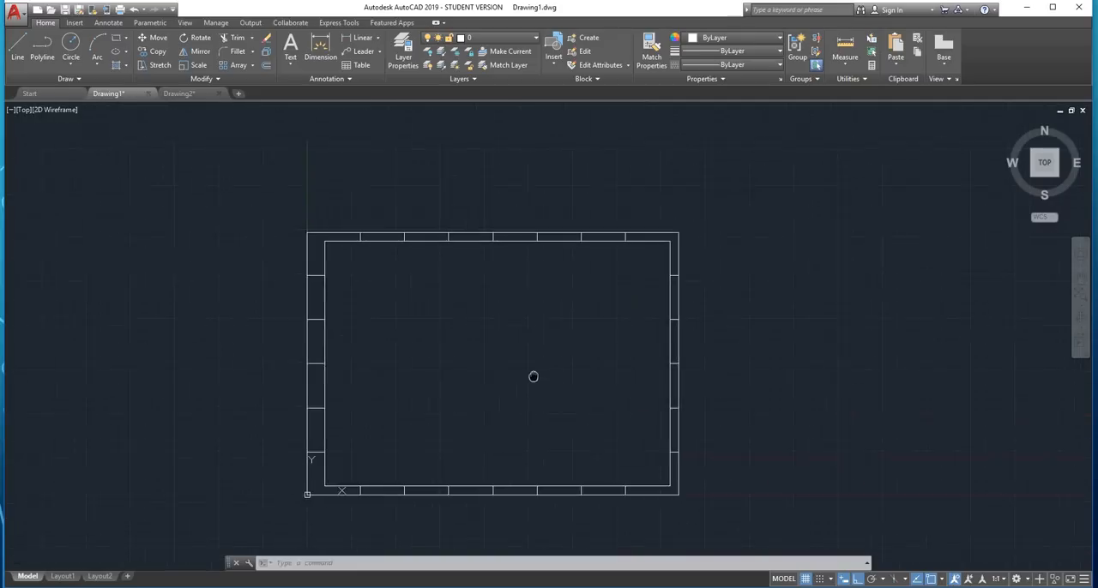
# Draw a horizontal line from the midpoint of the leftmost upper-margin division line to a point beyond the sheet's right edge
pyautogui.scroll(2, 514, 309)
pyautogui.moveTo(448, 223); pyautogui.dragTo(407, 306, button='middle')
pyautogui.scroll(6, 380, 287)
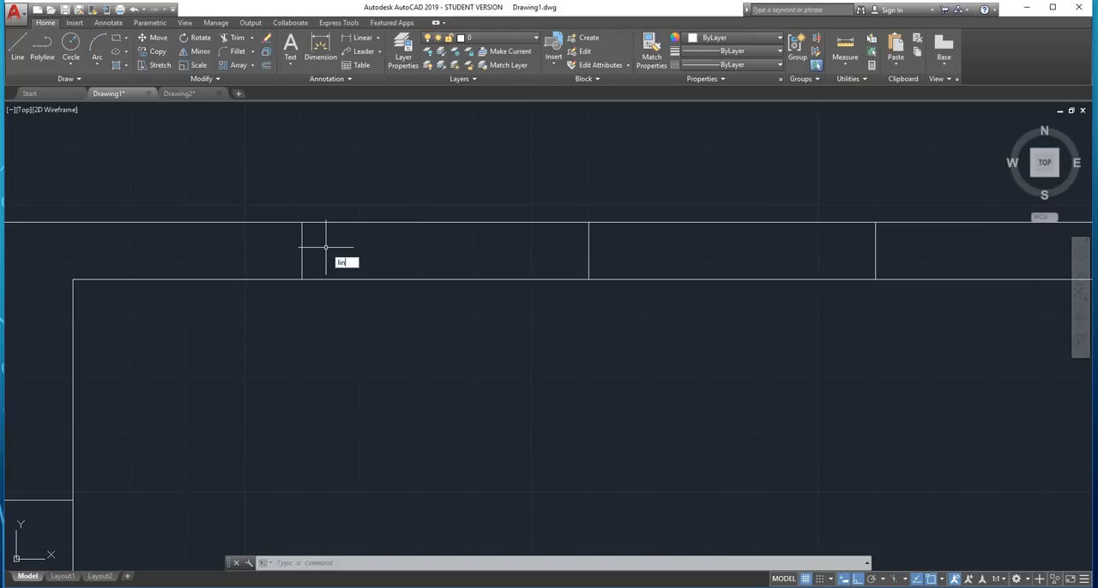
pyautogui.write('e')
pyautogui.press('Return')
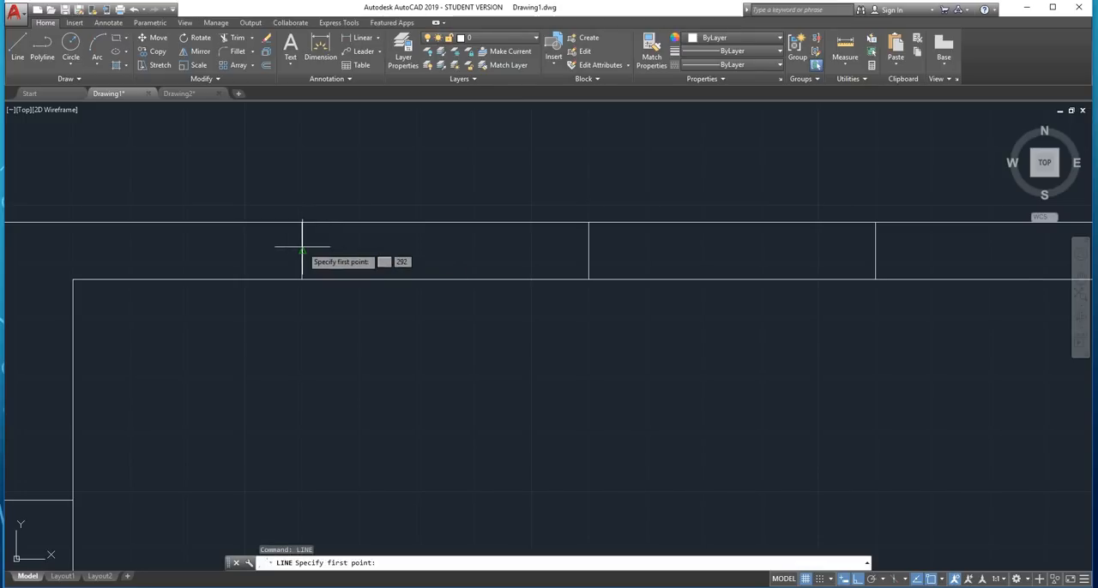
pyautogui.scroll(-6, 302, 251)
pyautogui.click(302, 252)
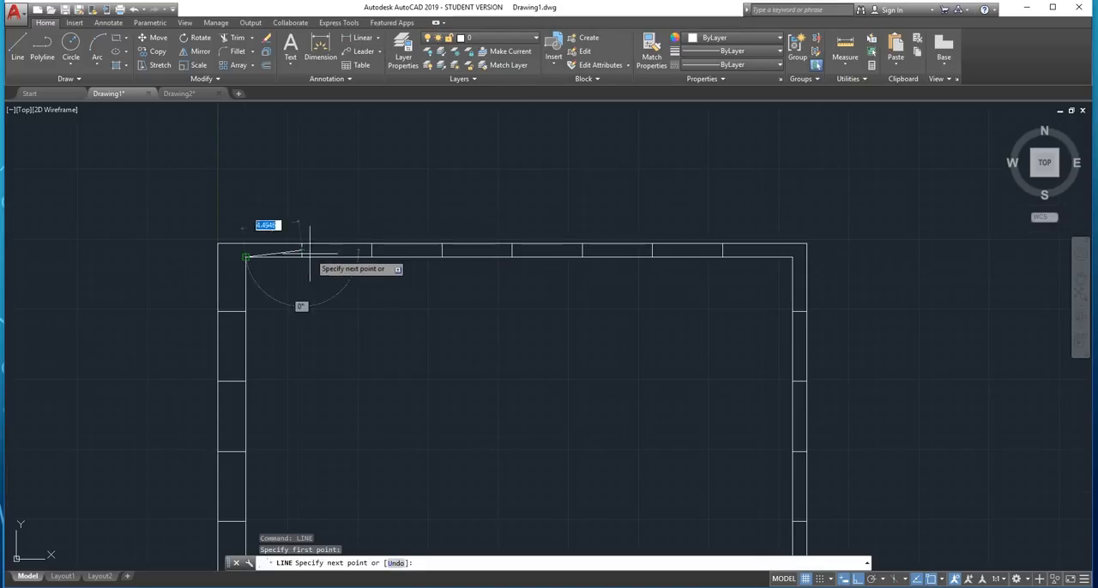
pyautogui.press('Escape')
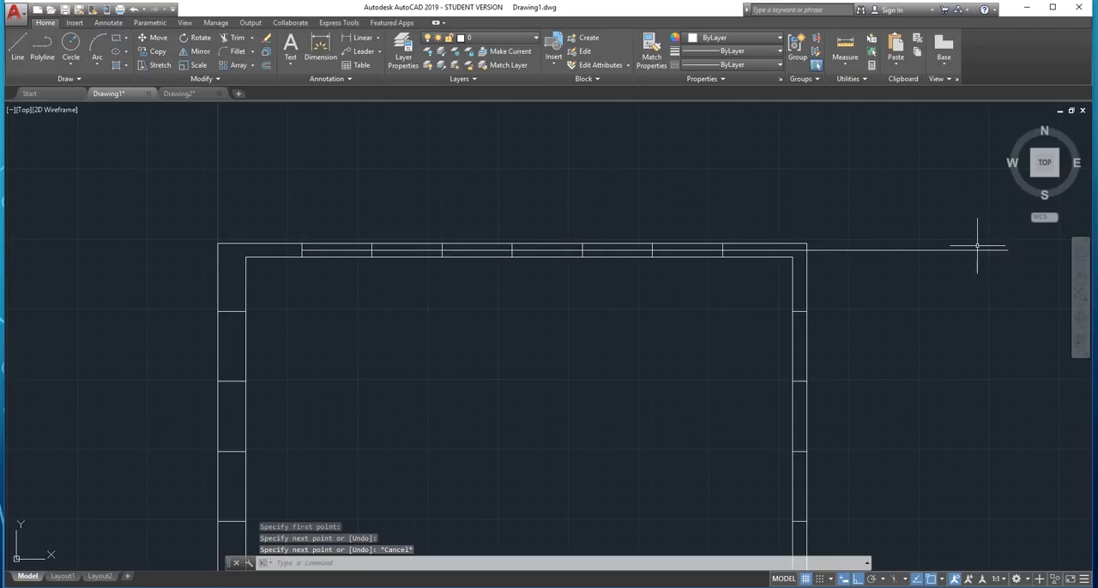
pyautogui.click(901, 249)
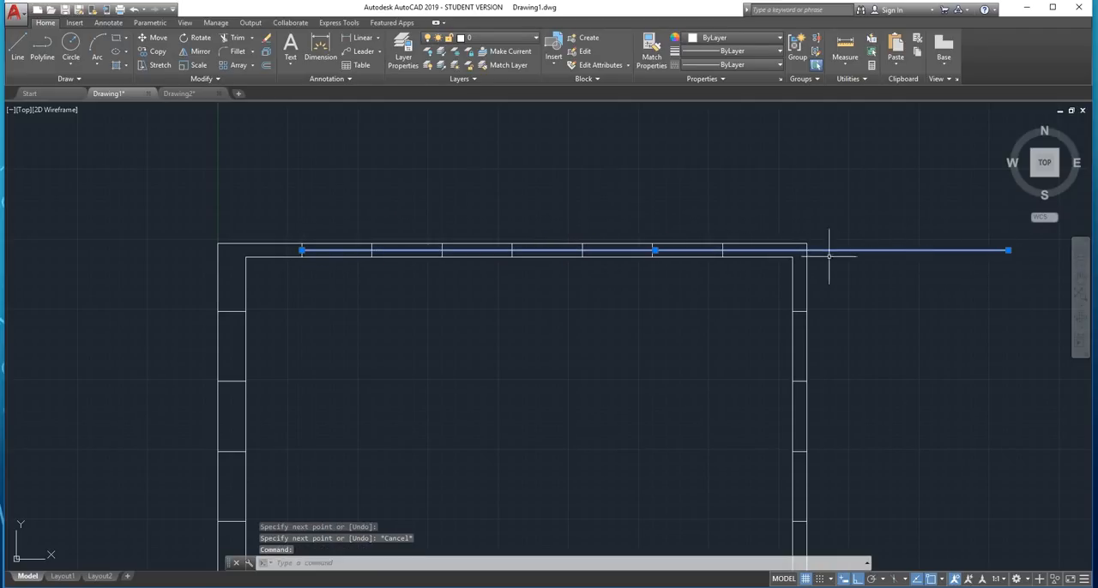
pyautogui.scroll(2, 837, 248)
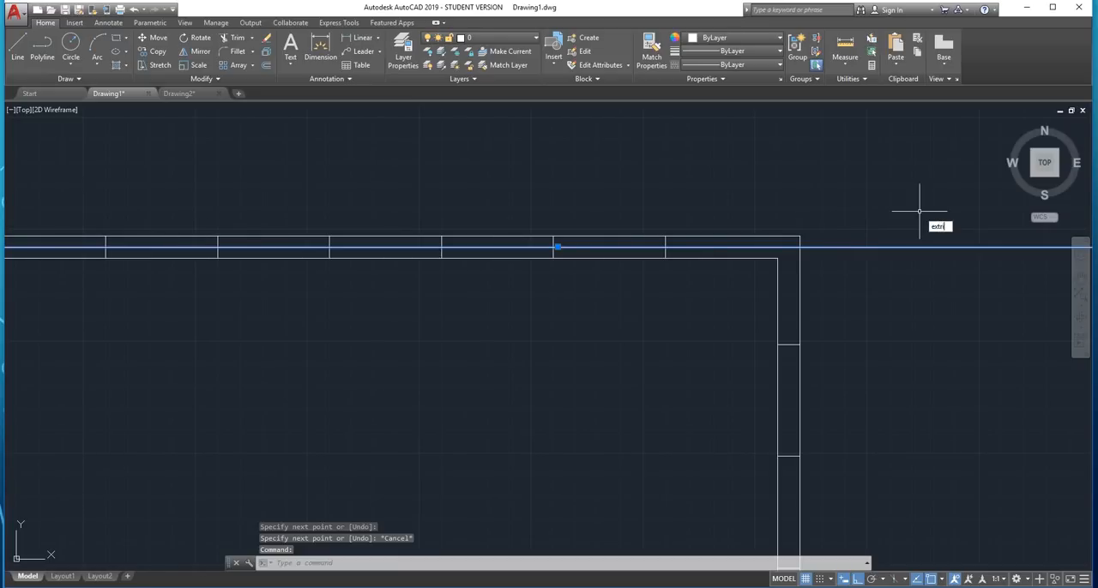
pyautogui.press('Escape')
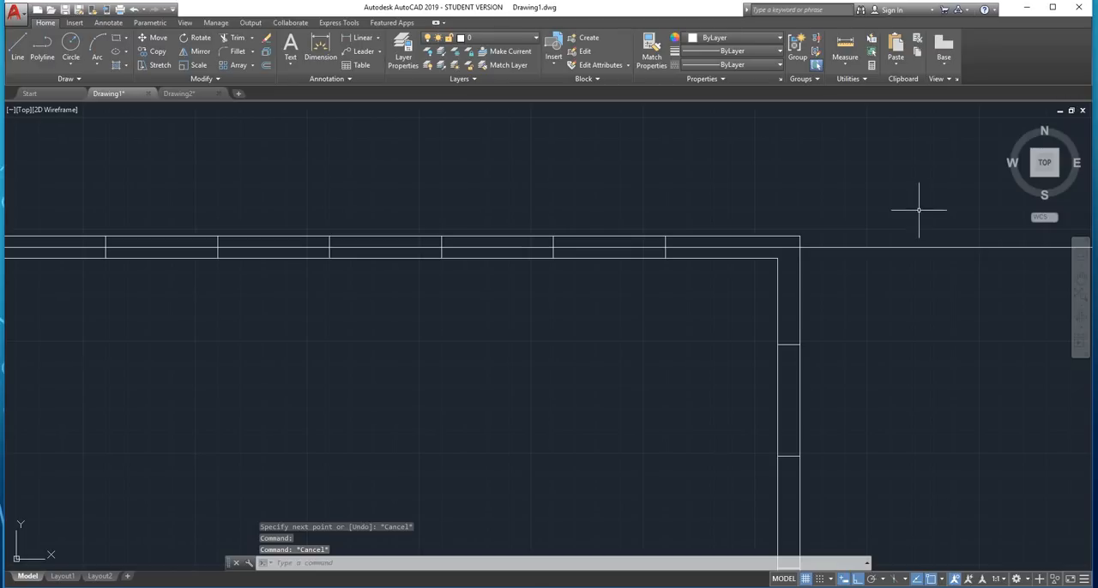
# Shorten the horizontal midline in the upper margin so its right end lies just past the last division line
pyautogui.click(783, 249)
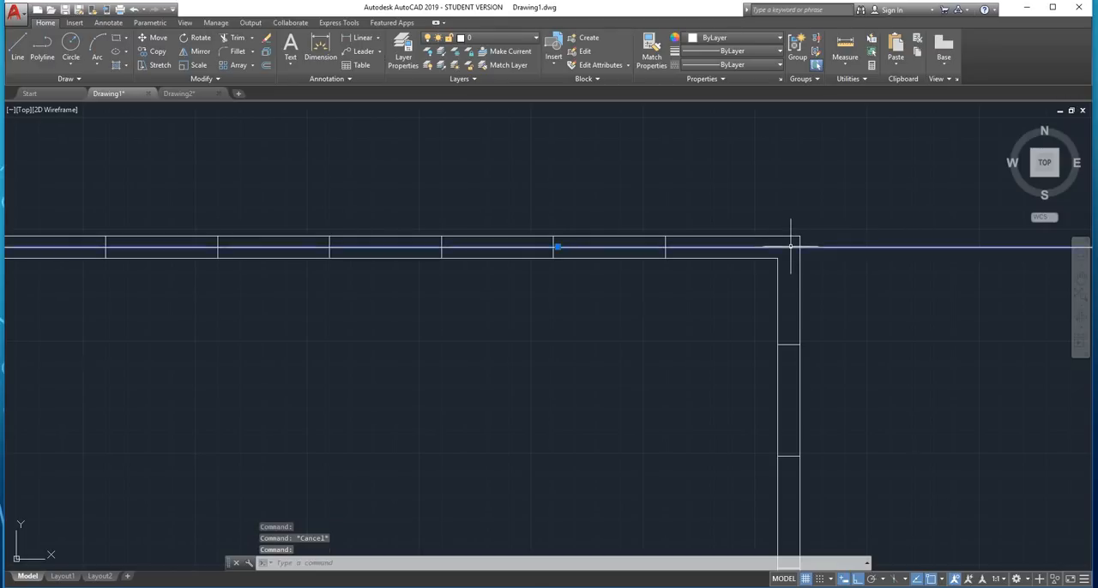
pyautogui.scroll(-3, 786, 248)
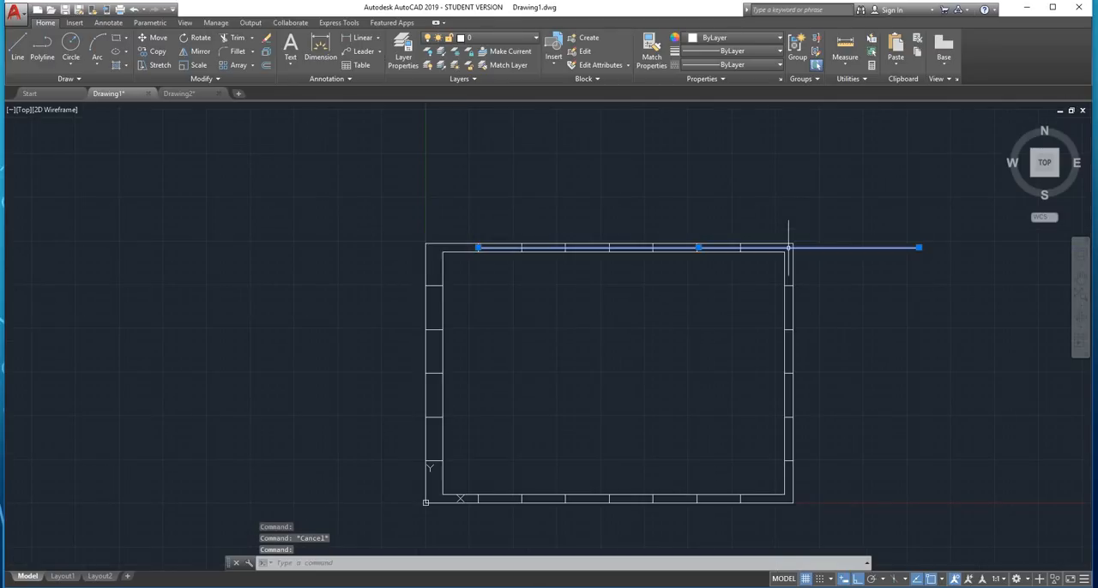
pyautogui.click(918, 248)
pyautogui.scroll(4, 779, 225)
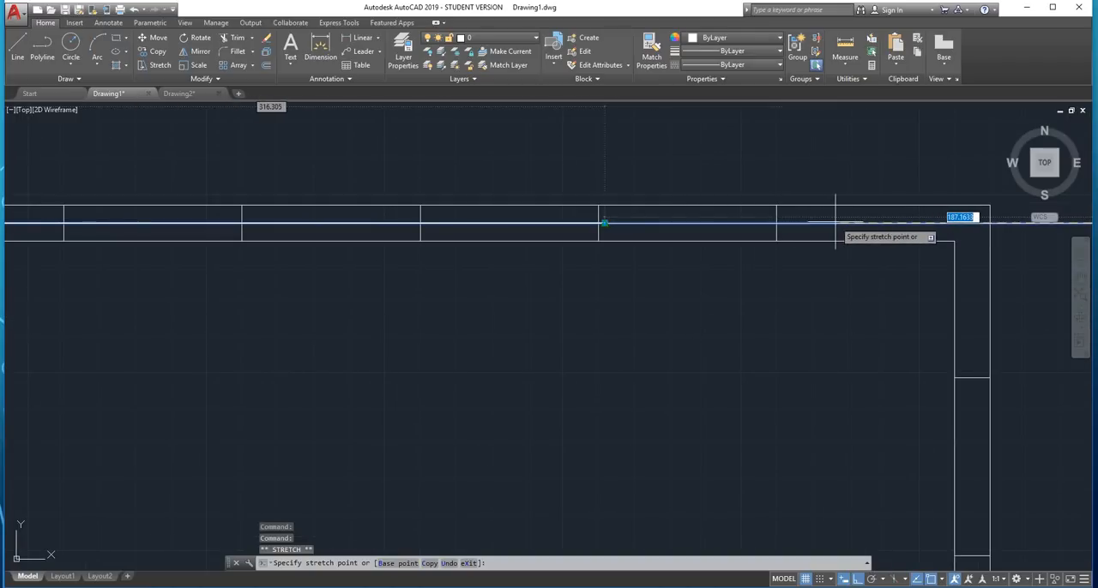
pyautogui.press('Down')
pyautogui.press('Escape')
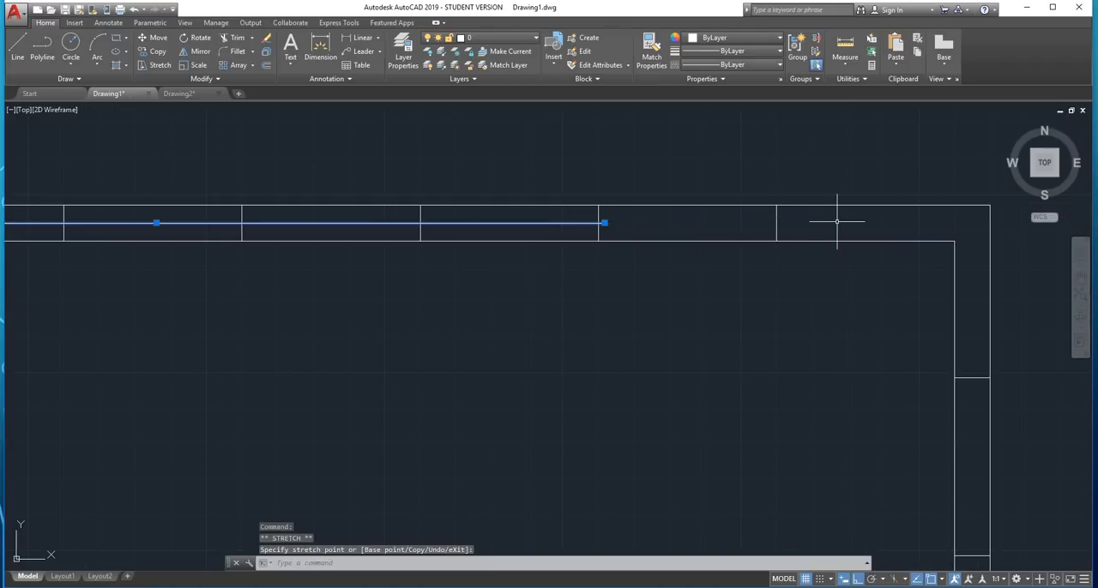
pyautogui.click(603, 223)
pyautogui.click(832, 223)
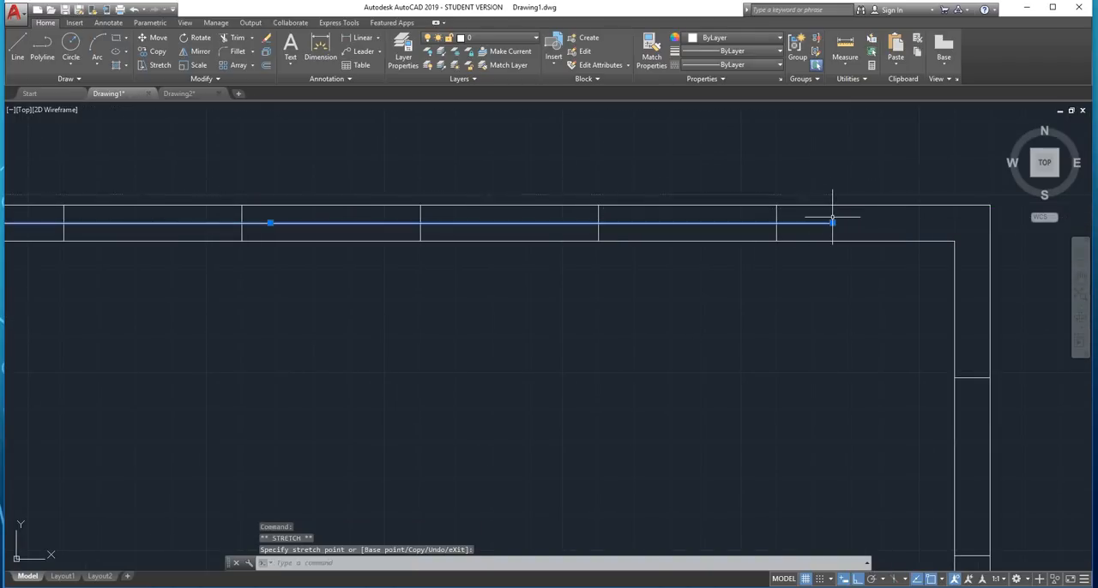
# Trim the upper-margin division lines above the horizontal midline with EXTRIM, using the midline as the cutting edge
pyautogui.write('extri')
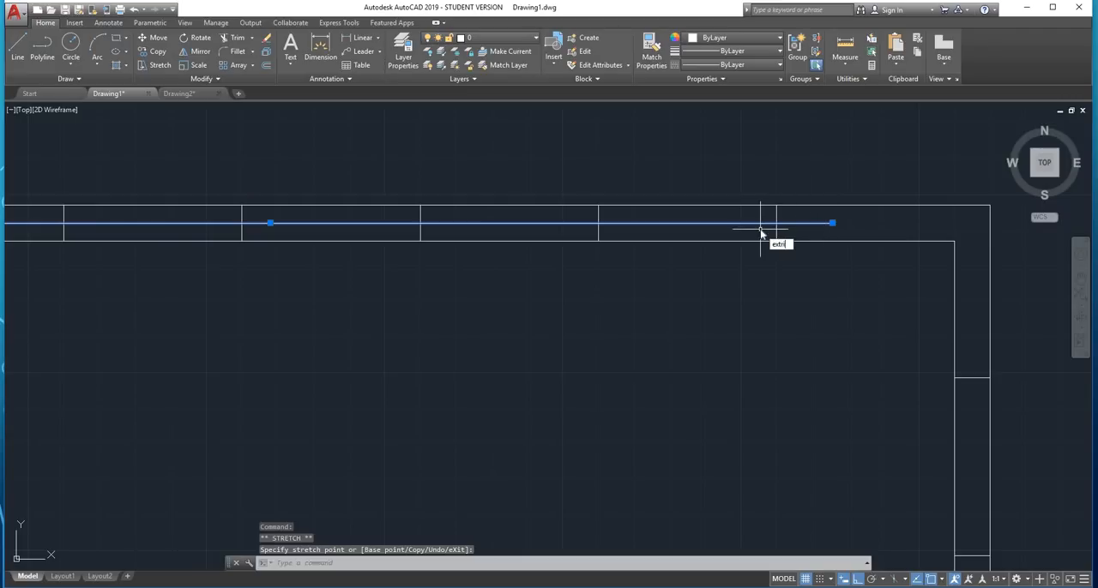
pyautogui.write('m')
pyautogui.press('Return')
pyautogui.click(754, 133)
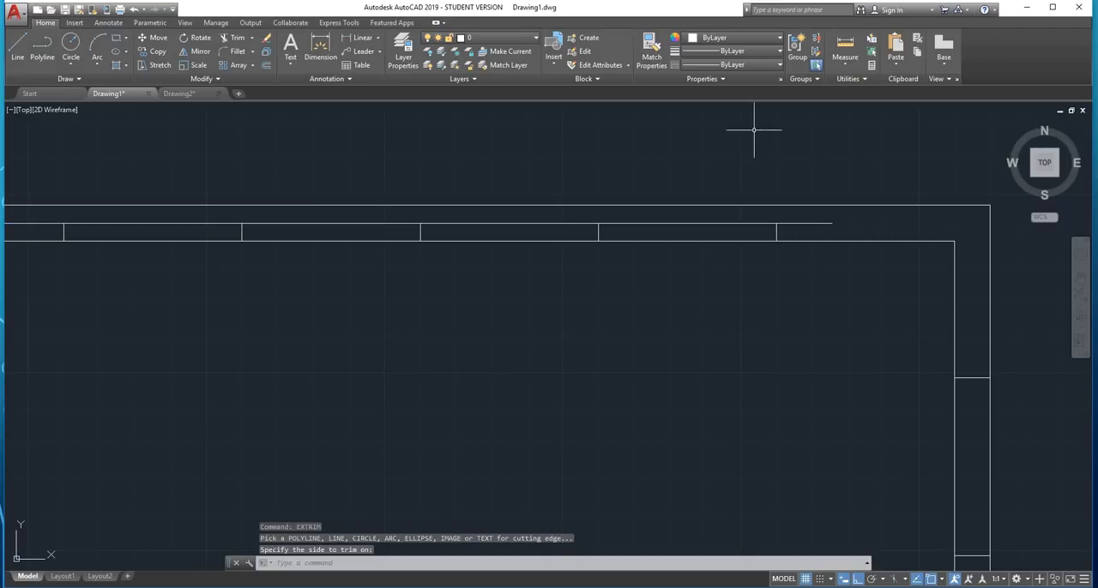
pyautogui.scroll(-4, 734, 174)
pyautogui.press('Escape')
# Trim the upper half of the leftmost upper-margin division line, using the horizontal midline as the cutting edge
pyautogui.scroll(3, 695, 178)
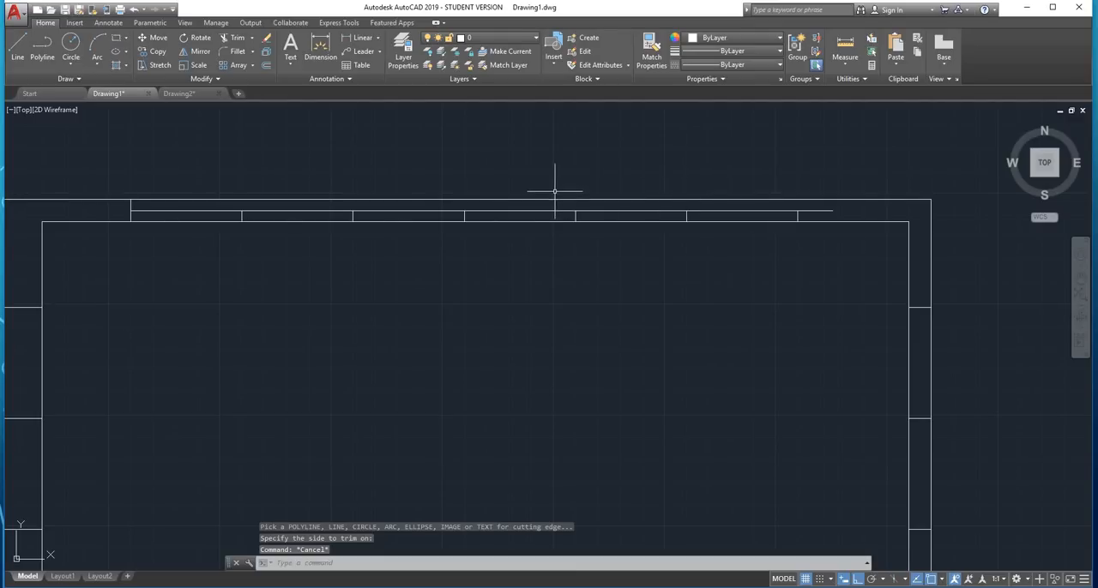
pyautogui.scroll(4, 142, 191)
pyautogui.scroll(-1, 465, 269)
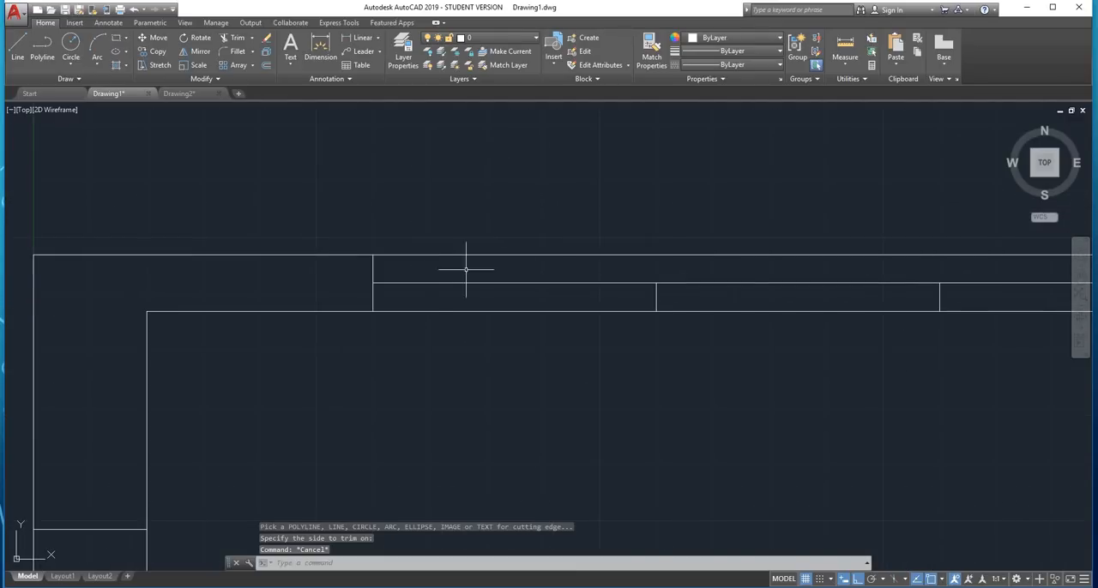
pyautogui.click(433, 282)
pyautogui.scroll(4, 369, 271)
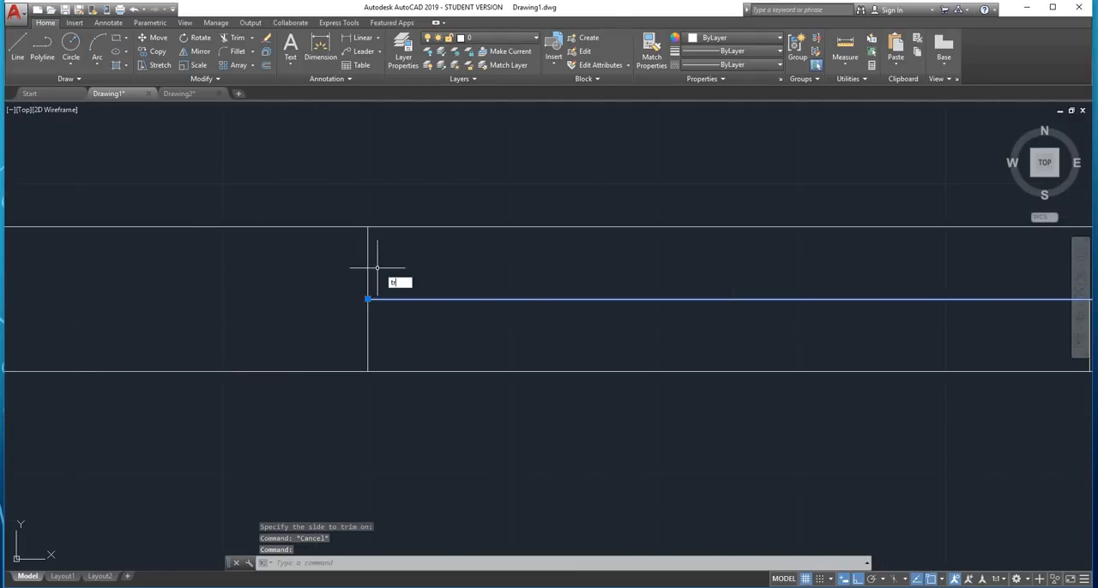
pyautogui.rightClick(389, 269)
pyautogui.click(408, 273)
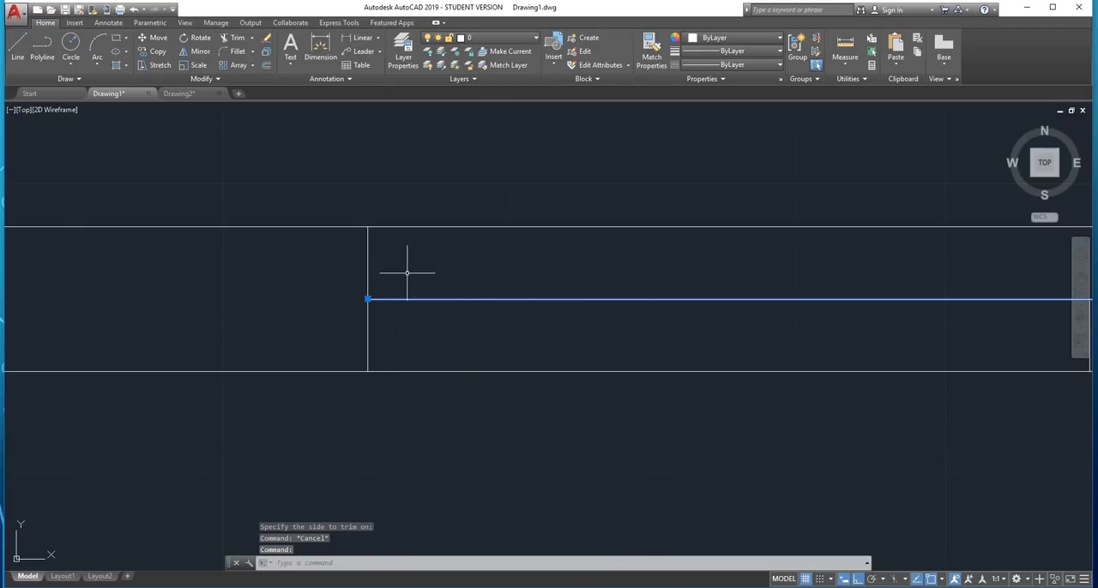
pyautogui.write('trim')
pyautogui.press('Return')
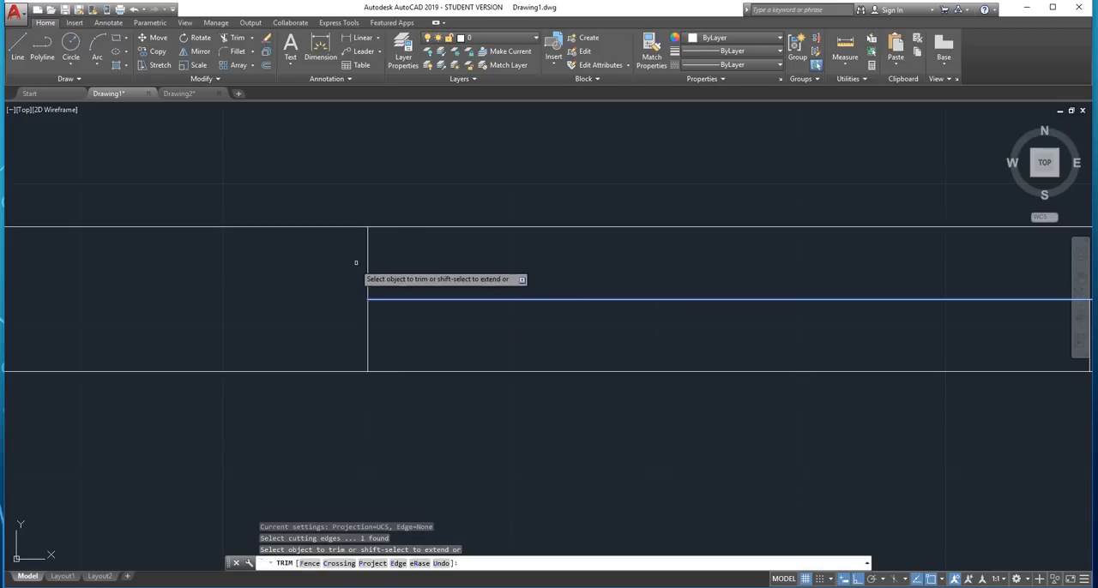
pyautogui.press('Escape')
pyautogui.press('Escape')
# Erase the horizontal midline from the upper border margin
pyautogui.click(437, 277)
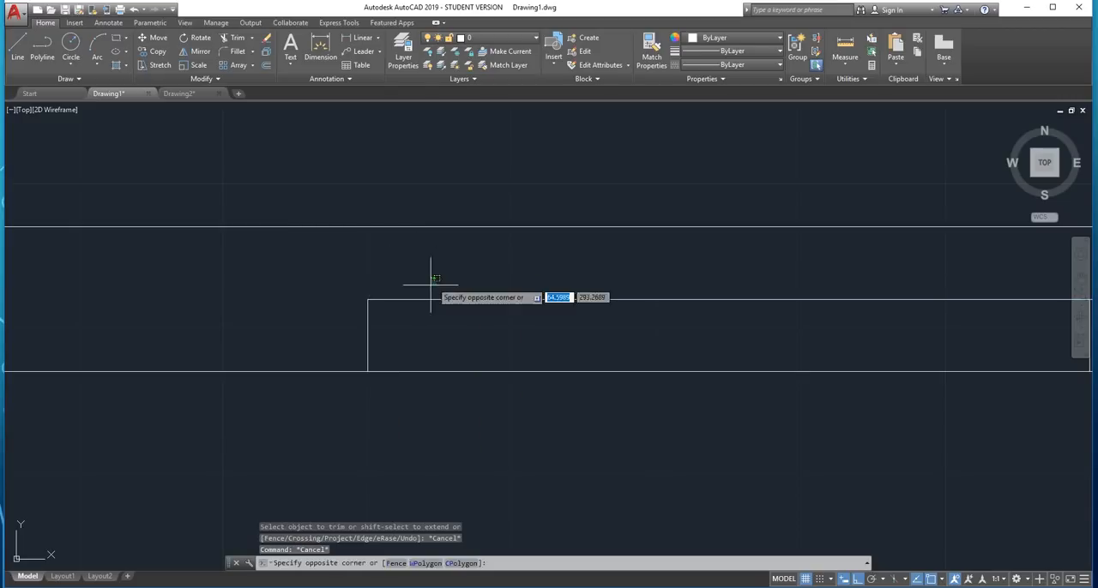
pyautogui.click(397, 312)
pyautogui.press('Delete')
# Draw a horizontal line through the lower margin from the leftmost division line's midpoint to just past the last division line
pyautogui.scroll(-5, 397, 311)
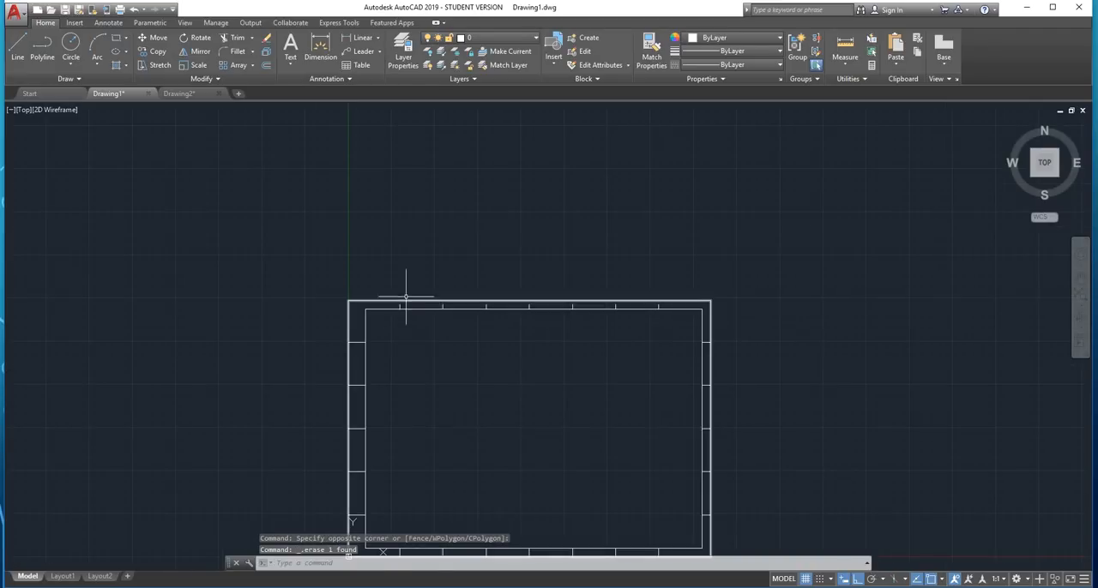
pyautogui.scroll(2, 531, 391)
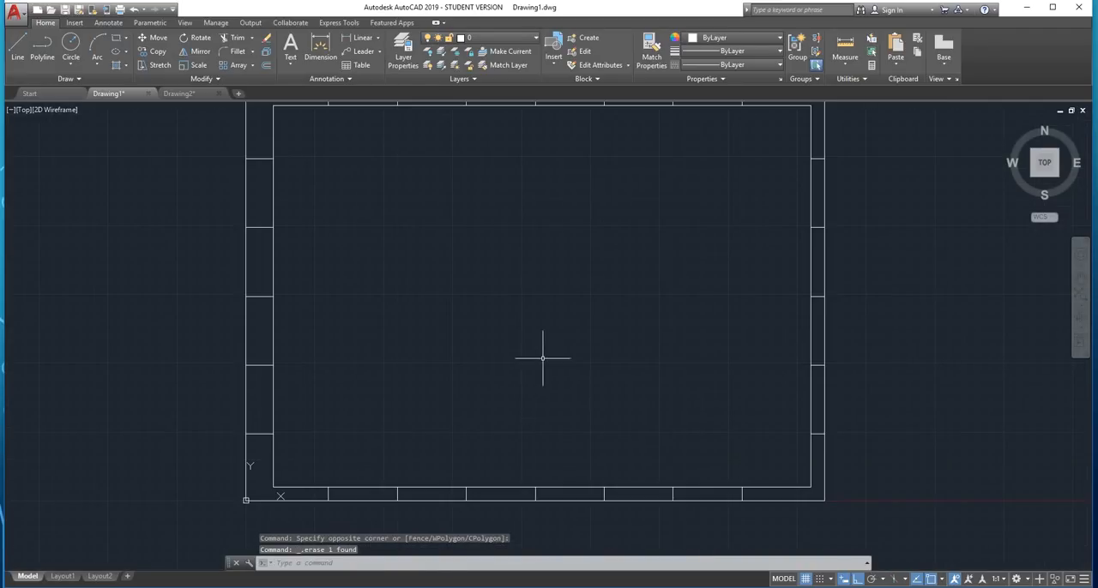
pyautogui.write('line')
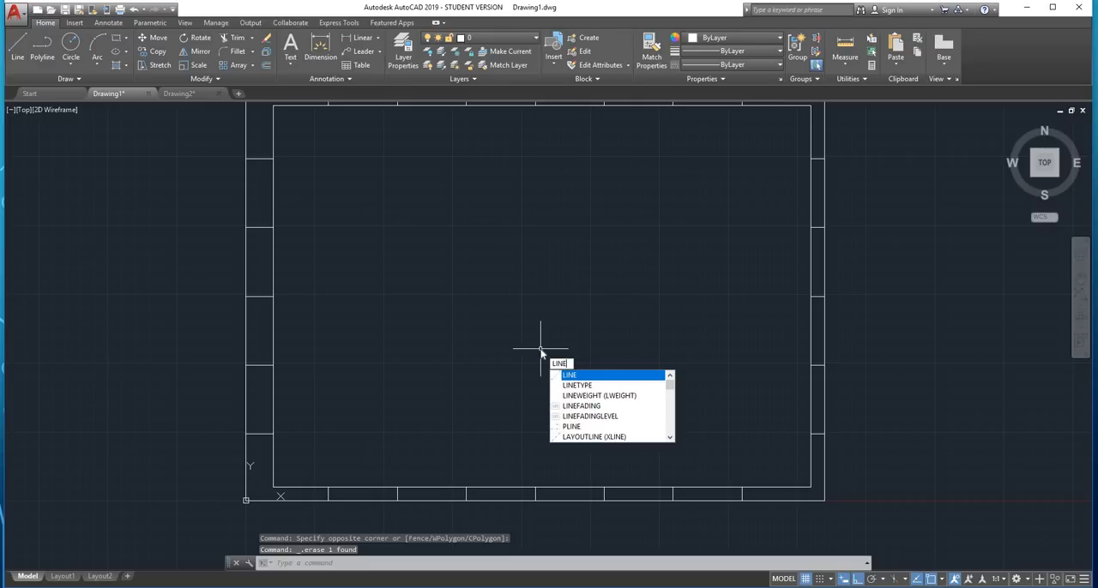
pyautogui.press('Return')
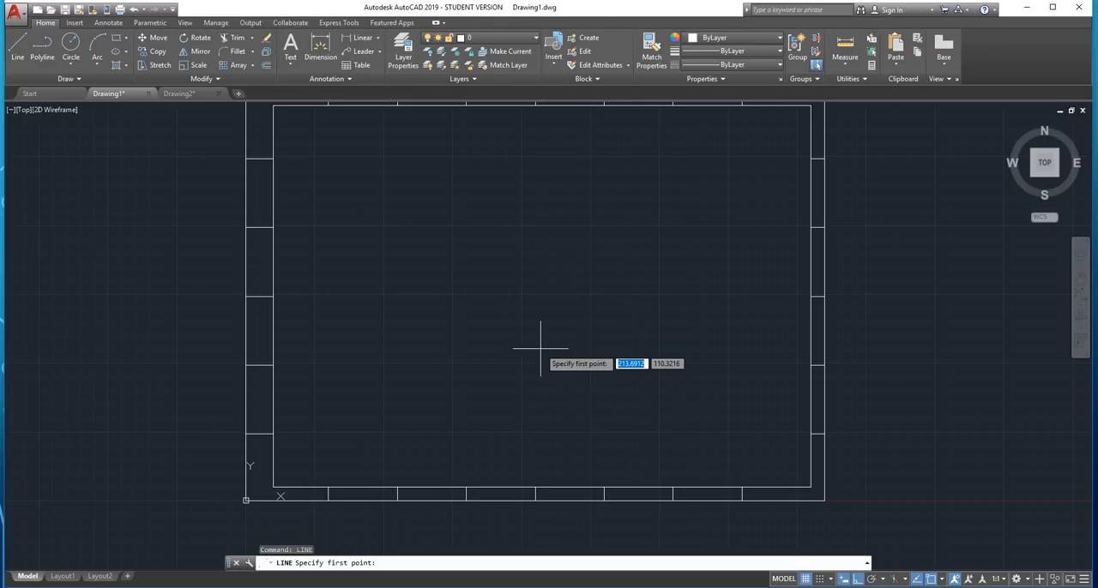
pyautogui.scroll(-2, 404, 250)
pyautogui.scroll(3, 453, 354)
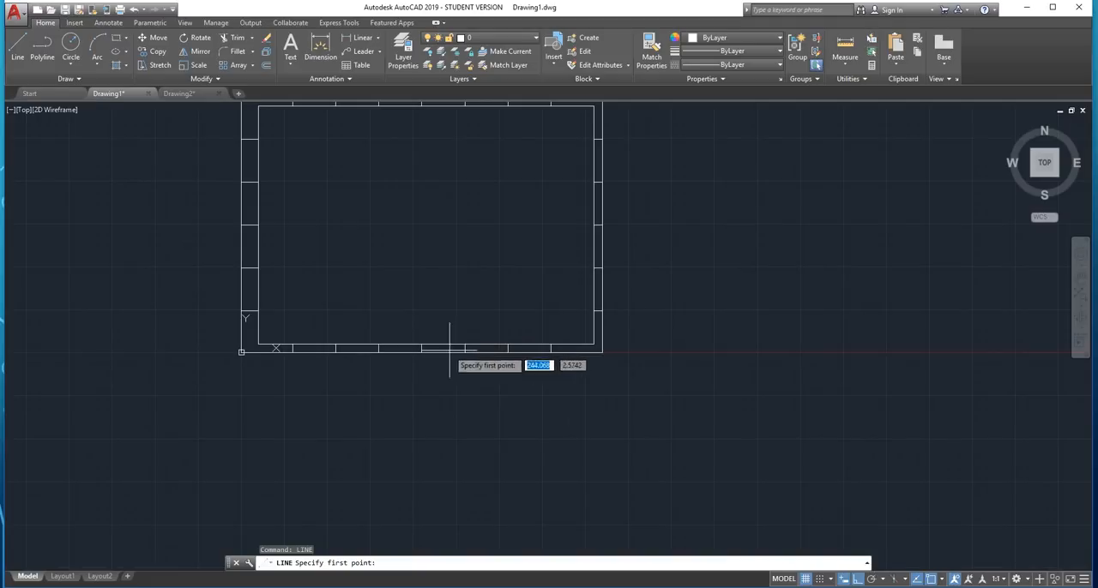
pyautogui.scroll(2, 402, 377)
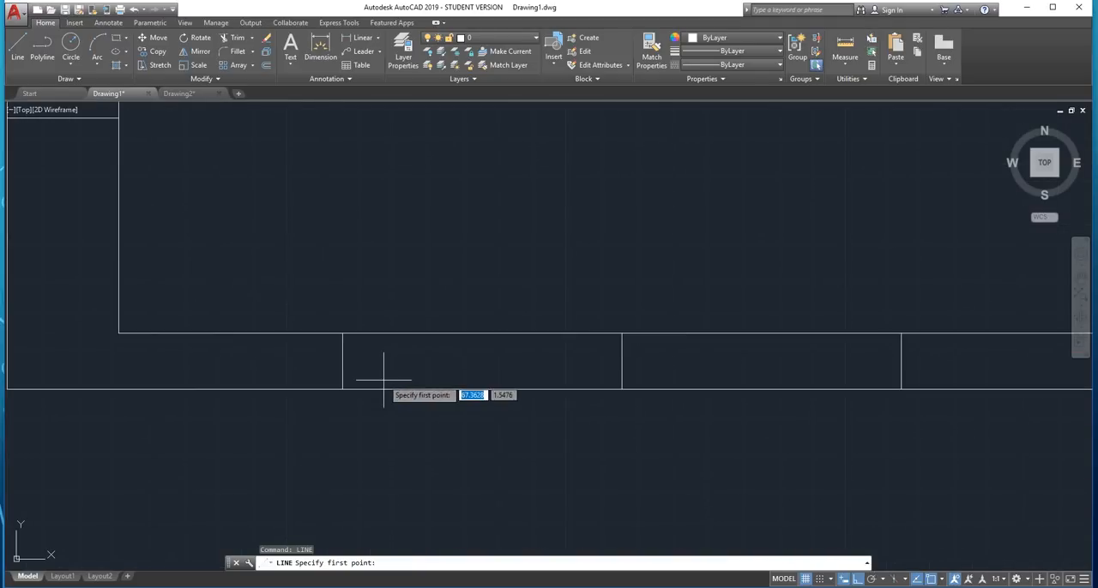
pyautogui.click(343, 361)
pyautogui.scroll(-5, 342, 361)
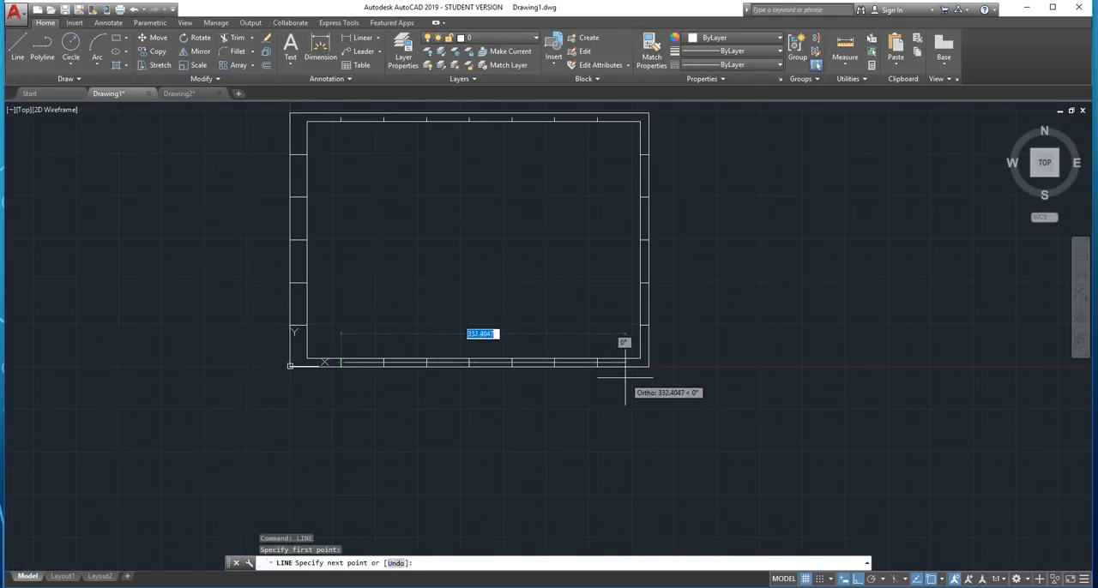
pyautogui.scroll(3, 592, 326)
pyautogui.click(535, 318)
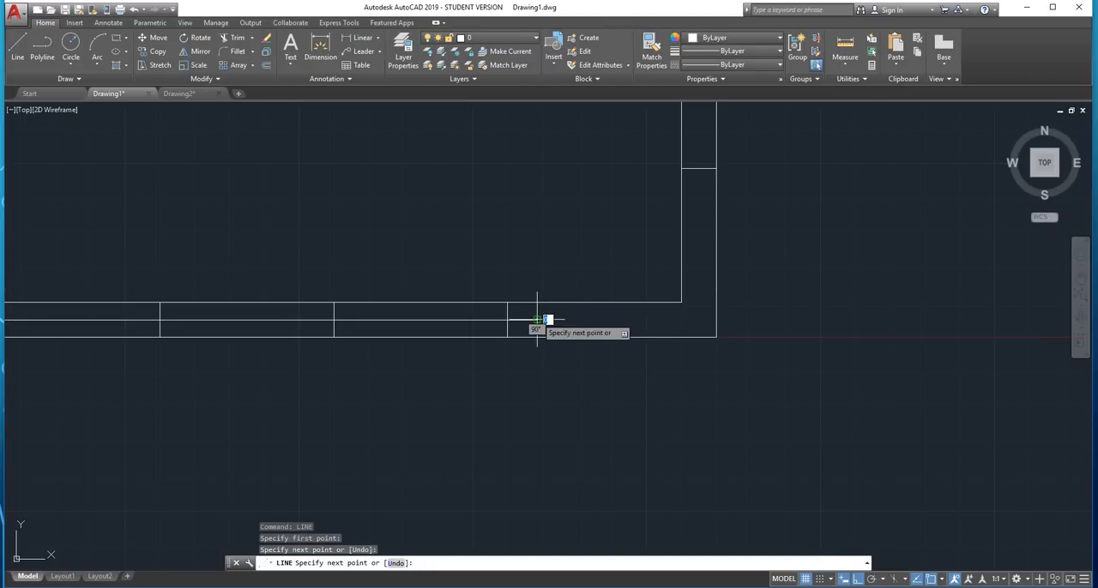
pyautogui.press('Escape')
# Trim the lower-margin division lines below the horizontal midline with EXTRIM, using the midline as the cutting edge
pyautogui.moveTo(441, 313); pyautogui.dragTo(766, 304, button='middle')
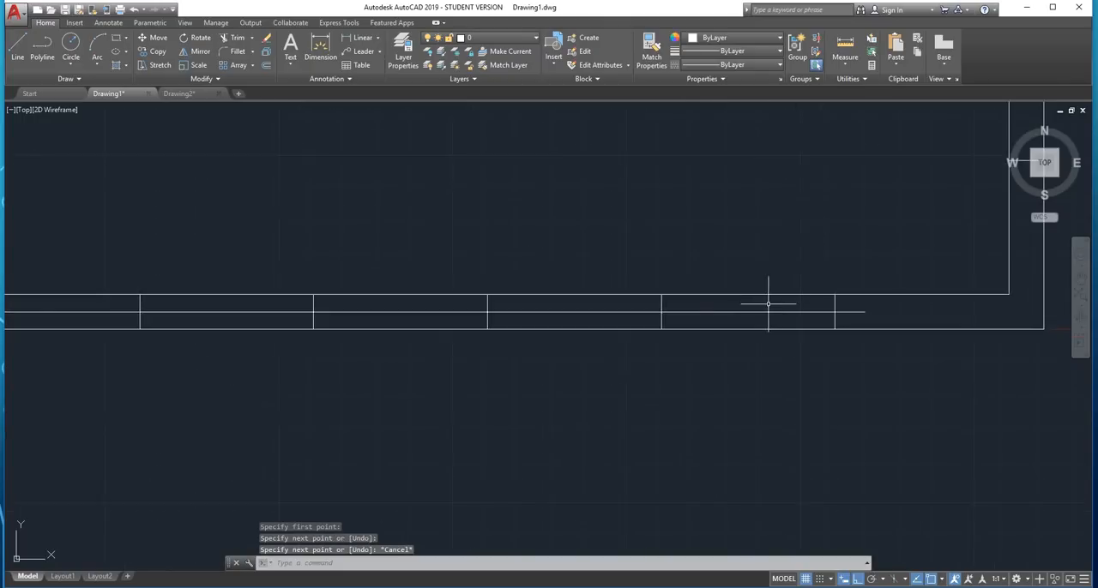
pyautogui.scroll(2, 765, 302)
pyautogui.click(757, 315)
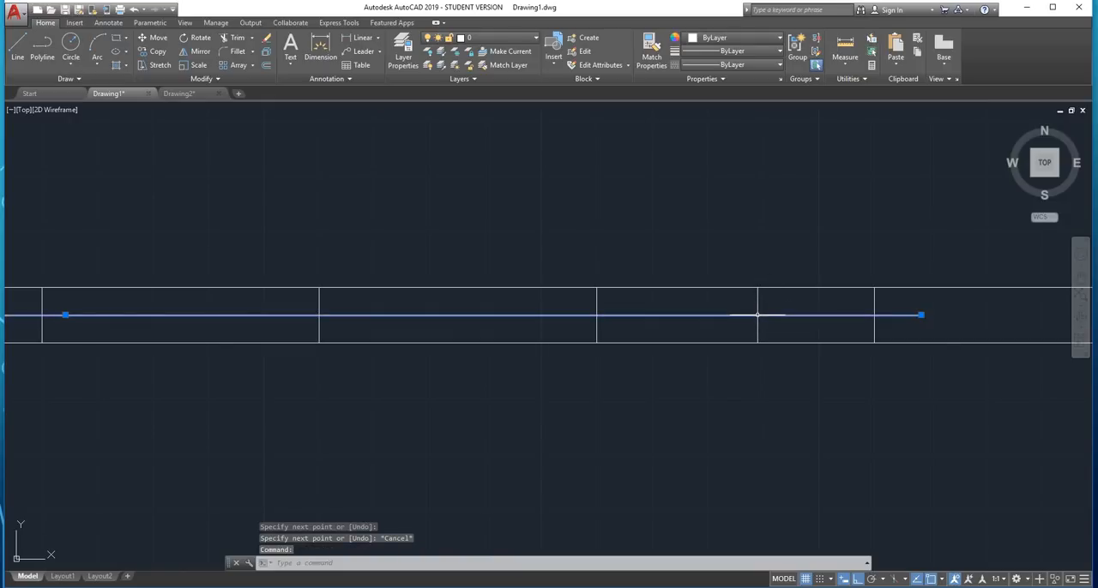
pyautogui.write('ex')
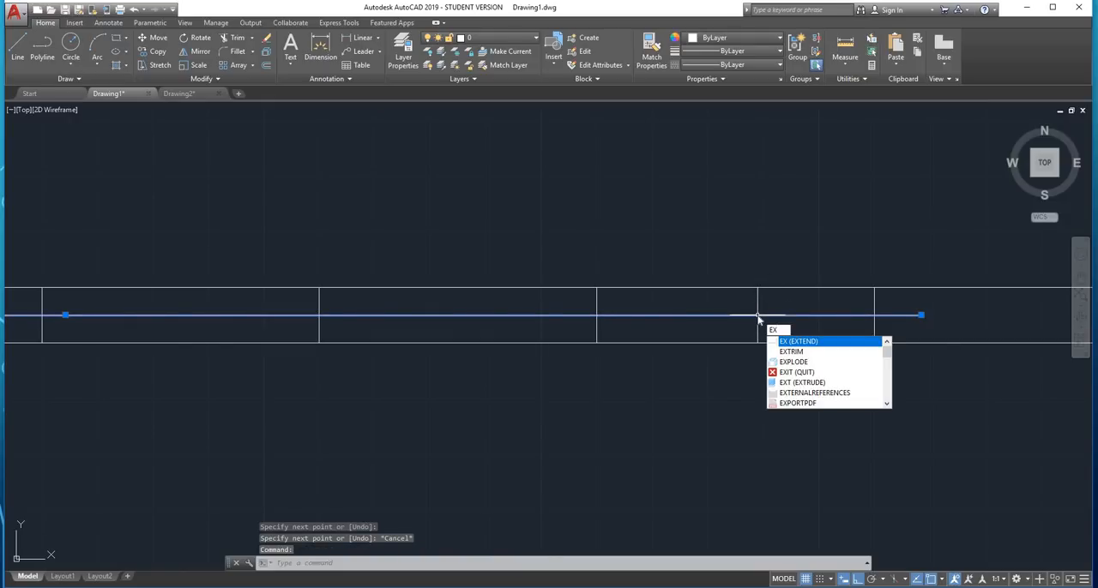
pyautogui.write('t')
pyautogui.press('Down')
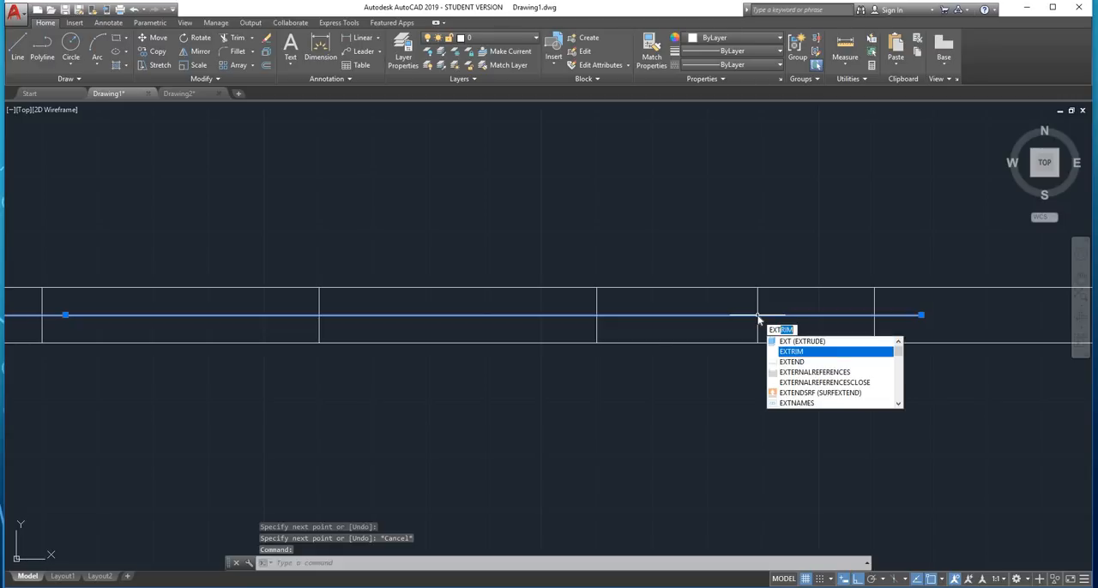
pyautogui.press('Return')
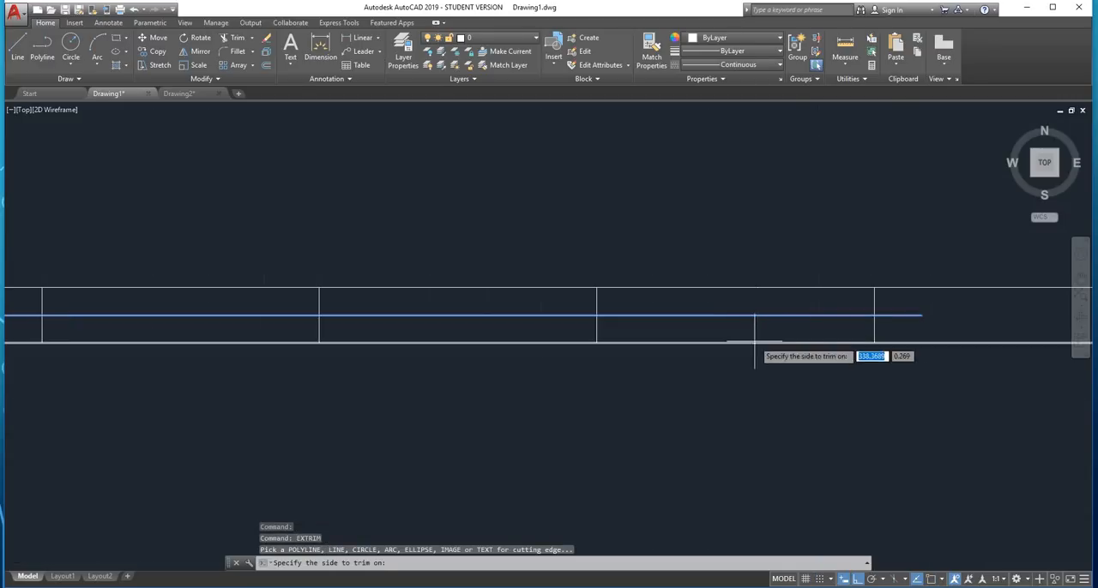
pyautogui.click(715, 409)
pyautogui.scroll(-3, 716, 420)
pyautogui.press('Escape')
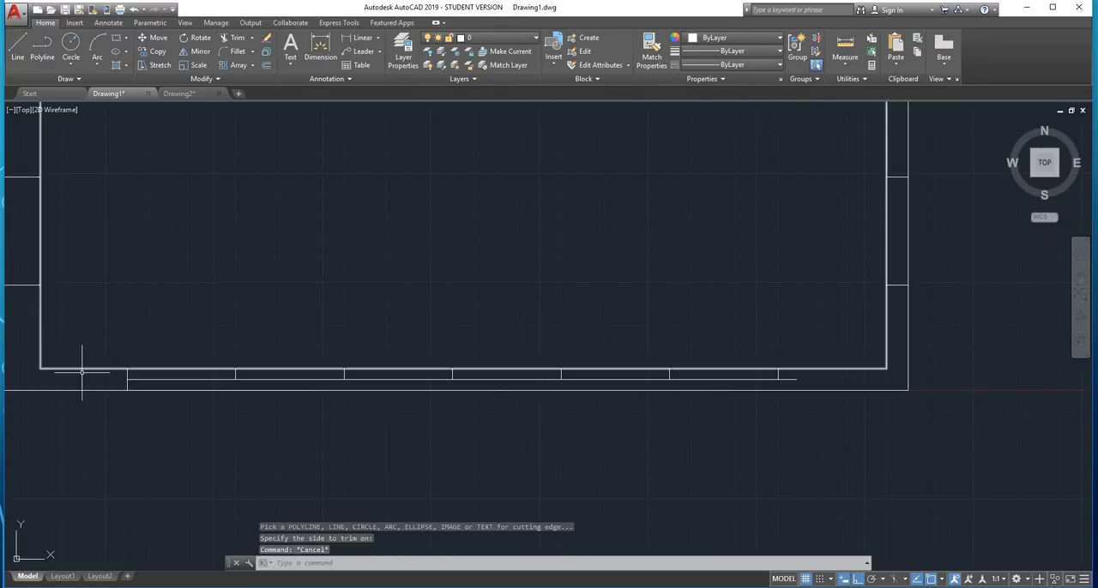
pyautogui.press('Escape')
# Try to trim the lower half of the leftmost lower-margin division line against the horizontal midline
pyautogui.scroll(3, 89, 371)
pyautogui.click(279, 415)
pyautogui.click(241, 428)
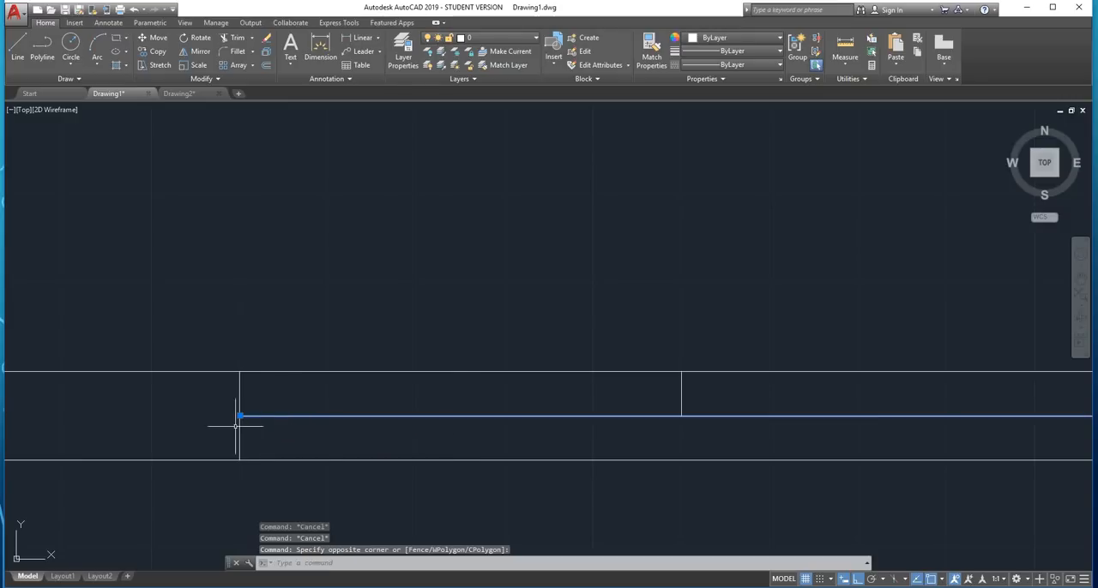
pyautogui.scroll(4, 237, 427)
pyautogui.press('Return')
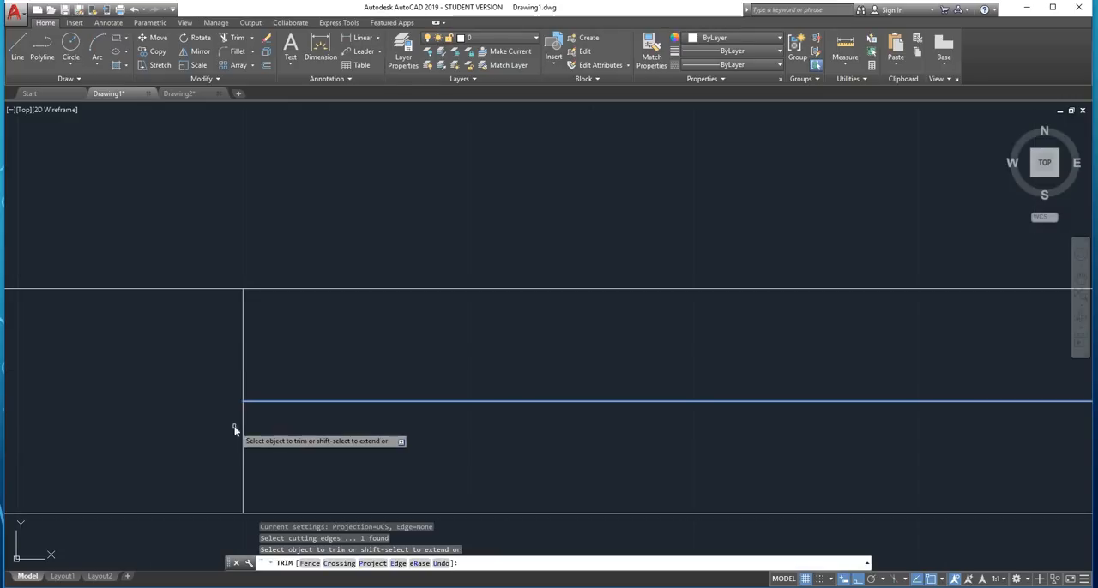
pyautogui.rightClick(233, 432)
pyautogui.rightClick(275, 447)
pyautogui.click(261, 444)
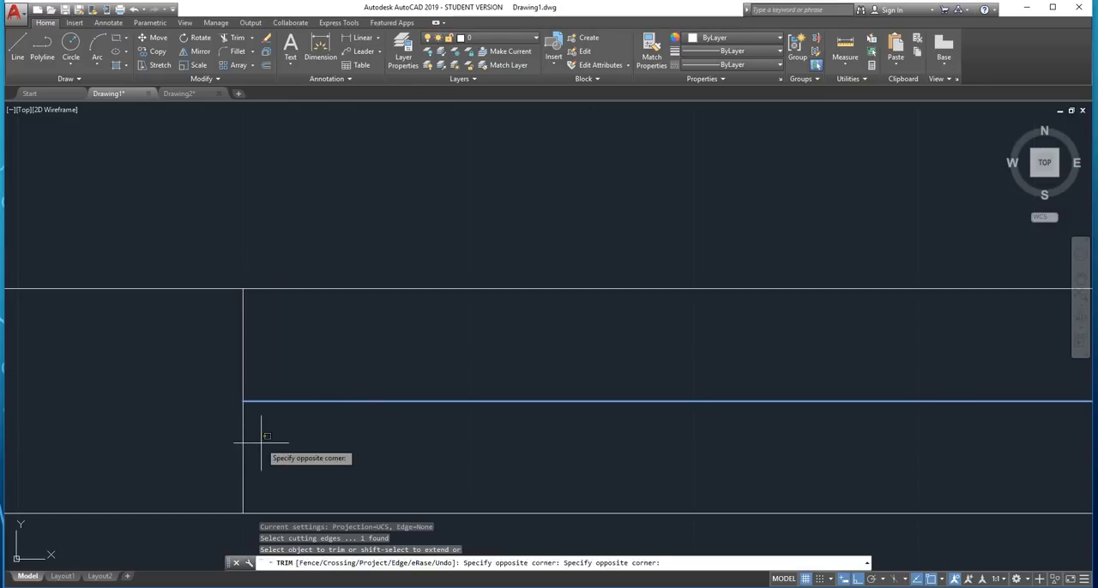
pyautogui.click(235, 443)
pyautogui.press('Escape')
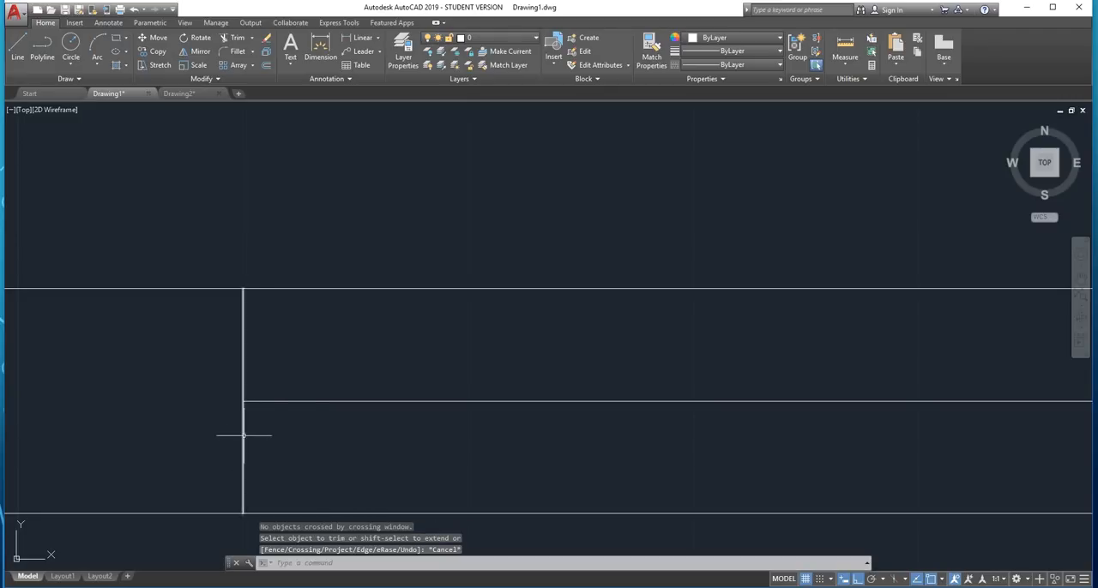
# Trim the lower half of the leftmost lower-margin division line, using the horizontal midline as the cutting edge
pyautogui.click(289, 401)
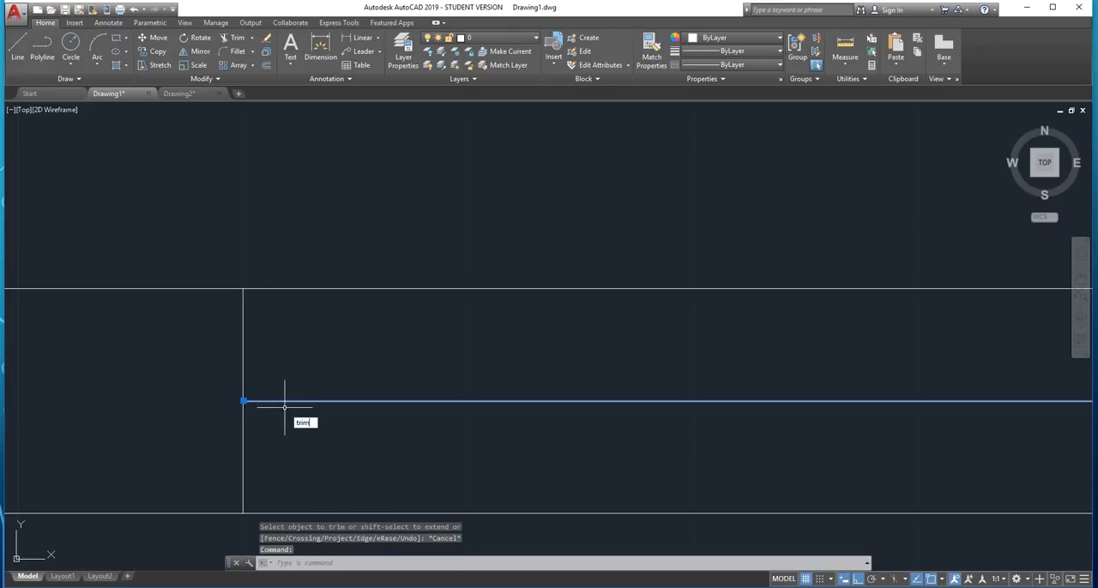
pyautogui.press('Return')
pyautogui.rightClick(264, 429)
pyautogui.click(263, 429)
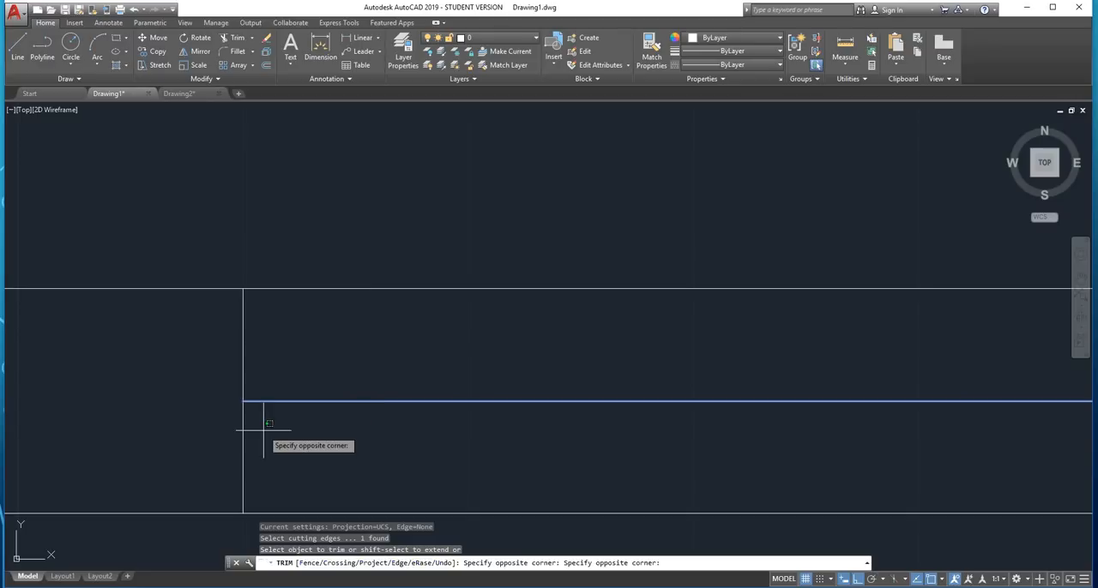
pyautogui.click(235, 437)
pyautogui.press('Escape')
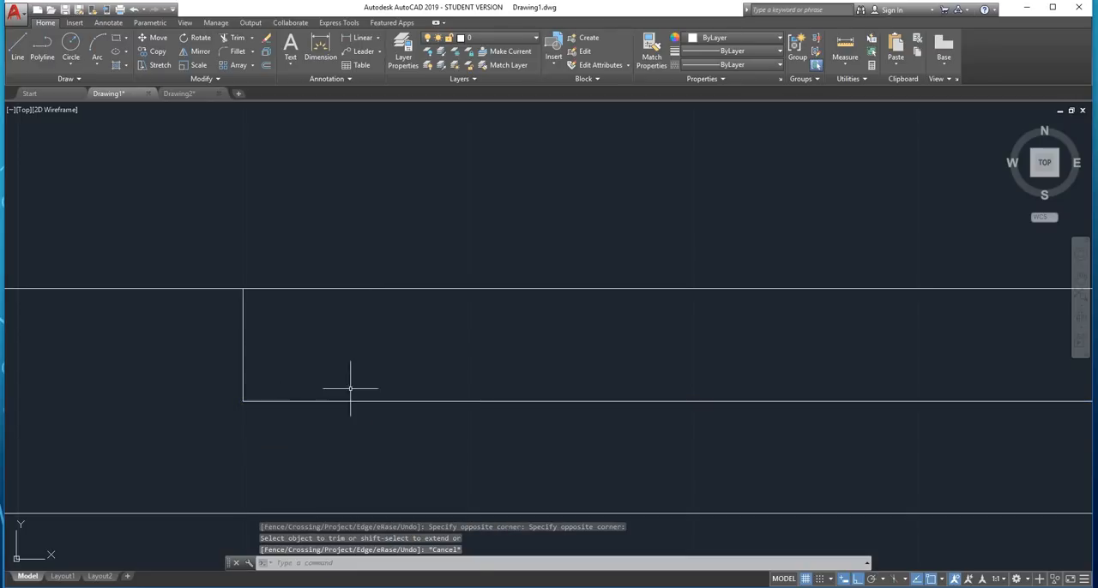
# Erase the horizontal midline from the lower border margin
pyautogui.click(350, 388)
pyautogui.click(323, 421)
pyautogui.press('Delete')
pyautogui.scroll(-3, 331, 417)
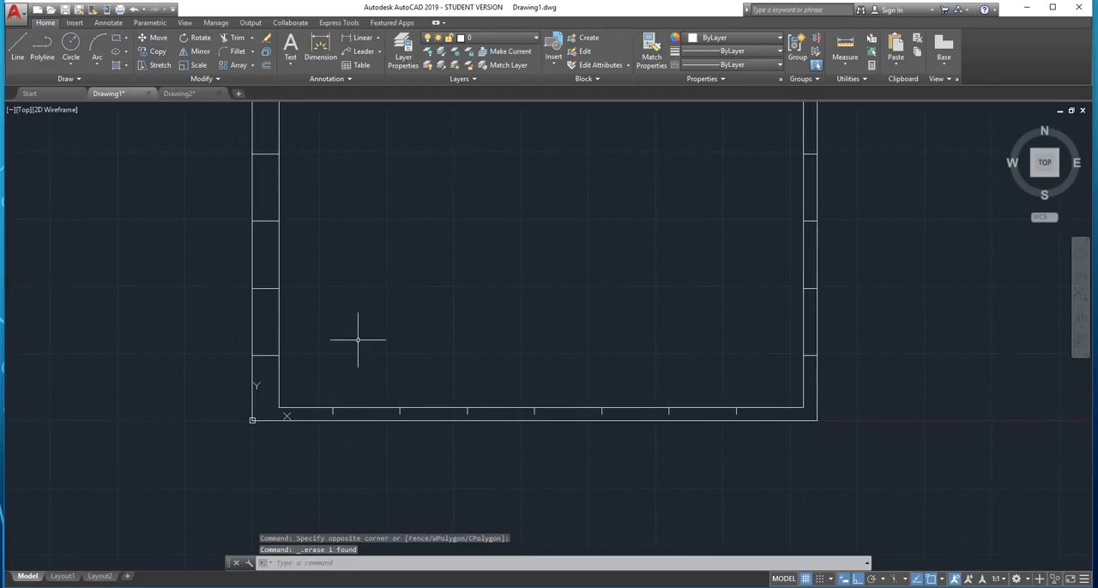
# Offset the inner border rectangle outward by 5
pyautogui.moveTo(396, 300)
pyautogui.mouseDown(button='middle')
pyautogui.moveTo(453, 361)
pyautogui.moveTo(452, 419)
pyautogui.mouseUp(button='middle')
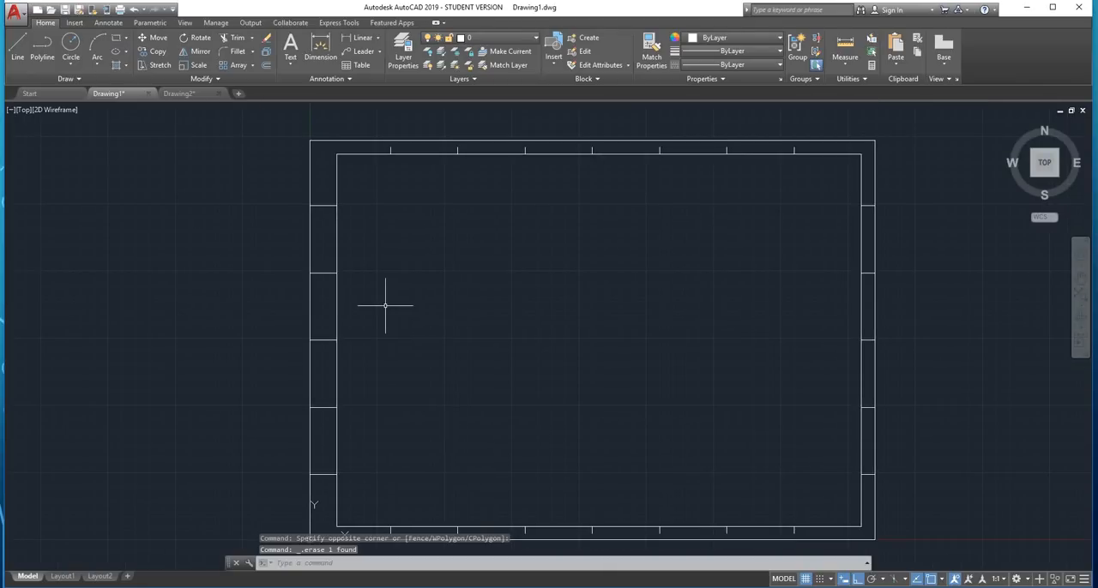
pyautogui.write('f')
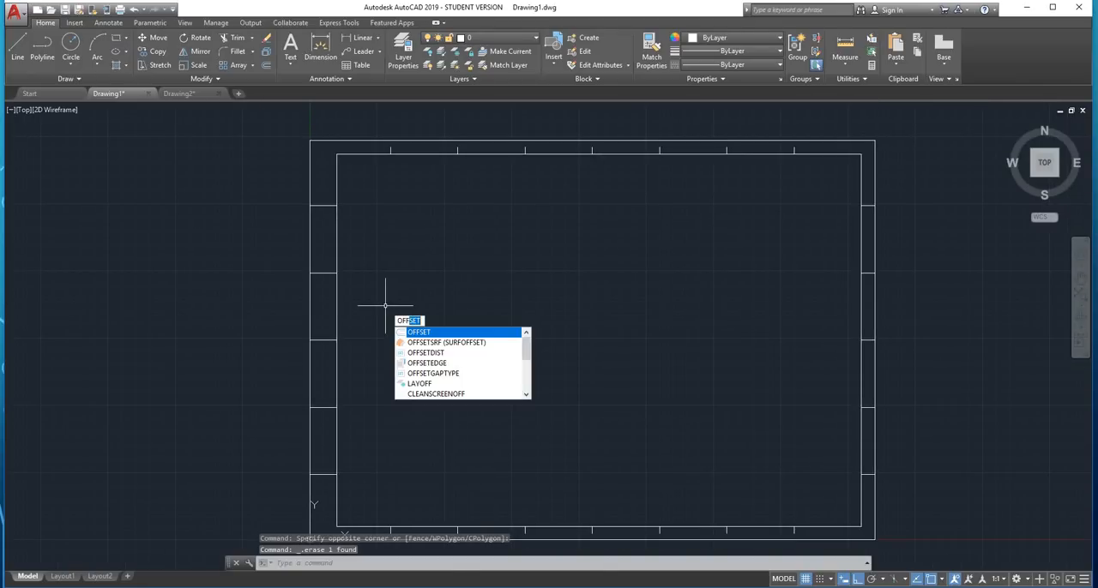
pyautogui.press('Return')
pyautogui.write('5')
pyautogui.press('Return')
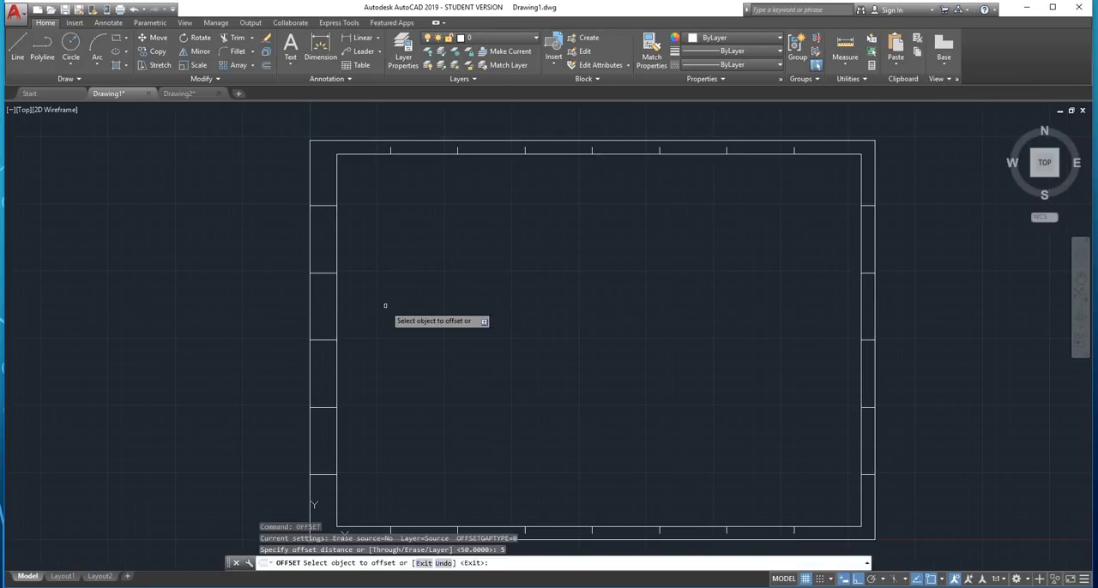
pyautogui.click(337, 252)
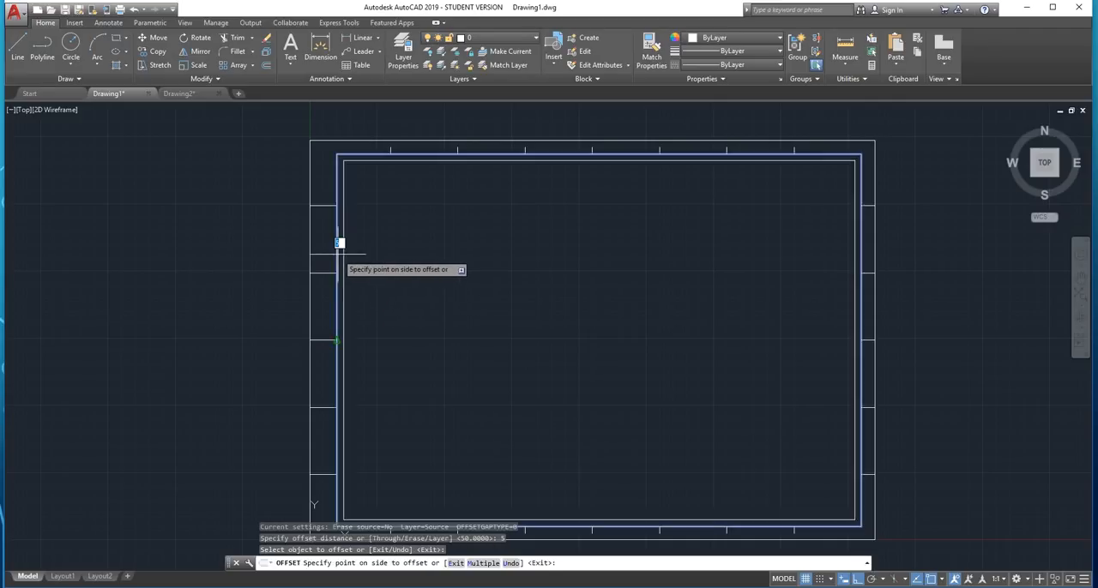
pyautogui.click(333, 242)
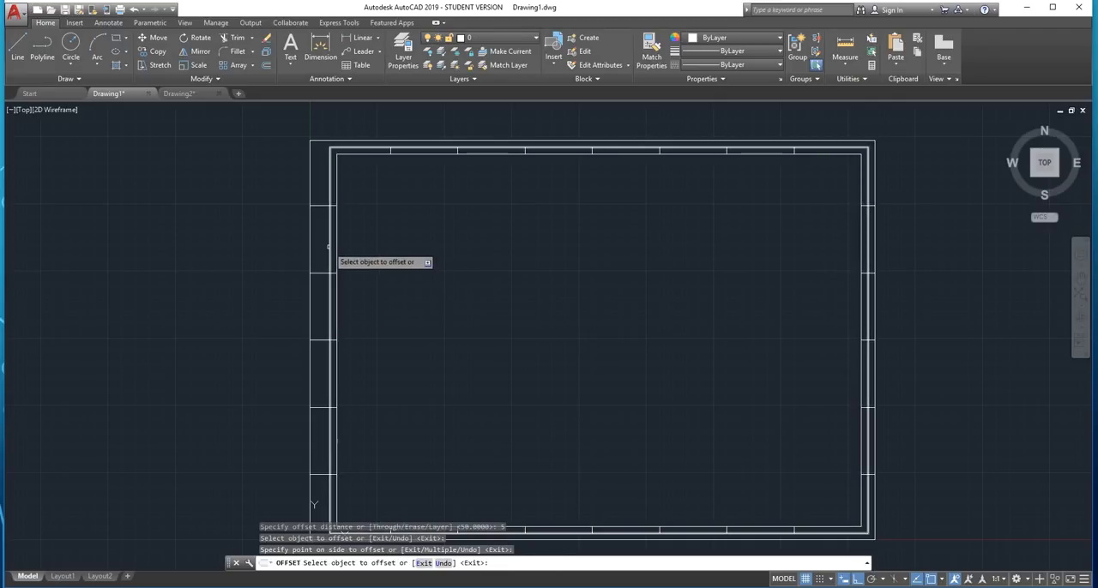
pyautogui.press('Escape')
# Trim the side-margin division lines outside the offset rectangle with EXTRIM, using that rectangle as the cutting edge
pyautogui.click(331, 231)
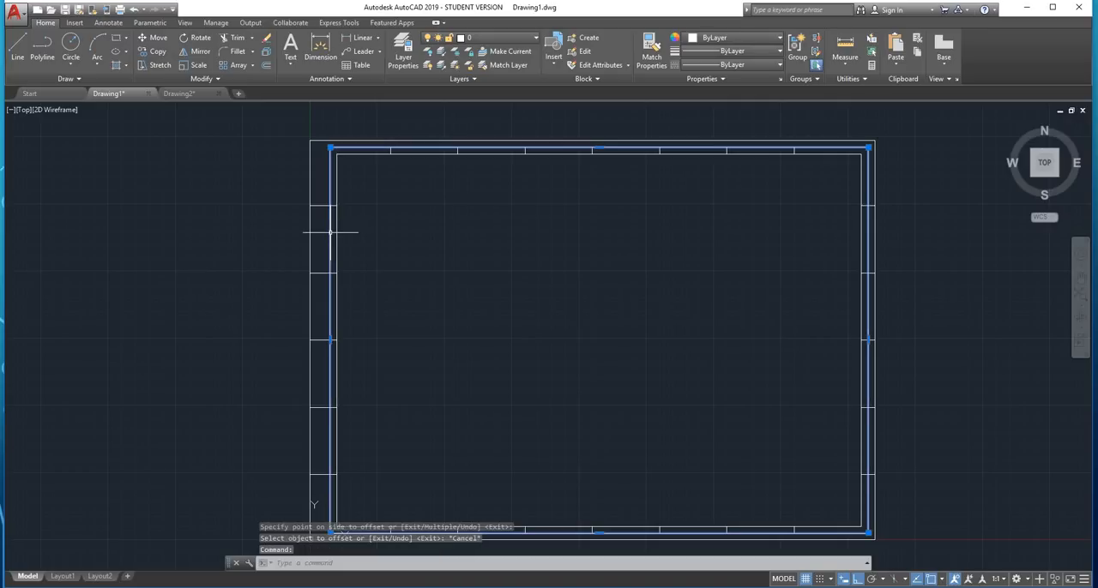
pyautogui.write('ext')
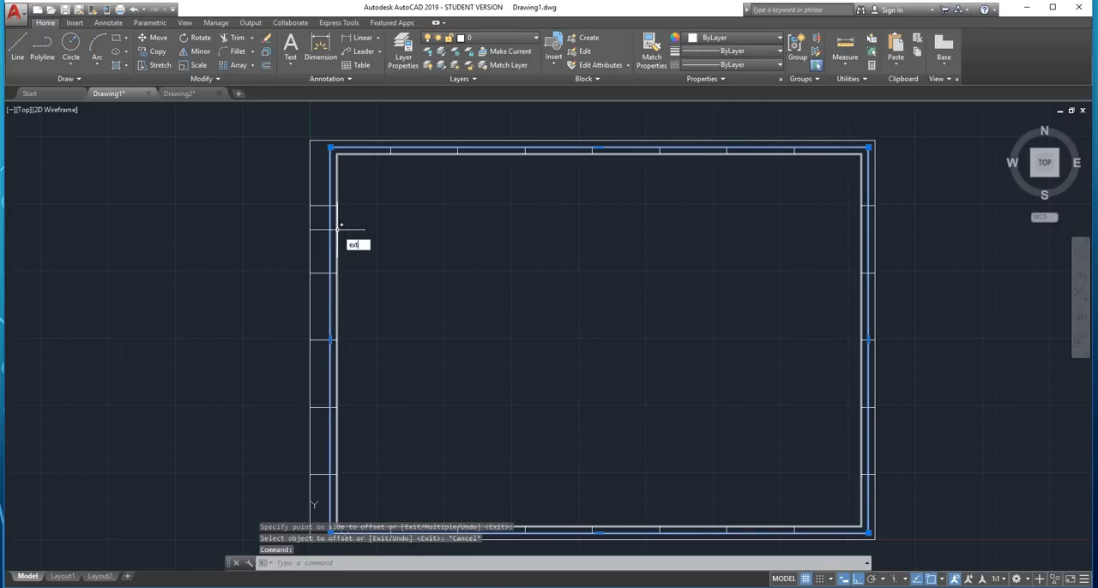
pyautogui.write('rim')
pyautogui.press('Return')
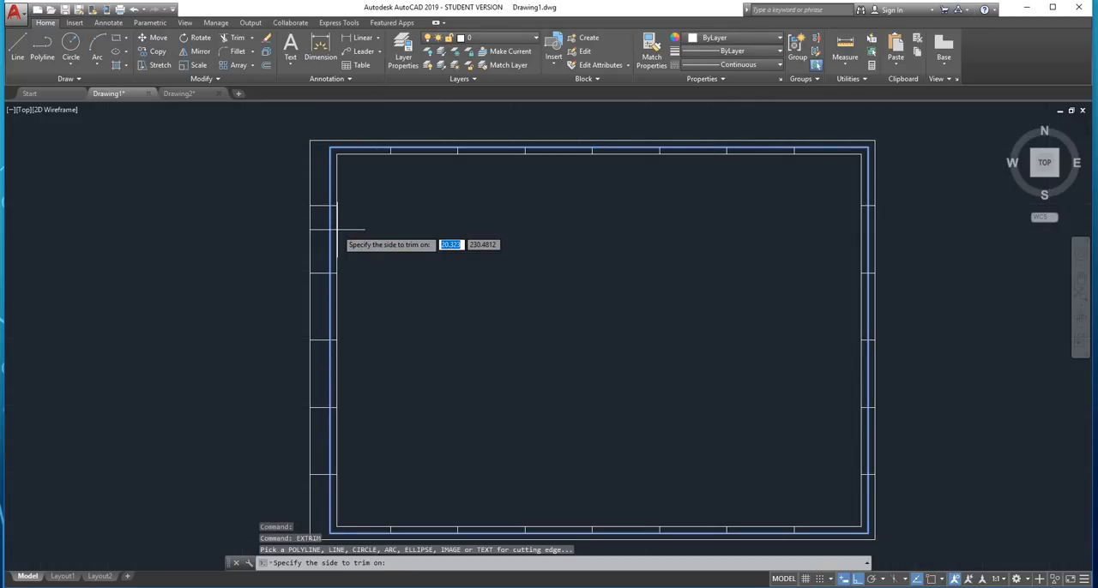
pyautogui.scroll(4, 331, 209)
pyautogui.click(326, 166)
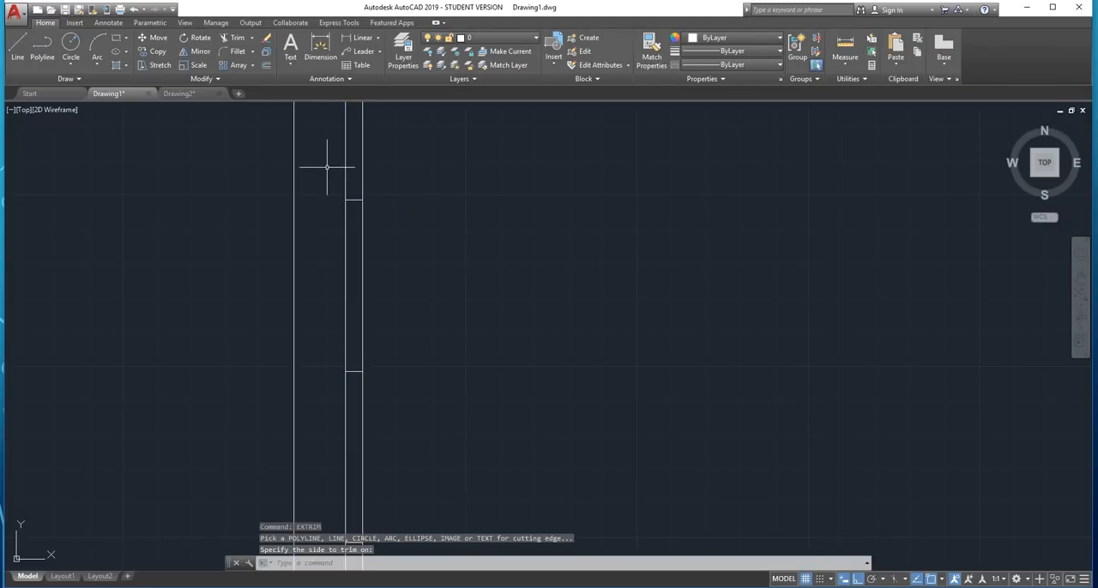
pyautogui.scroll(-6, 324, 169)
pyautogui.press('Escape')
# Erase the offset rectangle between the inner border and the sheet edge
pyautogui.scroll(2, 332, 181)
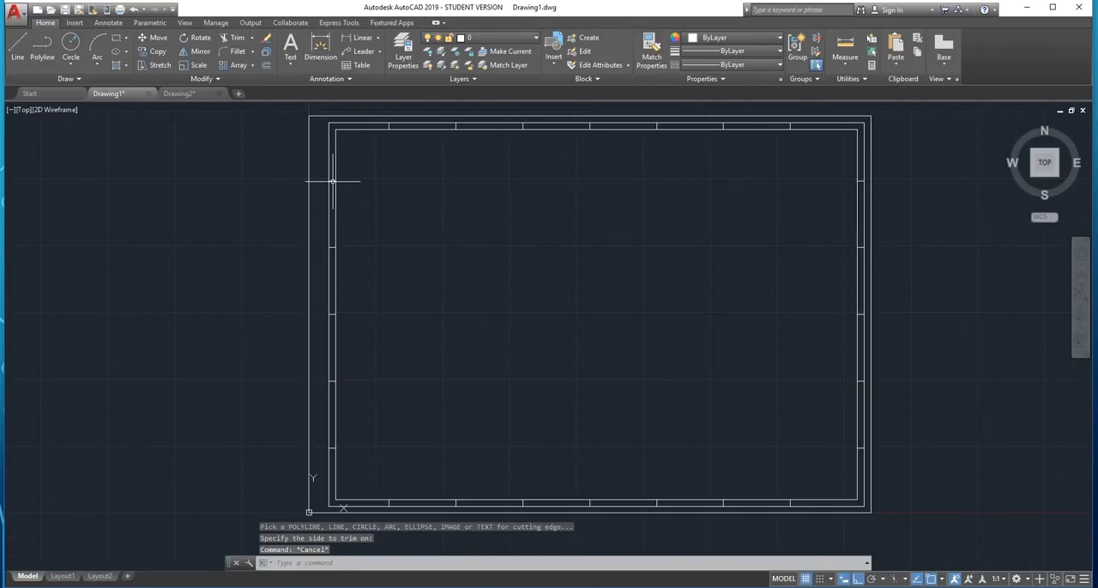
pyautogui.click(332, 181)
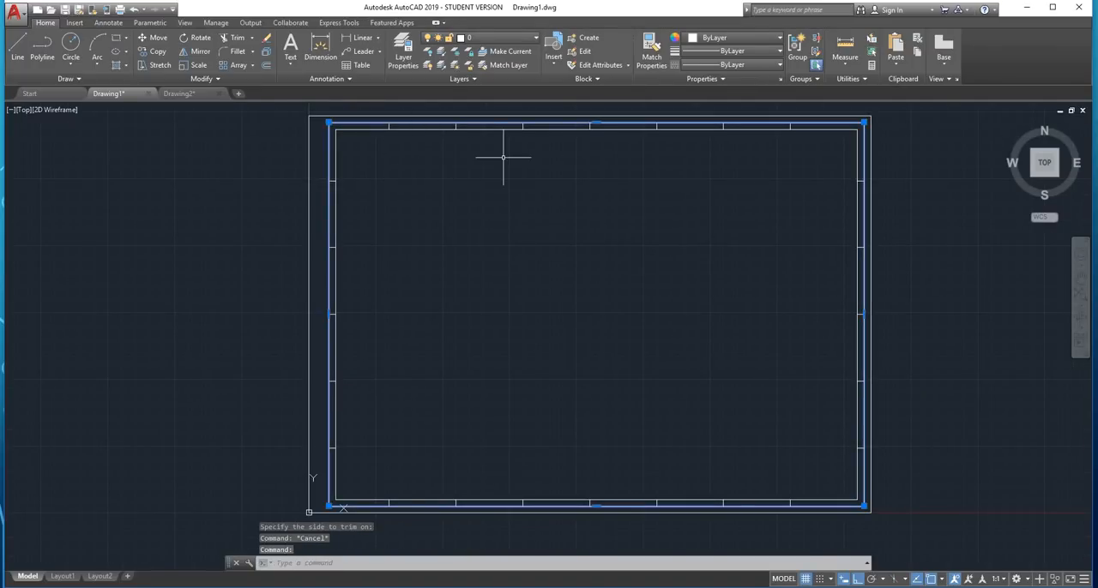
pyautogui.press('Delete')
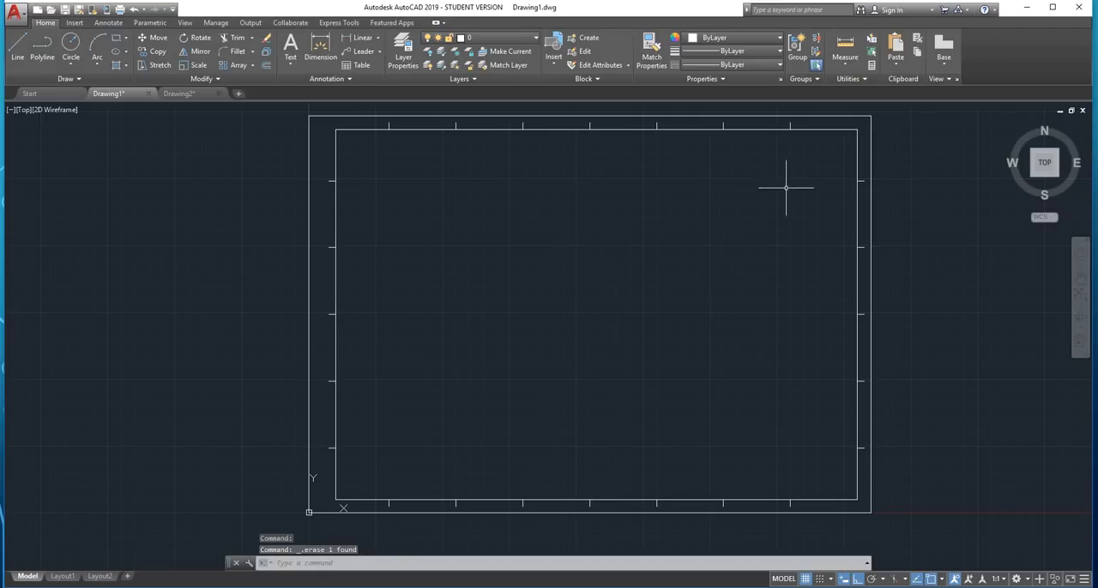
pyautogui.scroll(-2, 809, 152)
pyautogui.scroll(2, 608, 166)
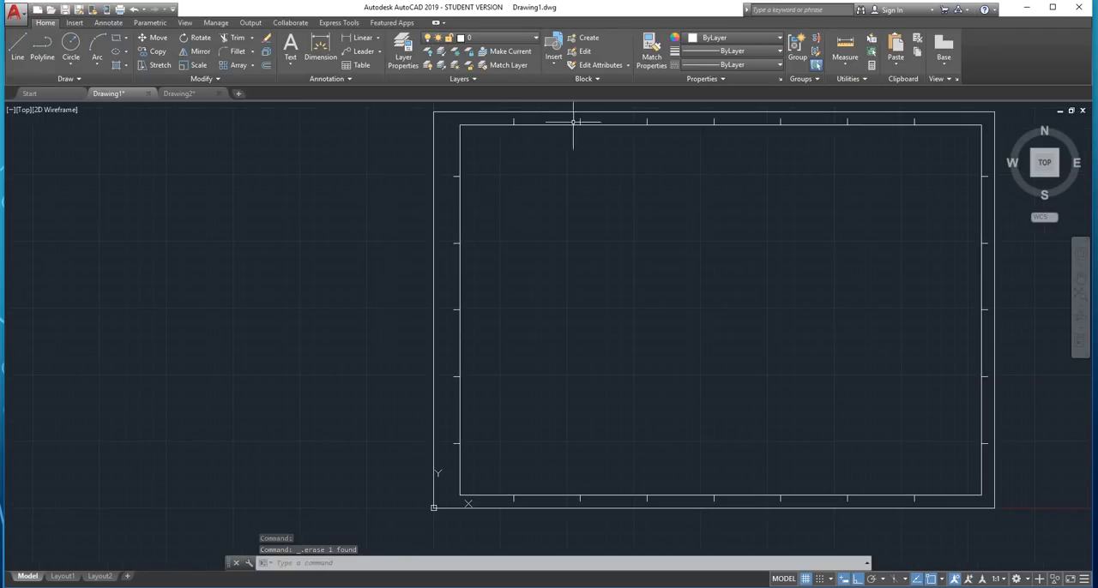
# Create multiline text "1" in the upper margin, spanning from the inner border's left corner to the first division tick
pyautogui.moveTo(915, 219); pyautogui.dragTo(907, 227, button='middle')
pyautogui.moveTo(802, 223); pyautogui.dragTo(789, 222, button='middle')
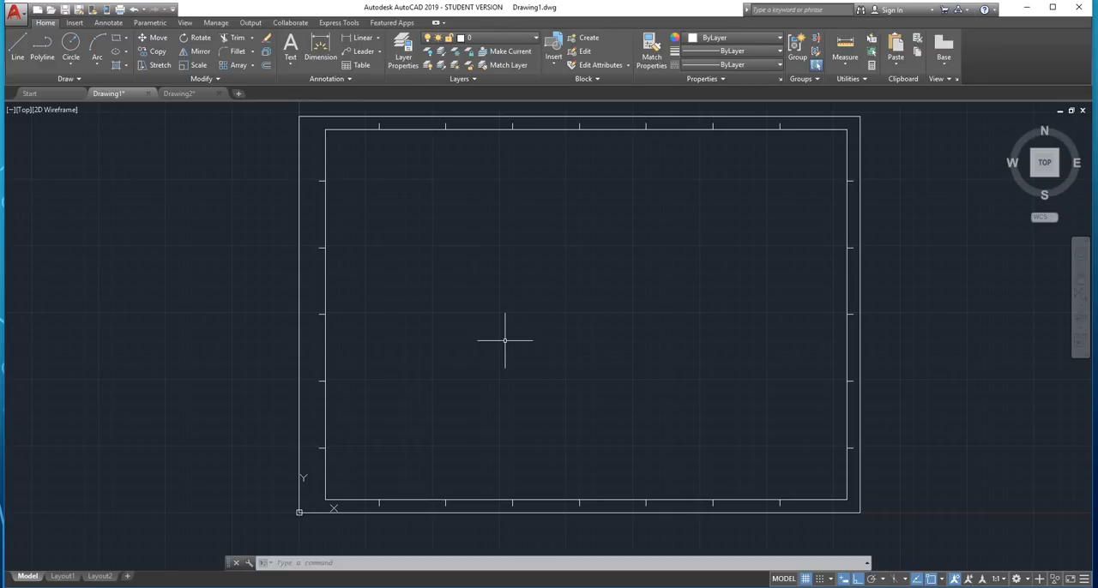
pyautogui.moveTo(403, 282); pyautogui.dragTo(256, 300, button='middle')
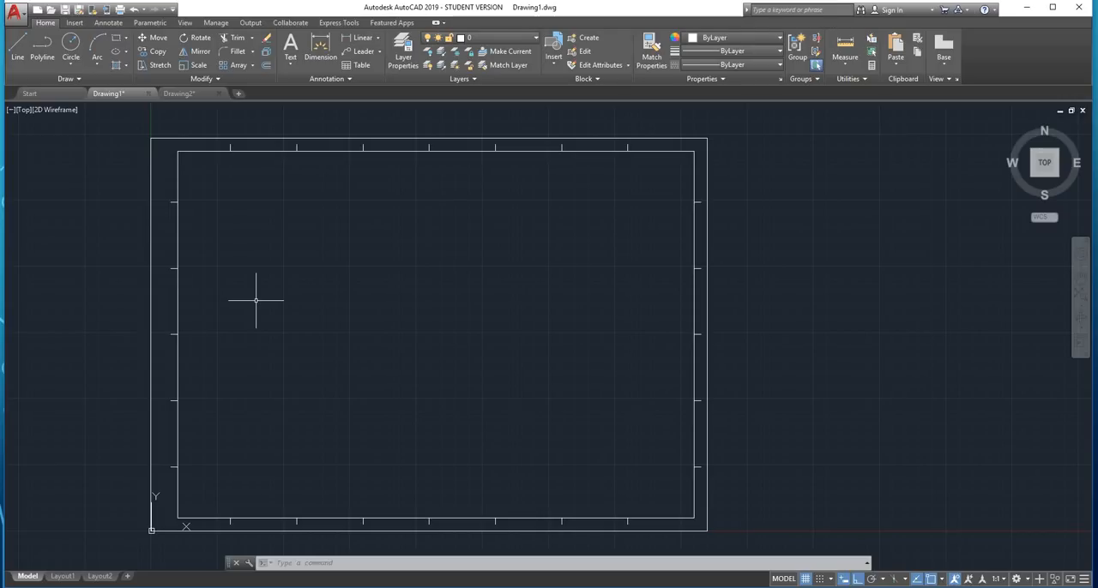
pyautogui.click(292, 63)
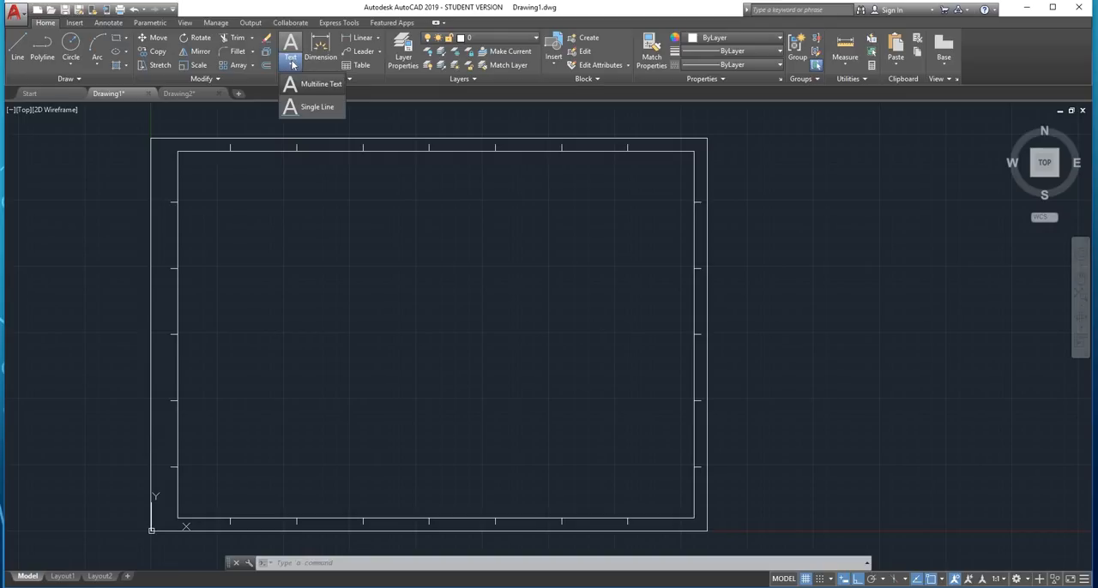
pyautogui.click(309, 84)
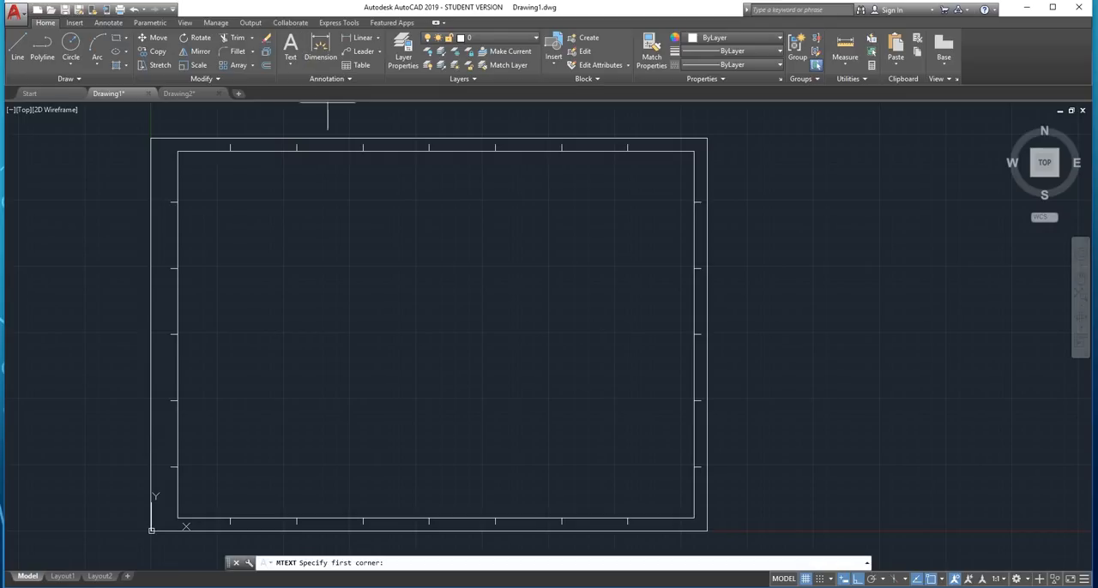
pyautogui.scroll(4, 158, 139)
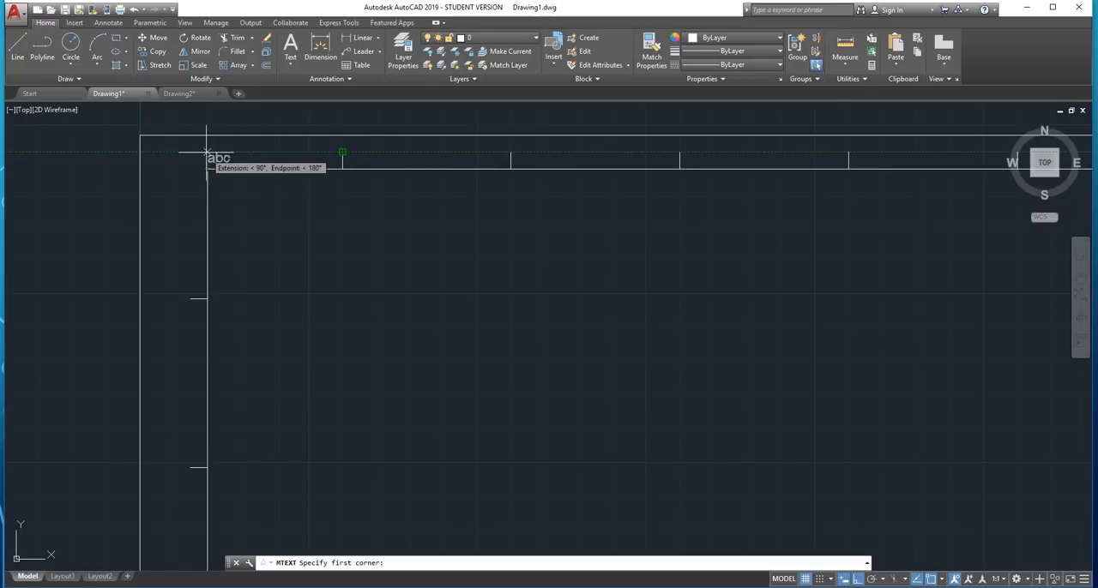
pyautogui.click(342, 157)
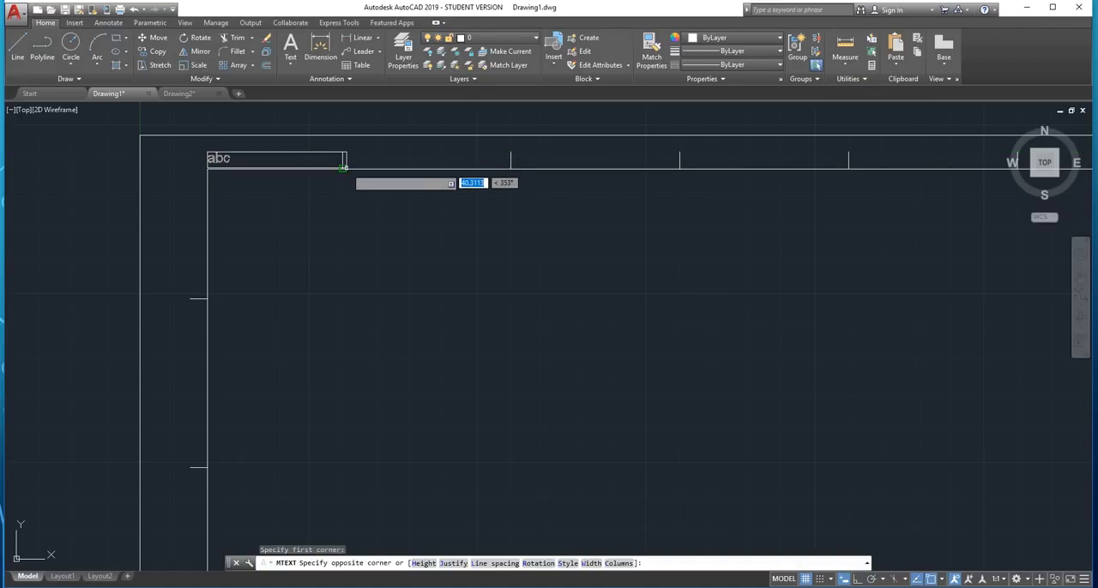
pyautogui.click(342, 168)
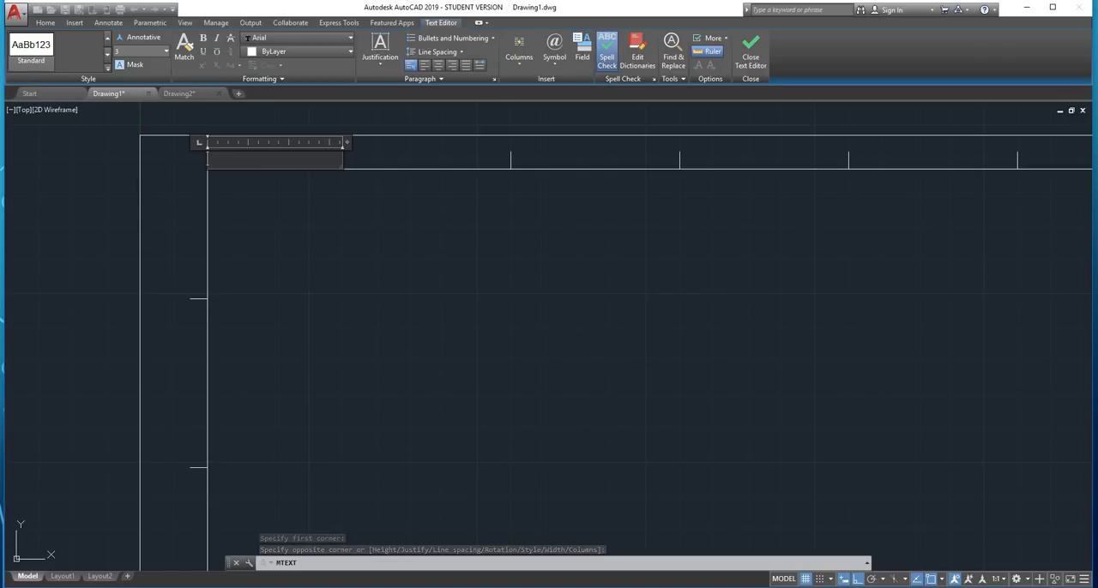
pyautogui.write('1')
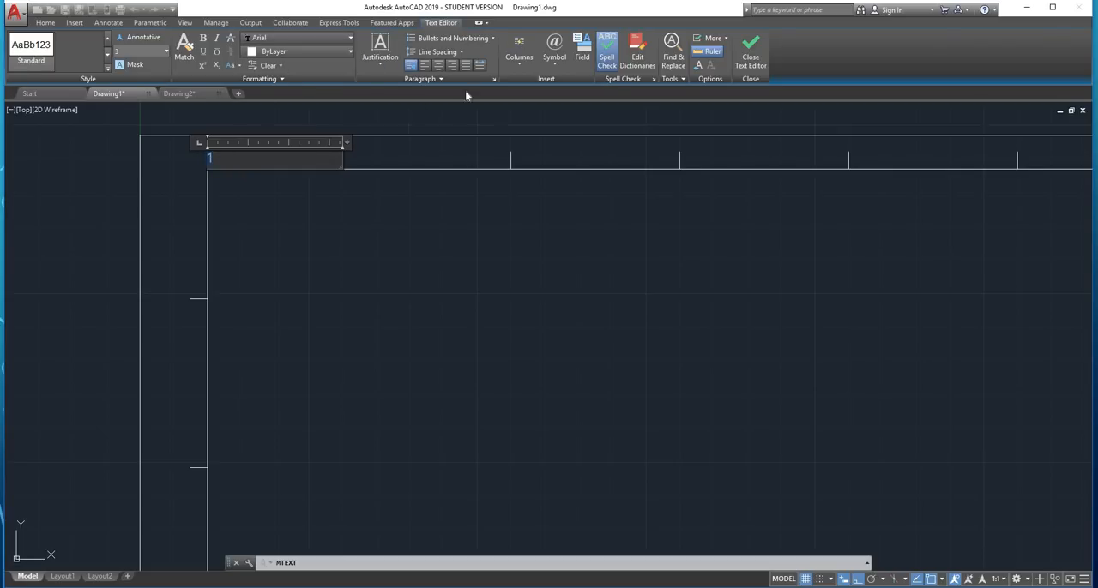
# Set the justification of the "1" label to Middle Center and finish the text
pyautogui.click(385, 64)
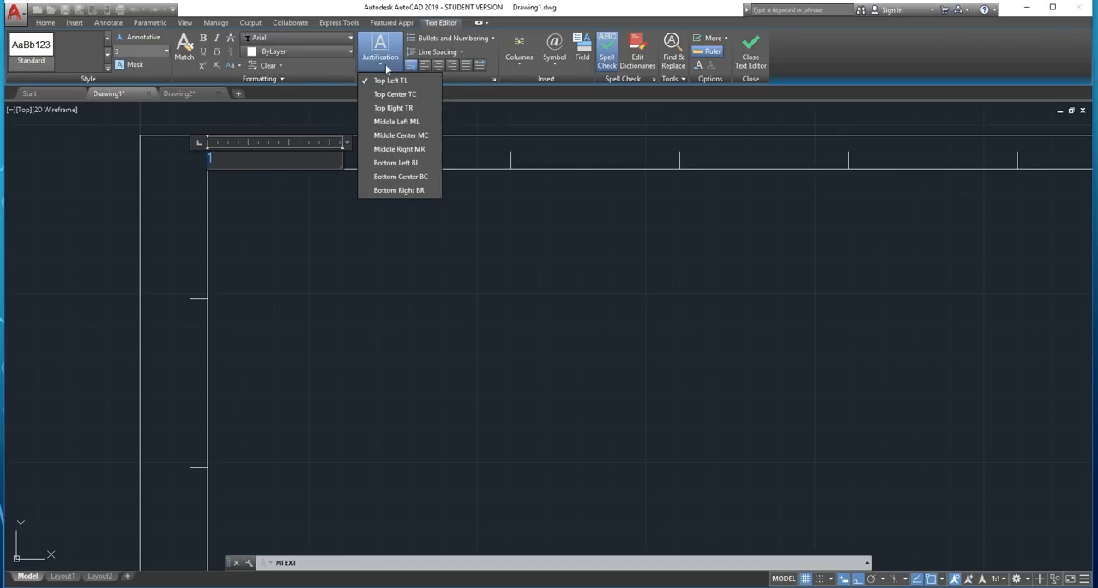
pyautogui.click(407, 135)
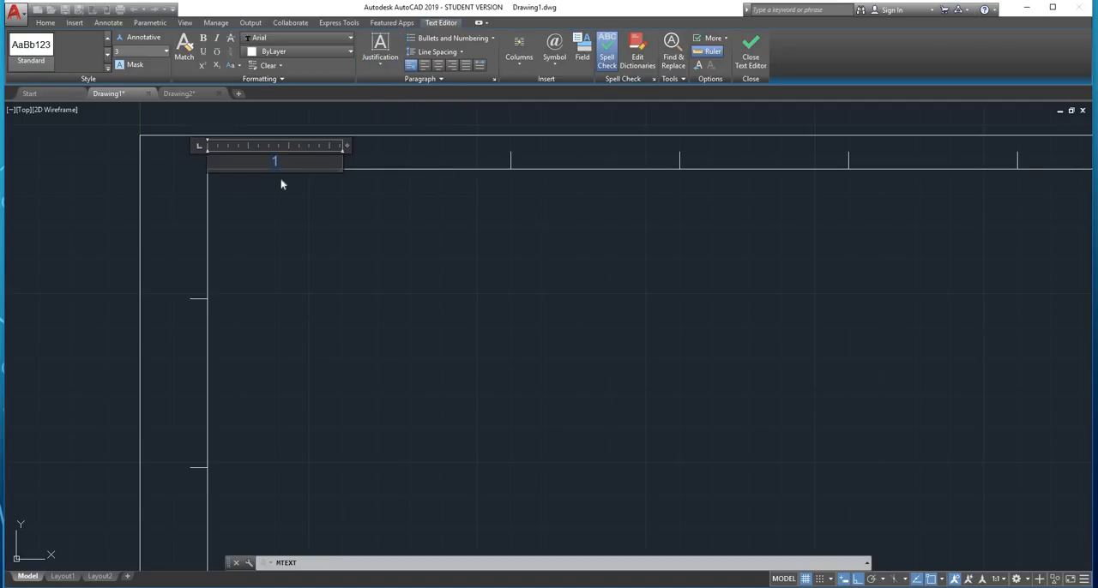
pyautogui.click(322, 251)
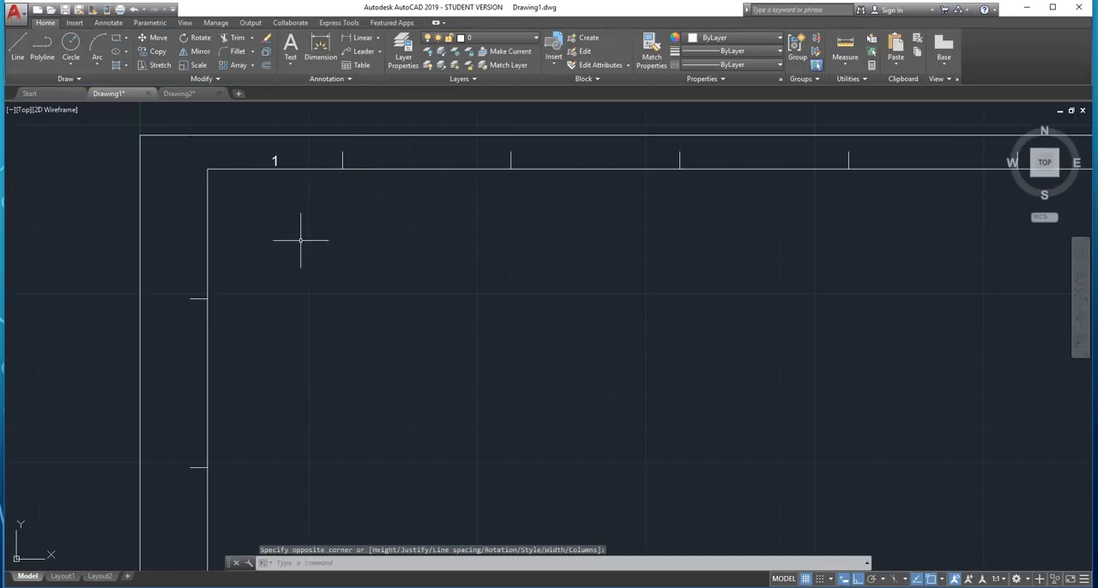
# Create multiline text "A" in the left margin, spanning from the inner border's top edge to the first side division tick
pyautogui.scroll(-2, 305, 223)
pyautogui.scroll(2, 283, 176)
pyautogui.scroll(2, 277, 172)
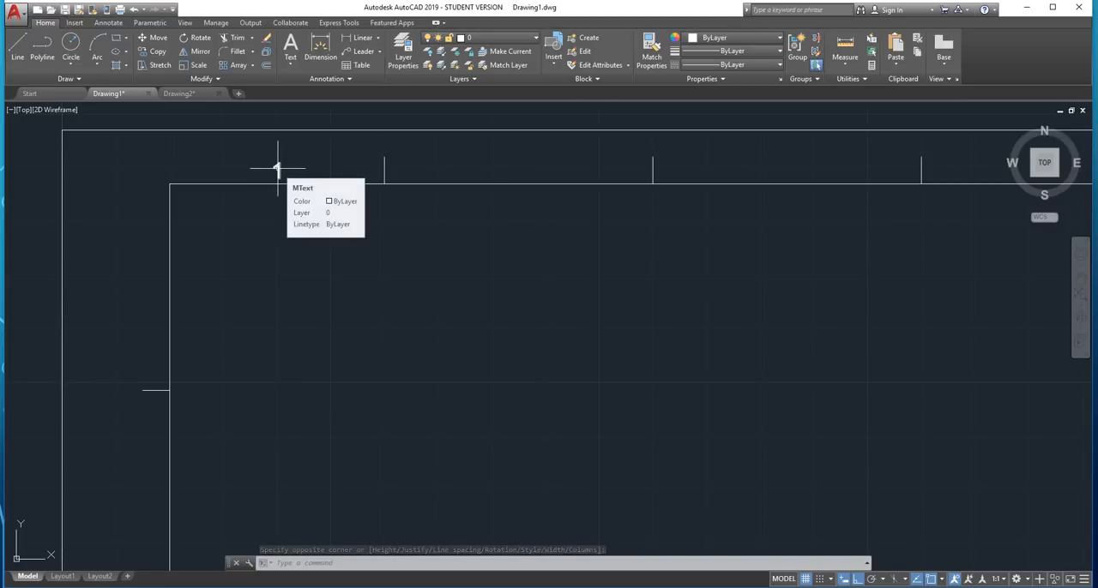
pyautogui.moveTo(277, 170); pyautogui.dragTo(281, 216, button='middle')
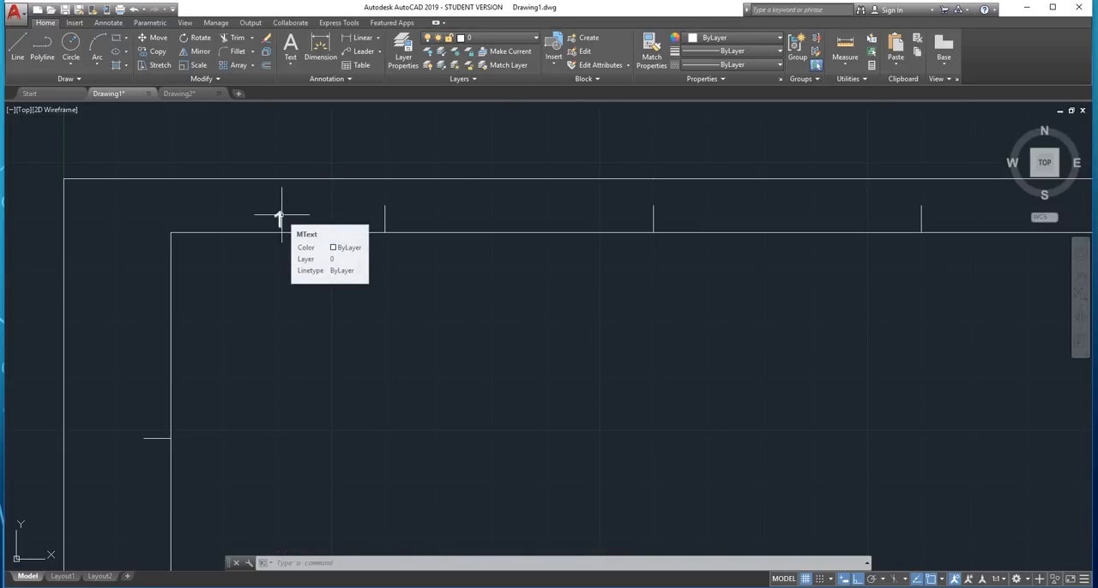
pyautogui.scroll(-2, 257, 244)
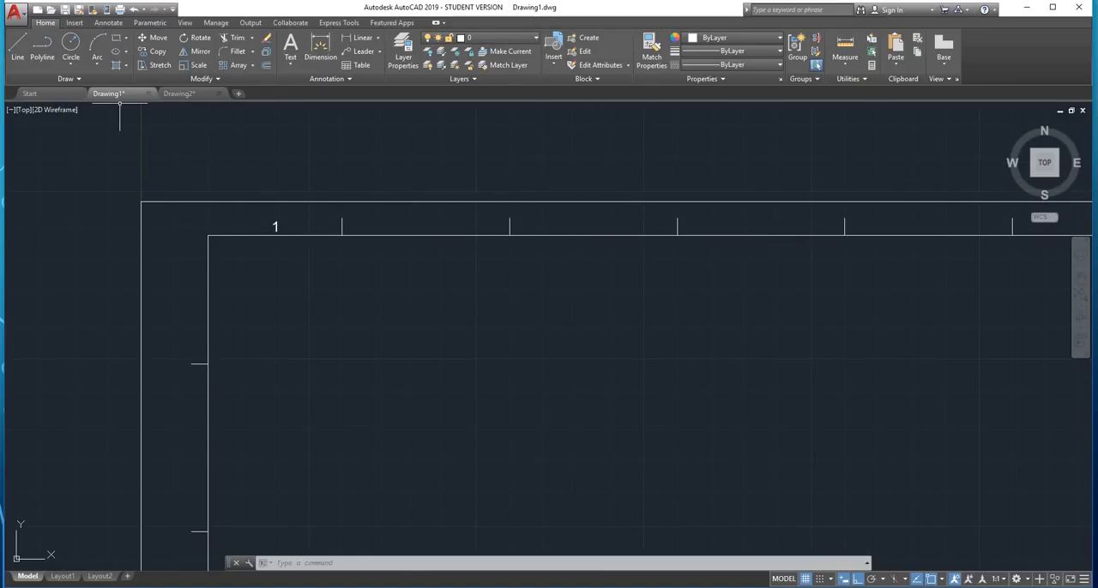
pyautogui.click(290, 63)
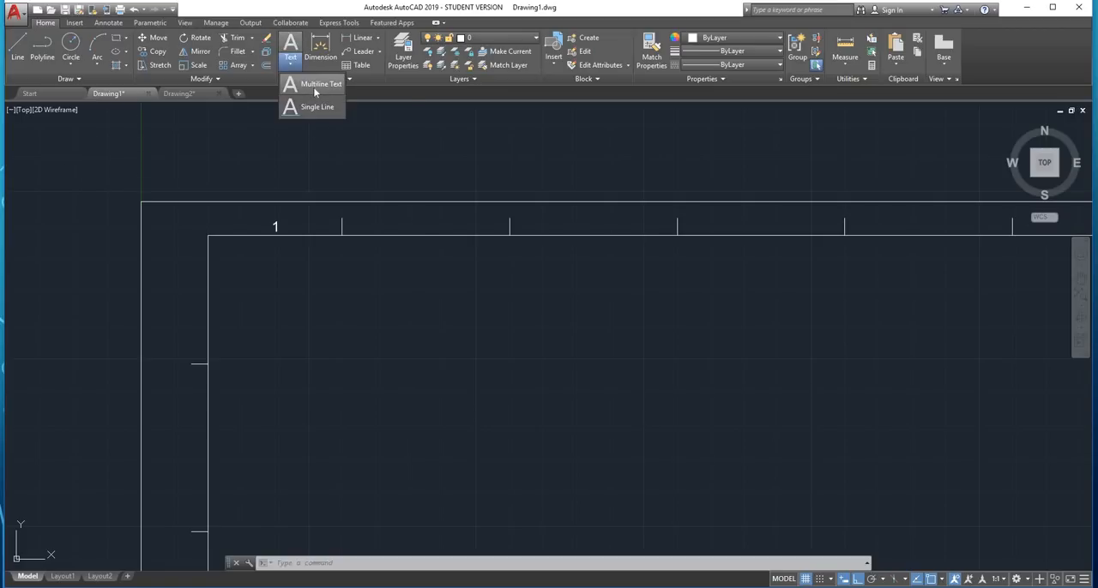
pyautogui.click(315, 85)
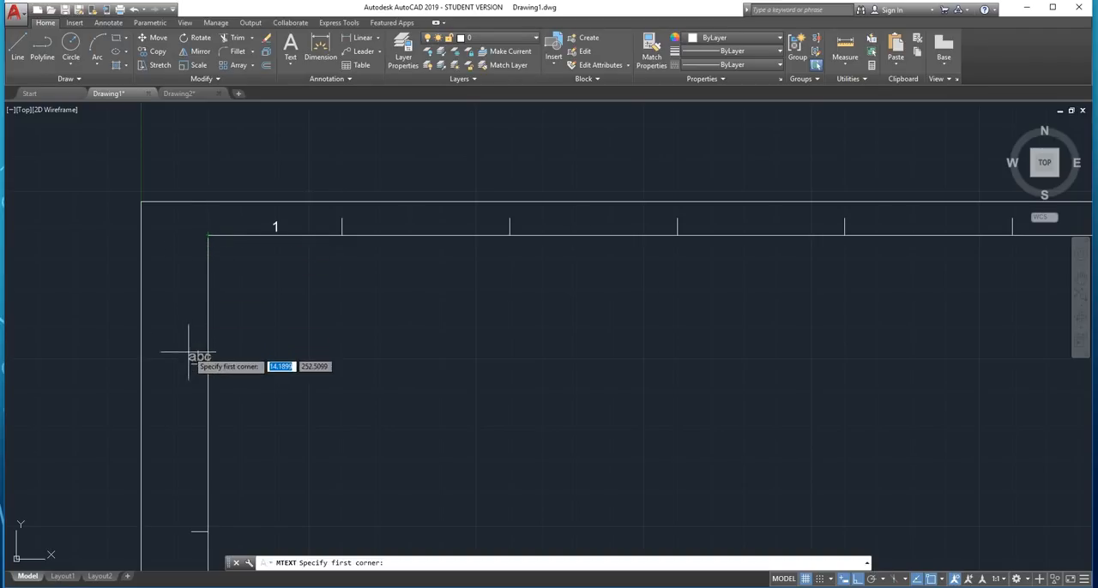
pyautogui.click(190, 237)
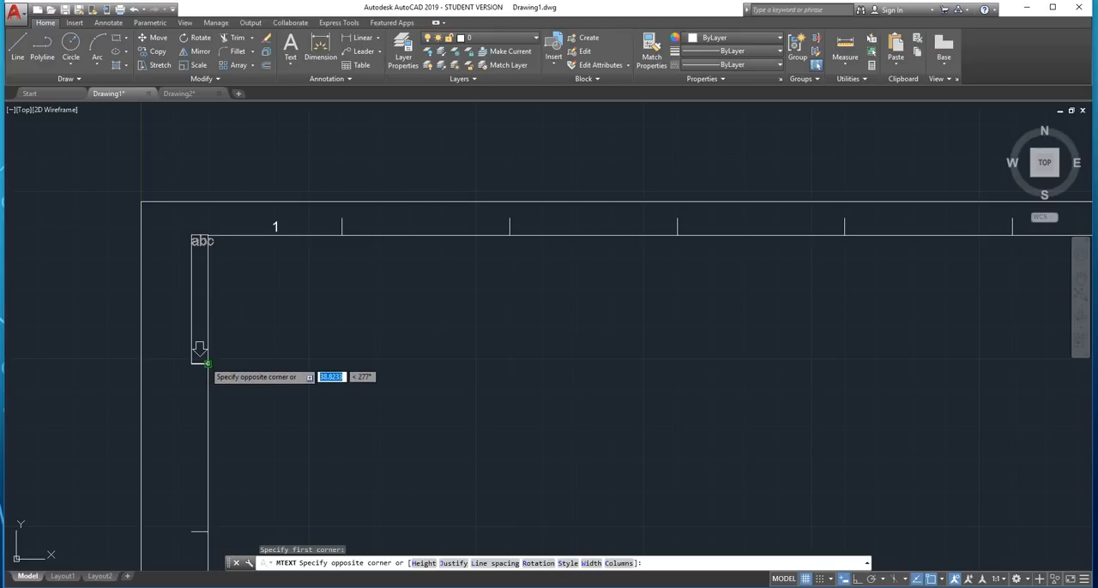
pyautogui.click(208, 362)
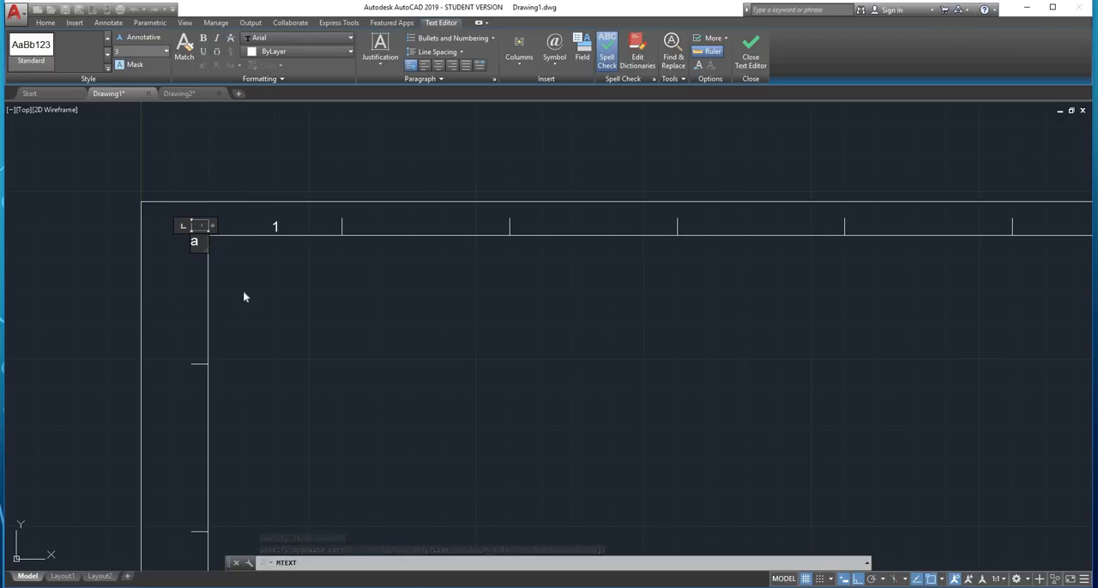
pyautogui.write('A')
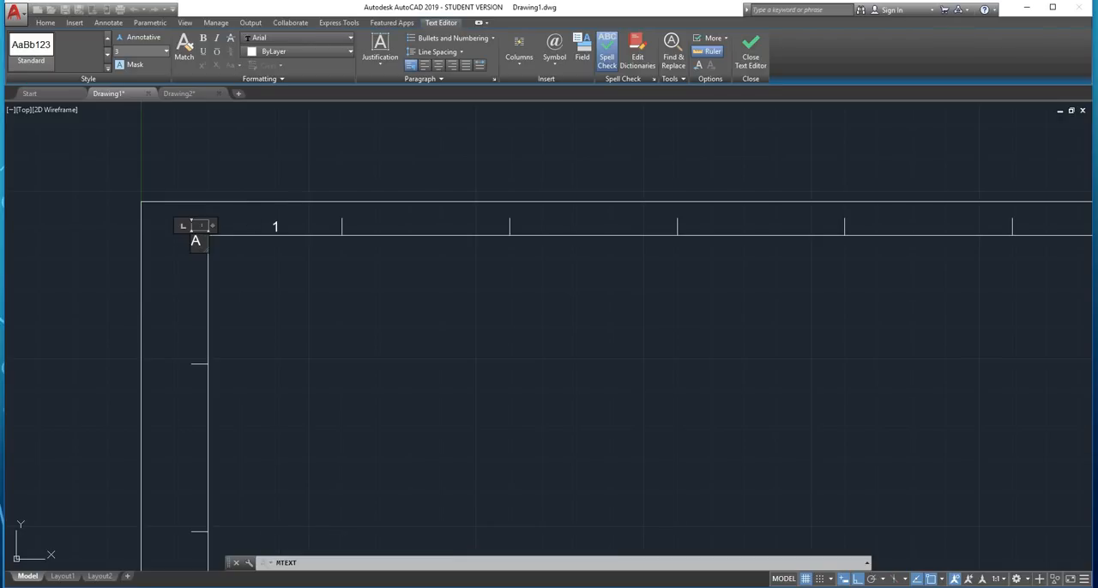
# Set the justification of the "A" label to Middle Center and finish the text
pyautogui.click(381, 55)
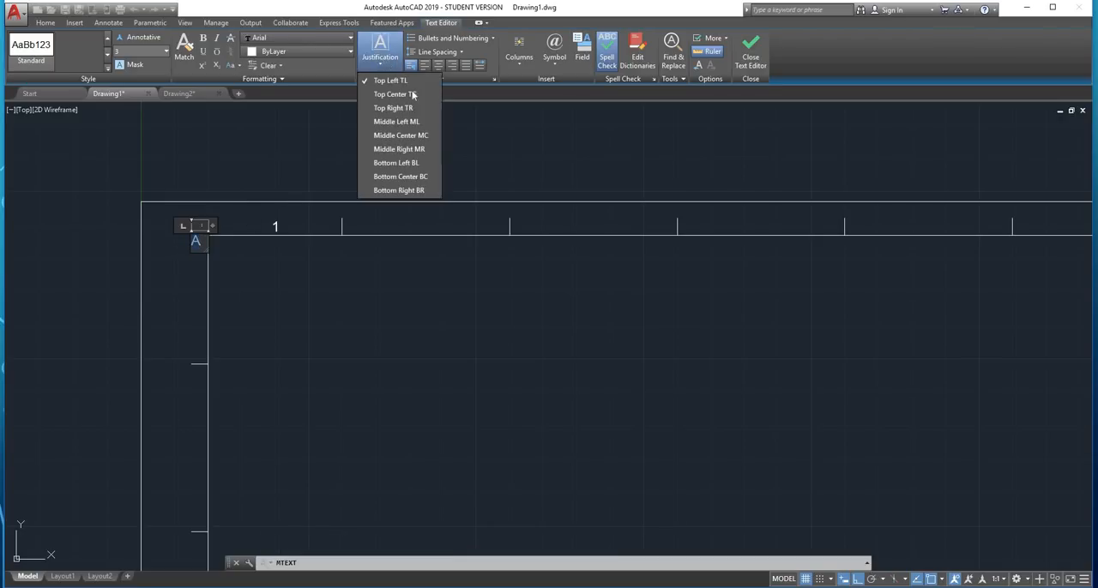
pyautogui.click(409, 137)
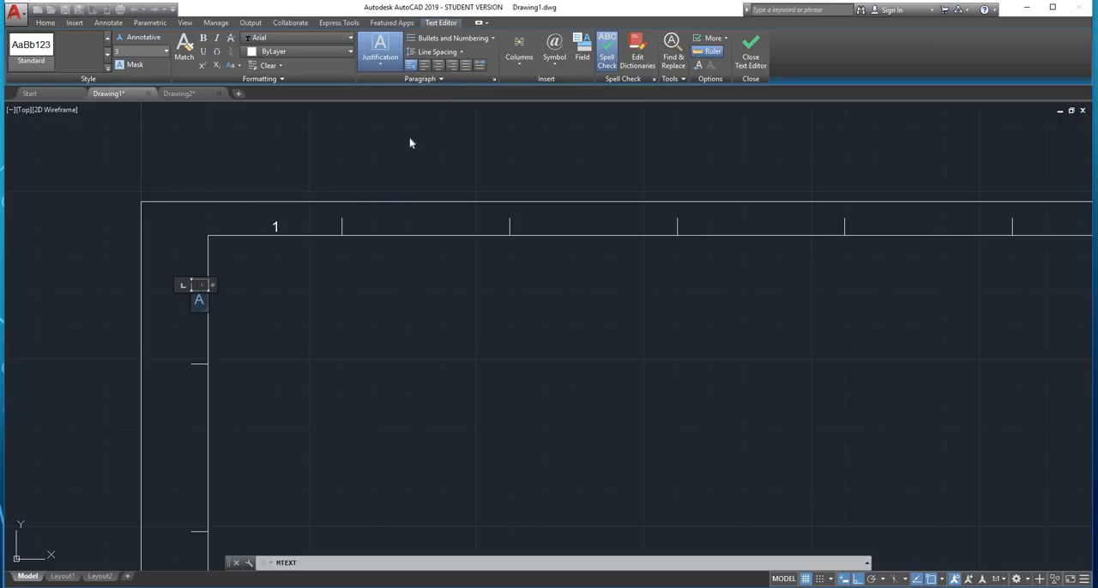
pyautogui.click(283, 340)
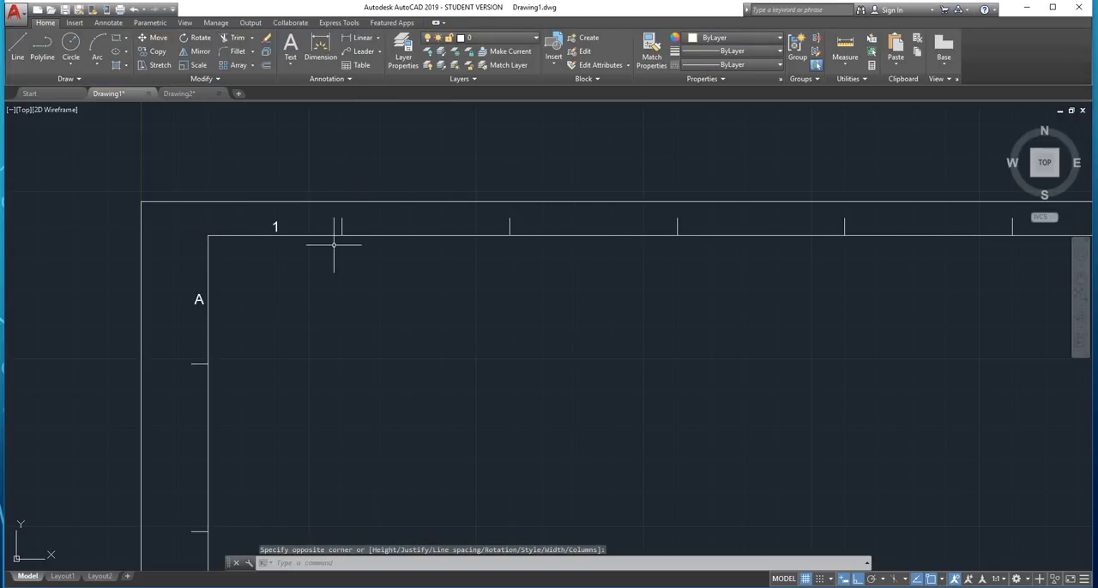
# Try a rectangular array of the "1" label along the upper margin, and undo it
pyautogui.scroll(-6, 335, 244)
pyautogui.scroll(4, 333, 236)
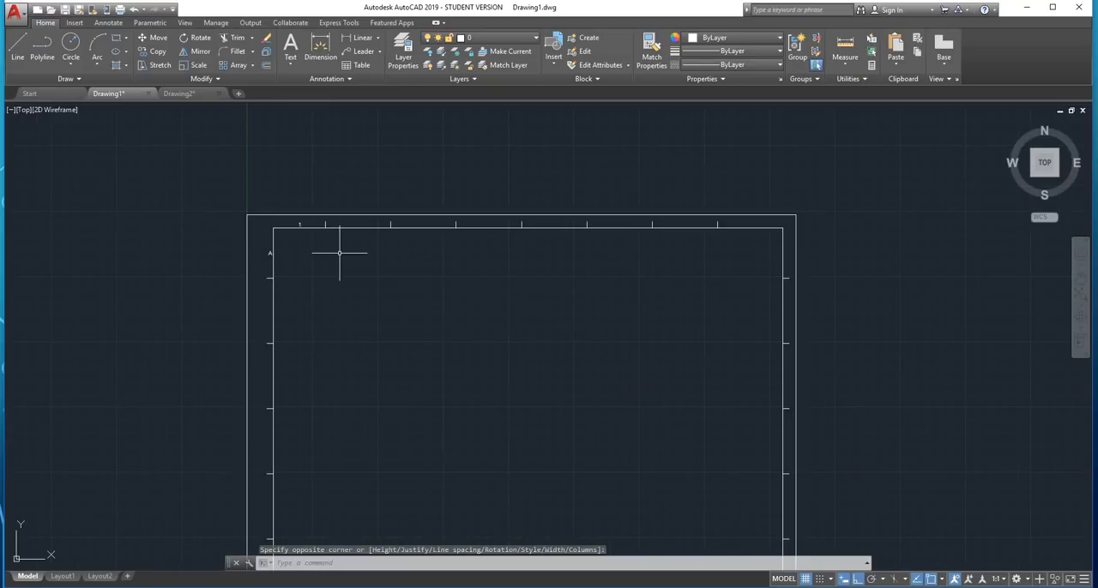
pyautogui.scroll(3, 275, 253)
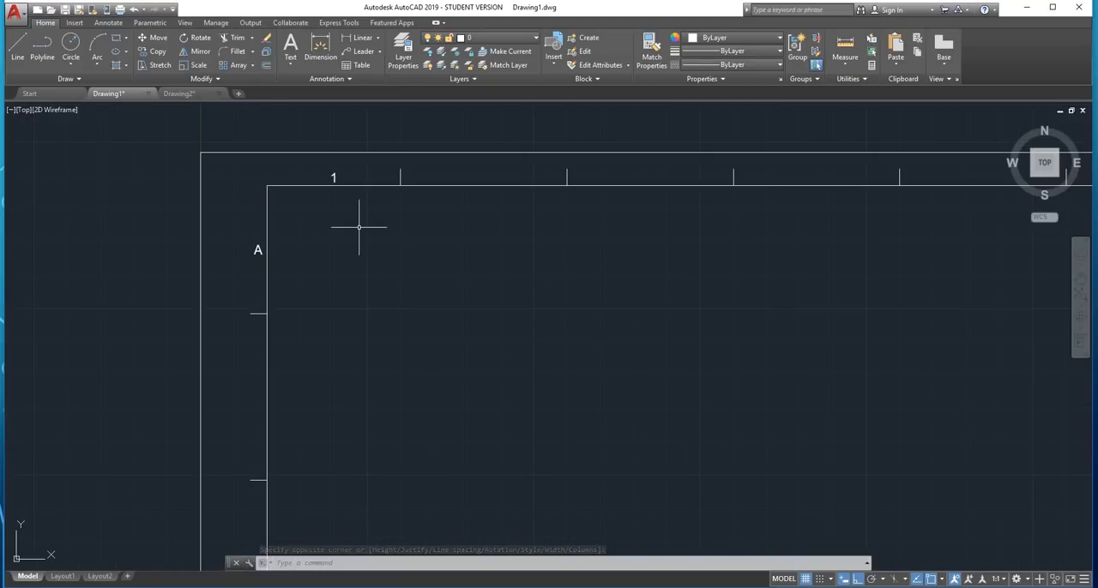
pyautogui.moveTo(409, 255)
pyautogui.mouseDown(button='middle')
pyautogui.moveTo(356, 288)
pyautogui.moveTo(331, 328)
pyautogui.mouseUp(button='middle')
pyautogui.scroll(2, 249, 252)
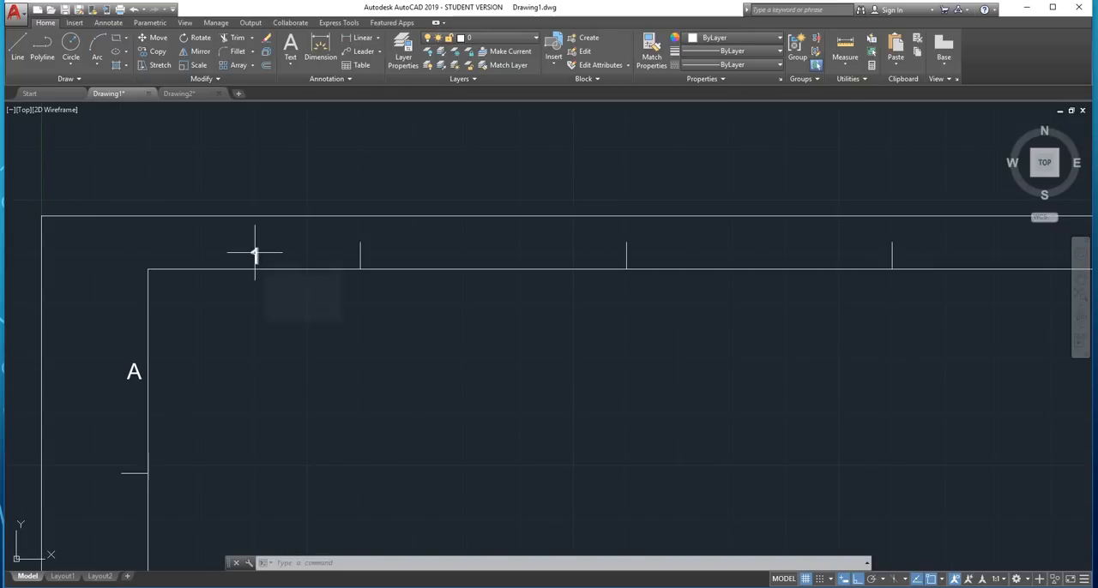
pyautogui.click(255, 254)
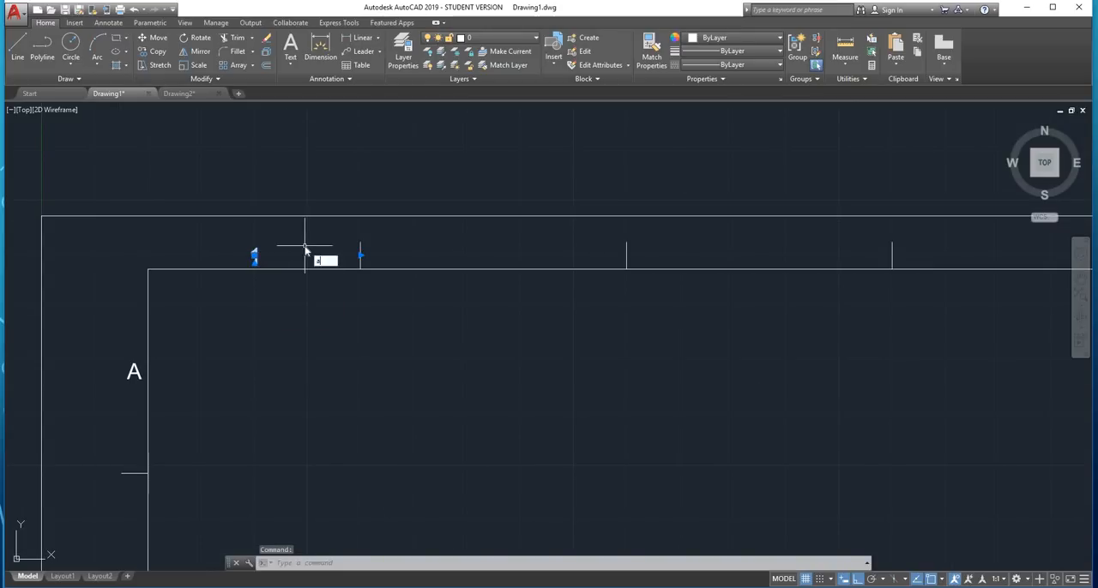
pyautogui.write('r')
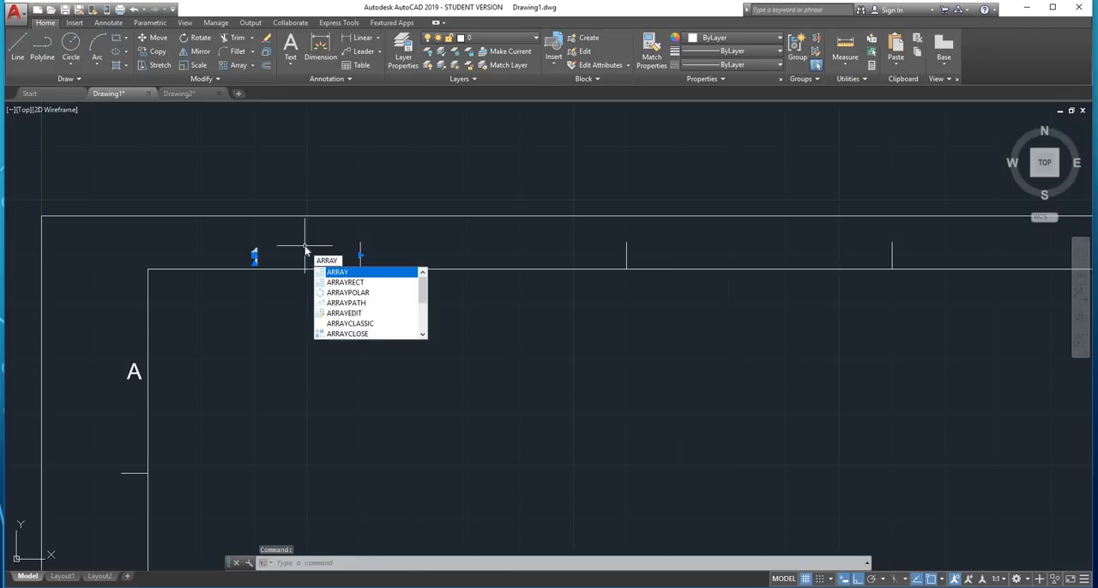
pyautogui.press('Return')
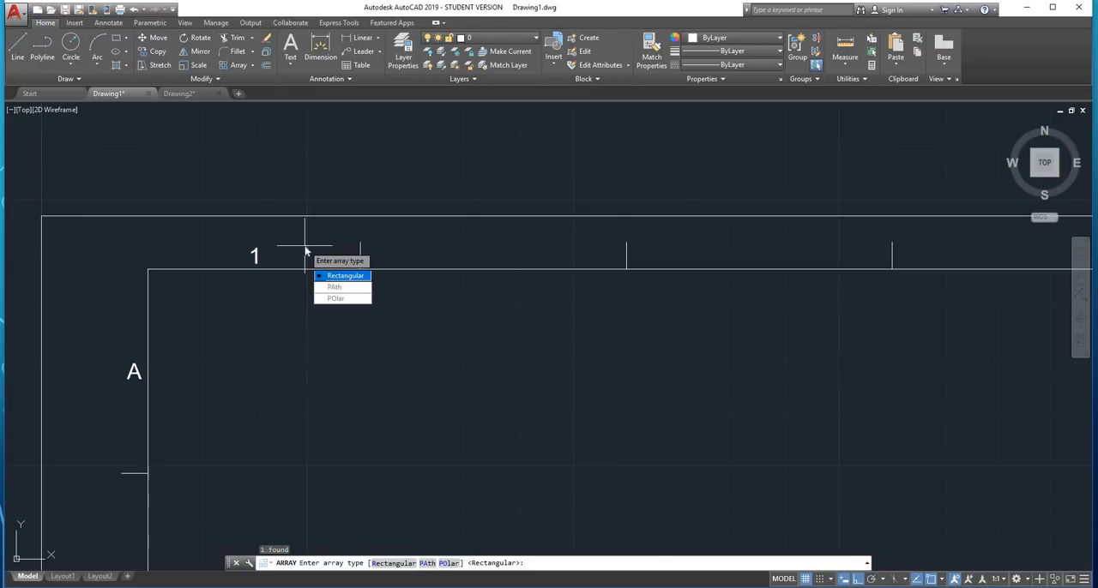
pyautogui.write('r')
pyautogui.press('Return')
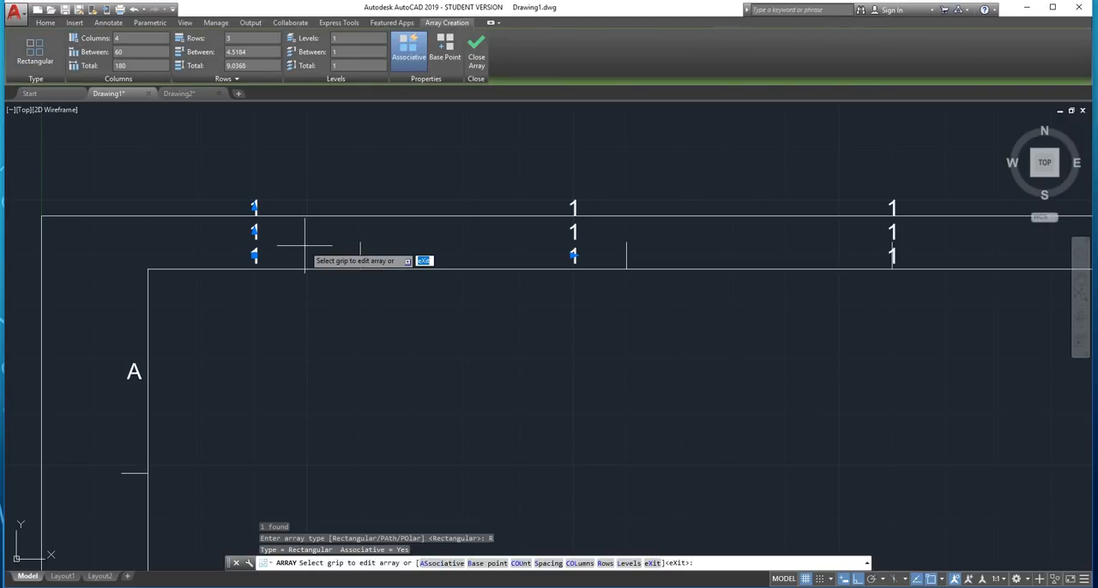
pyautogui.press('Escape')
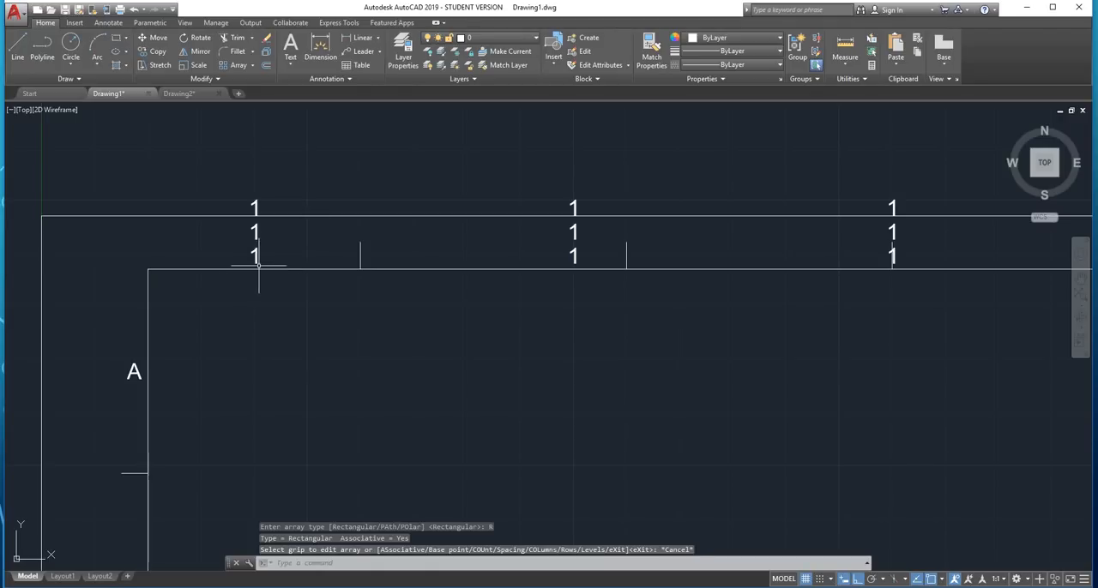
pyautogui.hotkey('ctrl', 'z')
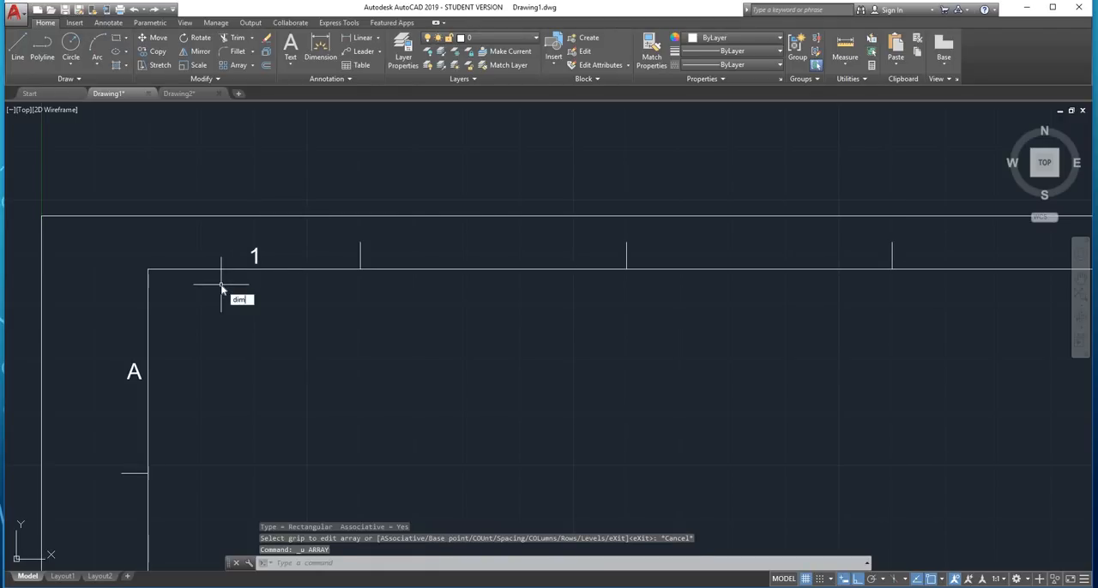
# Measure the widths of the first two zones along the upper margin with the DIM command, without placing dimensions
pyautogui.press('Return')
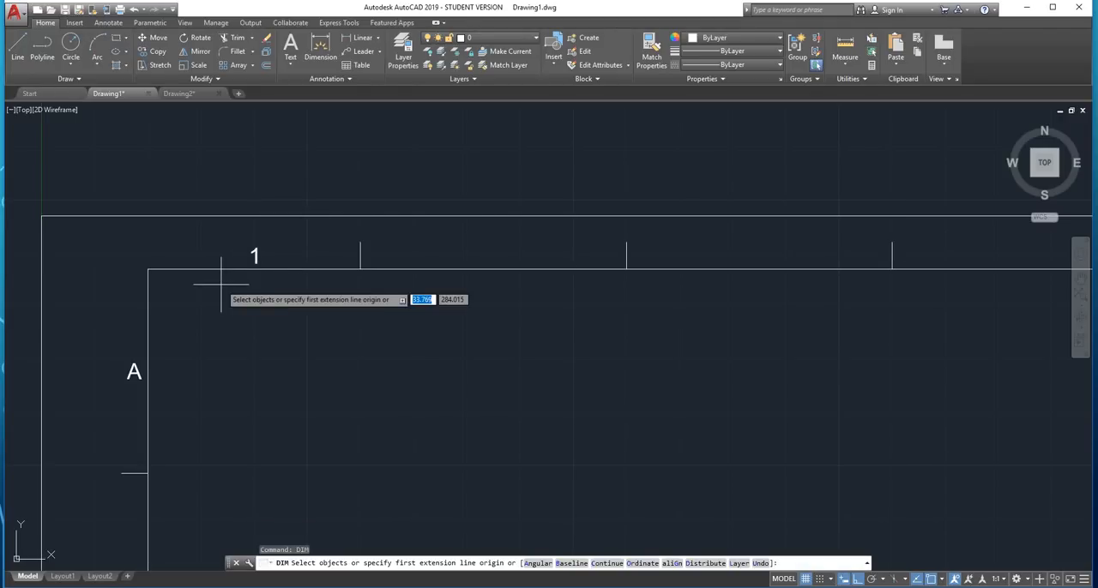
pyautogui.click(150, 270)
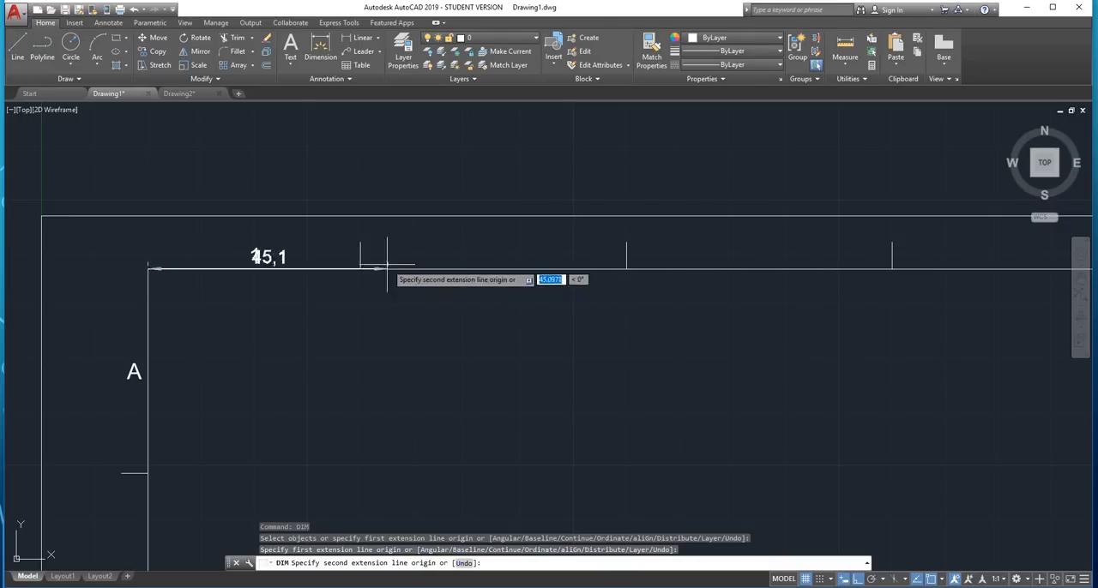
pyautogui.click(362, 254)
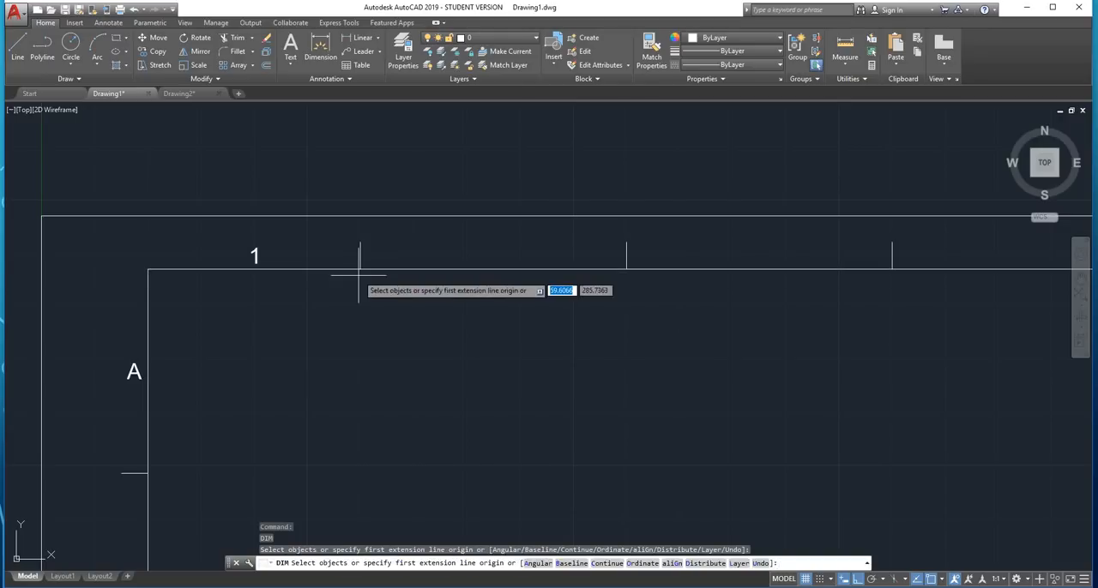
pyautogui.click(375, 269)
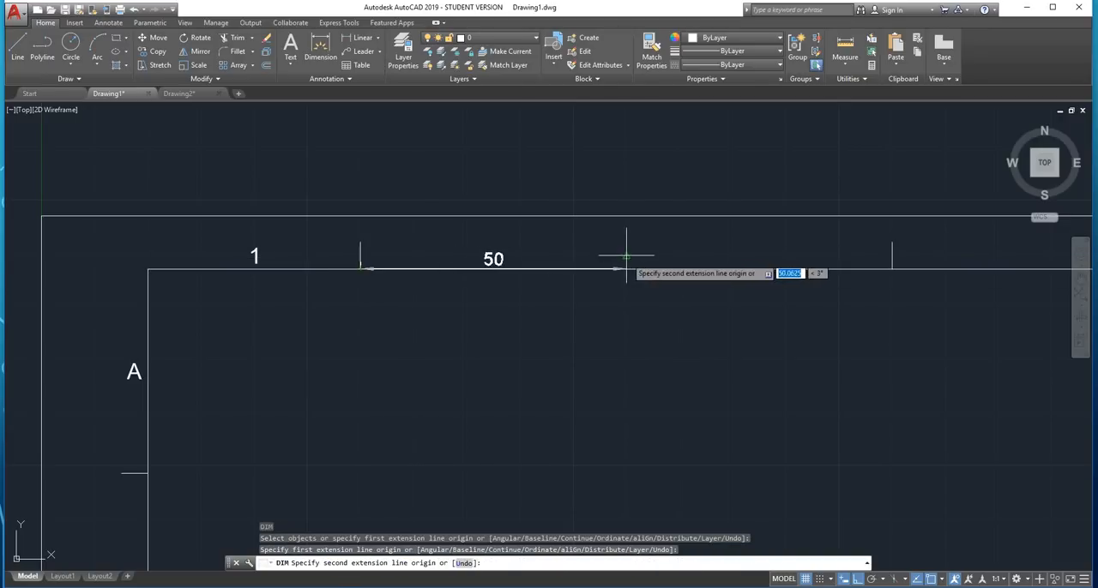
pyautogui.press('Escape')
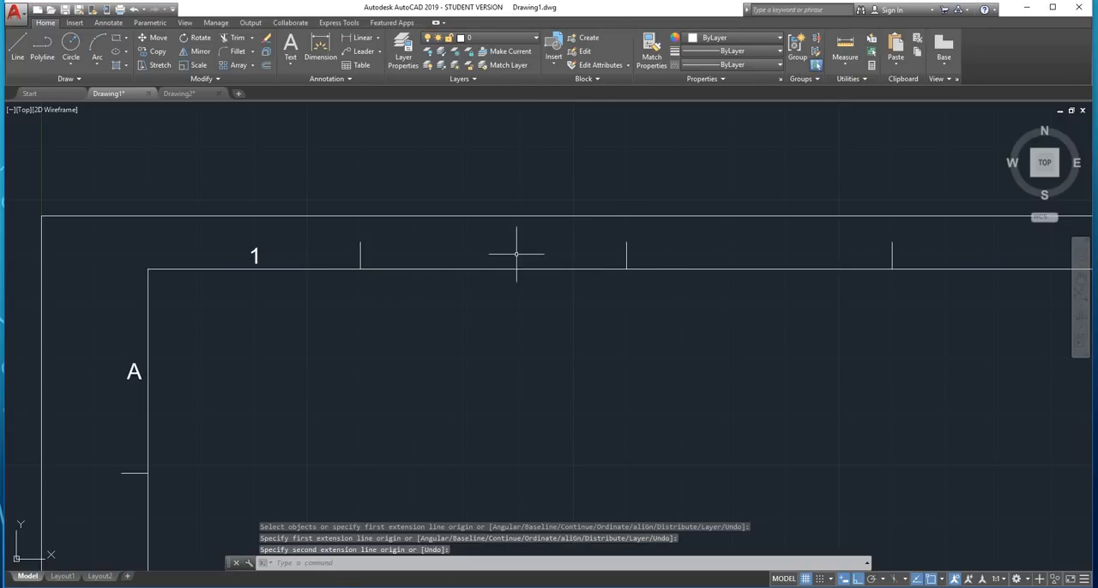
# Measure the height of the first left-margin zone, from the inner border's upper corner to the first side tick, without placing a dimension
pyautogui.scroll(-2, 609, 265)
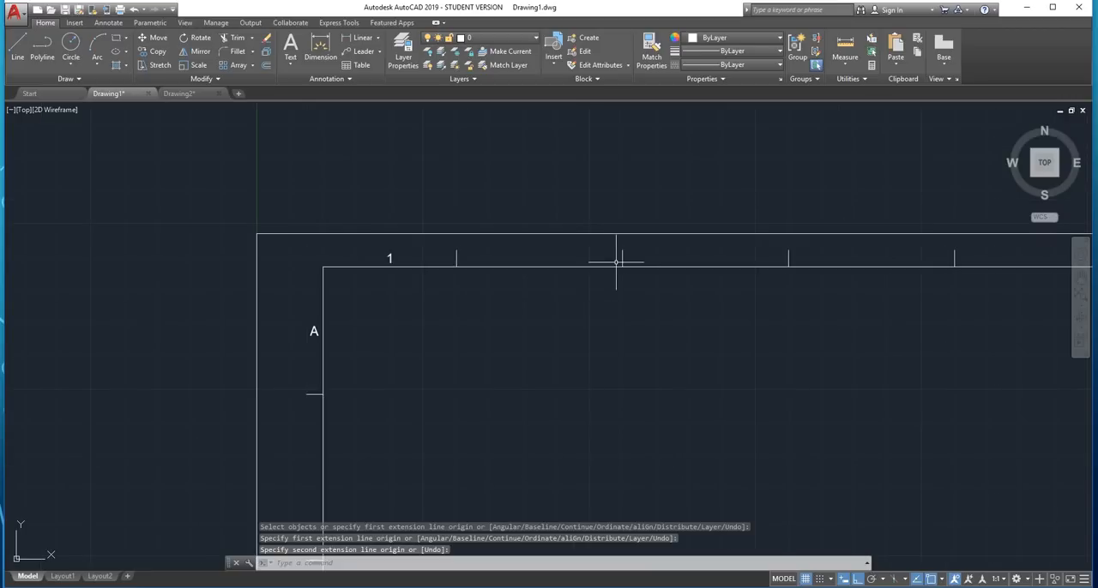
pyautogui.scroll(4, 258, 275)
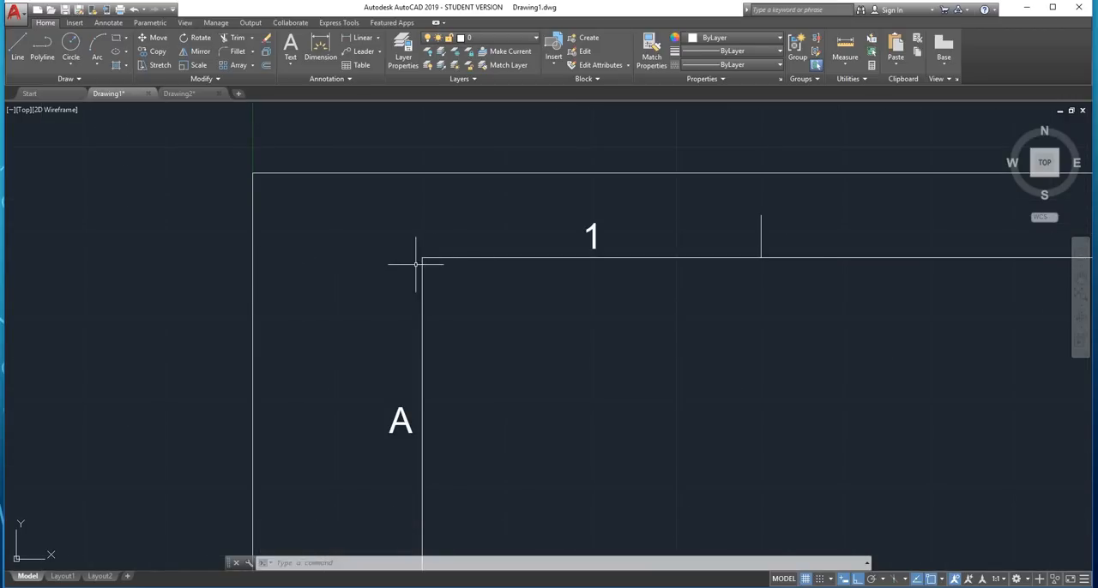
pyautogui.scroll(-10, 421, 265)
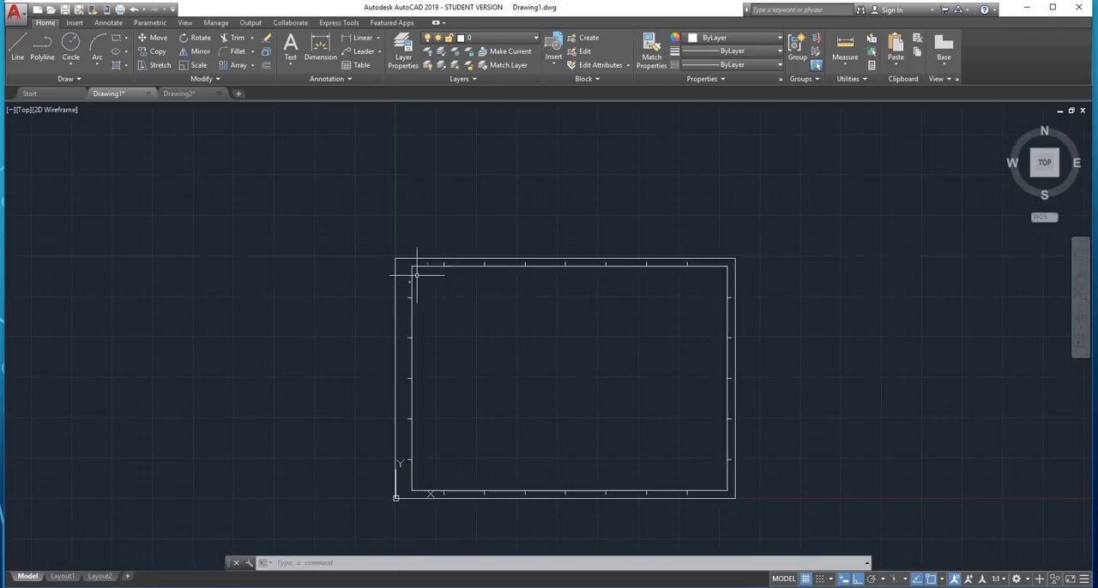
pyautogui.scroll(8, 412, 274)
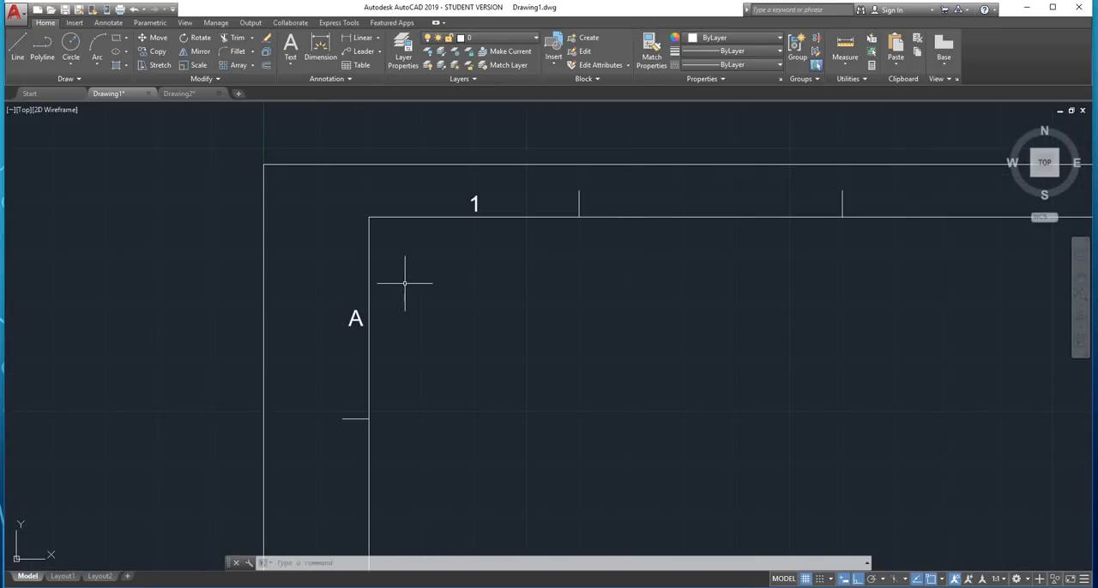
pyautogui.scroll(-2, 395, 293)
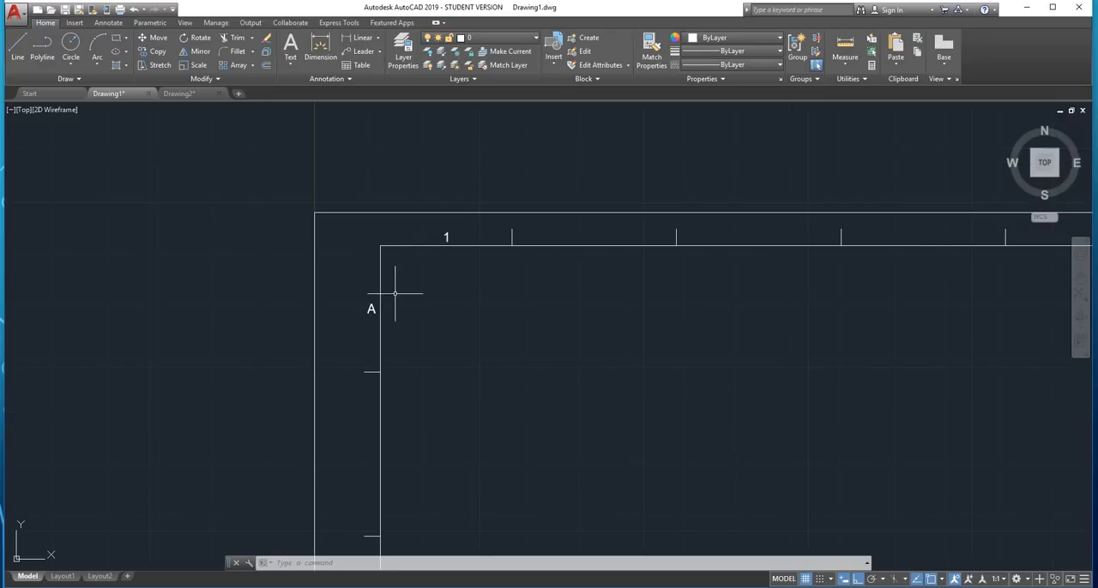
pyautogui.scroll(2, 377, 314)
pyautogui.write('m')
pyautogui.press('Return')
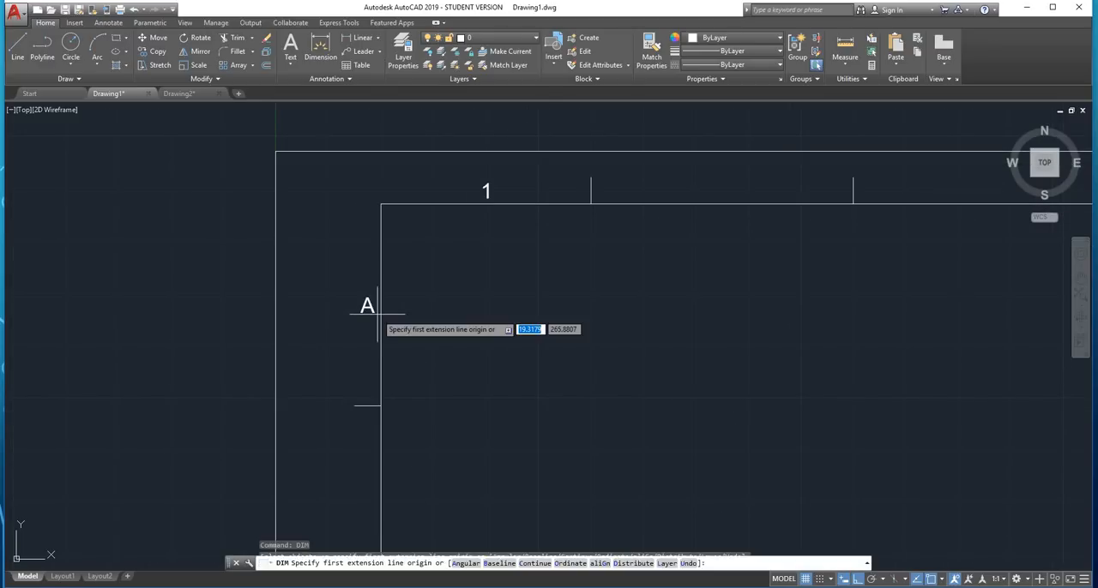
pyautogui.click(381, 204)
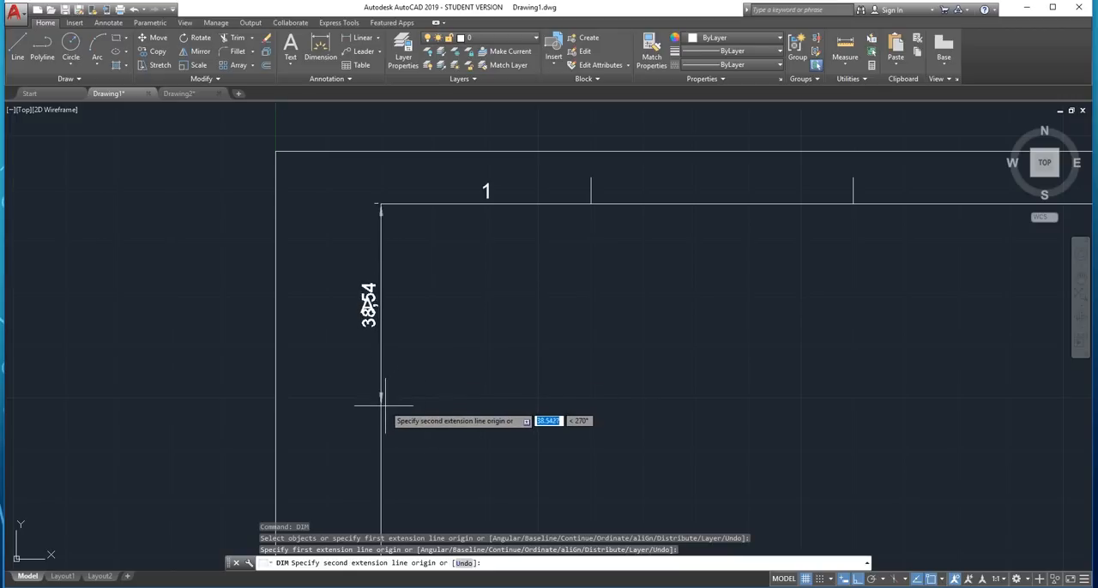
pyautogui.scroll(4, 379, 405)
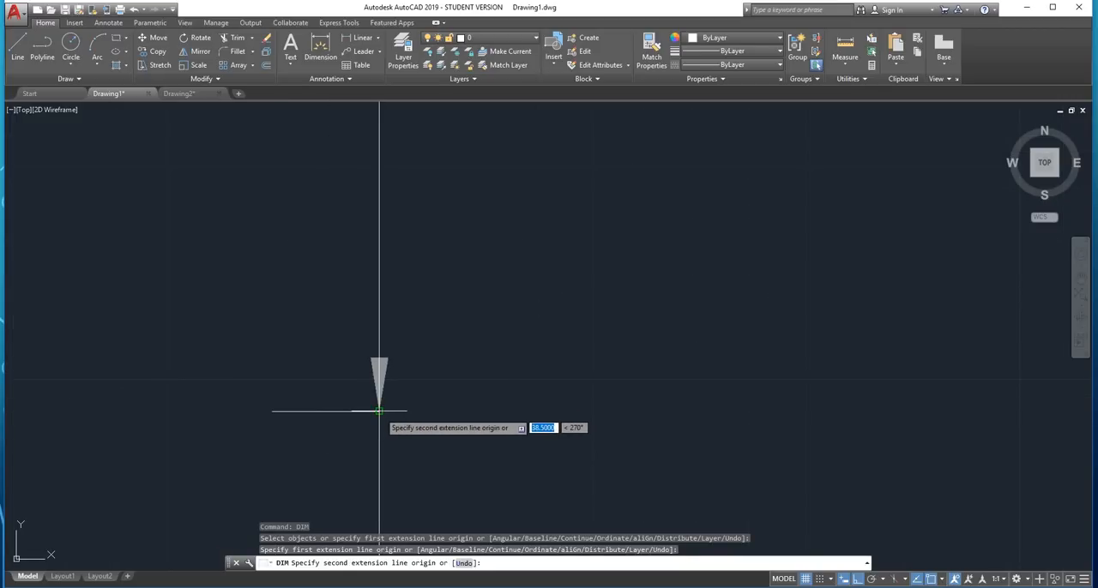
pyautogui.press('Escape')
# Measure the distance between the first and second side ticks on the left margin without placing a dimension
pyautogui.scroll(-6, 428, 347)
pyautogui.moveTo(458, 372); pyautogui.dragTo(464, 305, button='middle')
pyautogui.scroll(3, 464, 305)
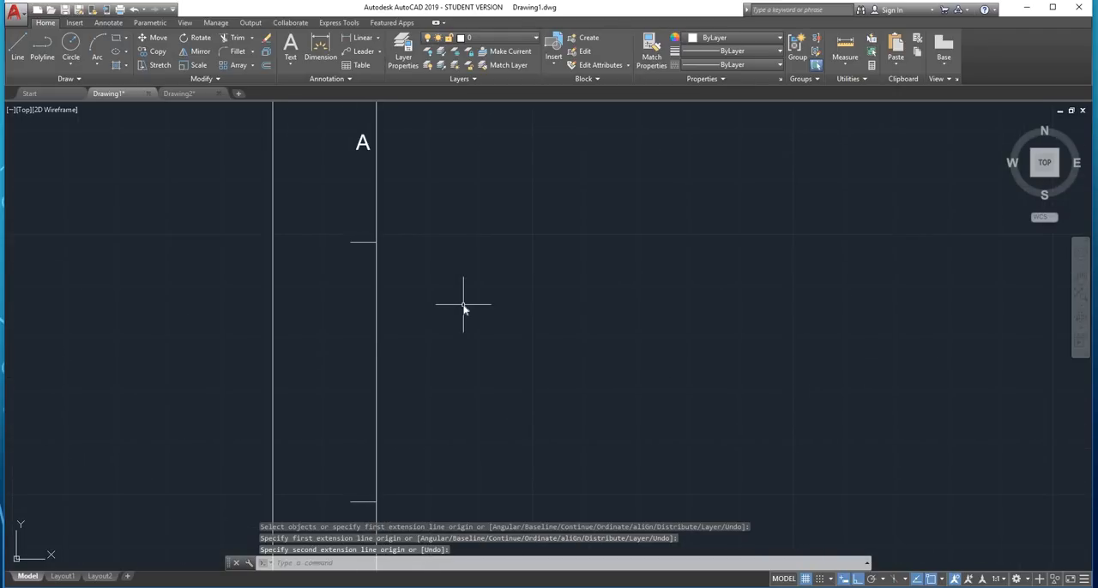
pyautogui.press('Return')
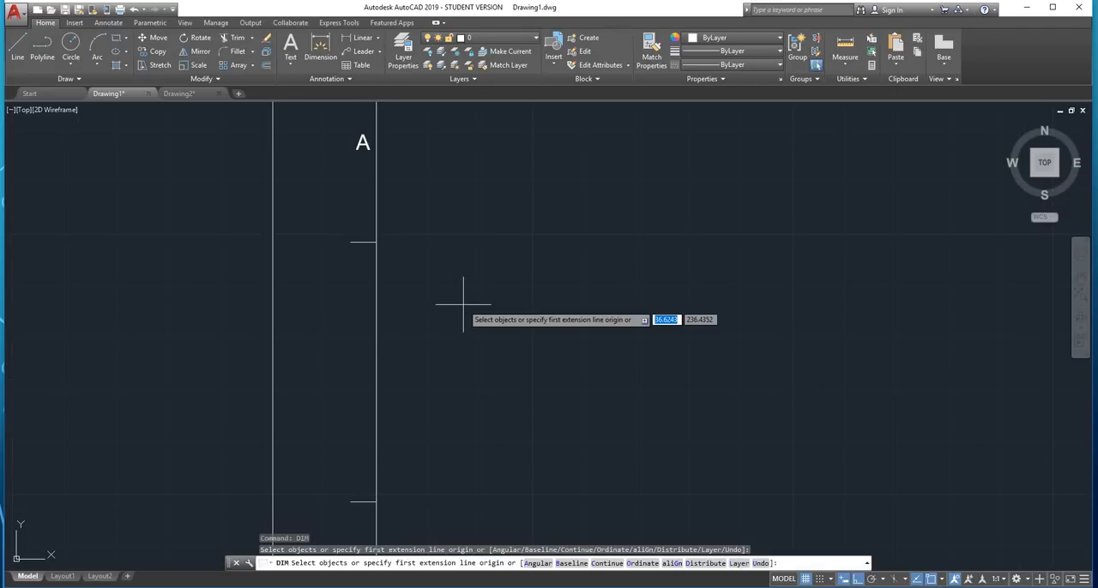
pyautogui.click(377, 242)
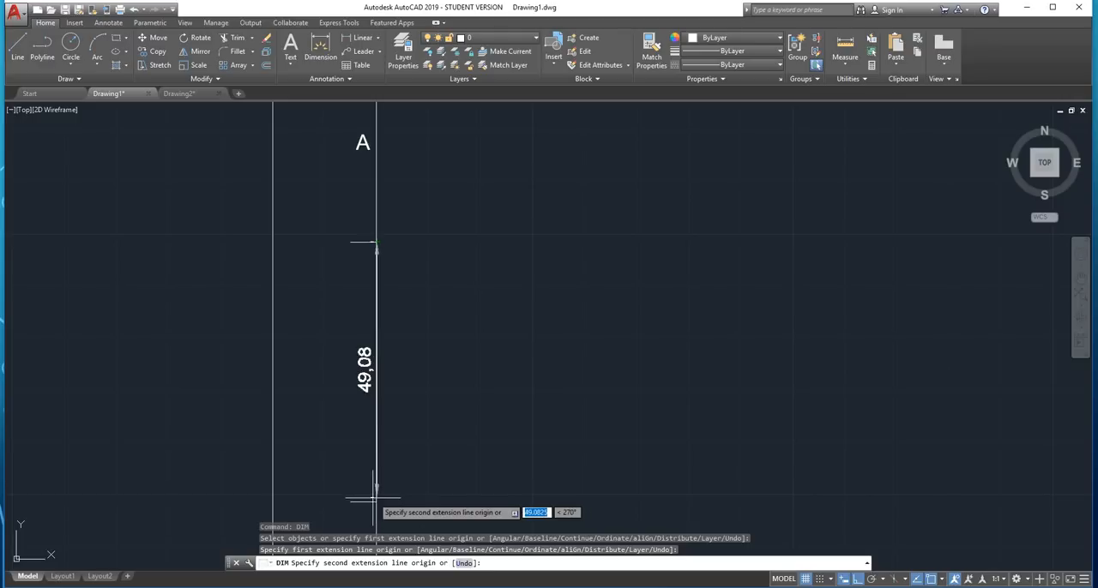
pyautogui.press('Escape')
pyautogui.scroll(-6, 447, 380)
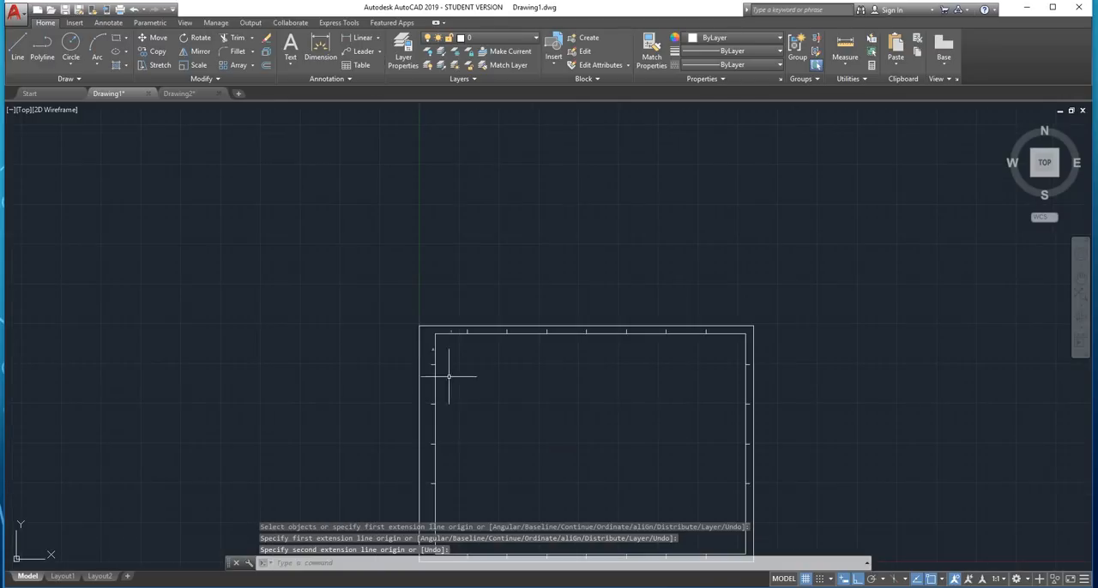
# Examine the division ticks around the sheet and the existing "1" and "A" labels at its upper-left corner
pyautogui.moveTo(450, 433); pyautogui.dragTo(469, 369, button='middle')
pyautogui.scroll(2, 469, 330)
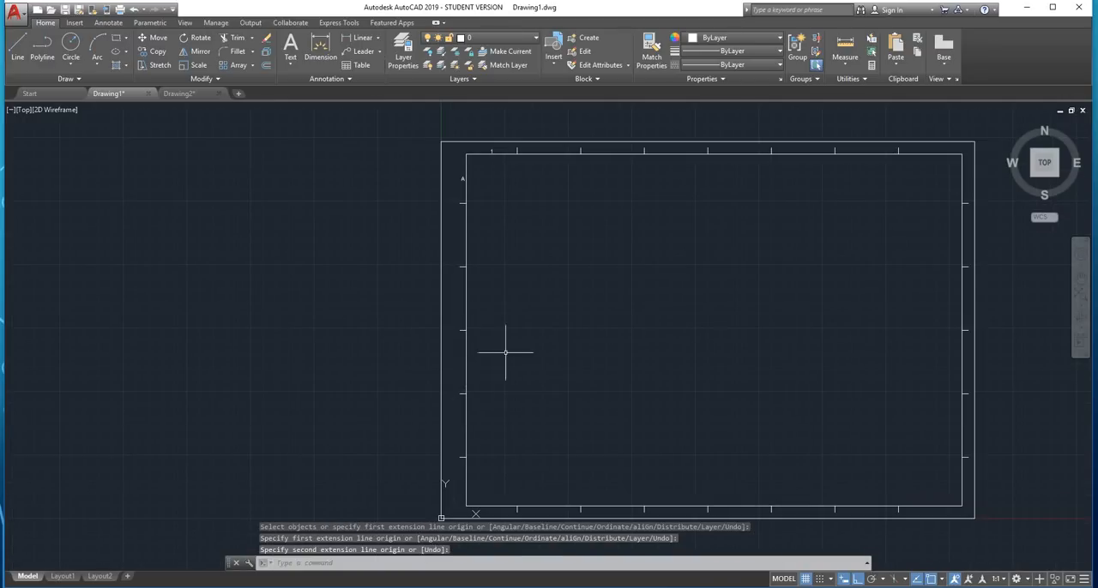
pyautogui.scroll(2, 445, 178)
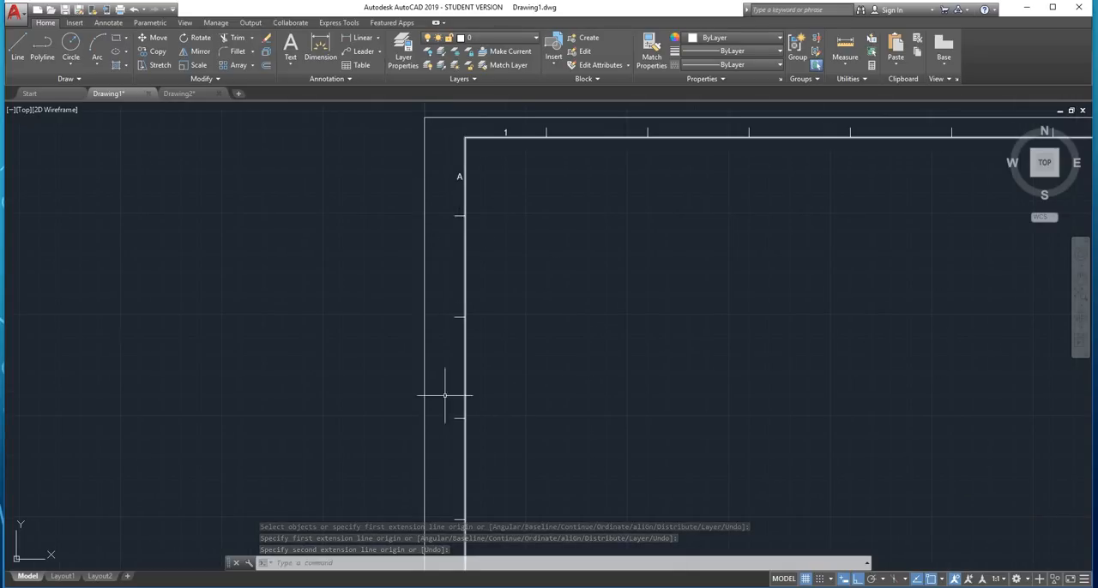
pyautogui.scroll(-4, 480, 343)
pyautogui.scroll(2, 368, 216)
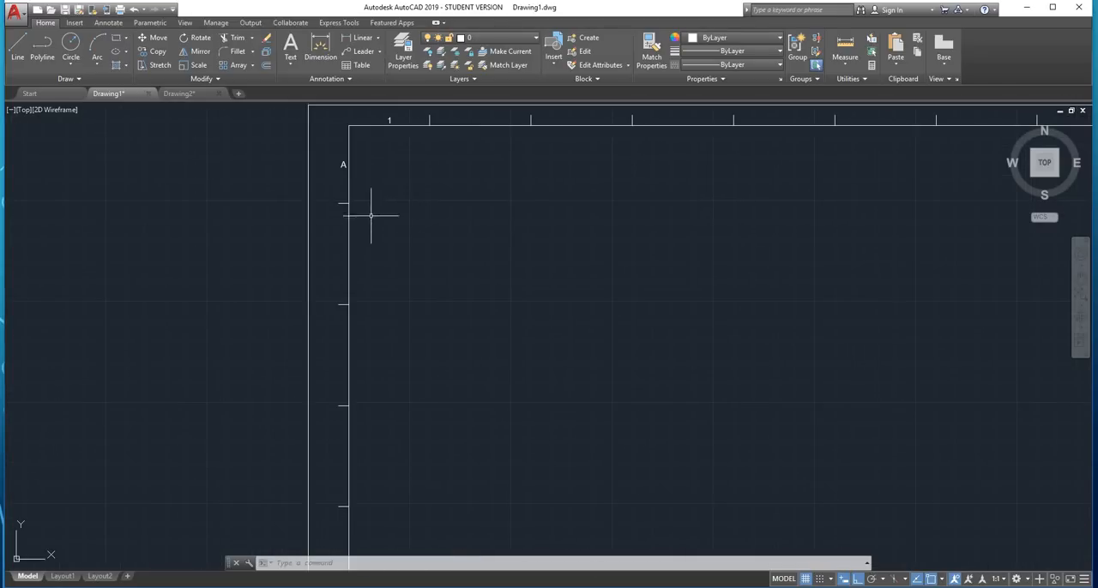
pyautogui.moveTo(404, 171)
pyautogui.mouseDown(button='middle')
pyautogui.moveTo(422, 295)
pyautogui.moveTo(443, 295)
pyautogui.moveTo(412, 299)
pyautogui.mouseUp(button='middle')
pyautogui.scroll(3, 409, 273)
pyautogui.scroll(-2, 404, 275)
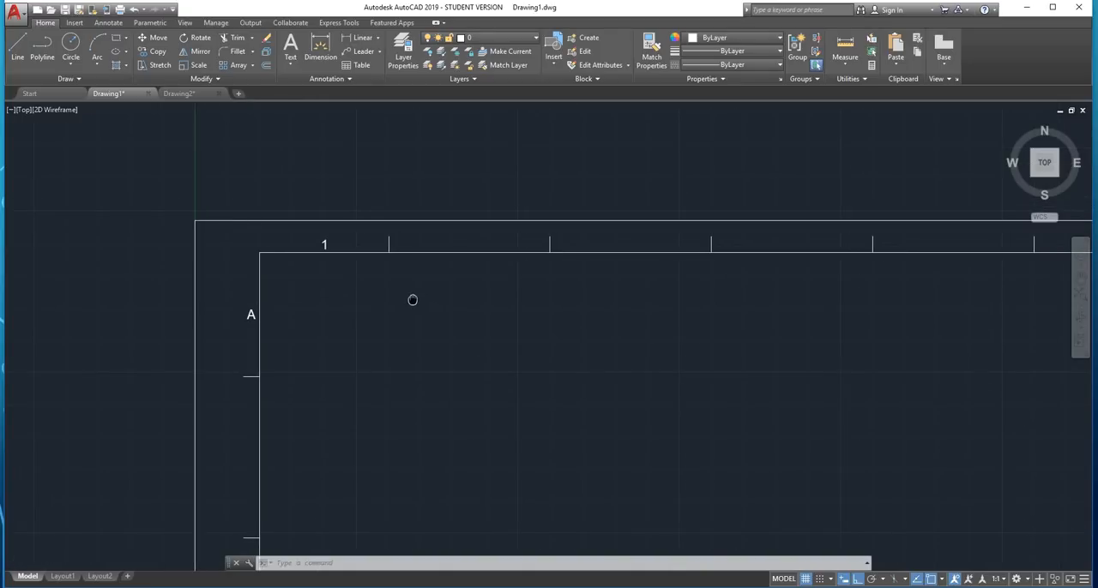
pyautogui.scroll(2, 367, 244)
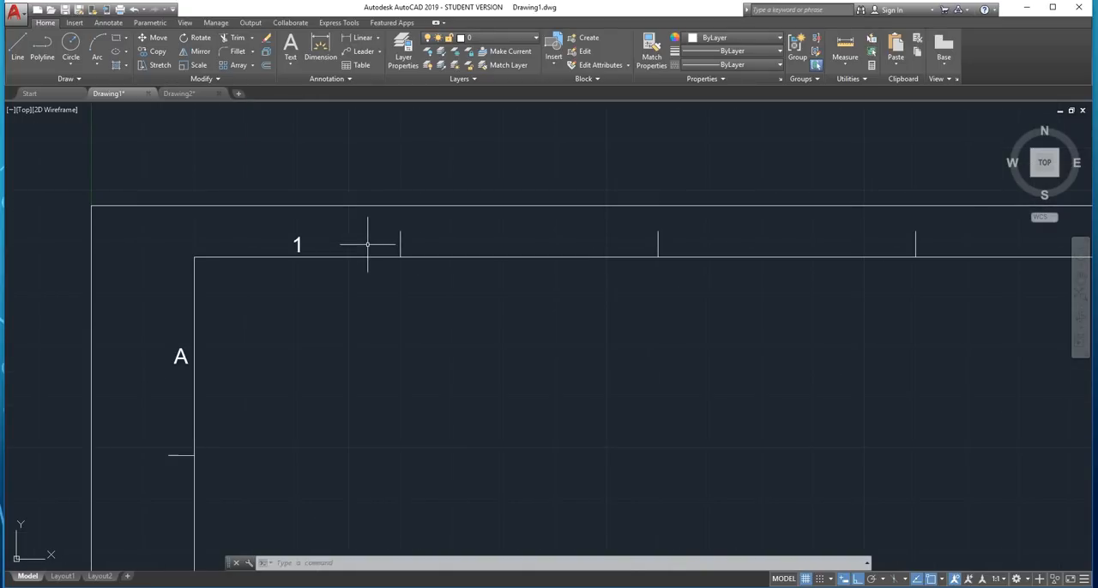
pyautogui.click(291, 252)
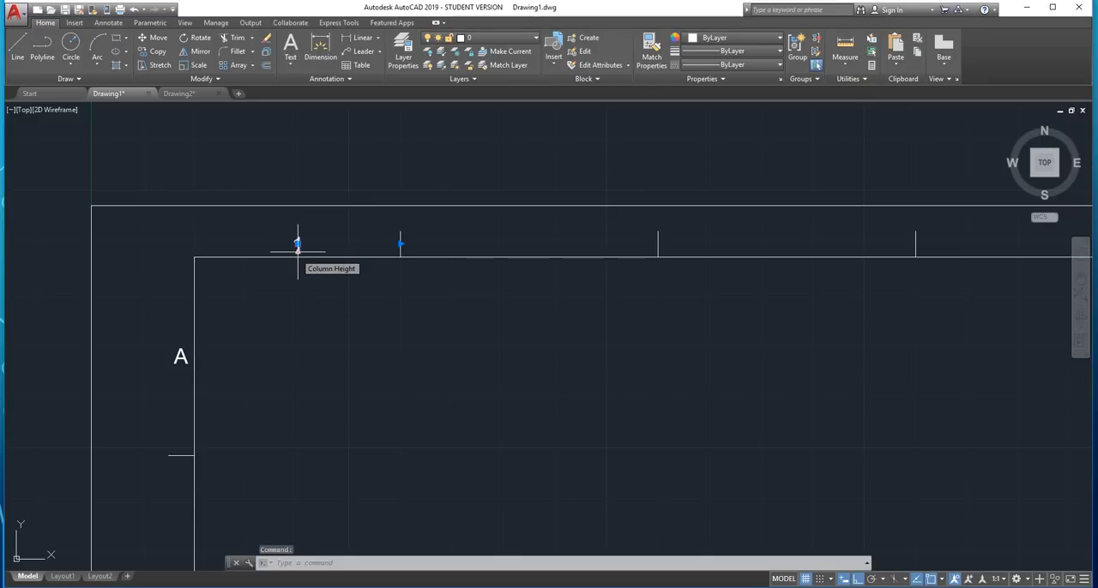
pyautogui.press('Escape')
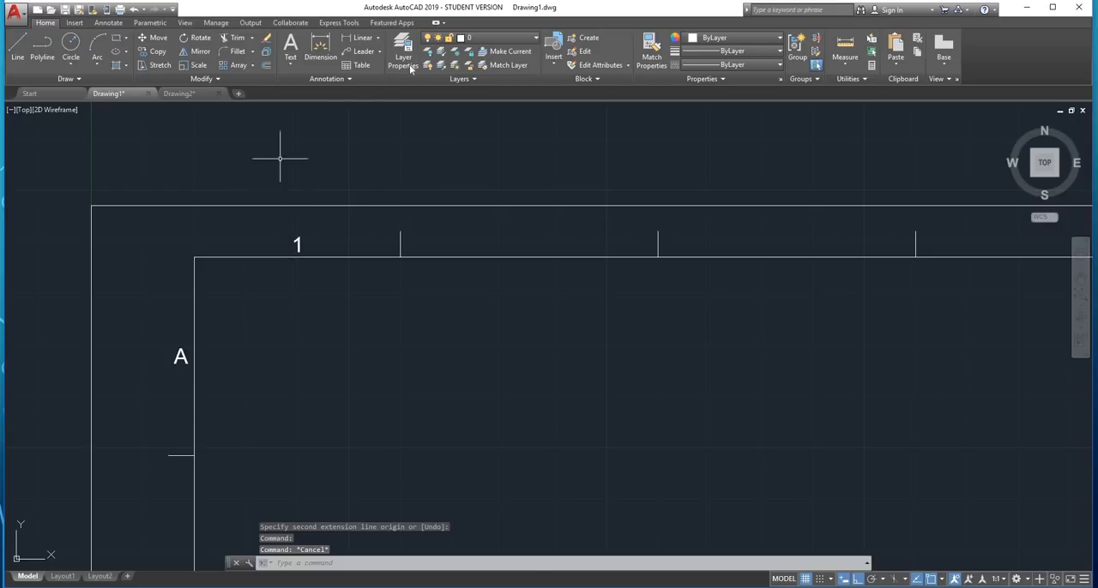
# Create multiline text "2" in the upper margin, spanning from the first to the second division tick
pyautogui.click(291, 60)
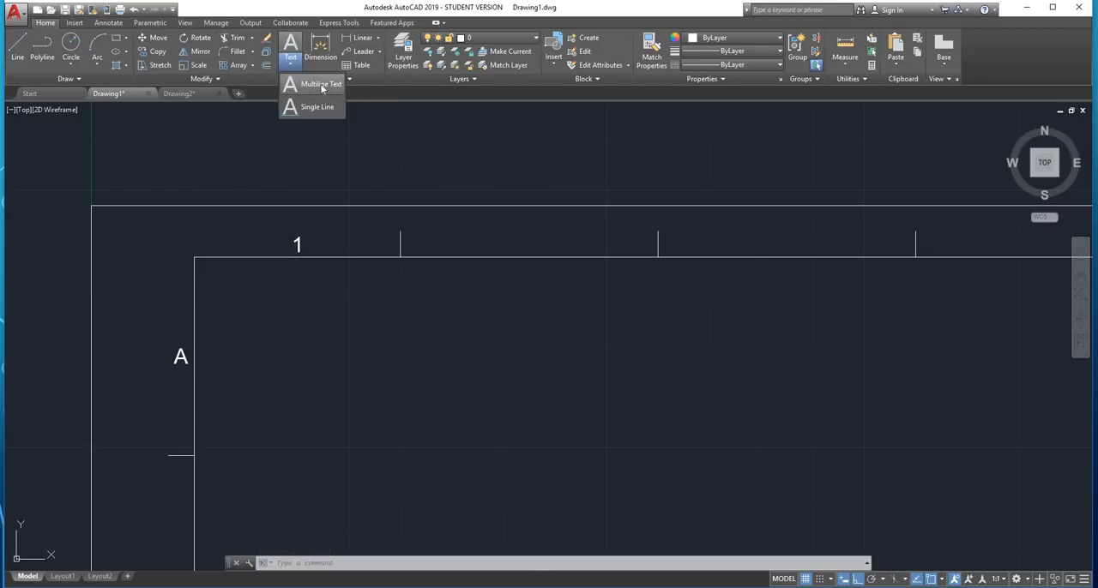
pyautogui.click(321, 84)
pyautogui.click(399, 232)
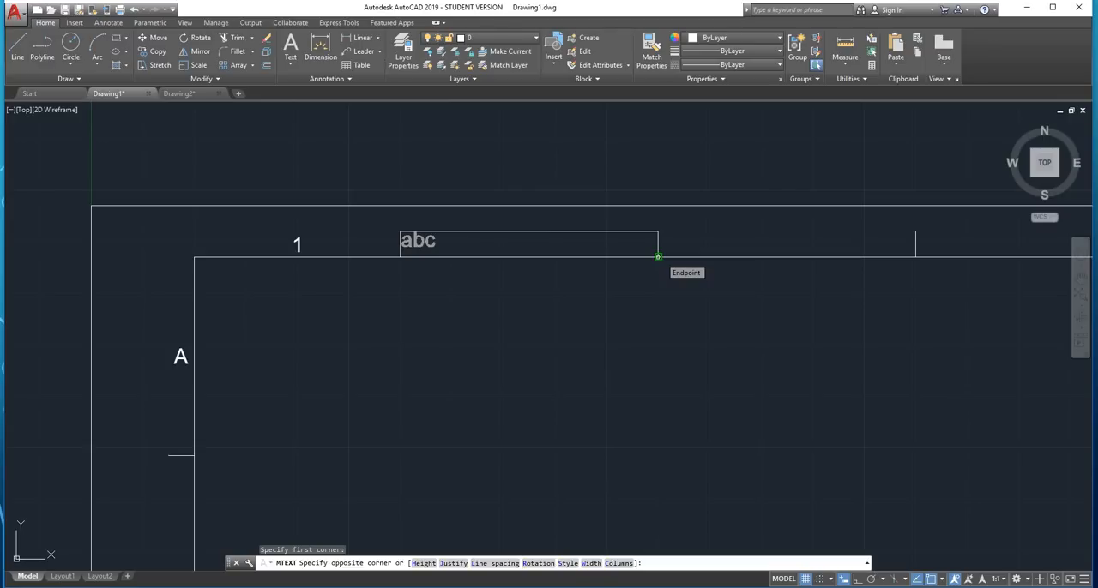
pyautogui.click(661, 263)
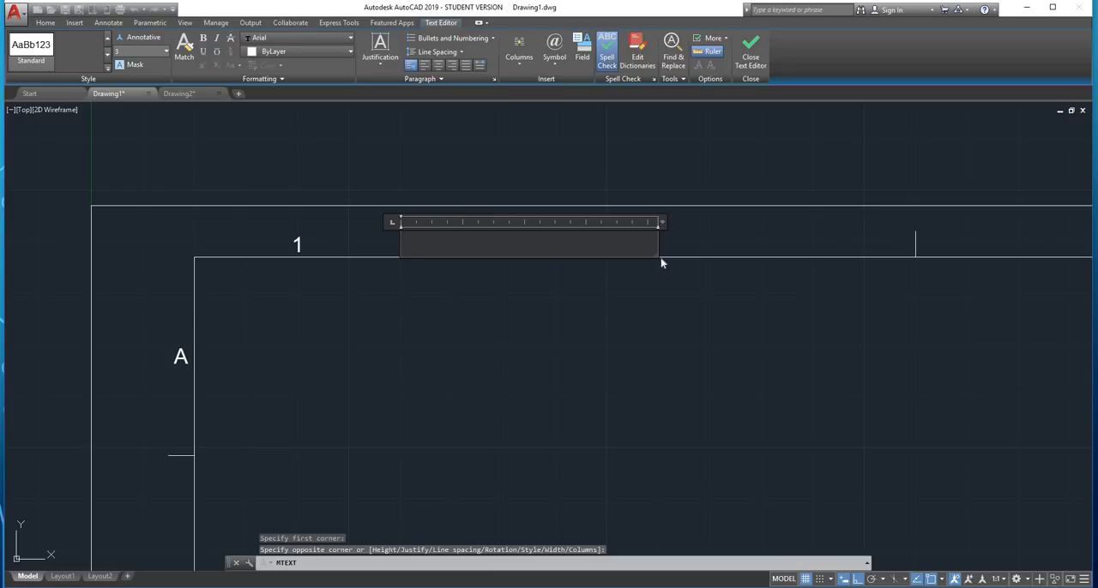
pyautogui.write('2')
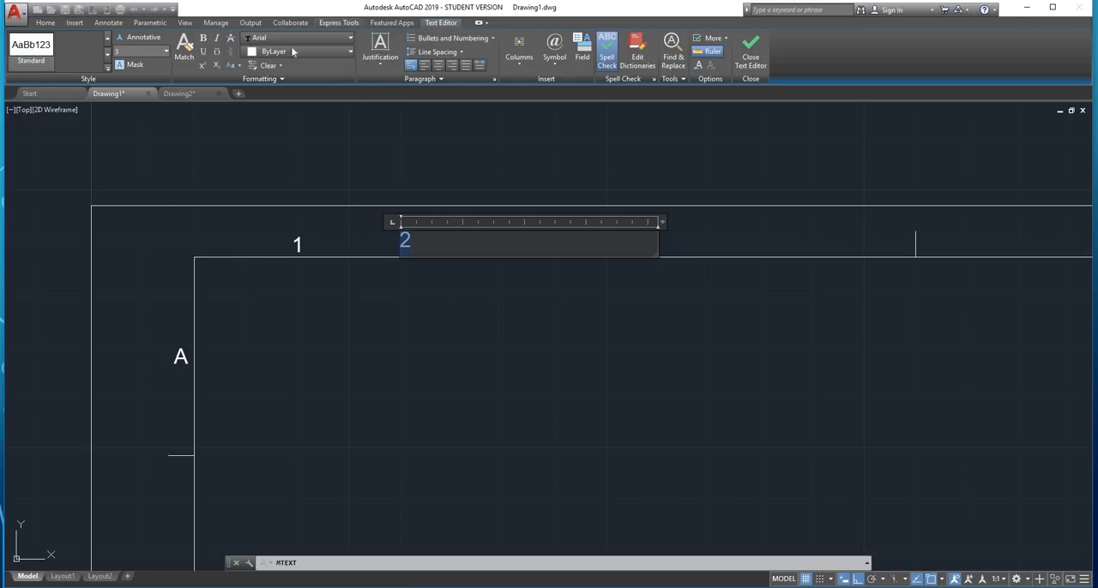
# Set the justification of the "2" label to Middle Center and finish the text
pyautogui.click(380, 50)
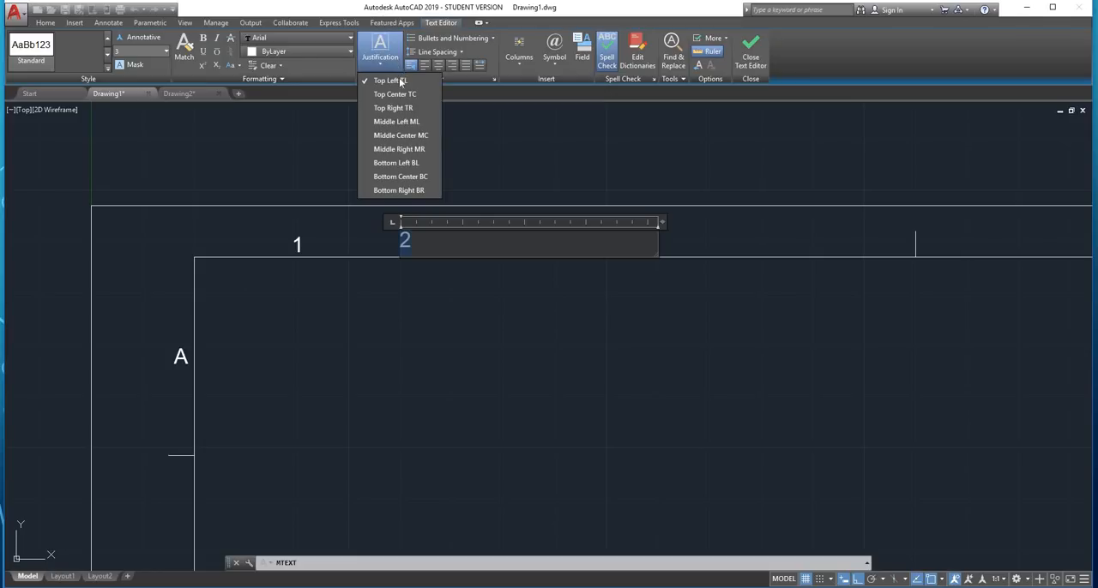
pyautogui.click(414, 135)
pyautogui.click(477, 285)
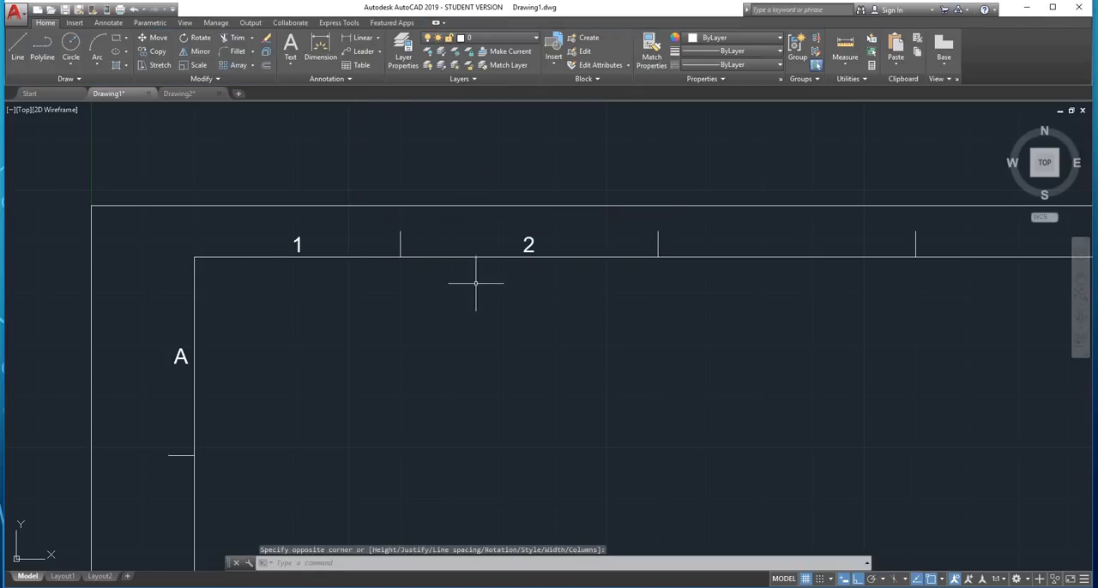
# Create multiline text "B" in the left margin, spanning from the first to the second side division tick
pyautogui.scroll(-2, 458, 261)
pyautogui.scroll(2, 324, 312)
pyautogui.moveTo(321, 318); pyautogui.dragTo(362, 238, button='middle')
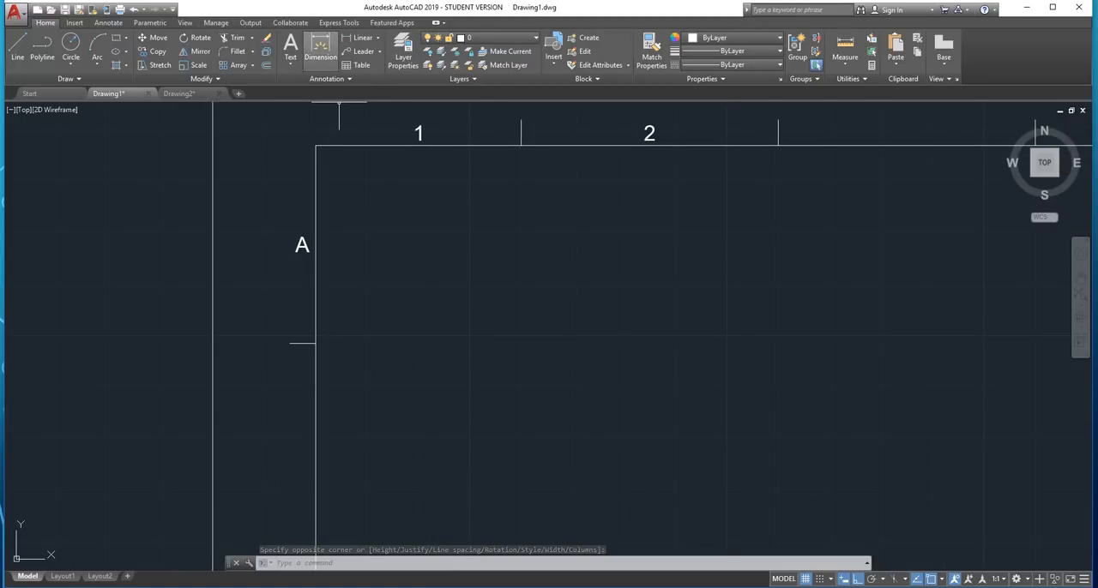
pyautogui.write('mt')
pyautogui.press('Return')
pyautogui.scroll(-3, 381, 187)
pyautogui.scroll(2, 354, 288)
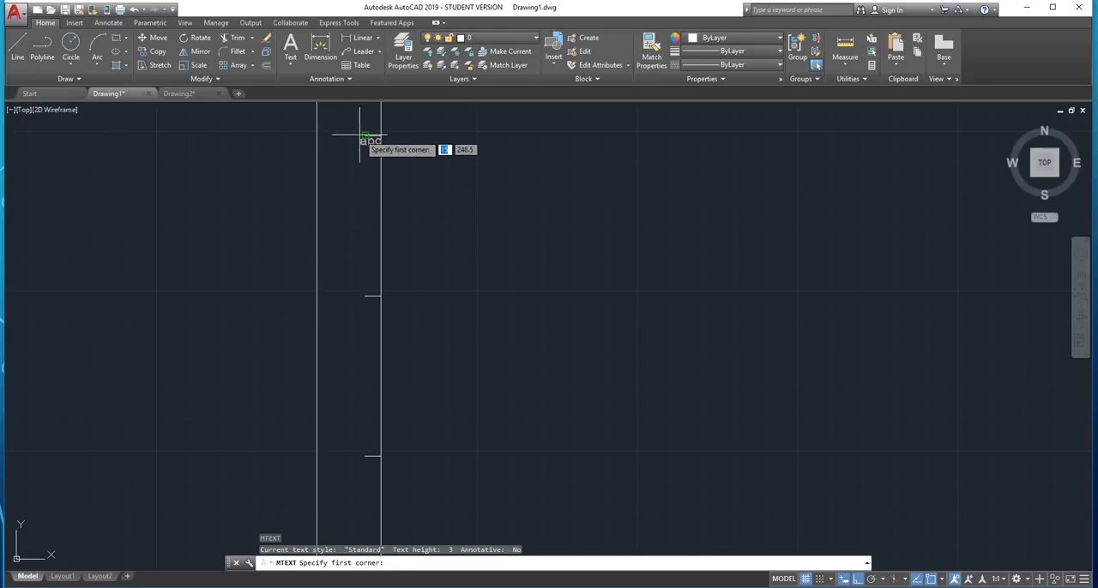
pyautogui.click(366, 137)
pyautogui.click(434, 200)
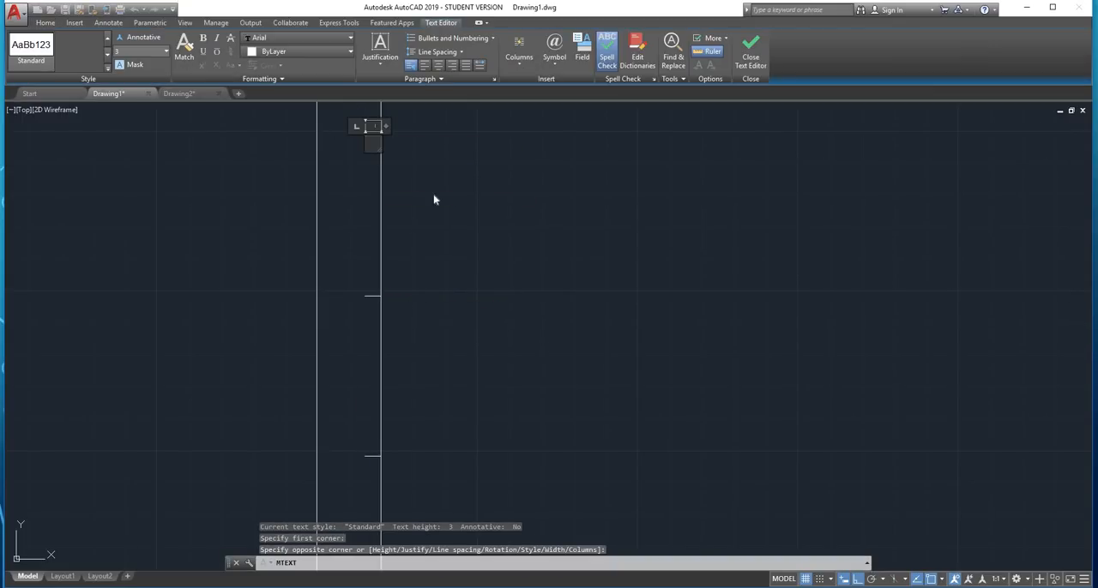
pyautogui.write('B')
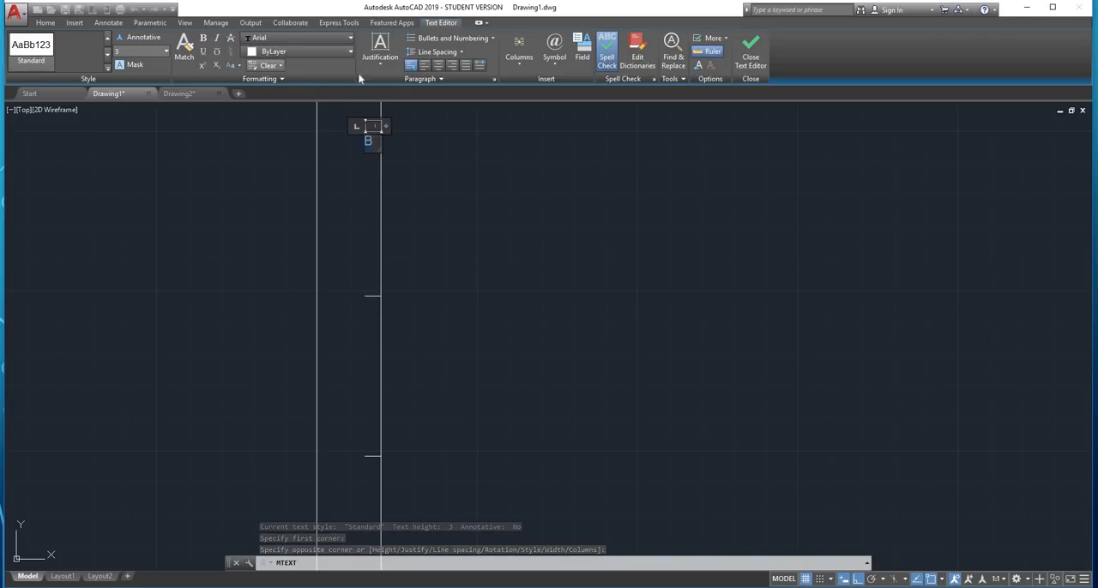
# Set the justification of the "B" label to Middle Center and finish the text
pyautogui.hotkey('ctrl', 'a')
pyautogui.click(370, 66)
pyautogui.click(408, 136)
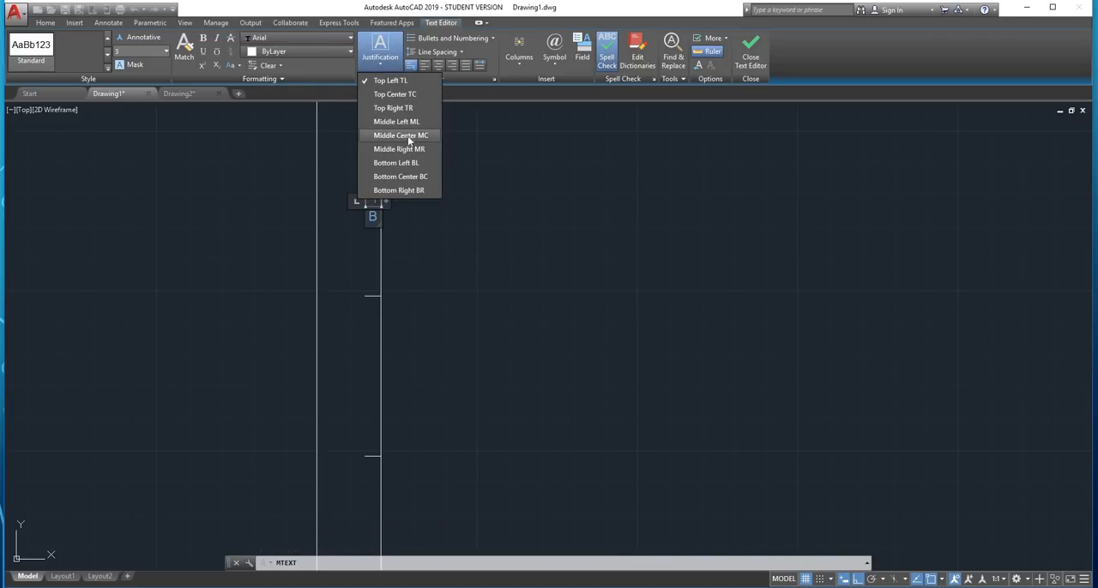
pyautogui.click(463, 189)
# Start a rectangular array of the "2" label in the upper margin and limit it to 1 row
pyautogui.scroll(-2, 463, 188)
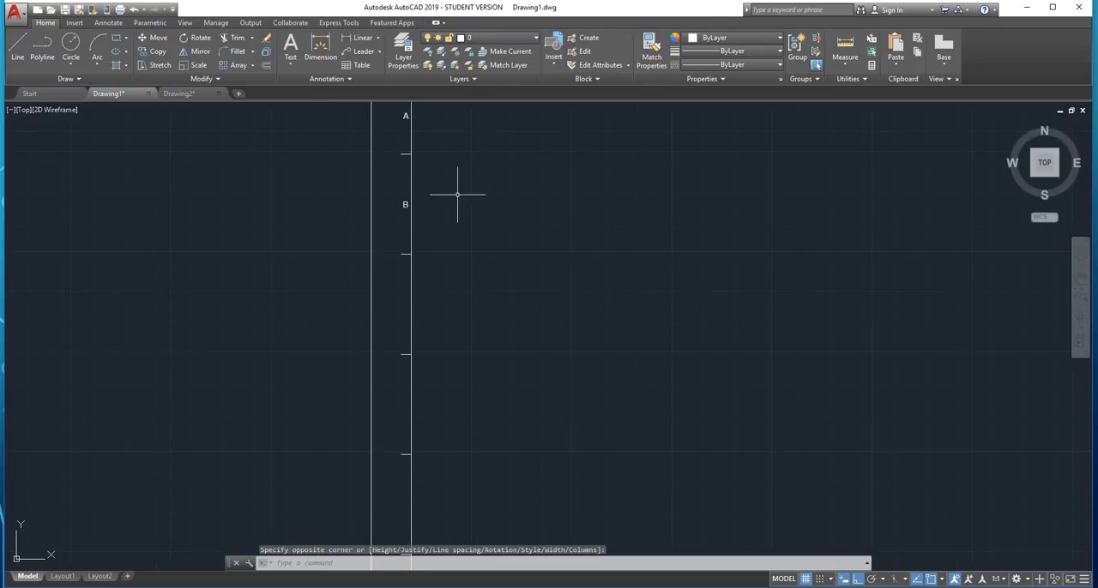
pyautogui.moveTo(463, 188)
pyautogui.mouseDown(button='middle')
pyautogui.moveTo(441, 251)
pyautogui.moveTo(380, 299)
pyautogui.mouseUp(button='middle')
pyautogui.scroll(2, 452, 200)
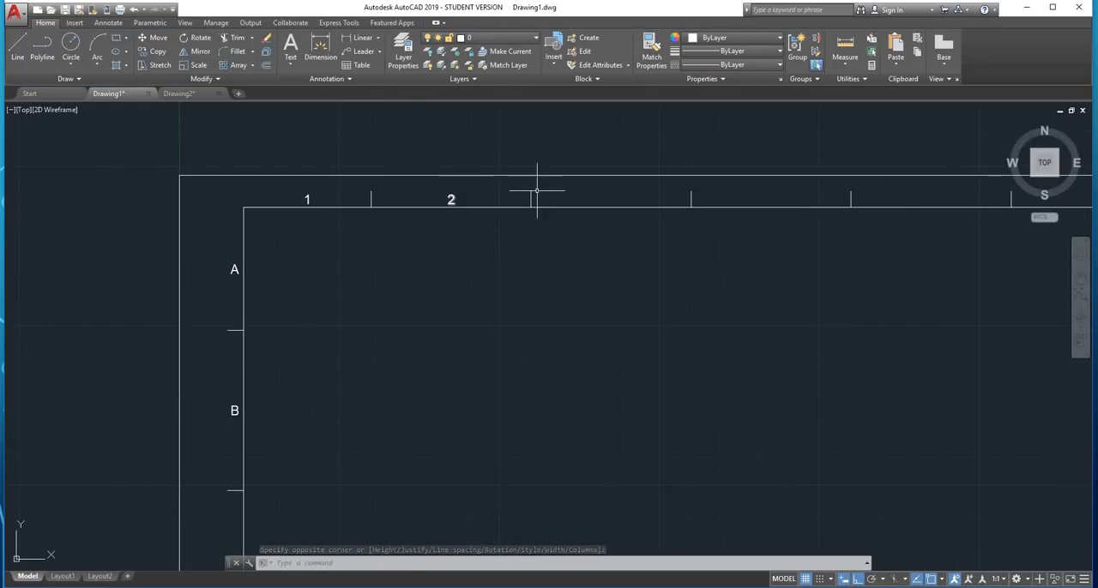
pyautogui.moveTo(552, 186)
pyautogui.mouseDown(button='middle')
pyautogui.moveTo(512, 189)
pyautogui.moveTo(412, 232)
pyautogui.moveTo(375, 280)
pyautogui.moveTo(306, 304)
pyautogui.mouseUp(button='middle')
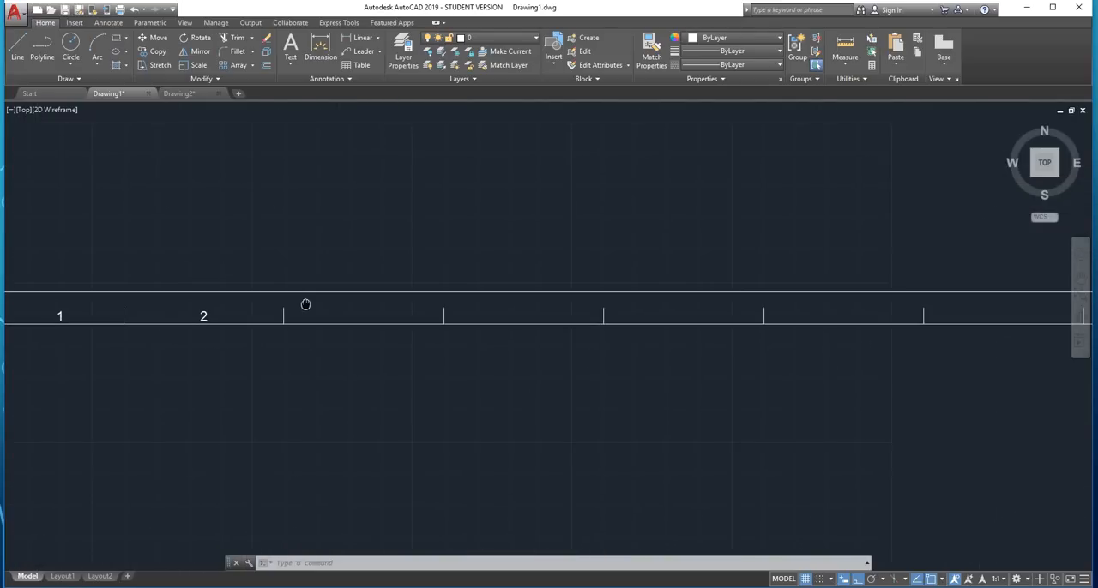
pyautogui.scroll(-2, 306, 304)
pyautogui.scroll(2, 258, 307)
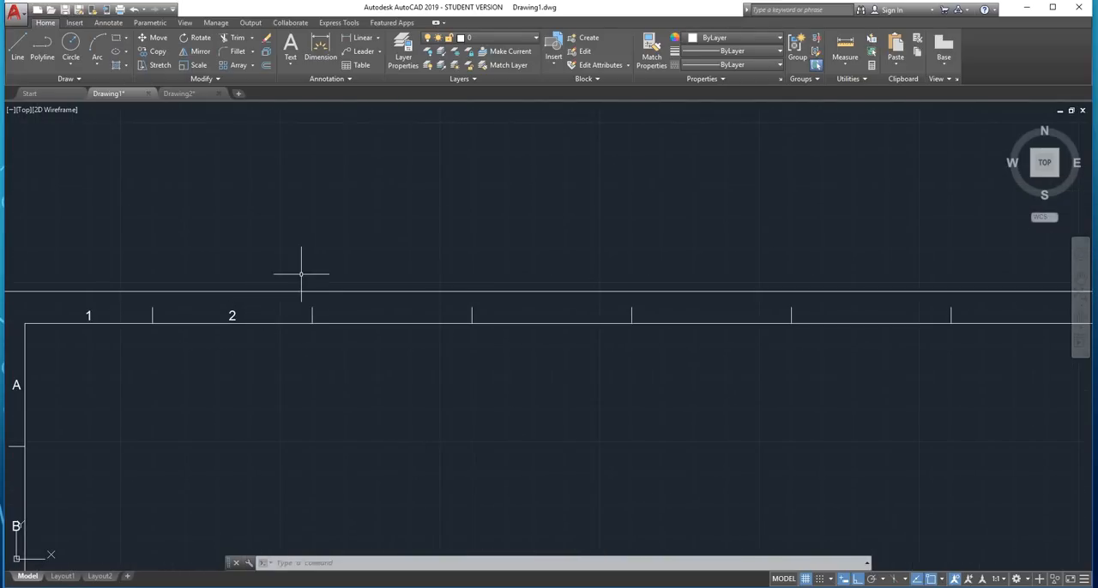
pyautogui.scroll(-2, 301, 274)
pyautogui.scroll(4, 246, 292)
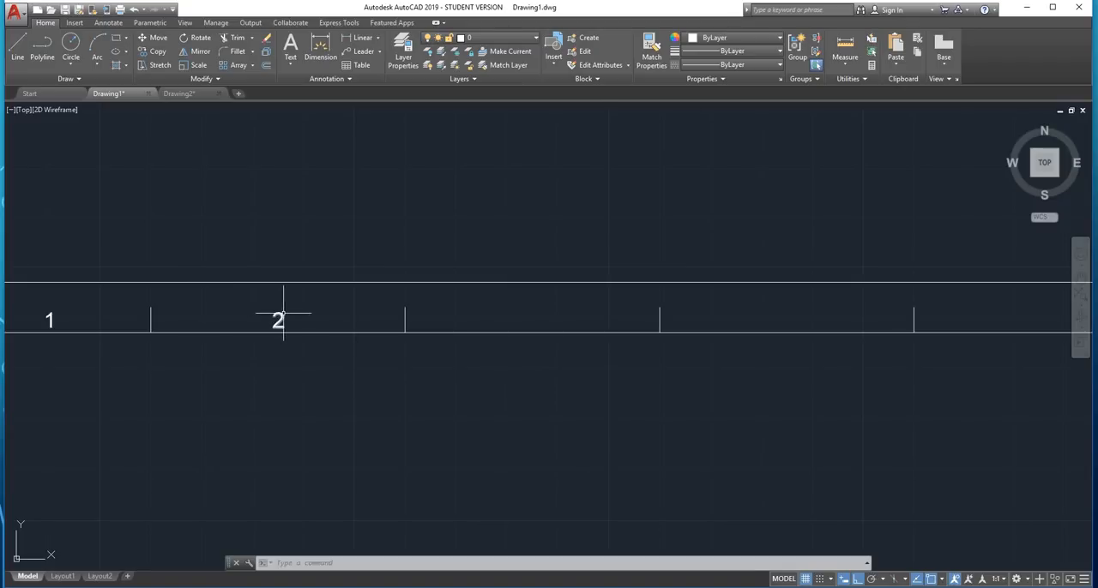
pyautogui.scroll(-2, 283, 311)
pyautogui.scroll(2, 277, 311)
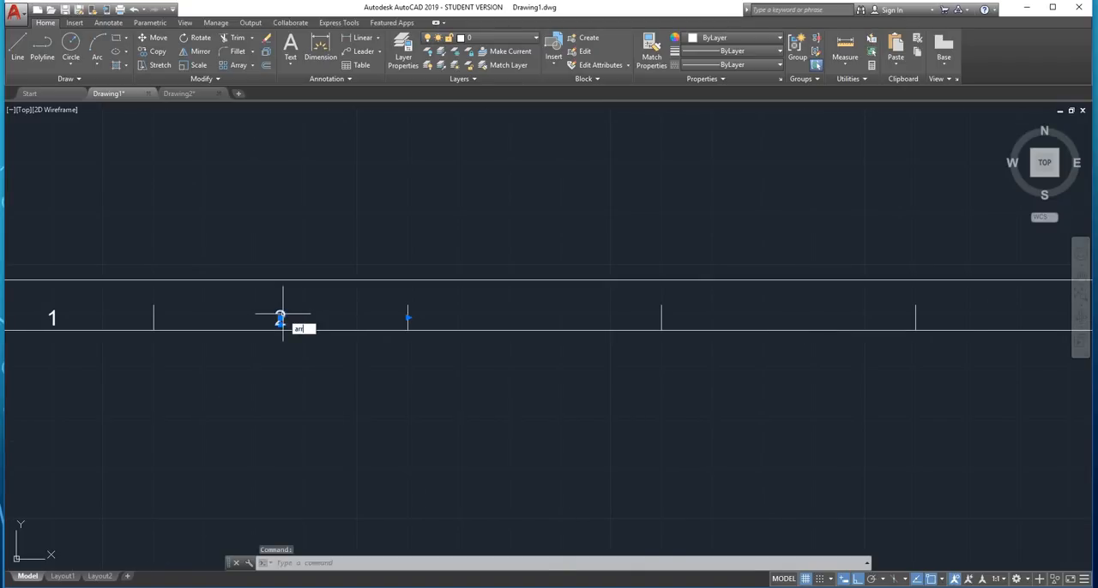
pyautogui.press('Return')
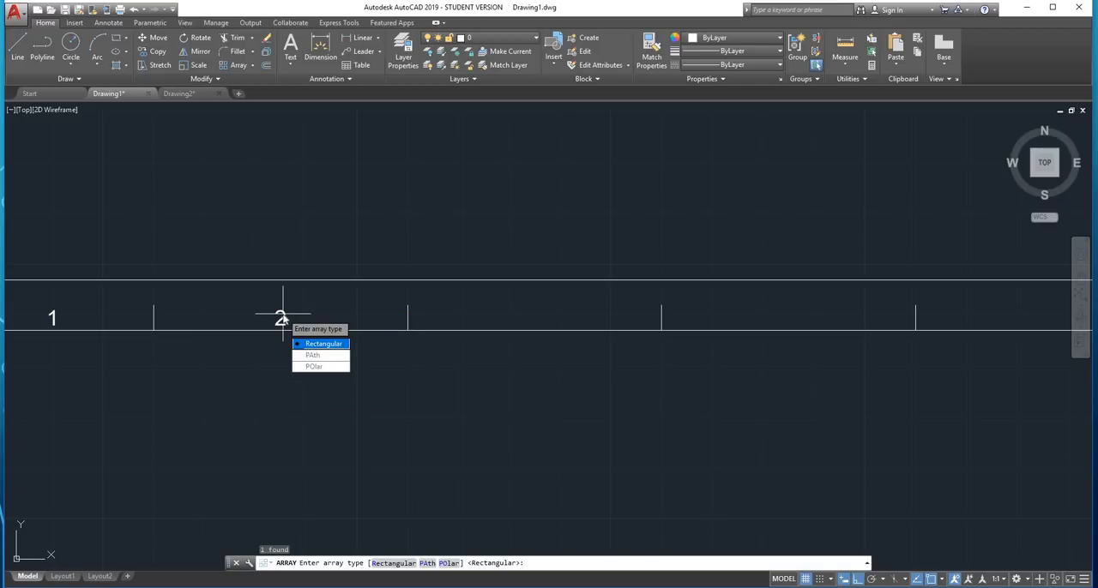
pyautogui.click(314, 344)
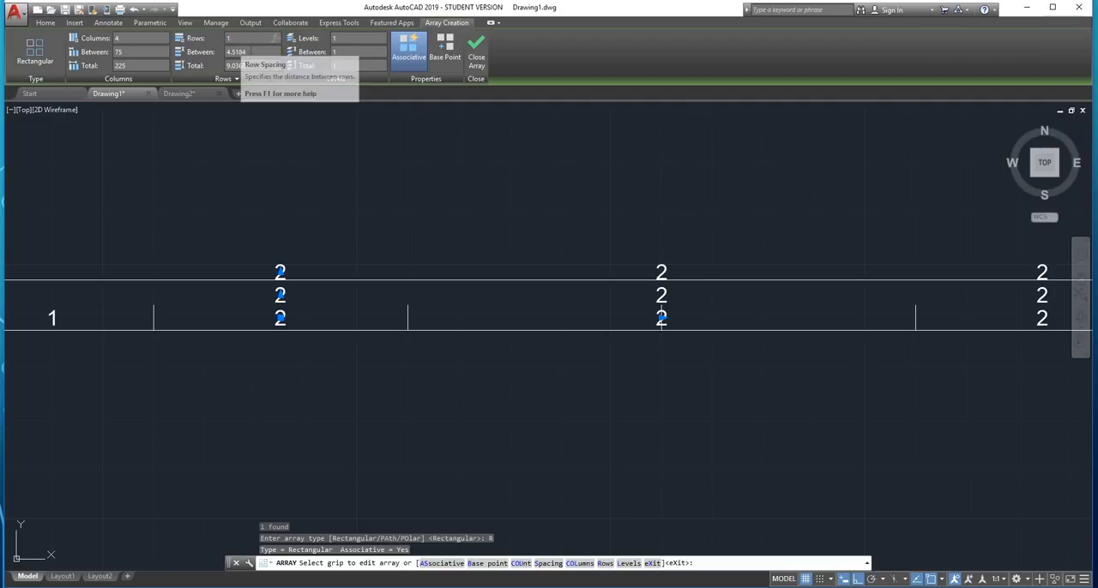
pyautogui.write('1')
pyautogui.press('Return')
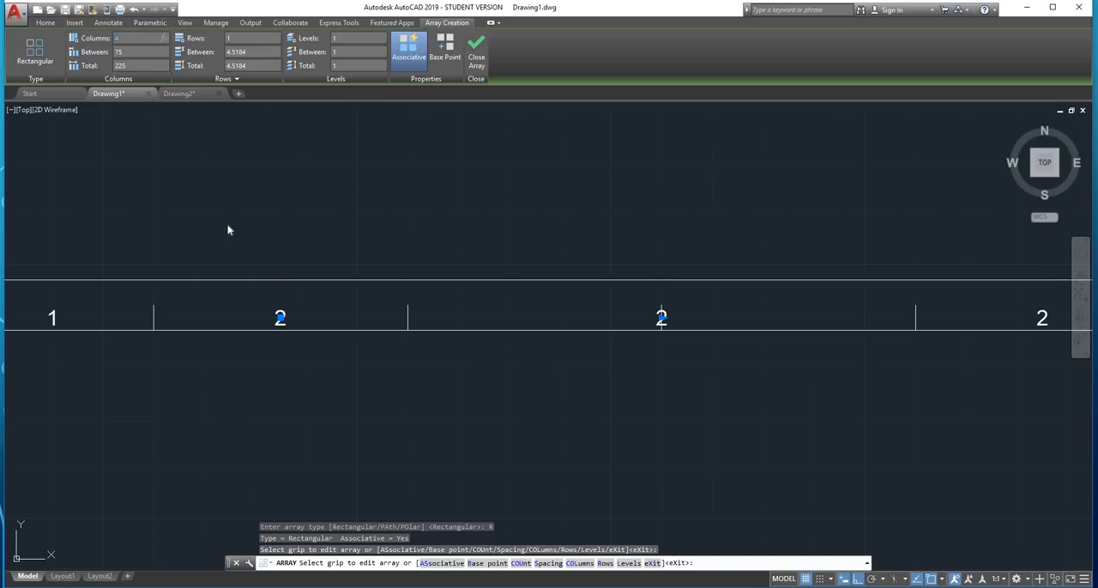
# Set the array of the "2" label to 5 columns with a spacing of 50 between them
pyautogui.scroll(-3, 228, 228)
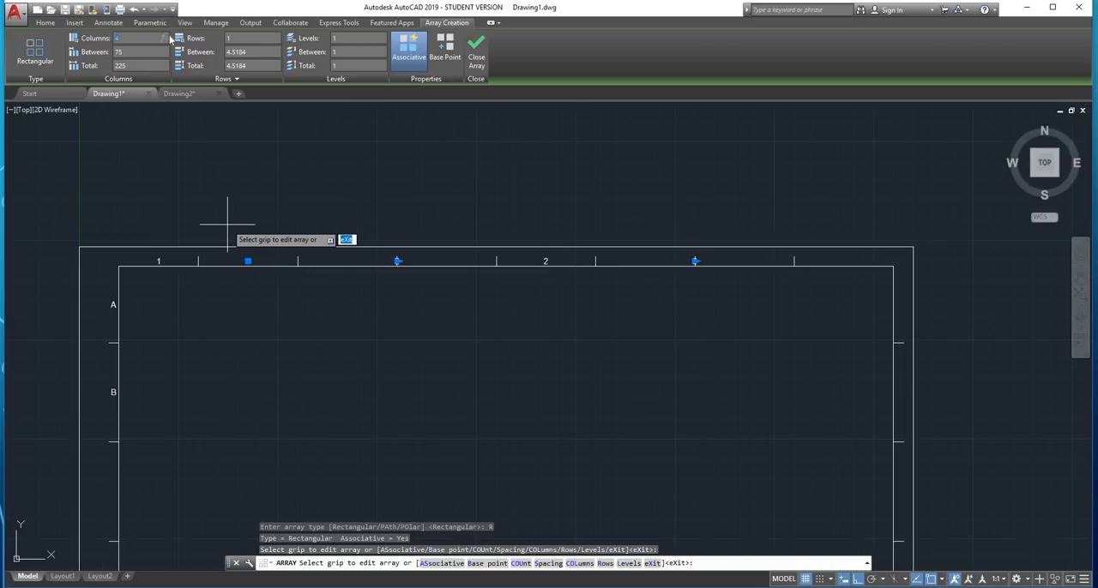
pyautogui.write('5')
pyautogui.press('Return')
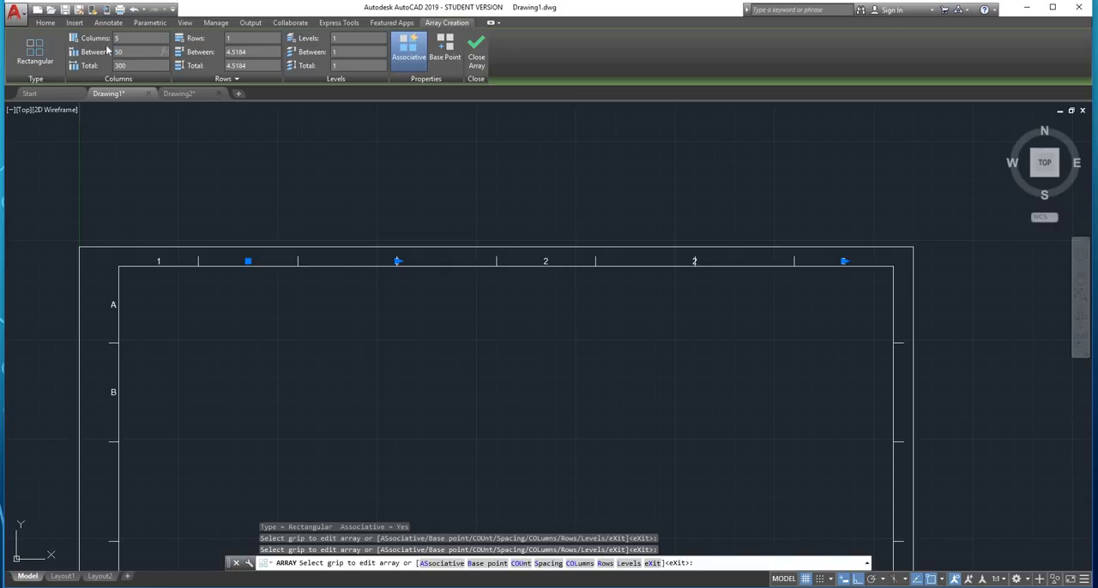
pyautogui.press('Return')
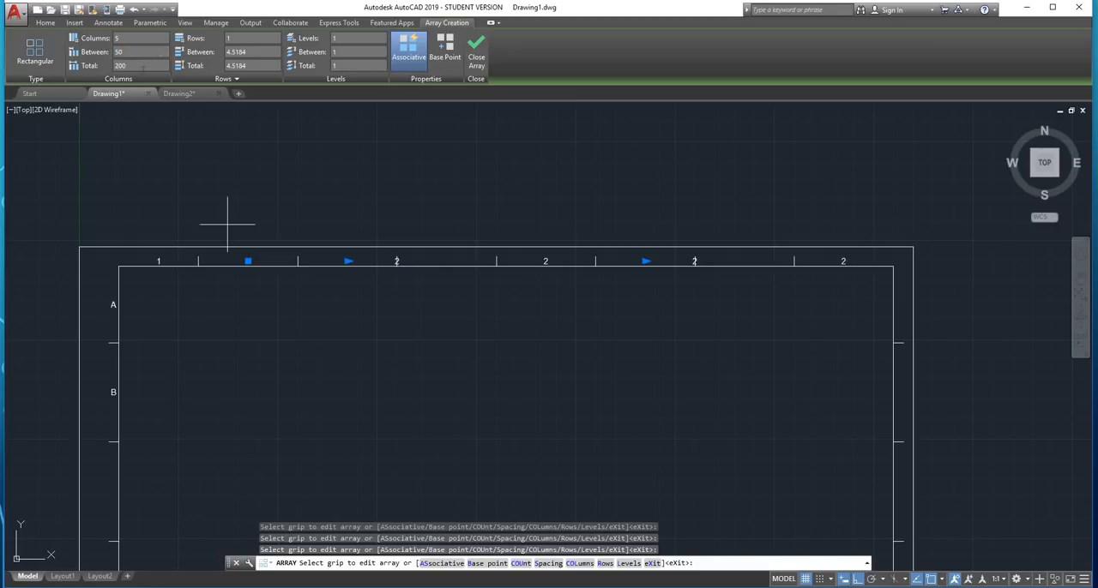
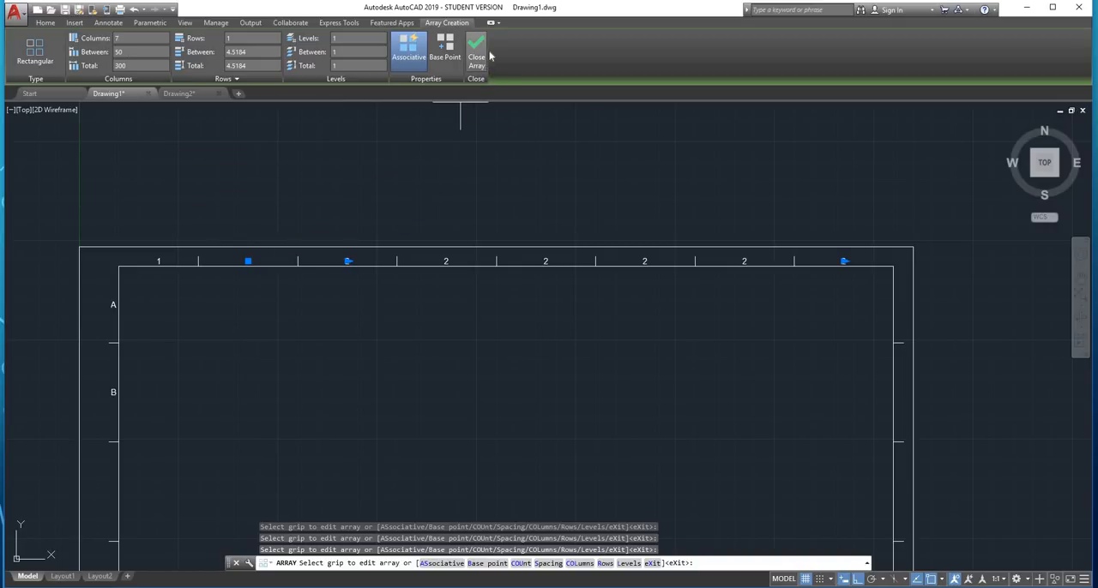
# Finish the rectangular array of the "2" labels in the upper margin
pyautogui.click(482, 55)
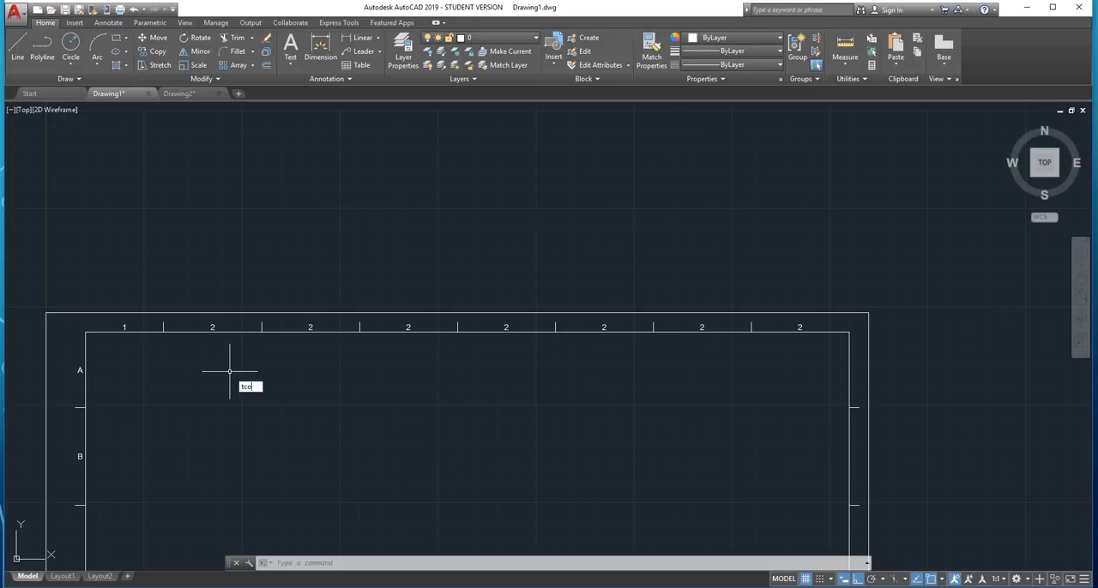
pyautogui.press('Return')
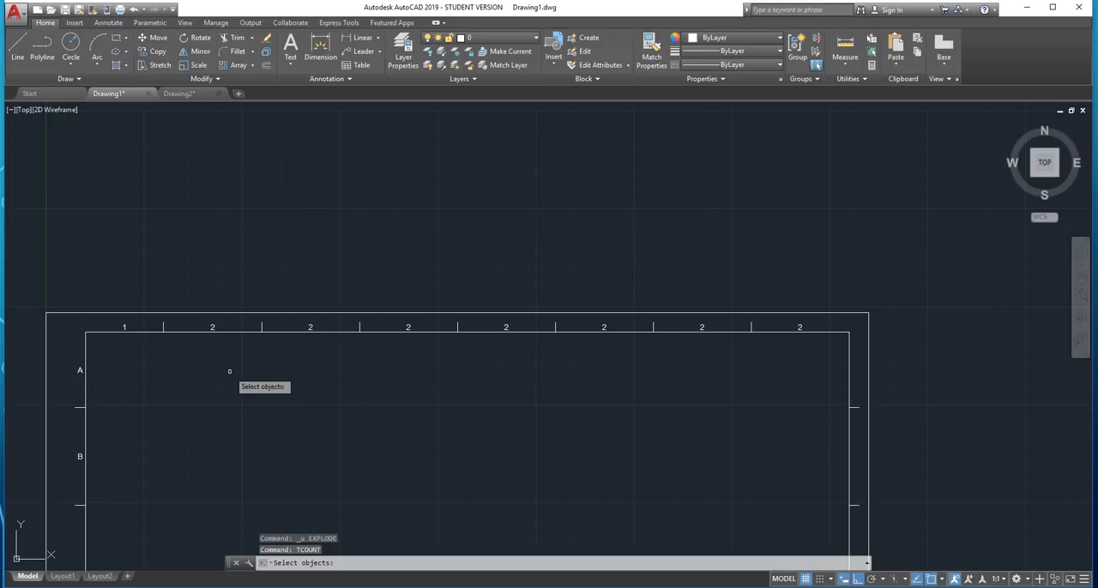
pyautogui.scroll(2, 162, 328)
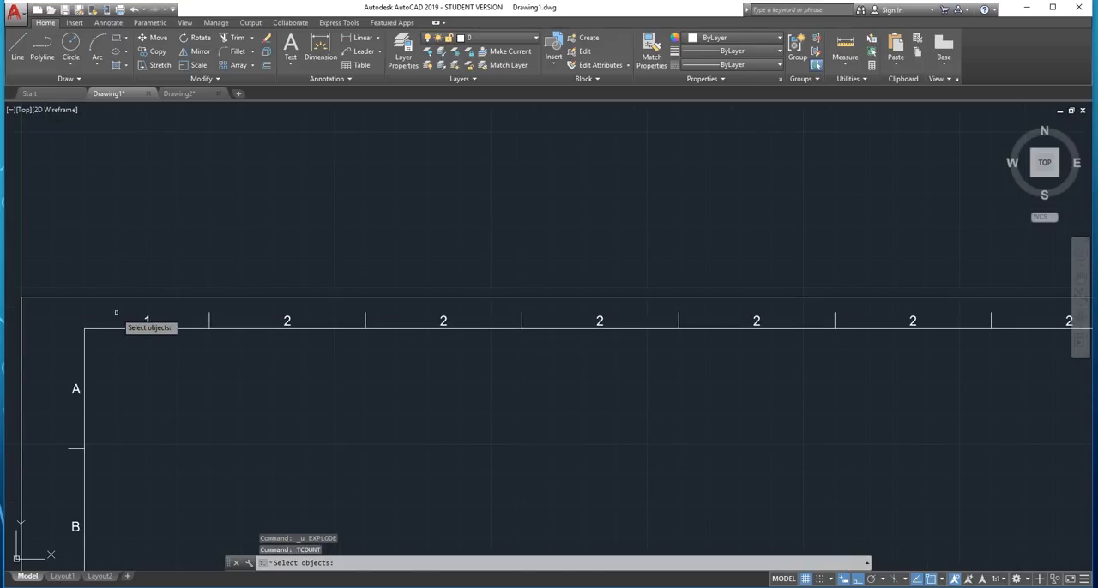
pyautogui.click(117, 313)
pyautogui.scroll(-2, 232, 345)
pyautogui.write('s')
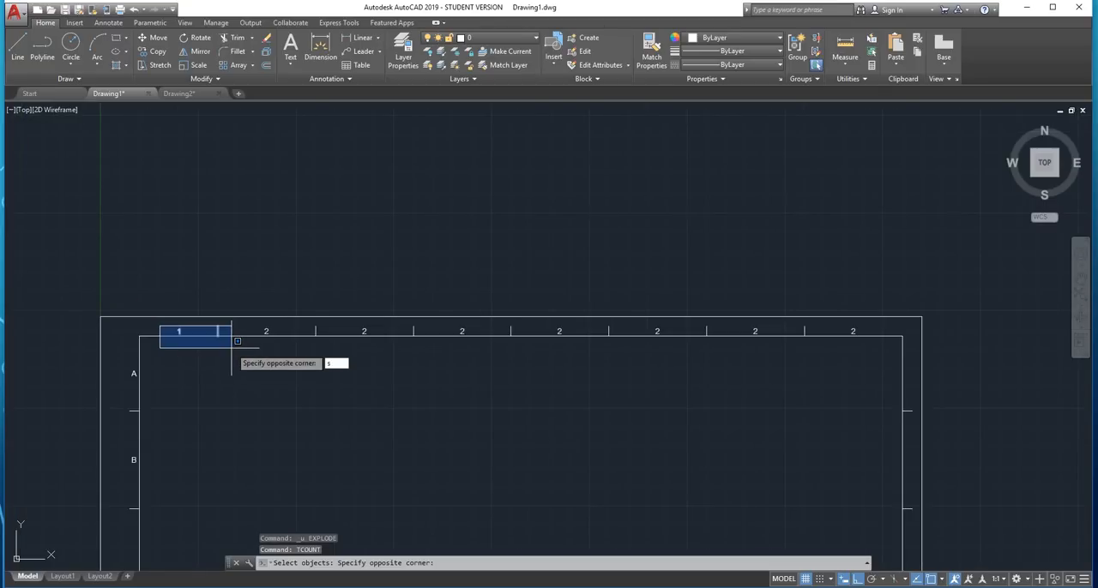
pyautogui.press('Escape')
pyautogui.scroll(6, 163, 319)
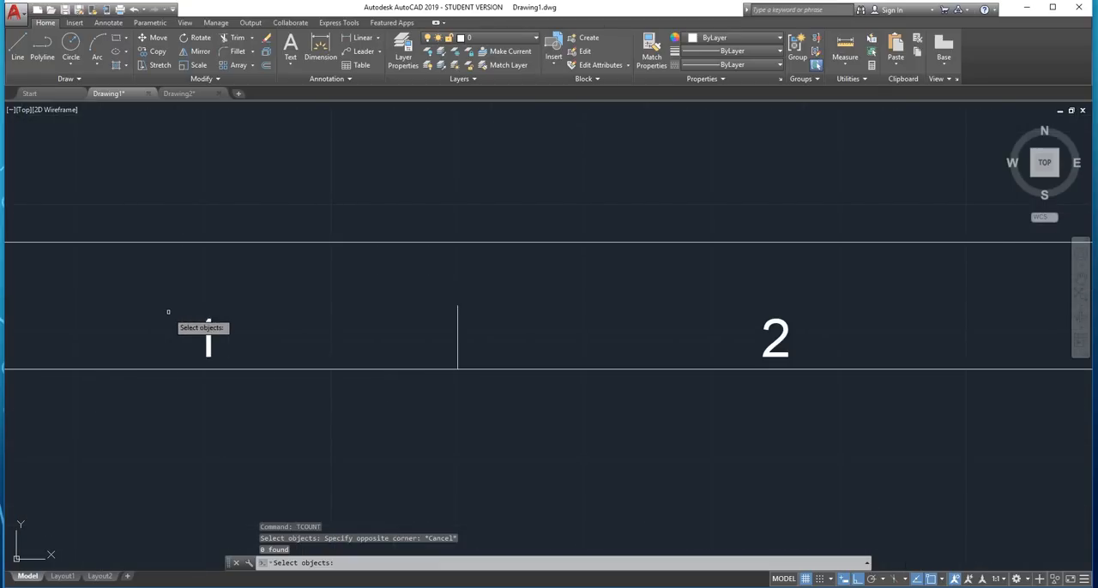
pyautogui.click(168, 312)
pyautogui.scroll(-5, 524, 377)
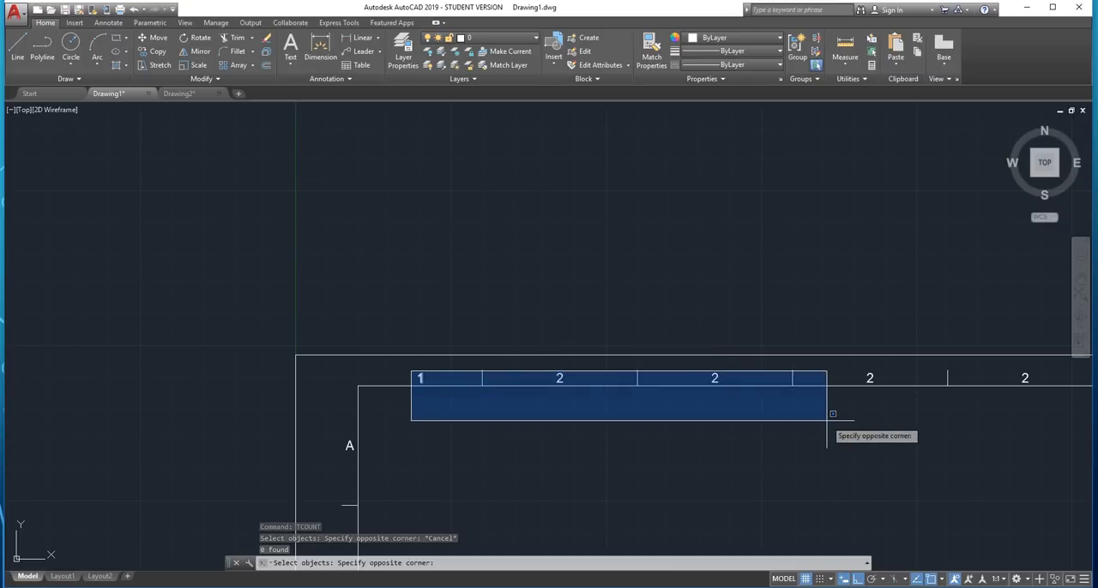
pyautogui.moveTo(832, 414); pyautogui.dragTo(223, 369, button='middle')
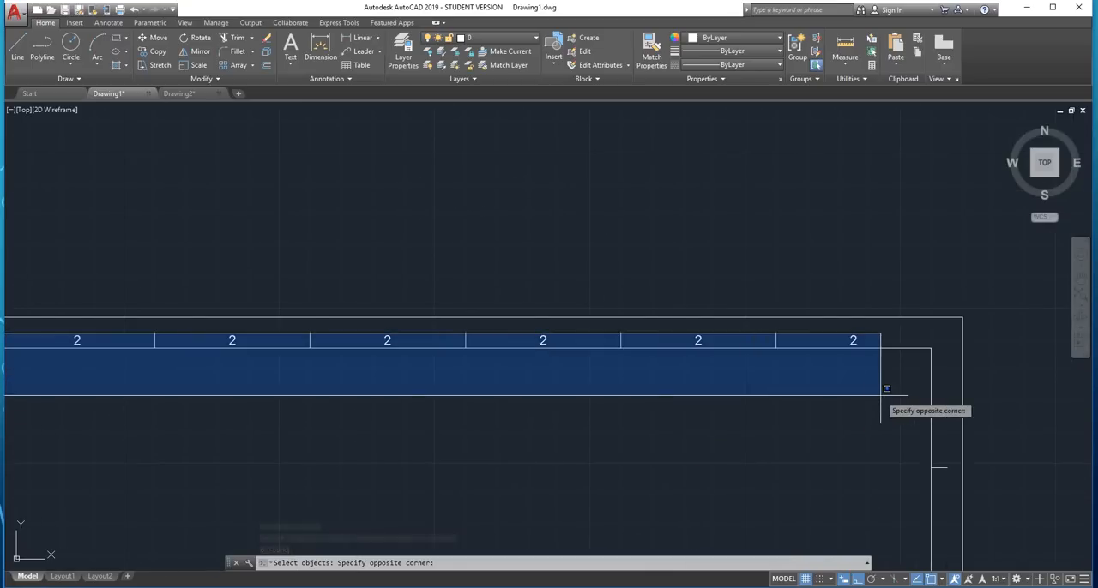
pyautogui.click(886, 389)
pyautogui.scroll(-4, 875, 375)
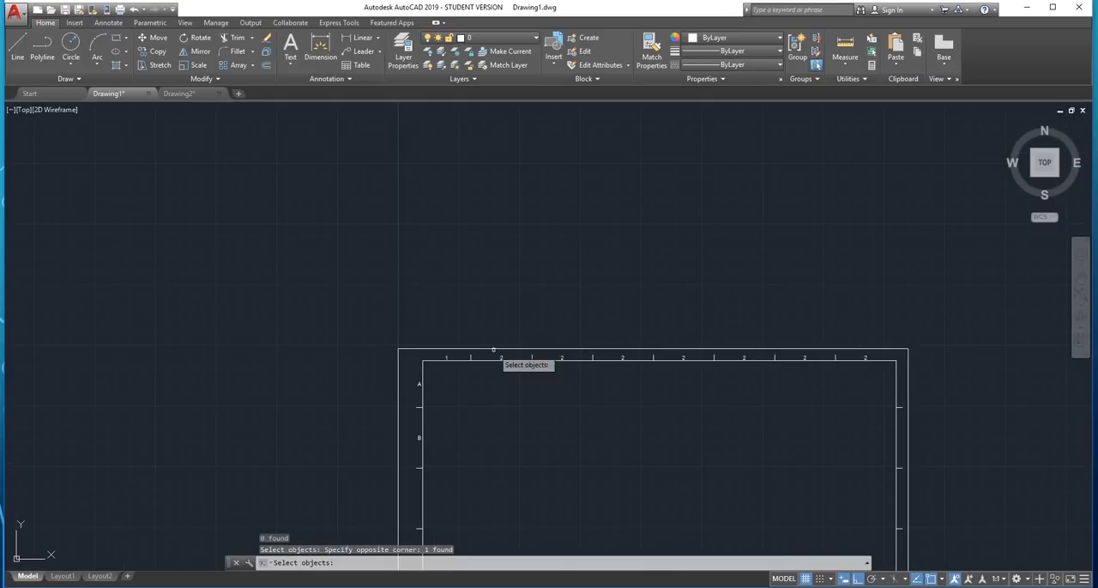
pyautogui.scroll(5, 502, 373)
pyautogui.scroll(-4, 506, 383)
pyautogui.press('Escape')
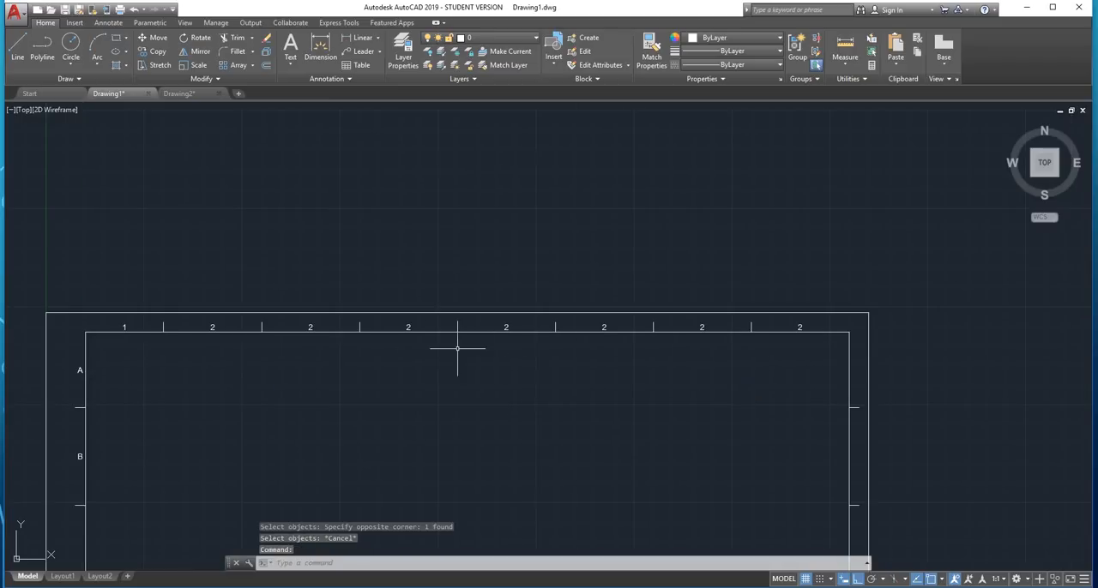
# Explode the array of "2" labels in the upper margin into separate text objects
pyautogui.click(406, 326)
pyautogui.scroll(4, 244, 335)
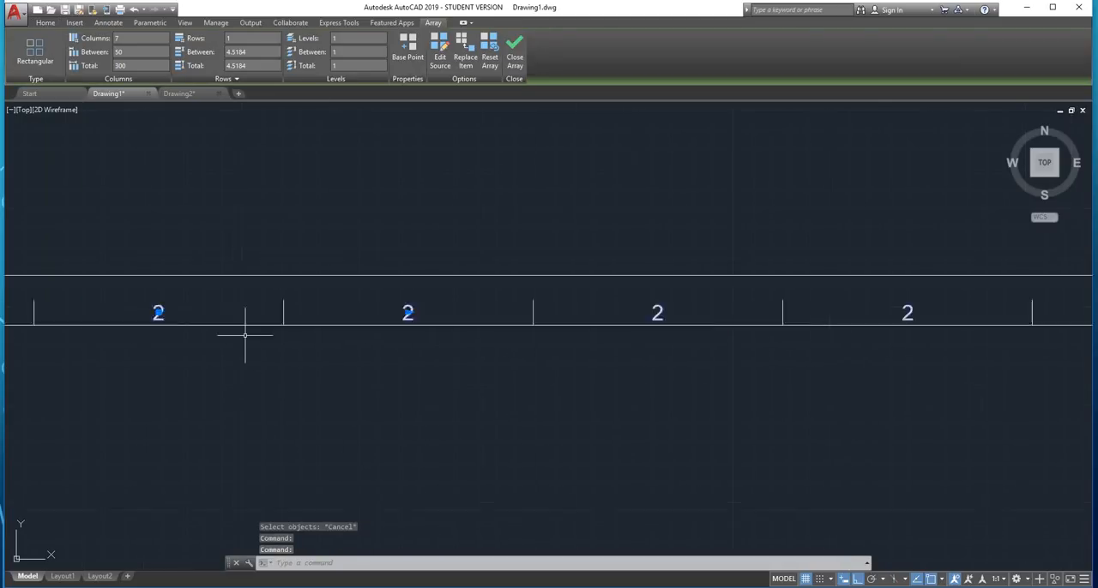
pyautogui.scroll(-3, 262, 326)
pyautogui.moveTo(272, 319); pyautogui.dragTo(318, 361, button='middle')
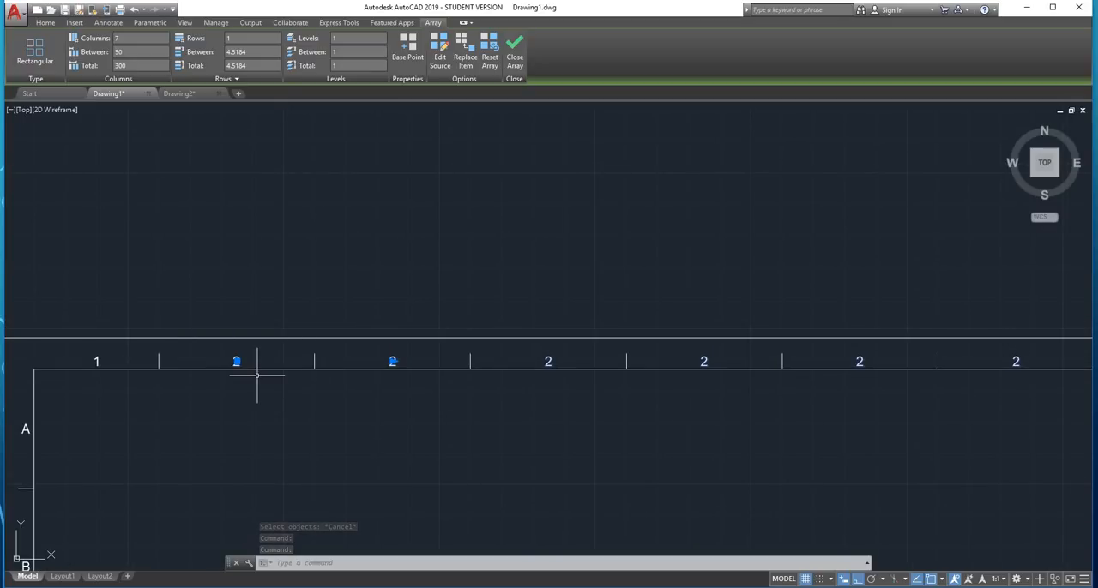
pyautogui.write('exp')
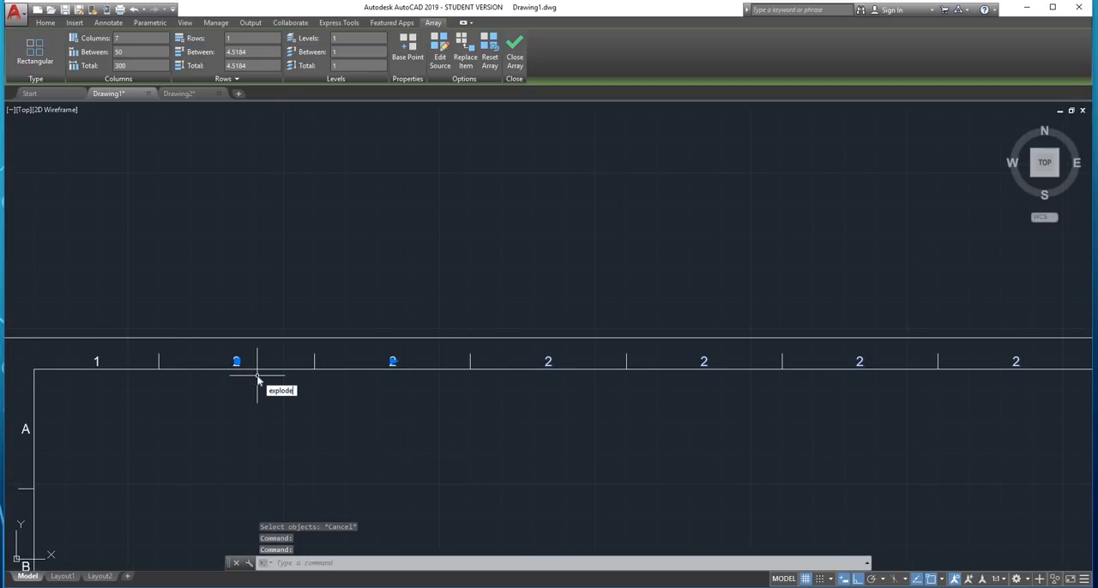
pyautogui.write('lode')
pyautogui.press('Return')
pyautogui.scroll(5, 256, 375)
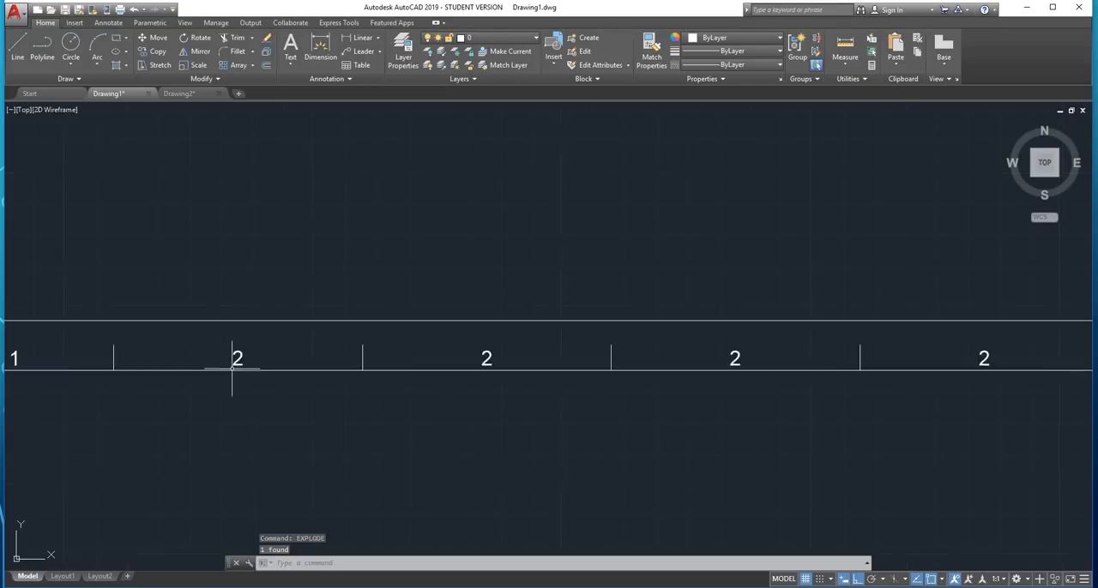
pyautogui.press('Escape')
# Renumber all the upper margin labels with TCOUNT, sorted by X, with start and increment 1,1 and Overwrite placement
pyautogui.scroll(-4, 392, 372)
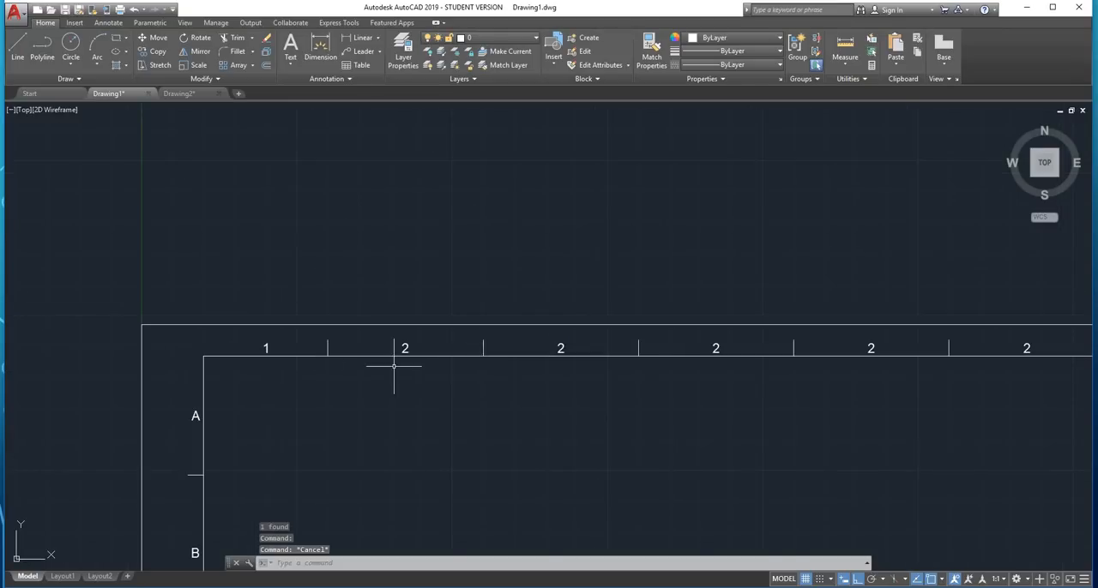
pyautogui.scroll(4, 265, 326)
pyautogui.click(258, 344)
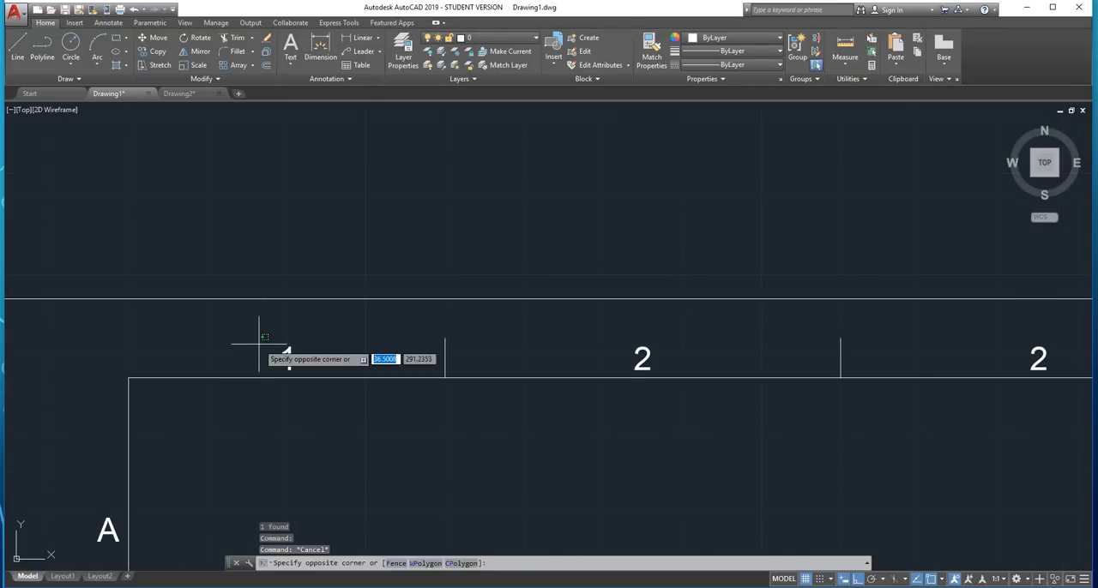
pyautogui.scroll(-4, 258, 344)
pyautogui.click(951, 376)
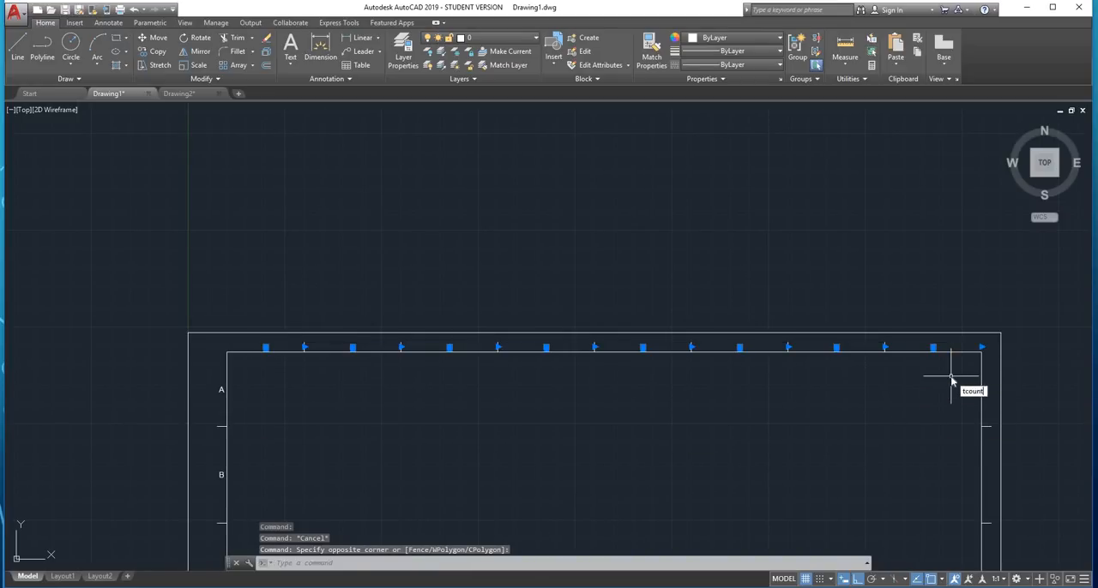
pyautogui.press('Return')
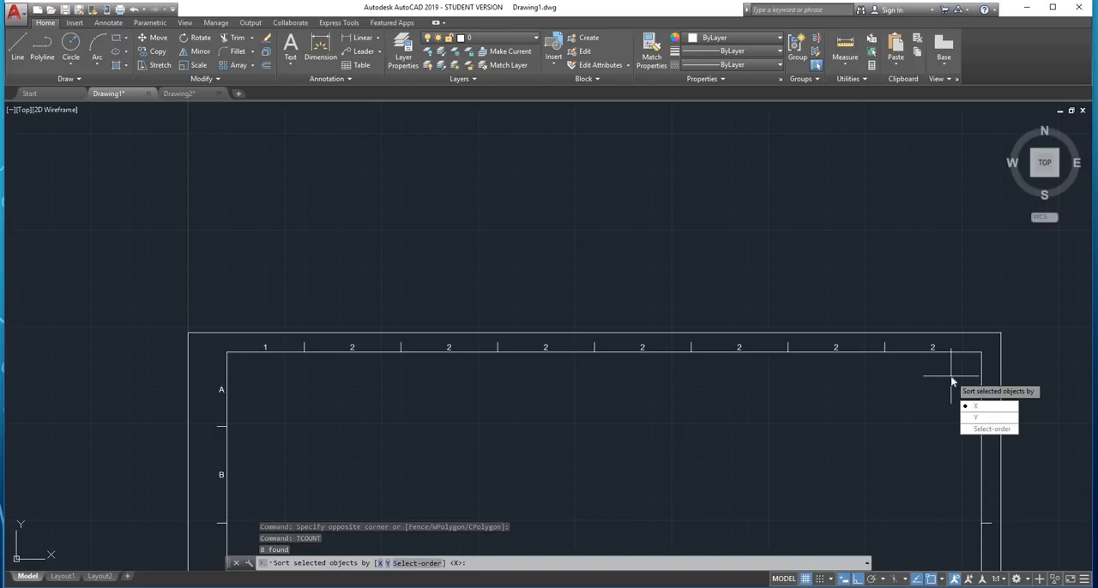
pyautogui.press('Return')
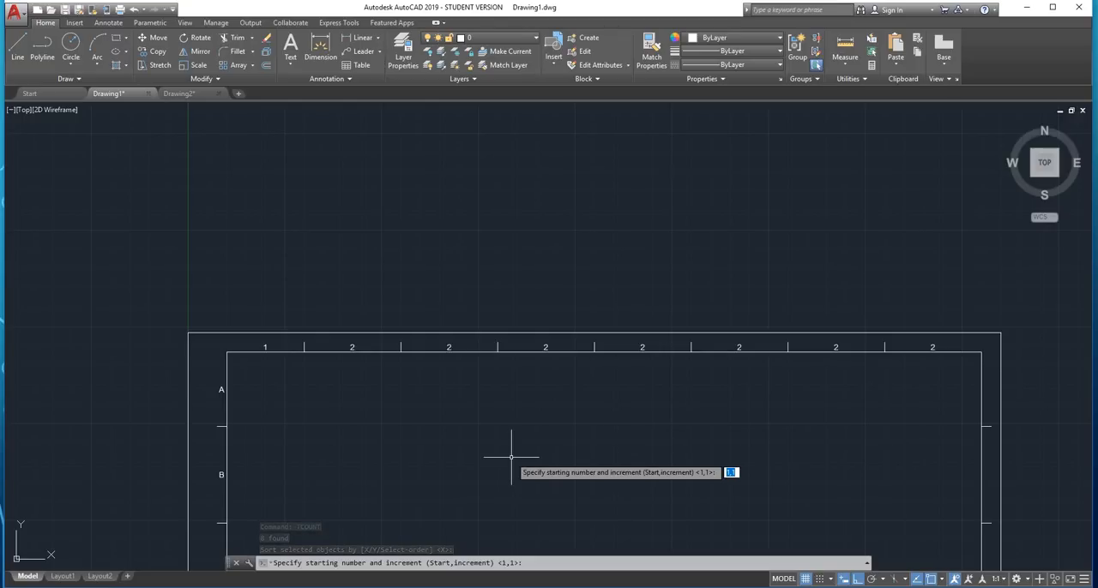
pyautogui.press('Return')
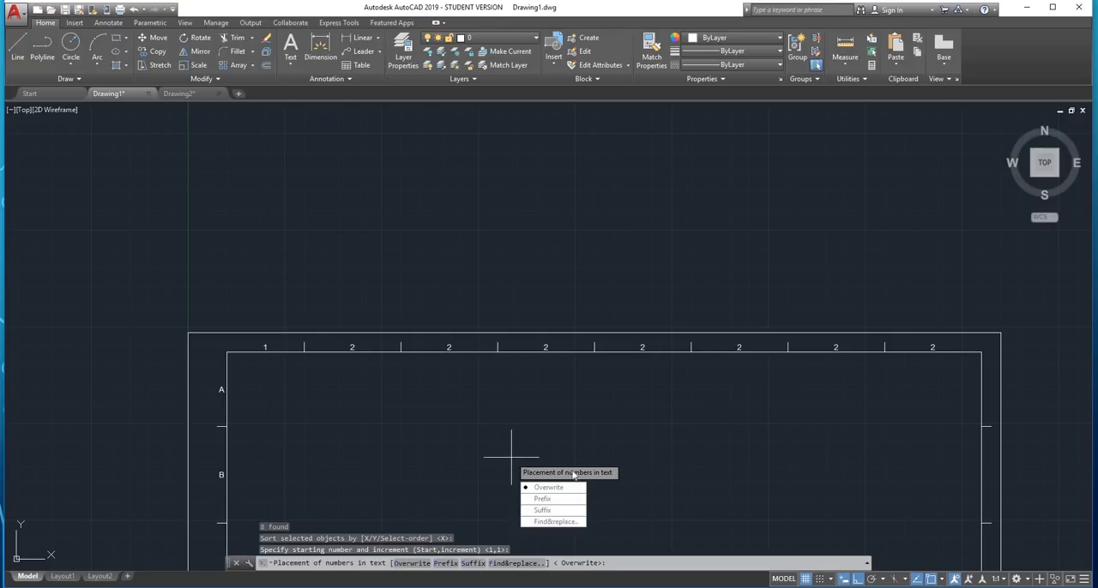
pyautogui.click(542, 489)
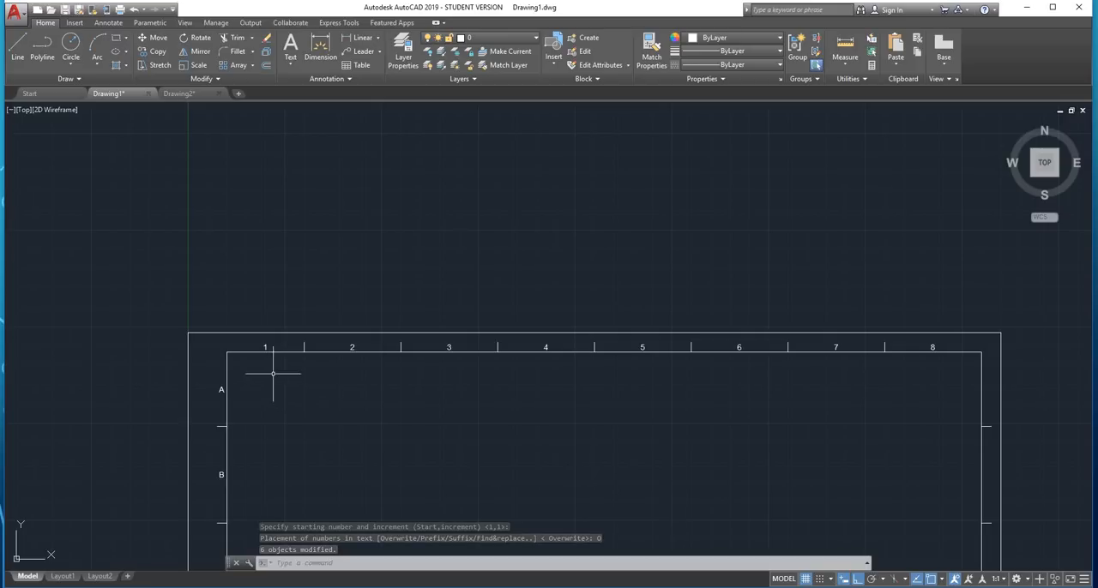
# Copy the number labels 1 to 8 straight down into the lower margin, from the first upper tick's upper end to the matching lower tick's
pyautogui.scroll(8, 273, 368)
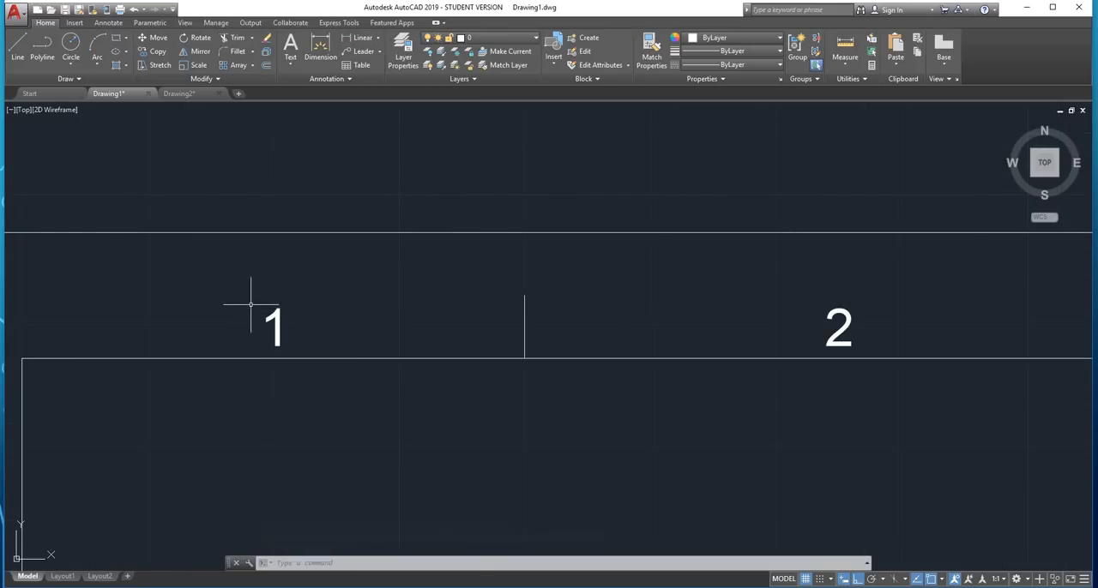
pyautogui.scroll(-5, 249, 307)
pyautogui.click(253, 311)
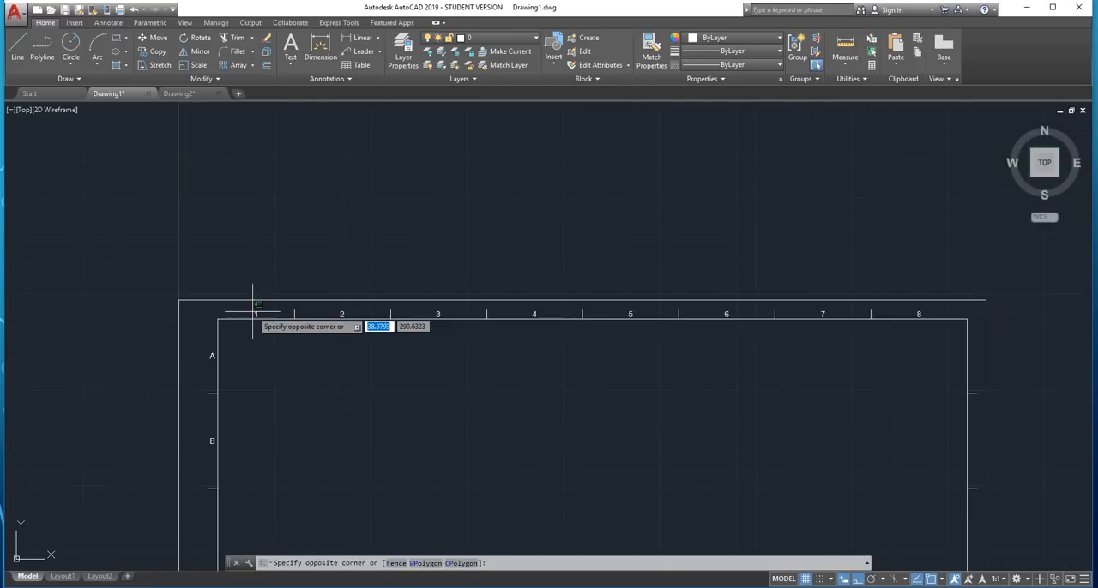
pyautogui.click(936, 322)
pyautogui.scroll(8, 270, 321)
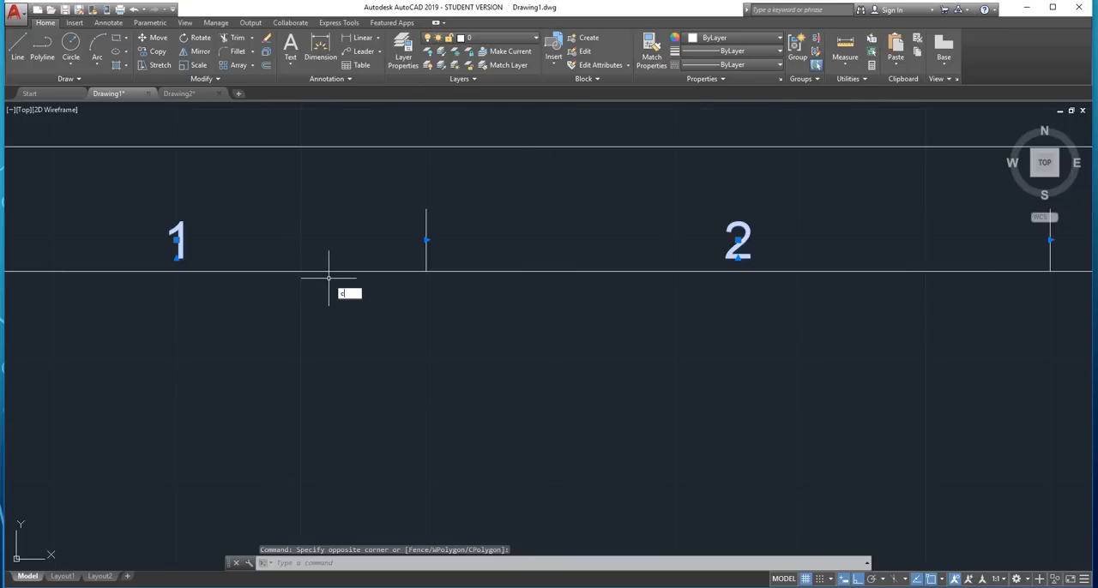
pyautogui.write('o')
pyautogui.press('Return')
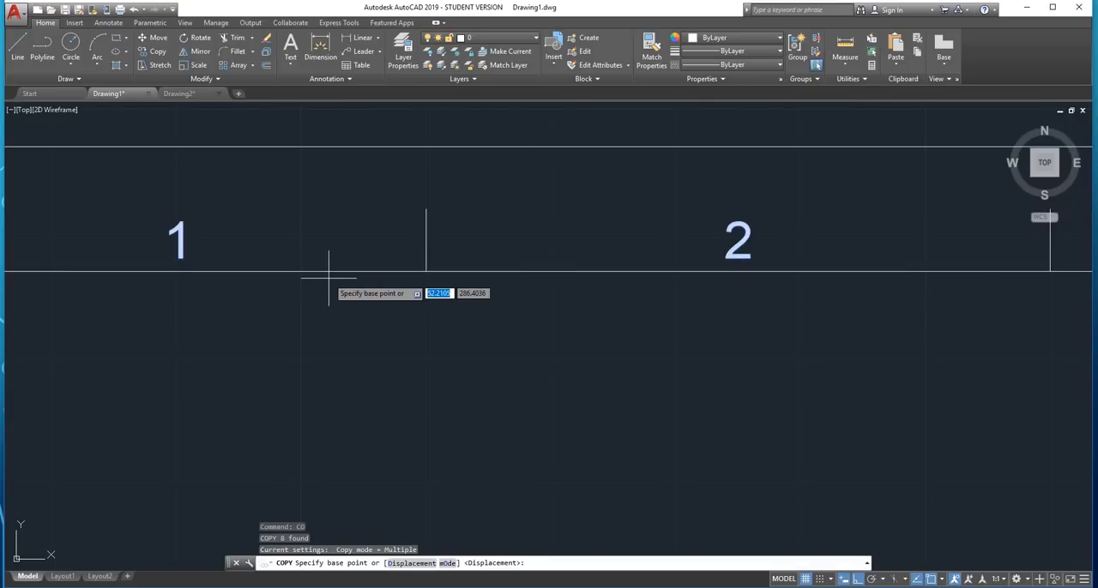
pyautogui.click(426, 208)
pyautogui.scroll(-8, 426, 208)
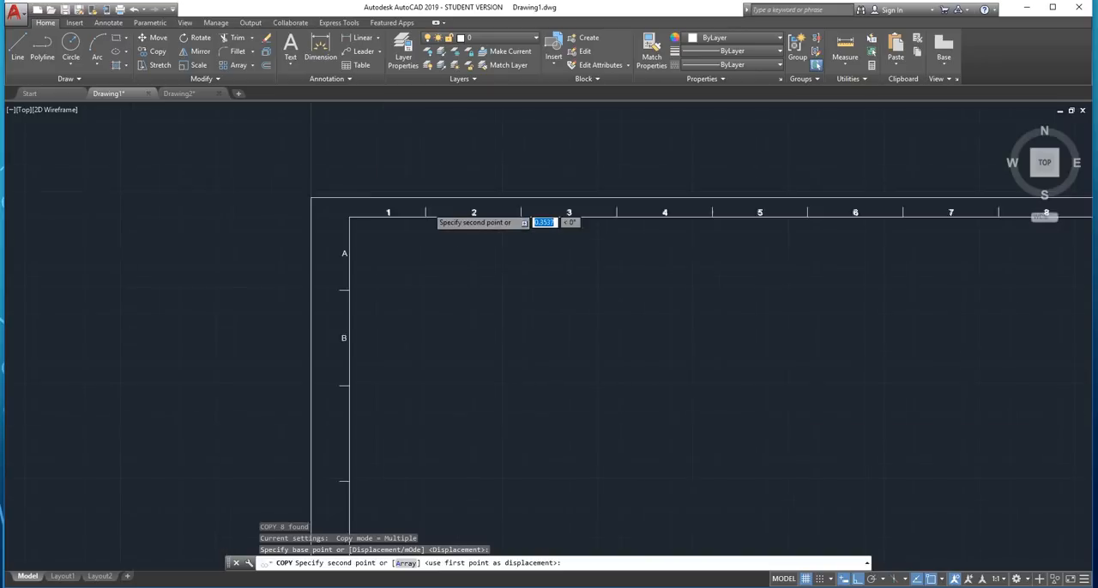
pyautogui.scroll(-4, 426, 209)
pyautogui.scroll(8, 425, 412)
pyautogui.moveTo(421, 416); pyautogui.dragTo(474, 212, button='middle')
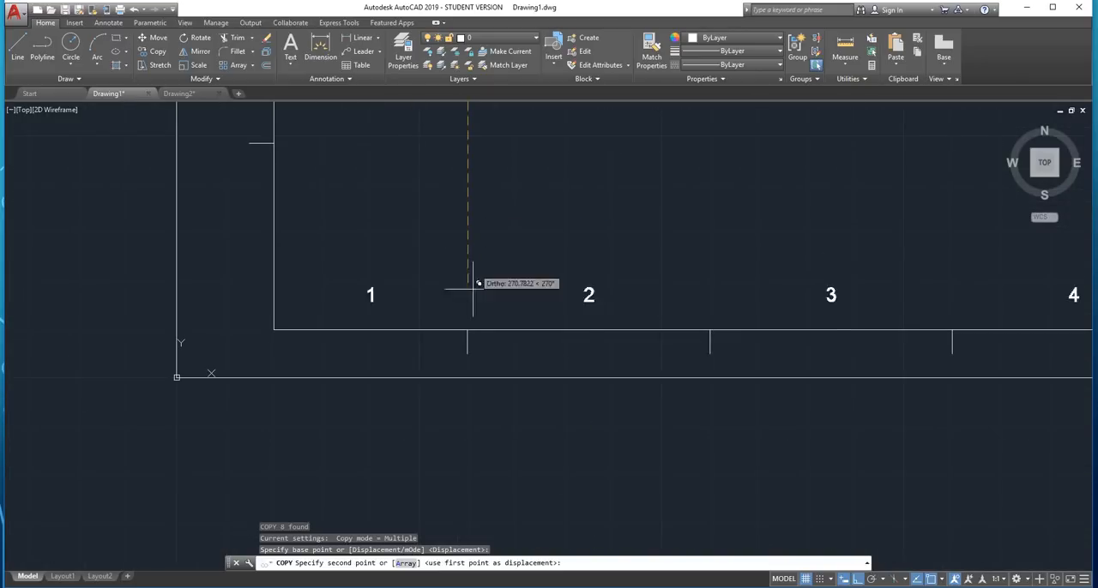
pyautogui.click(473, 330)
pyautogui.press('Escape')
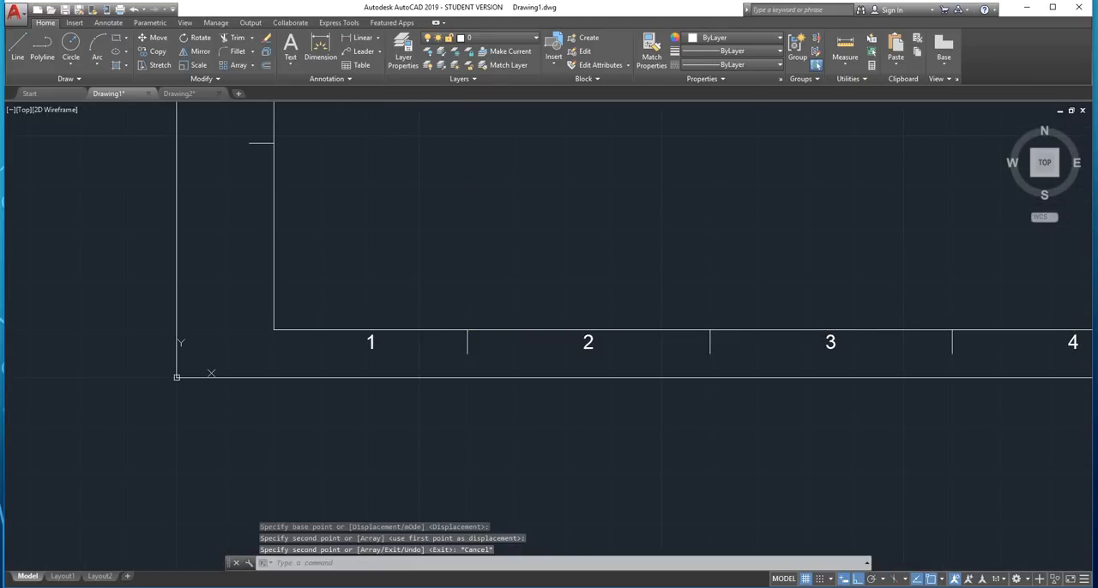
# Copy the left margin's "B" label down one zone, using the inner ends of the first and second ticks as copy points
pyautogui.scroll(-10, 507, 238)
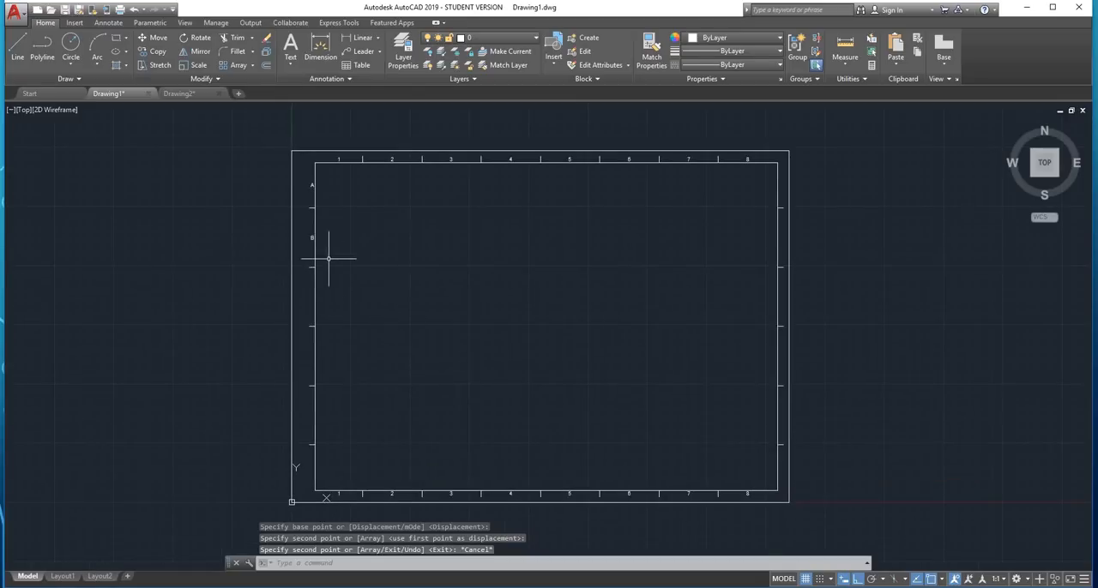
pyautogui.scroll(6, 329, 258)
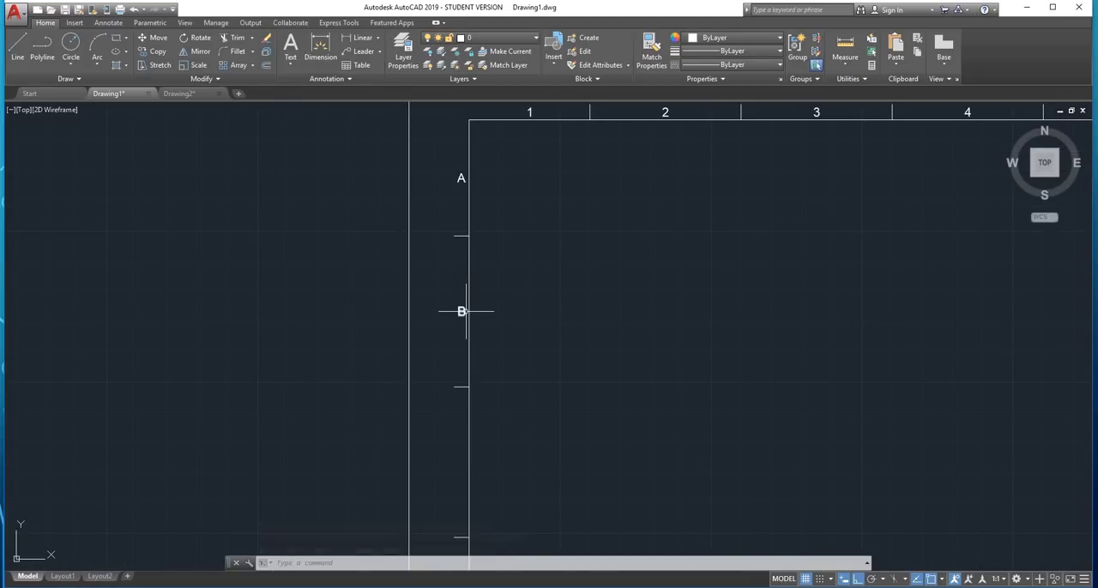
pyautogui.click(462, 311)
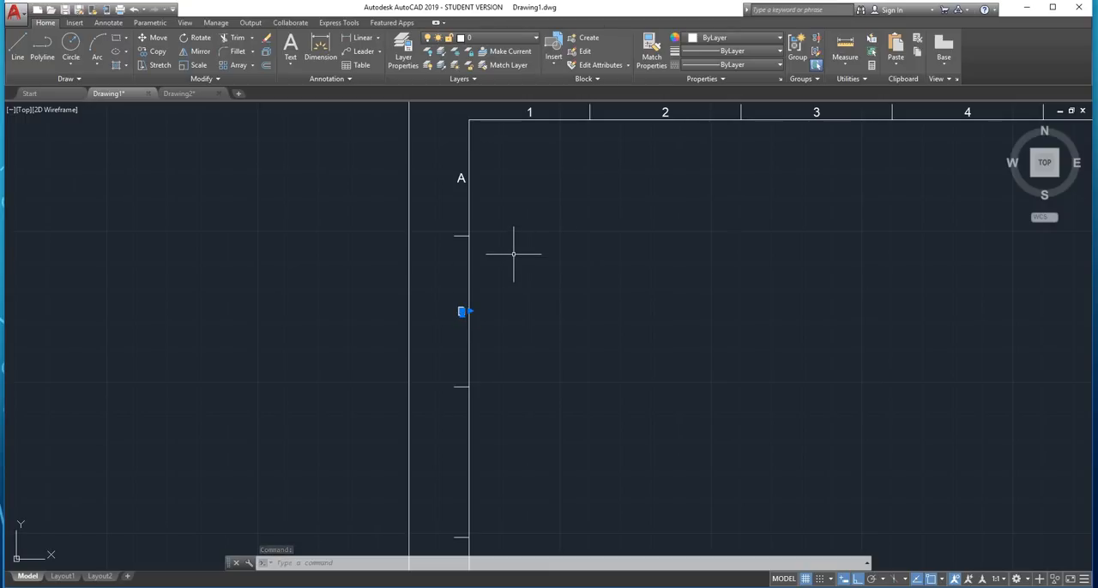
pyautogui.hotkey('ctrl', 'c')
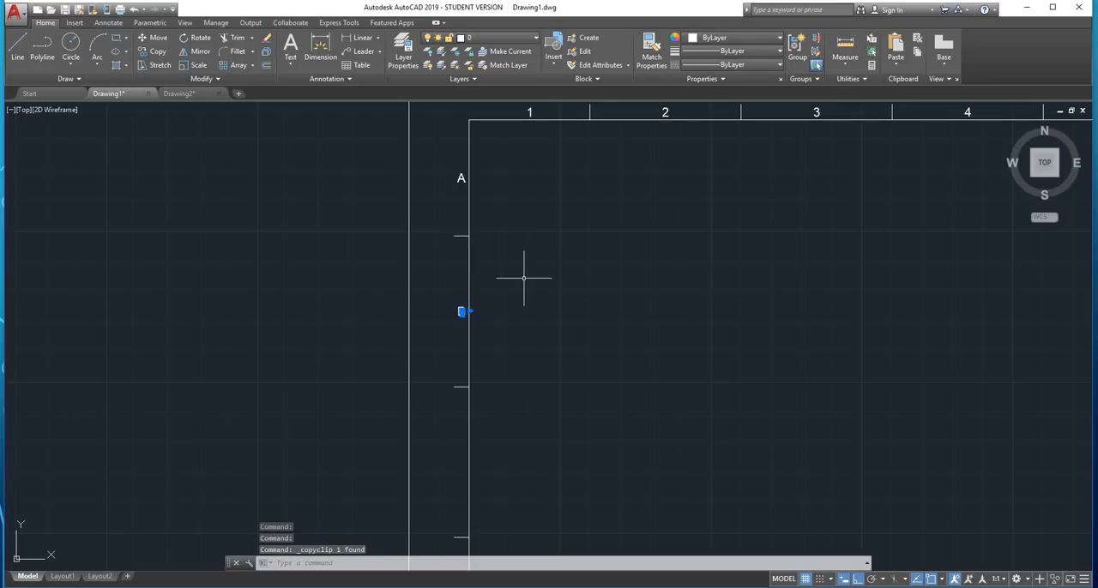
pyautogui.write('co')
pyautogui.press('Return')
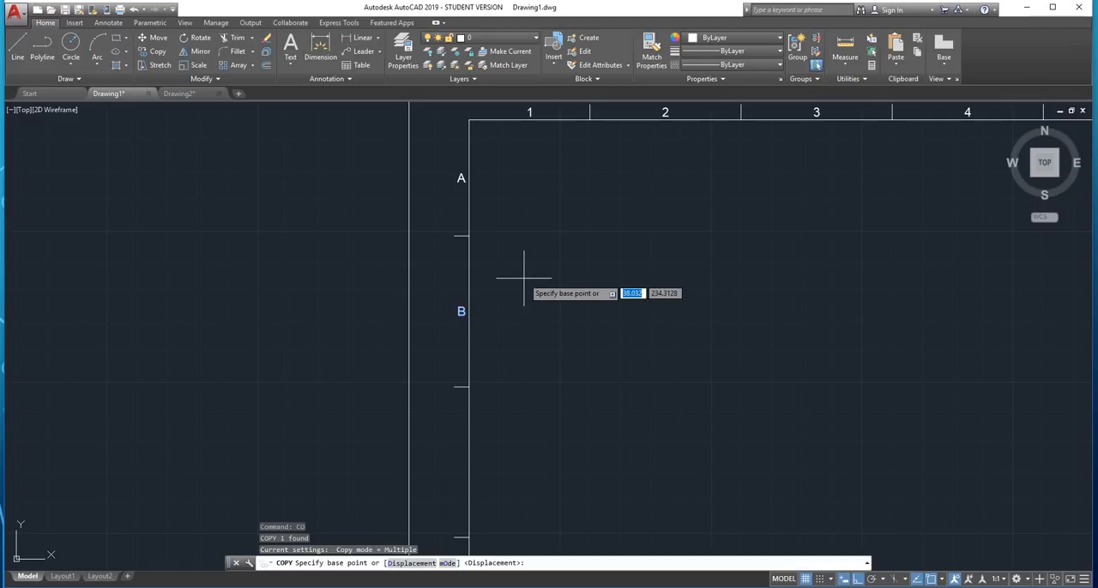
pyautogui.click(470, 233)
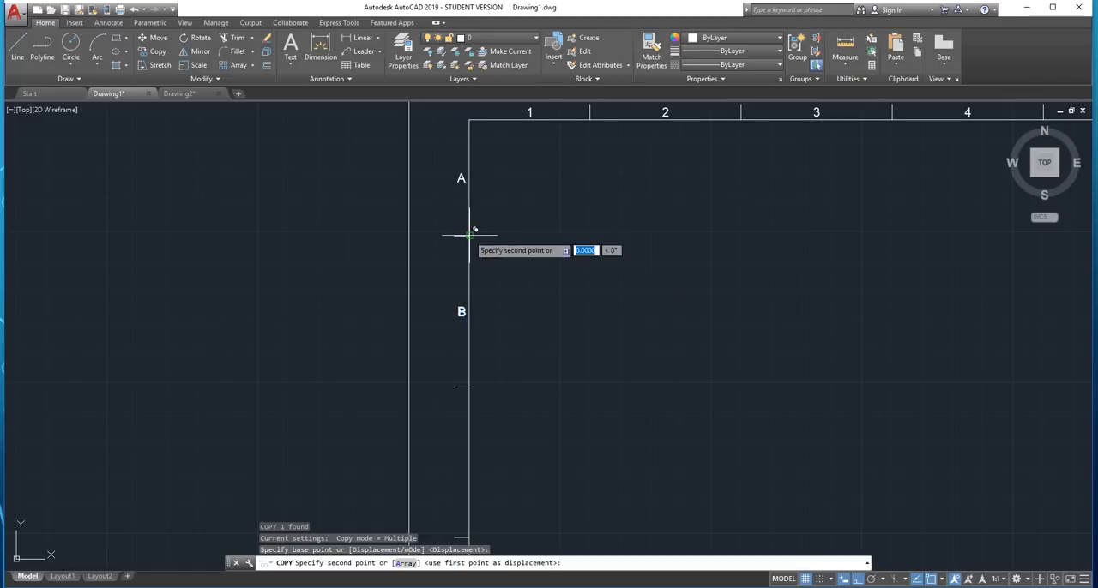
pyautogui.click(469, 386)
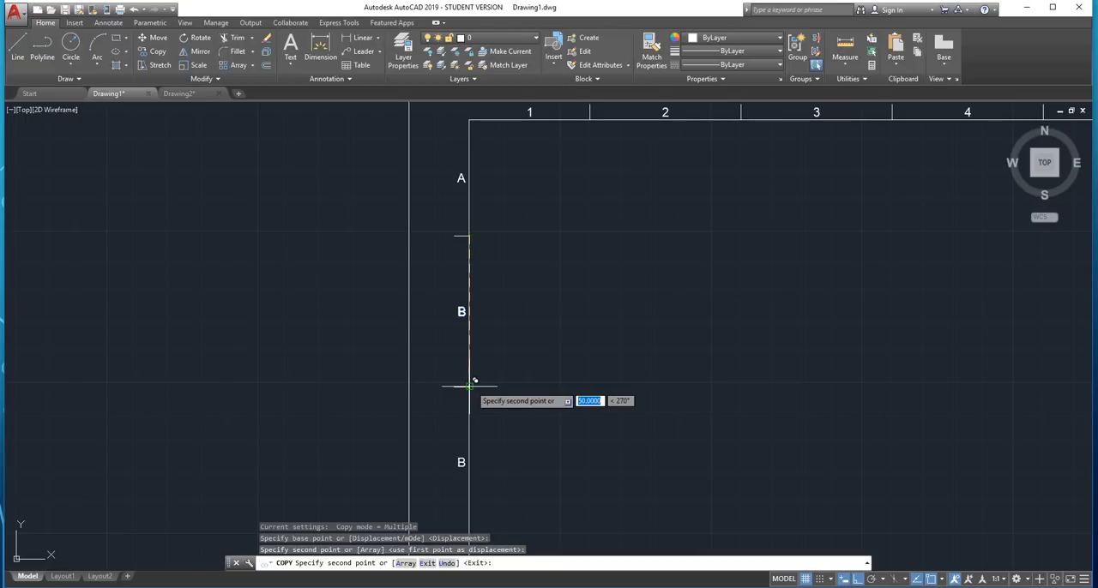
# Place two more copies of the "B" label in the next lower left margin zones, at displacements of 100 and 150
pyautogui.moveTo(471, 380); pyautogui.dragTo(539, 202, button='middle')
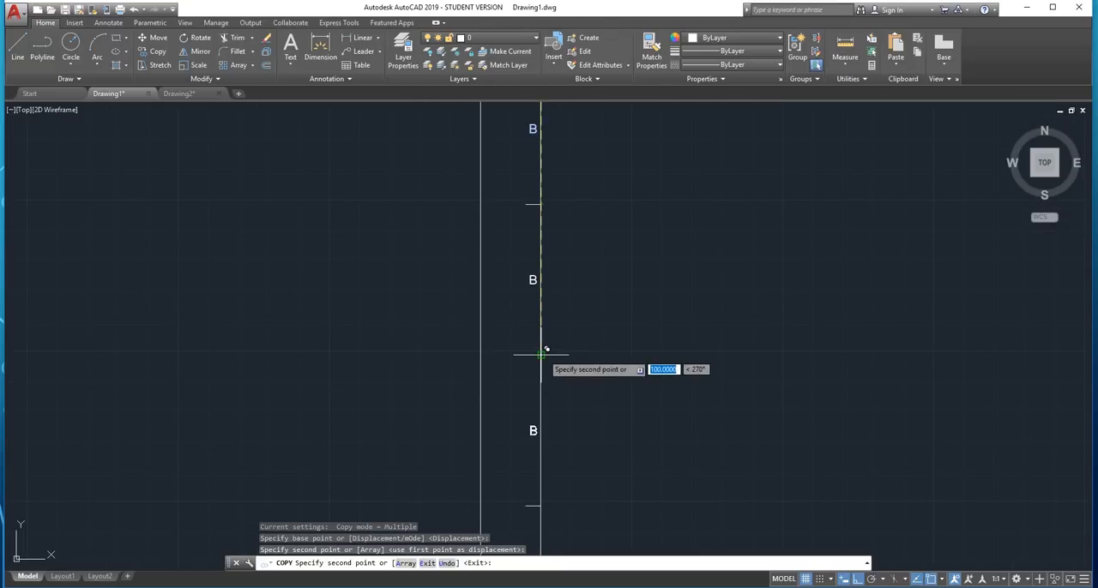
pyautogui.moveTo(621, 276); pyautogui.dragTo(587, 156, button='middle')
pyautogui.scroll(-2, 578, 180)
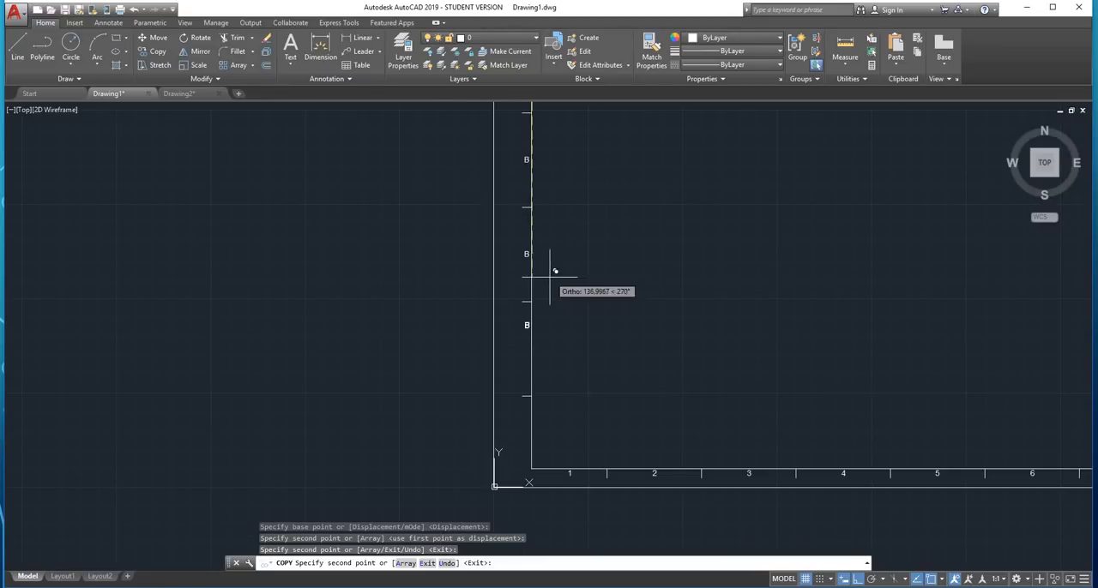
pyautogui.click(531, 300)
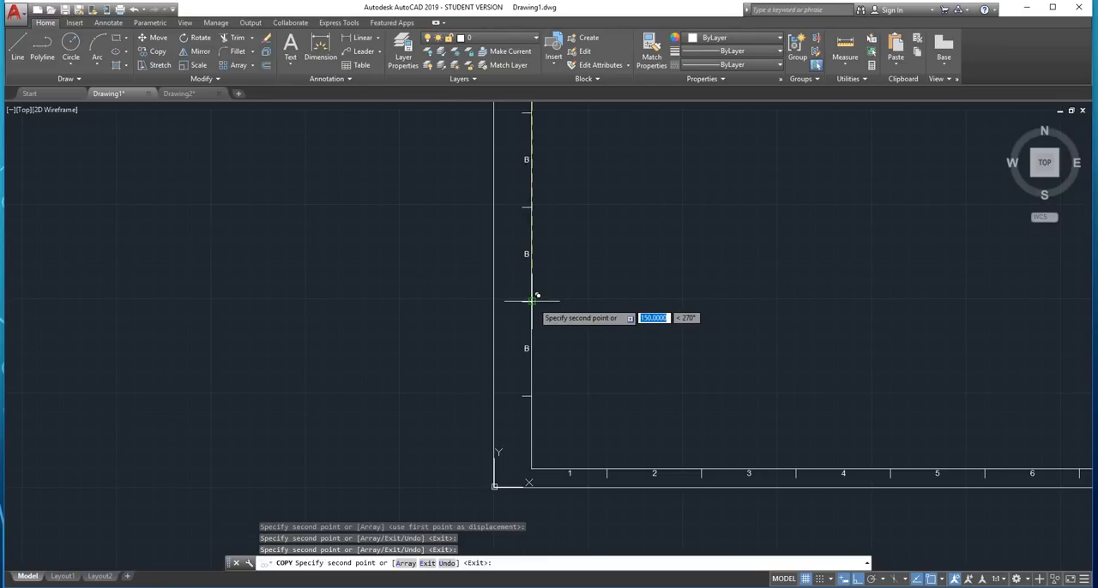
pyautogui.press('Escape')
pyautogui.scroll(3, 558, 409)
pyautogui.moveTo(559, 409); pyautogui.dragTo(445, 309, button='middle')
pyautogui.scroll(-1, 446, 308)
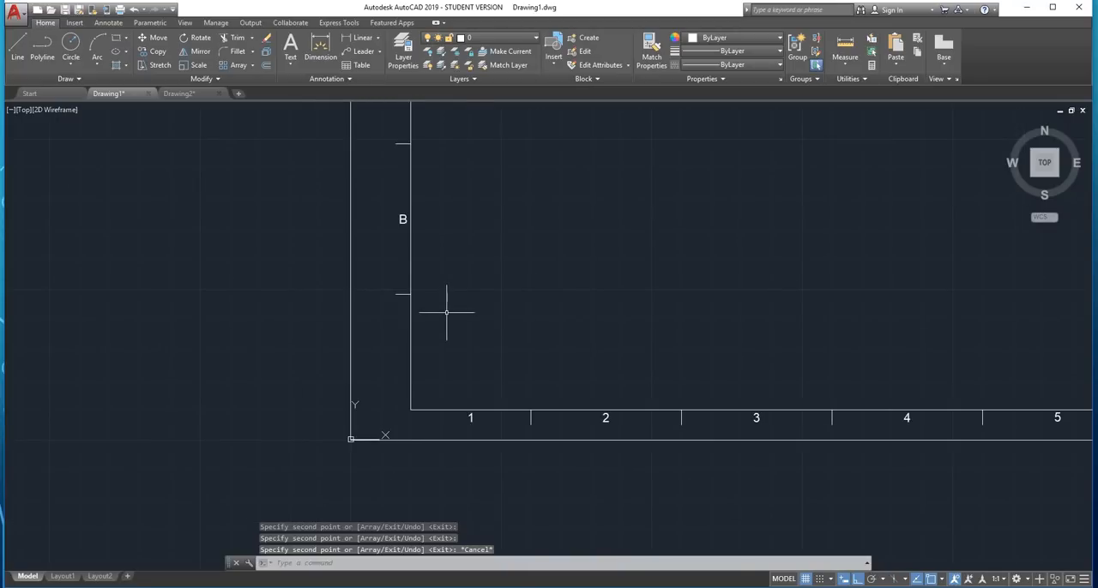
pyautogui.write('dim')
pyautogui.press('Return')
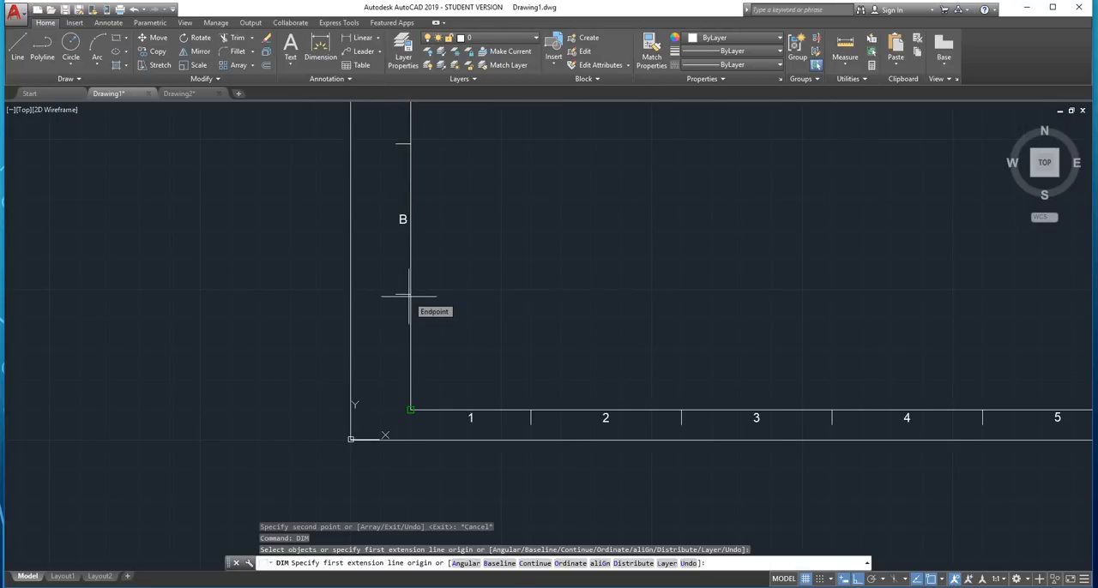
pyautogui.click(410, 293)
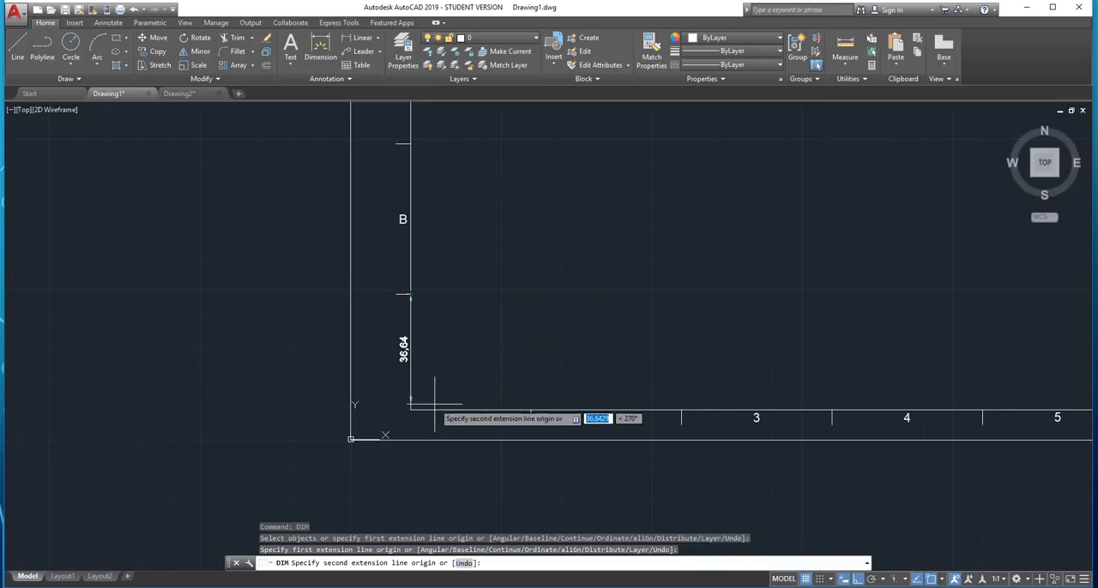
pyautogui.press('Escape')
# Copy the "A" label into the lowest left margin zone, from the inner border's upper corner to the lowest tick's inner end
pyautogui.scroll(-5, 489, 307)
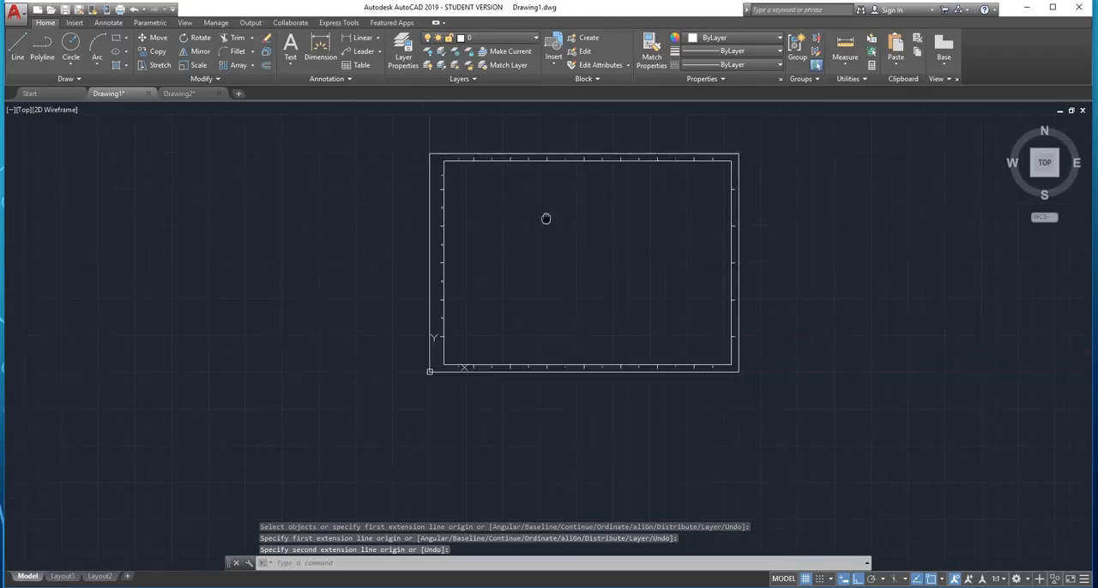
pyautogui.scroll(5, 382, 199)
pyautogui.press('Escape')
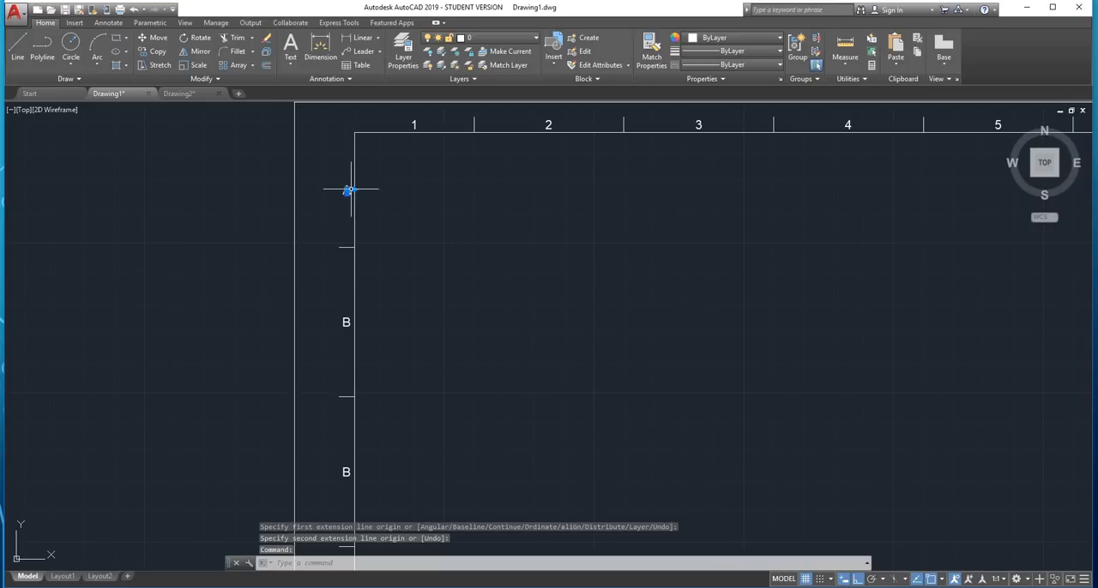
pyautogui.write('co')
pyautogui.press('Return')
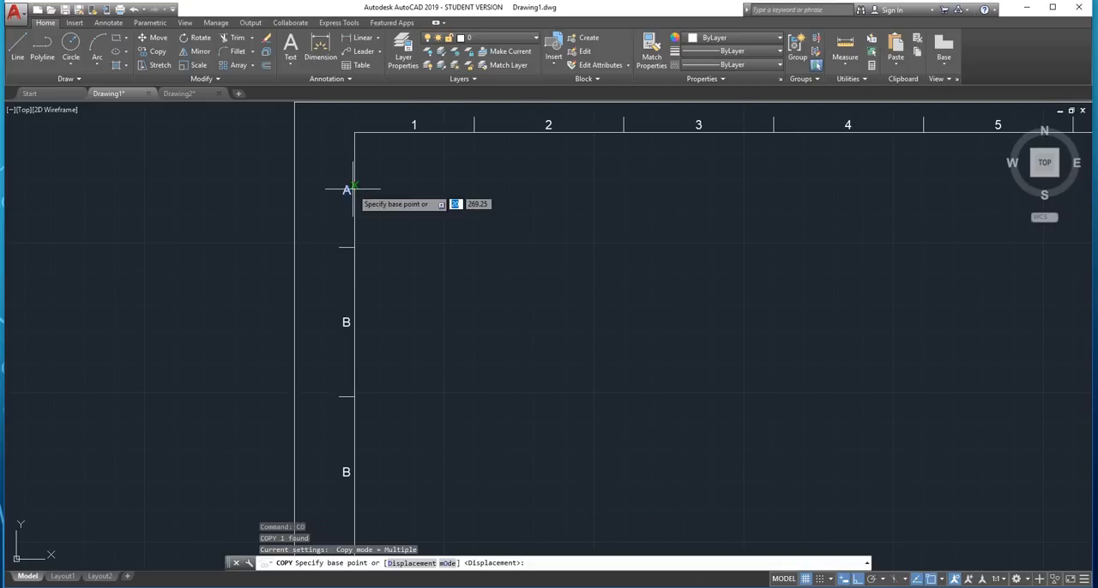
pyautogui.click(354, 131)
pyautogui.scroll(-5, 356, 131)
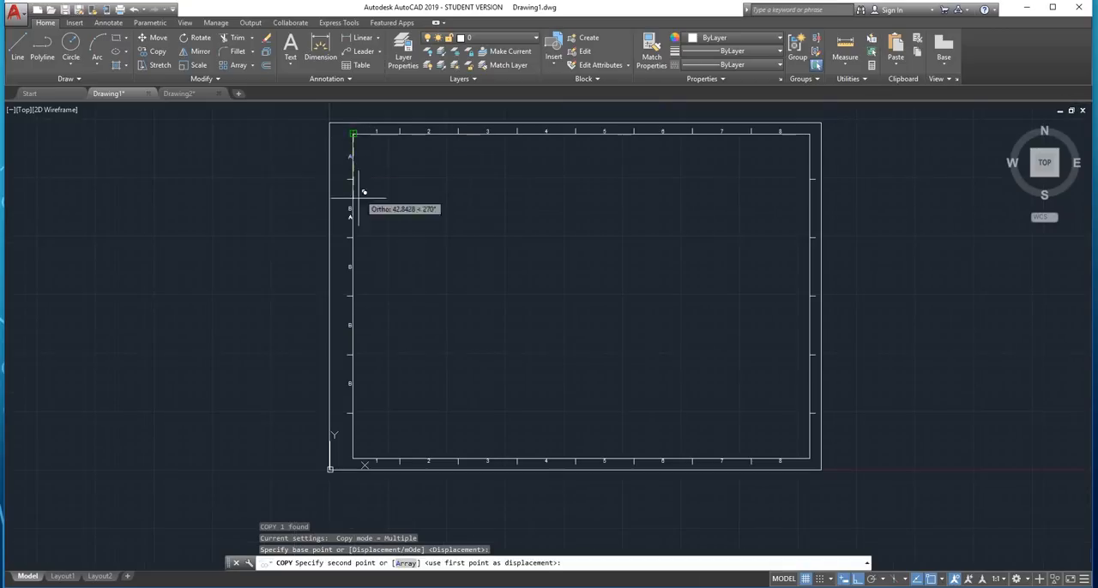
pyautogui.scroll(5, 356, 416)
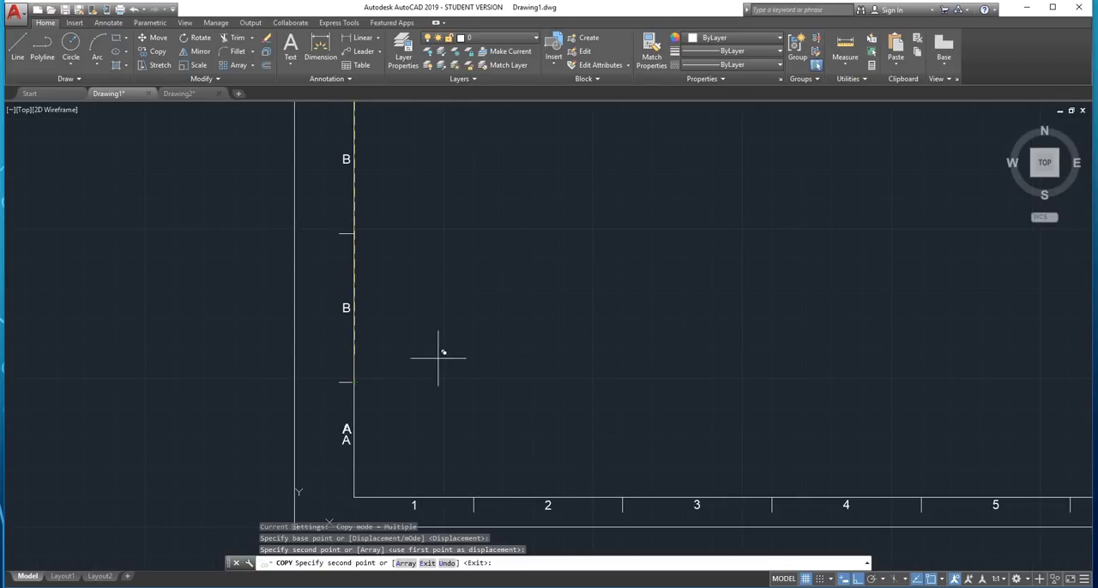
pyautogui.press('Escape')
pyautogui.press('Escape')
pyautogui.scroll(-2, 392, 363)
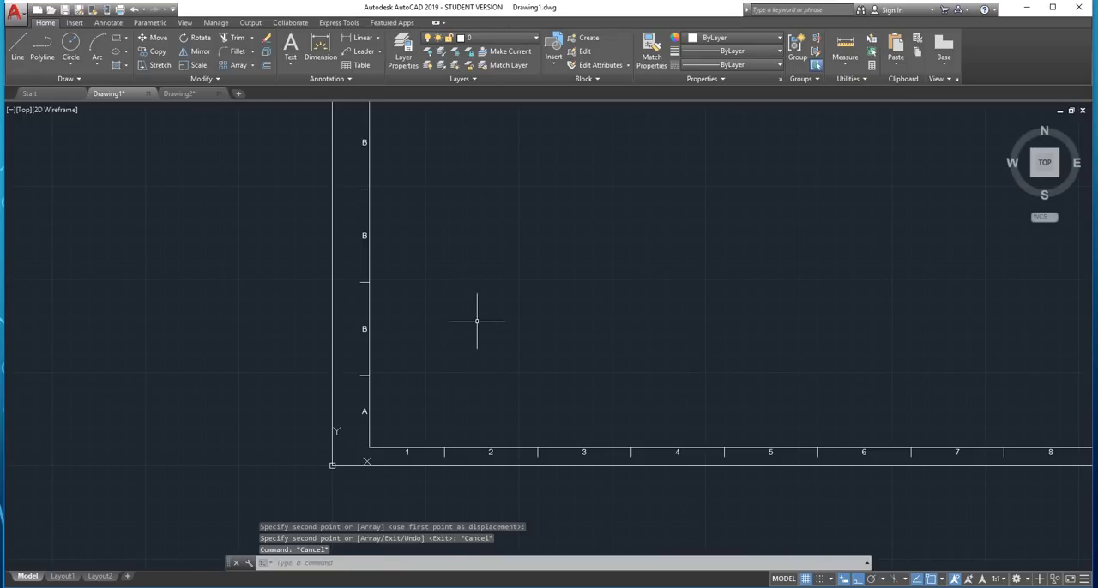
pyautogui.scroll(-2, 407, 340)
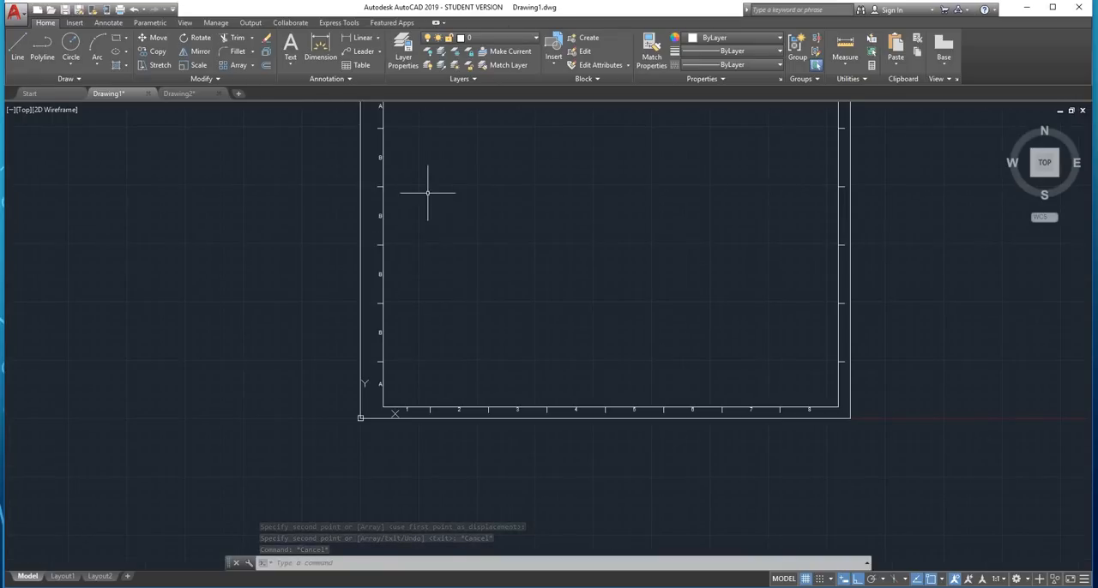
pyautogui.moveTo(428, 193); pyautogui.dragTo(424, 316, button='middle')
pyautogui.scroll(4, 360, 241)
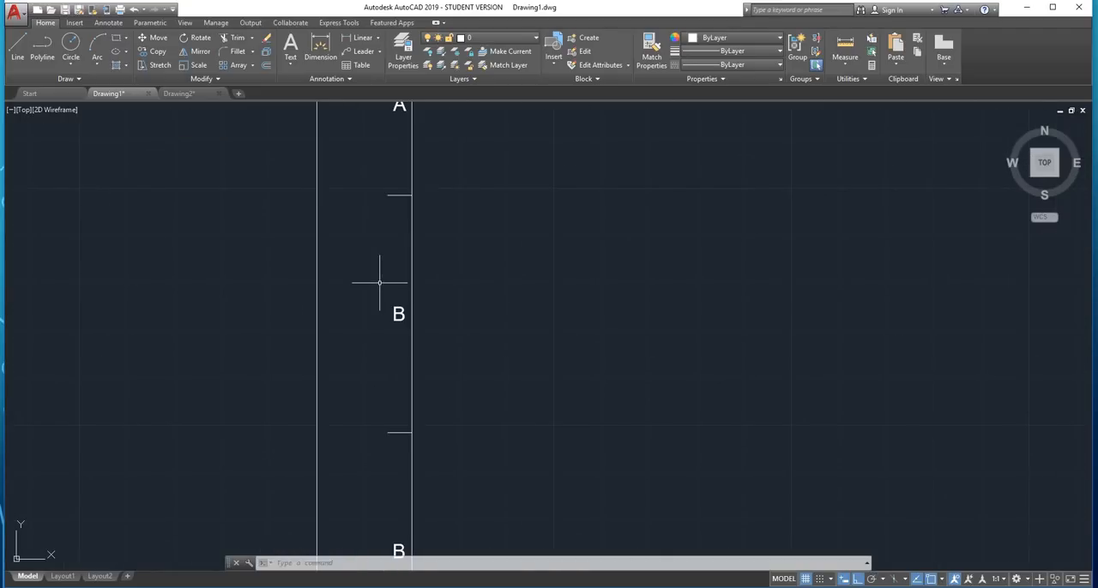
pyautogui.scroll(-3, 400, 302)
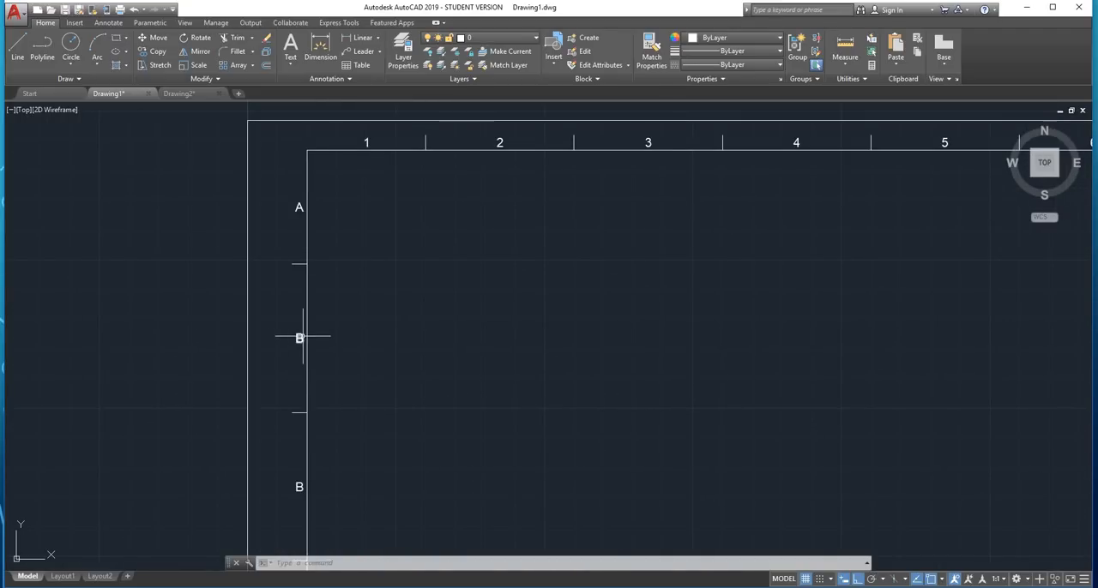
pyautogui.doubleClick(300, 337)
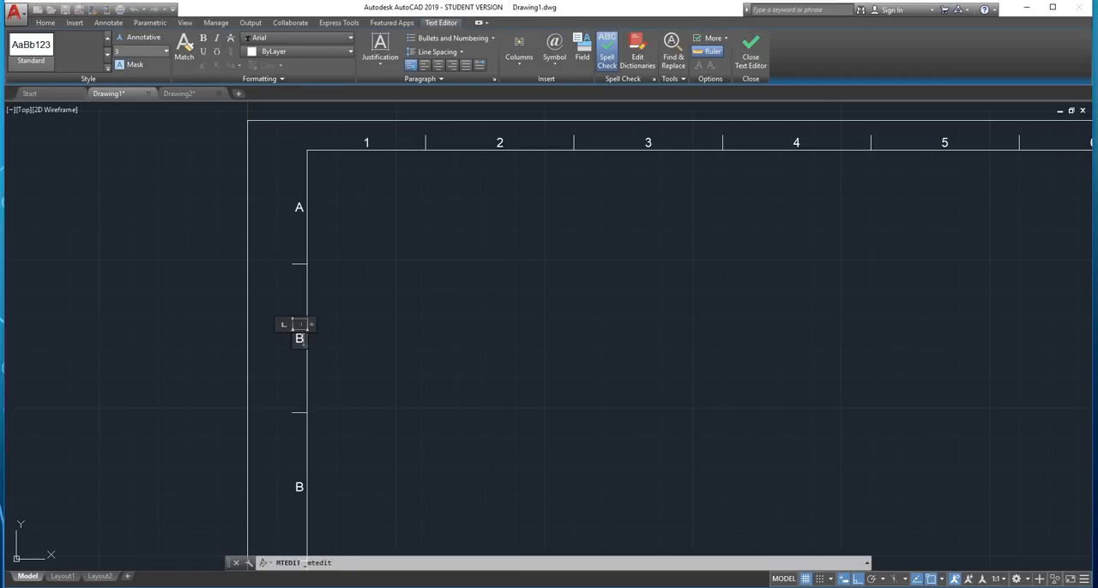
pyautogui.click(347, 313)
# Change the third label from the top of the left margin to "C"
pyautogui.scroll(-4, 351, 316)
pyautogui.scroll(4, 339, 337)
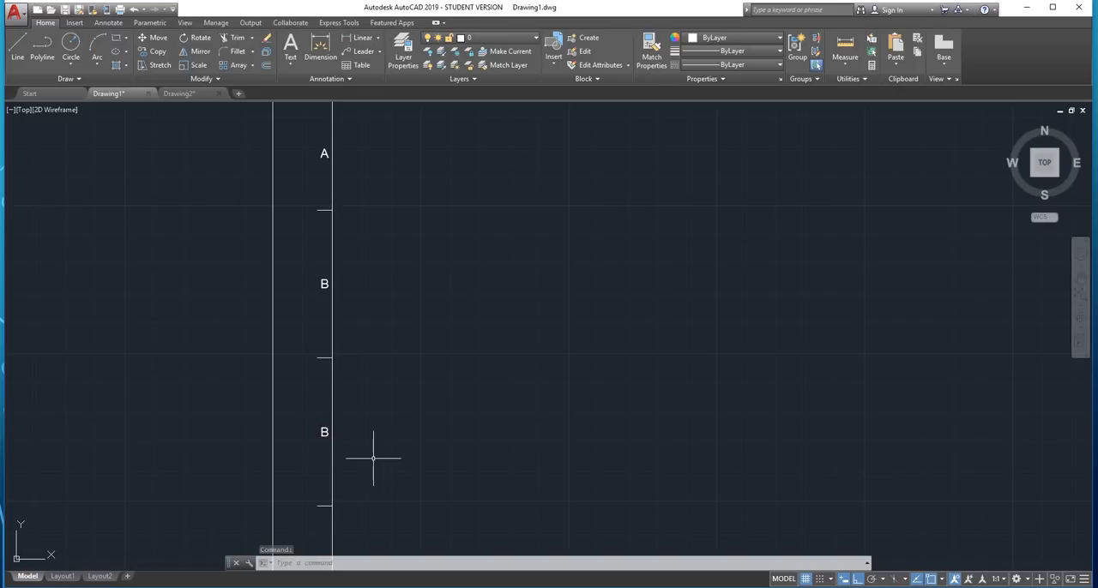
pyautogui.scroll(-4, 355, 380)
pyautogui.scroll(5, 355, 380)
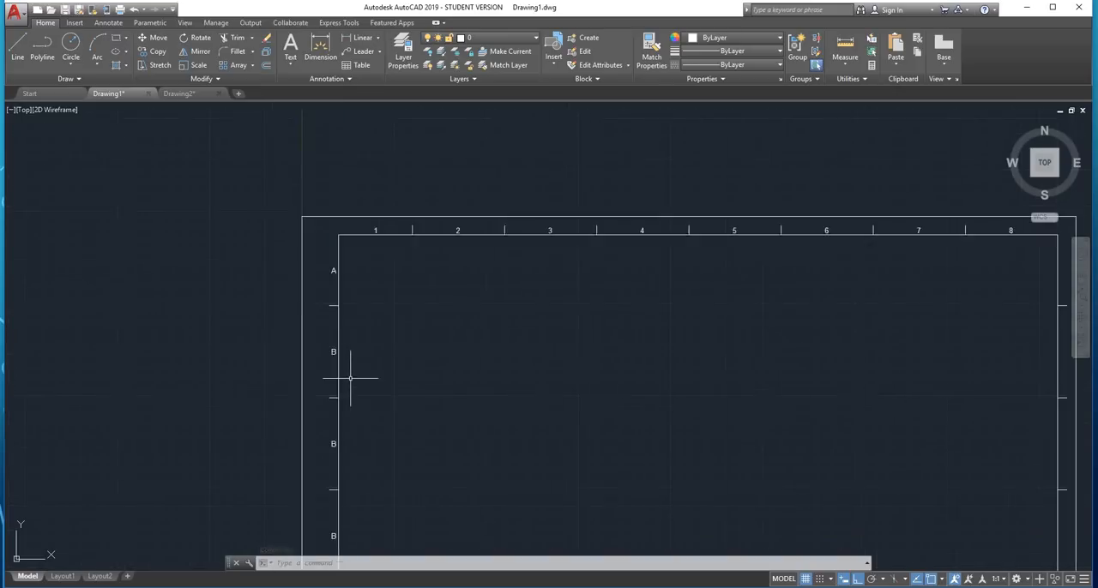
pyautogui.moveTo(368, 358); pyautogui.dragTo(345, 241, button='middle')
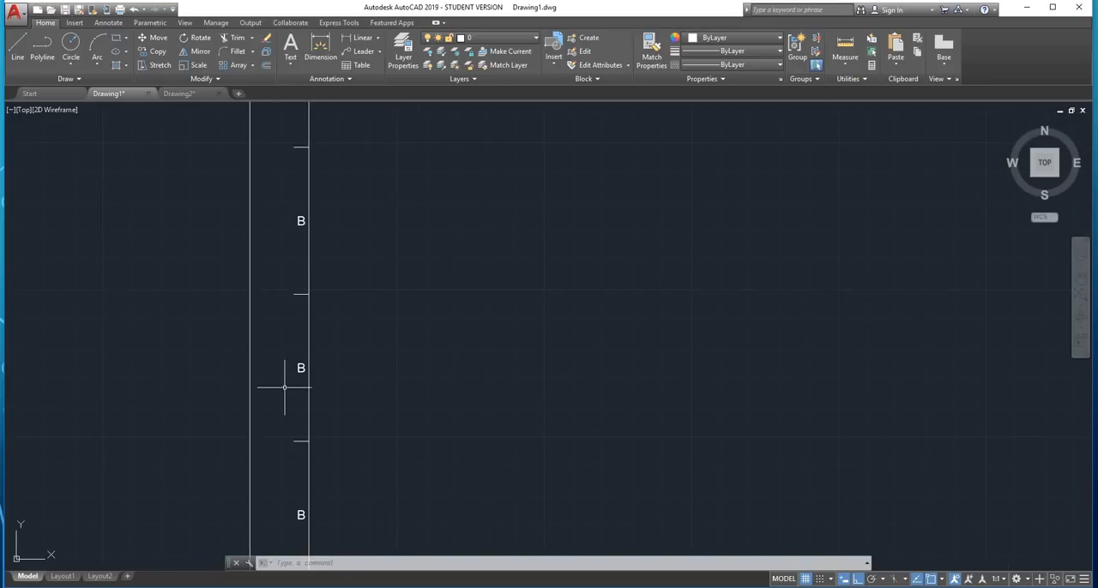
pyautogui.doubleClick(300, 369)
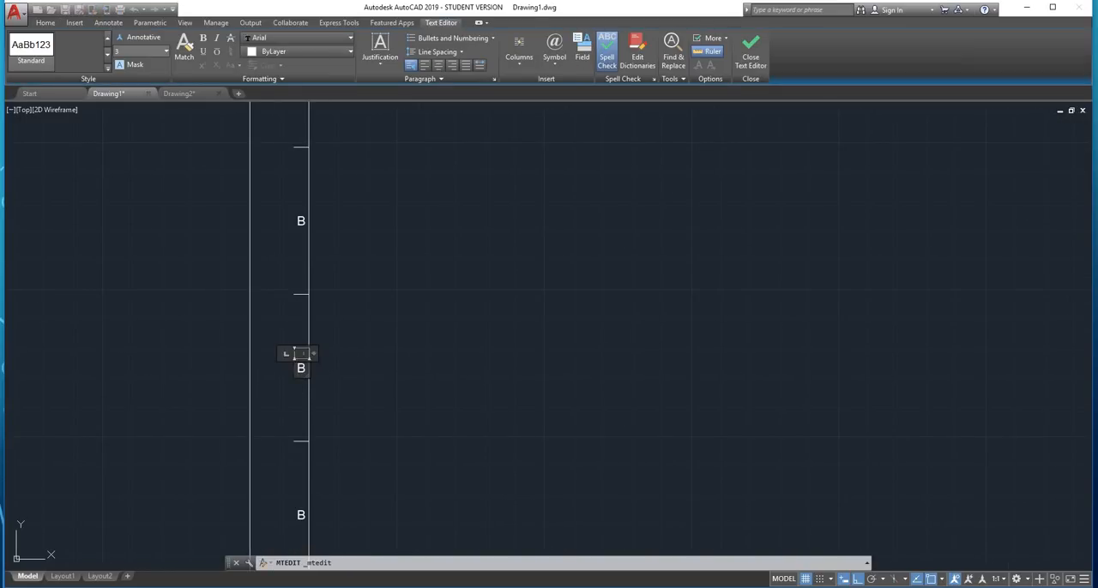
pyautogui.write('C')
pyautogui.click(364, 437)
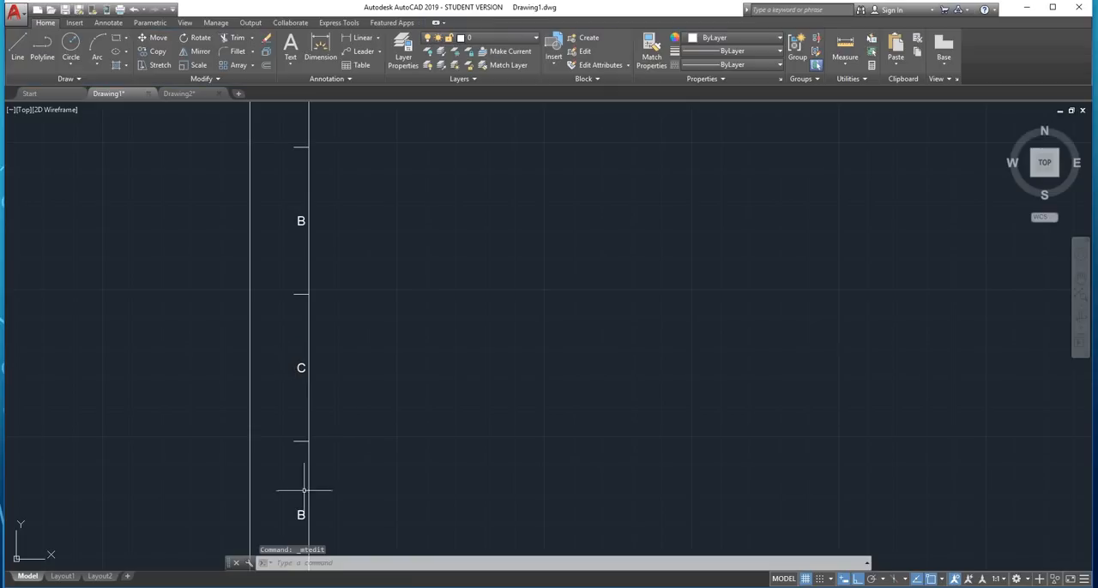
# Change the fourth and fifth labels of the left margin to "D" and "E"
pyautogui.doubleClick(299, 516)
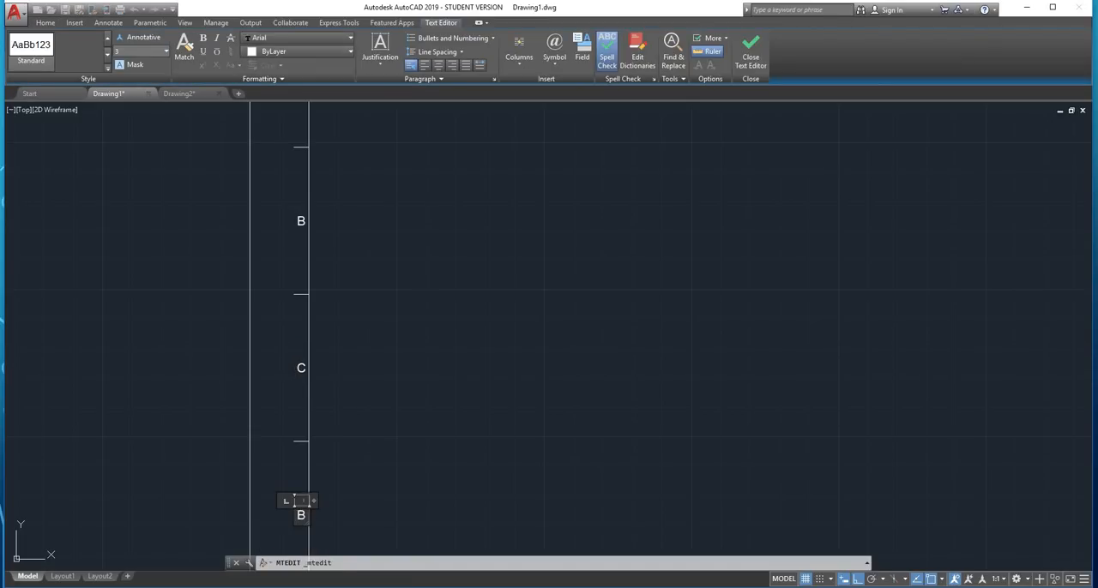
pyautogui.click(353, 417)
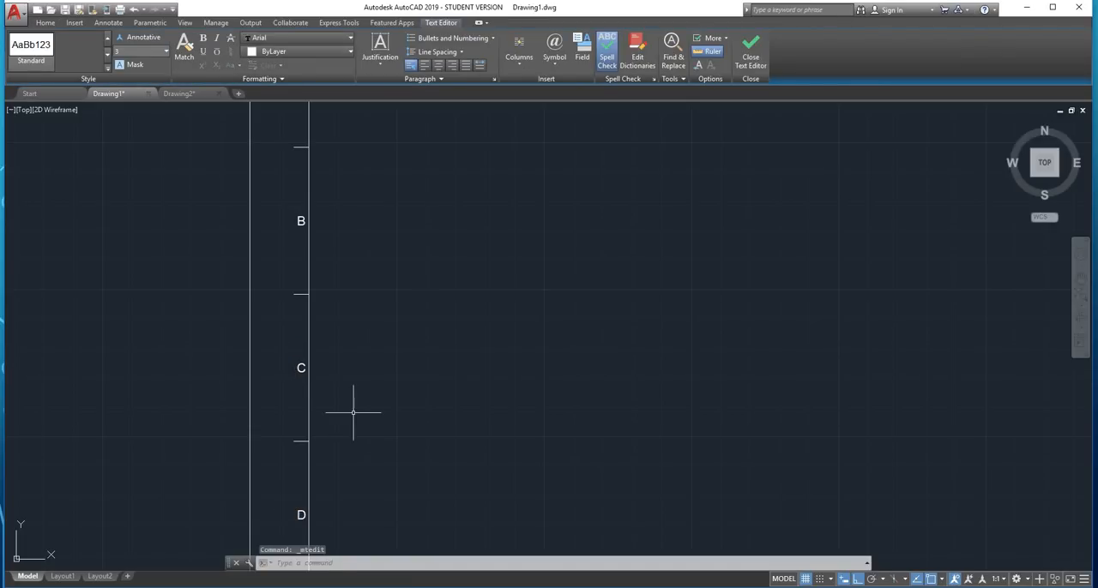
pyautogui.scroll(-6, 410, 335)
pyautogui.scroll(4, 328, 368)
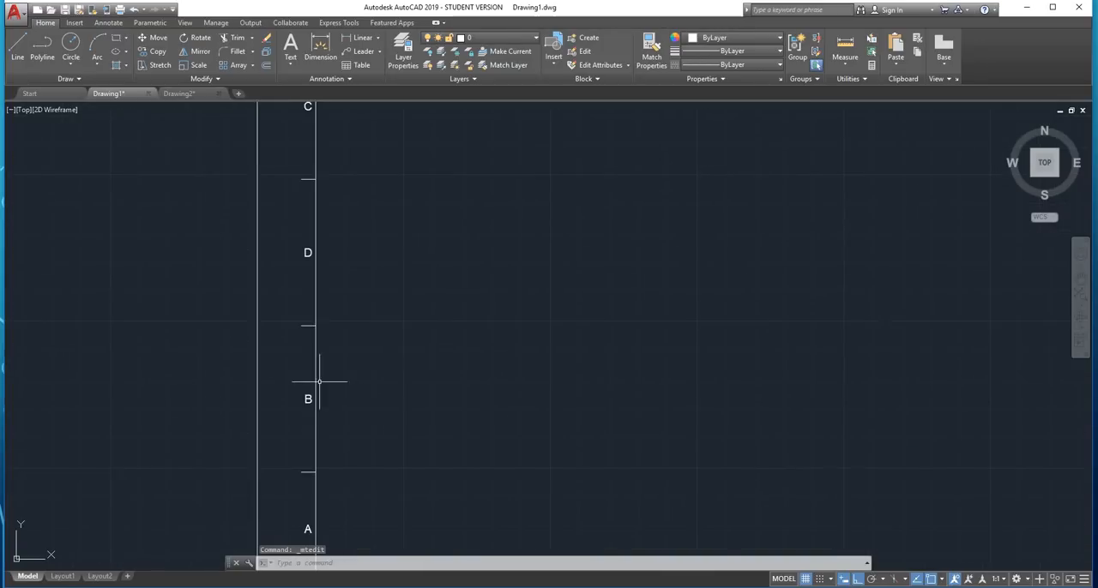
pyautogui.doubleClick(307, 399)
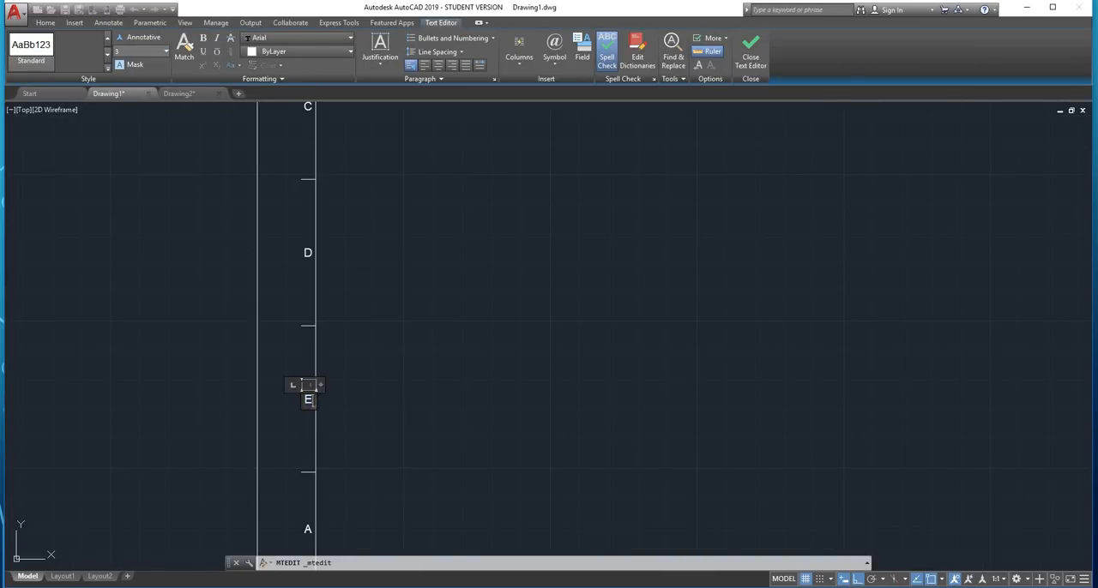
pyautogui.click(402, 326)
# Edit the copied "A" label in the lowest left margin zone to continue the letter sequence after "E"
pyautogui.scroll(-3, 356, 436)
pyautogui.scroll(3, 333, 462)
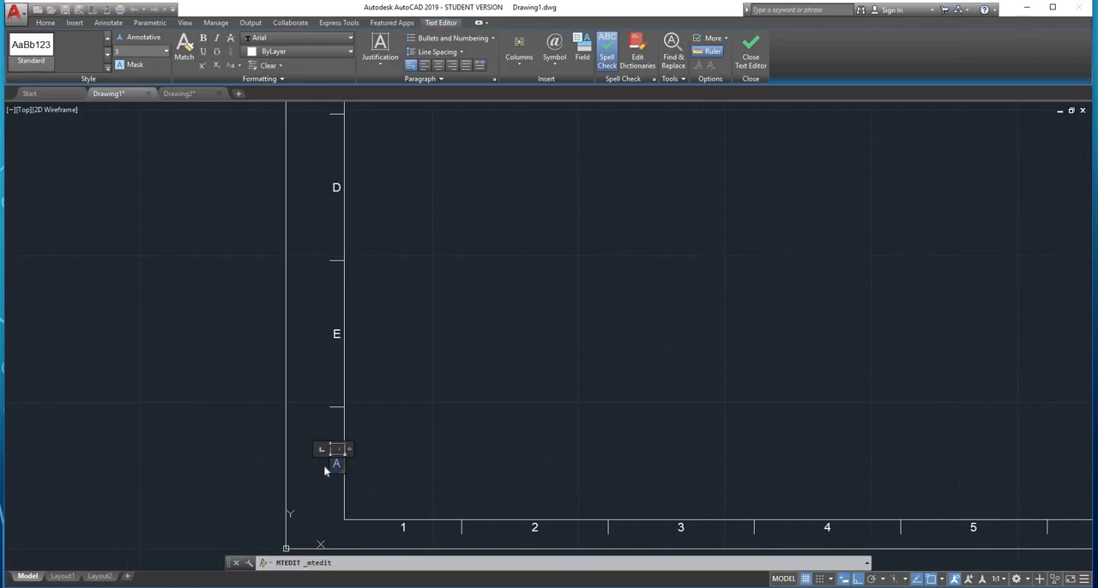
pyautogui.click(396, 382)
pyautogui.scroll(-3, 368, 248)
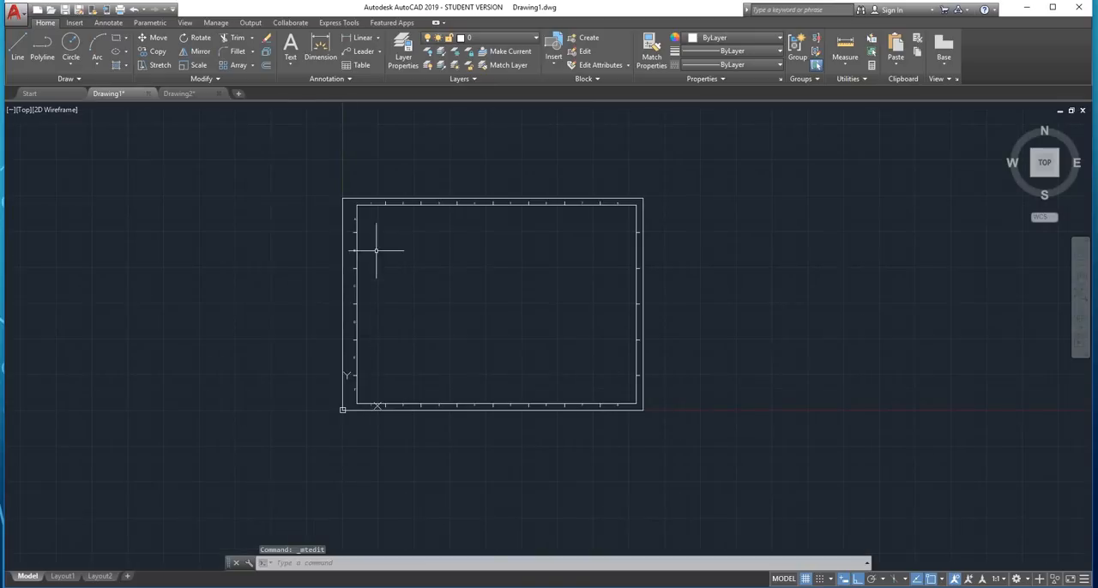
pyautogui.scroll(3, 339, 206)
pyautogui.scroll(5, 340, 185)
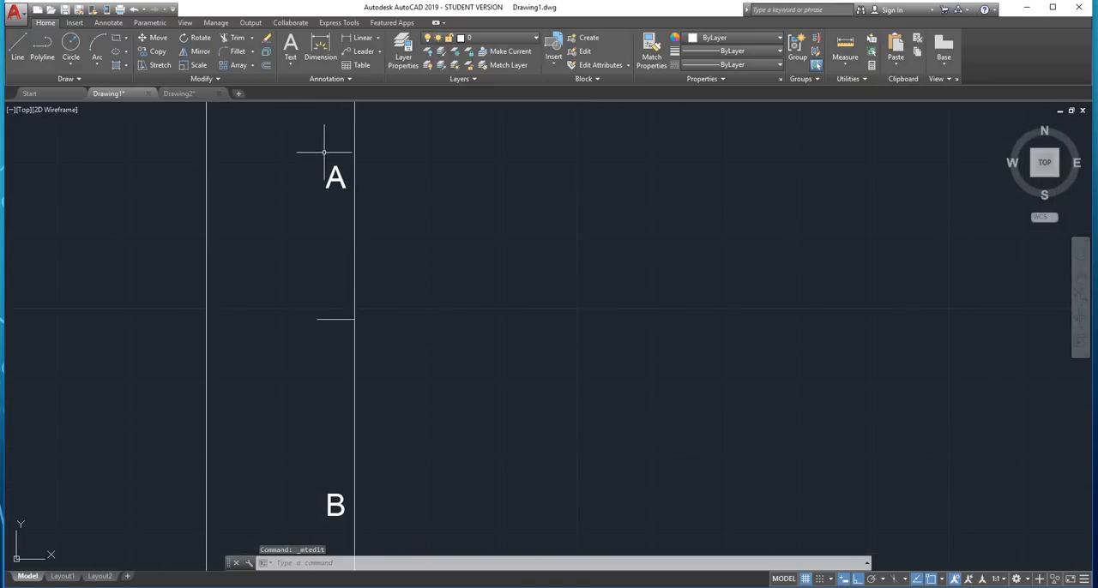
# Copy all six letter labels from the left margin to the right margin, from the highest left tick's outer end to the matching right tick's inner end
pyautogui.click(321, 157)
pyautogui.scroll(-4, 364, 258)
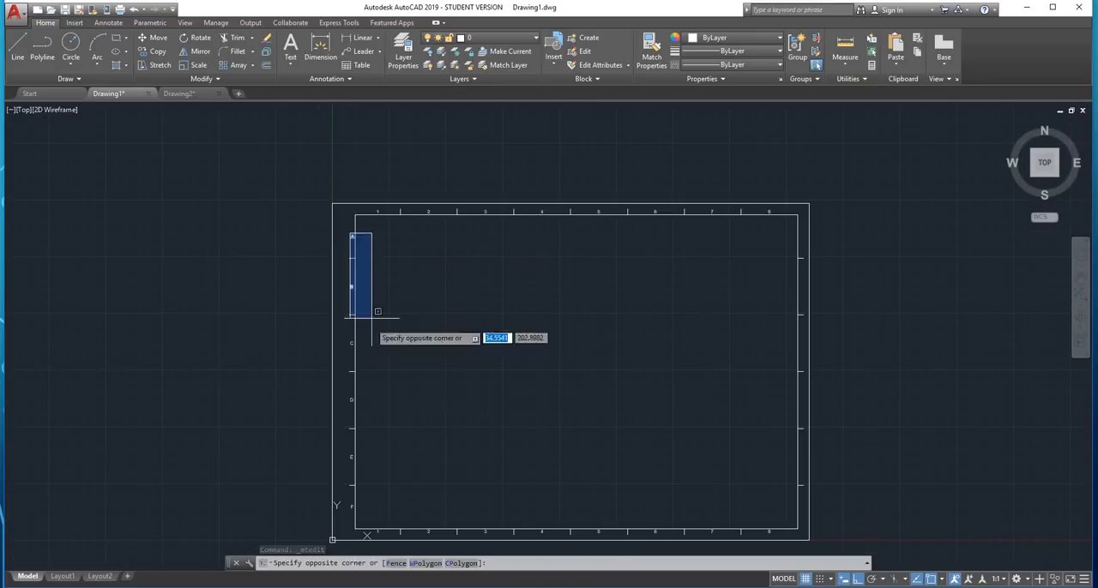
pyautogui.scroll(4, 362, 509)
pyautogui.click(371, 507)
pyautogui.scroll(-4, 429, 403)
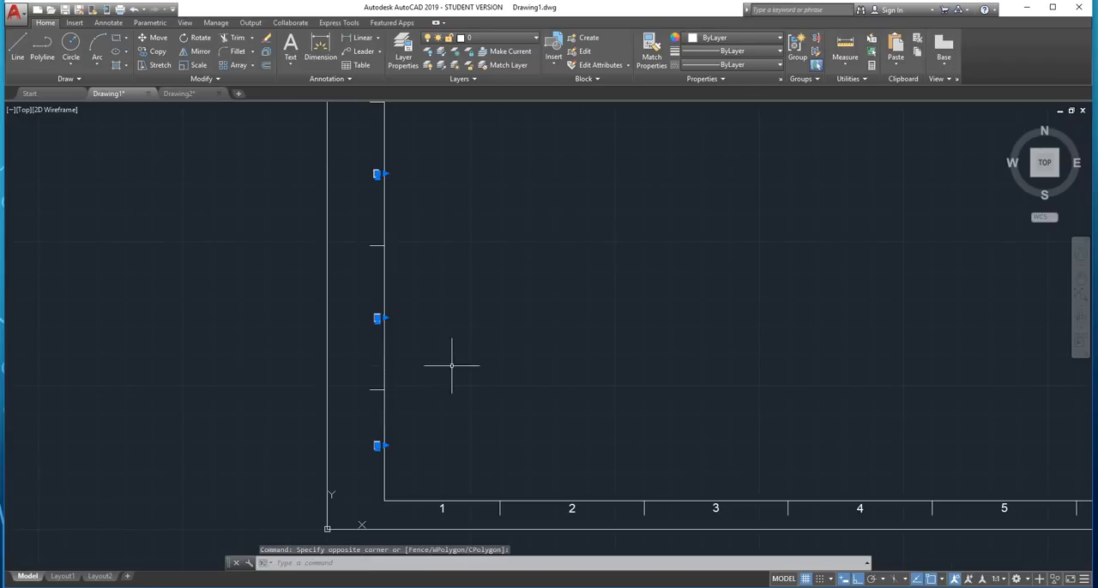
pyautogui.moveTo(595, 239); pyautogui.dragTo(349, 434, button='middle')
pyautogui.scroll(-3, 373, 362)
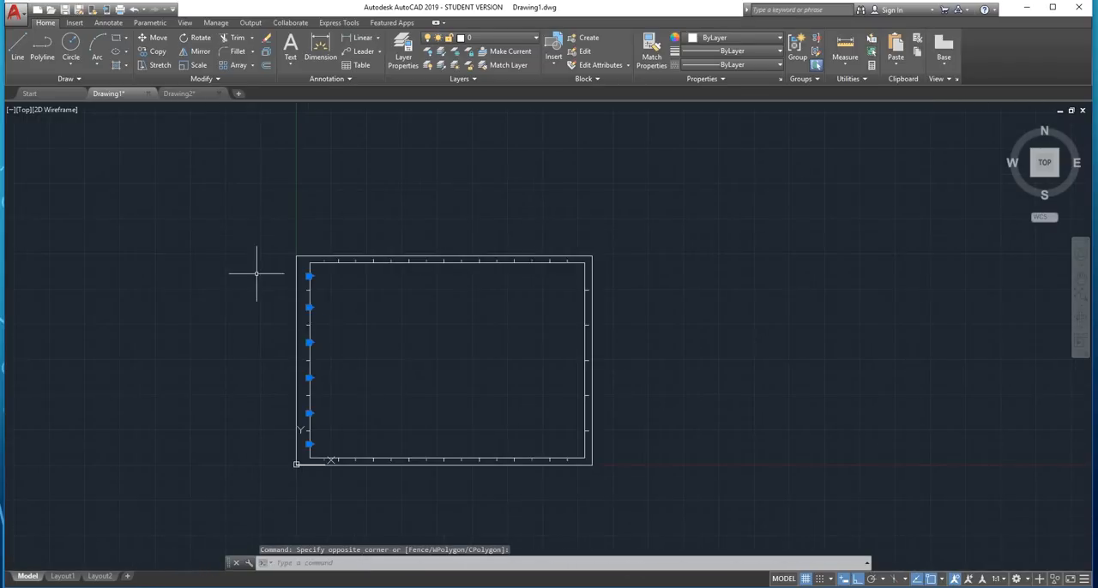
pyautogui.scroll(3, 300, 273)
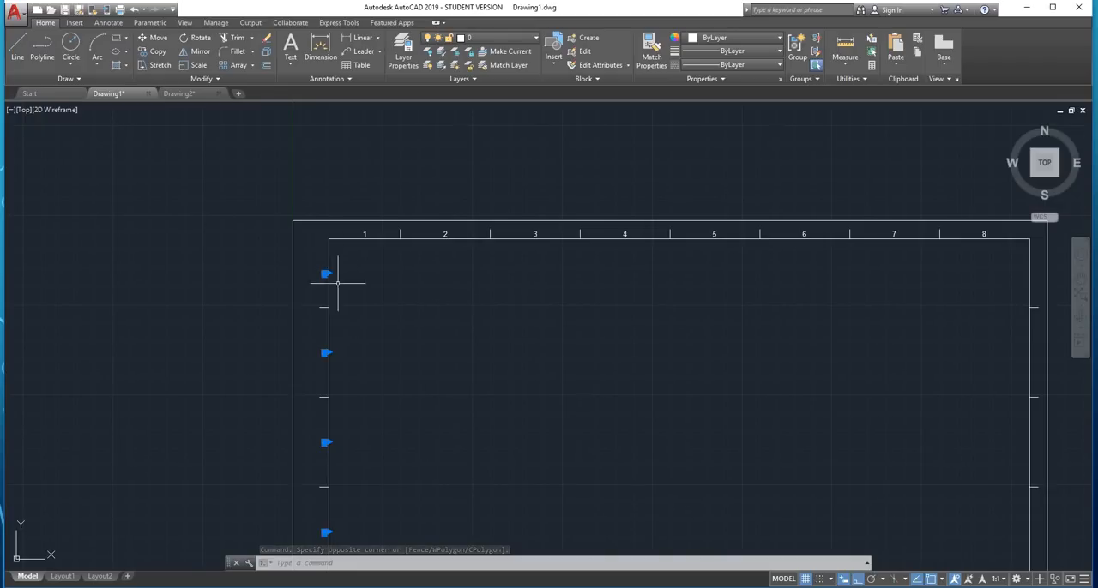
pyautogui.scroll(4, 335, 305)
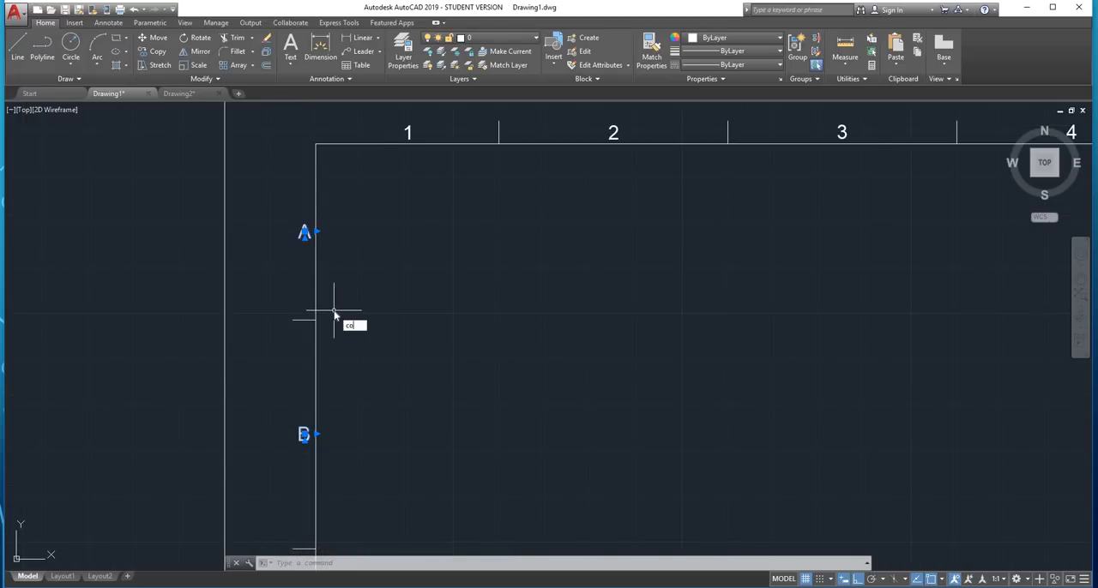
pyautogui.press('Return')
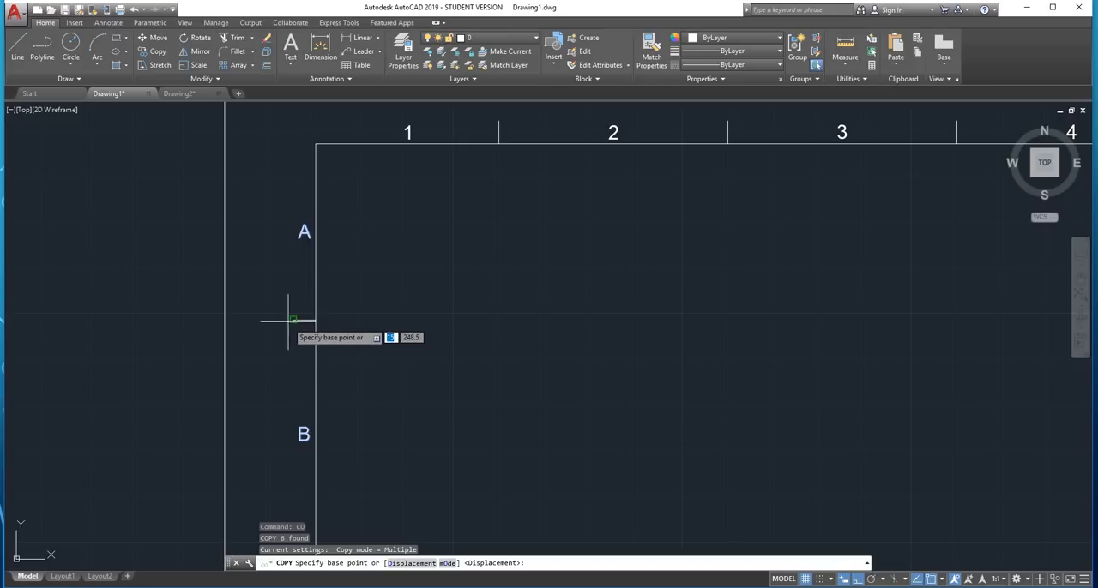
pyautogui.click(289, 322)
pyautogui.scroll(-5, 300, 319)
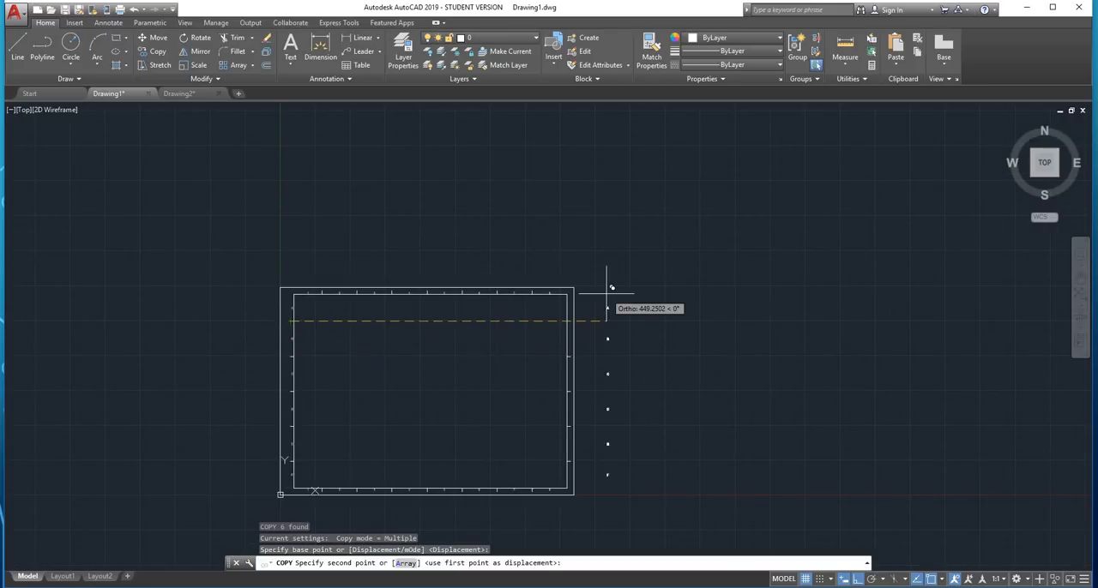
pyautogui.scroll(9, 608, 293)
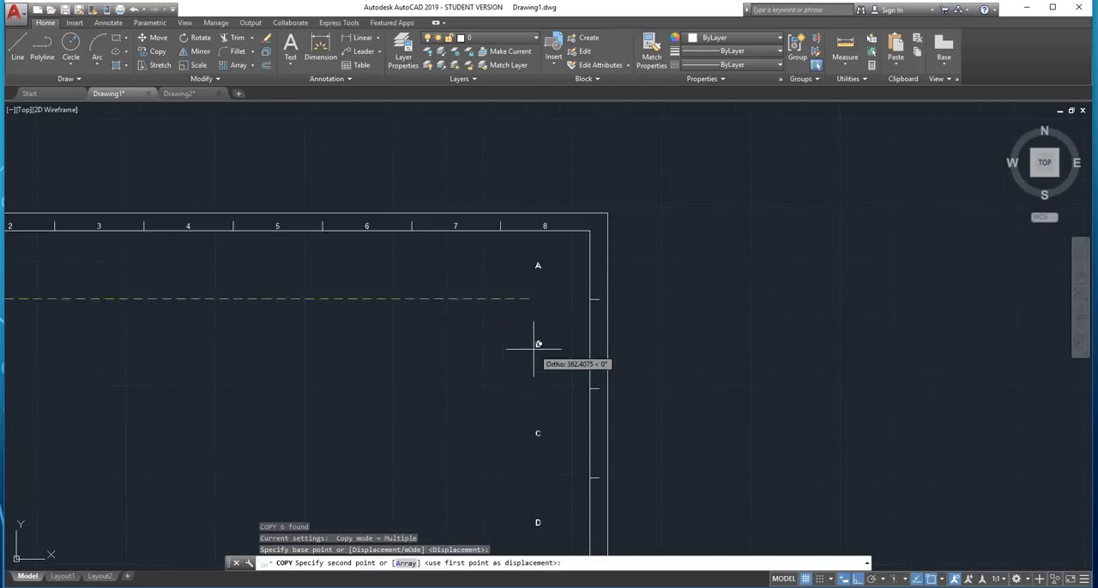
pyautogui.click(591, 298)
pyautogui.scroll(-4, 590, 296)
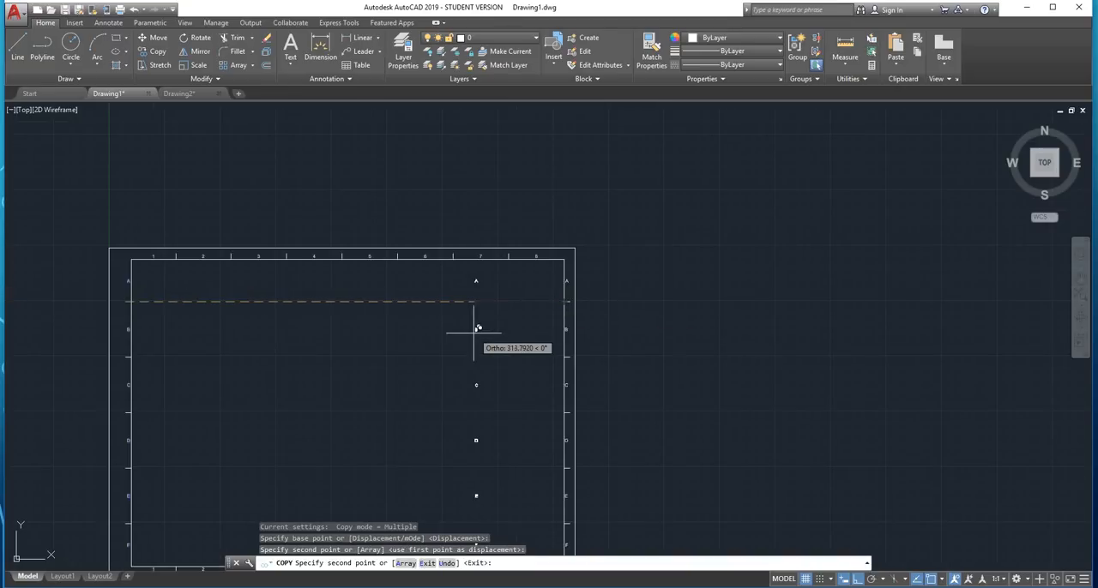
pyautogui.scroll(2, 472, 327)
pyautogui.press('Escape')
pyautogui.scroll(-3, 639, 255)
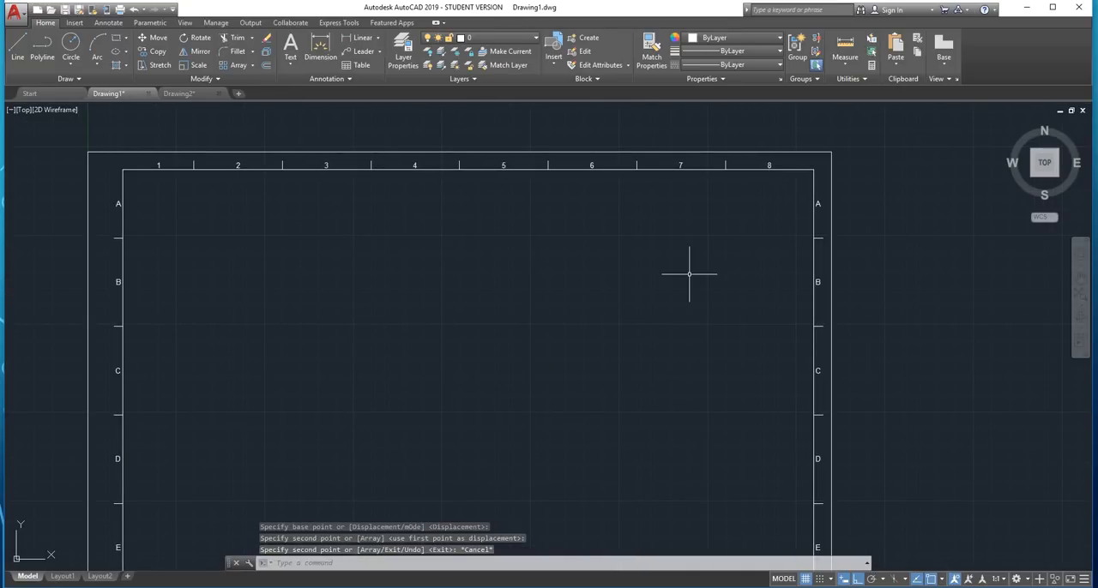
# Examine the whole sheet to check the numbers and letters in all four margins
pyautogui.scroll(-5, 682, 270)
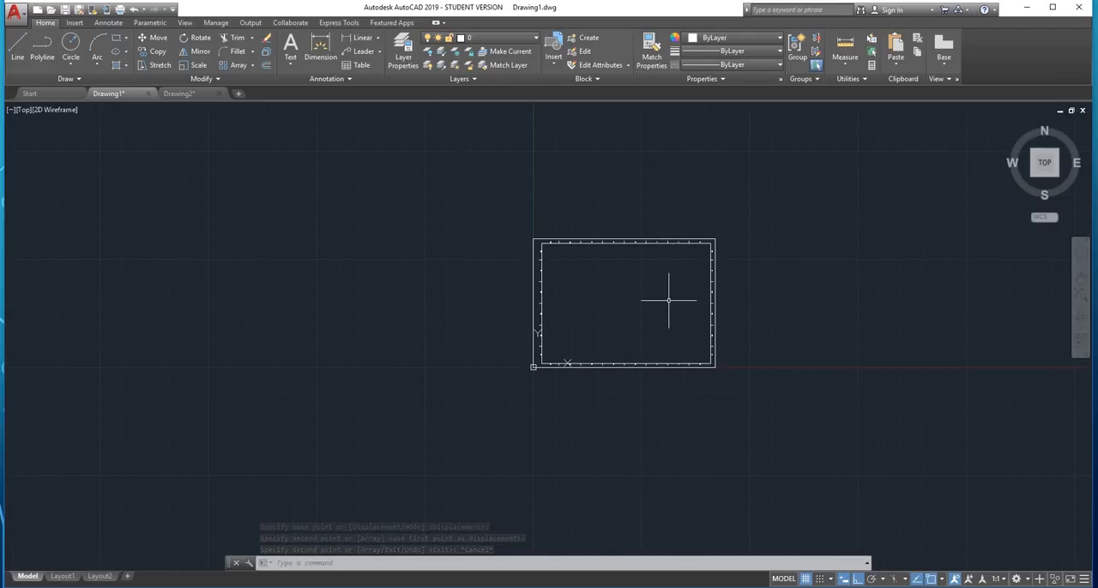
pyautogui.scroll(4, 633, 363)
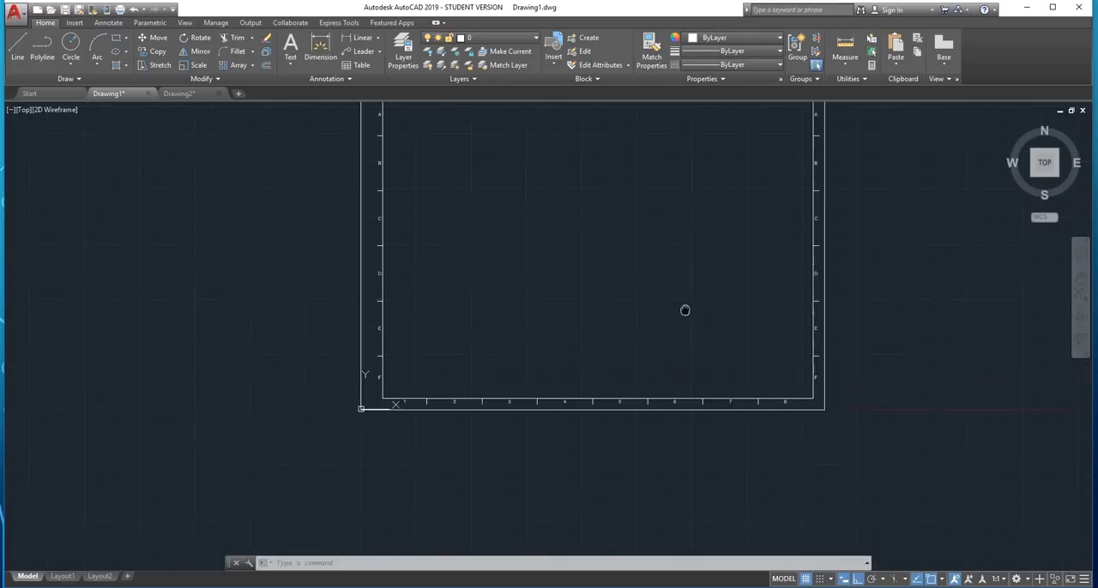
pyautogui.moveTo(684, 309); pyautogui.dragTo(620, 394, button='middle')
pyautogui.scroll(2, 618, 395)
pyautogui.scroll(-2, 618, 395)
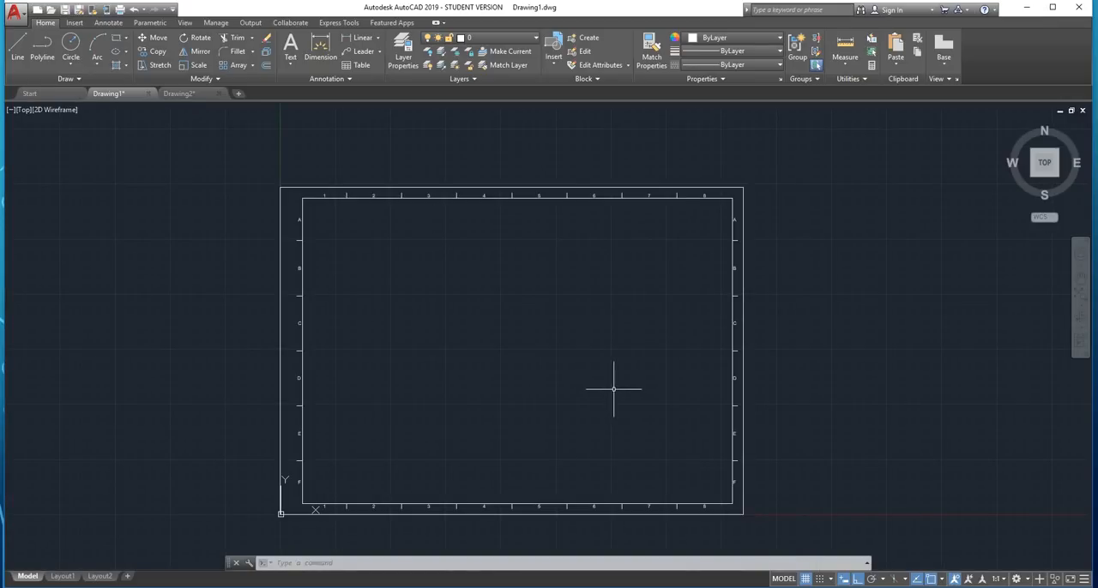
pyautogui.scroll(2, 613, 389)
pyautogui.scroll(-2, 613, 387)
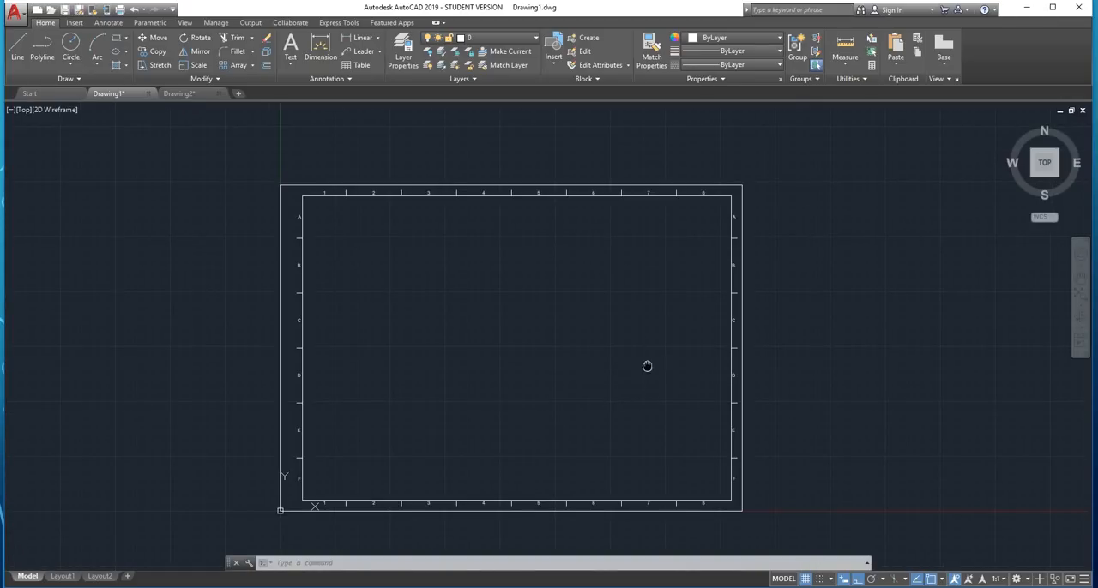
pyautogui.moveTo(647, 367); pyautogui.dragTo(570, 364, button='middle')
# Draw a title block rectangle 180 wide and 30 high, extending left and up from the inner border's lower-right corner
pyautogui.scroll(2, 656, 451)
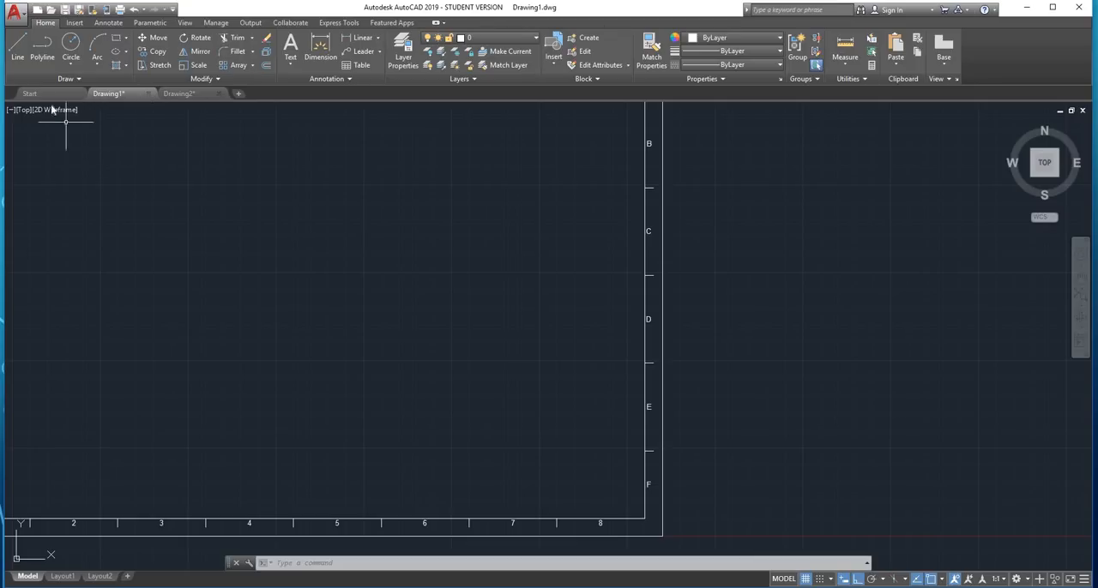
pyautogui.click(117, 39)
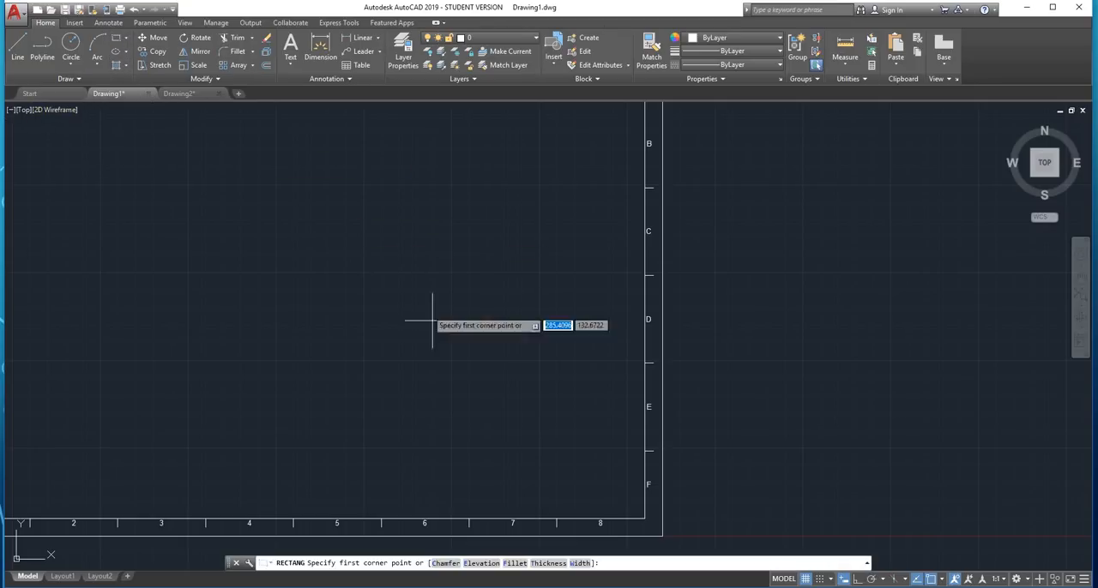
pyautogui.click(645, 519)
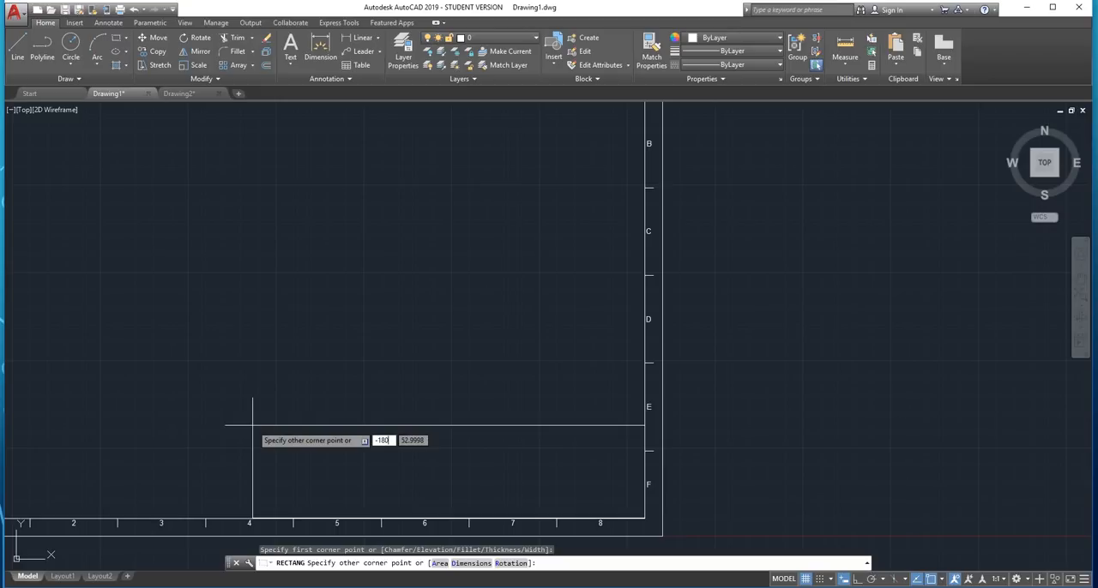
pyautogui.press('Tab')
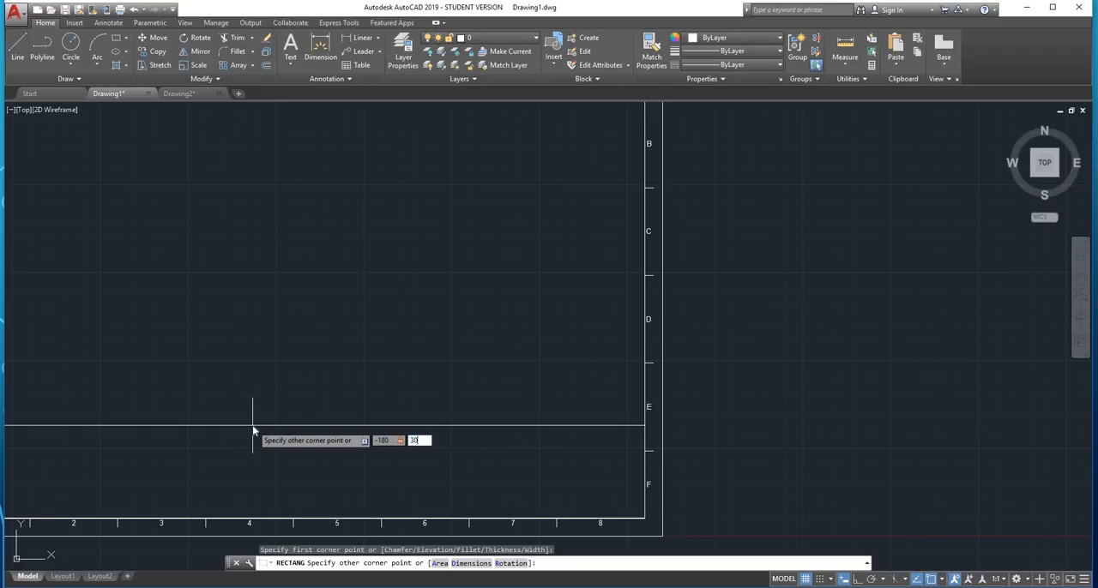
pyautogui.write('30')
pyautogui.press('Return')
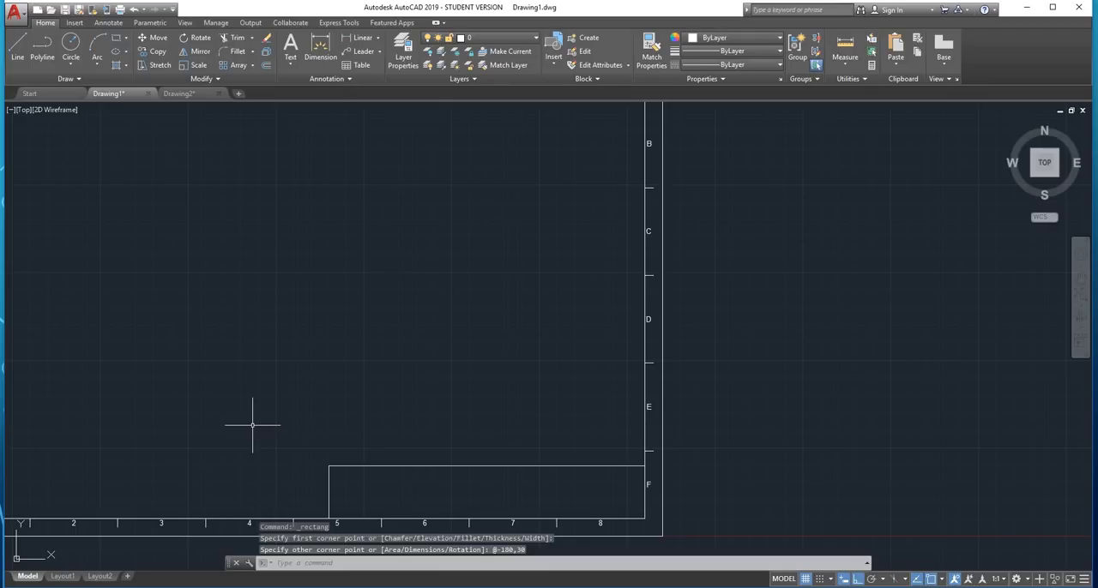
# Start a line on the title block's top edge, offset 30 to the left from its upper-right corner
pyautogui.scroll(-5, 380, 397)
pyautogui.scroll(5, 380, 416)
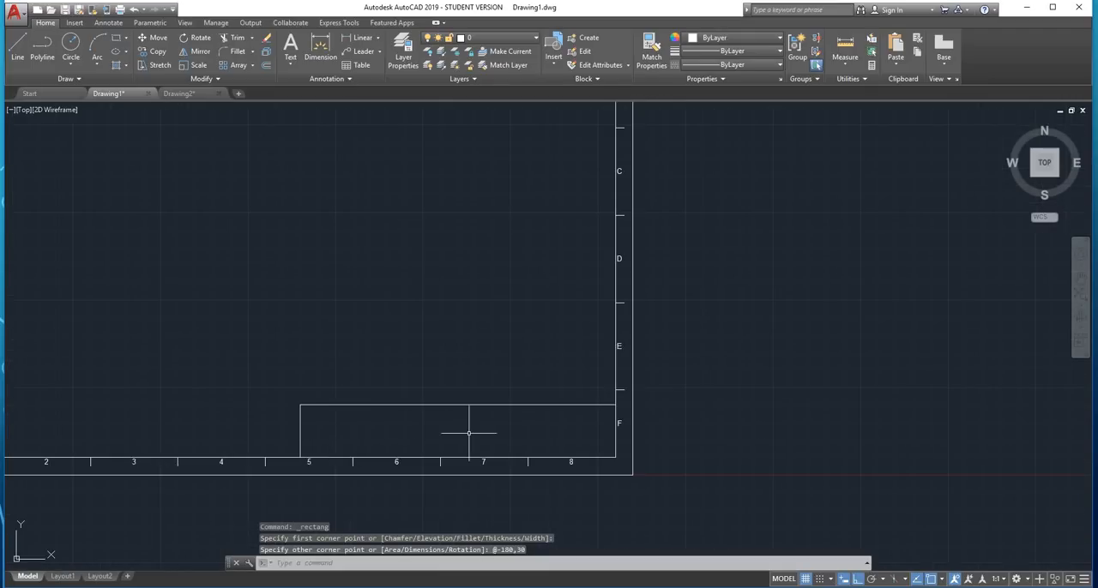
pyautogui.scroll(2, 470, 433)
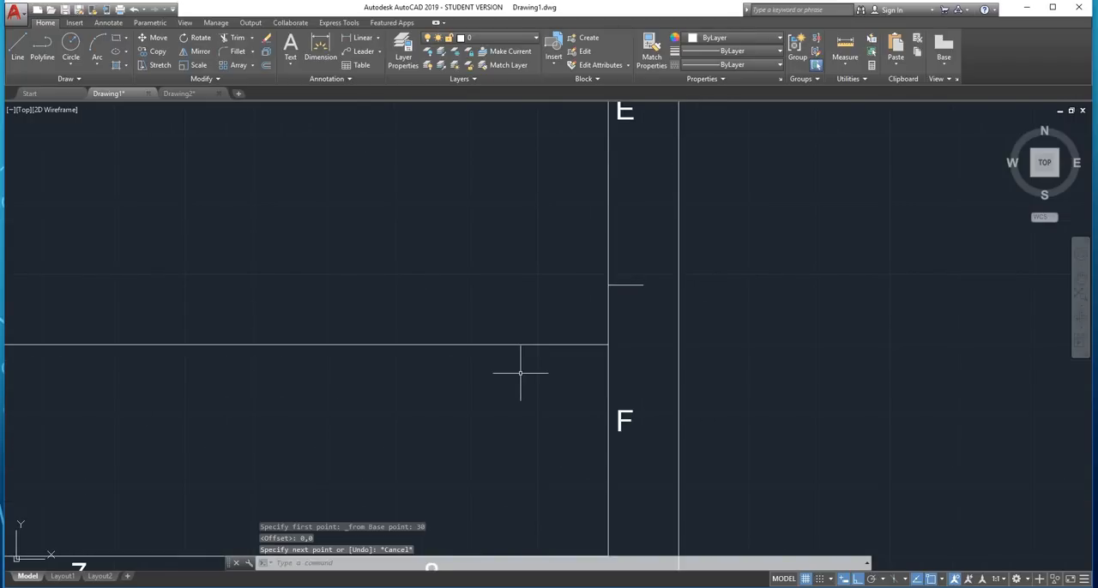
pyautogui.press('Return')
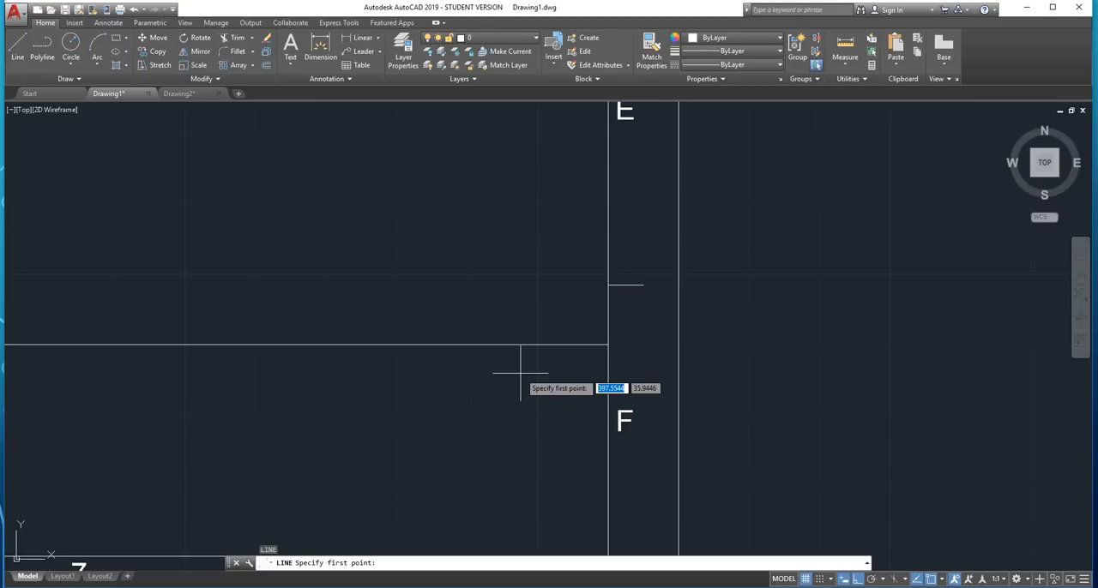
pyautogui.keyDown('shift'); pyautogui.rightClick(511, 396); pyautogui.keyUp('shift')
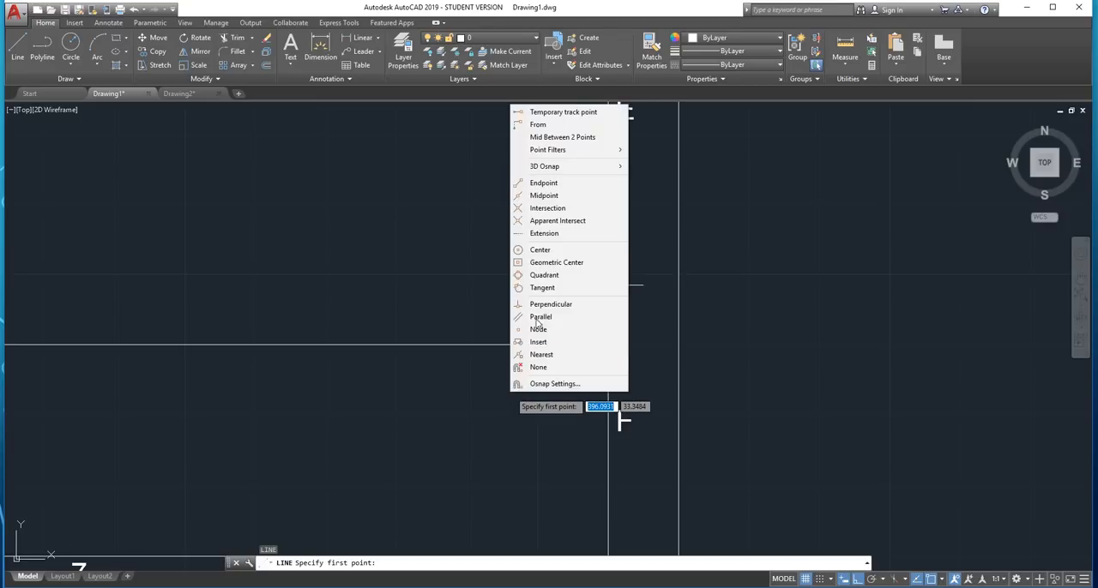
pyautogui.click(592, 126)
pyautogui.click(609, 345)
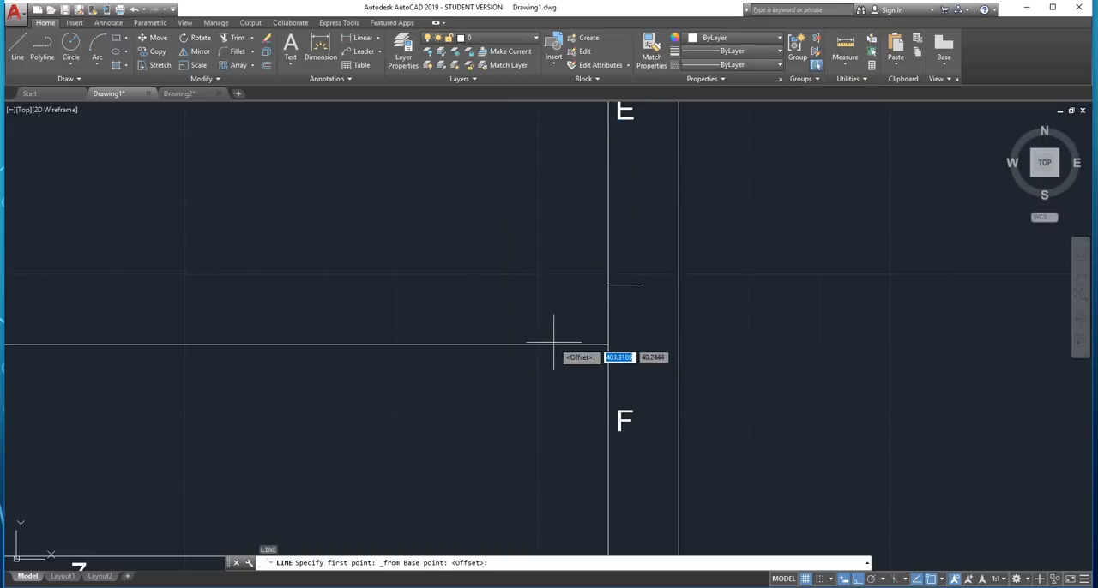
pyautogui.scroll(-4, 515, 343)
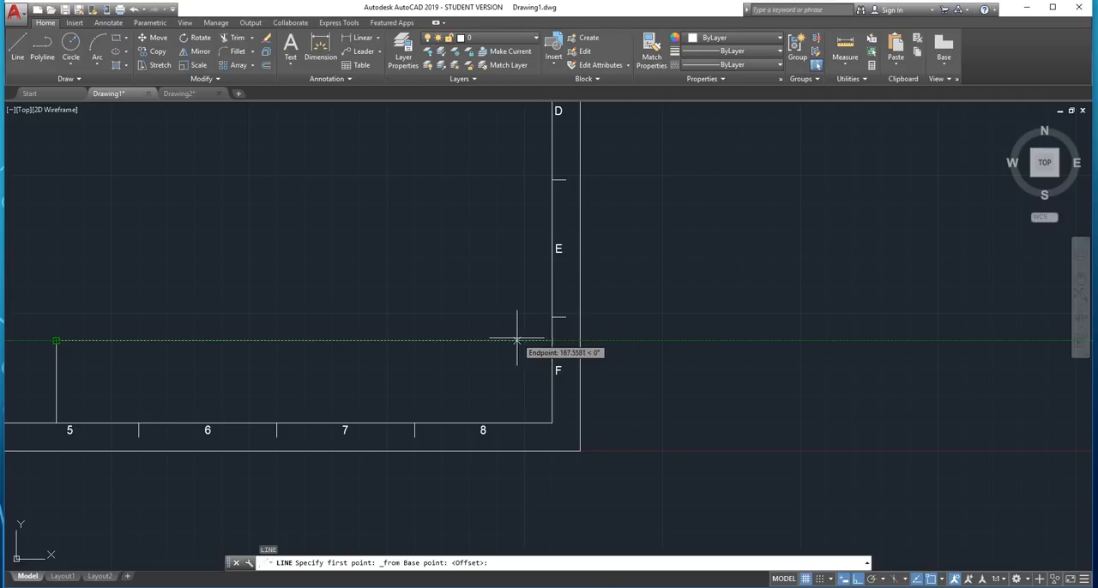
pyautogui.scroll(2, 516, 340)
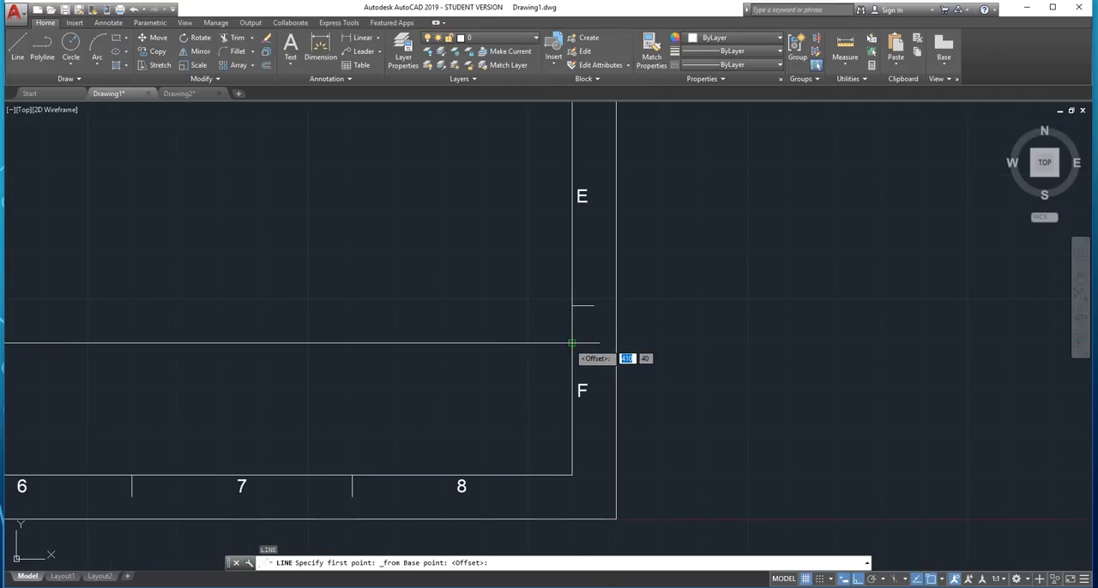
pyautogui.scroll(3, 572, 343)
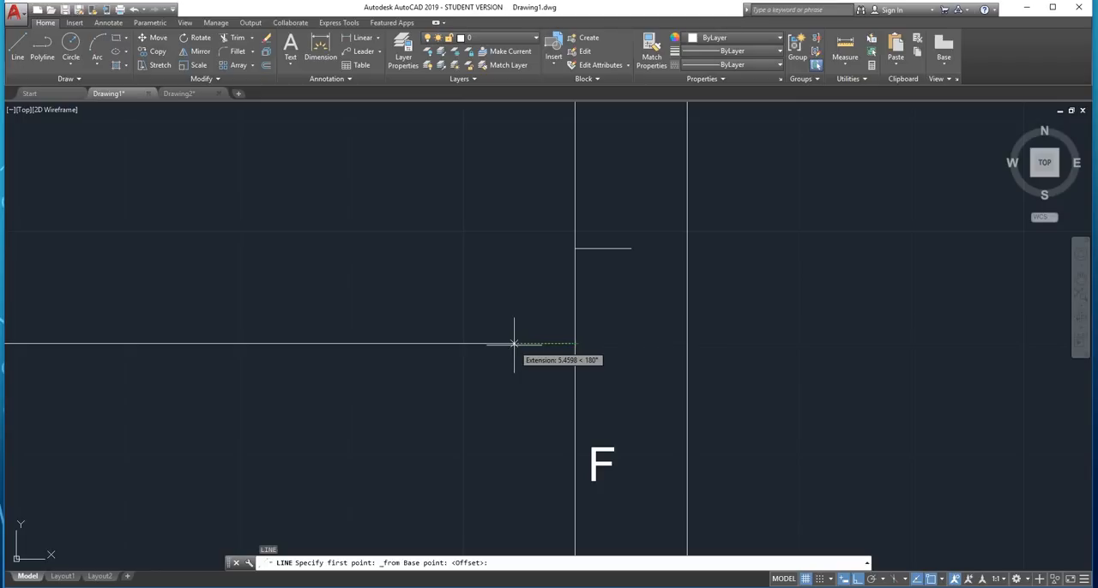
pyautogui.write('30')
pyautogui.press('Return')
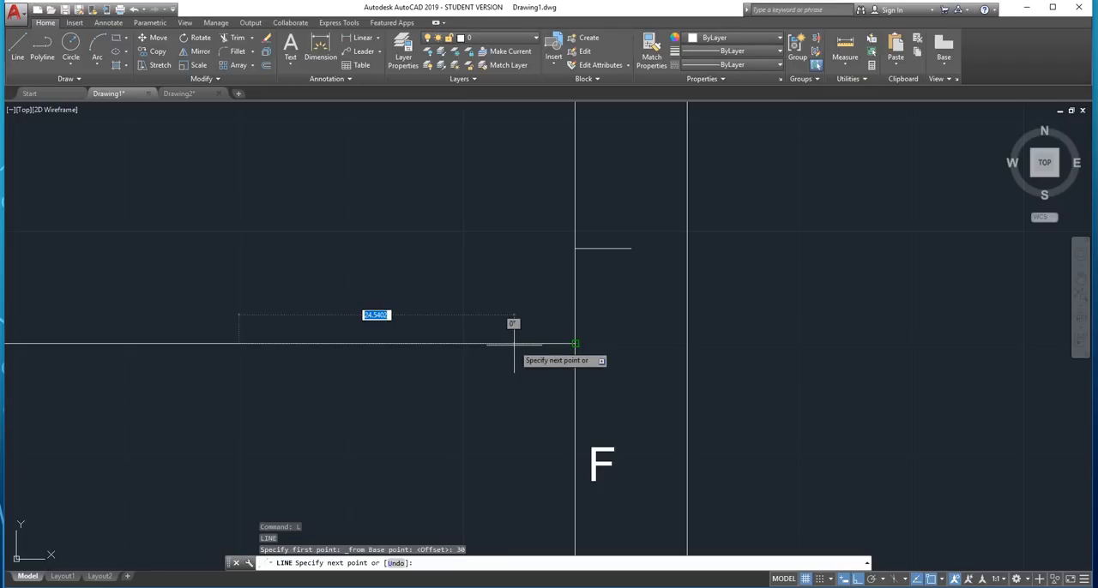
# End the vertical line perpendicular to the title block's bottom edge and finish the line
pyautogui.scroll(-3, 249, 429)
pyautogui.scroll(3, 418, 340)
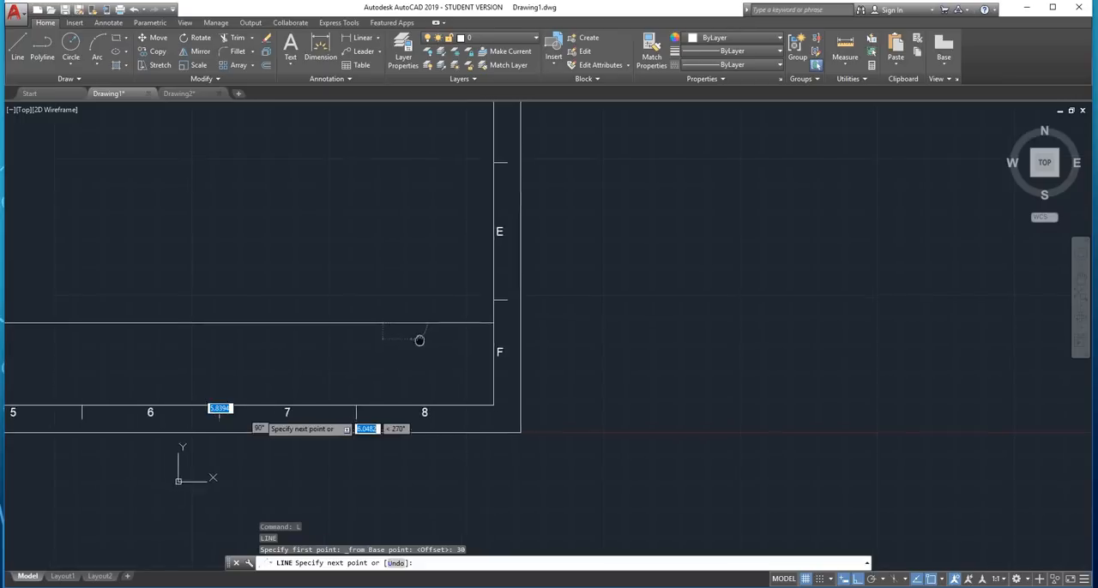
pyautogui.scroll(2, 397, 386)
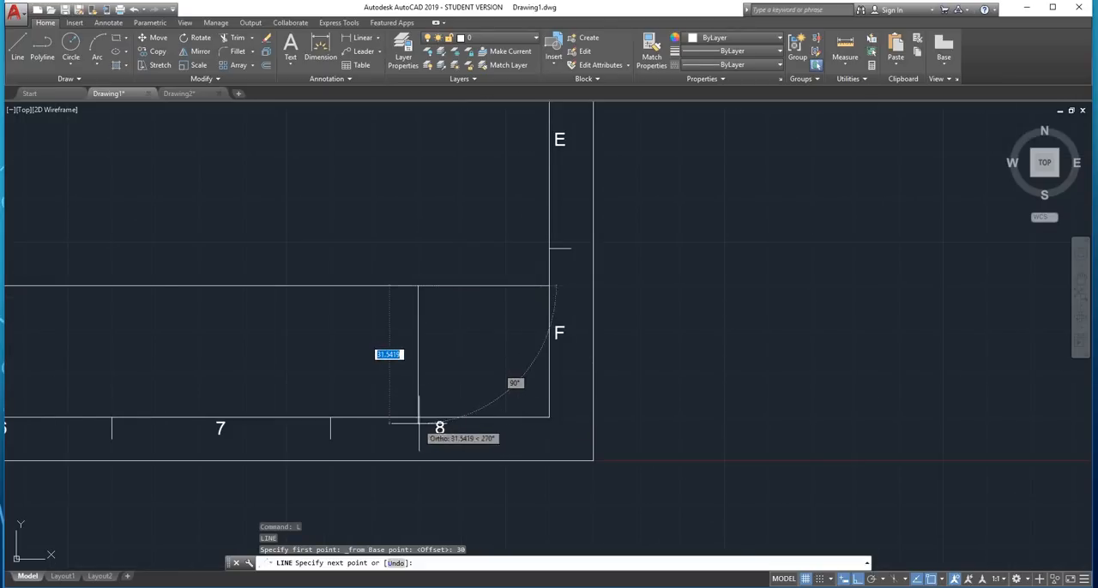
pyautogui.scroll(-2, 418, 422)
pyautogui.scroll(5, 420, 412)
pyautogui.keyDown('shift'); pyautogui.rightClick(414, 416); pyautogui.keyUp('shift')
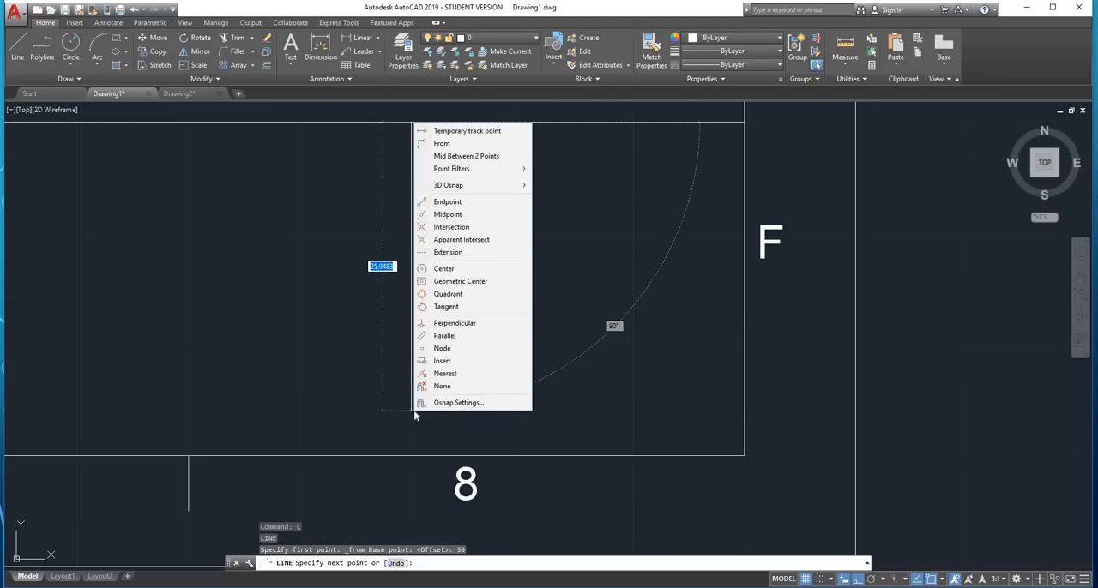
pyautogui.click(455, 323)
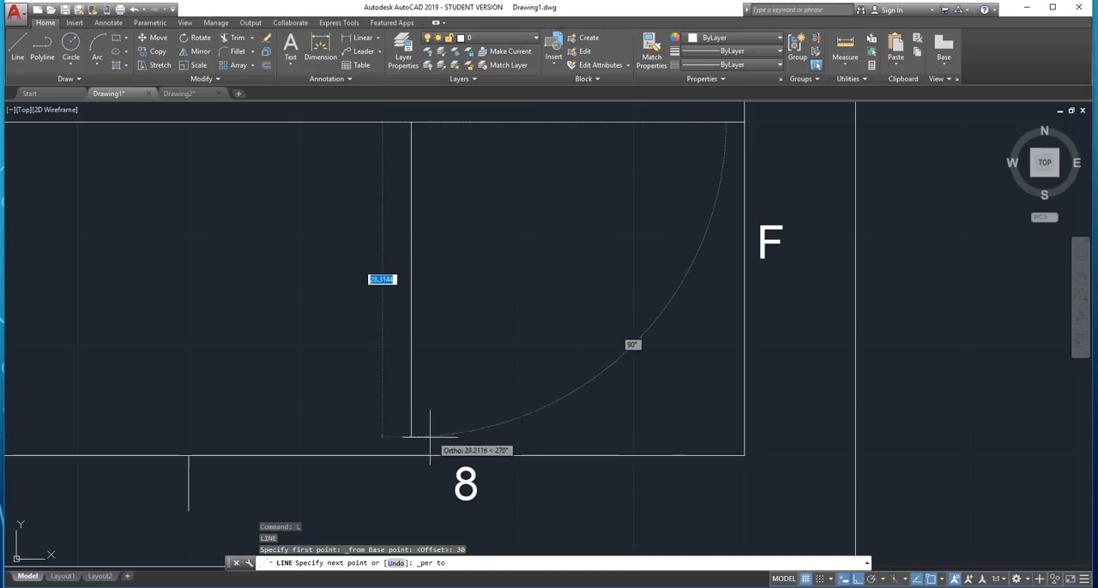
pyautogui.press('Escape')
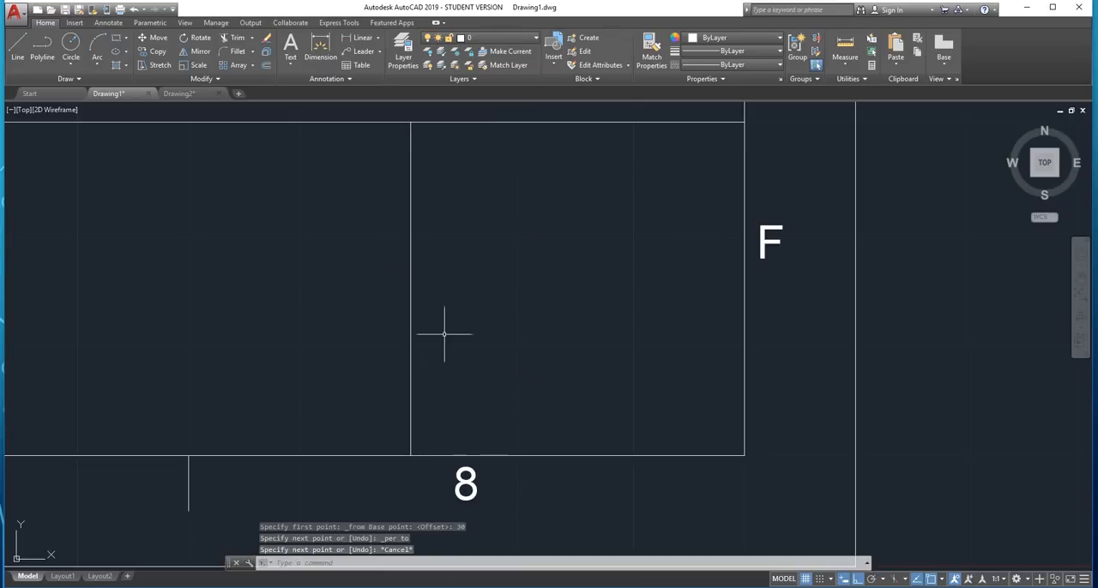
# Offset the title block's vertical dividing line 15 to the left
pyautogui.scroll(-3, 450, 288)
pyautogui.moveTo(483, 252); pyautogui.dragTo(571, 343, button='middle')
pyautogui.scroll(2, 493, 301)
pyautogui.scroll(2, 546, 357)
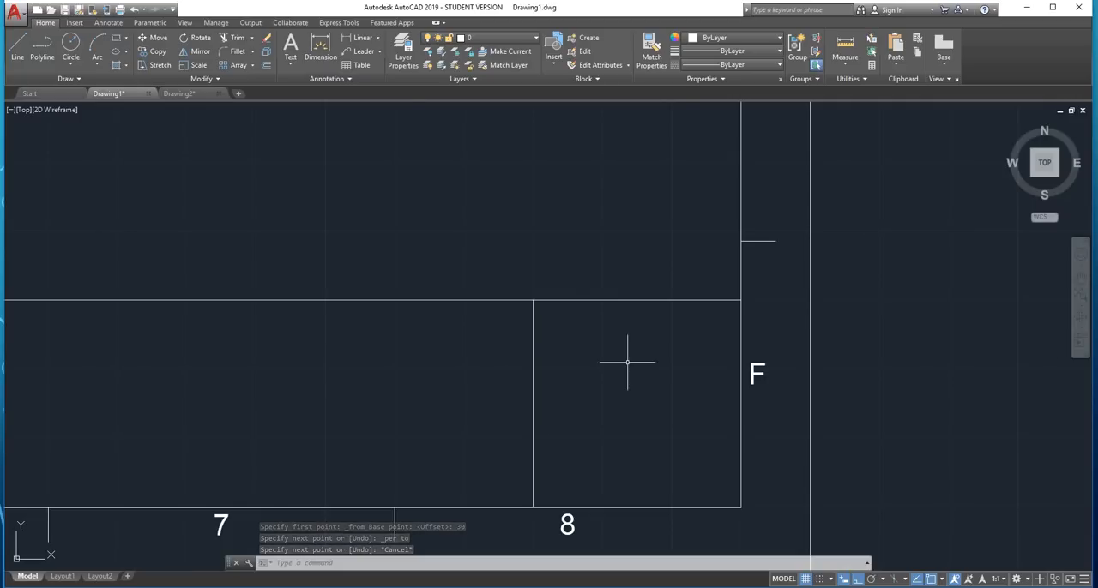
pyautogui.write('off')
pyautogui.press('Return')
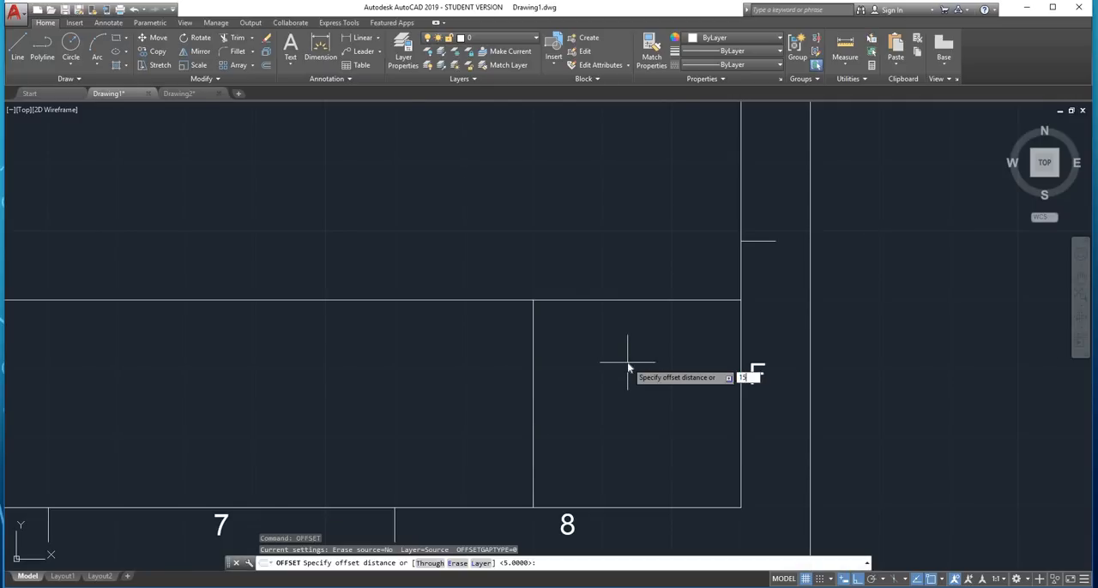
pyautogui.press('Return')
pyautogui.scroll(-2, 525, 384)
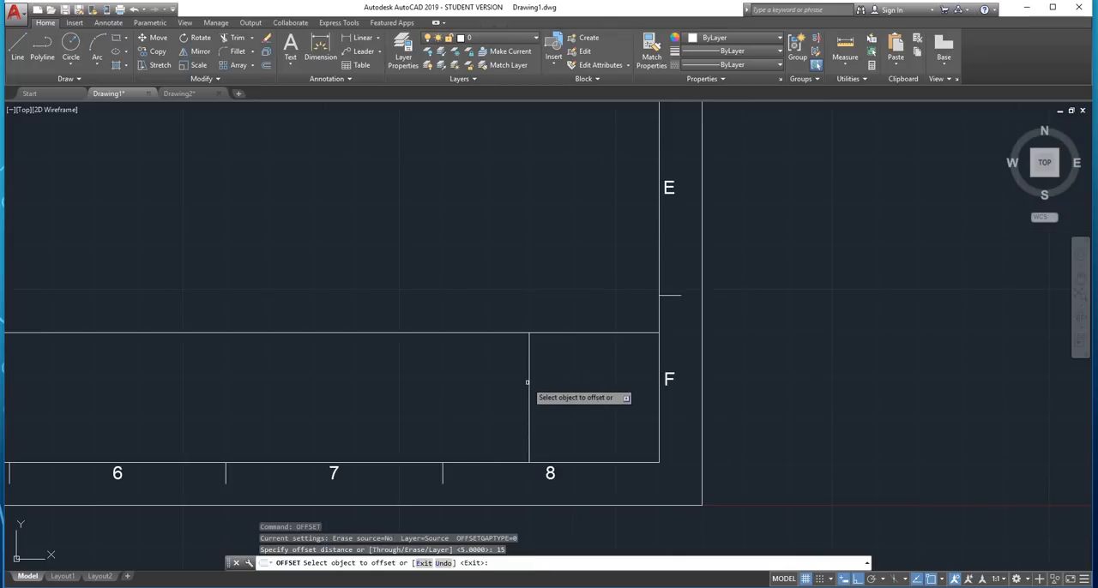
pyautogui.click(529, 383)
pyautogui.click(467, 384)
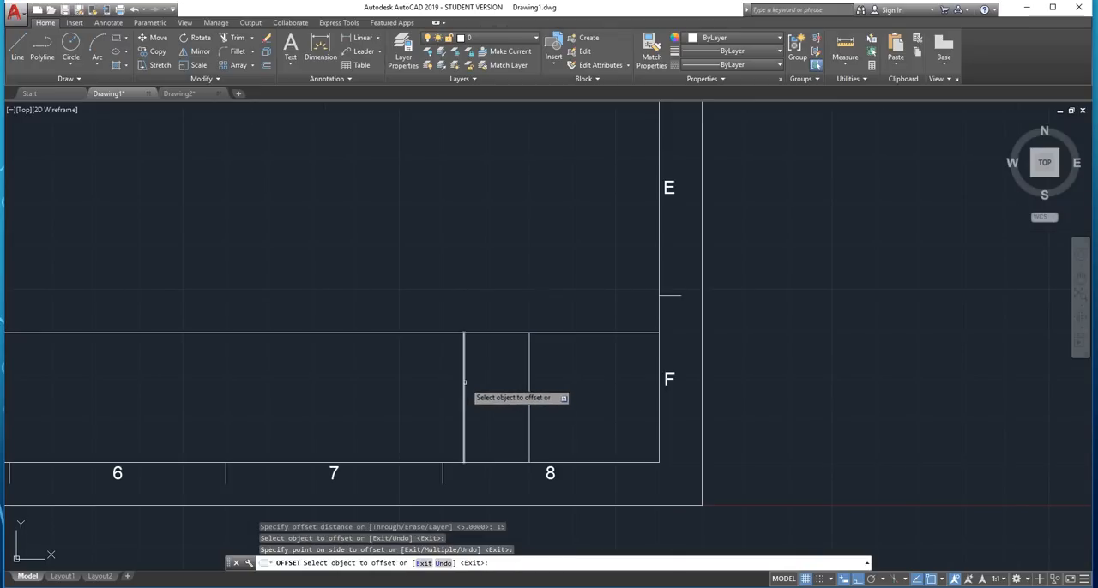
# Add two more vertical dividers, offsetting each newly made leftmost one 15 further left, and finish the offset
pyautogui.click(464, 384)
pyautogui.click(400, 399)
pyautogui.moveTo(418, 380); pyautogui.dragTo(556, 415, button='middle')
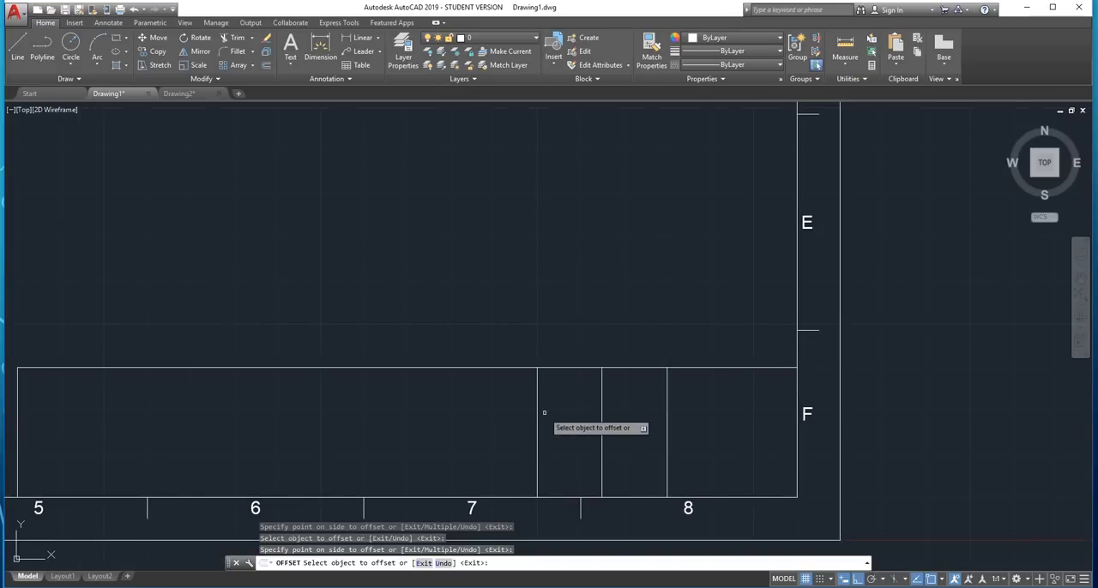
pyautogui.click(537, 412)
pyautogui.click(473, 410)
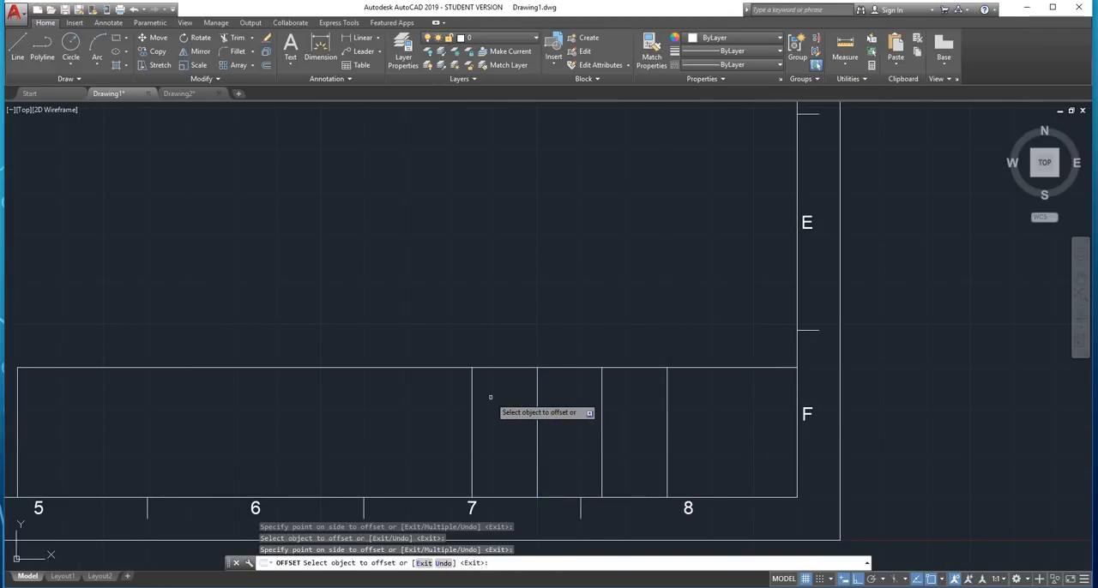
pyautogui.press('Escape')
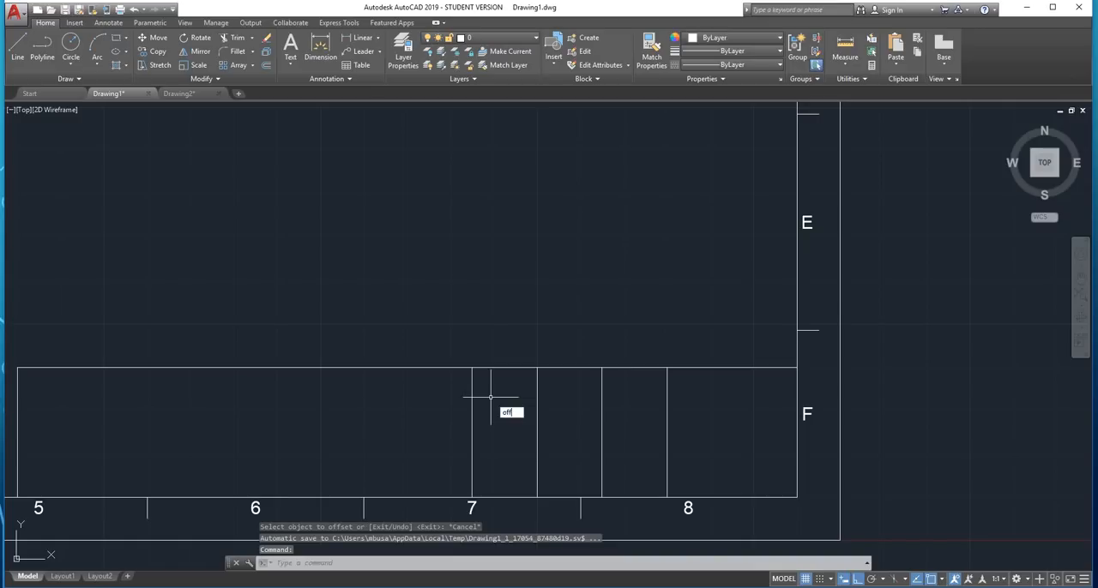
# Offset the leftmost vertical divider of the title block 35 to the left
pyautogui.write('off')
pyautogui.press('Return')
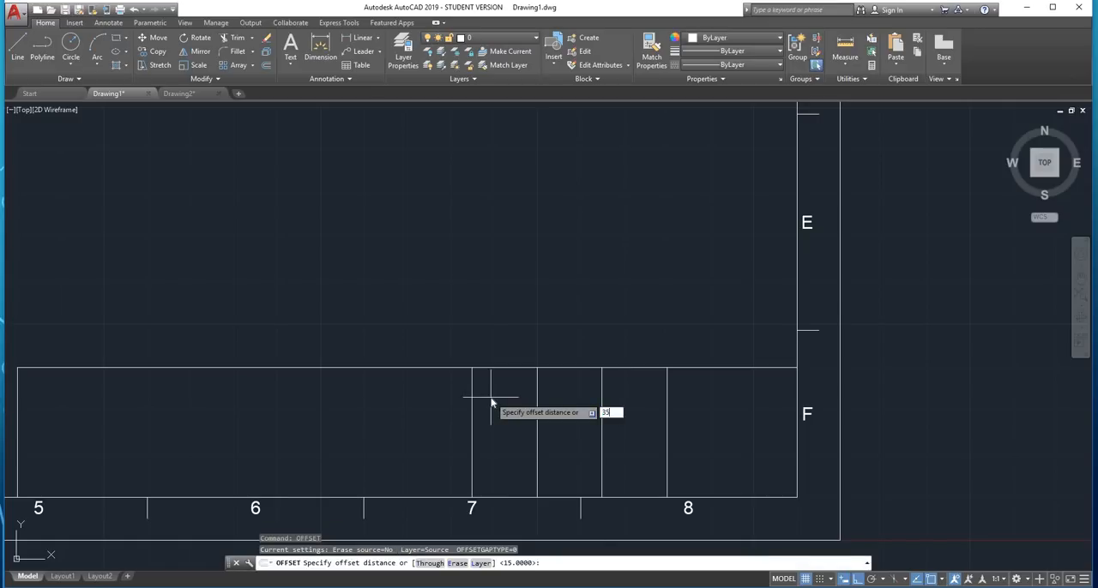
pyautogui.press('Return')
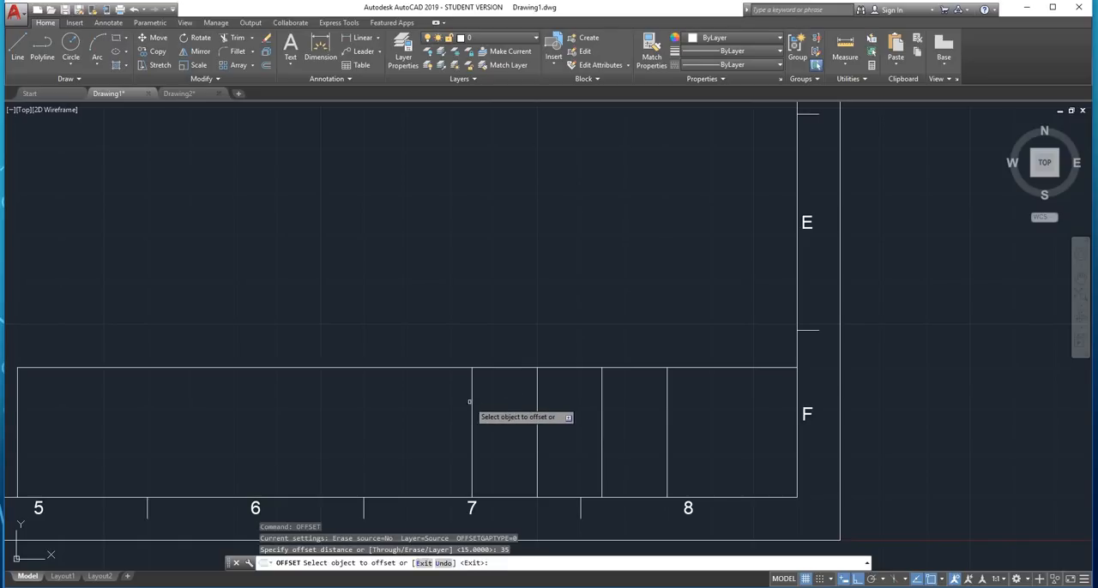
pyautogui.click(473, 402)
pyautogui.click(262, 422)
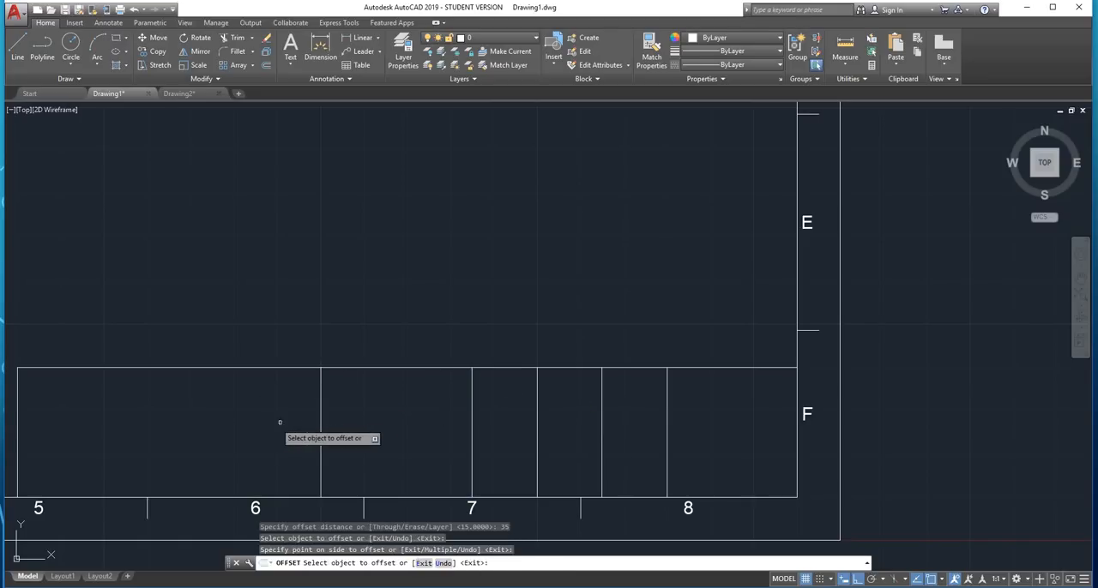
pyautogui.moveTo(282, 429); pyautogui.dragTo(501, 391, button='middle')
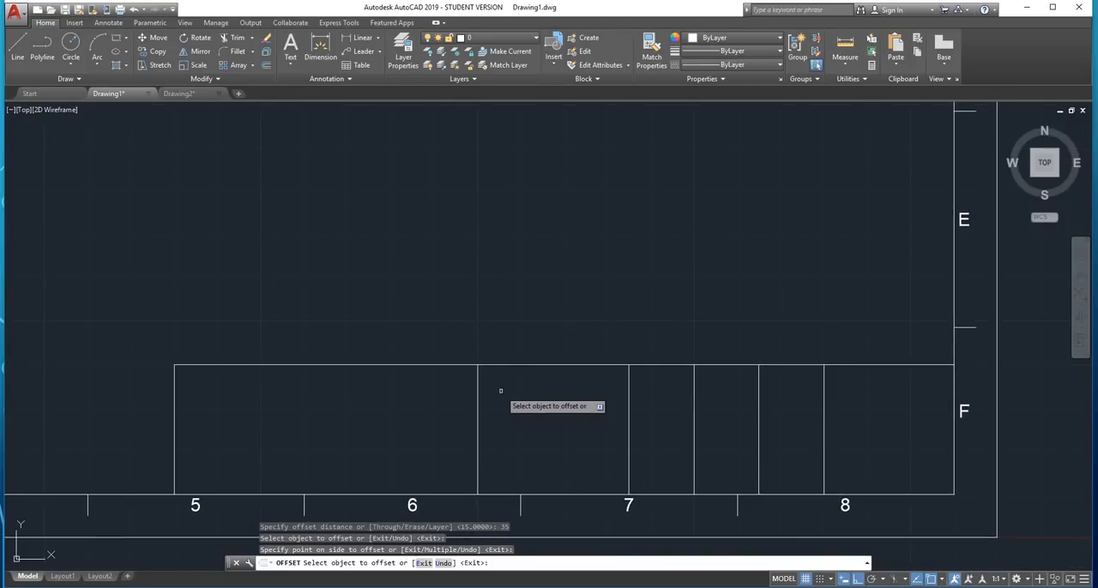
pyautogui.press('Escape')
# Offset the newest leftmost divider 40 to the left inside the title block
pyautogui.press('Return')
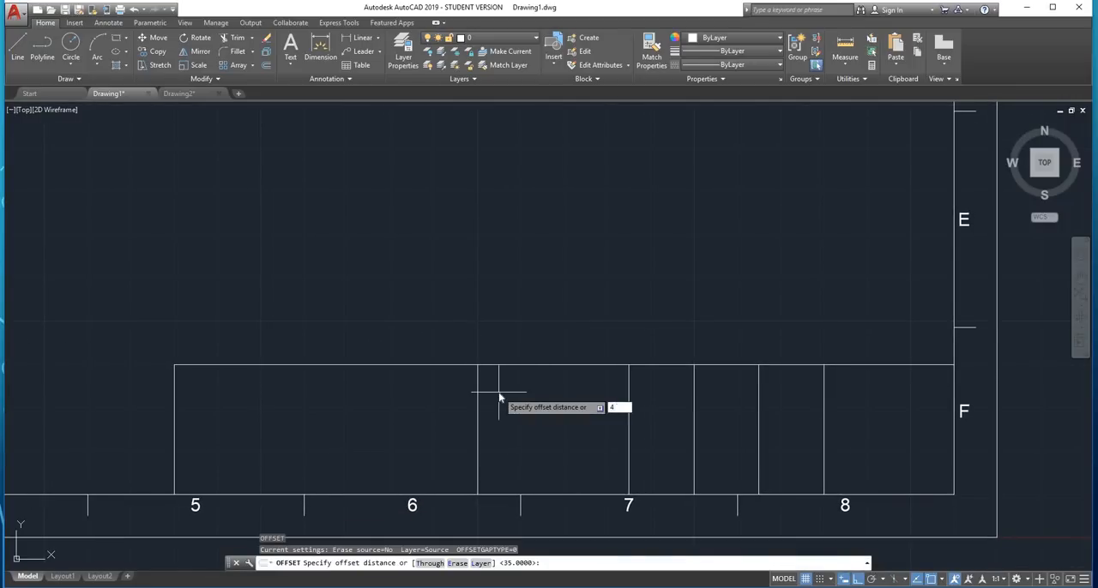
pyautogui.write('40')
pyautogui.press('Return')
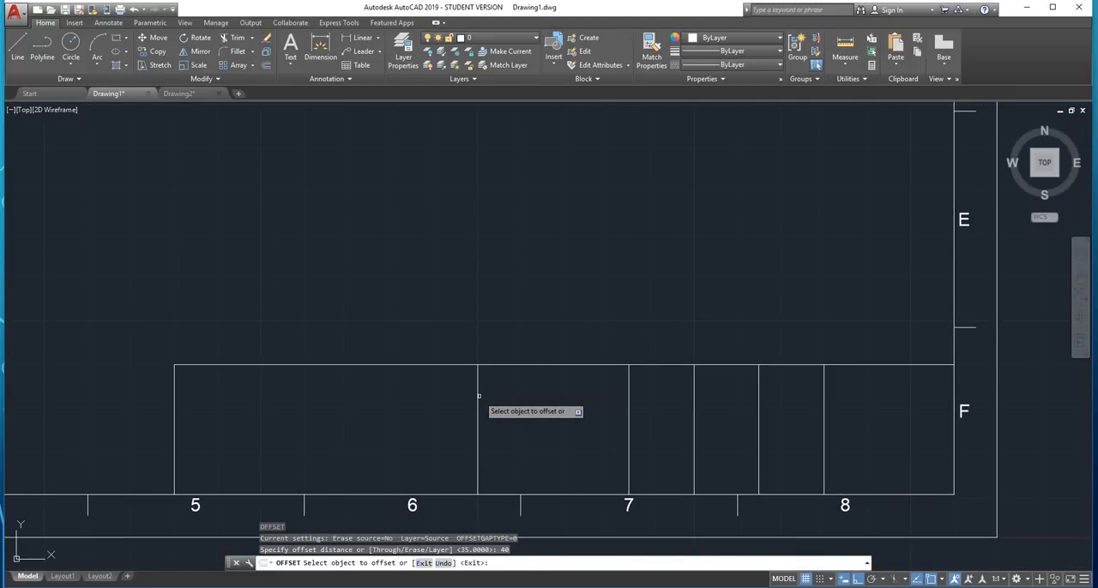
pyautogui.click(478, 396)
pyautogui.click(343, 434)
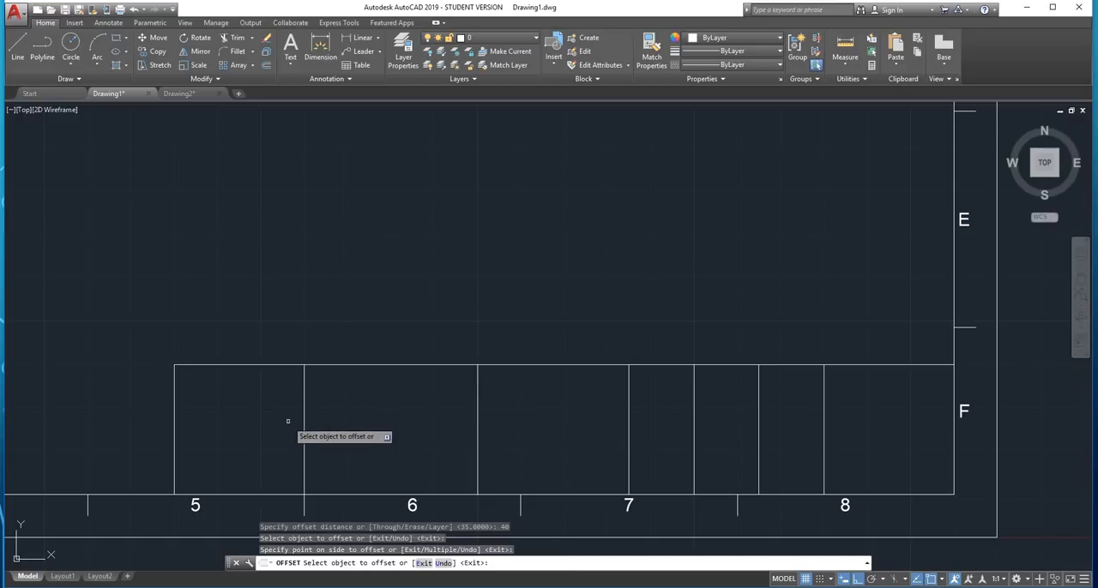
pyautogui.moveTo(321, 418); pyautogui.dragTo(485, 403, button='middle')
pyautogui.press('Escape')
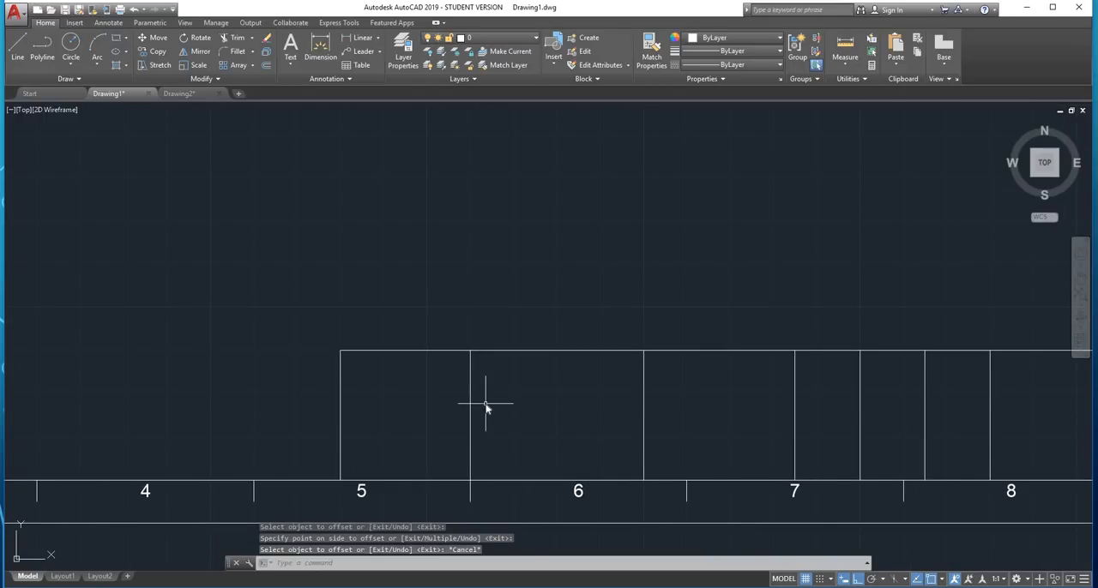
# Check the width of the title block's leftmost cell with a temporary dimension along its top edge
pyautogui.press('Return')
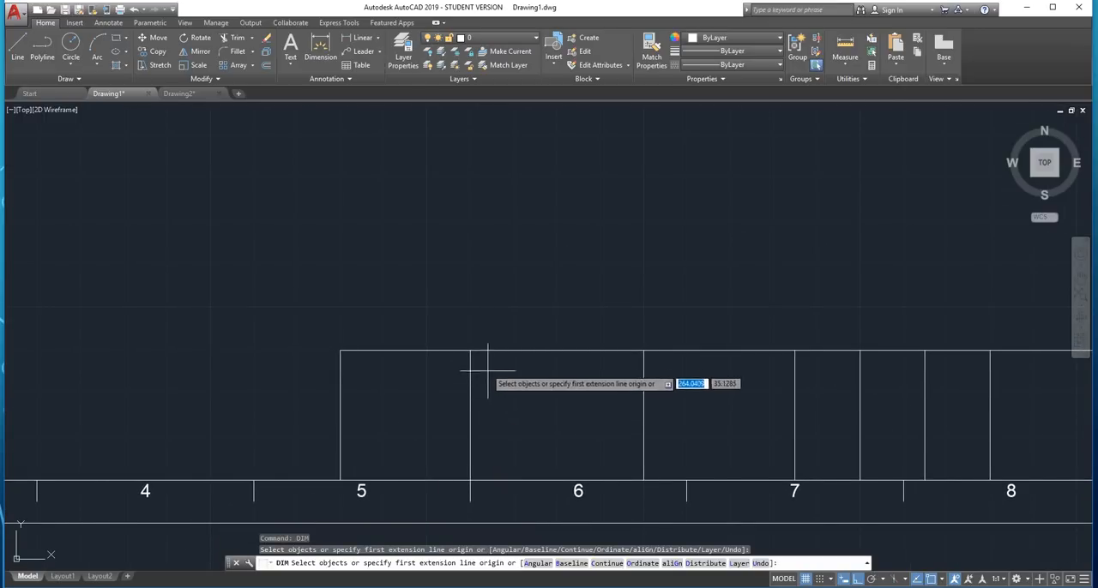
pyautogui.click(470, 350)
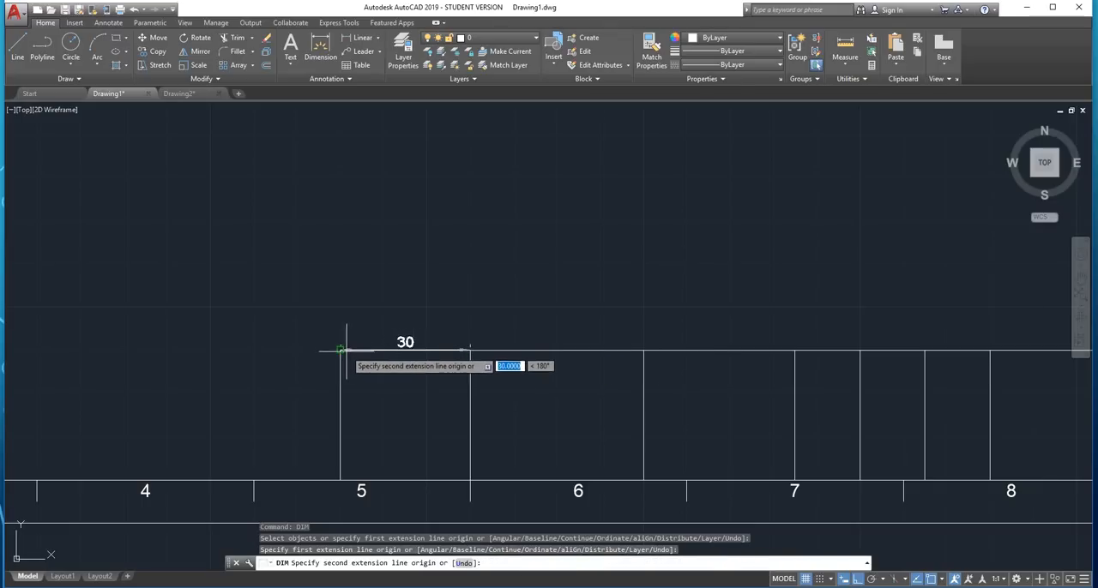
pyautogui.scroll(-1, 340, 352)
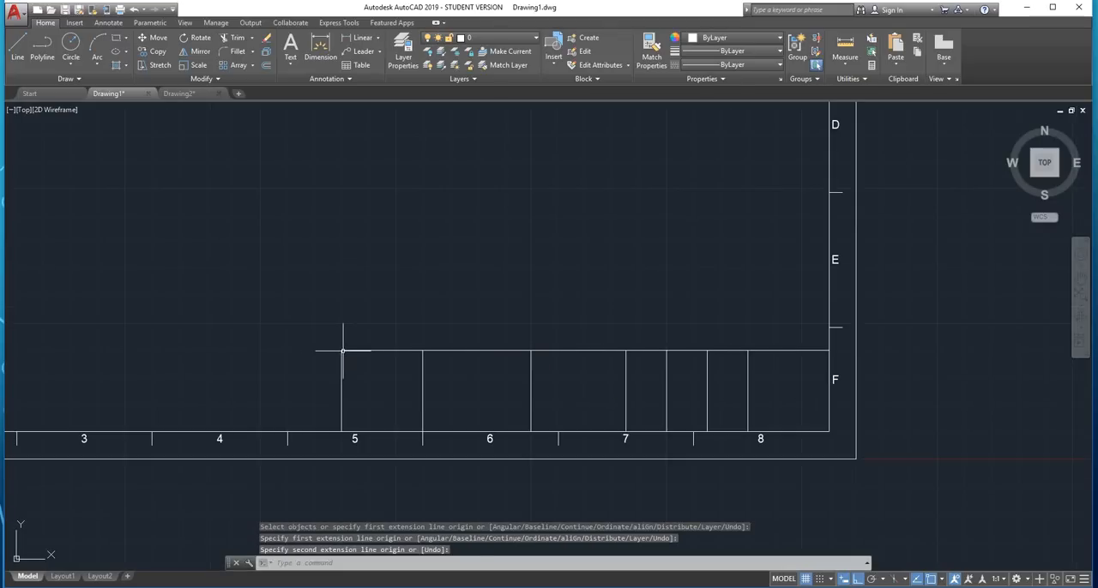
pyautogui.scroll(2, 423, 387)
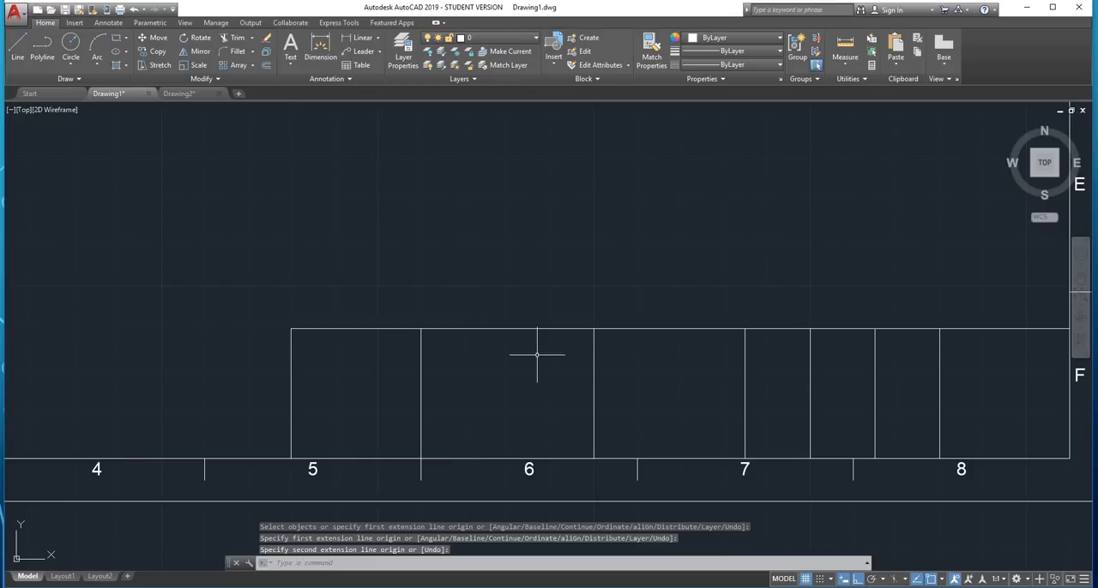
pyautogui.moveTo(540, 362); pyautogui.dragTo(460, 378, button='middle')
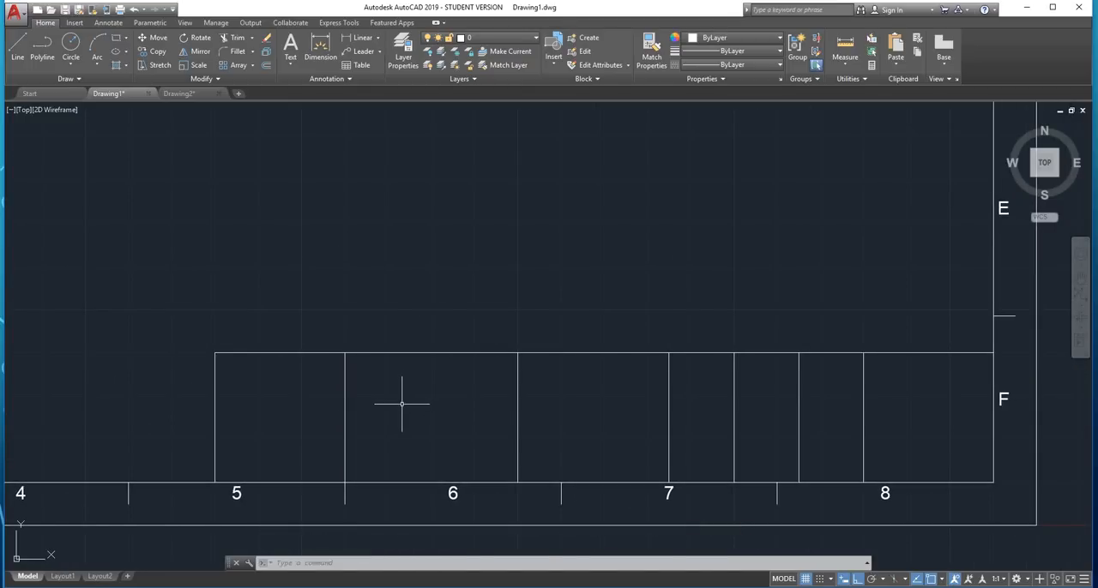
pyautogui.scroll(2, 401, 404)
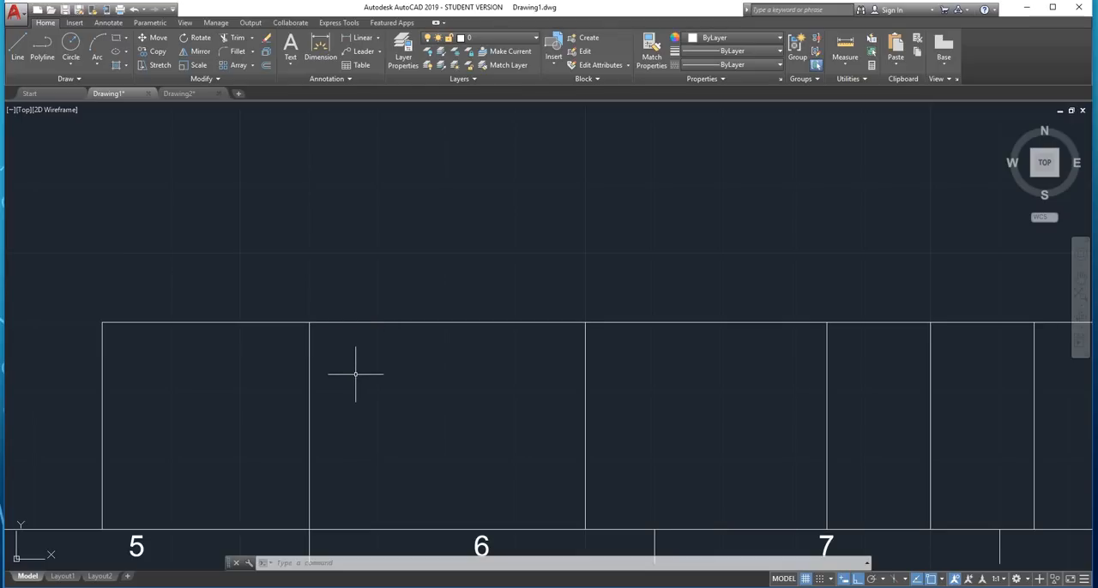
pyautogui.press('Return')
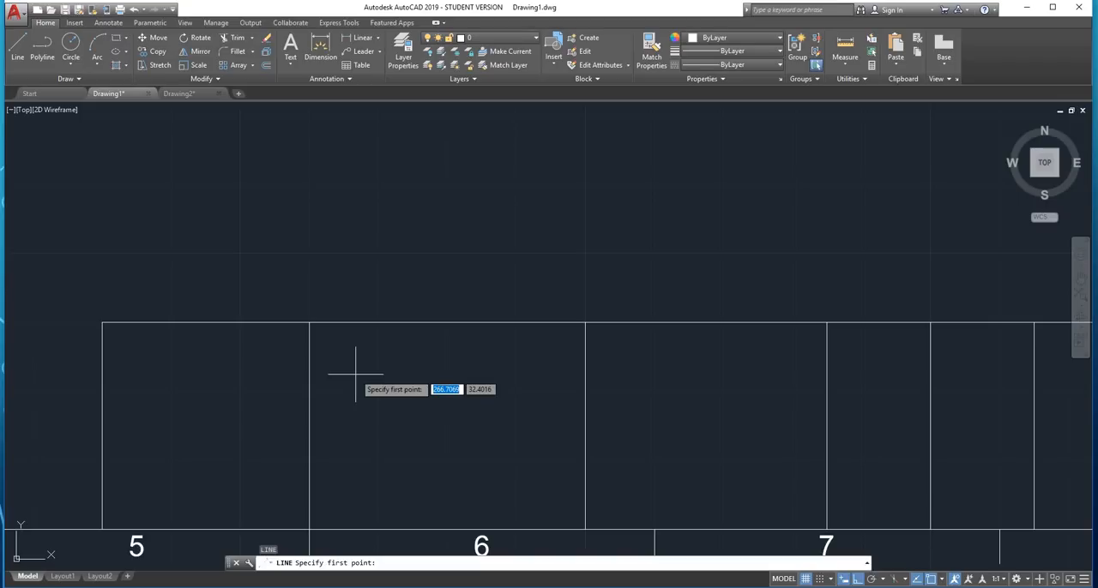
pyautogui.keyDown('shift'); pyautogui.rightClick(410, 383); pyautogui.keyUp('shift')
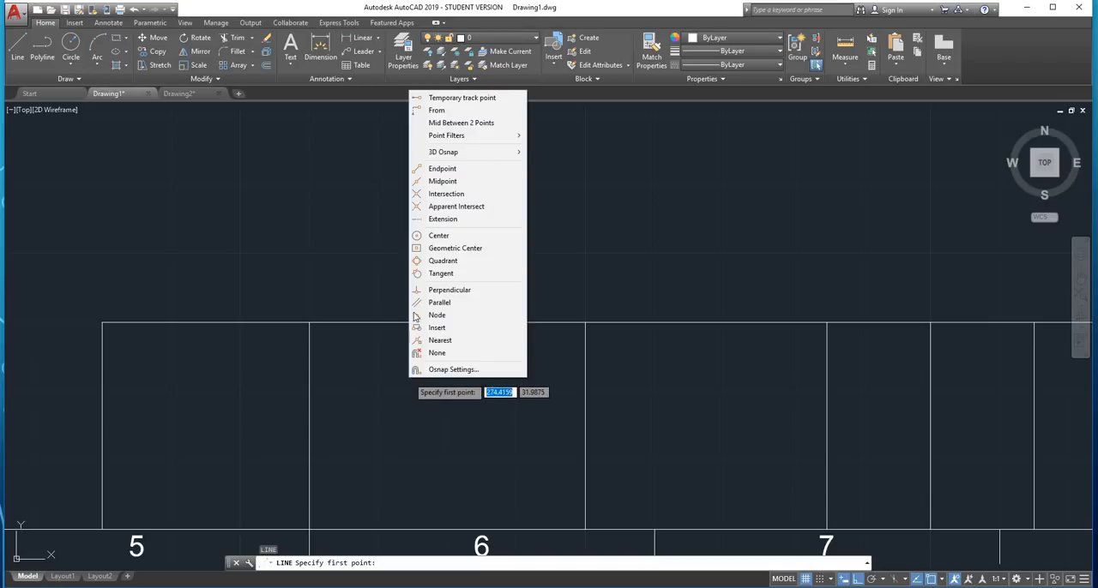
pyautogui.click(437, 109)
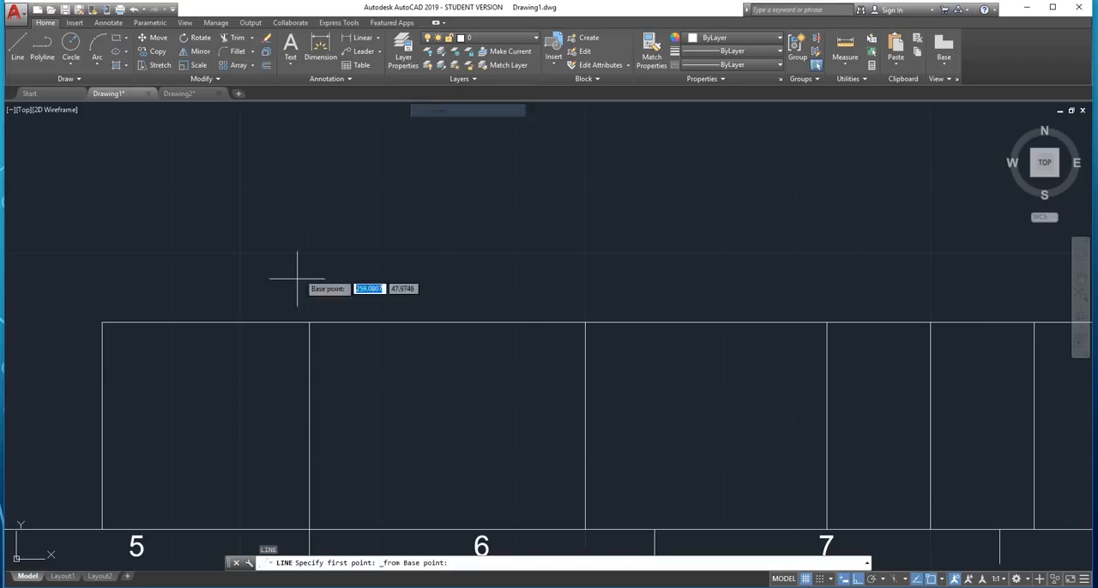
pyautogui.click(308, 322)
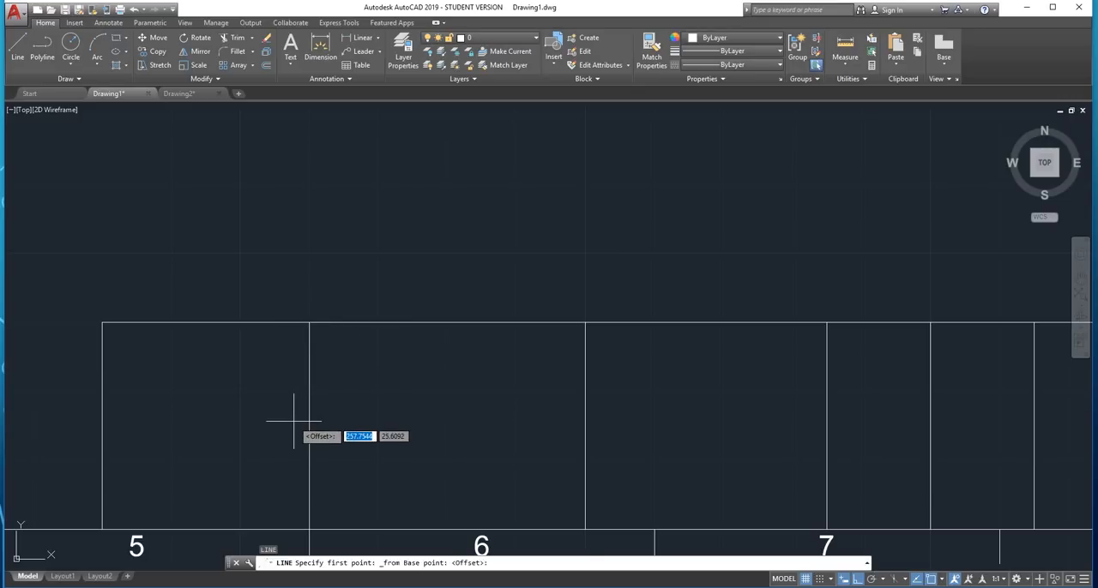
pyautogui.write('30')
pyautogui.press('Return')
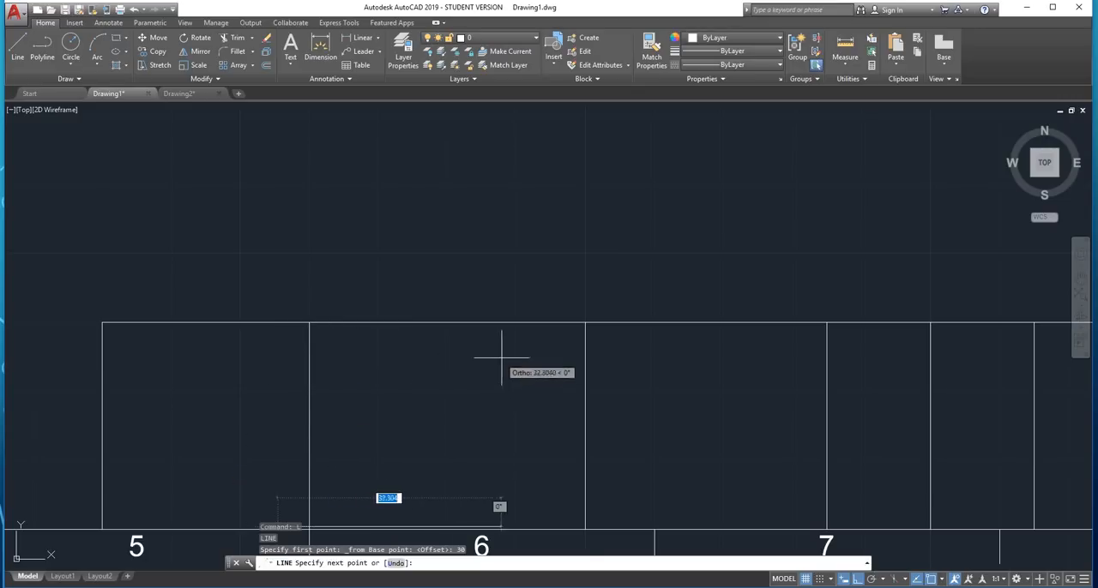
pyautogui.press('Escape')
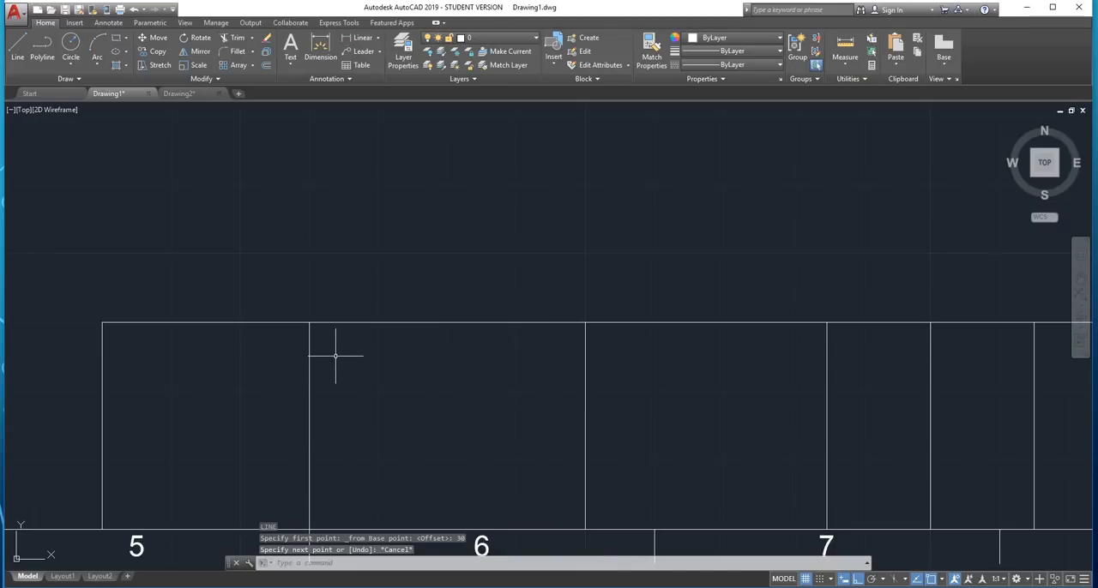
pyautogui.press('Return')
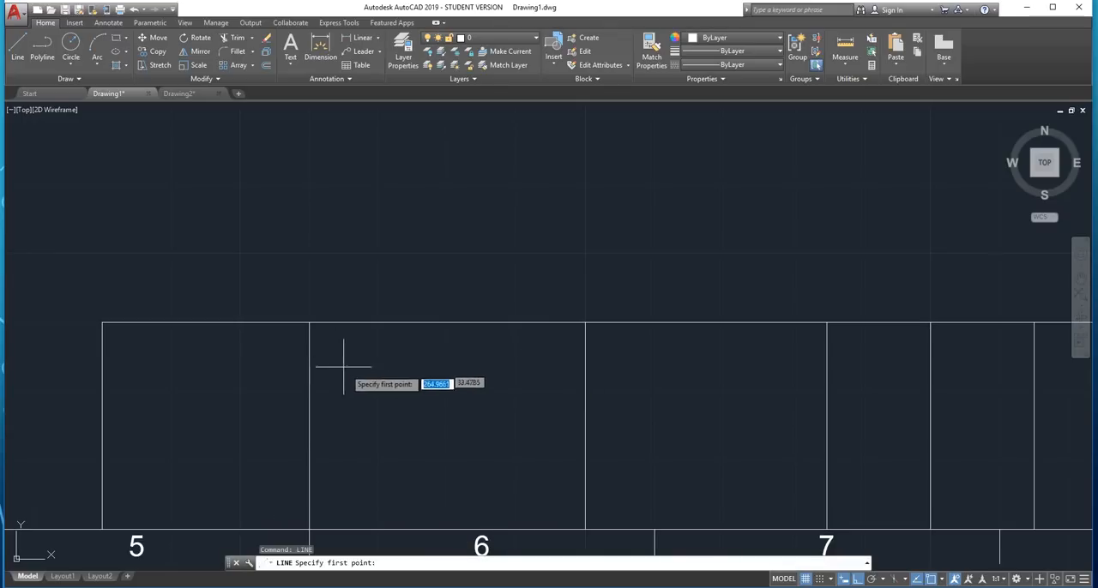
pyautogui.keyDown('shift'); pyautogui.rightClick(354, 374); pyautogui.keyUp('shift')
pyautogui.click(431, 96)
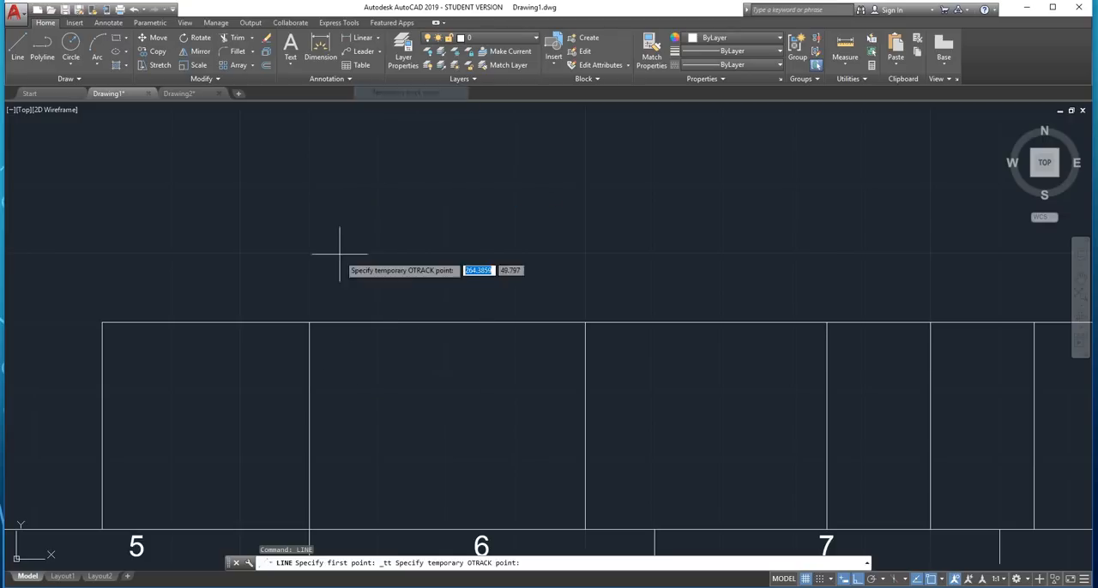
pyautogui.click(308, 324)
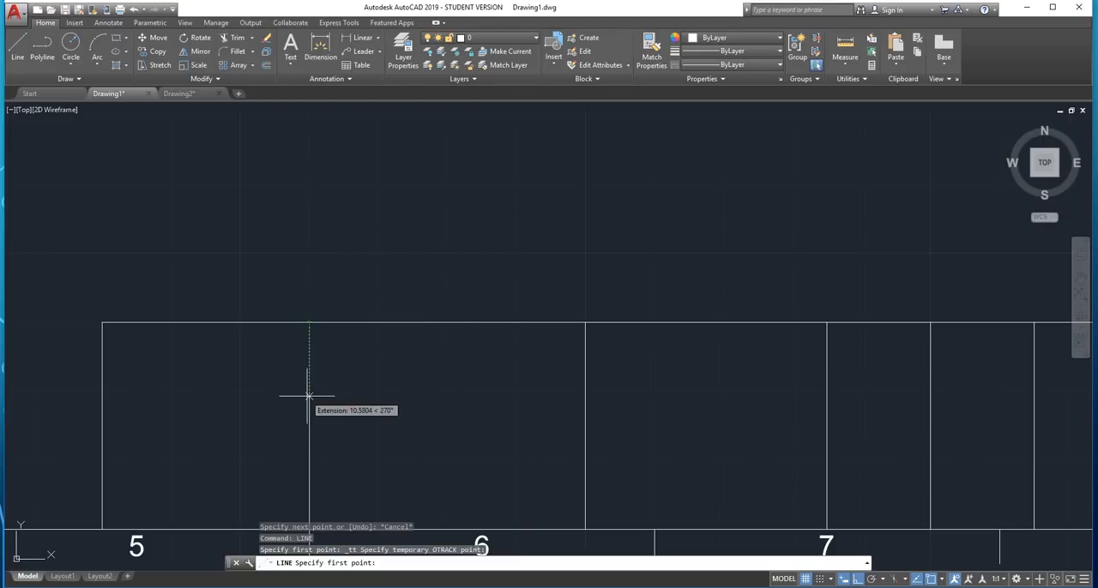
pyautogui.write('30')
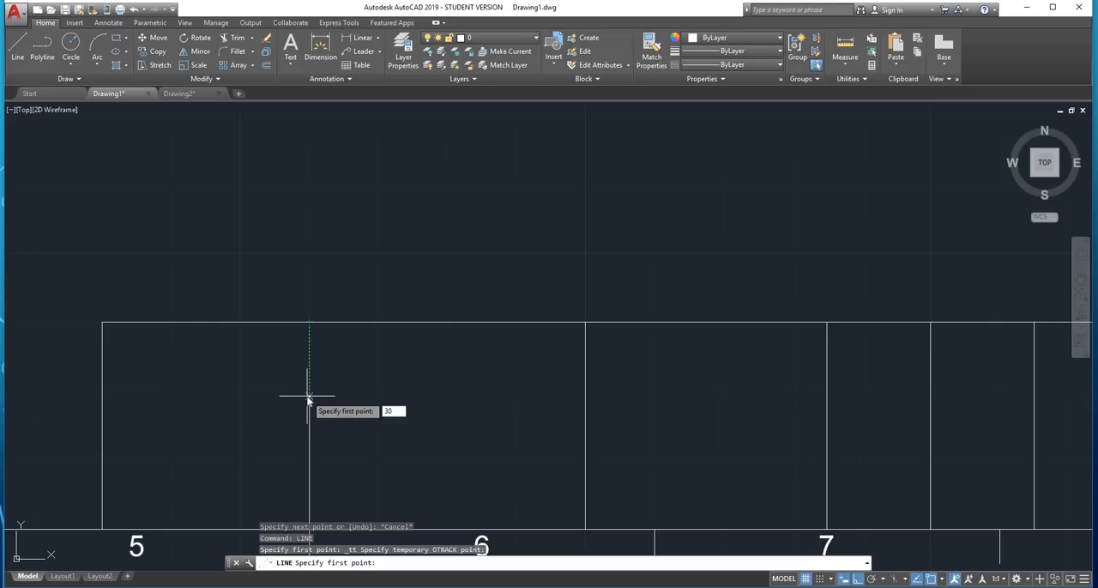
pyautogui.press('Return')
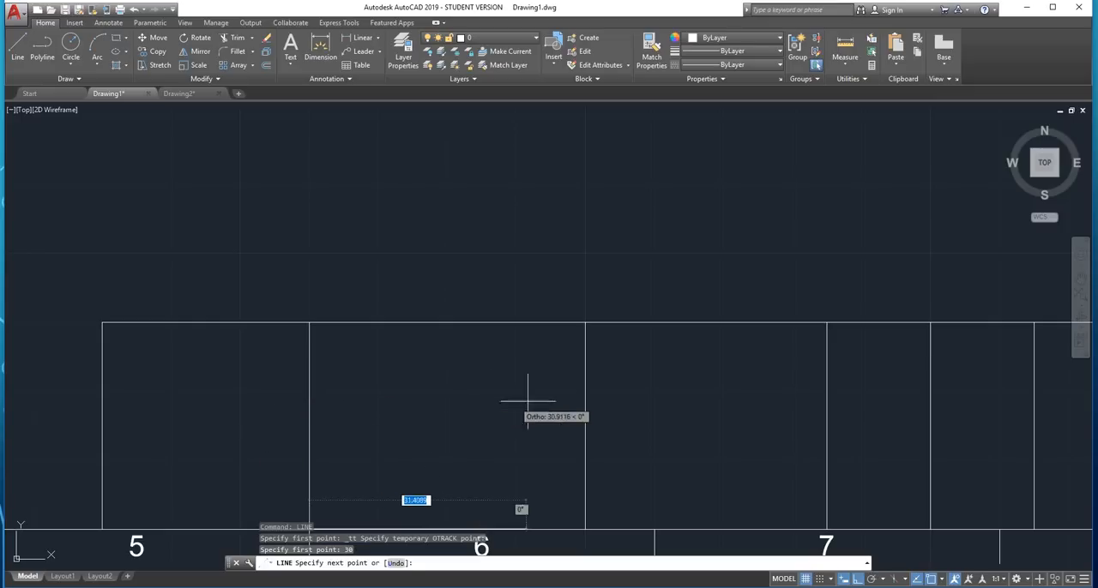
pyautogui.scroll(-2, 497, 396)
pyautogui.scroll(2, 420, 403)
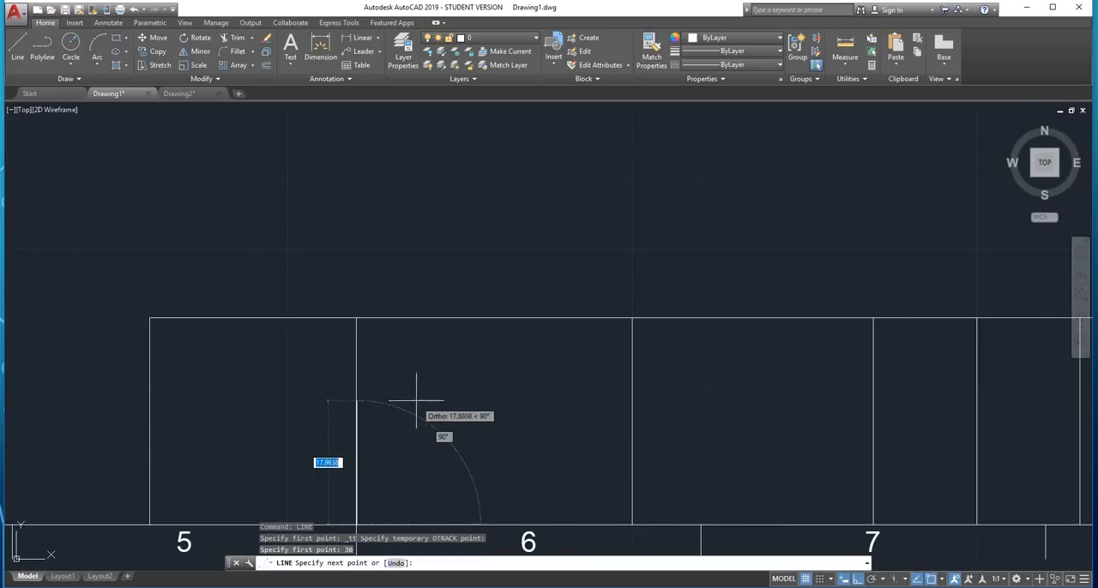
pyautogui.press('Escape')
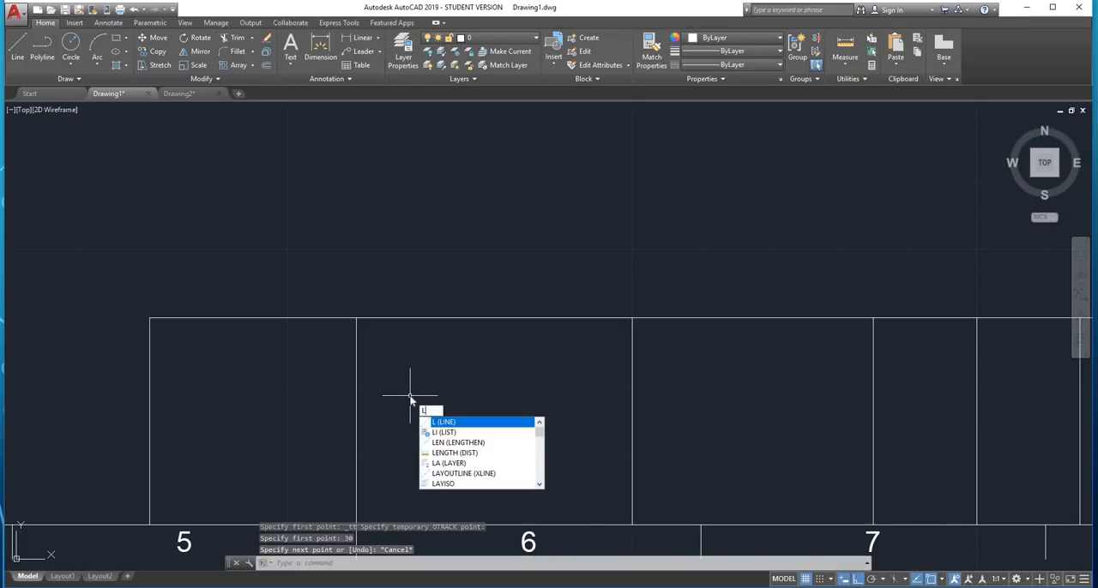
# Draw a horizontal line across the title block's second cell from the left, 10 below the top edge, ending perpendicular to the cell's right divider
pyautogui.press('Return')
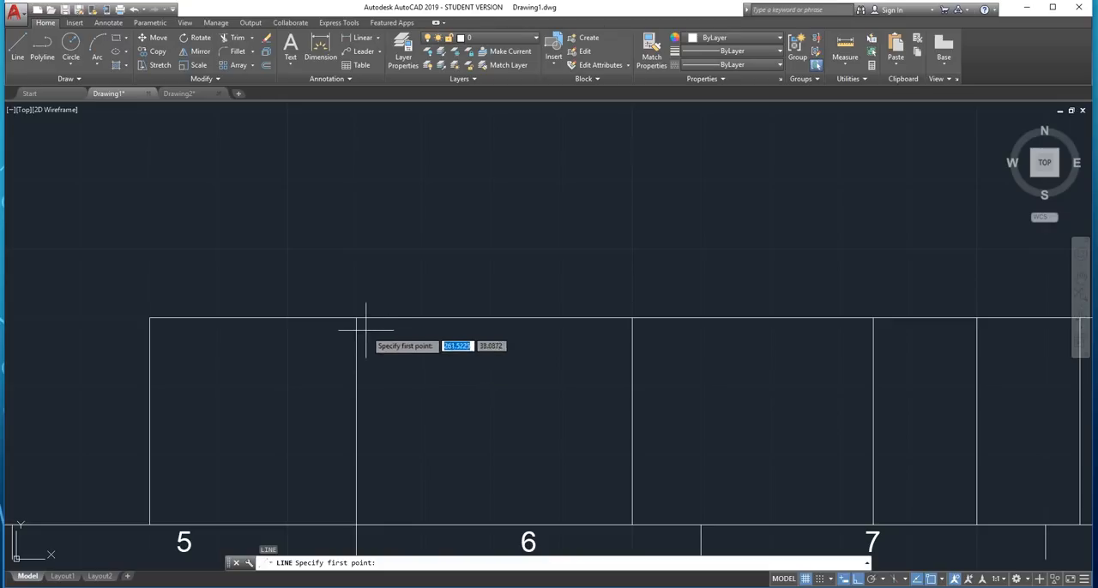
pyautogui.keyDown('shift'); pyautogui.rightClick(386, 358); pyautogui.keyUp('shift')
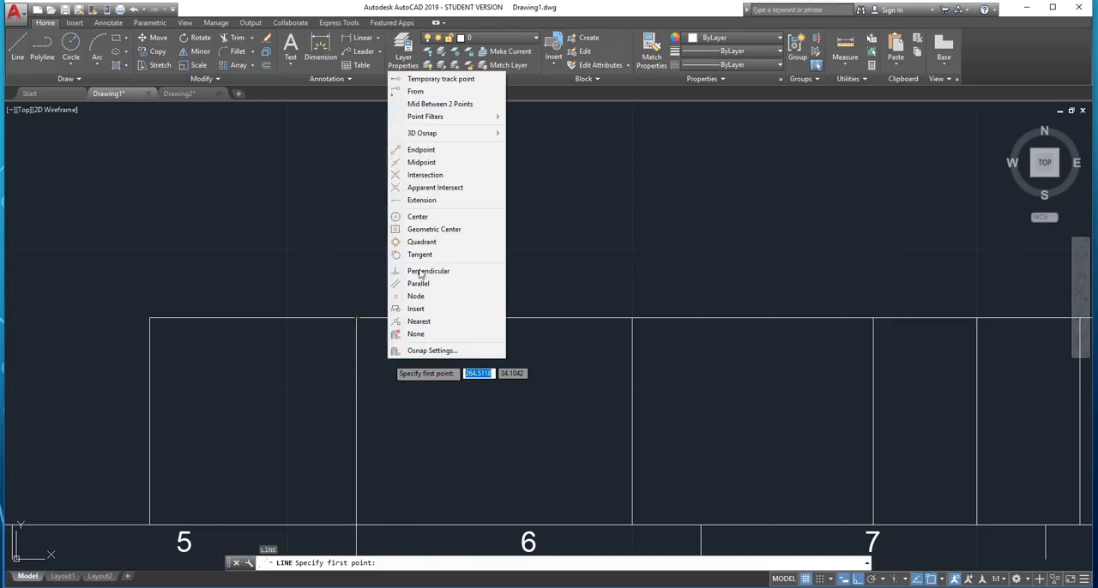
pyautogui.click(464, 79)
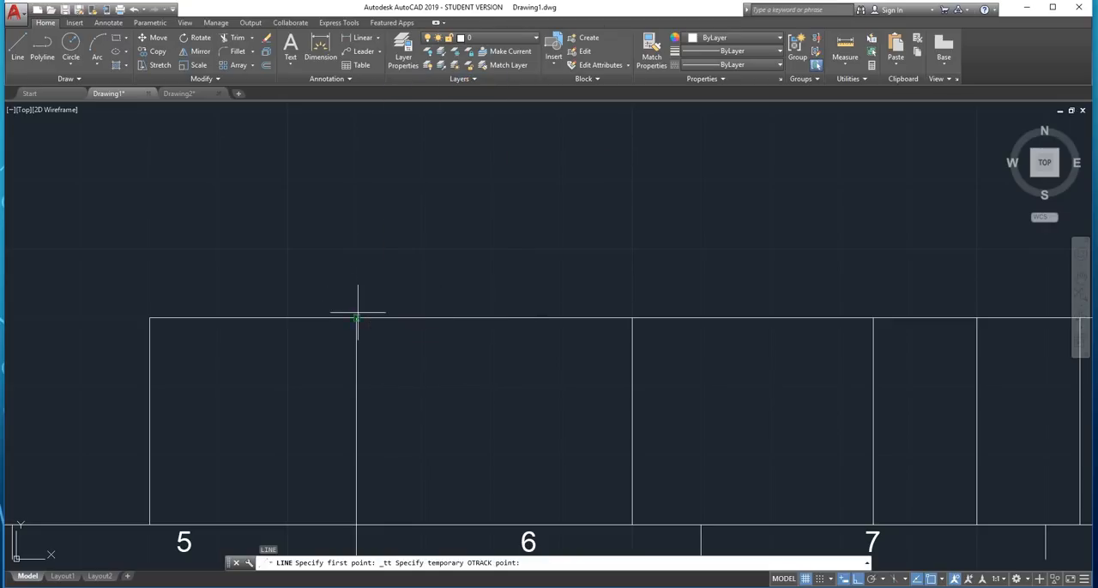
pyautogui.write('1')
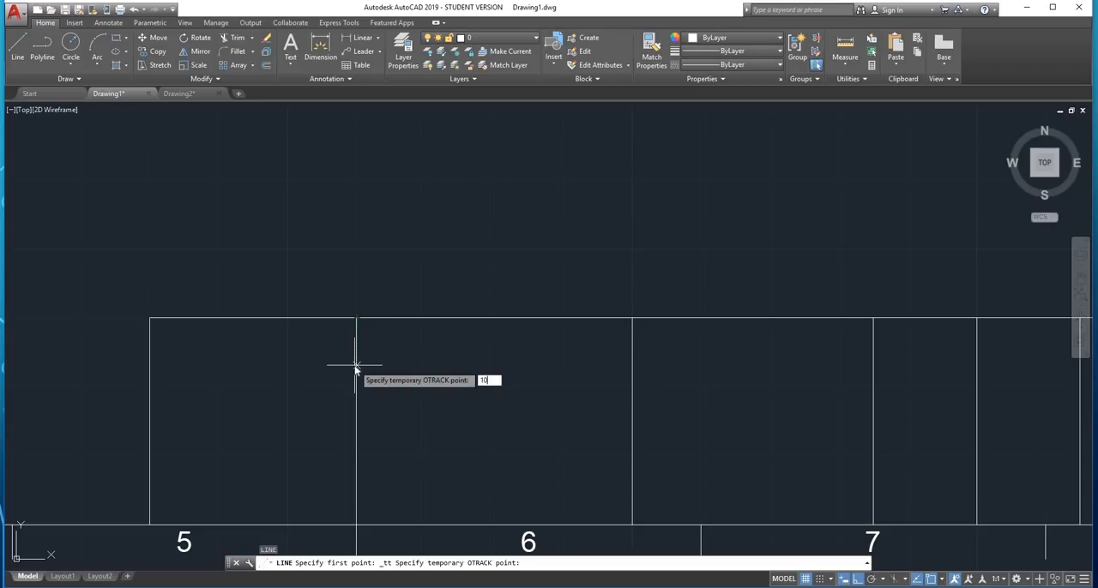
pyautogui.write('0')
pyautogui.press('Return')
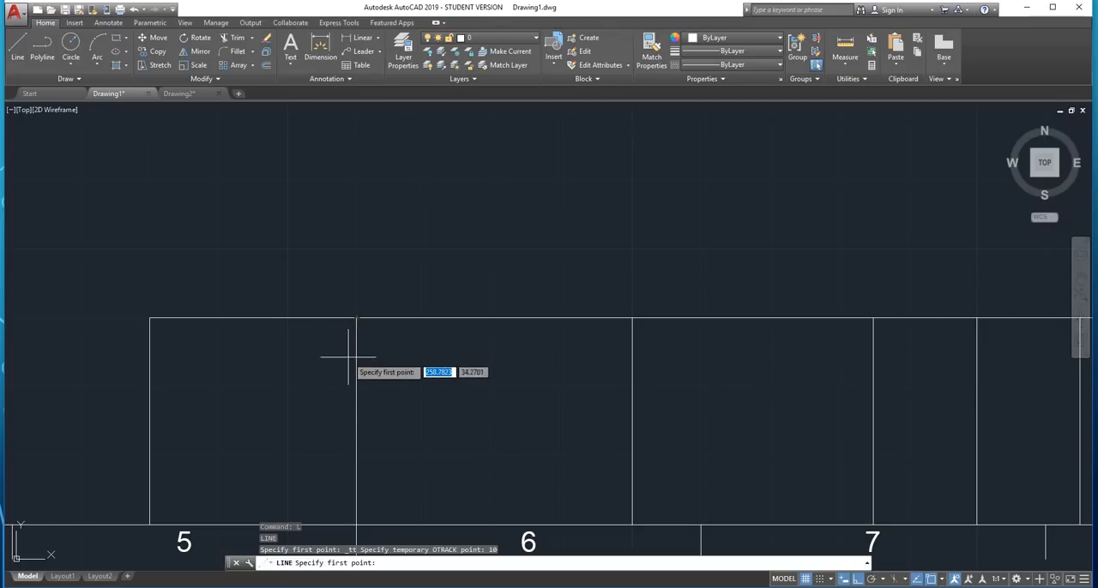
pyautogui.write('10')
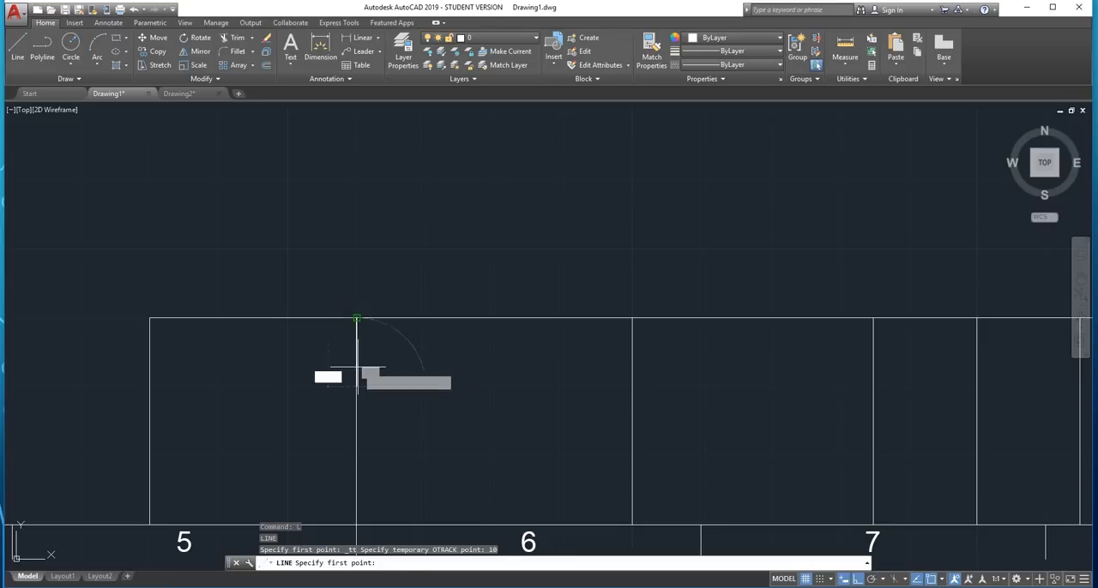
pyautogui.press('Return')
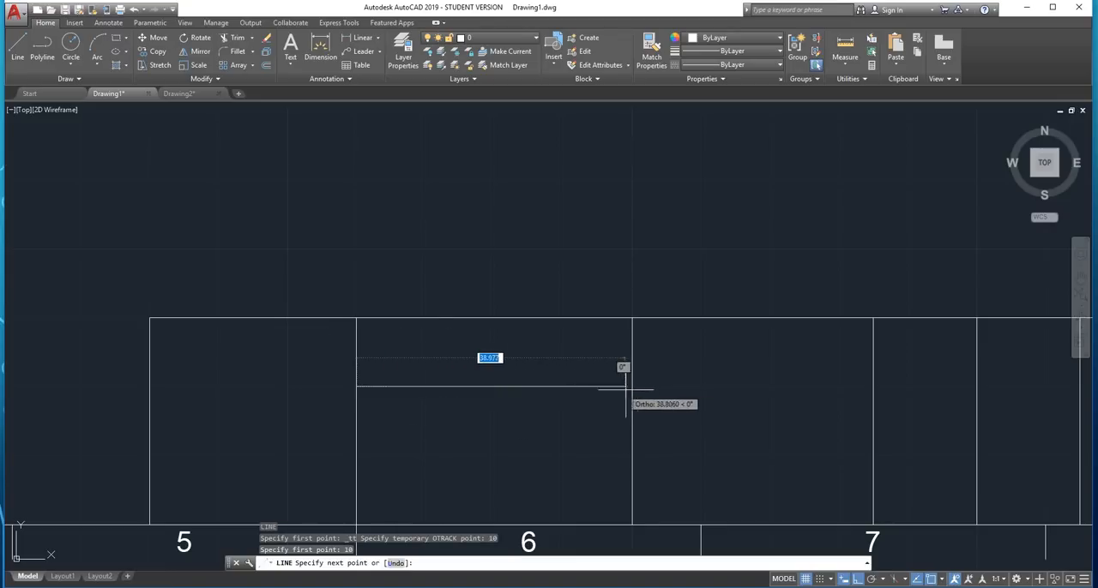
pyautogui.keyDown('shift'); pyautogui.rightClick(579, 387); pyautogui.keyUp('shift')
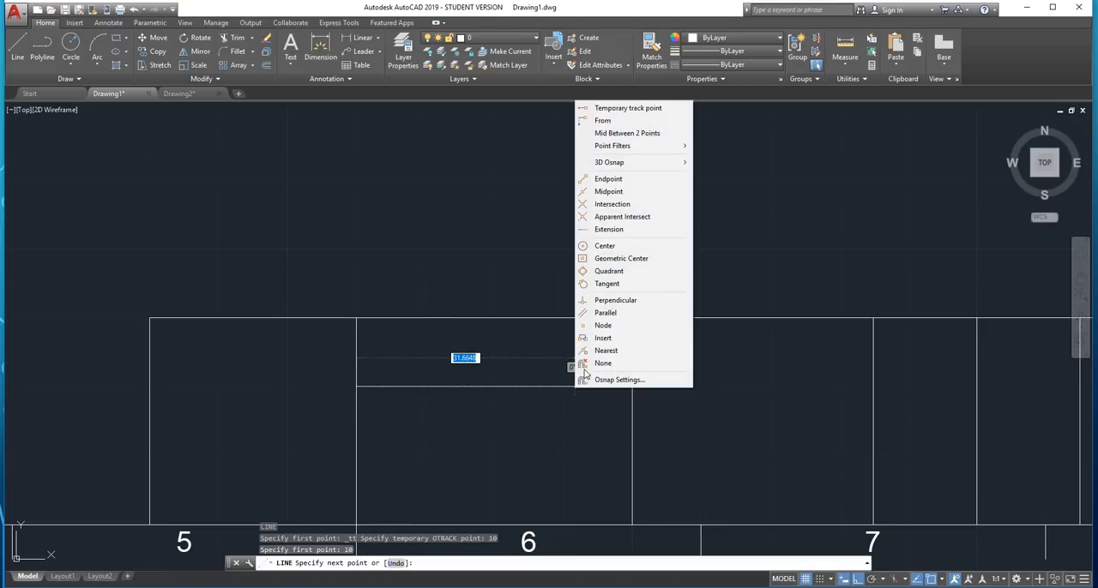
pyautogui.click(605, 351)
pyautogui.click(633, 384)
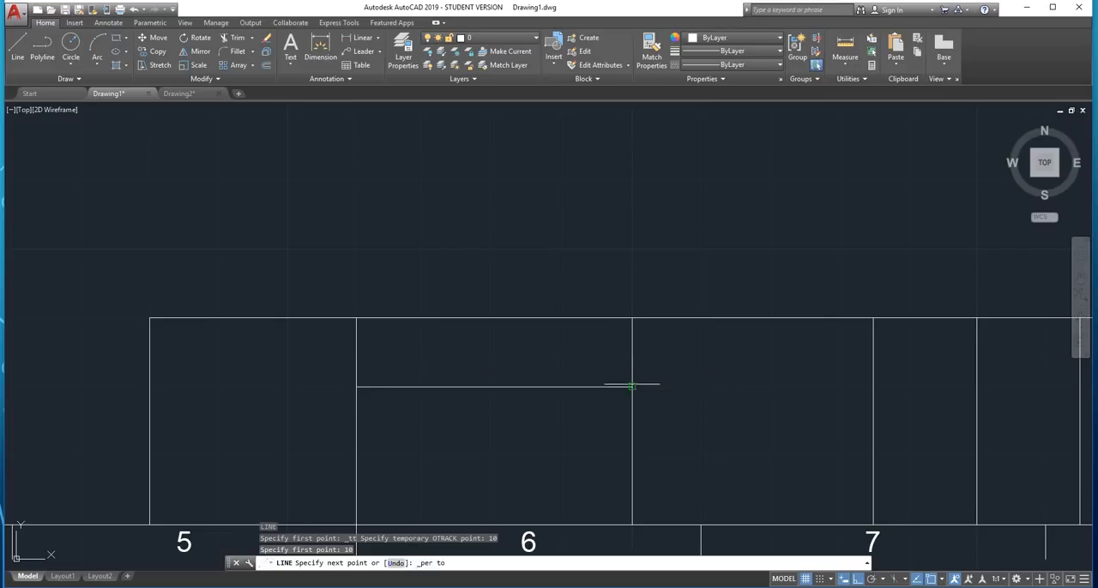
pyautogui.press('Escape')
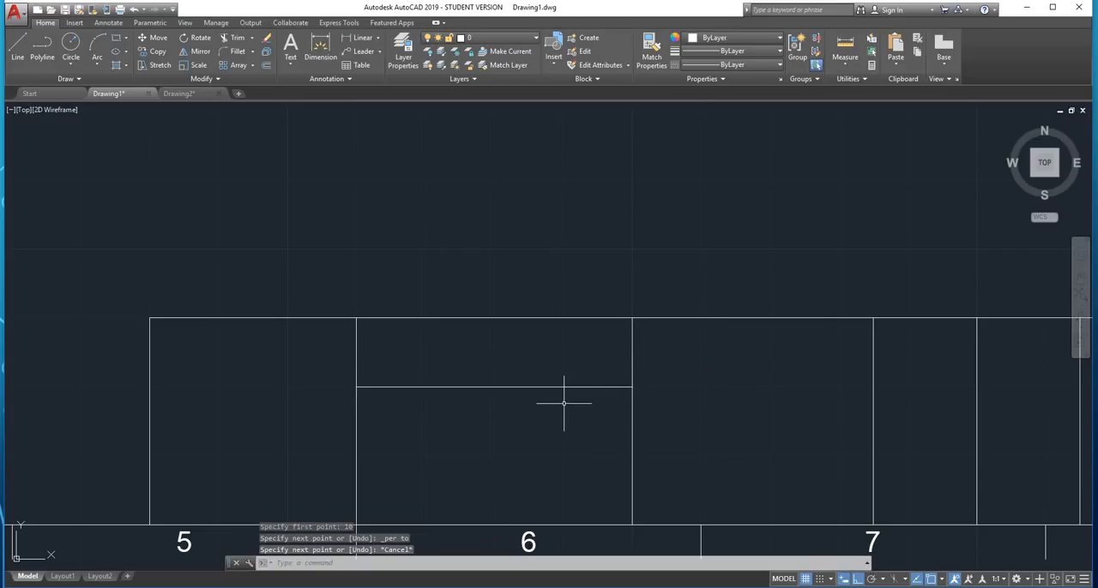
# Offset the new horizontal line 10 downward to split the second cell into three rows
pyautogui.press('Return')
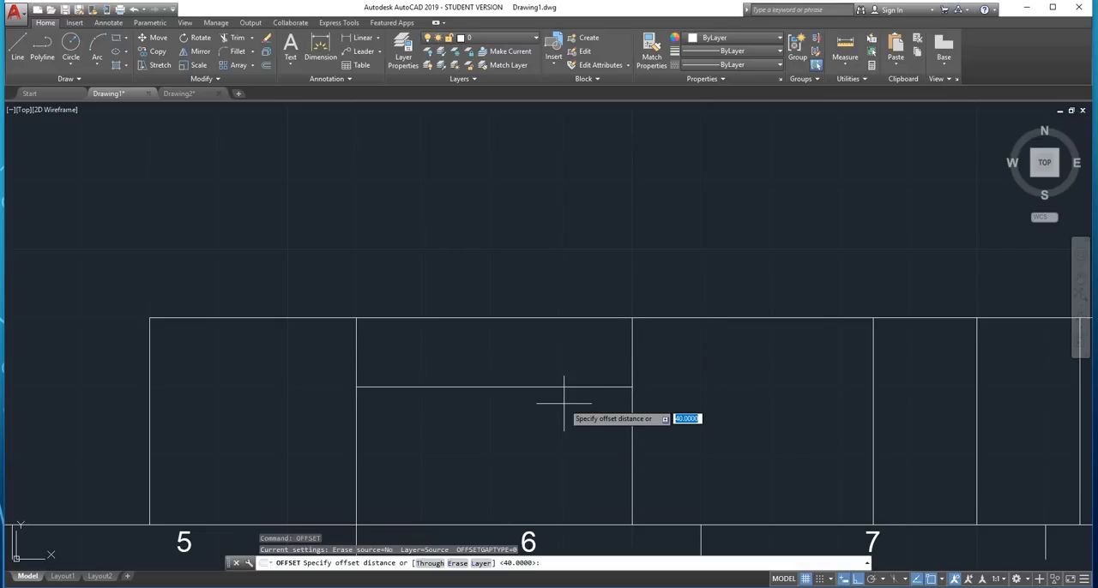
pyautogui.press('Return')
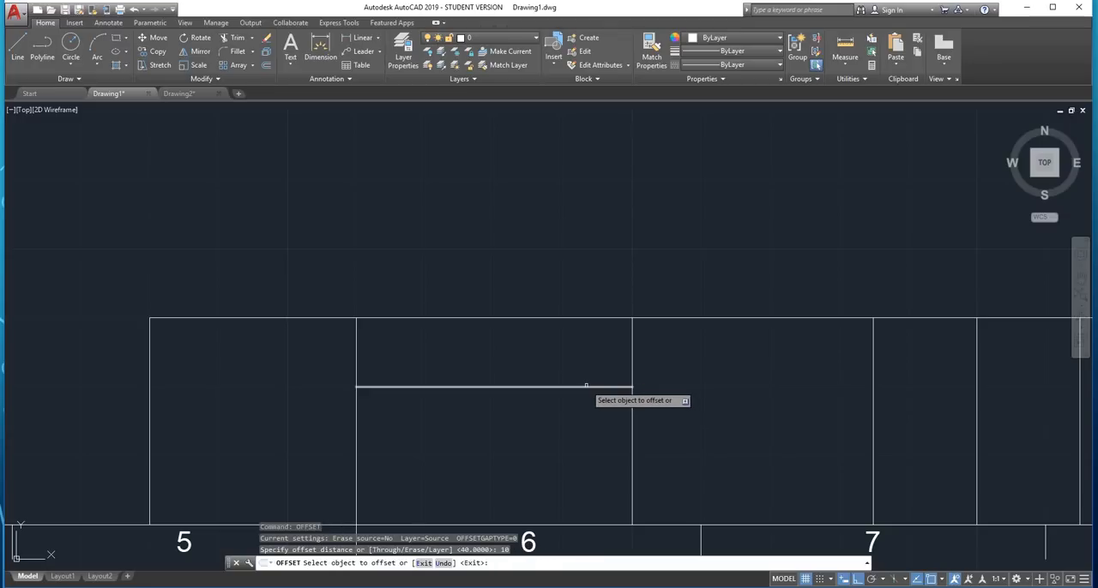
pyautogui.click(585, 387)
pyautogui.click(562, 433)
pyautogui.press('Escape')
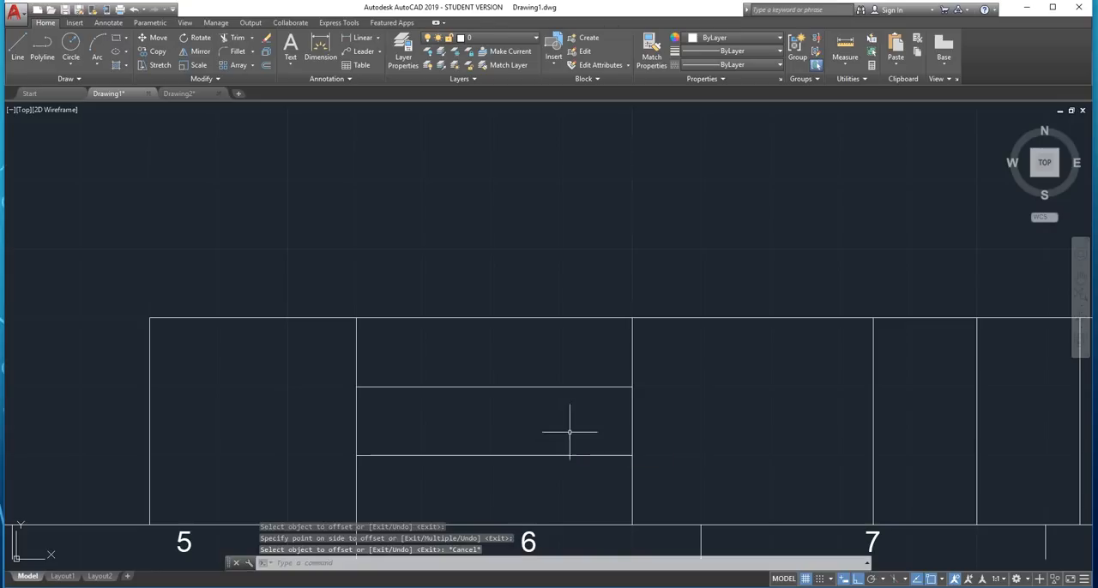
# Draw a horizontal line from the midpoint of the three-row cell's right divider to the title block's right edge
pyautogui.scroll(-2, 569, 431)
pyautogui.moveTo(661, 411)
pyautogui.mouseDown(button='middle')
pyautogui.moveTo(495, 439)
pyautogui.moveTo(470, 415)
pyautogui.mouseUp(button='middle')
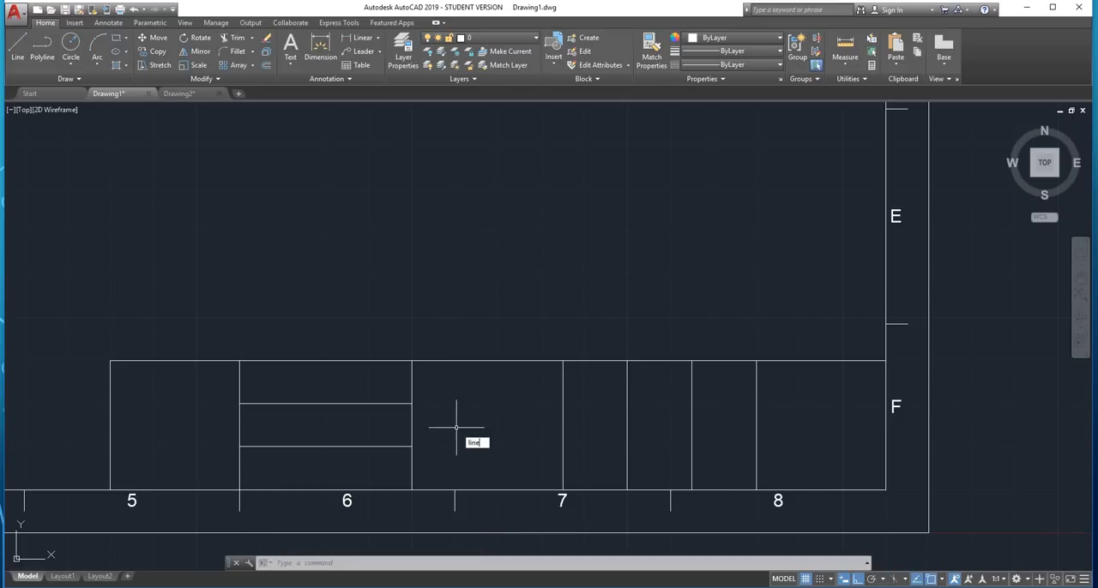
pyautogui.press('Return')
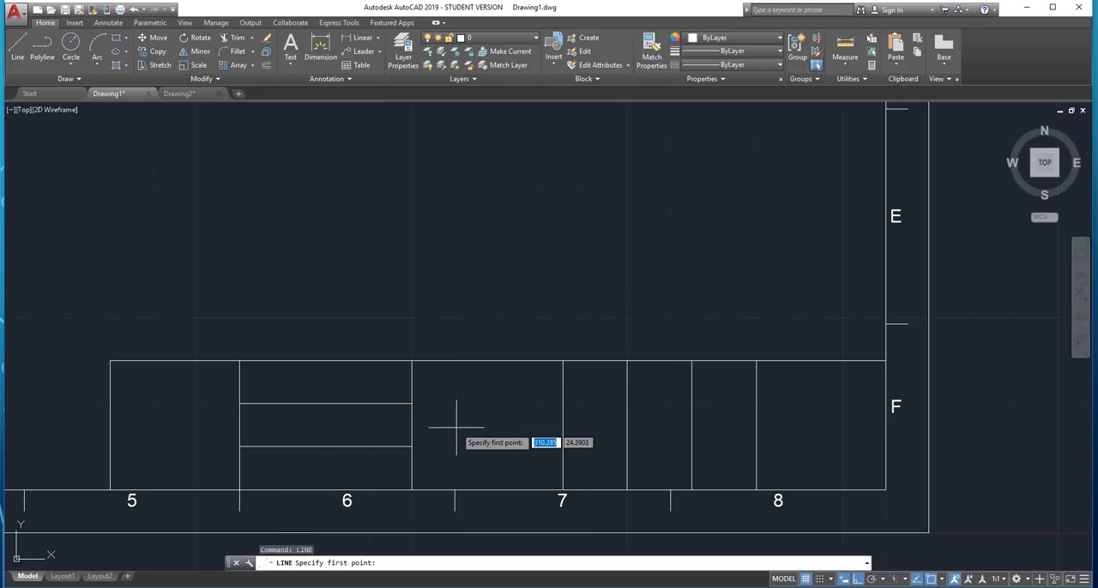
pyautogui.click(412, 424)
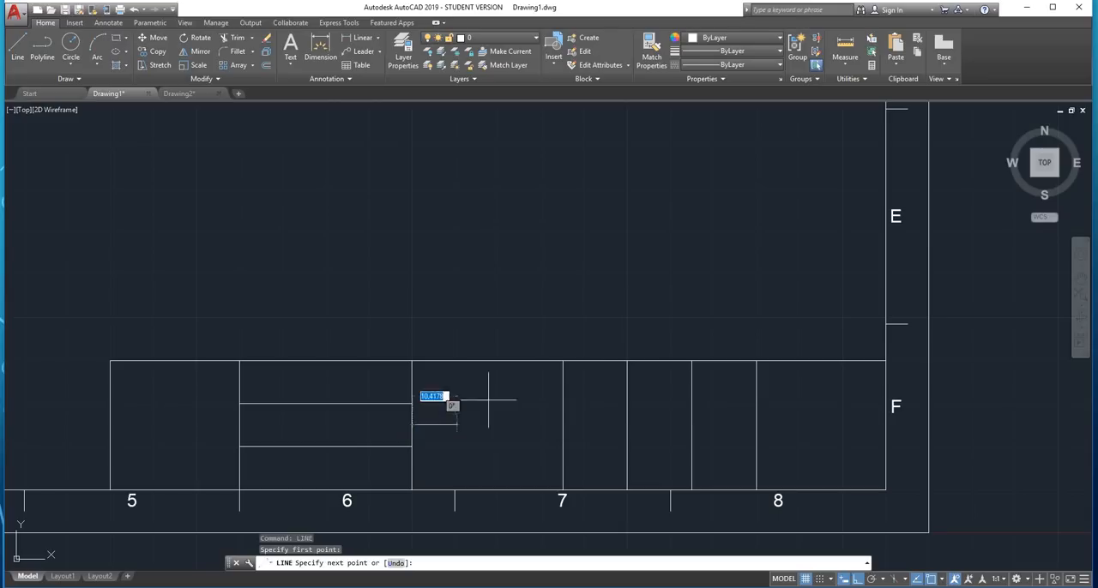
pyautogui.click(882, 407)
pyautogui.press('Escape')
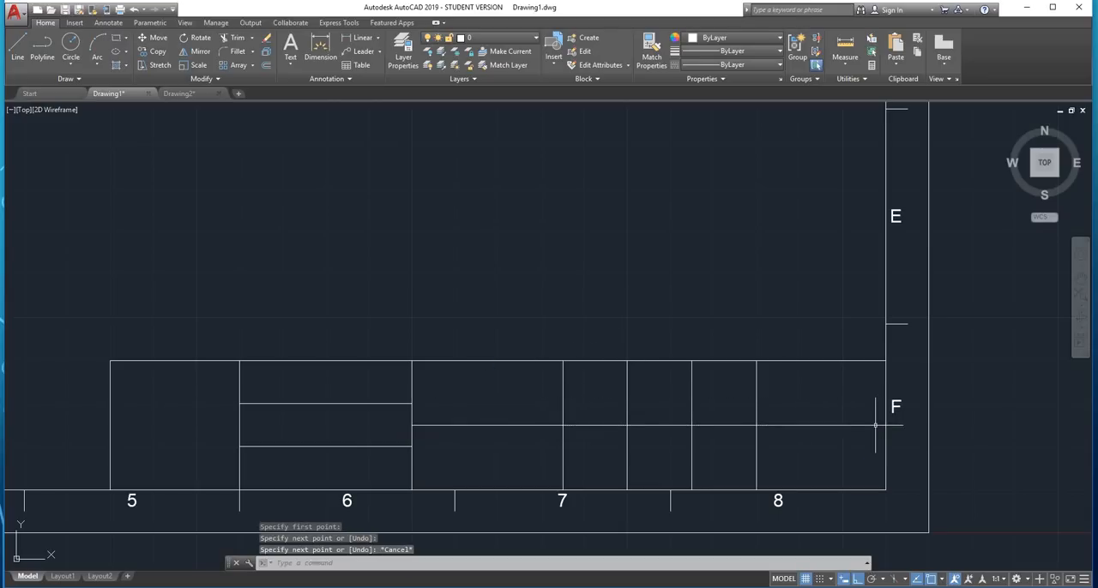
# Halve the title block's lower-right cell with a vertical line from the midpoint of its top edge, perpendicular to the bottom edge
pyautogui.scroll(2, 875, 425)
pyautogui.moveTo(845, 448); pyautogui.dragTo(740, 455, button='middle')
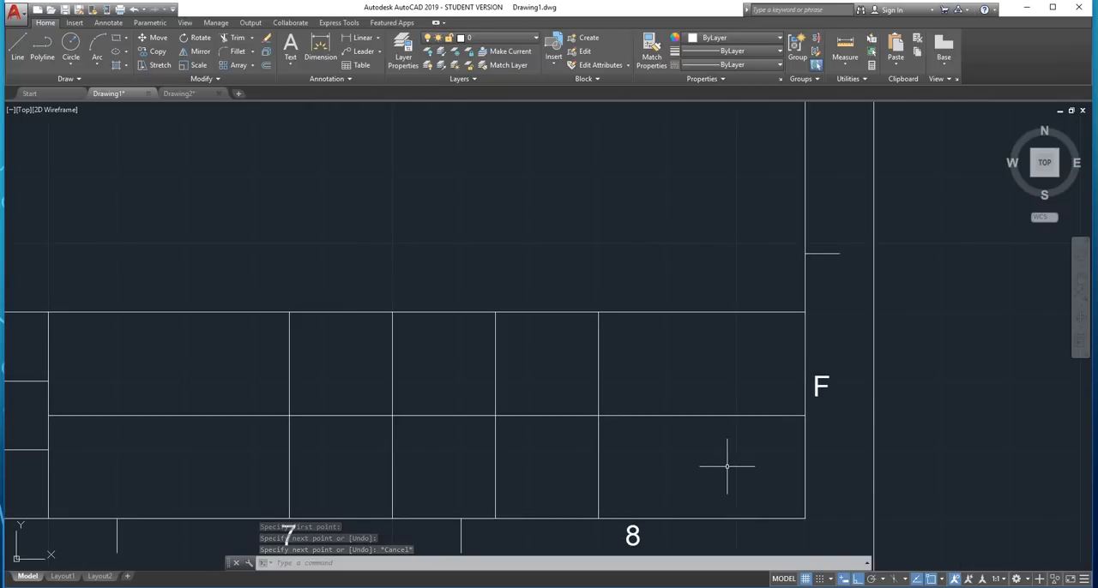
pyautogui.write('LINE')
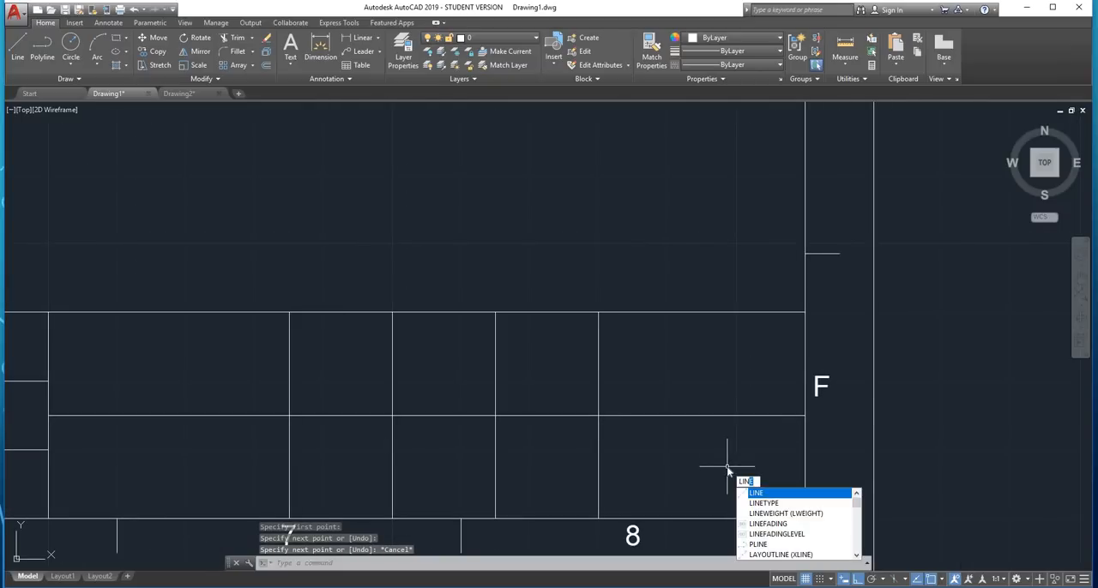
pyautogui.press('Return')
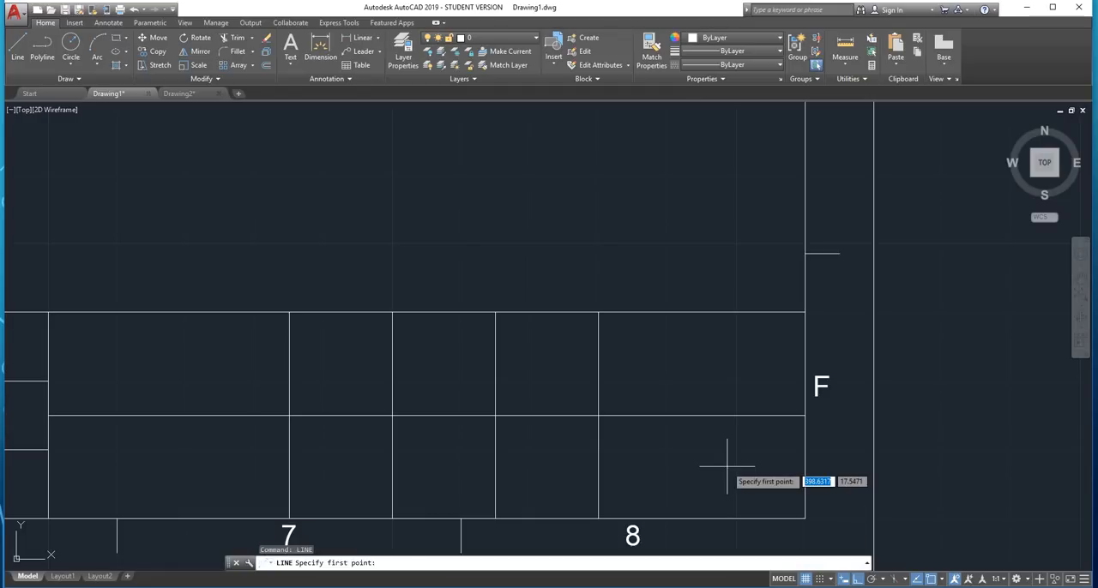
pyautogui.keyDown('shift'); pyautogui.rightClick(663, 456); pyautogui.keyUp('shift')
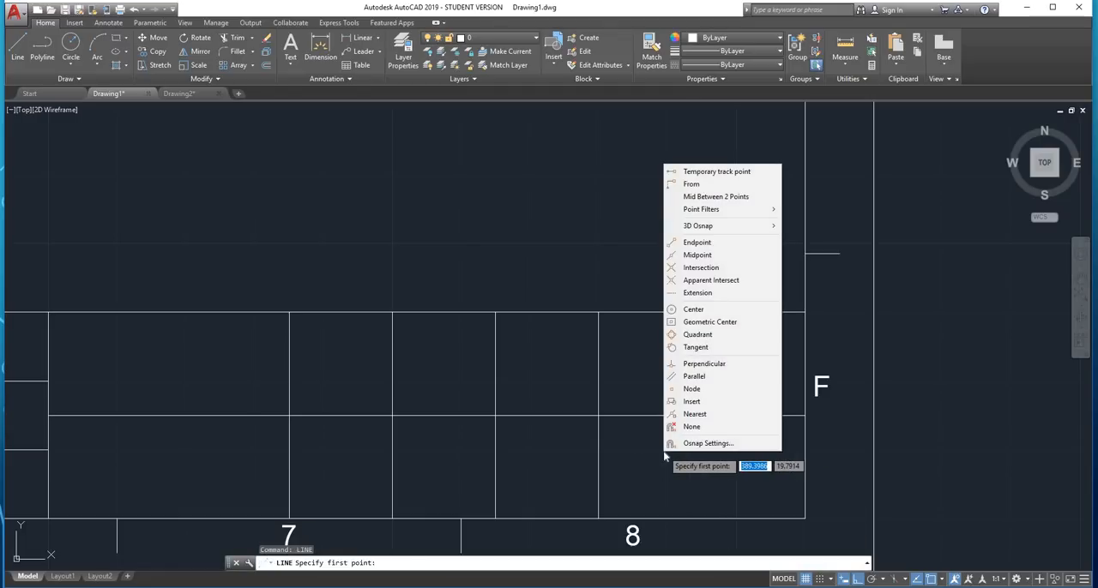
pyautogui.click(716, 197)
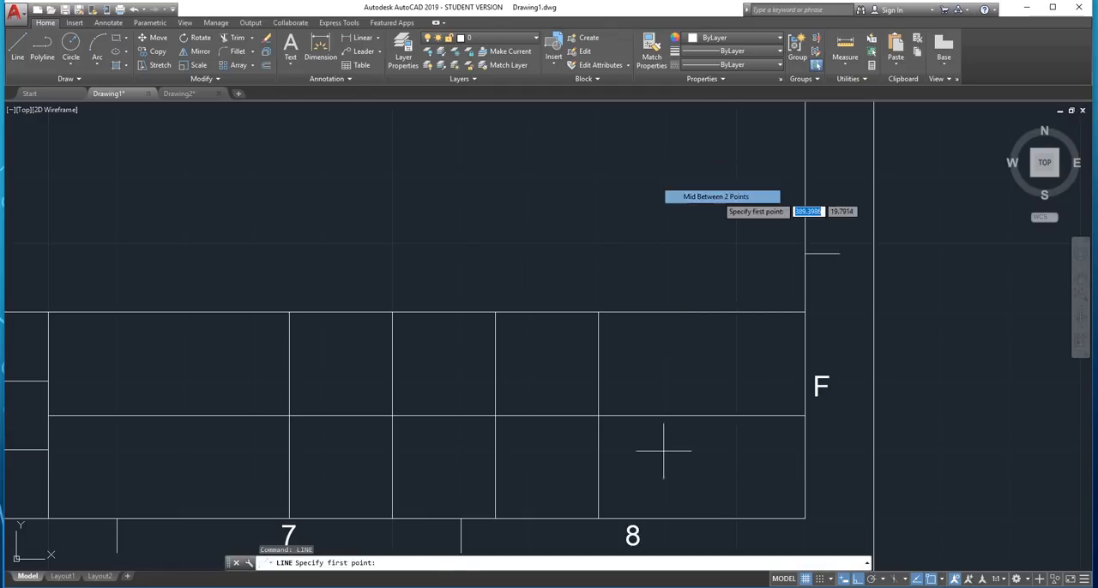
pyautogui.click(598, 415)
pyautogui.click(805, 415)
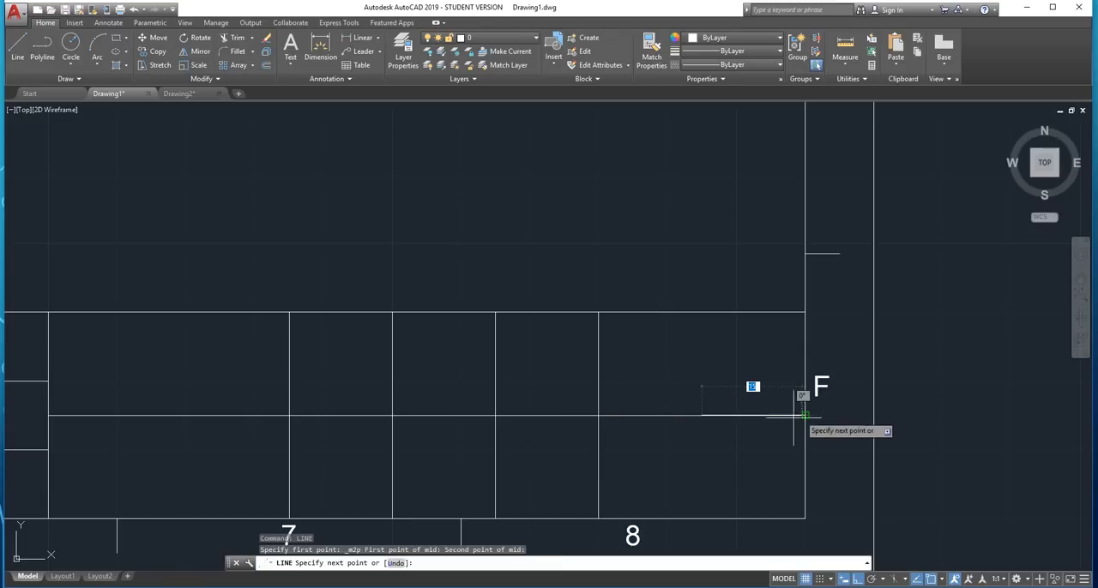
pyautogui.keyDown('shift'); pyautogui.rightClick(695, 483); pyautogui.keyUp('shift')
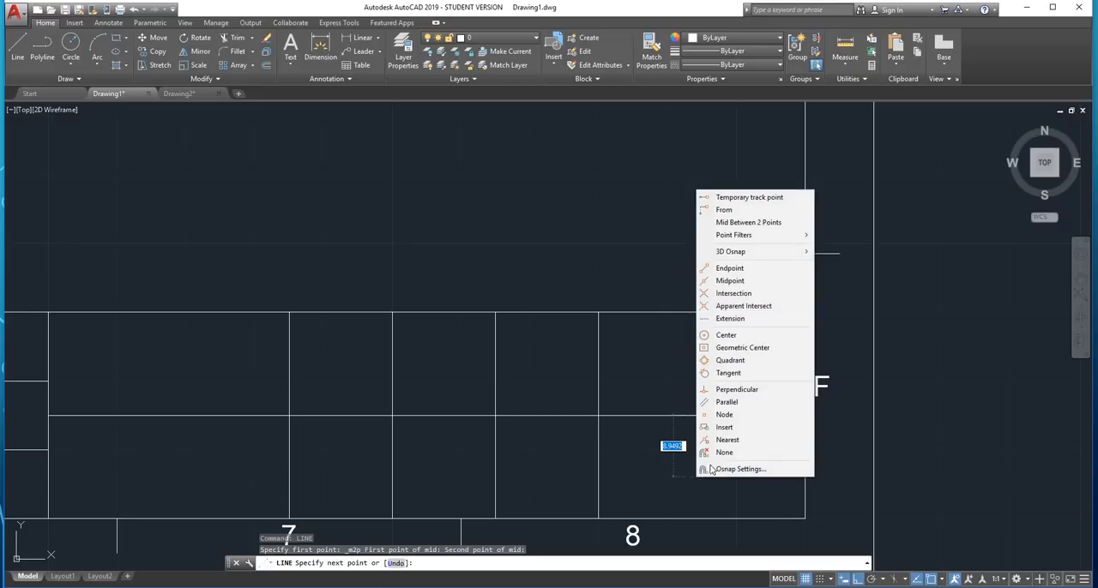
pyautogui.click(742, 390)
pyautogui.click(716, 514)
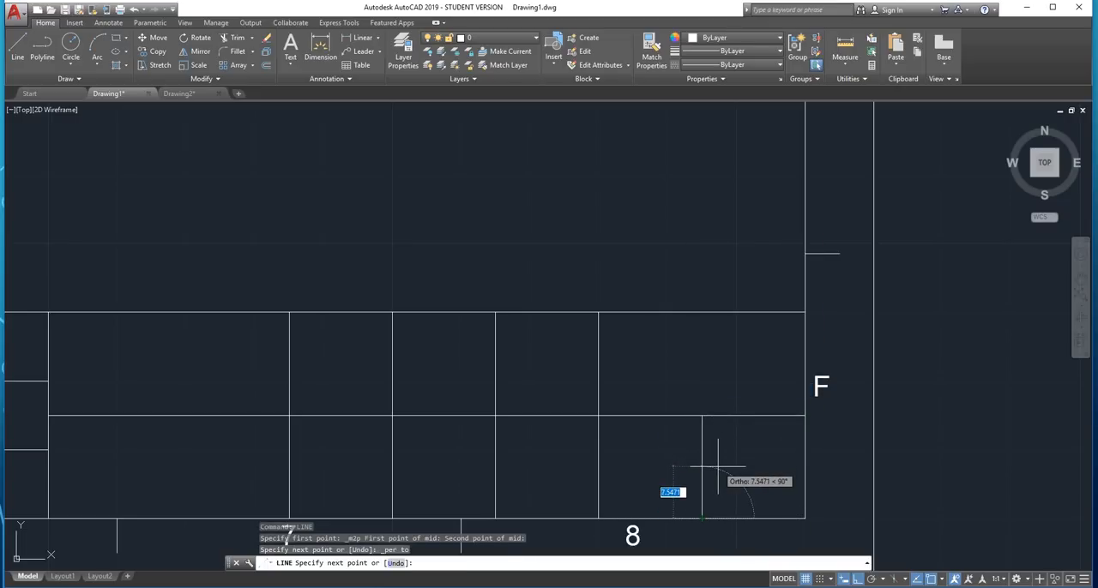
pyautogui.press('Escape')
pyautogui.scroll(-4, 721, 449)
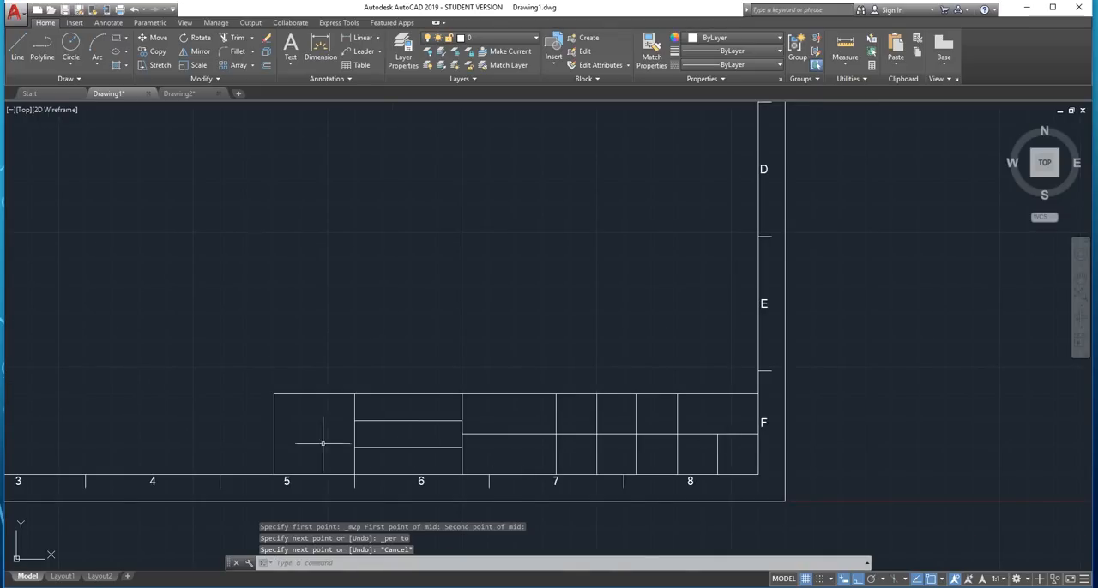
pyautogui.scroll(2, 301, 433)
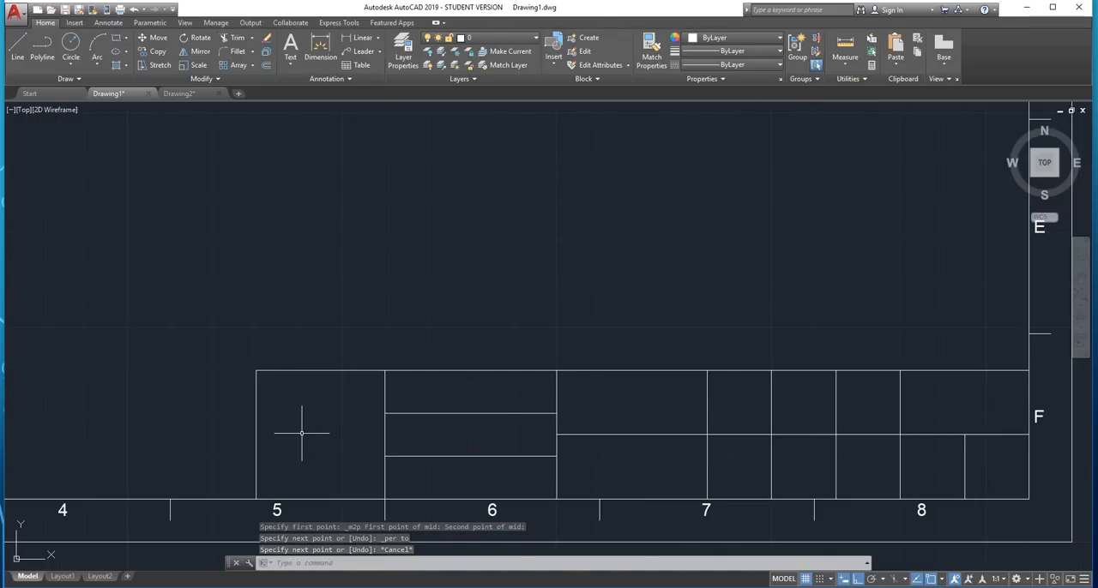
pyautogui.scroll(-2, 301, 433)
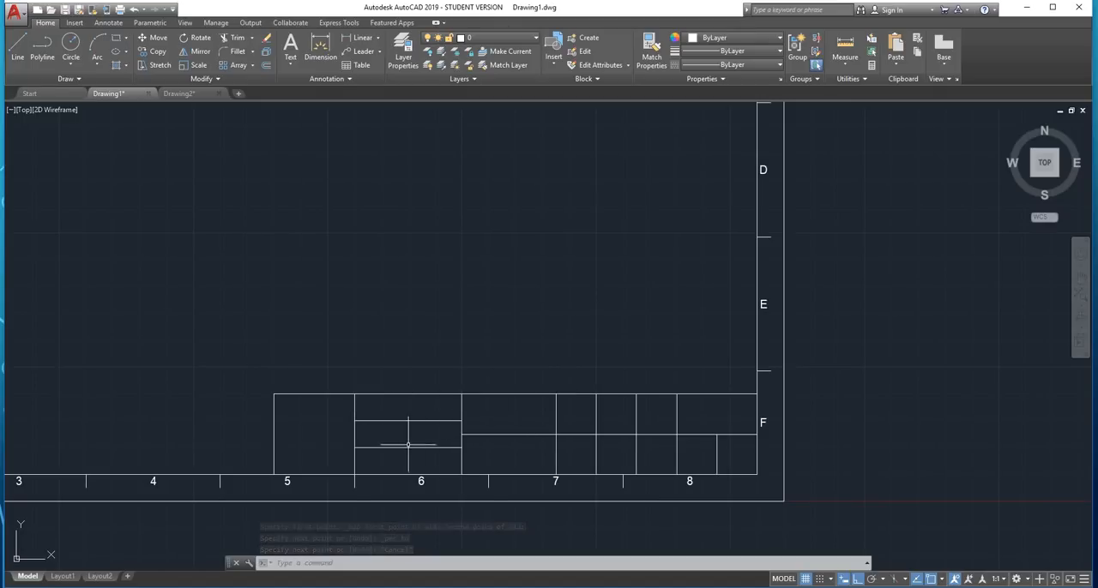
pyautogui.scroll(2, 383, 411)
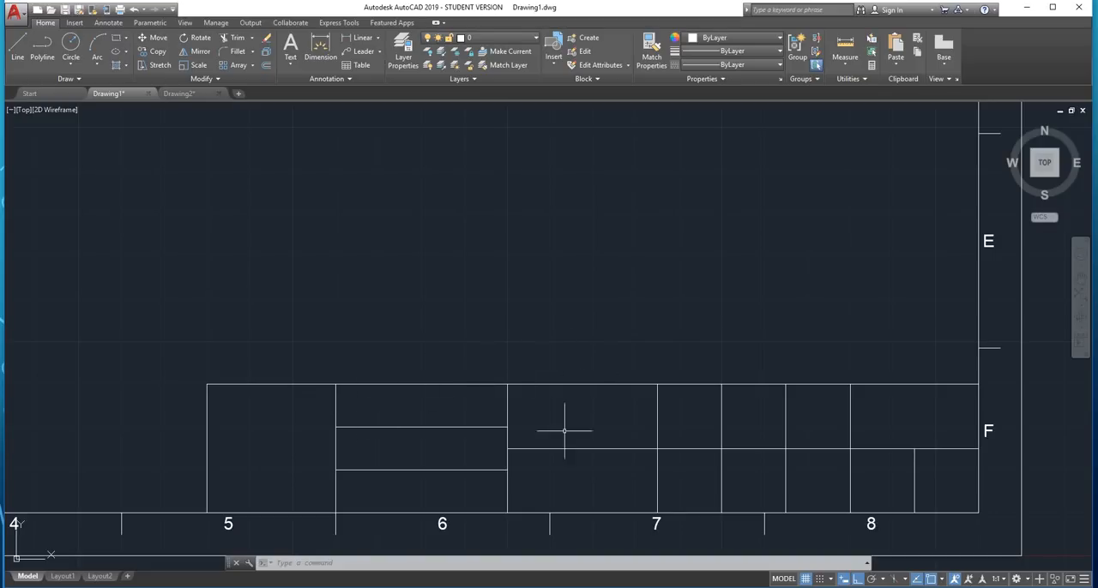
pyautogui.scroll(-2, 589, 354)
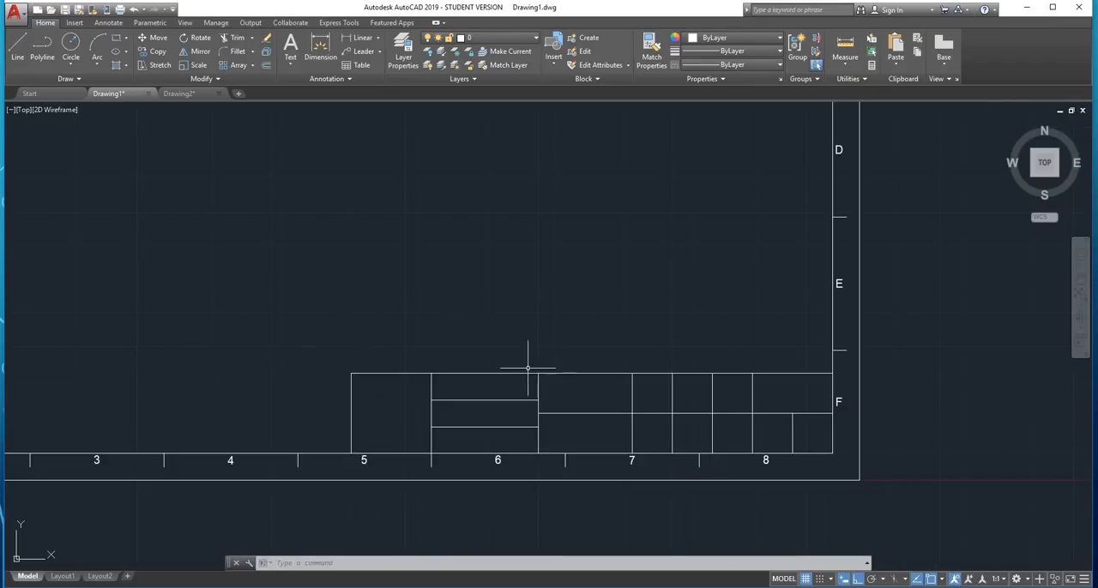
# Add multiline text reading "Technical Reference" across the top row of the title block's three-row cell
pyautogui.scroll(2, 578, 369)
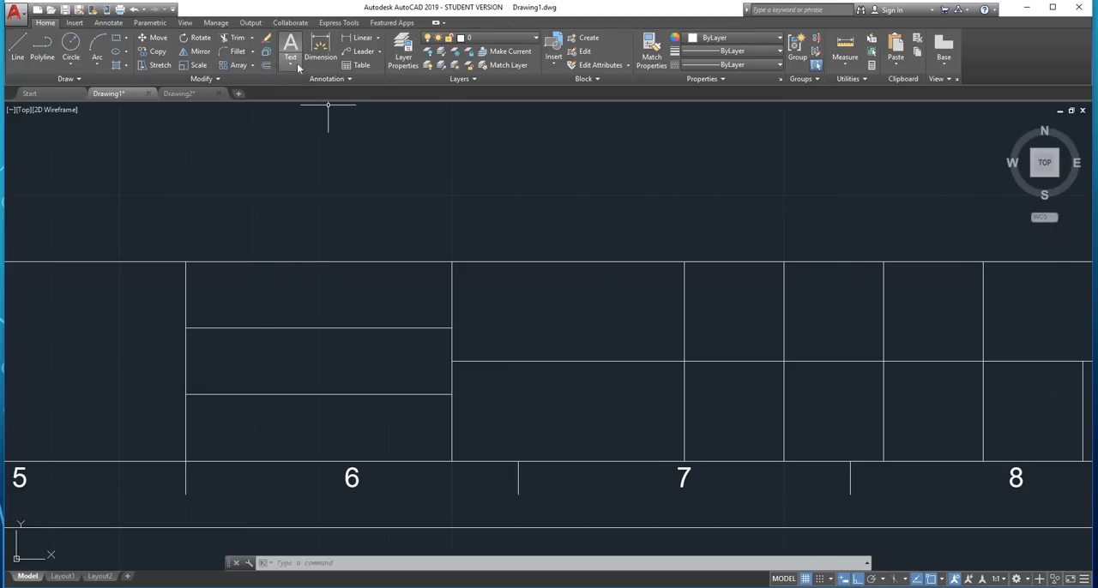
pyautogui.click(297, 63)
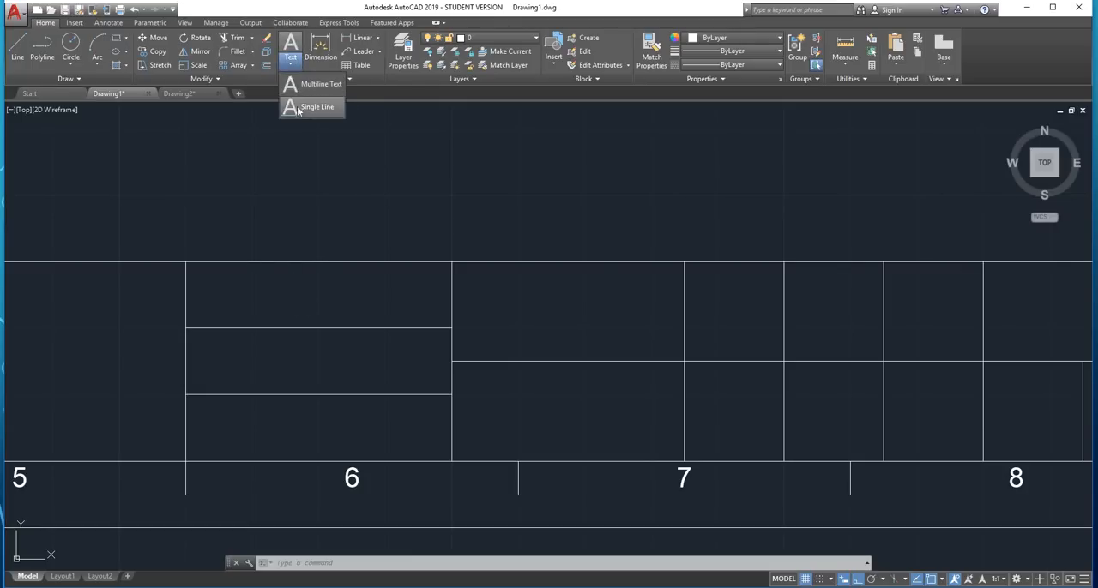
pyautogui.click(305, 85)
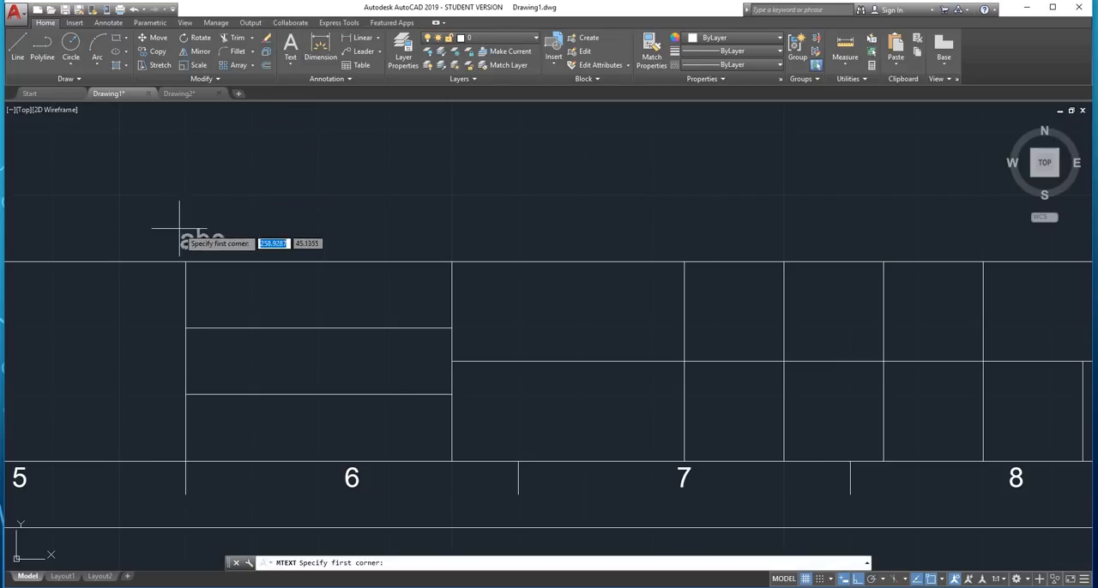
pyautogui.scroll(2, 183, 237)
pyautogui.click(186, 277)
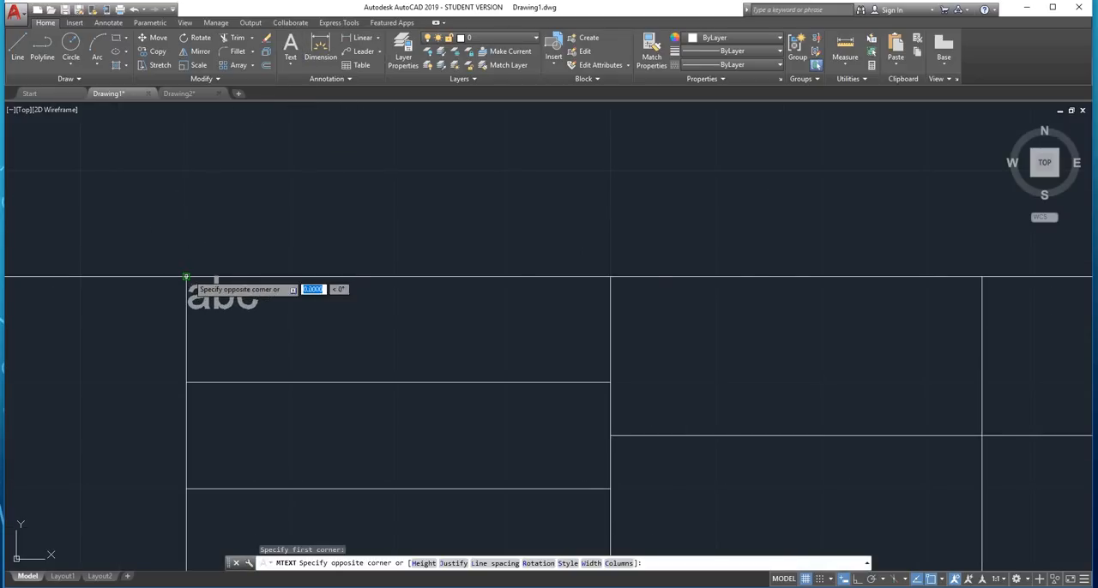
pyautogui.click(399, 369)
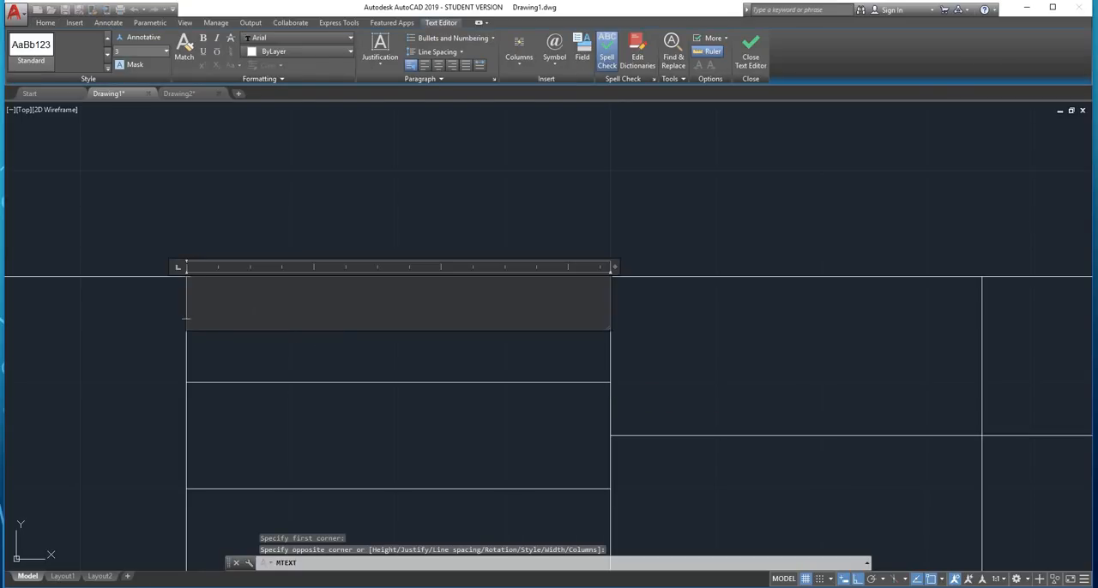
pyautogui.write('Tec')
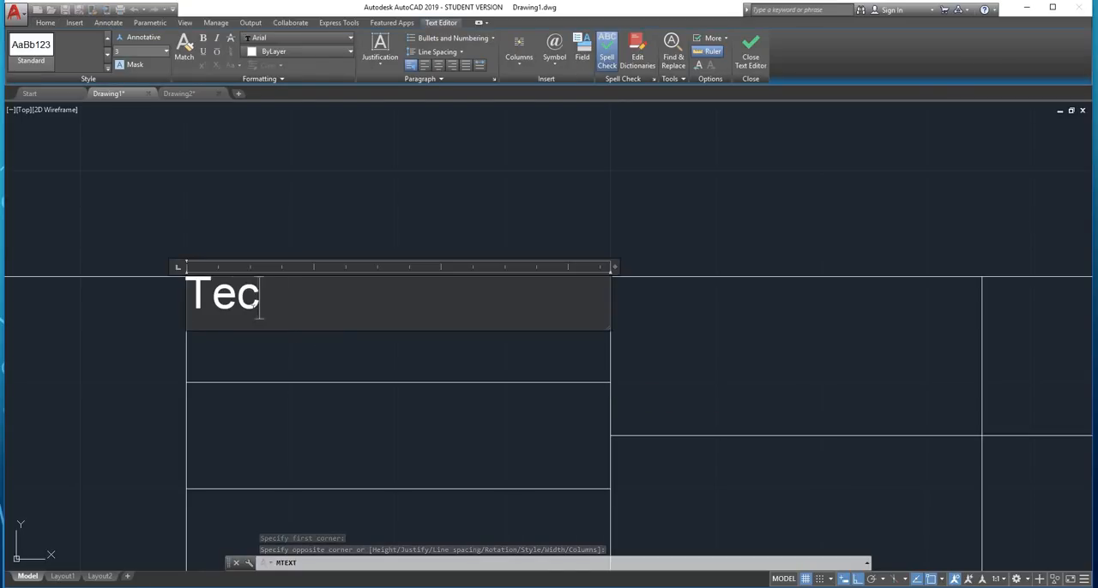
pyautogui.write('hnical Re')
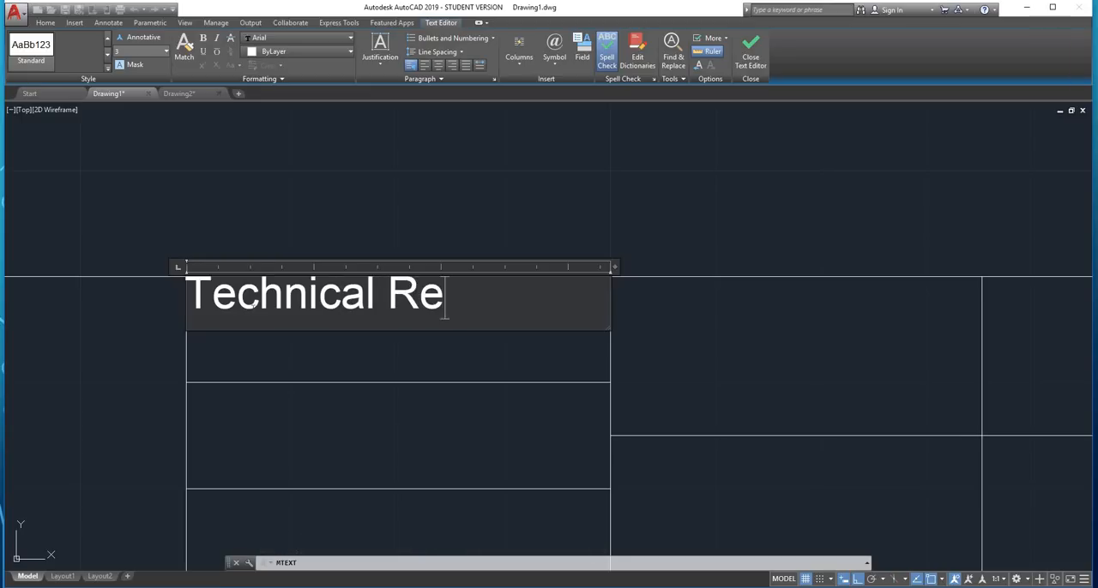
pyautogui.write('ference')
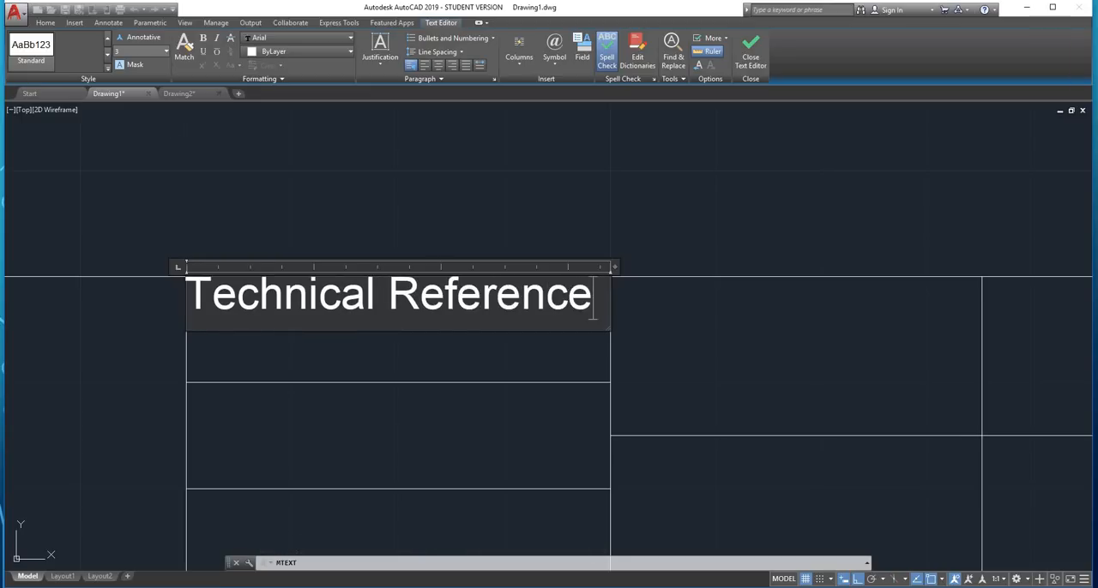
# Set the height of the "Technical Reference" text to 1 and finish editing it
pyautogui.moveTo(592, 305); pyautogui.dragTo(184, 300)
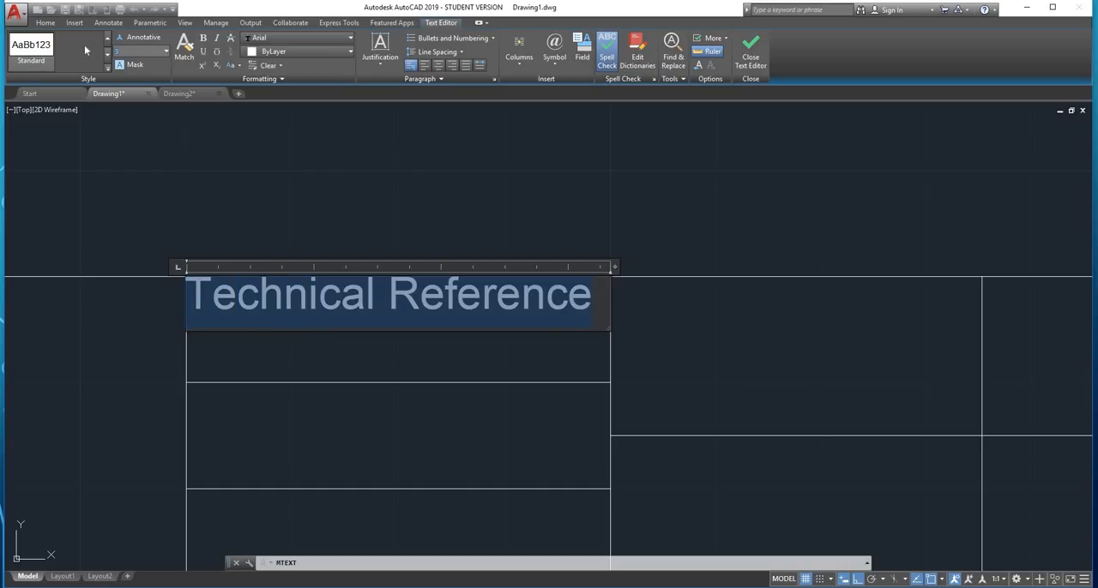
pyautogui.press('Return')
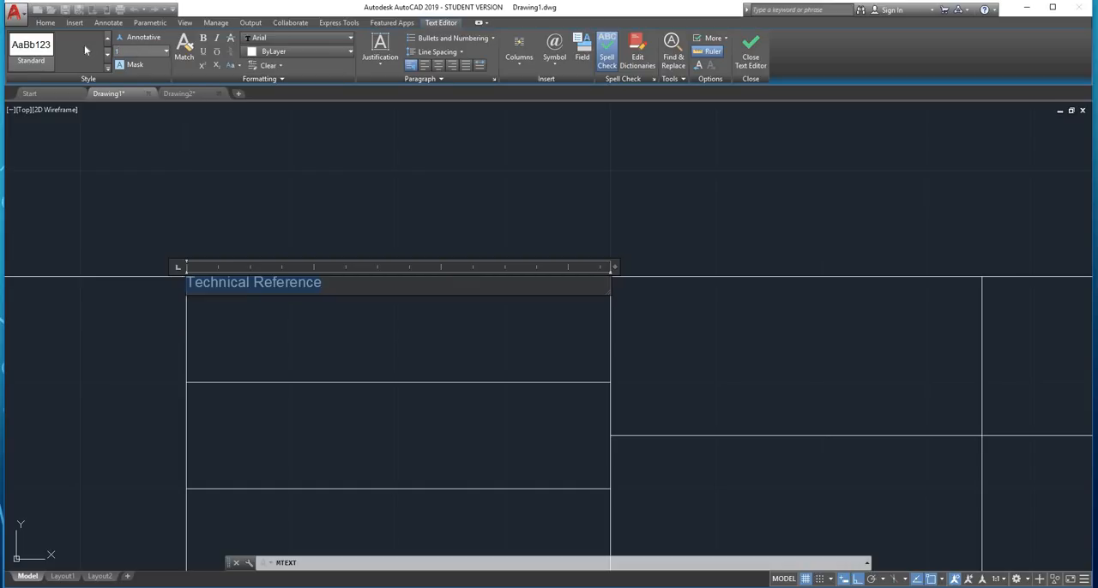
pyautogui.click(308, 171)
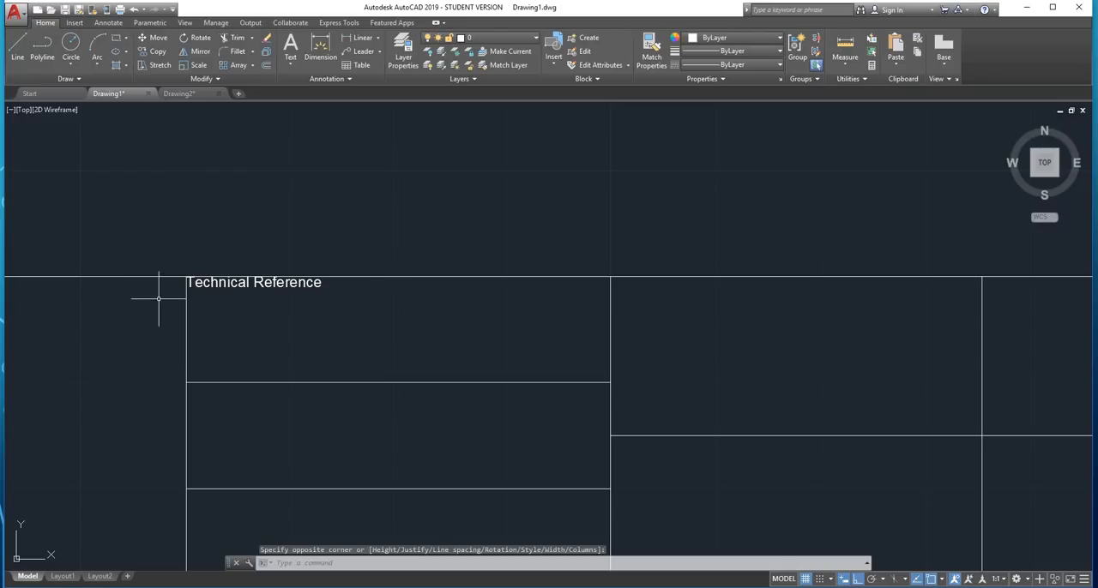
# Shift the "Technical Reference" text 1 unit to the right, away from the cell's left divider
pyautogui.scroll(10, 157, 298)
pyautogui.click(217, 244)
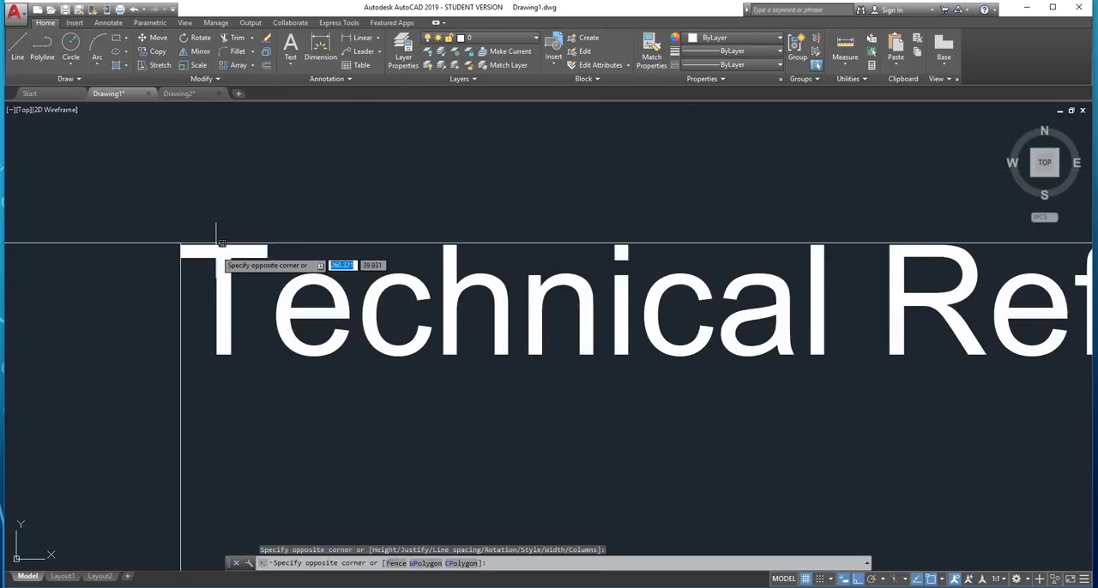
pyautogui.click(211, 248)
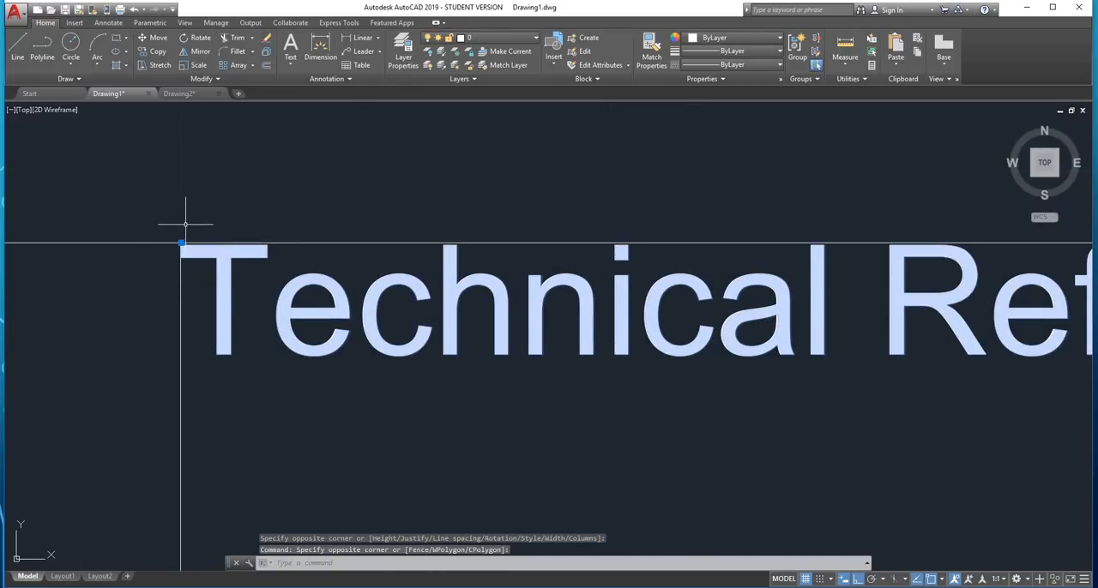
pyautogui.scroll(-2, 181, 234)
pyautogui.scroll(4, 171, 244)
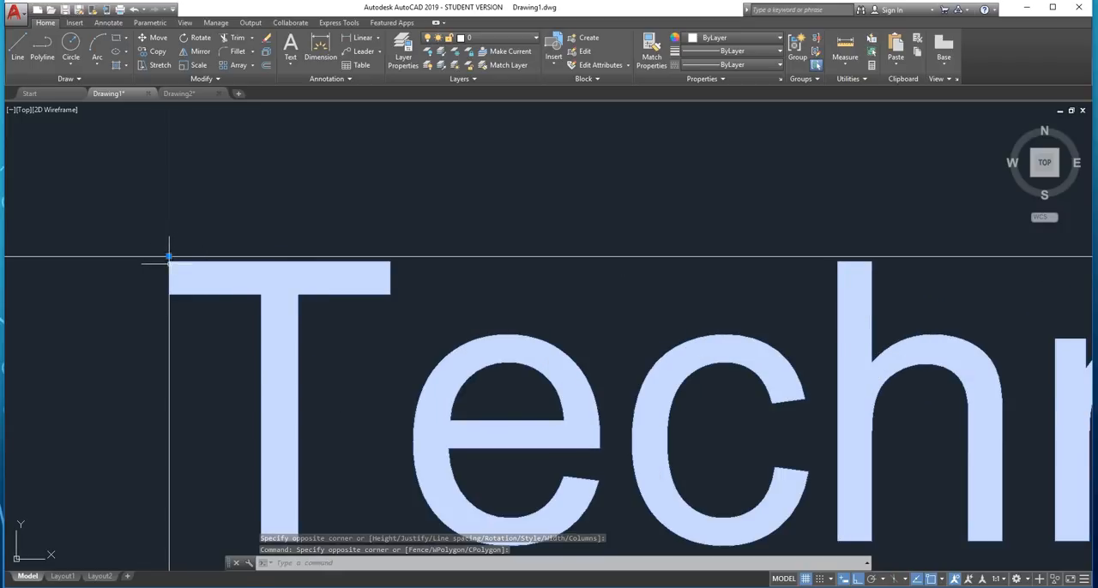
pyautogui.click(169, 254)
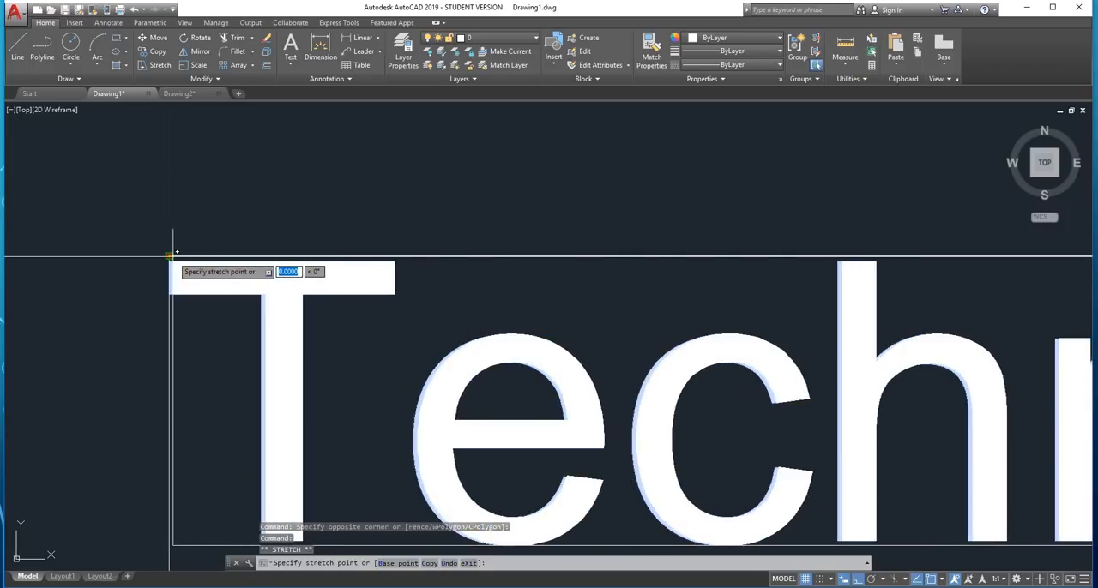
pyautogui.press('Escape')
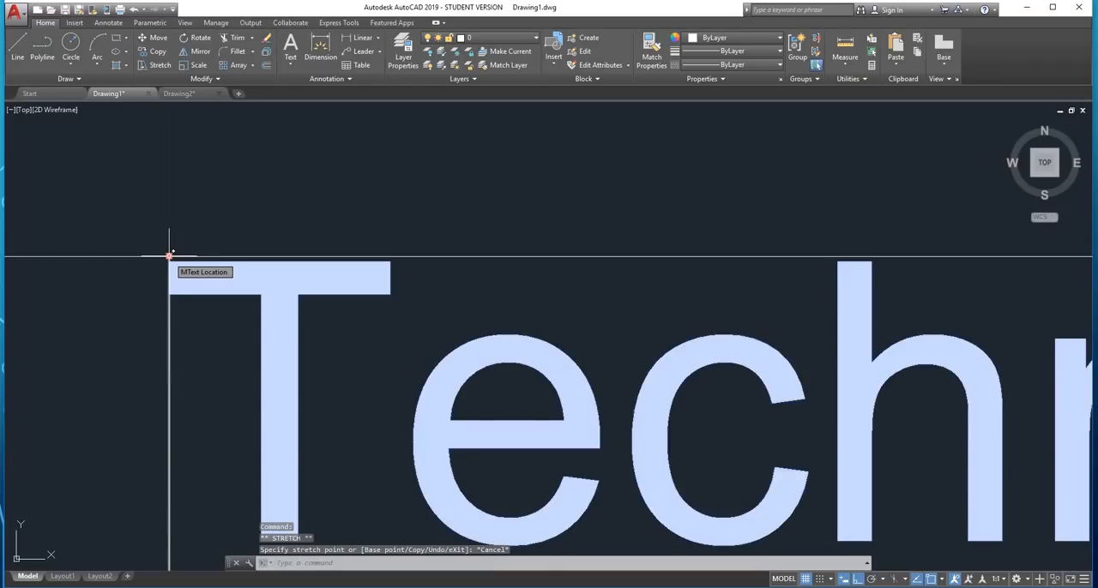
pyautogui.click(169, 254)
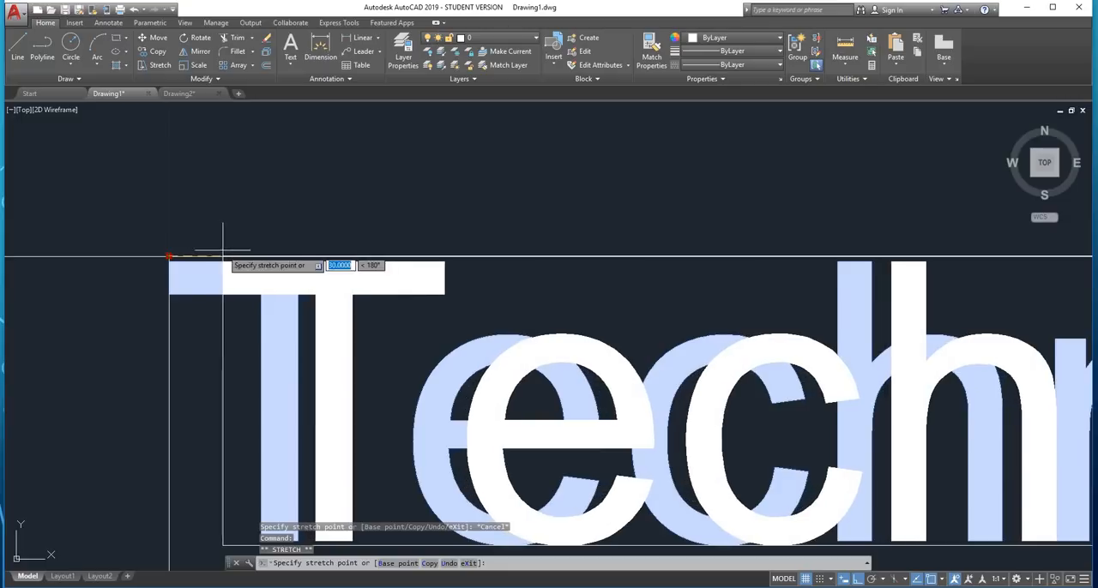
pyautogui.scroll(-6, 321, 257)
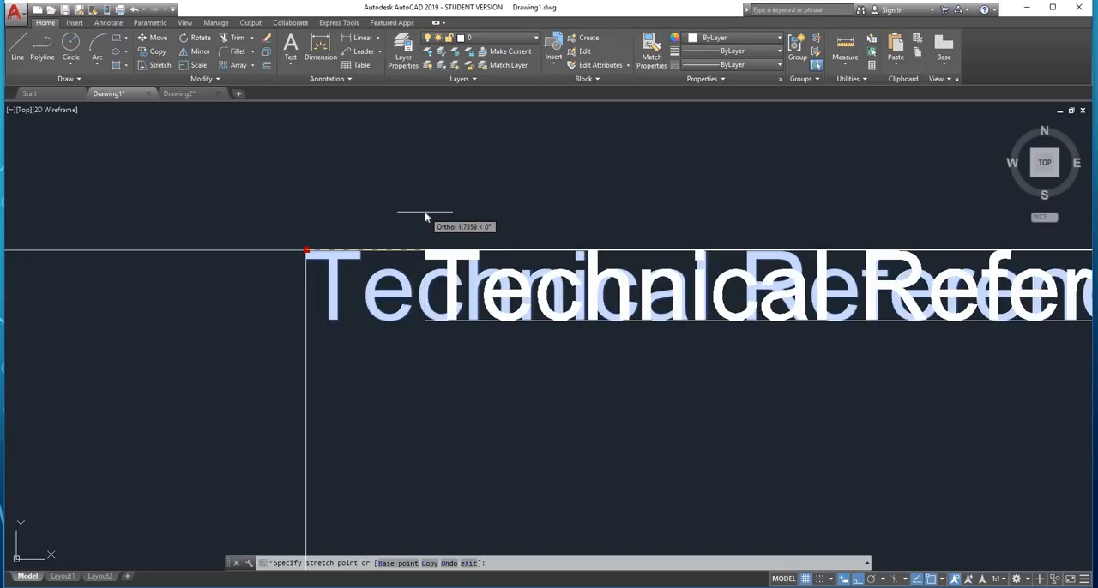
pyautogui.write('1')
pyautogui.press('Return')
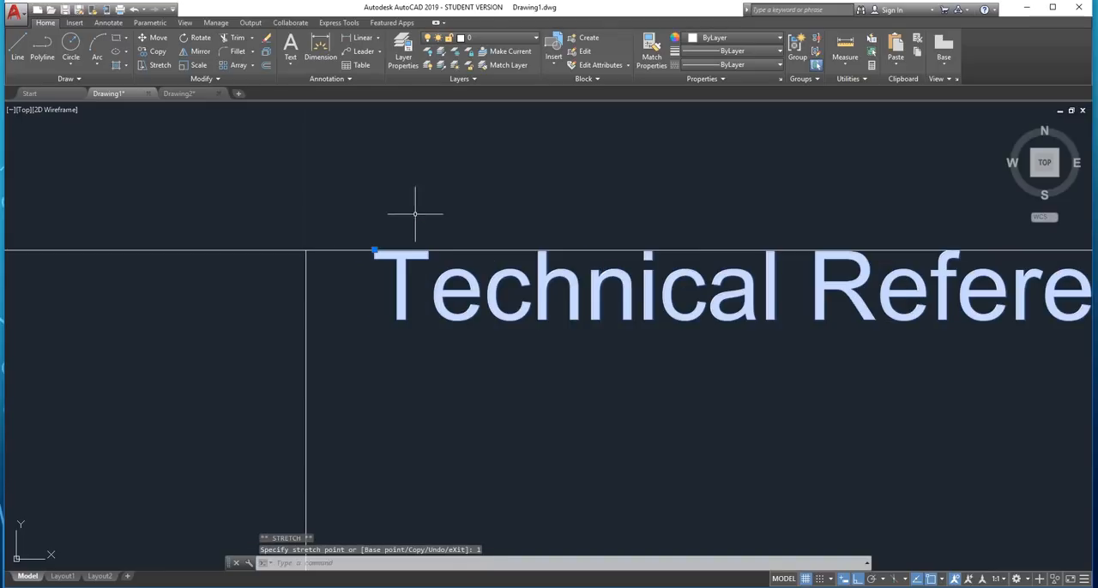
# Shift the "Technical Reference" text 1 unit down from the title block's top edge
pyautogui.scroll(-5, 414, 215)
pyautogui.scroll(5, 443, 189)
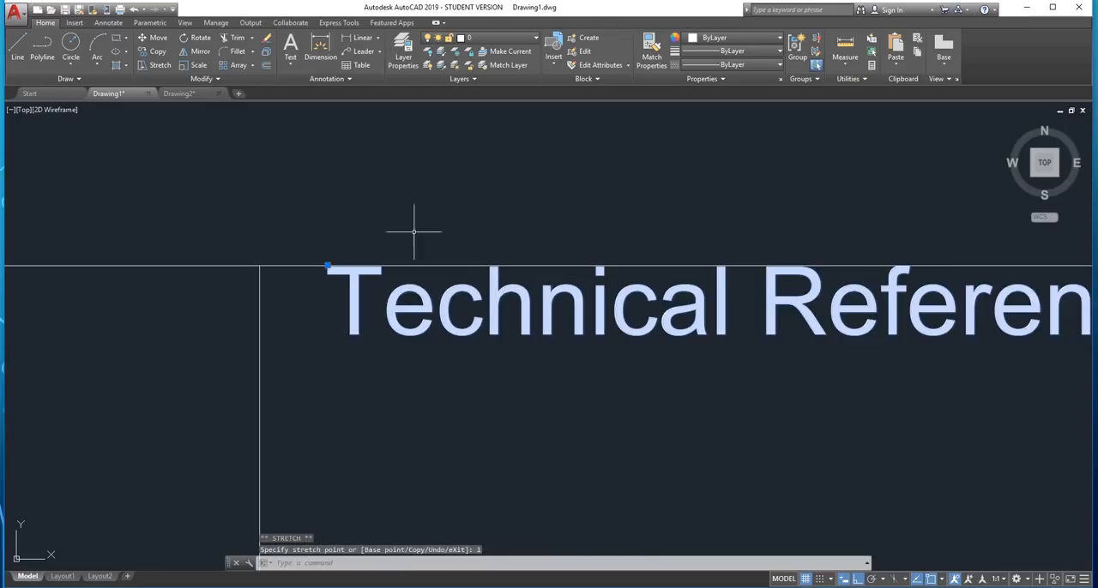
pyautogui.click(326, 267)
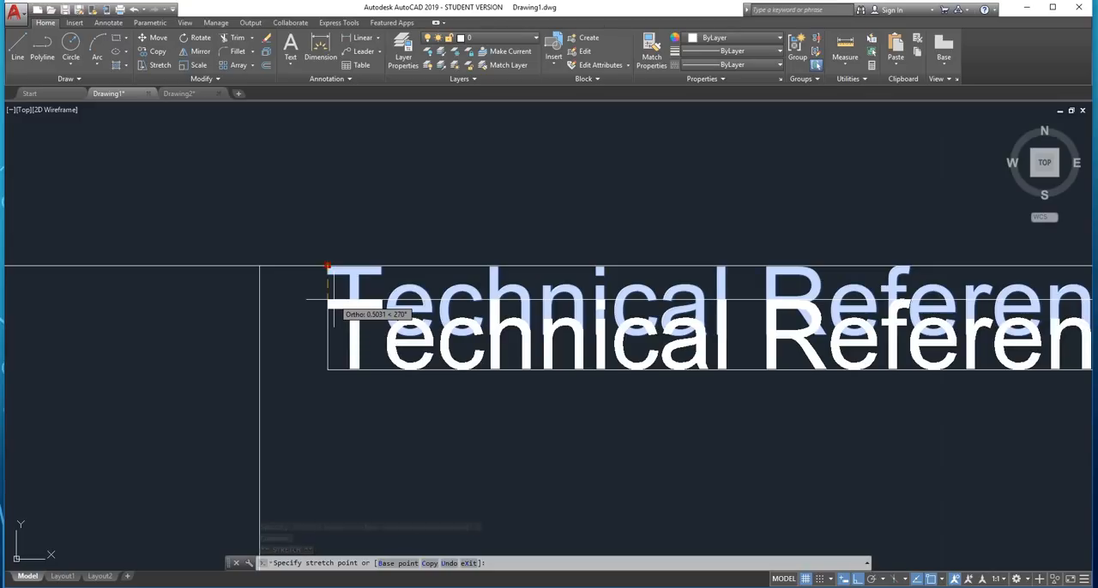
pyautogui.write('1')
pyautogui.press('Return')
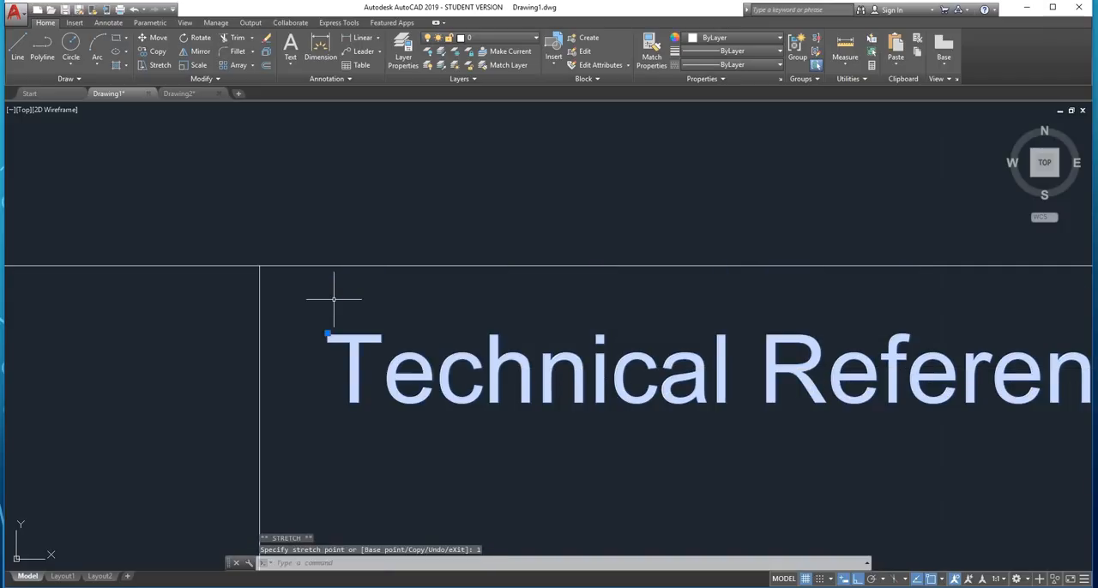
pyautogui.press('Escape')
pyautogui.scroll(-7, 392, 289)
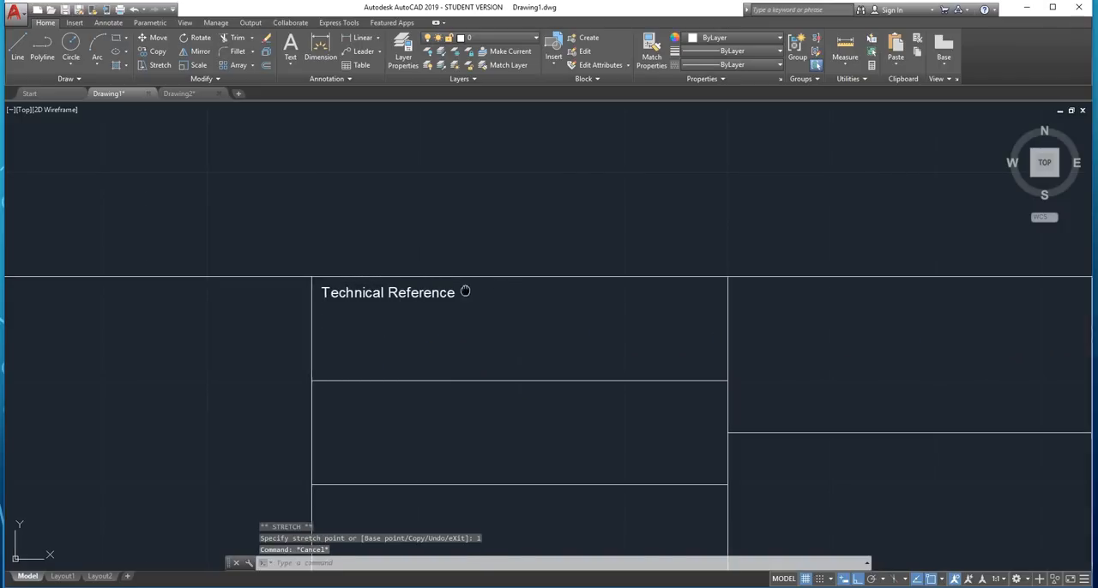
# Add multiline text reading "NAME" with its frame spanning the whole "Technical Reference" row, corner to corner
pyautogui.moveTo(463, 289); pyautogui.dragTo(392, 293, button='middle')
pyautogui.scroll(1, 279, 305)
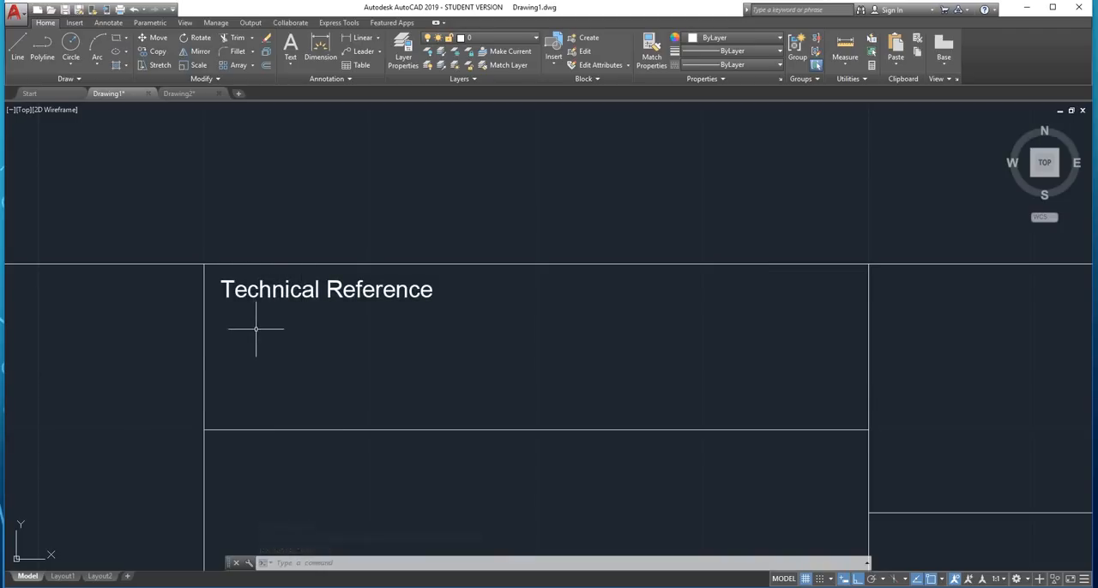
pyautogui.click(295, 67)
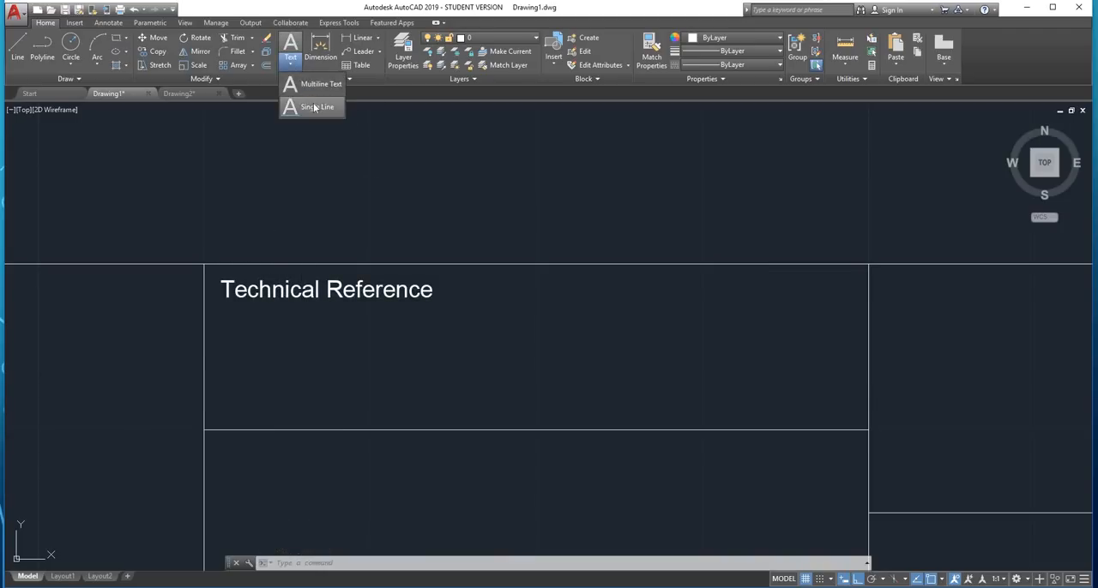
pyautogui.click(316, 108)
pyautogui.click(291, 67)
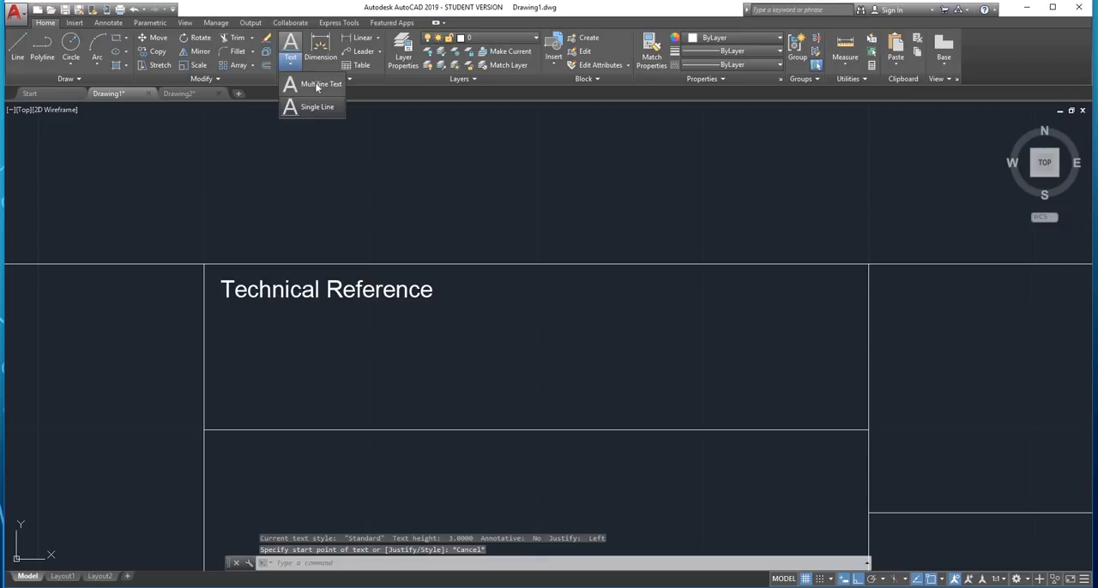
pyautogui.click(314, 79)
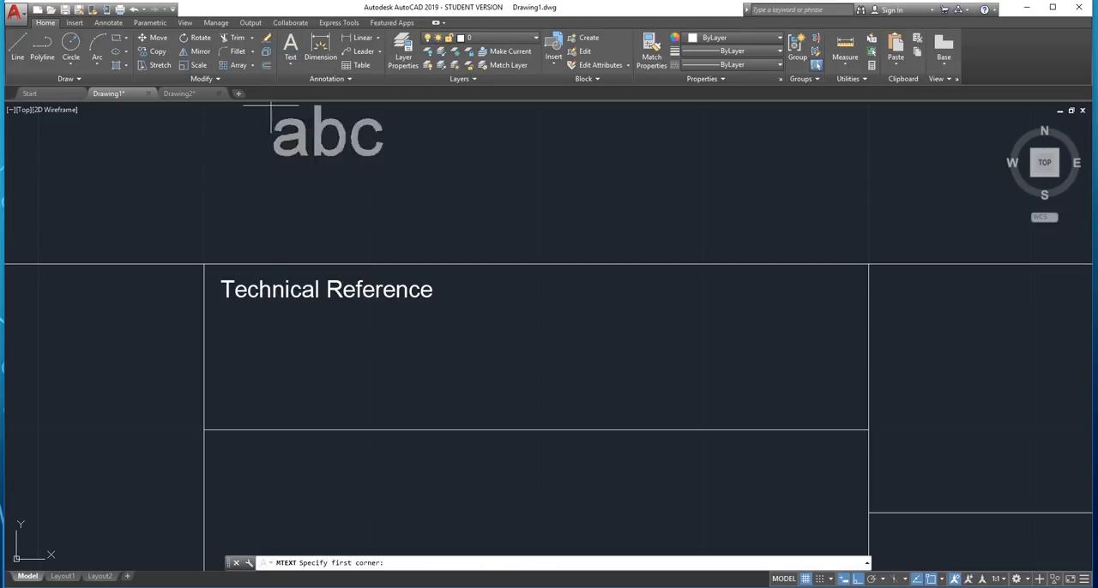
pyautogui.click(205, 264)
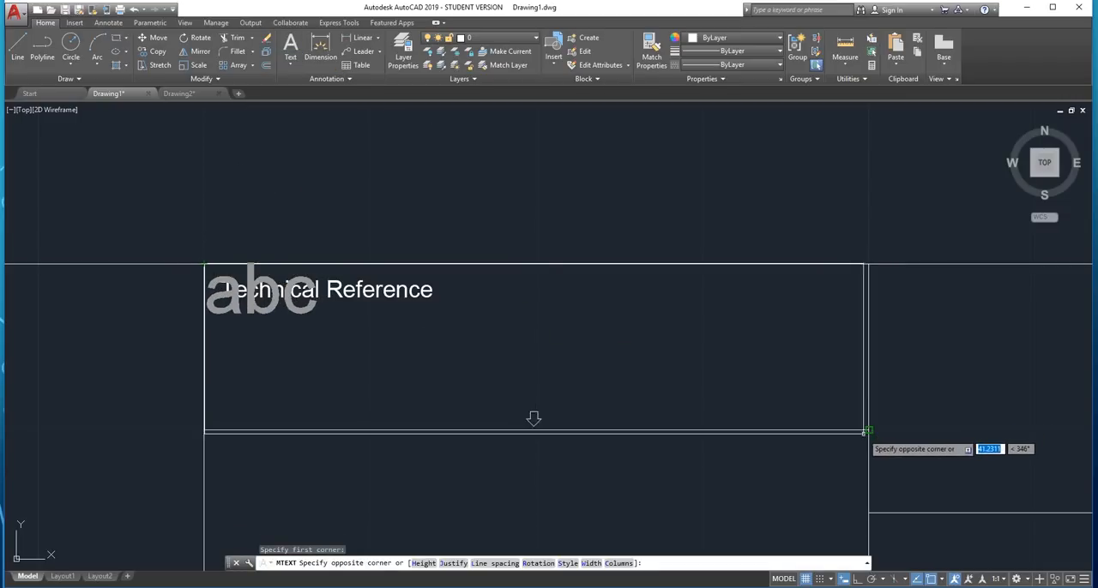
pyautogui.click(864, 432)
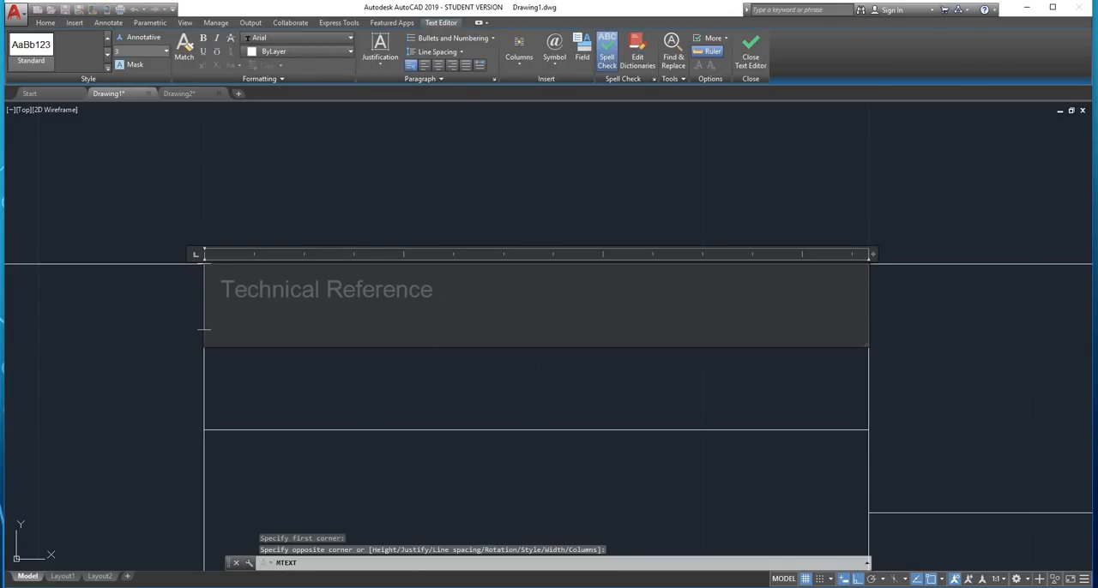
pyautogui.write('NAME')
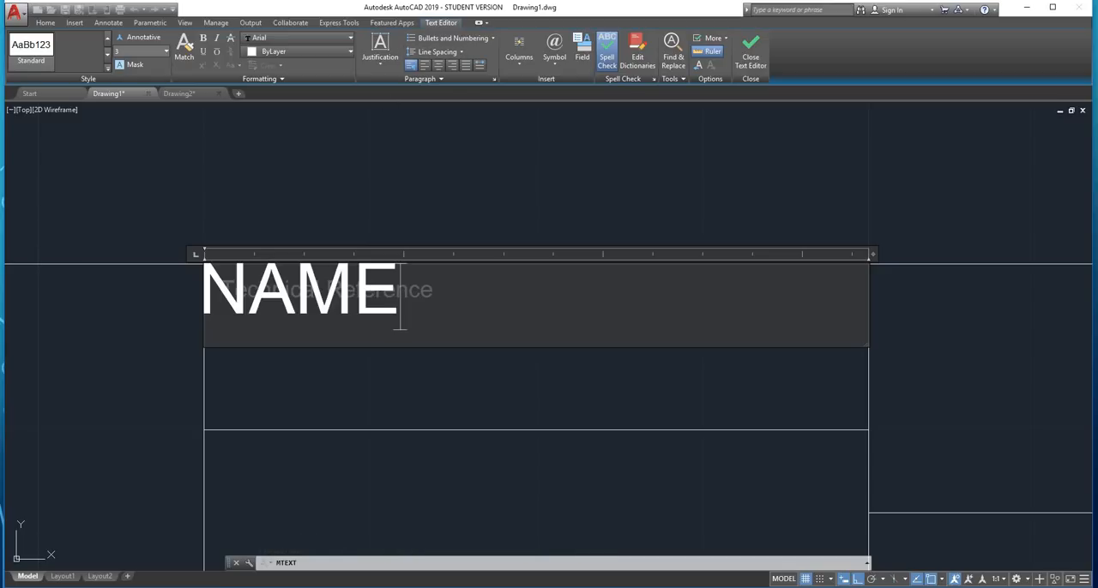
# Set the "NAME" text's justification to Middle Left and finish editing it
pyautogui.moveTo(399, 321); pyautogui.dragTo(203, 300)
pyautogui.click(380, 56)
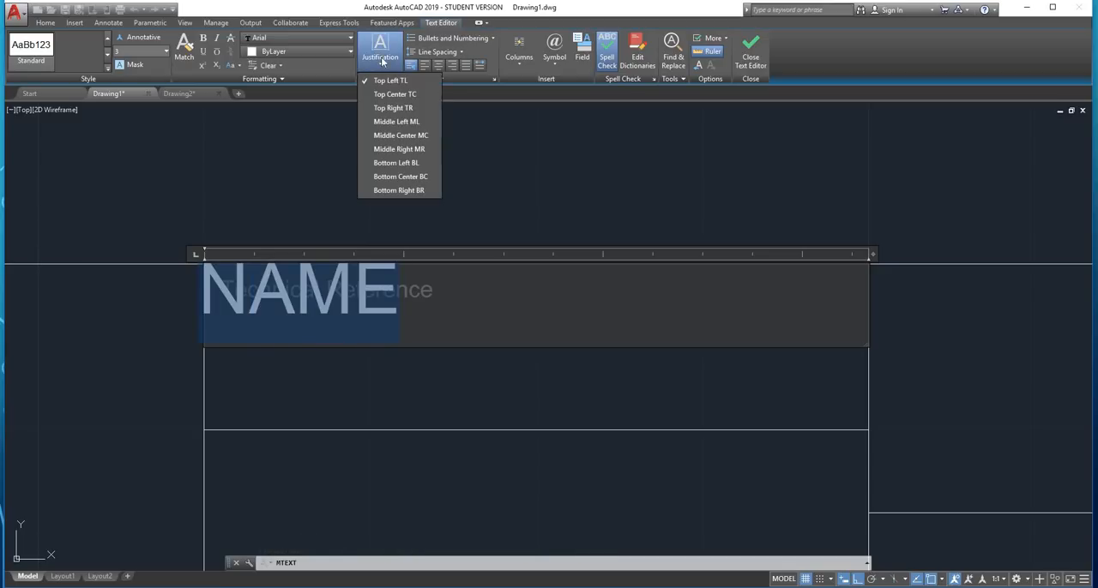
pyautogui.click(415, 122)
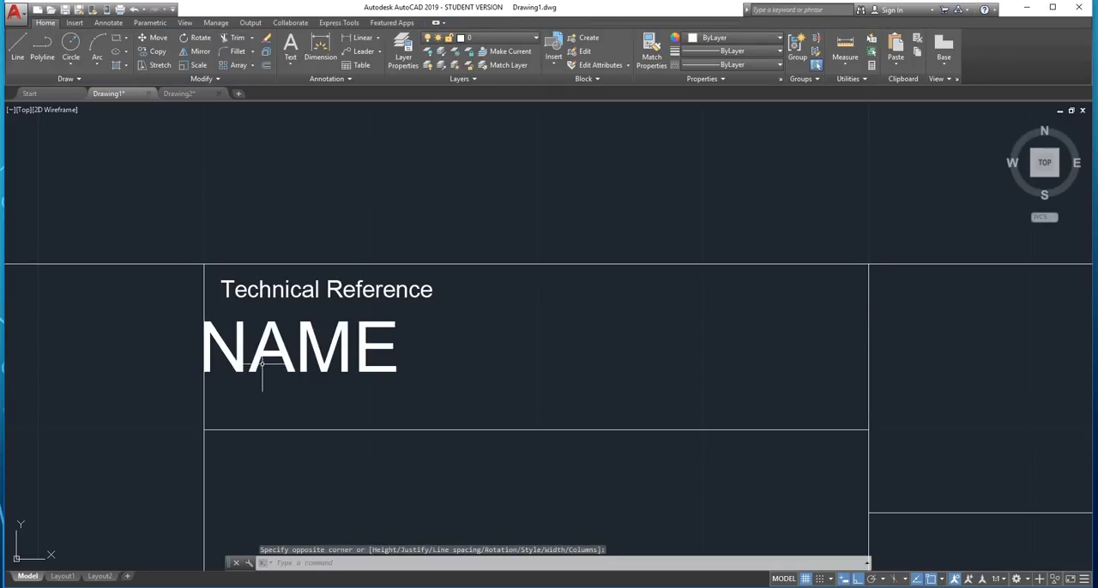
# Shift the "NAME" text 1 unit to the right, away from the cell's left divider
pyautogui.click(201, 343)
pyautogui.scroll(2, 201, 343)
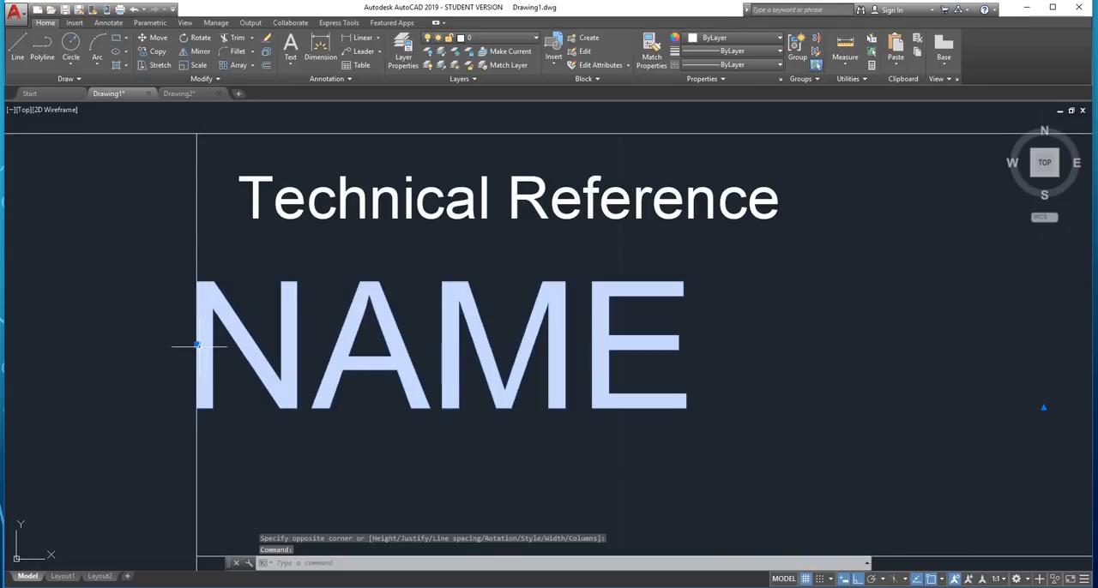
pyautogui.click(197, 344)
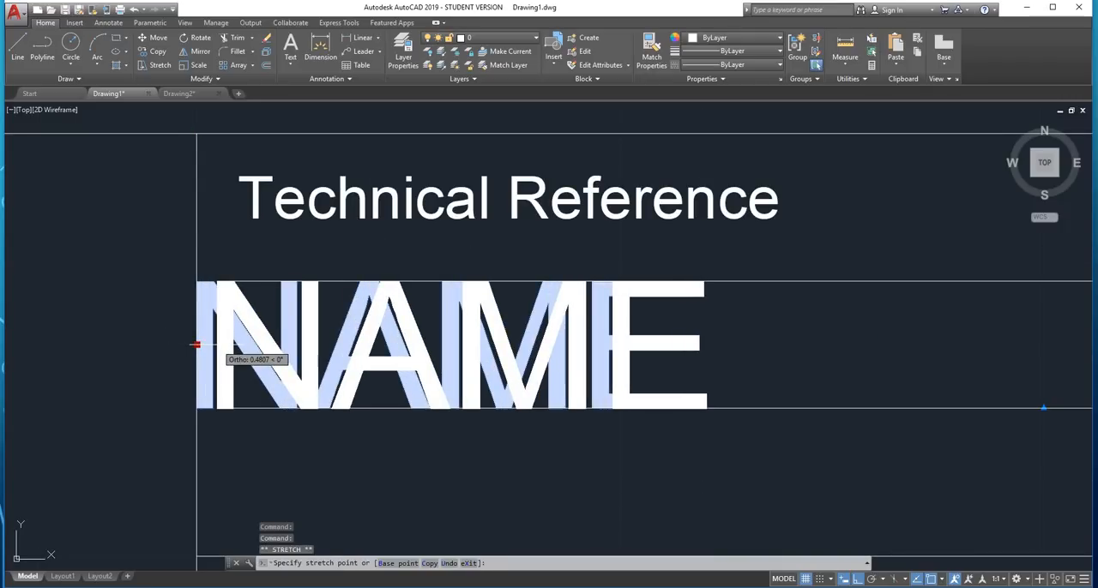
pyautogui.press('Escape')
pyautogui.press('Escape')
pyautogui.scroll(-6, 216, 343)
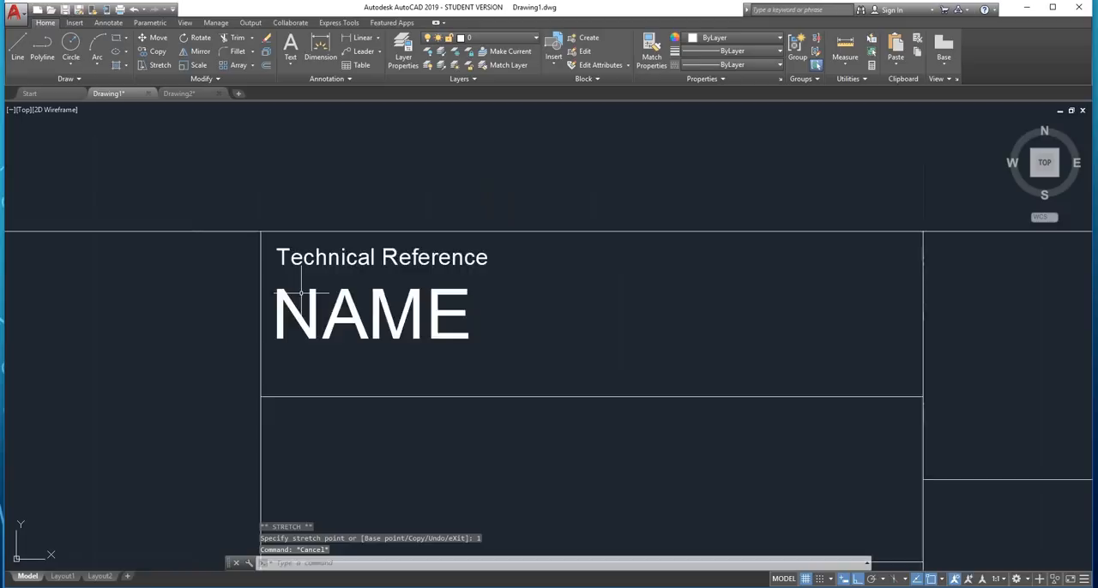
# Copy the "Technical Reference" and "NAME" texts into the two rows below, using the cell's top-left corner as base point
pyautogui.moveTo(346, 313)
pyautogui.mouseDown(button='middle')
pyautogui.moveTo(364, 212)
pyautogui.moveTo(422, 296)
pyautogui.mouseUp(button='middle')
pyautogui.scroll(2, 422, 296)
pyautogui.moveTo(558, 226); pyautogui.dragTo(414, 317)
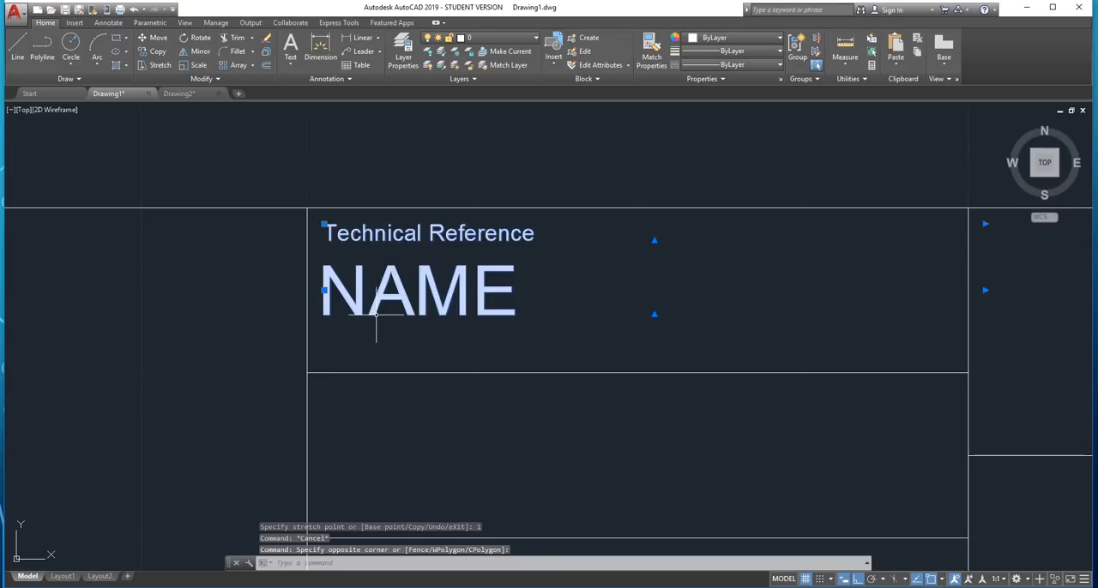
pyautogui.hotkey('ctrl', 'c')
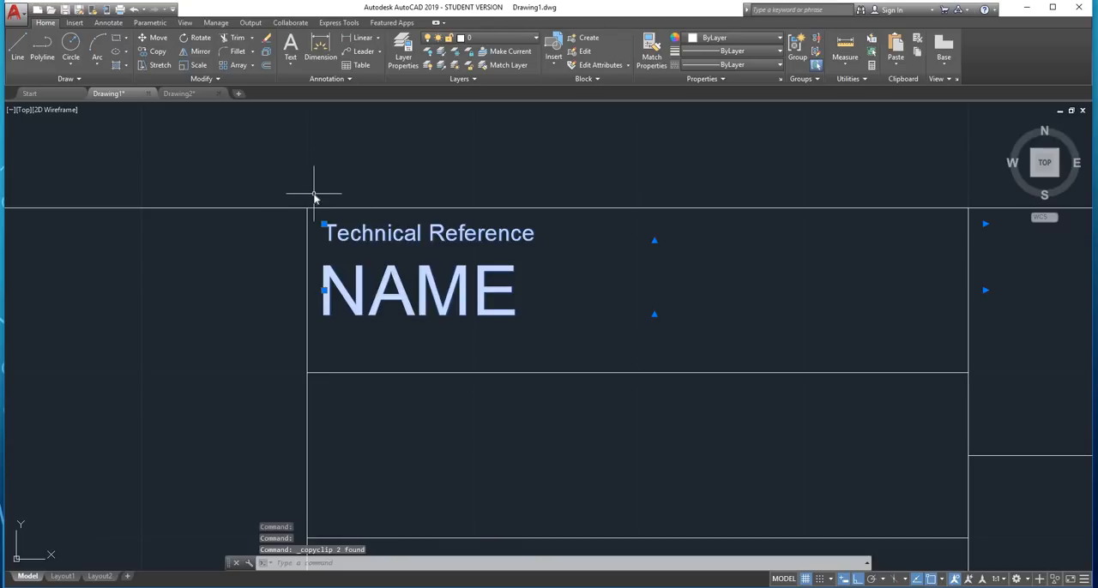
pyautogui.write('co')
pyautogui.press('Return')
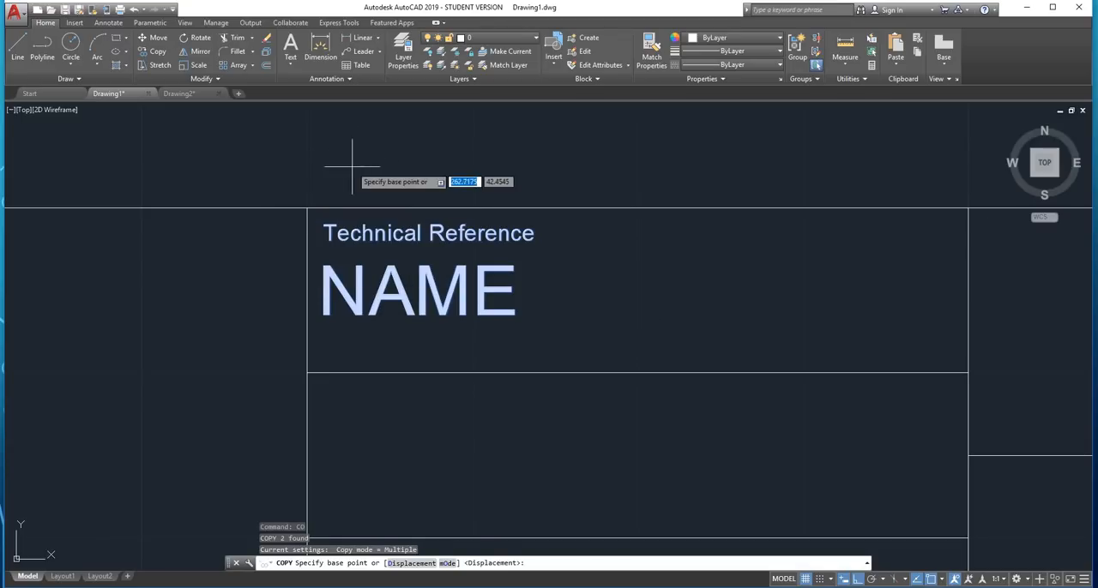
pyautogui.click(307, 209)
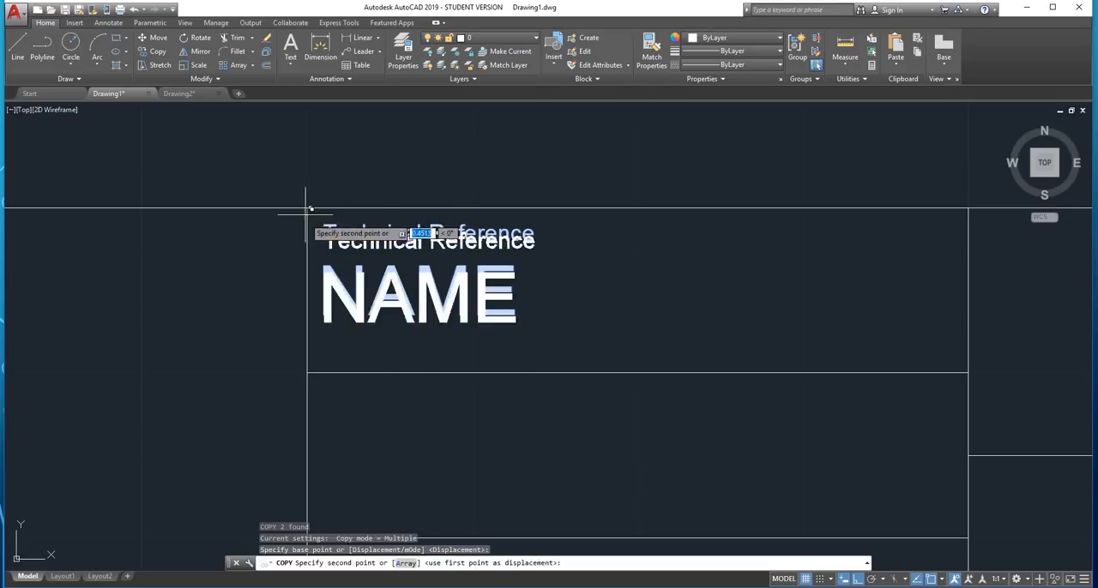
pyautogui.click(306, 373)
pyautogui.scroll(-8, 307, 375)
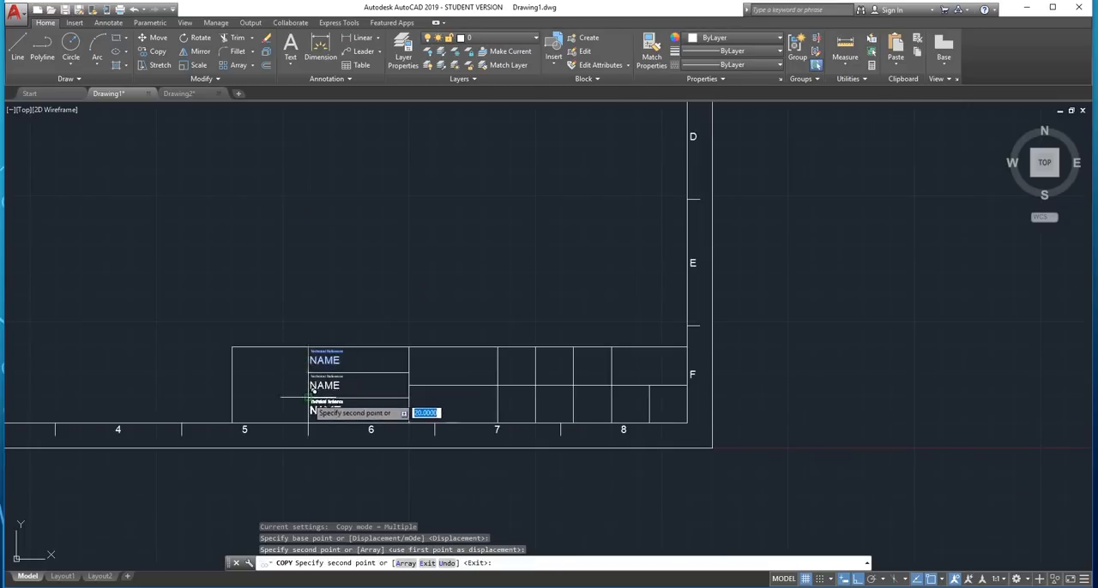
pyautogui.scroll(6, 310, 397)
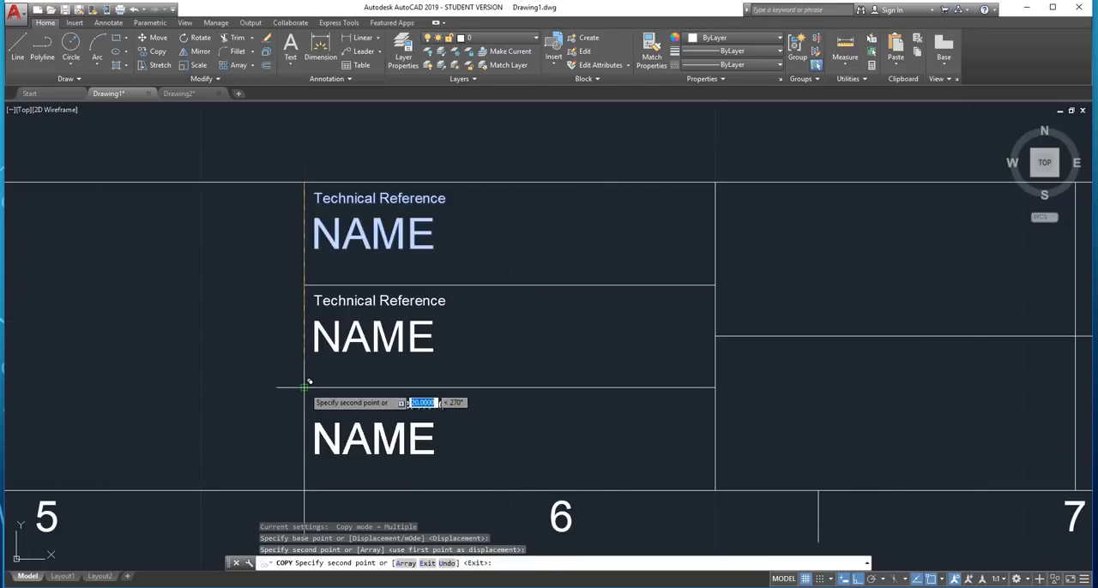
pyautogui.click(305, 387)
# Copy the "Technical Reference" and "NAME" pair to the top-left corners of both cells in the adjacent wide column
pyautogui.scroll(-4, 305, 387)
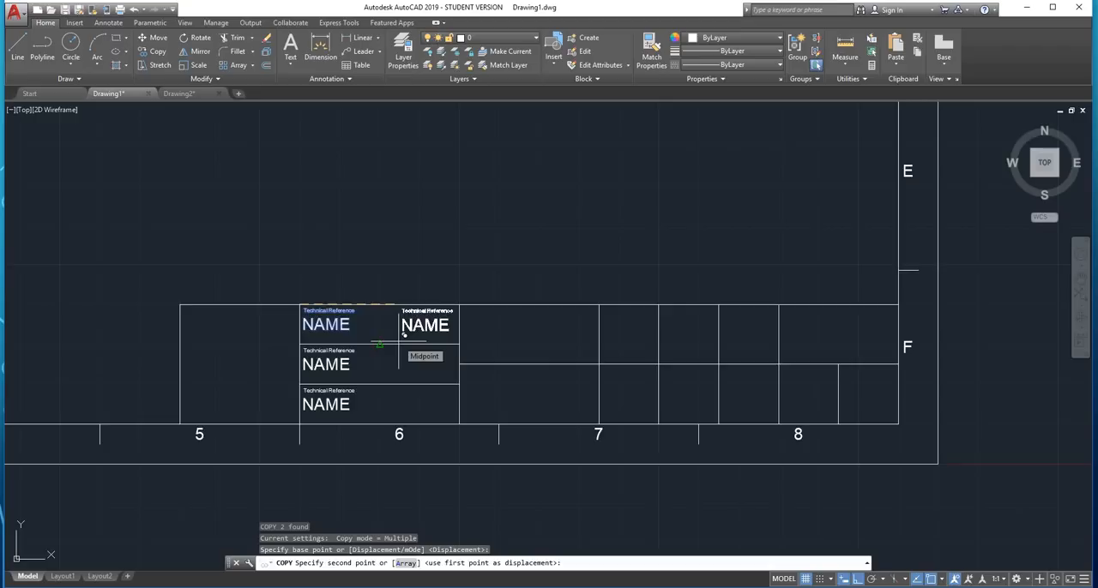
pyautogui.scroll(2, 481, 343)
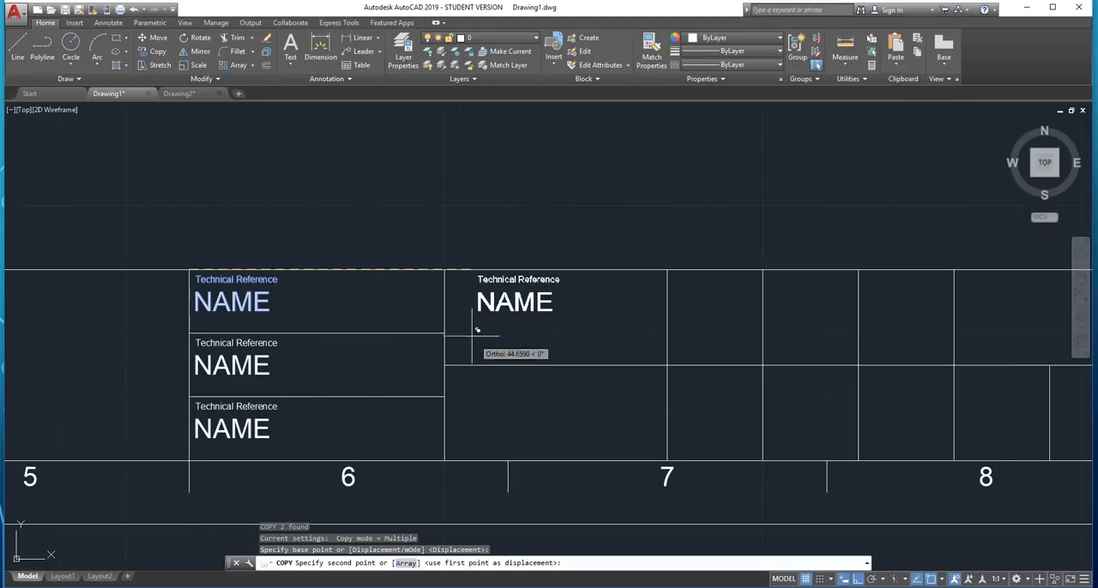
pyautogui.click(446, 270)
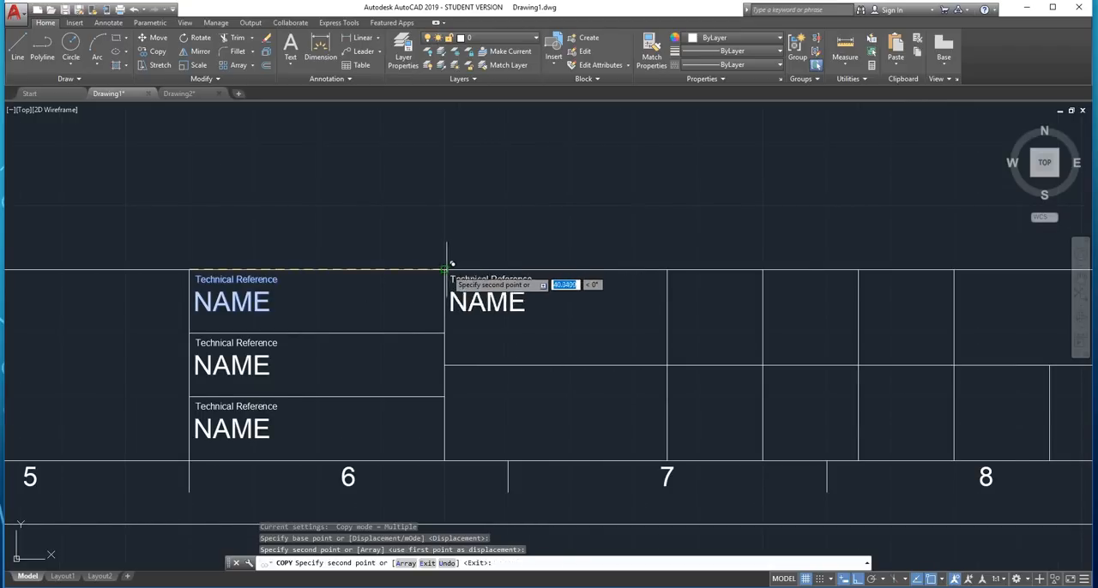
pyautogui.click(445, 364)
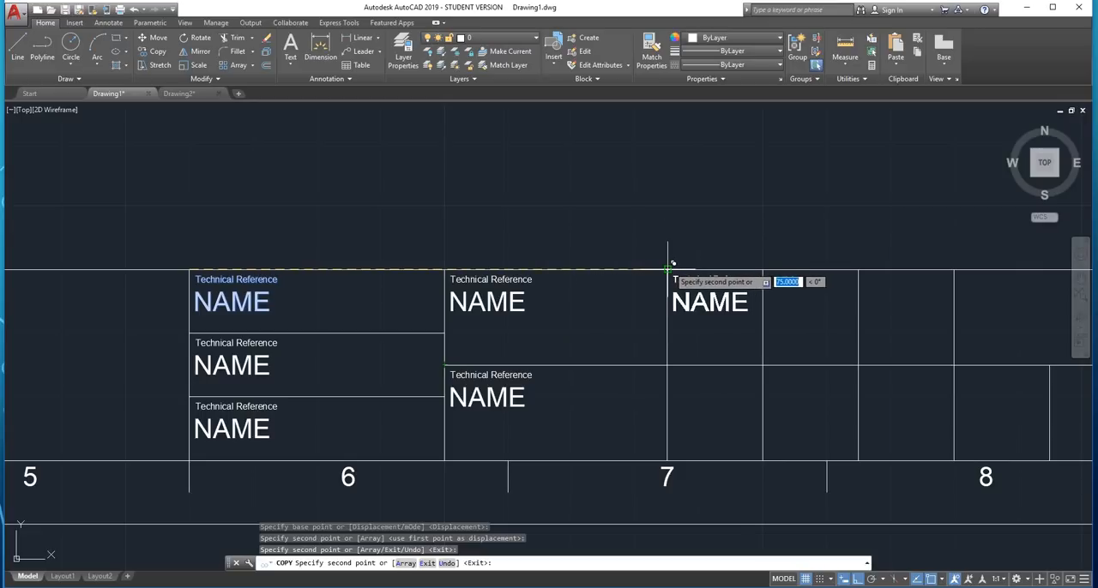
# Copy the text pair into the three narrow cells of the title block's upper row
pyautogui.click(668, 270)
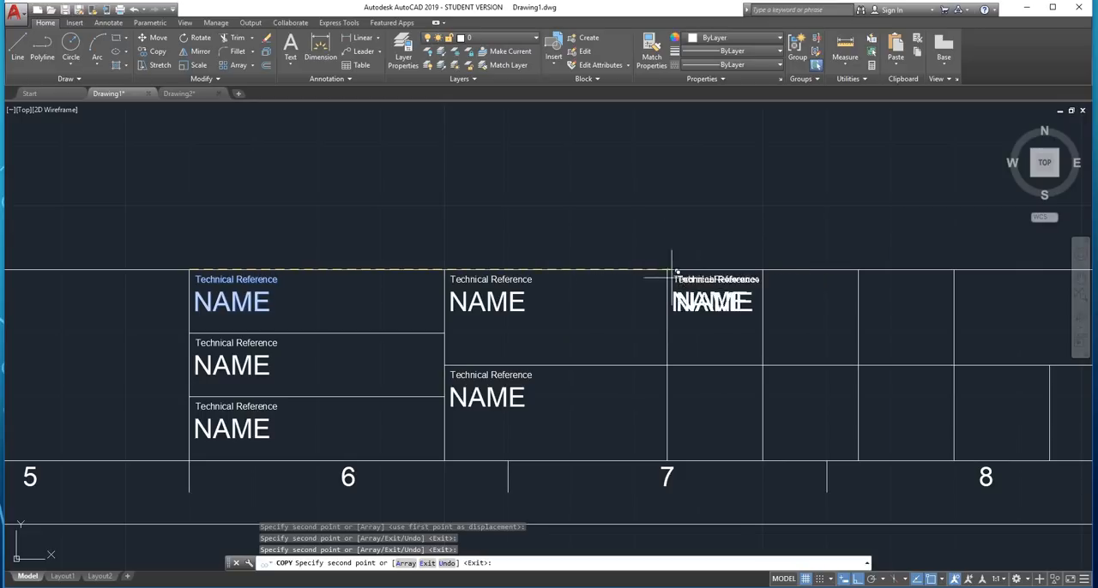
pyautogui.click(766, 270)
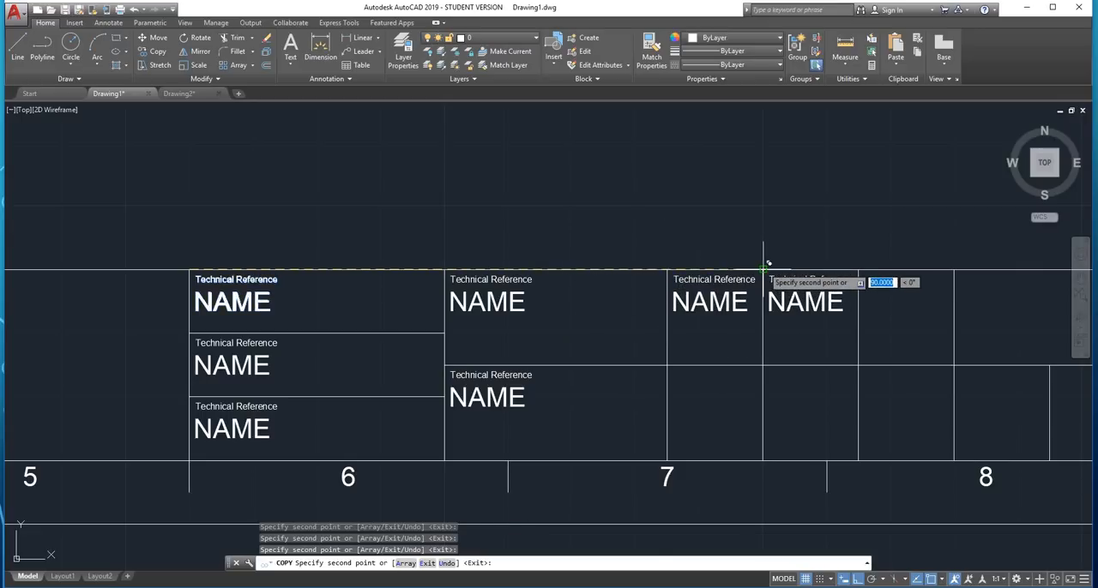
pyautogui.click(859, 271)
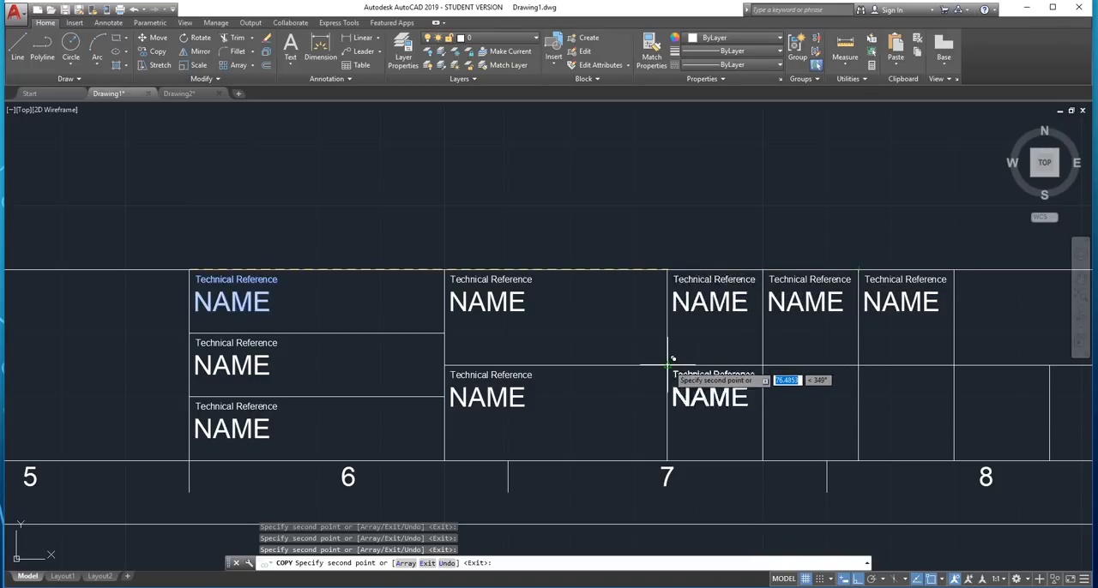
# Copy the text pair into the five narrow lower-row cells and the last upper-row cell, and end the copying
pyautogui.click(668, 461)
pyautogui.click(763, 461)
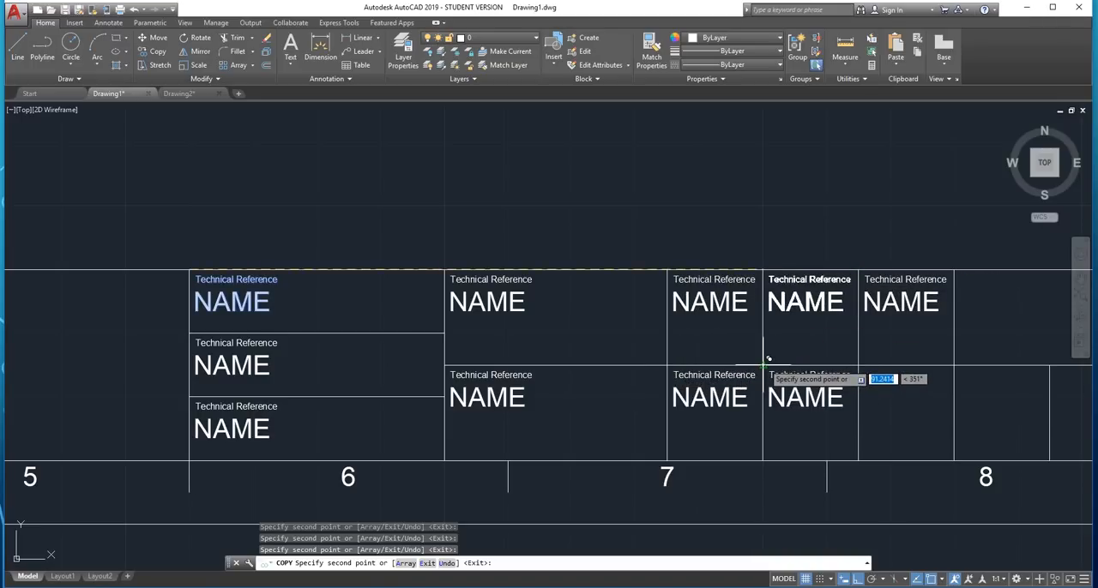
pyautogui.click(859, 365)
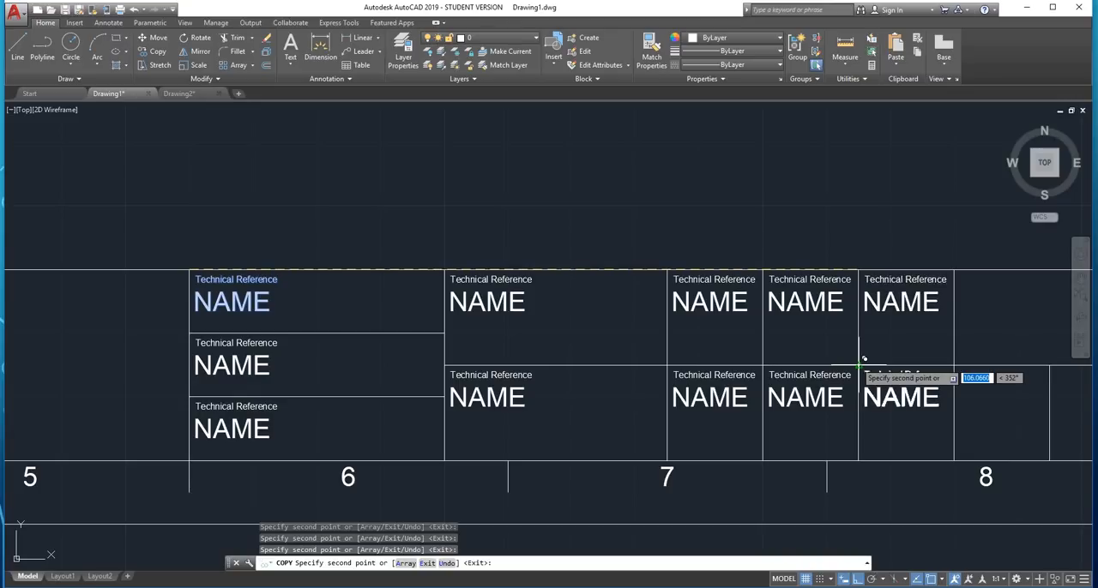
pyautogui.click(953, 365)
pyautogui.scroll(-5, 944, 367)
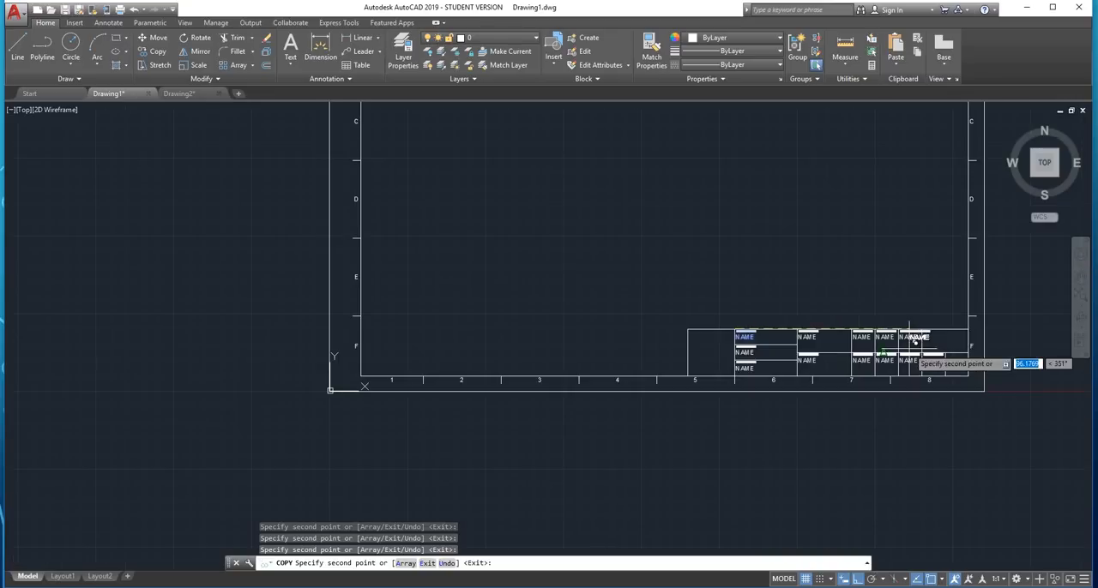
pyautogui.scroll(5, 1004, 363)
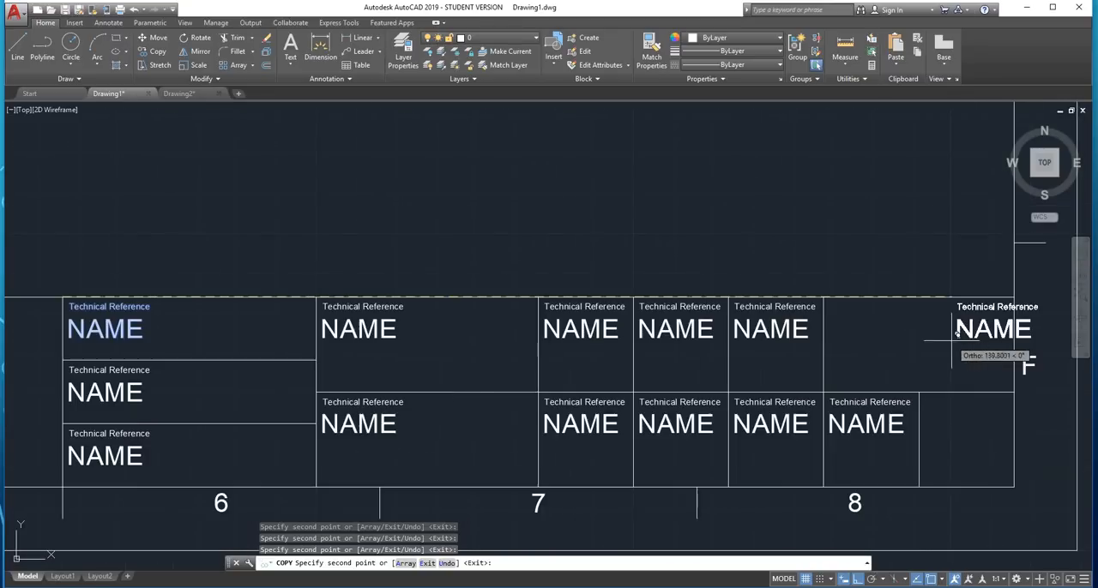
pyautogui.click(925, 388)
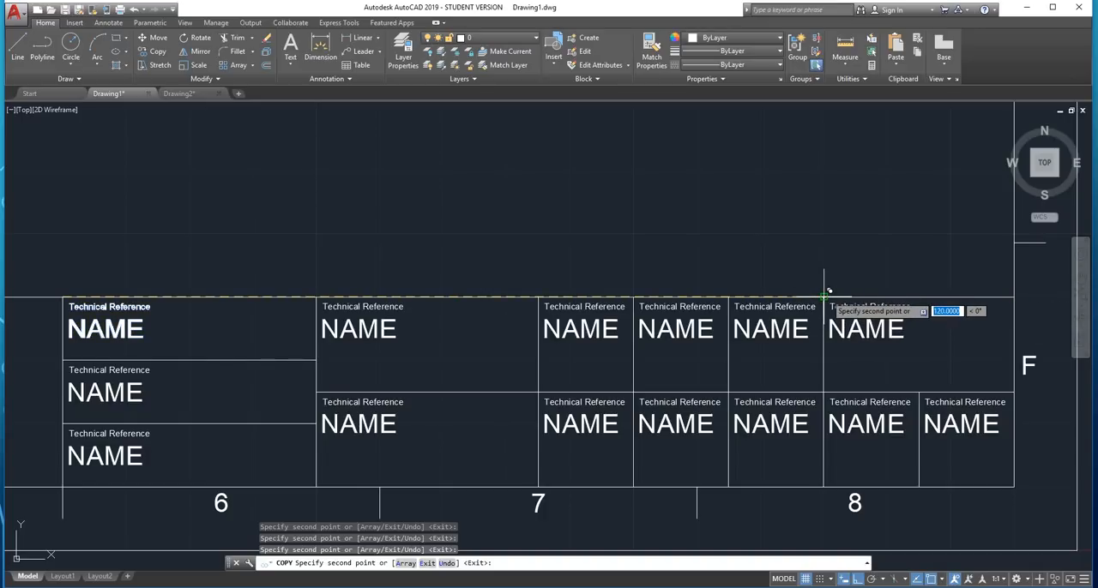
pyautogui.press('Escape')
# Change the small heading in the first text column's middle row to "Created By"
pyautogui.moveTo(203, 352); pyautogui.dragTo(354, 340, button='middle')
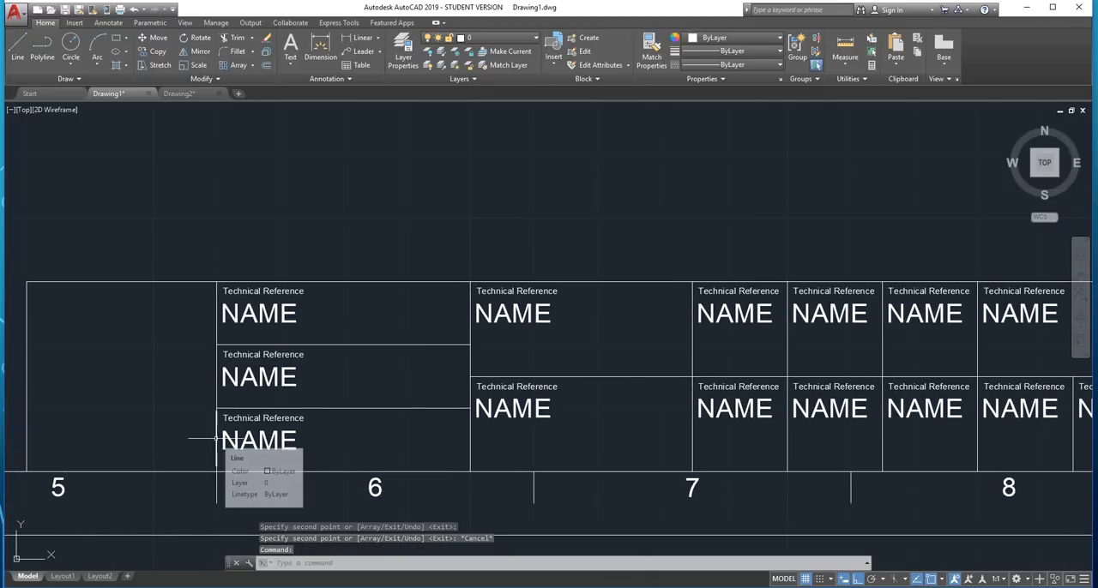
pyautogui.scroll(2, 214, 355)
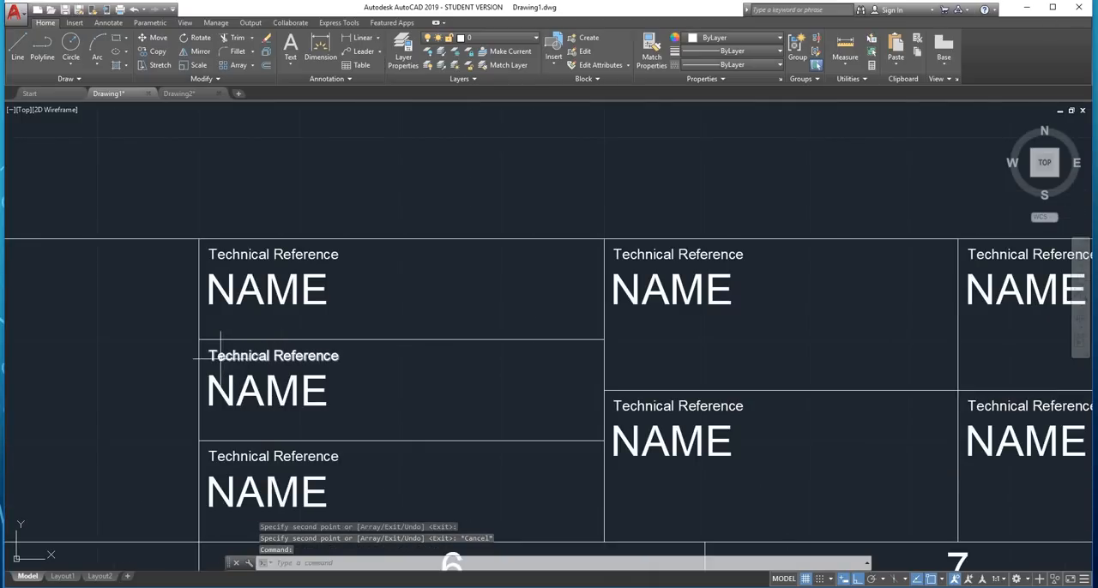
pyautogui.doubleClick(213, 355)
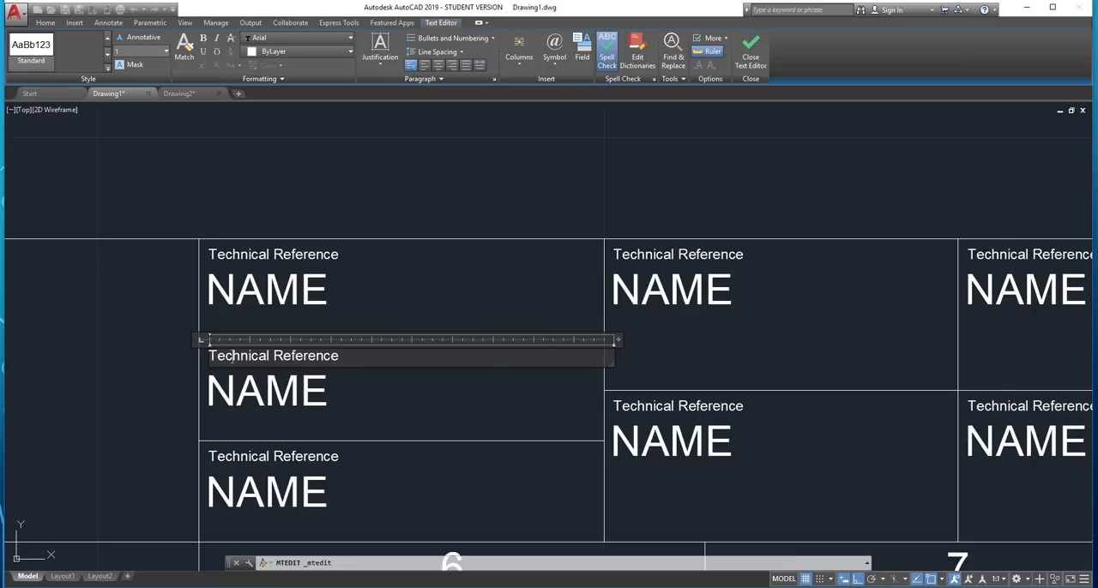
pyautogui.moveTo(339, 356); pyautogui.dragTo(209, 400)
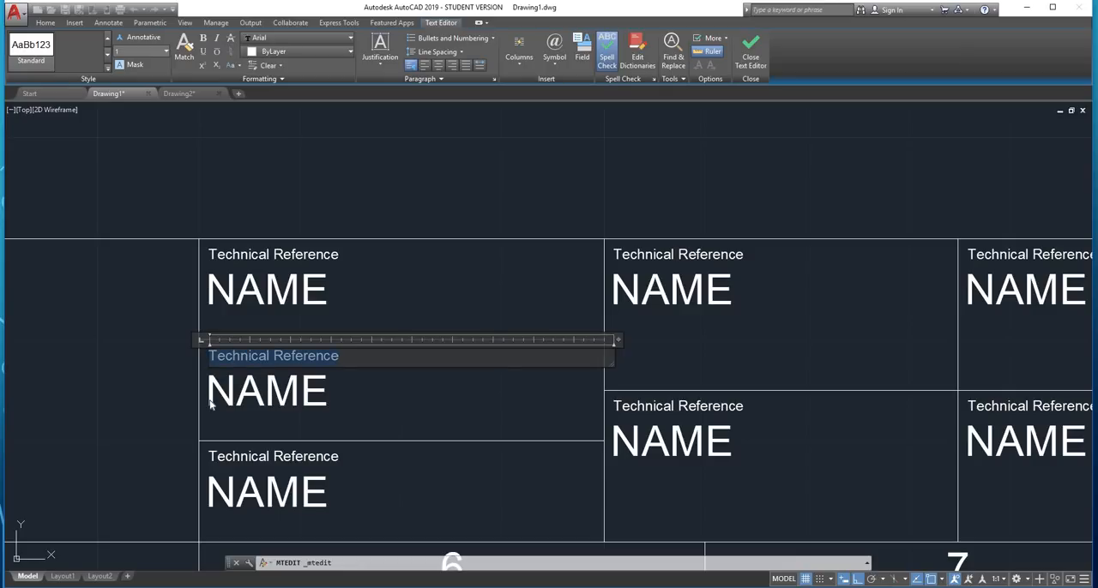
pyautogui.write('Created By')
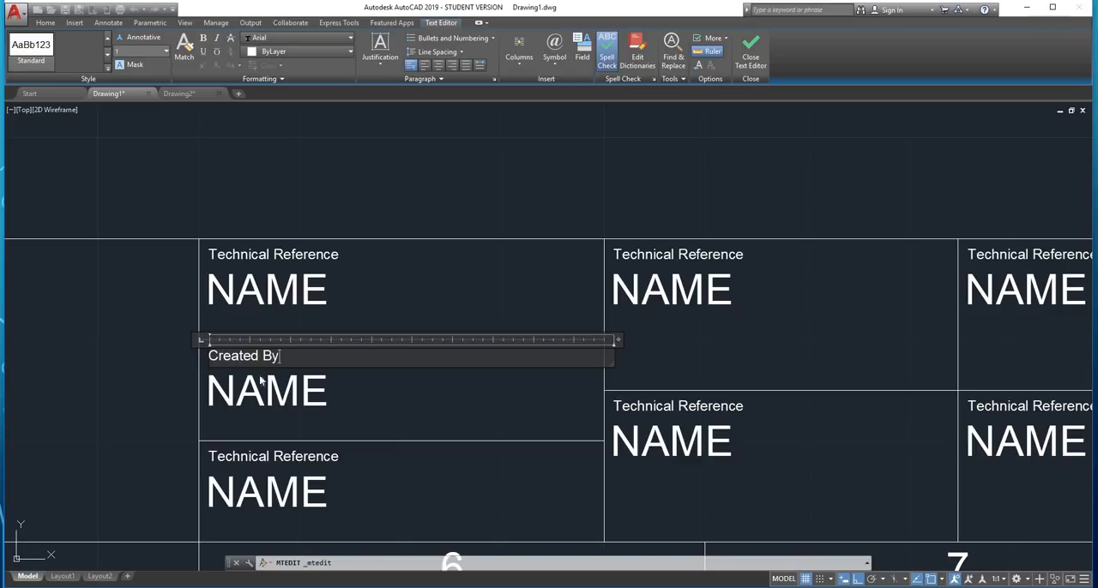
pyautogui.click(277, 433)
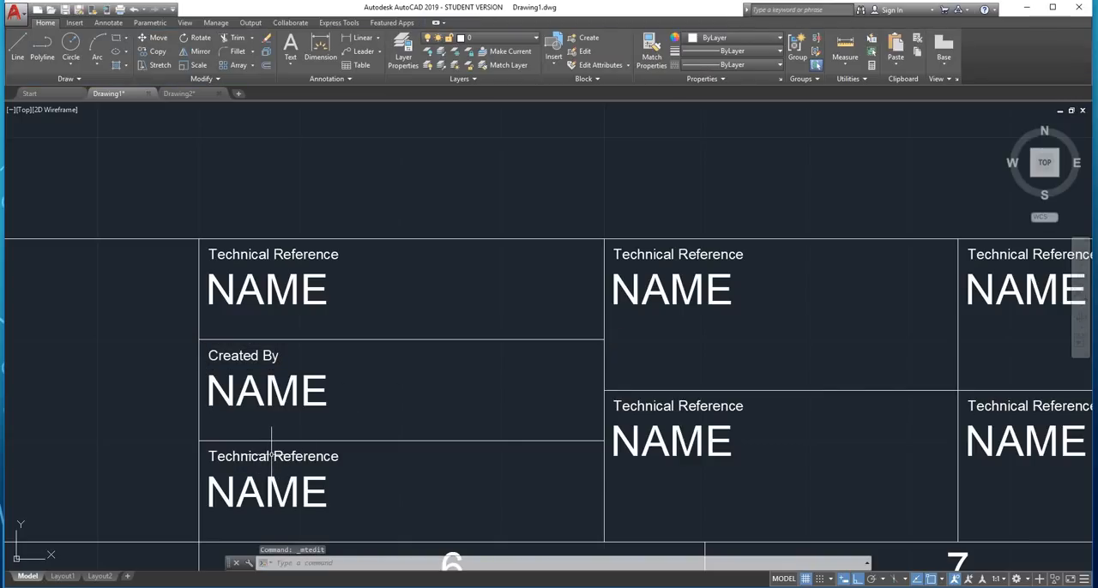
# Change the small heading in the first text column's bottom row to "Approved By"
pyautogui.click(282, 454)
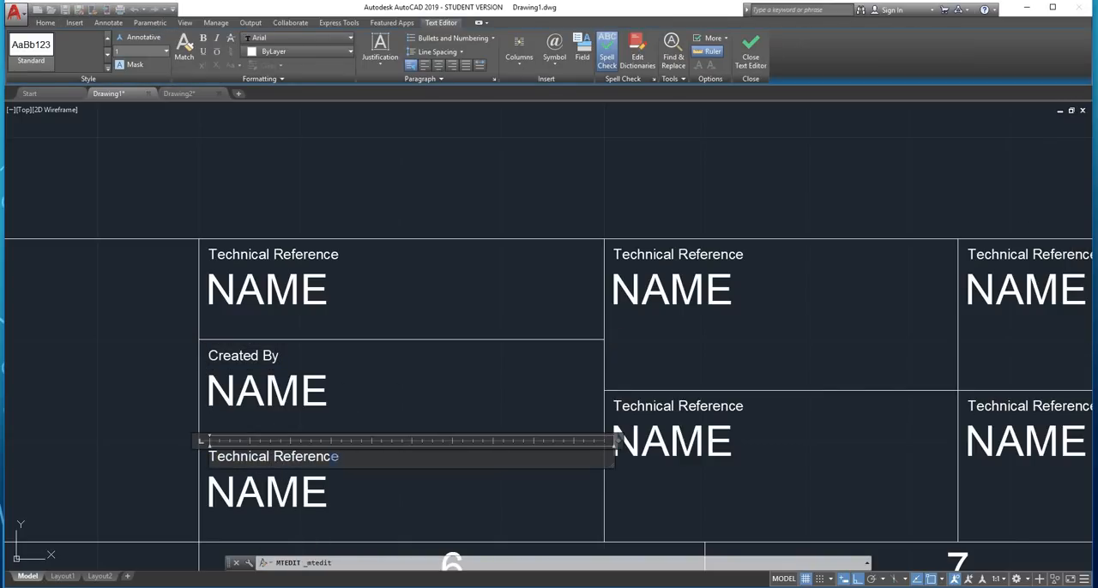
pyautogui.hotkey('ctrl', 'a')
pyautogui.write('Appro')
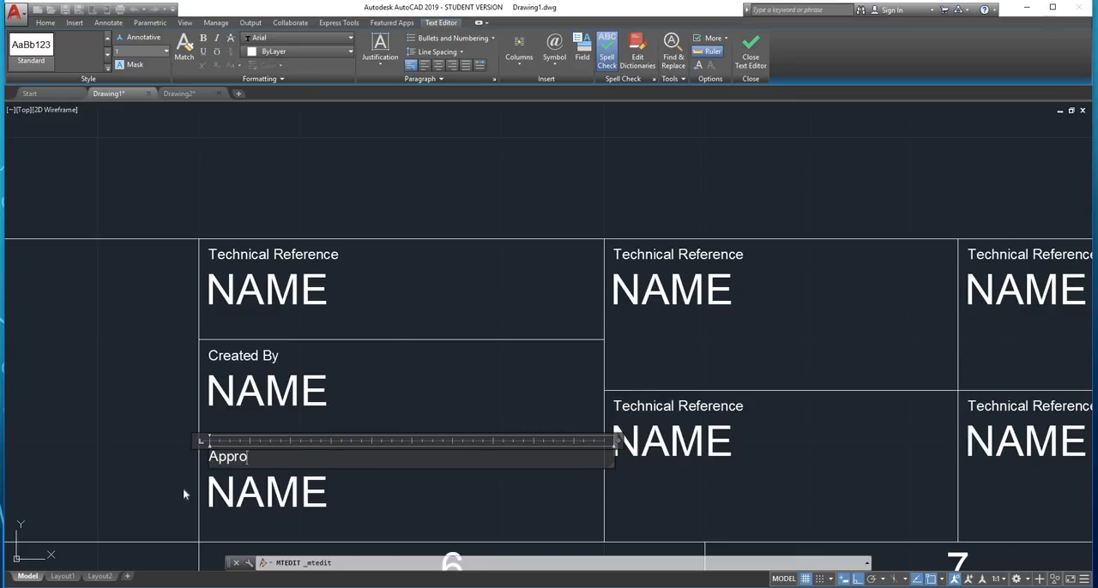
pyautogui.write('ved By')
pyautogui.click(359, 419)
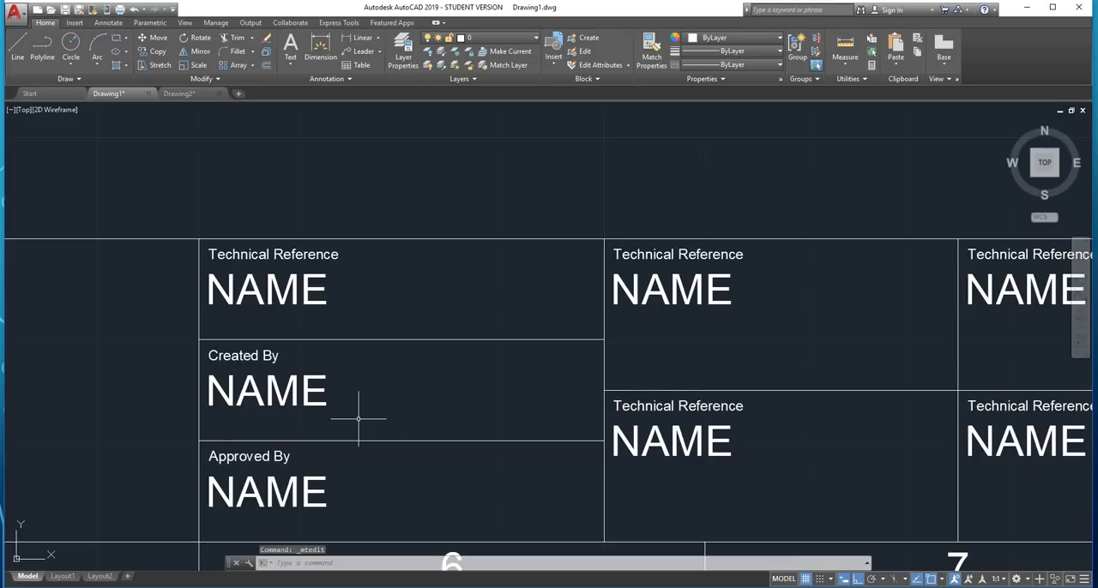
# Change the small heading in the second text column's upper cell to "Document Type"
pyautogui.scroll(-2, 231, 340)
pyautogui.scroll(2, 575, 293)
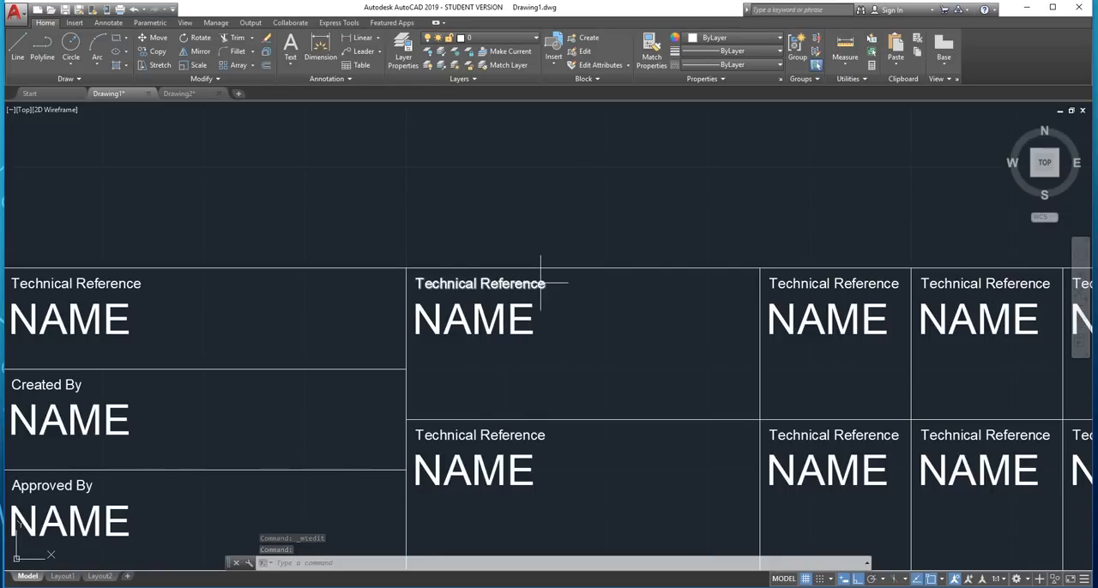
pyautogui.doubleClick(541, 285)
pyautogui.moveTo(515, 284); pyautogui.dragTo(439, 284)
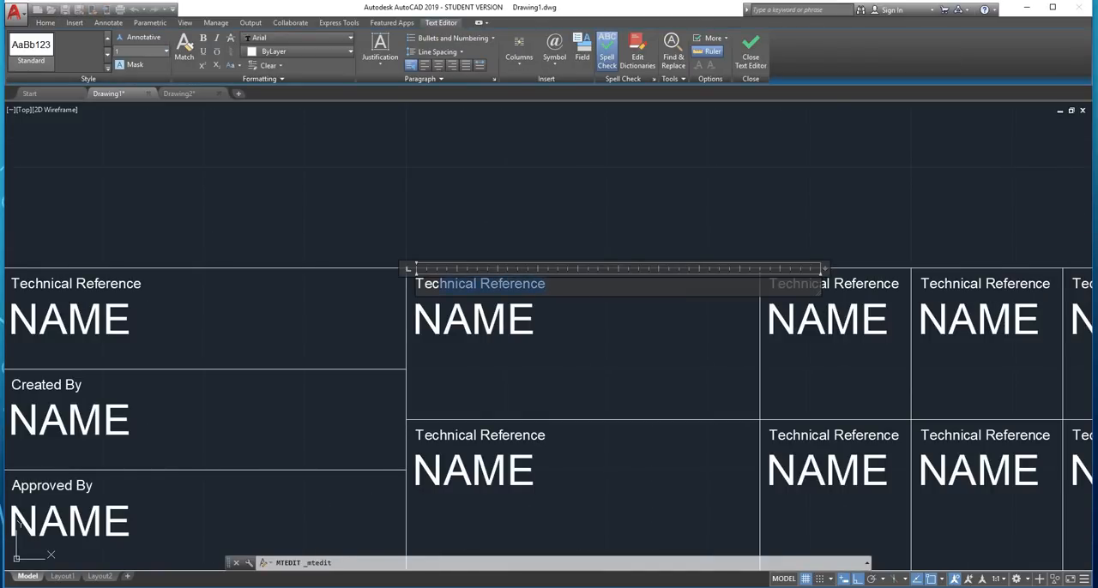
pyautogui.write('Document Type')
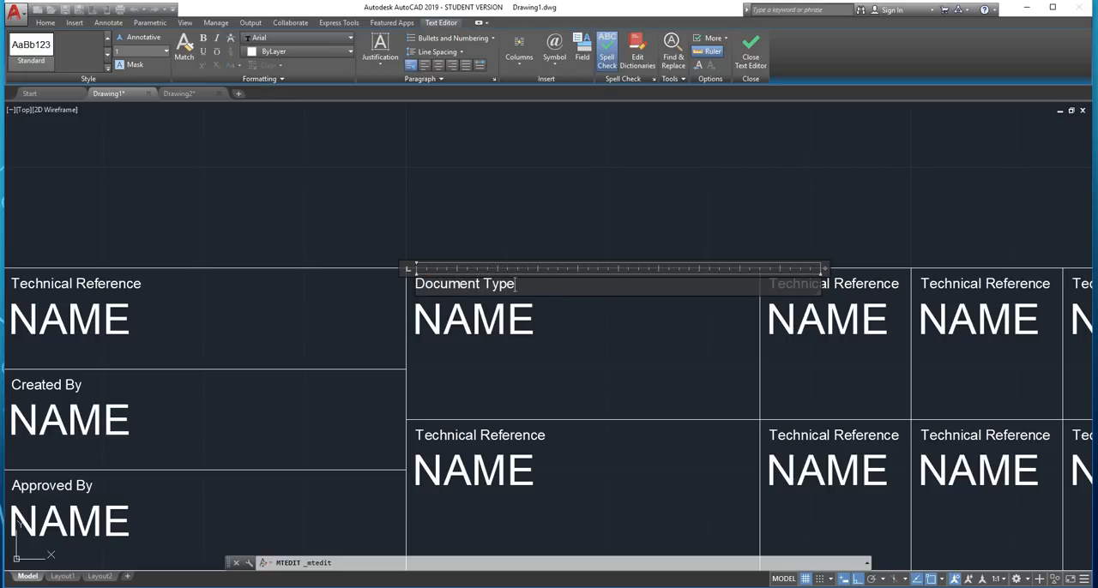
pyautogui.click(475, 357)
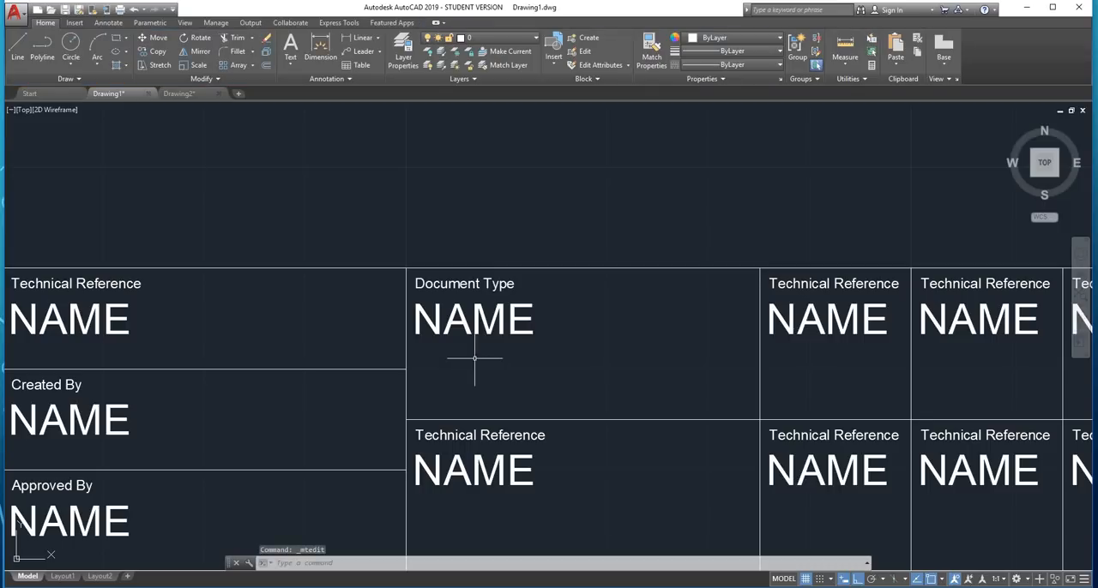
# Change the small heading in the second text column's lower cell to "Document Name"
pyautogui.doubleClick(493, 434)
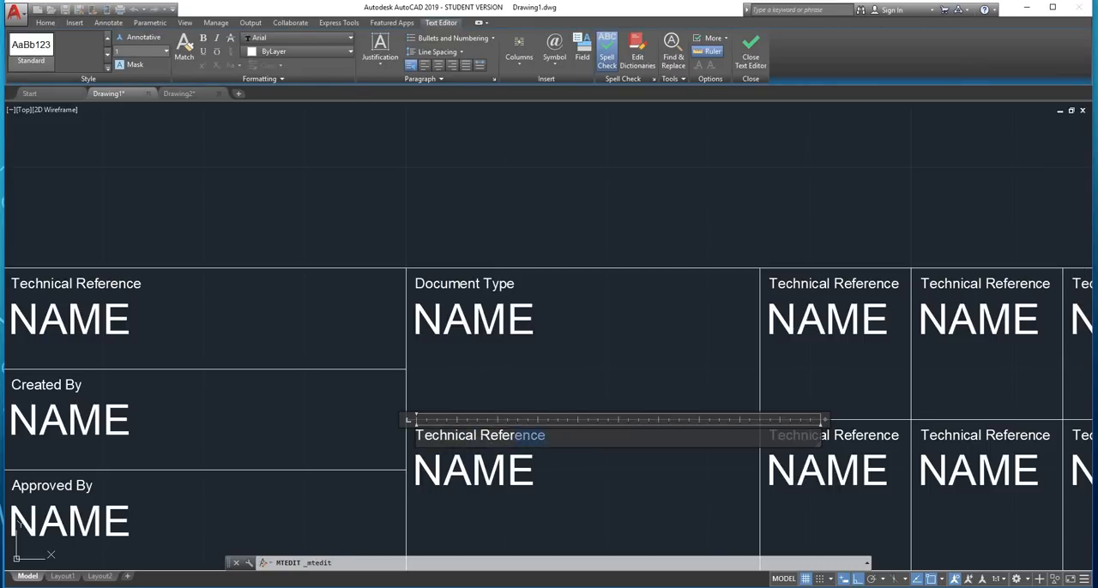
pyautogui.moveTo(512, 435); pyautogui.dragTo(446, 435)
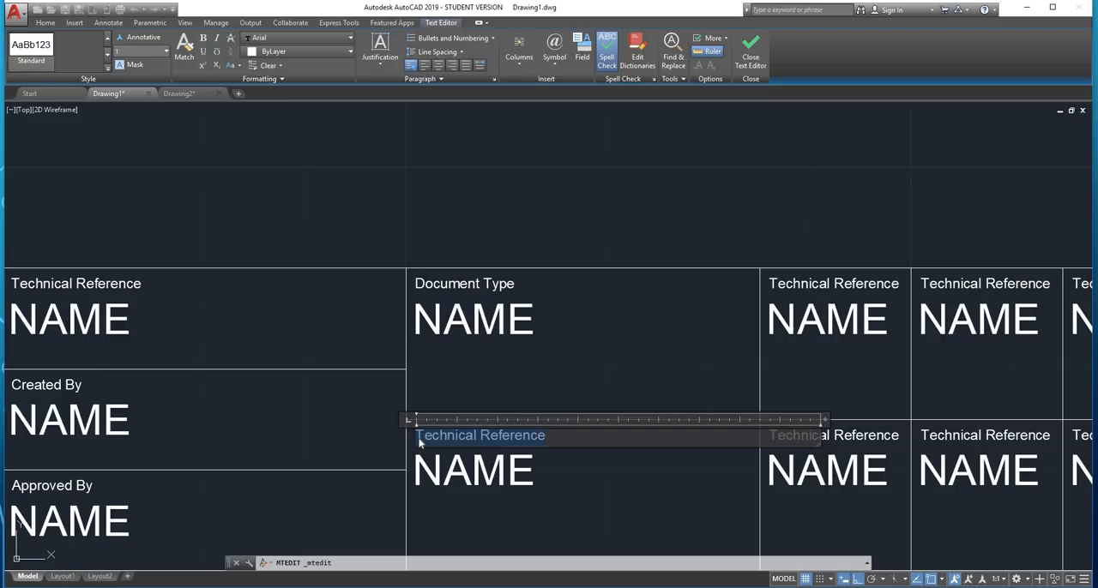
pyautogui.write('Document Name')
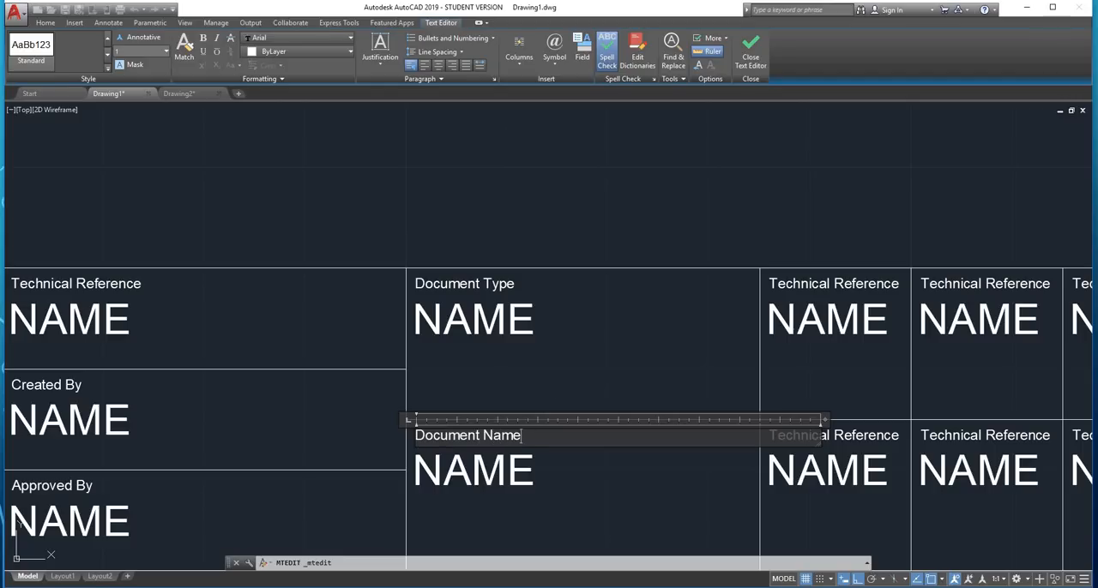
pyautogui.click(550, 381)
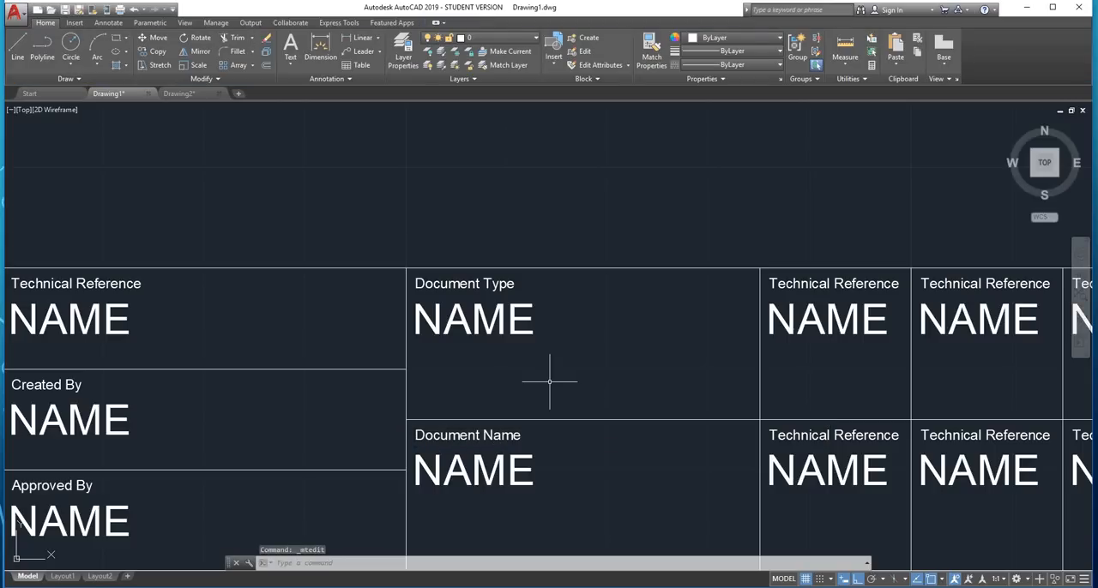
# Change the large placeholder text under the "Document Type" heading to "TYPE"
pyautogui.doubleClick(514, 319)
pyautogui.moveTo(534, 319); pyautogui.dragTo(444, 319)
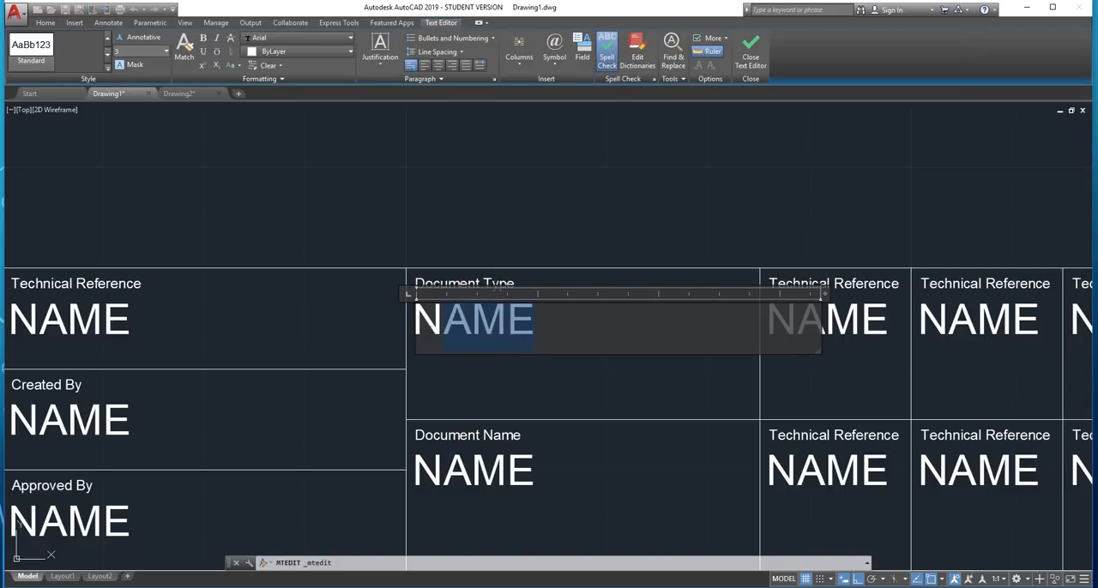
pyautogui.write('TYPE')
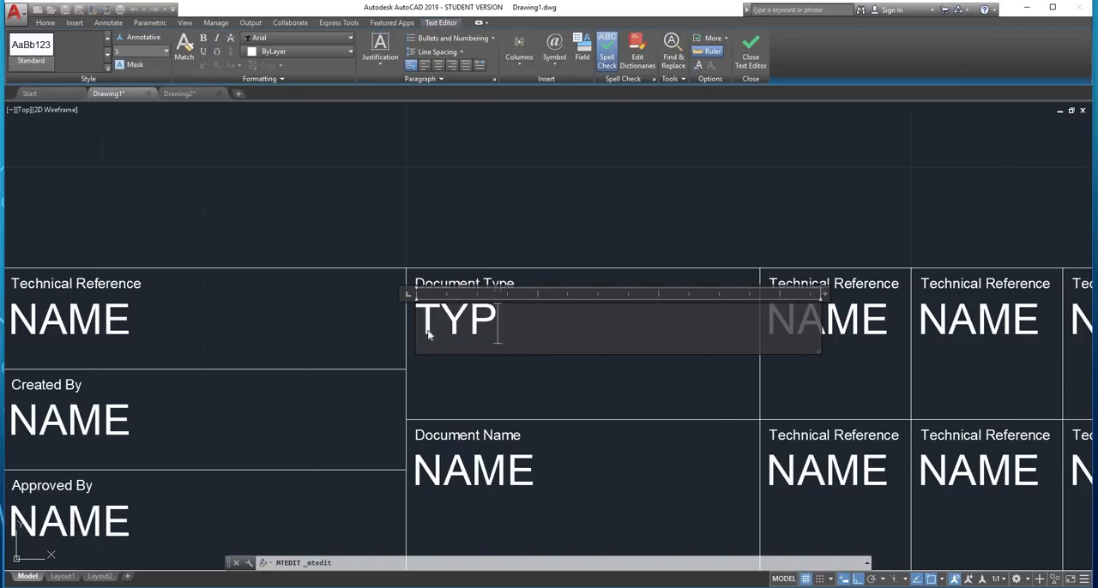
pyautogui.click(523, 403)
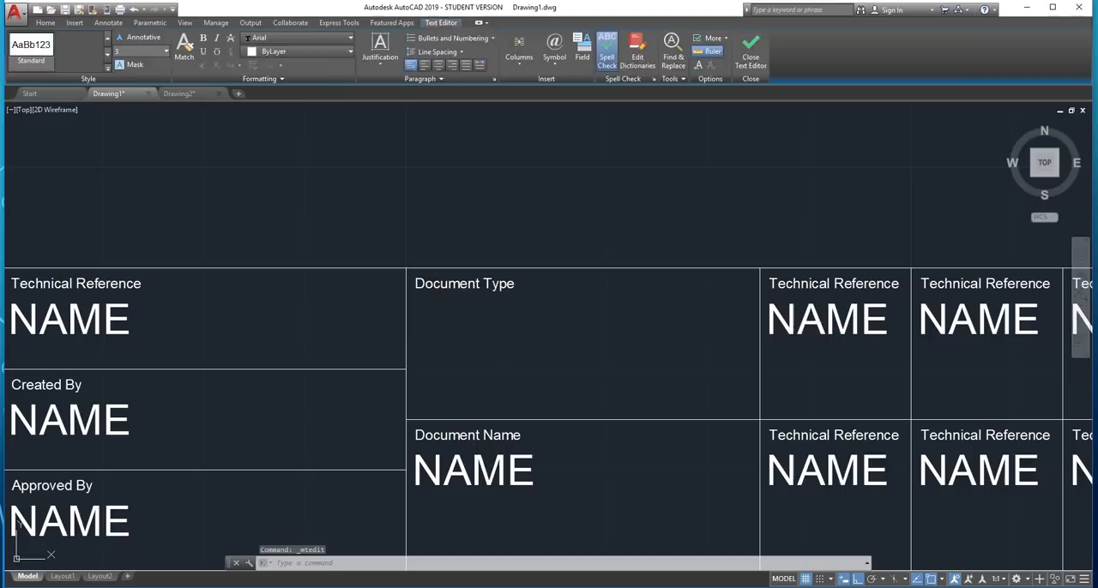
# Change the large placeholder text under the "Document Name" heading to "TITLE"
pyautogui.click(500, 466)
pyautogui.doubleClick(499, 465)
pyautogui.moveTo(534, 470); pyautogui.dragTo(429, 470)
pyautogui.write('Ti')
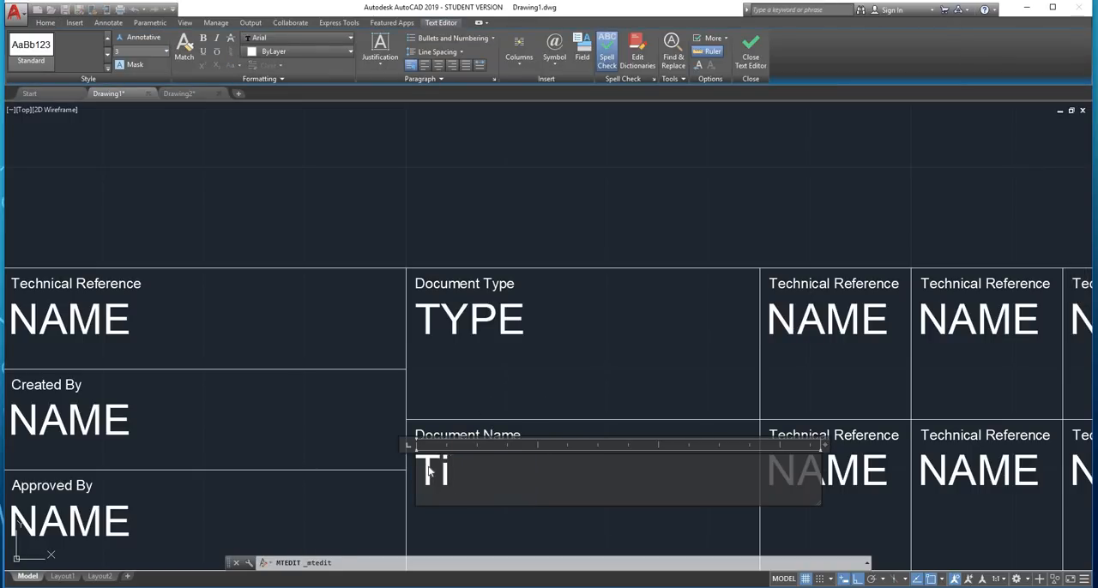
pyautogui.write('ITLE')
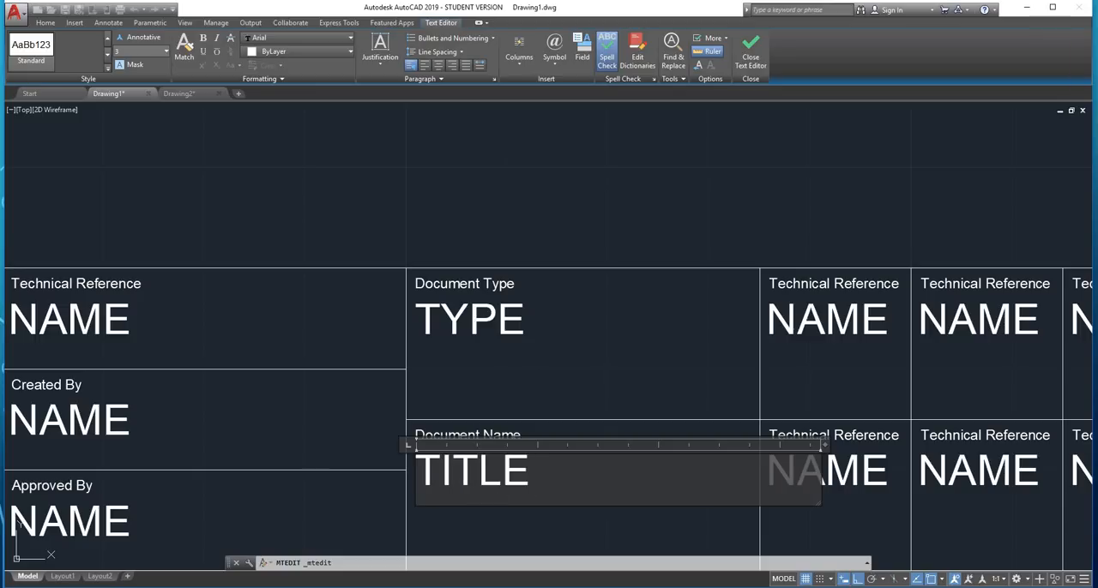
pyautogui.click(534, 358)
# Change the small heading in the upper cell just right of the Document Type cell to "Size"
pyautogui.scroll(-4, 580, 349)
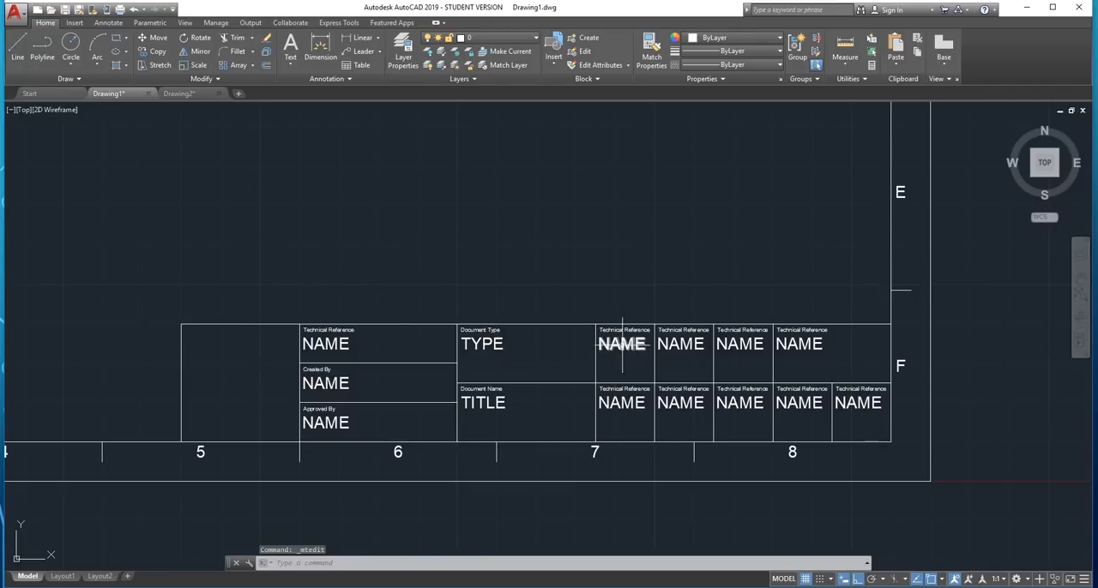
pyautogui.scroll(2, 630, 345)
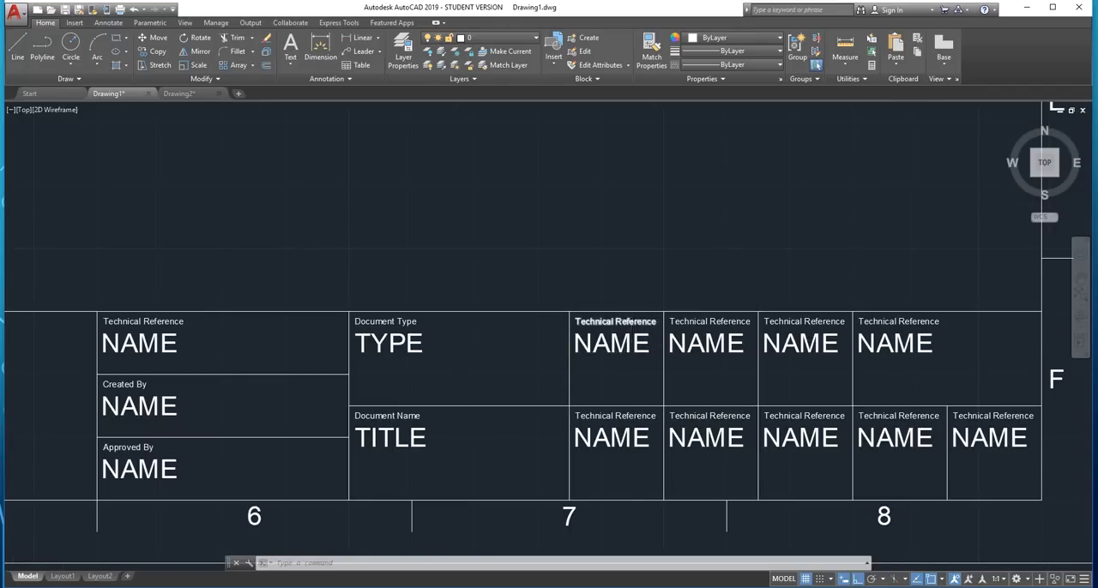
pyautogui.scroll(4, 633, 320)
pyautogui.doubleClick(647, 336)
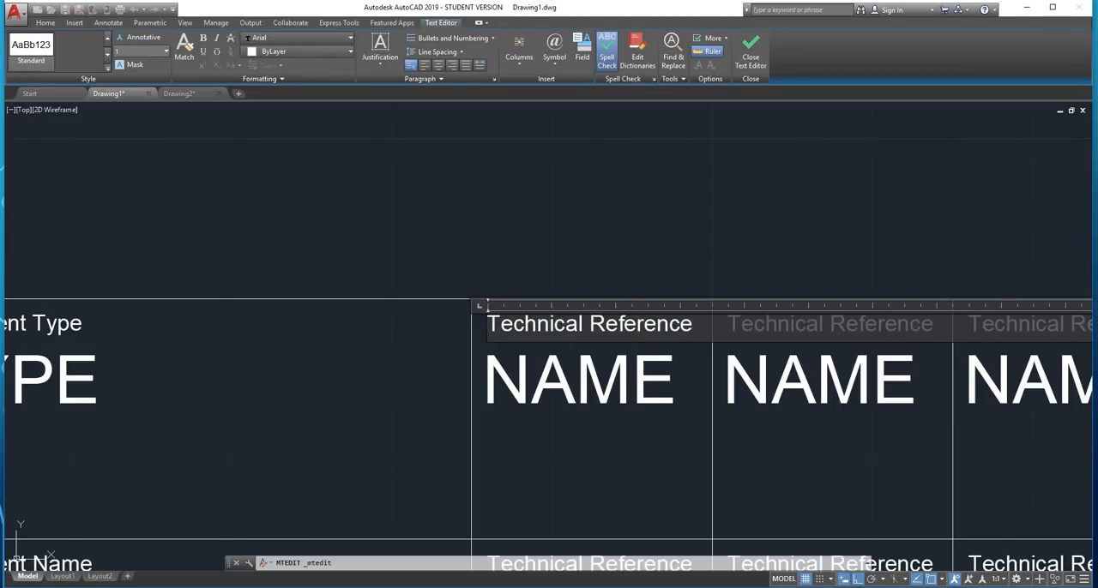
pyautogui.moveTo(693, 325); pyautogui.dragTo(500, 325)
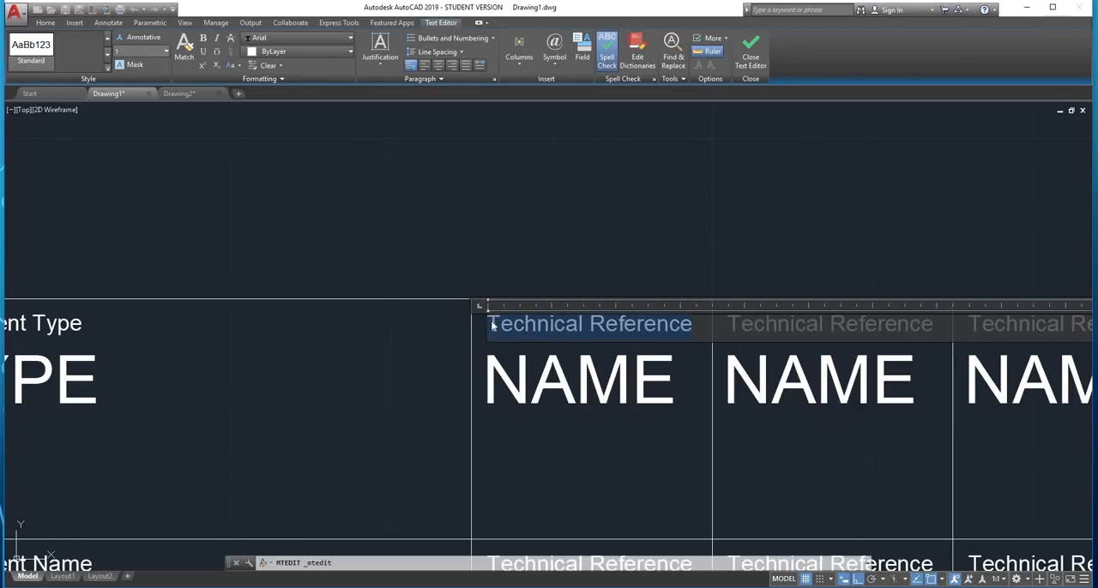
pyautogui.write('Size')
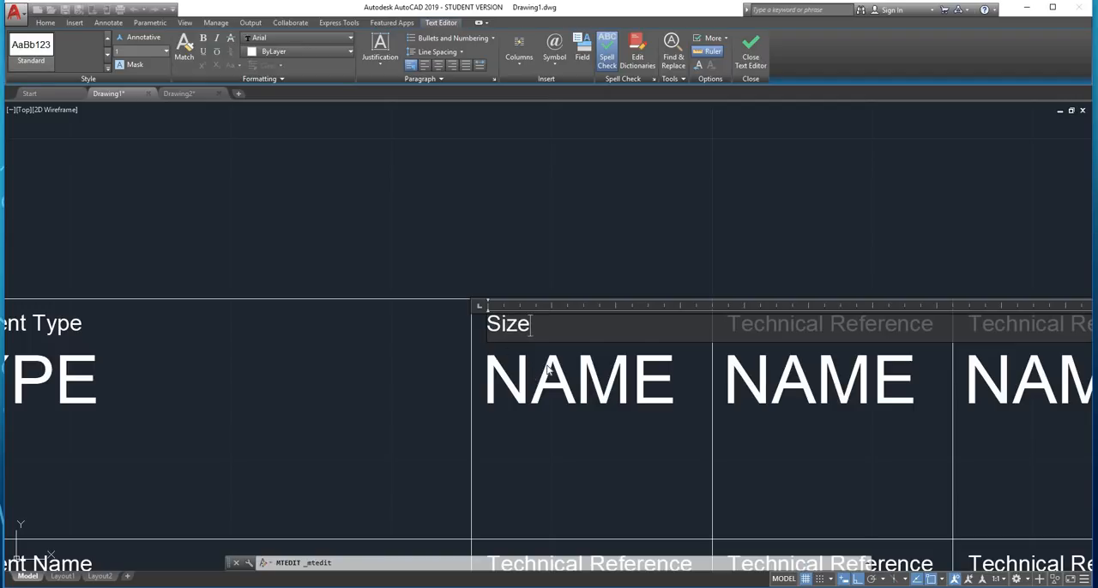
pyautogui.click(549, 370)
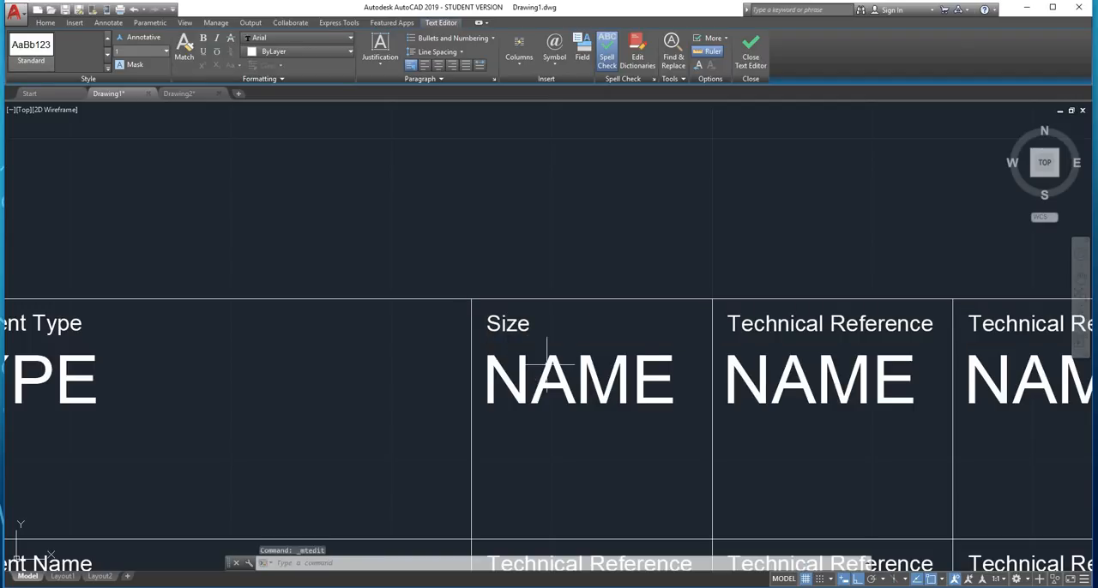
# Change the large placeholder text under the "Size" heading to "A3"
pyautogui.doubleClick(576, 410)
pyautogui.moveTo(678, 388); pyautogui.dragTo(488, 374)
pyautogui.write('A')
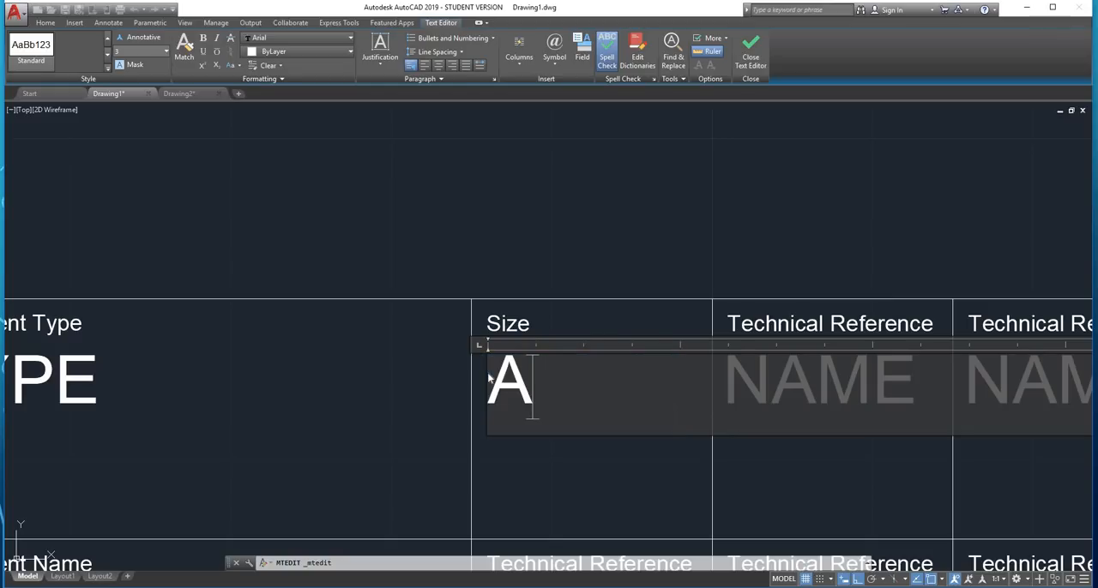
pyautogui.write('3')
pyautogui.click(423, 375)
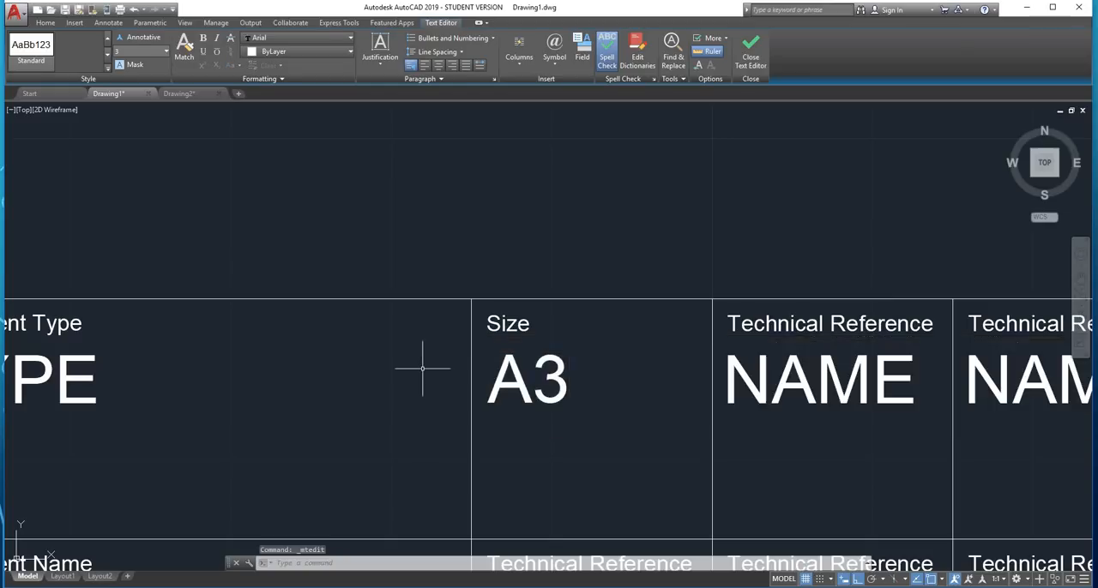
# Change the small heading in the cell directly below the Size cell to "Revision"
pyautogui.scroll(-6, 421, 368)
pyautogui.scroll(4, 436, 454)
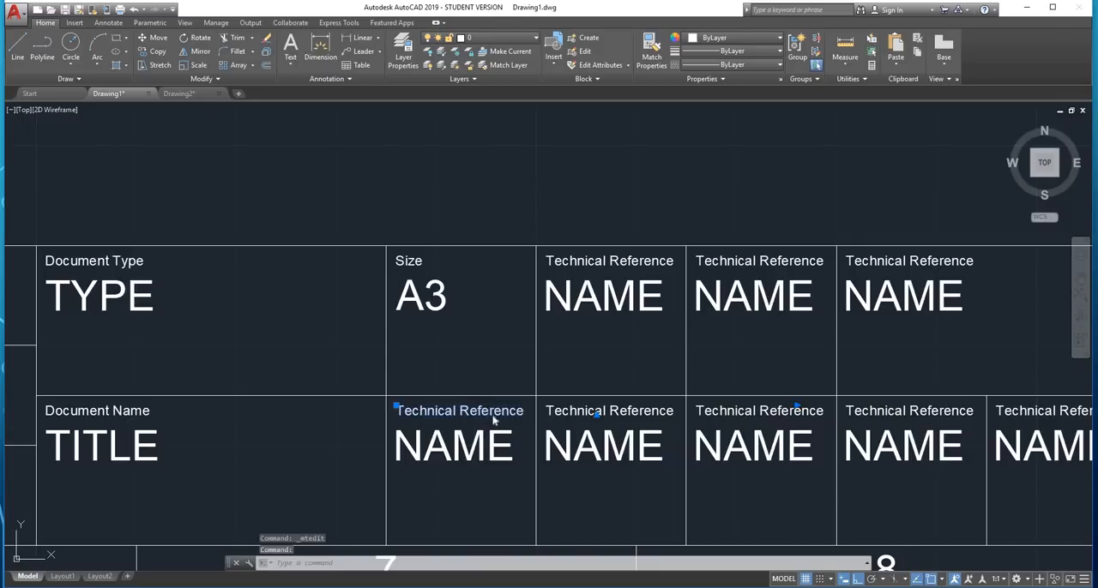
pyautogui.doubleClick(494, 421)
pyautogui.moveTo(524, 411); pyautogui.dragTo(400, 411)
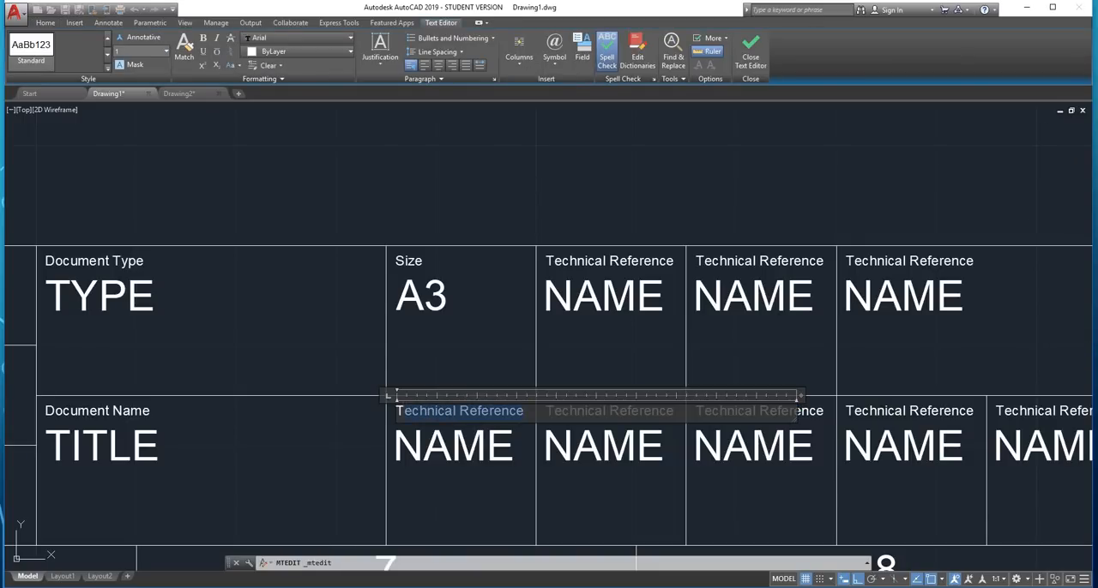
pyautogui.write('Revision')
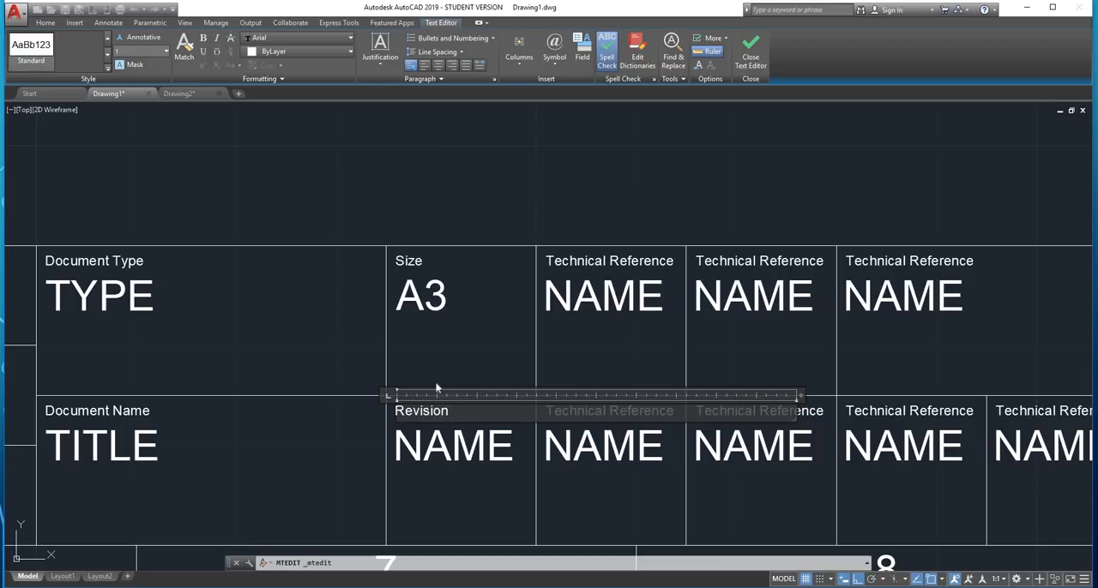
pyautogui.click(453, 355)
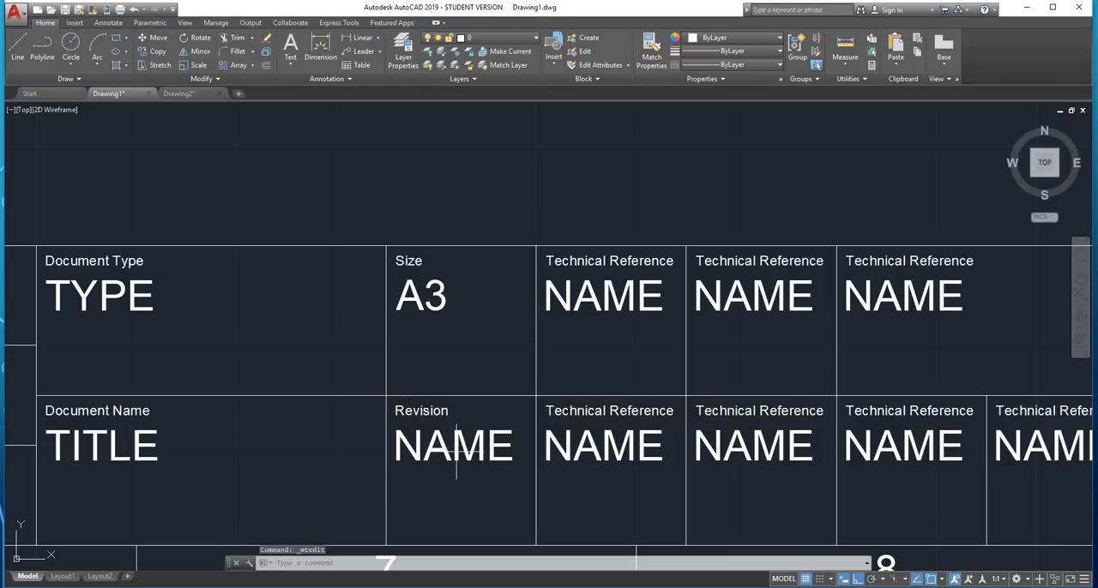
# Change the large placeholder text under the "Revision" heading to "A"
pyautogui.doubleClick(459, 441)
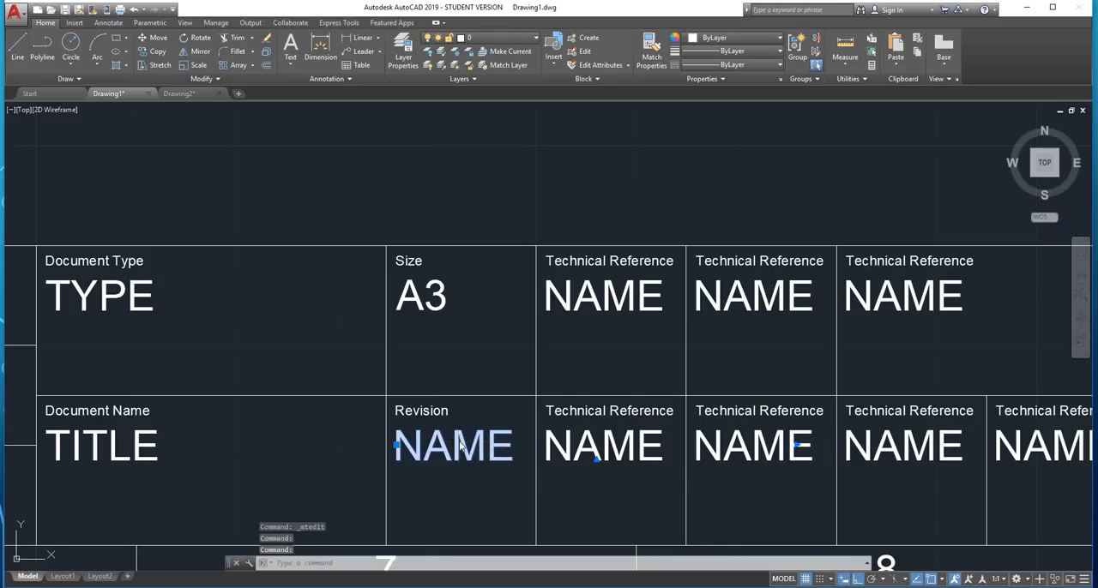
pyautogui.moveTo(515, 459); pyautogui.dragTo(395, 448)
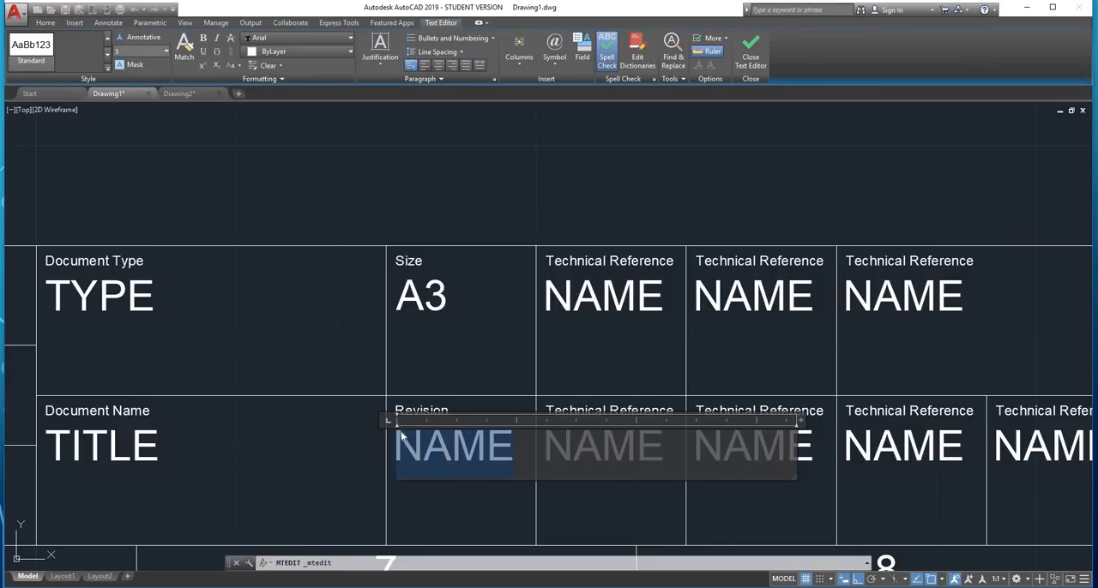
pyautogui.write('A')
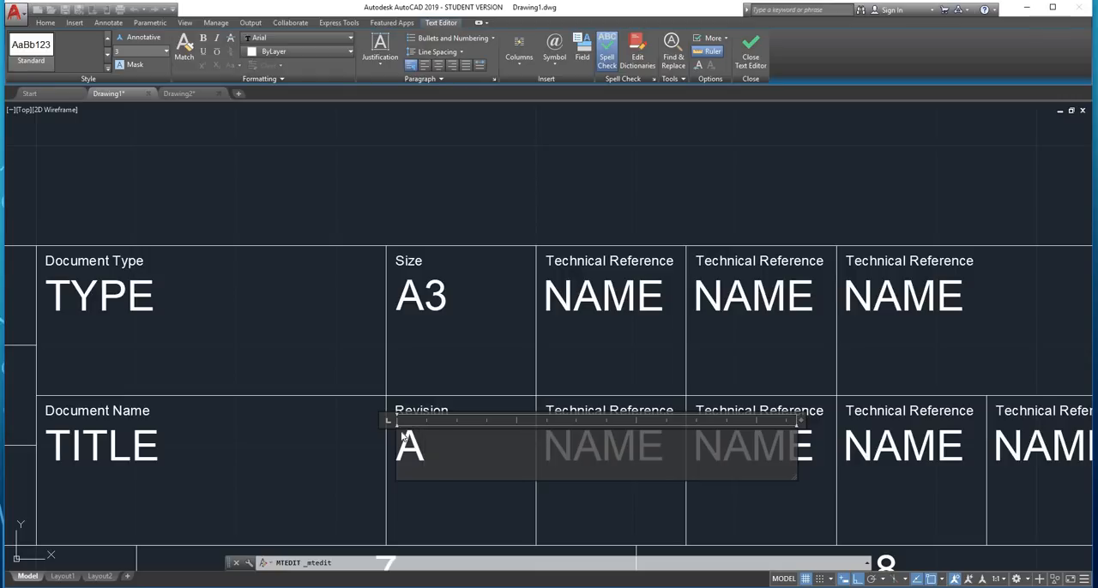
pyautogui.click(448, 367)
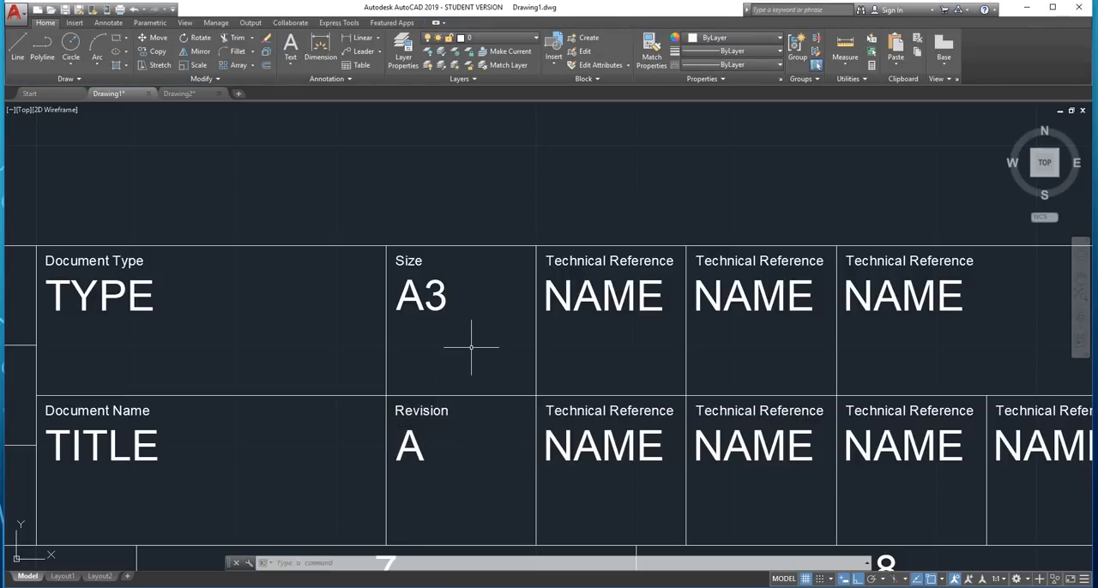
# Change the large placeholder text in the upper cell just right of the Size cell to "1:1"
pyautogui.doubleClick(602, 311)
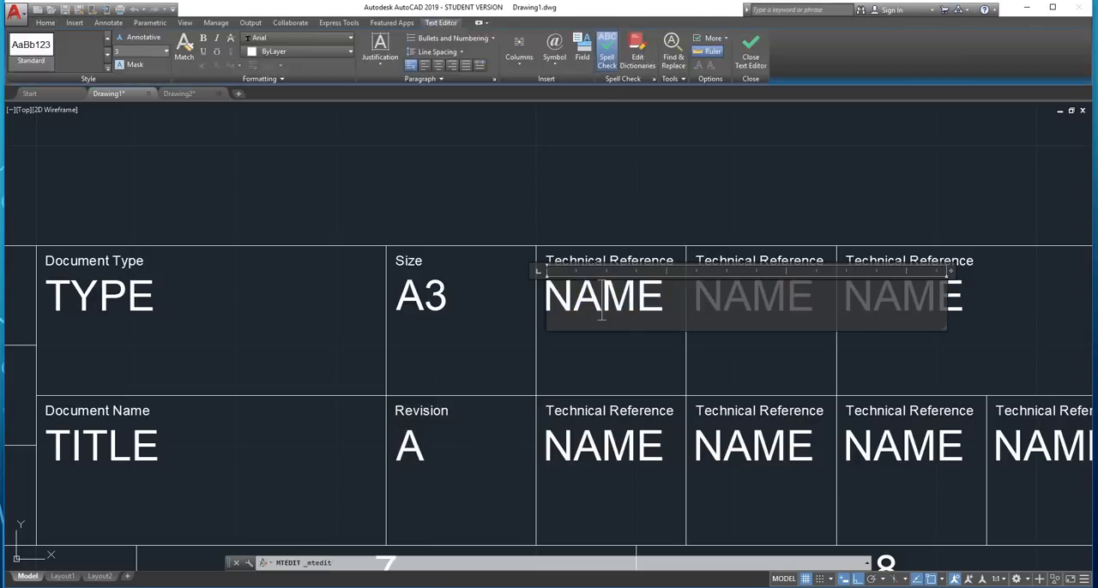
pyautogui.moveTo(665, 295); pyautogui.dragTo(553, 291)
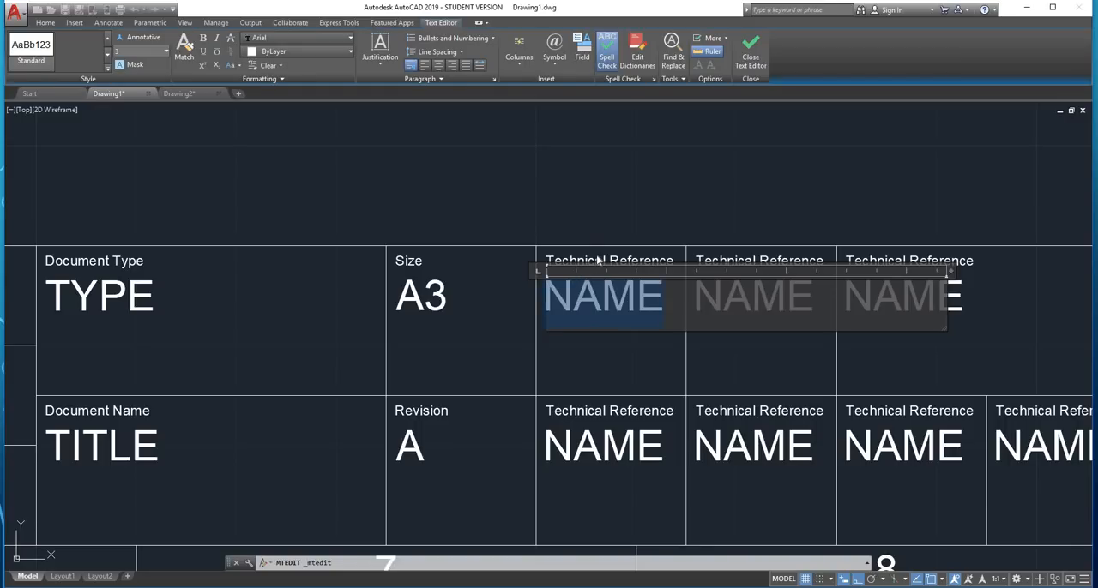
pyautogui.press('BackSpace')
pyautogui.write('1')
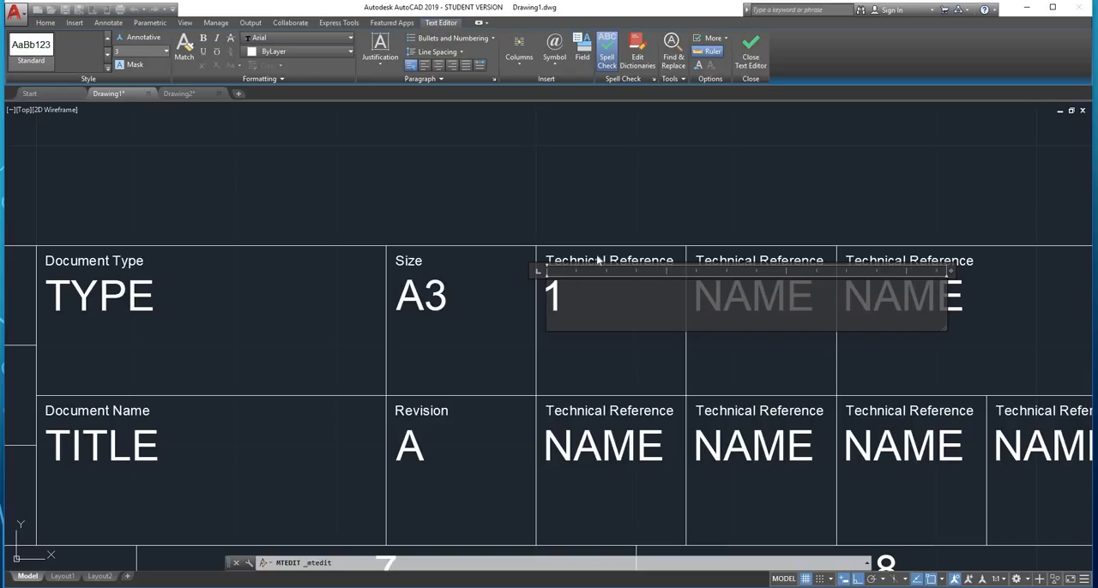
pyautogui.write(':1')
pyautogui.click(601, 220)
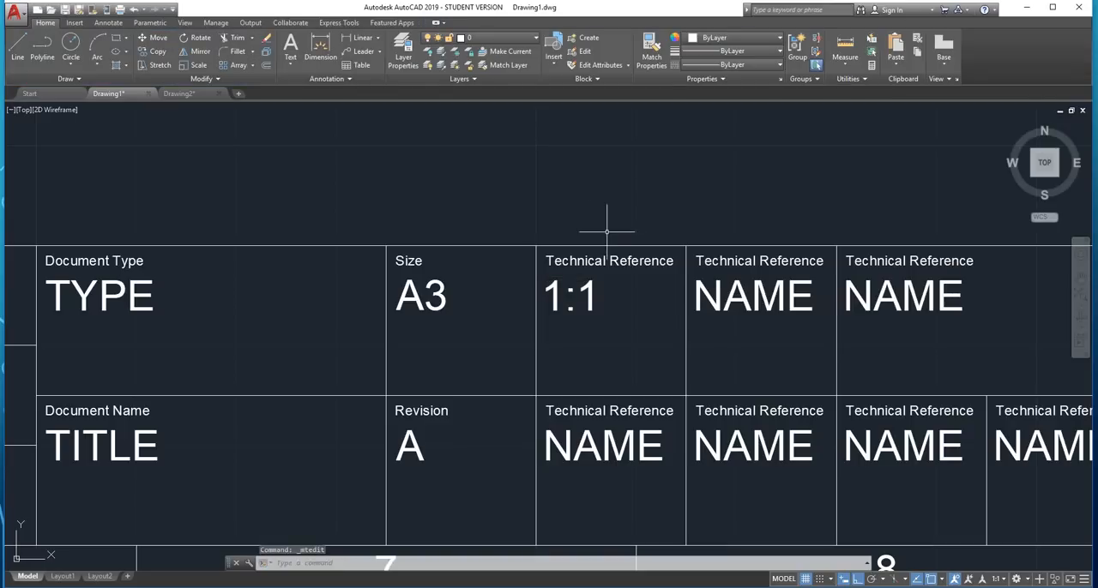
# Change the small heading above the "1:1" text to "Scale"
pyautogui.doubleClick(608, 262)
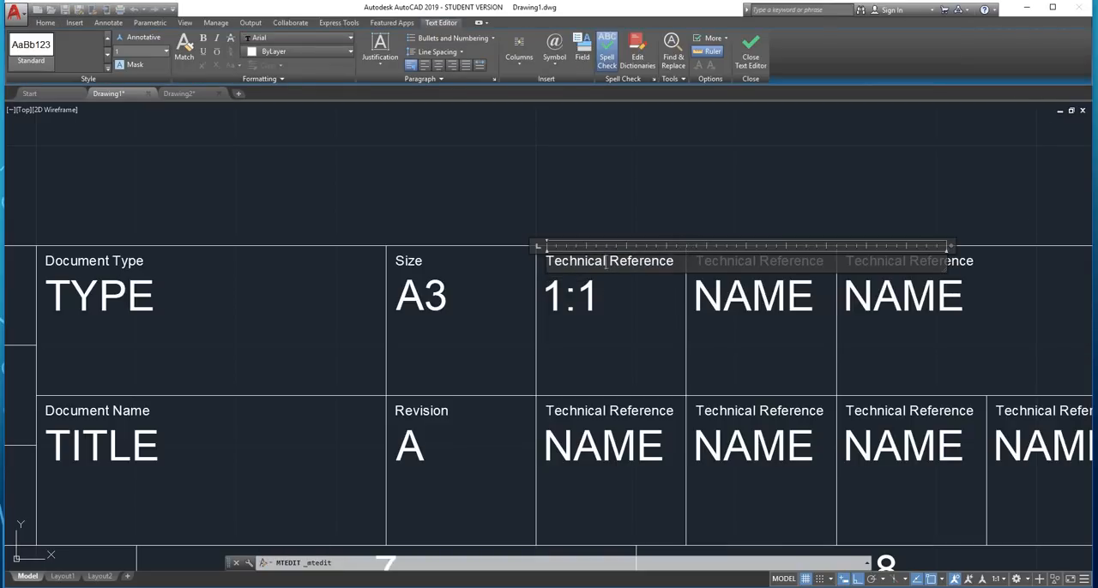
pyautogui.moveTo(675, 262); pyautogui.dragTo(559, 262)
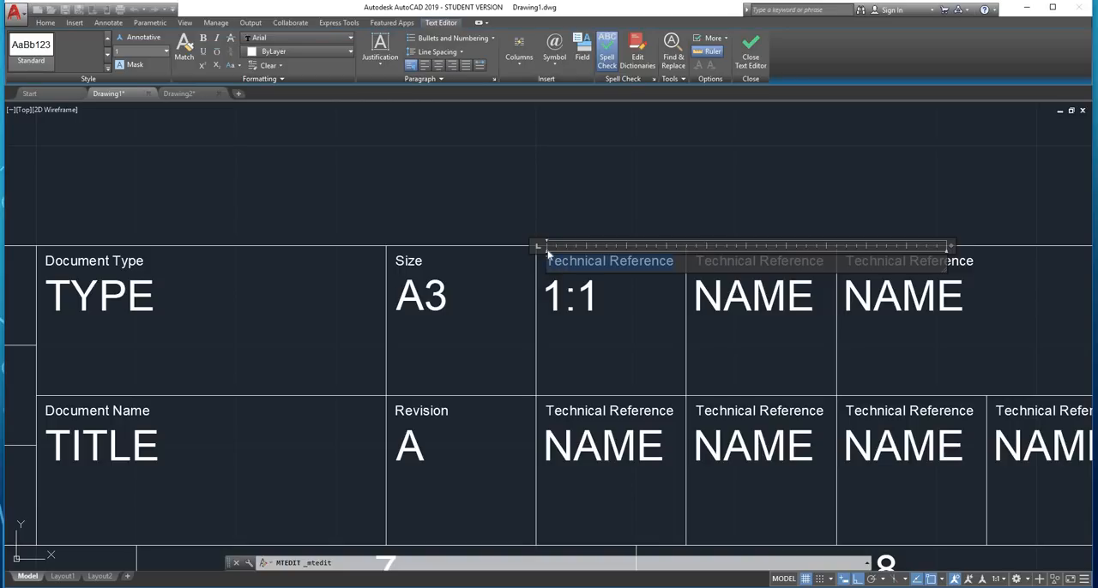
pyautogui.write('Scale')
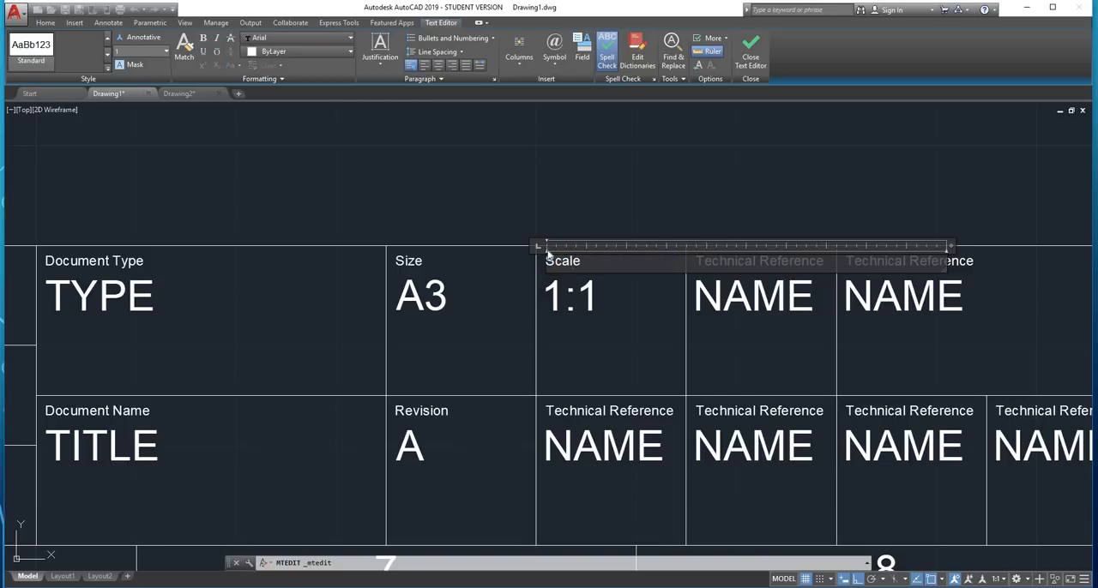
pyautogui.click(581, 460)
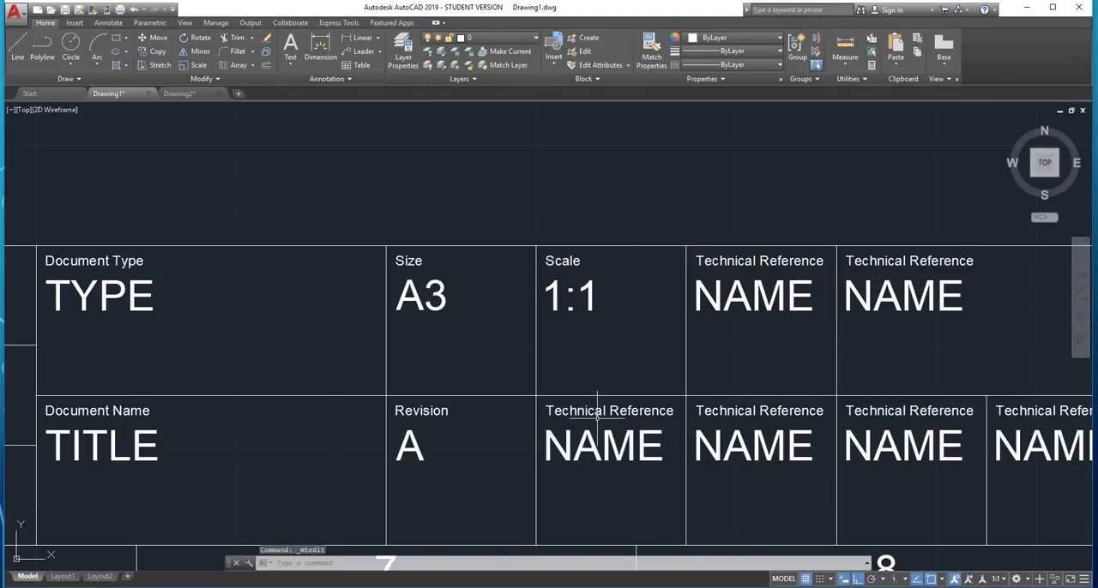
# Change the small heading in the cell directly below the Scale cell to "Date of Issue"
pyautogui.doubleClick(601, 412)
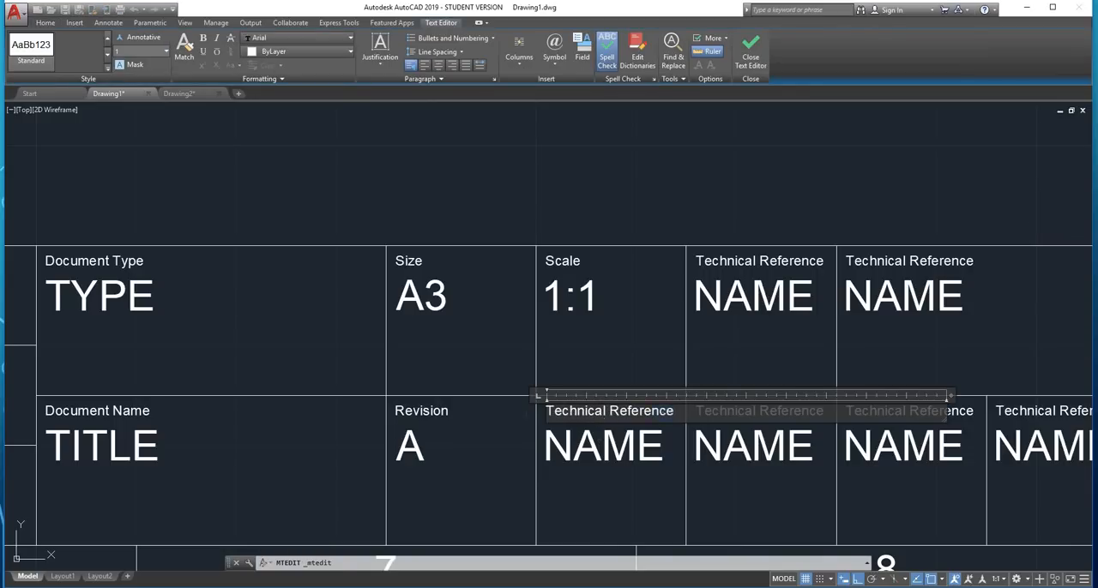
pyautogui.write('Date ')
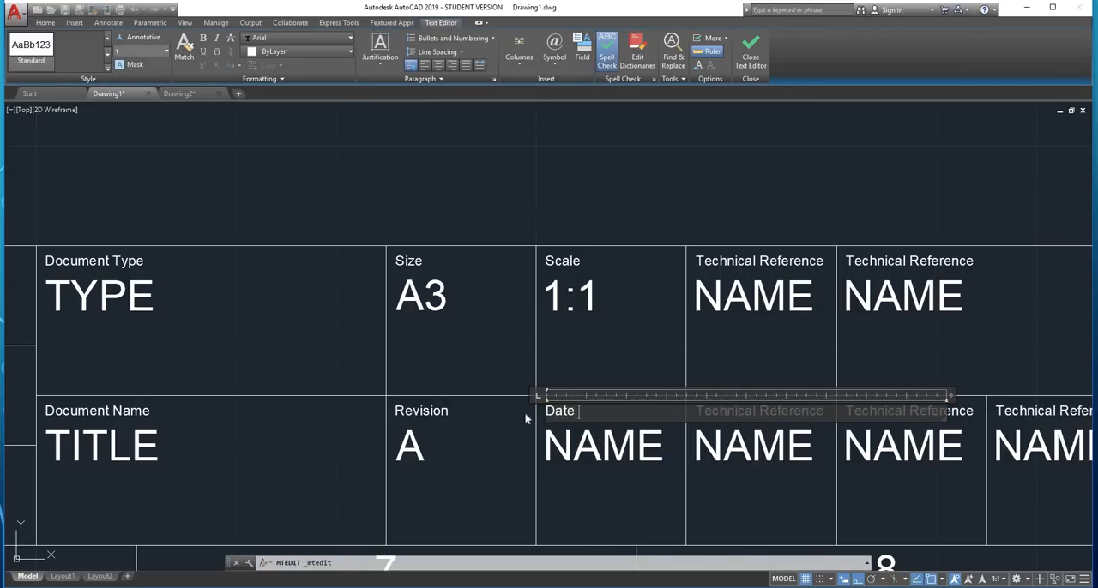
pyautogui.write('of Issue')
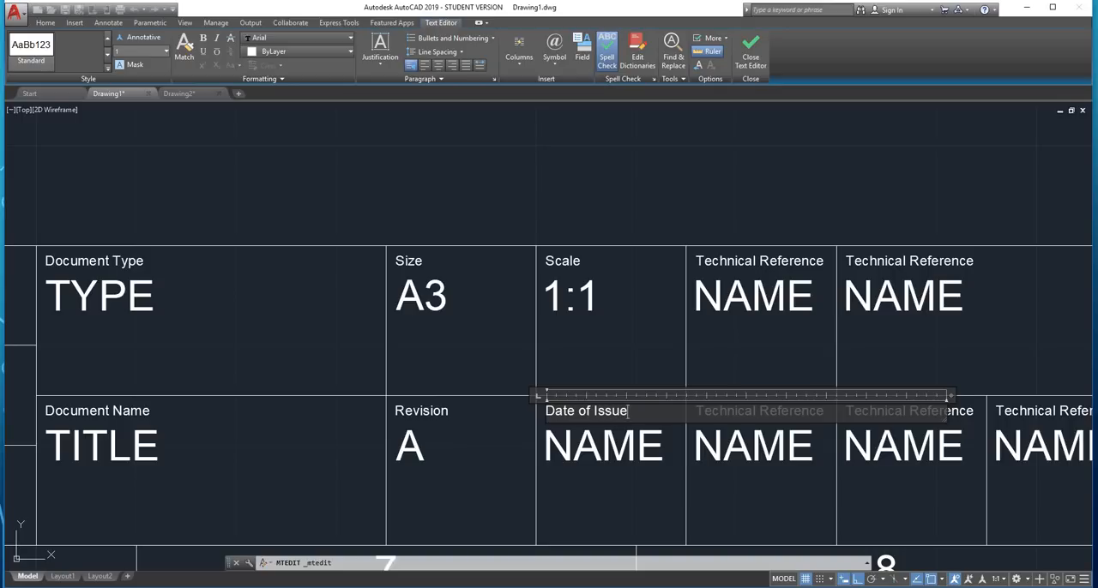
pyautogui.click(576, 450)
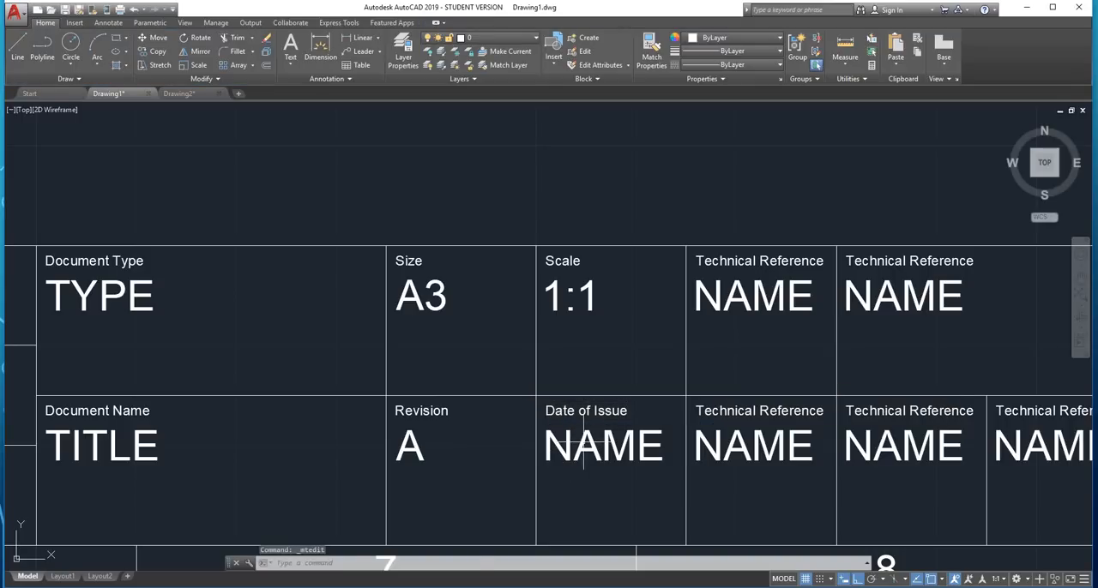
# Replace the large placeholder text under the "Date of Issue" heading with "YYYY-MM-DD" and select the whole entry
pyautogui.click(584, 443)
pyautogui.click(598, 441)
pyautogui.doubleClick(598, 442)
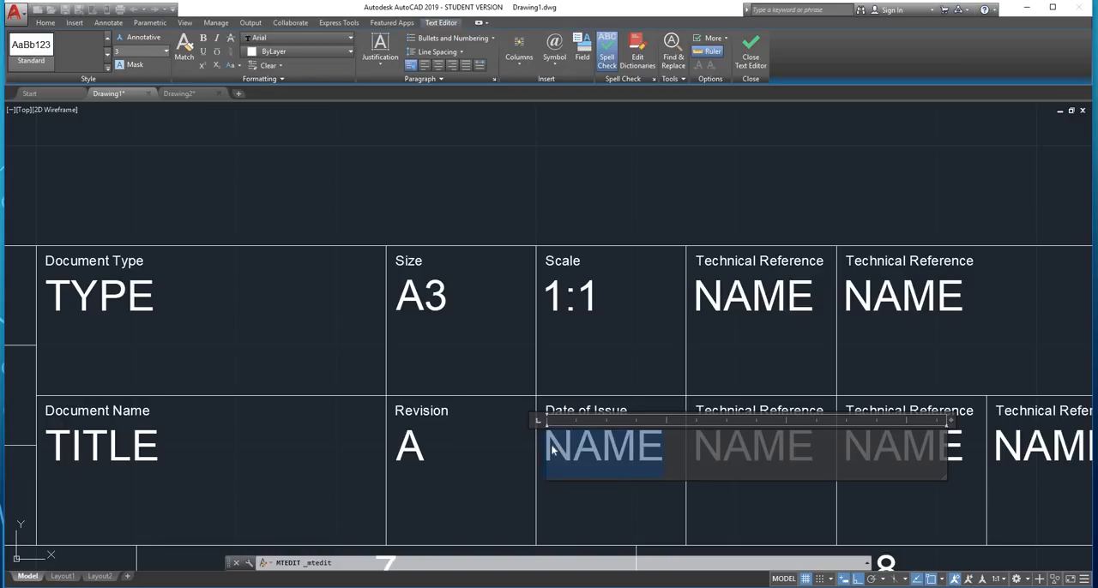
pyautogui.write('YYY')
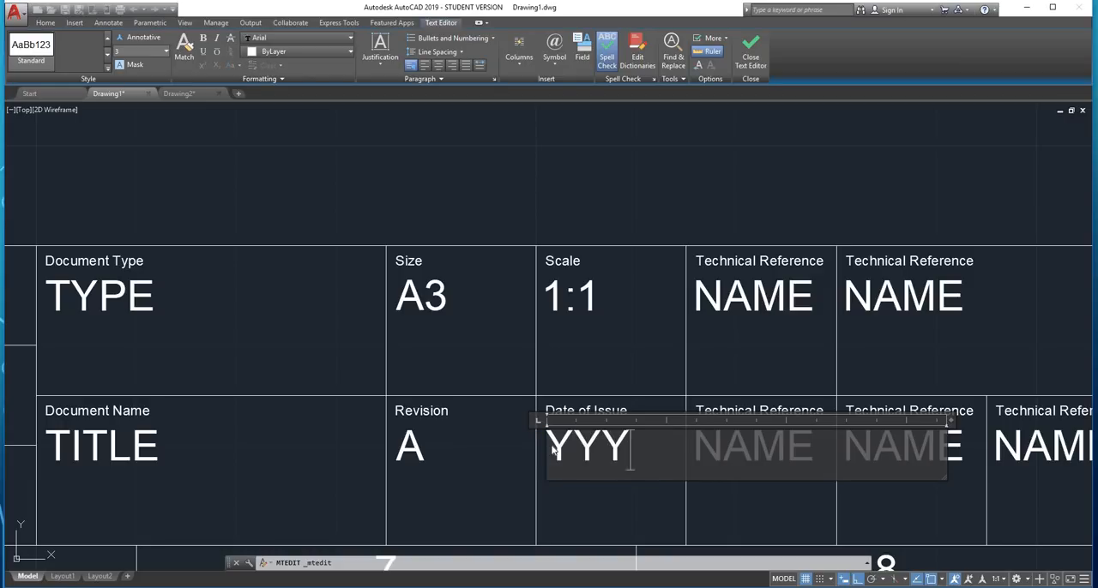
pyautogui.write('Y-')
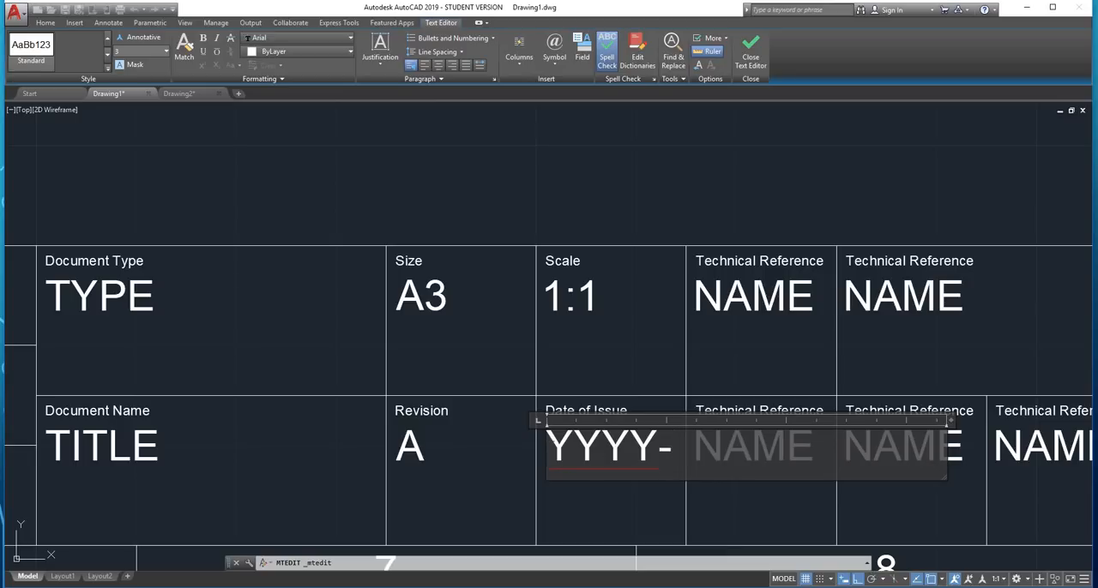
pyautogui.write('MM')
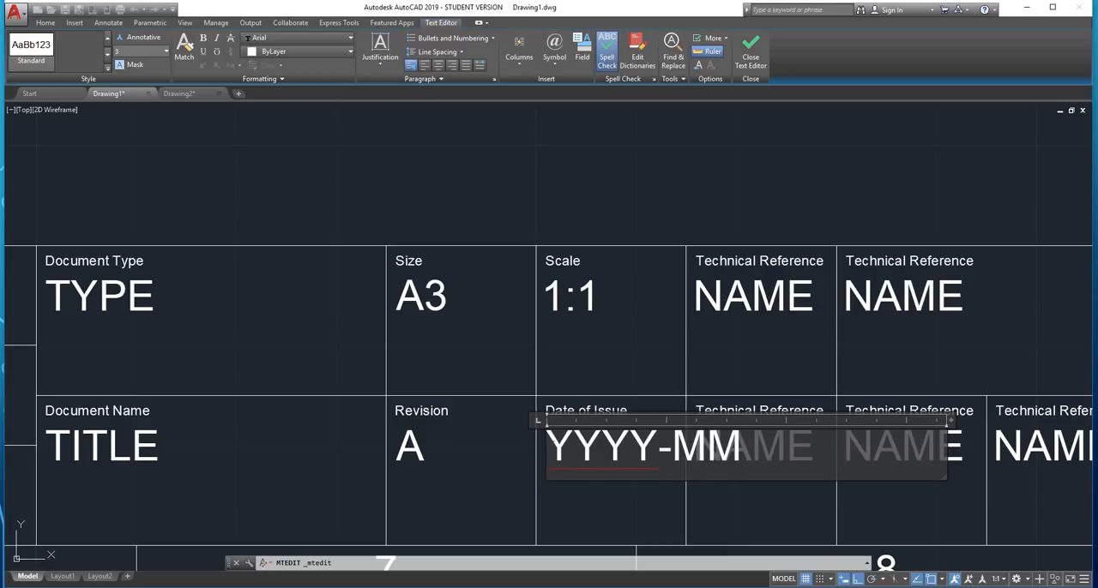
pyautogui.write('_')
pyautogui.press('BackSpace')
pyautogui.write('-DD')
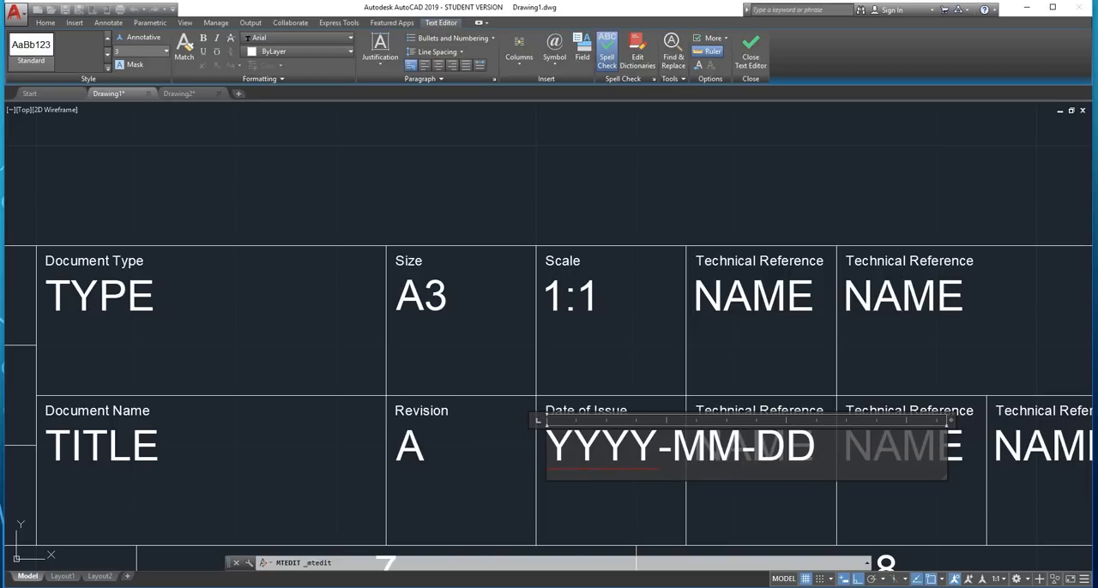
pyautogui.moveTo(817, 455); pyautogui.dragTo(546, 450)
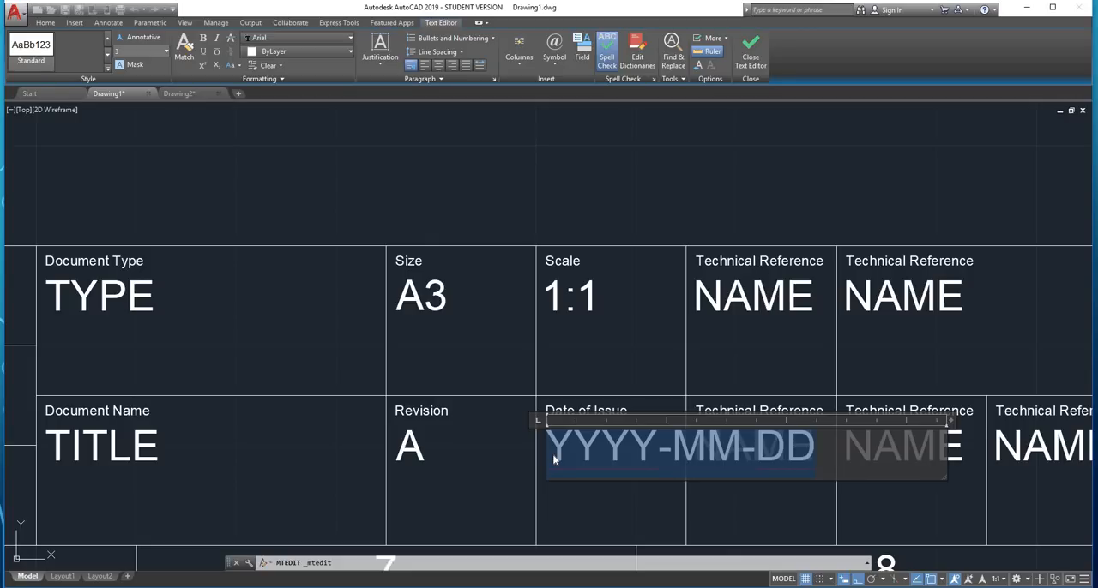
# Finish the date entry and delete the "Technical Reference" heading and overlapping "NAME" text just right of the Date of Issue heading
pyautogui.click(620, 375)
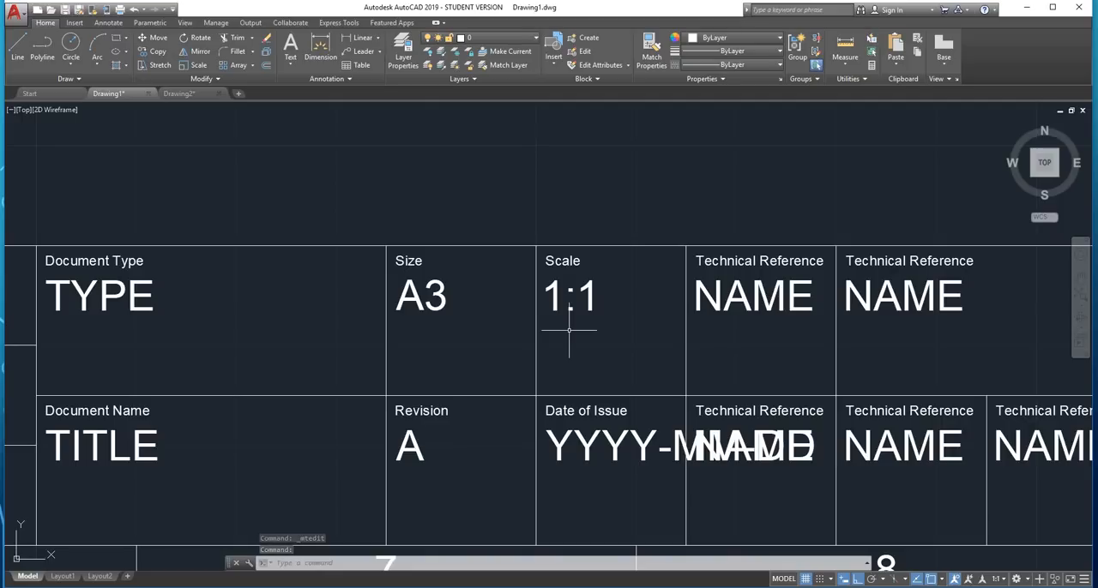
pyautogui.scroll(4, 735, 404)
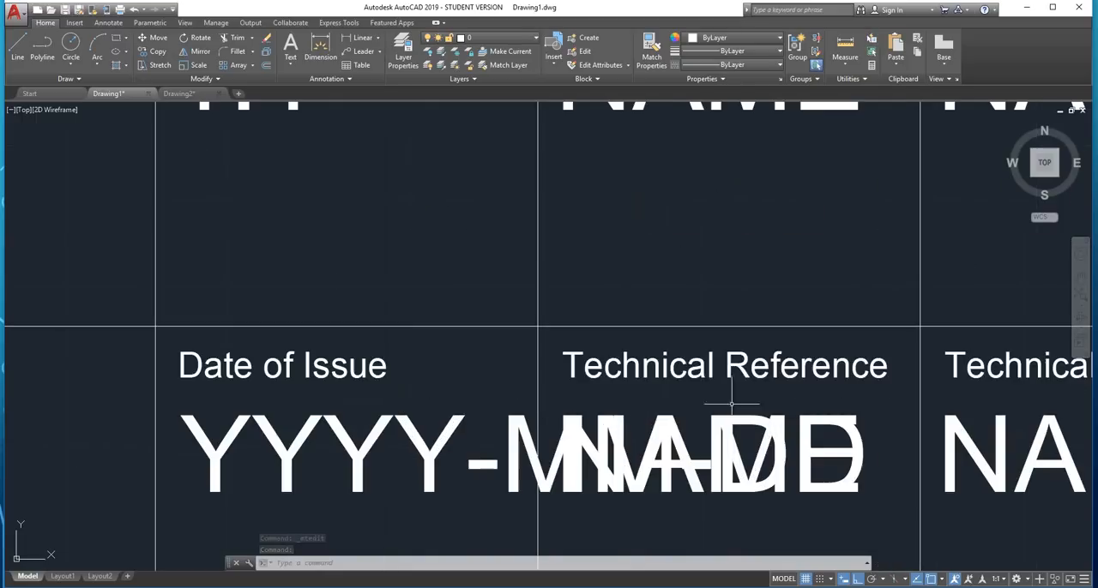
pyautogui.click(703, 365)
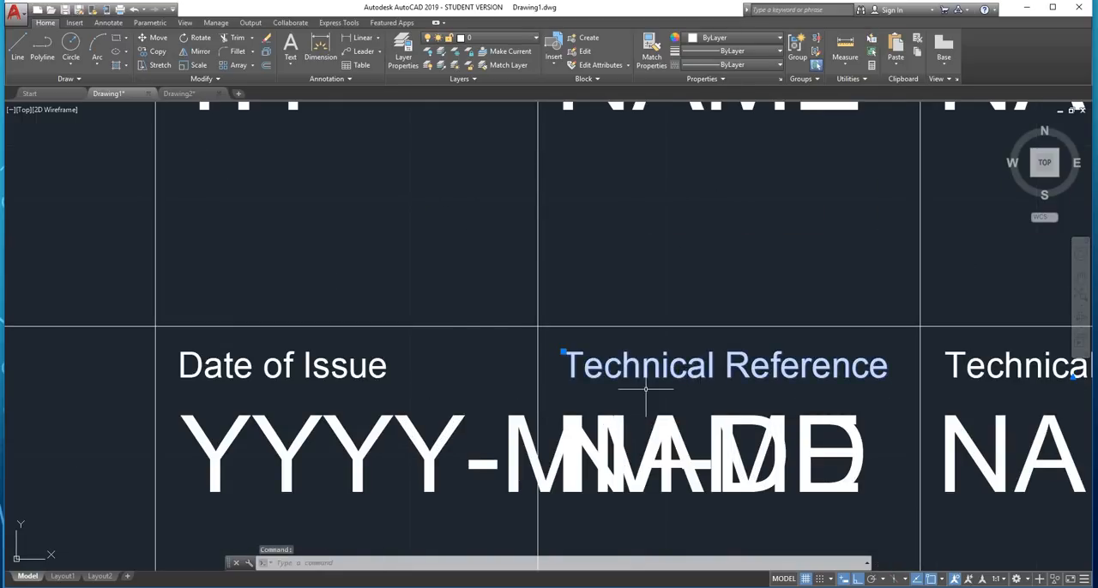
pyautogui.press('Delete')
pyautogui.scroll(-3, 592, 382)
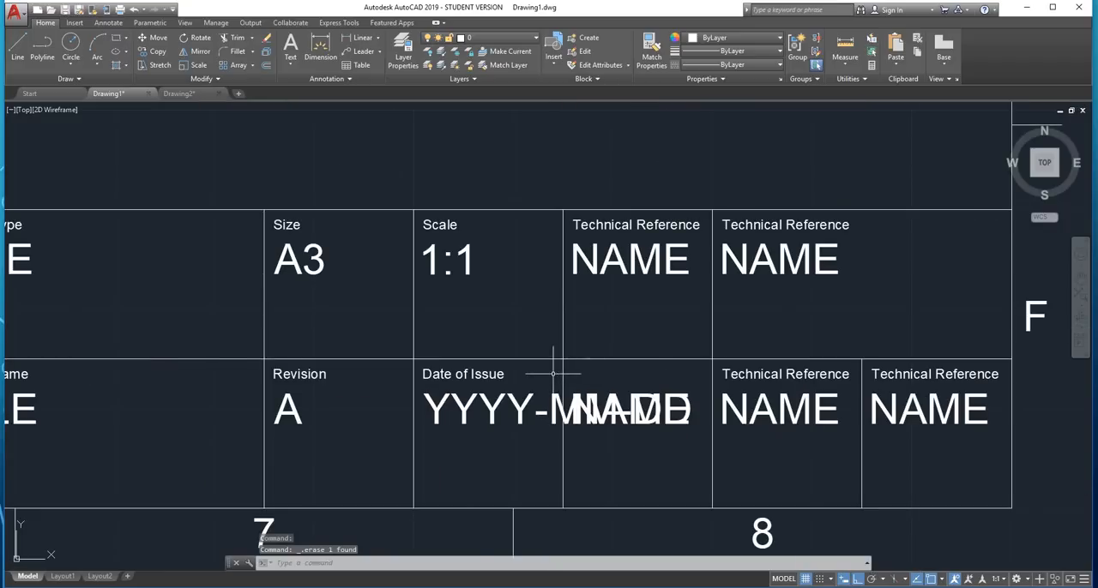
pyautogui.click(547, 378)
pyautogui.click(711, 430)
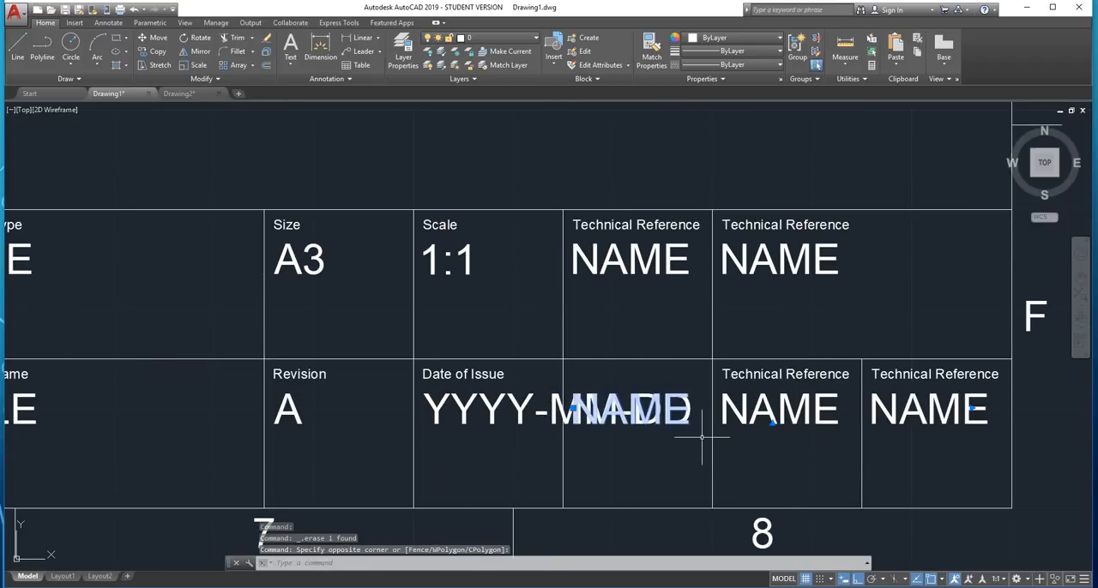
pyautogui.press('Delete')
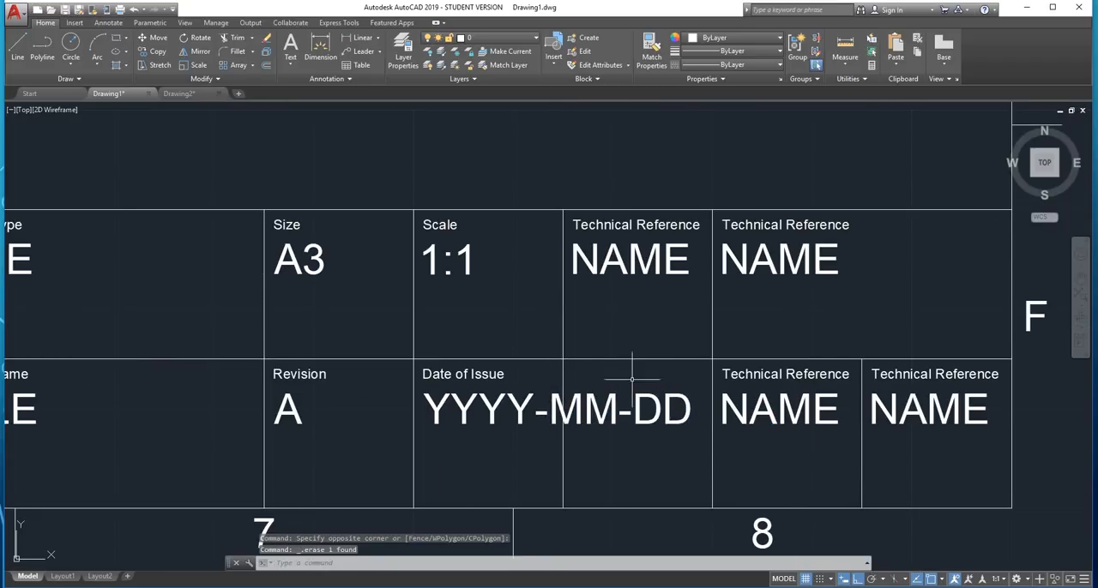
pyautogui.scroll(2, 558, 373)
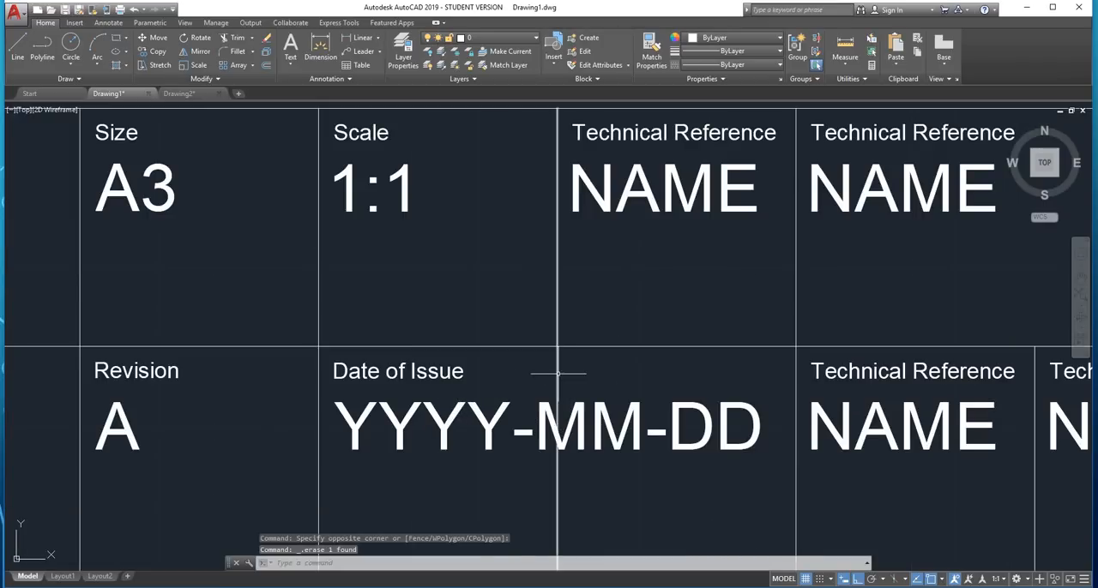
pyautogui.click(619, 319)
pyautogui.click(592, 362)
pyautogui.write('trim')
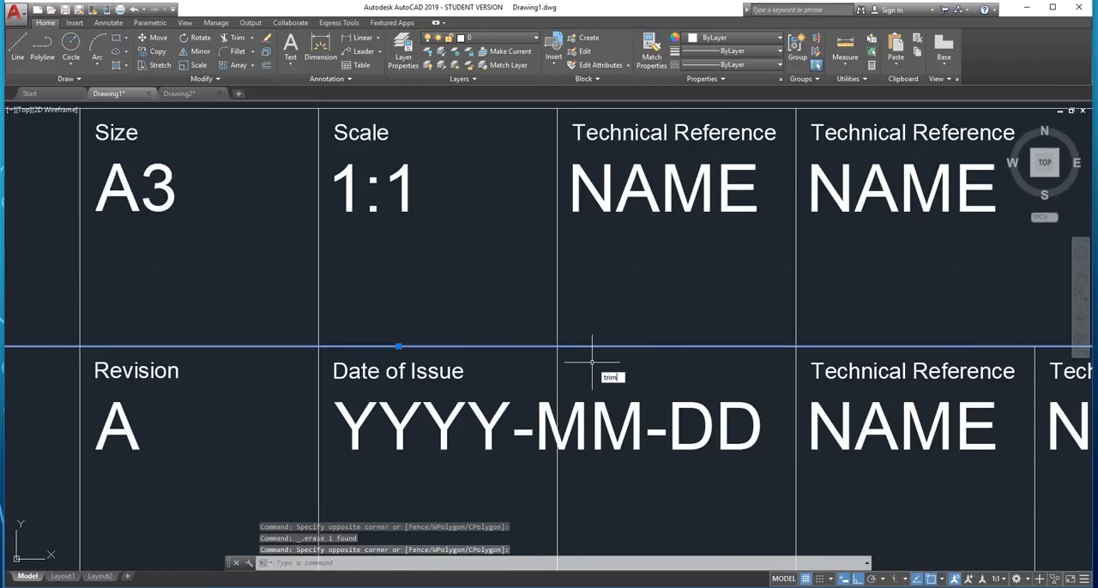
pyautogui.press('Return')
pyautogui.rightClick(574, 370)
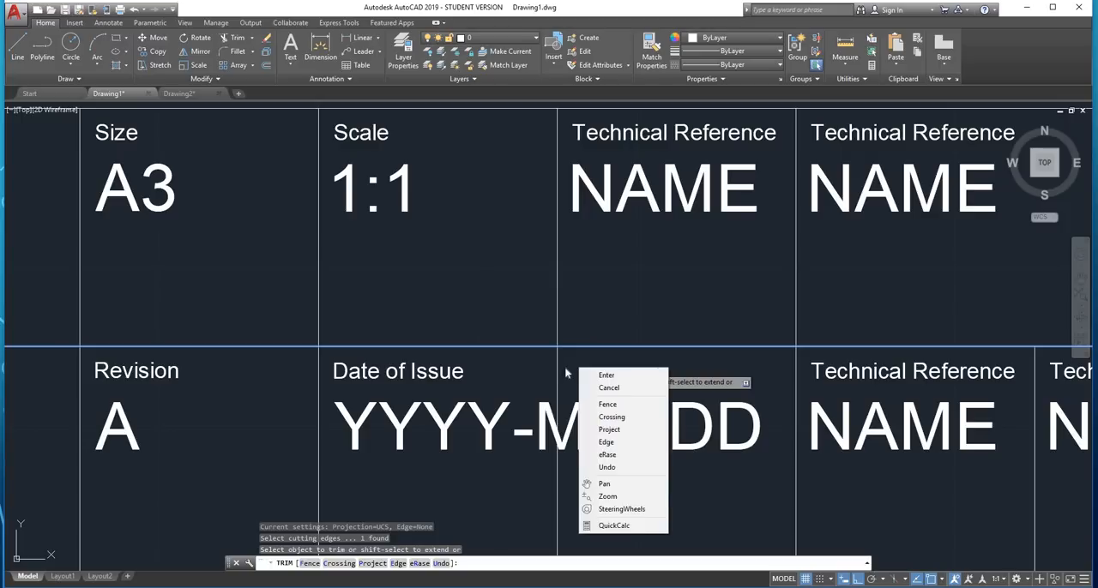
pyautogui.press('Escape')
pyautogui.press('Escape')
pyautogui.press('Return')
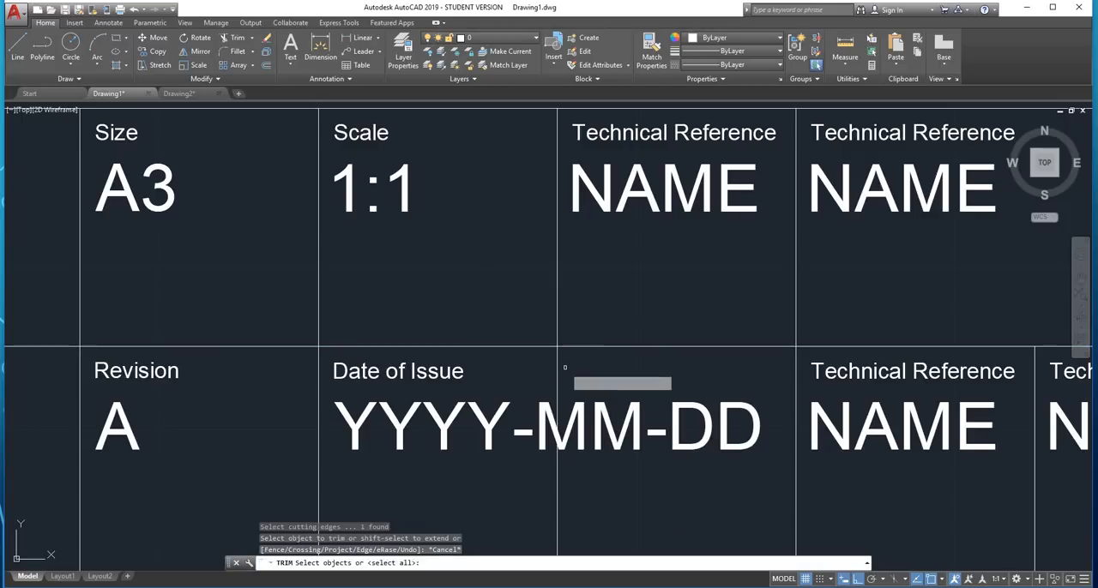
pyautogui.press('Return')
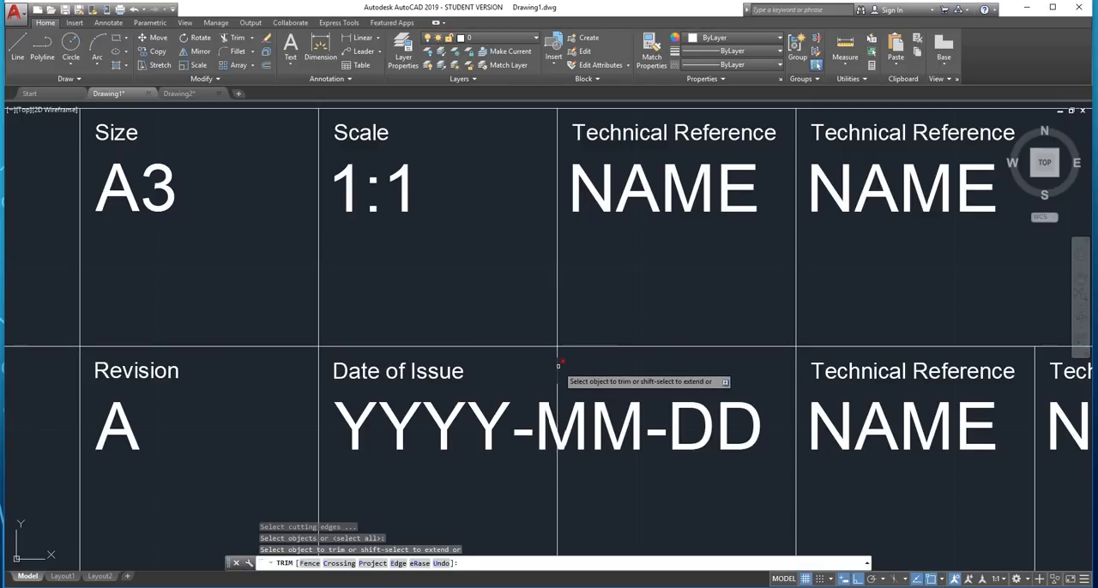
pyautogui.scroll(3, 559, 365)
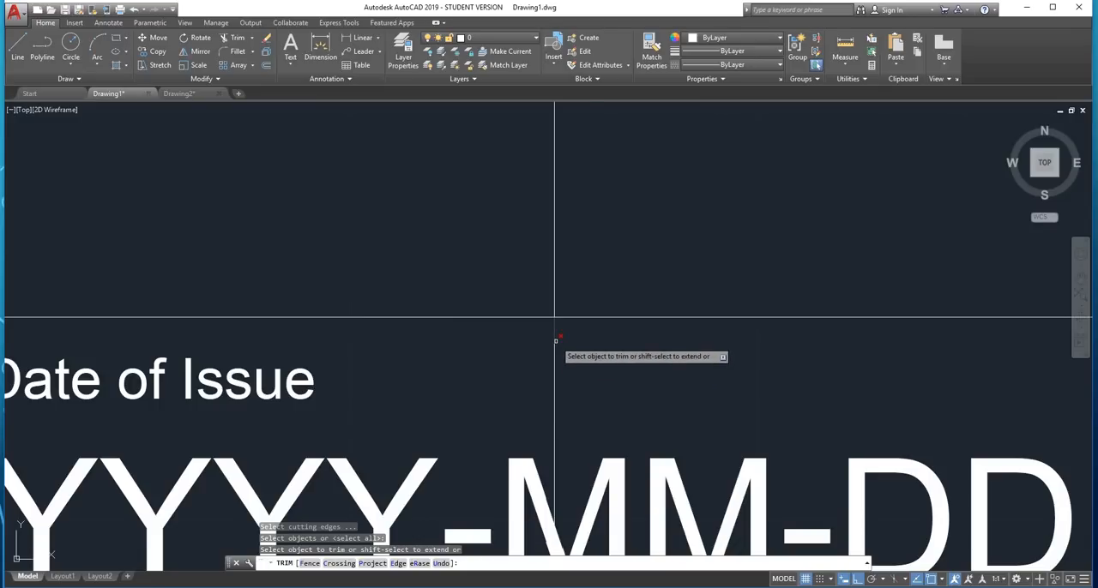
pyautogui.scroll(-3, 559, 339)
pyautogui.scroll(-3, 559, 338)
pyautogui.scroll(3, 559, 338)
pyautogui.press('Escape')
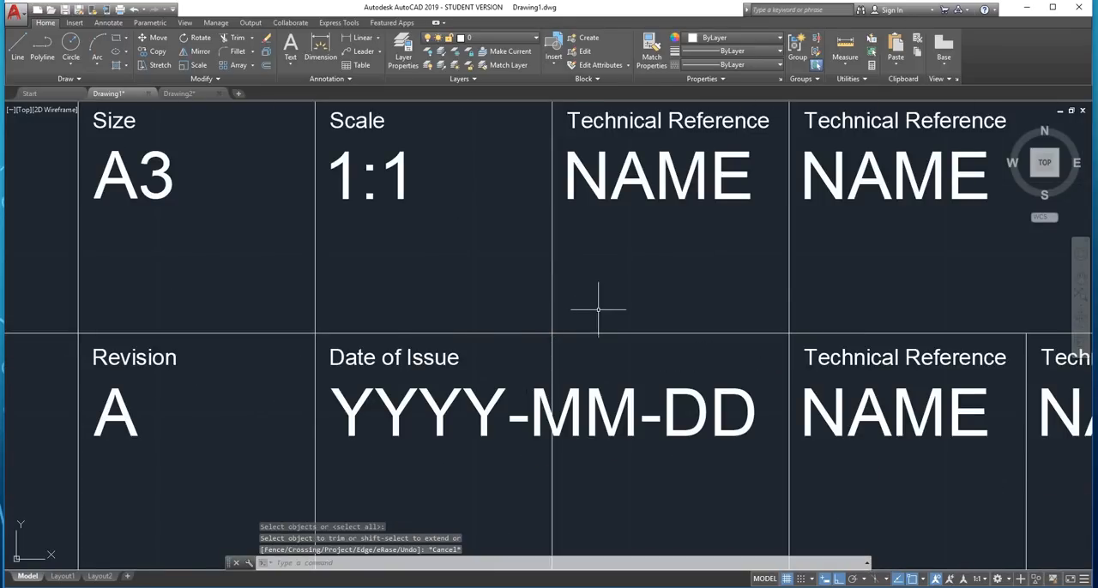
# Trim away the vertical line crossing the "YYYY-MM-DD" text, using the lower row's upper and lower horizontal lines as cutting edges
pyautogui.click(632, 317)
pyautogui.click(609, 346)
pyautogui.scroll(-3, 608, 346)
pyautogui.scroll(3, 591, 419)
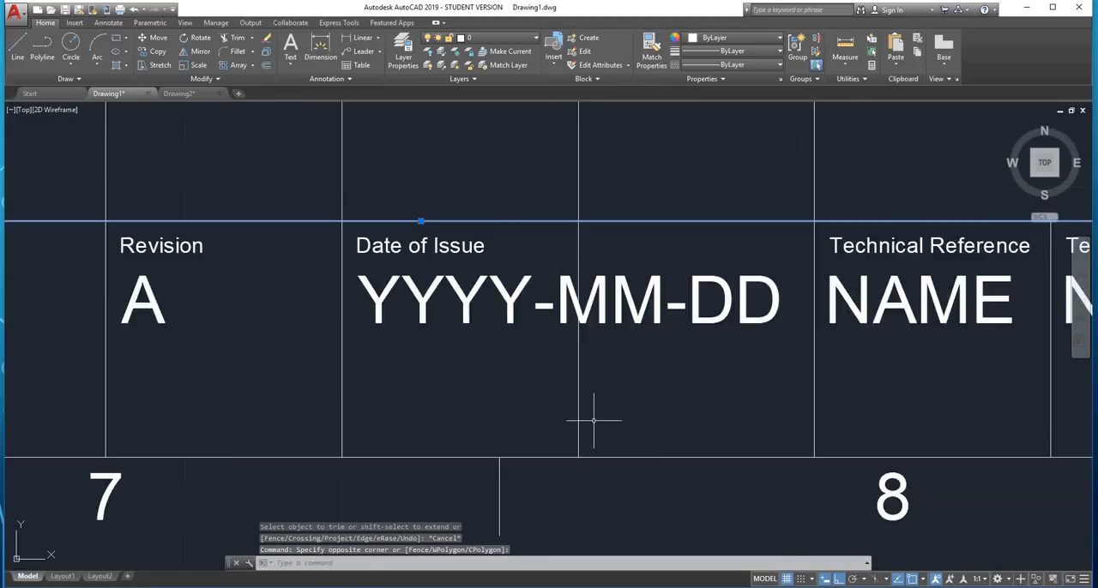
pyautogui.click(652, 413)
pyautogui.click(610, 468)
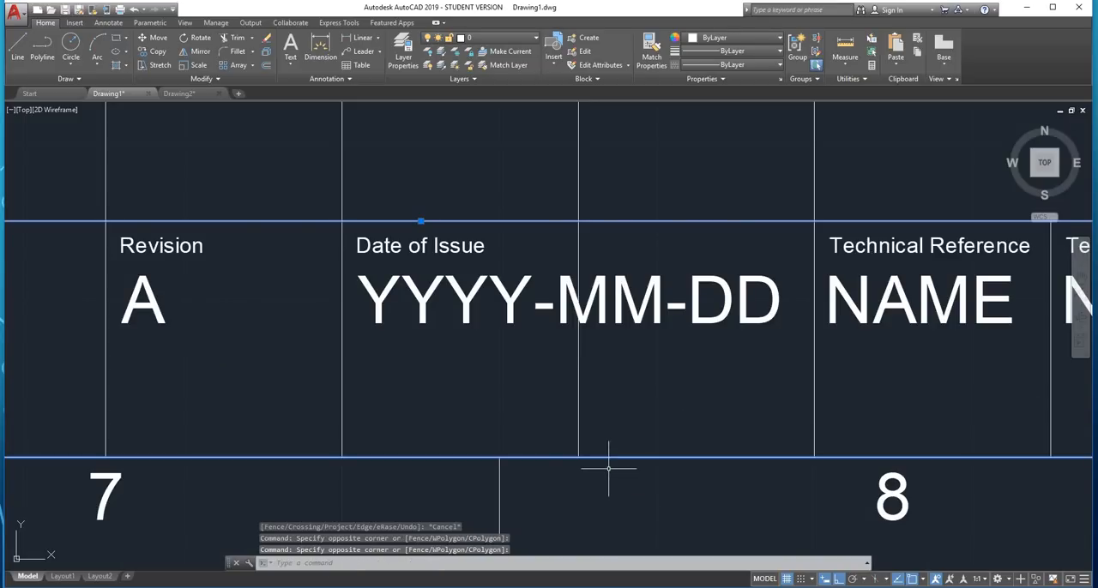
pyautogui.write('trim')
pyautogui.press('Return')
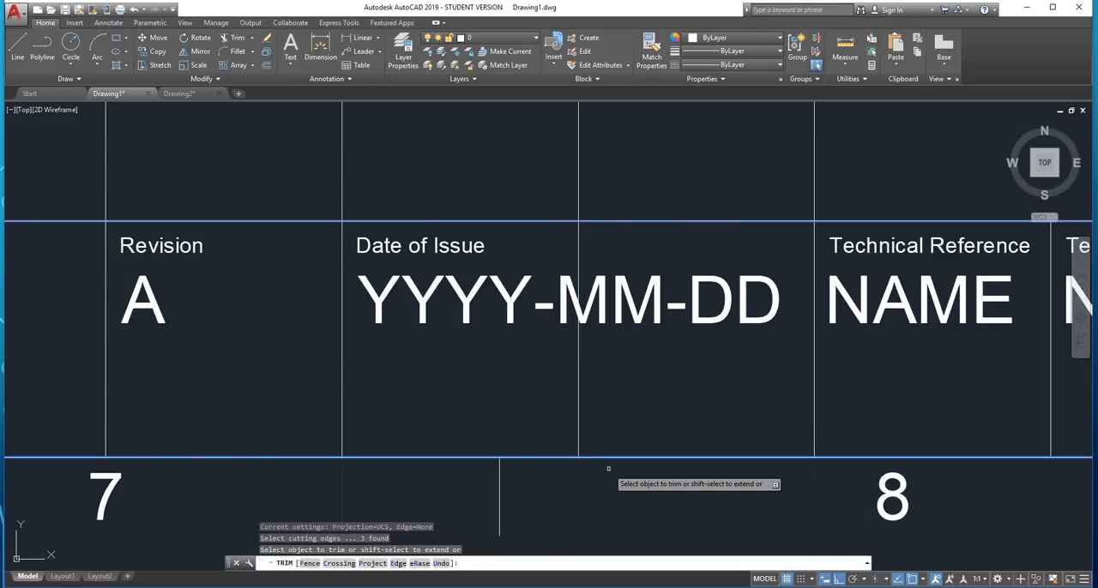
pyautogui.click(608, 384)
pyautogui.click(565, 419)
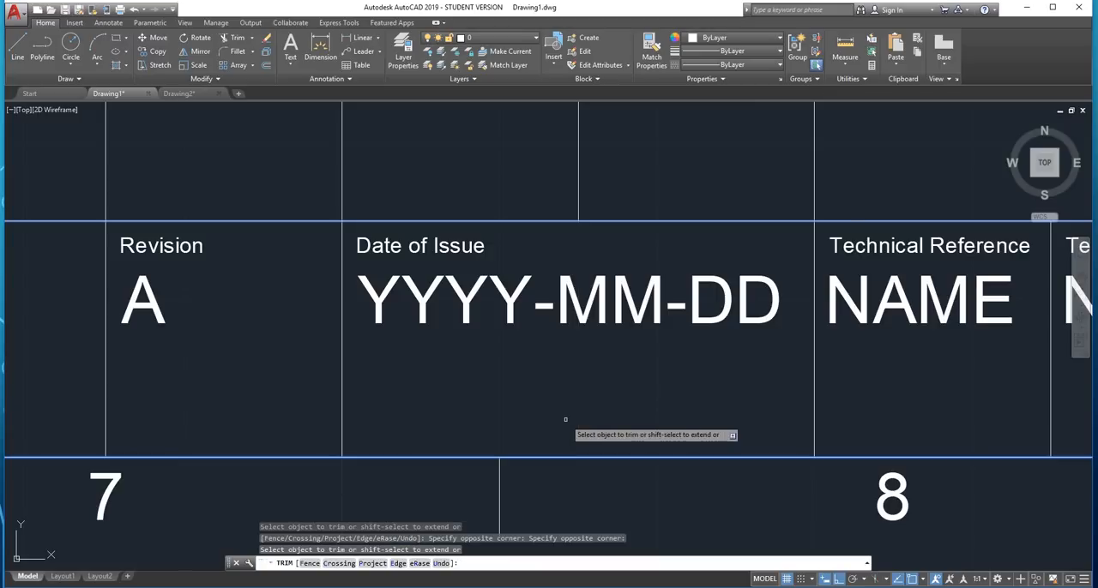
pyautogui.press('Escape')
# Change the small heading in the cell just right of the Date of Issue cell to "Language"
pyautogui.scroll(-3, 591, 340)
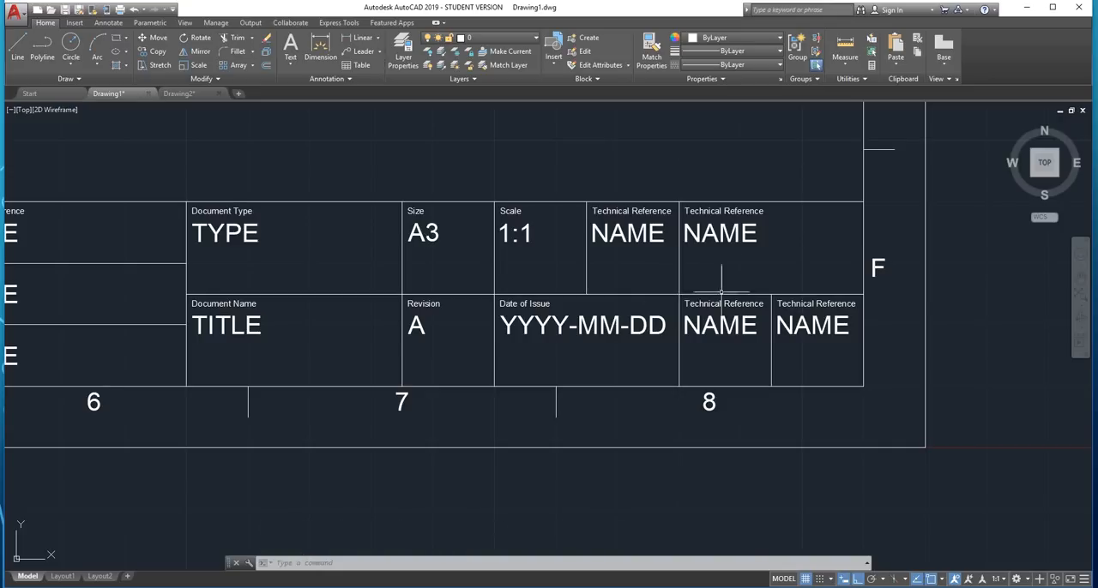
pyautogui.scroll(4, 742, 296)
pyautogui.doubleClick(751, 337)
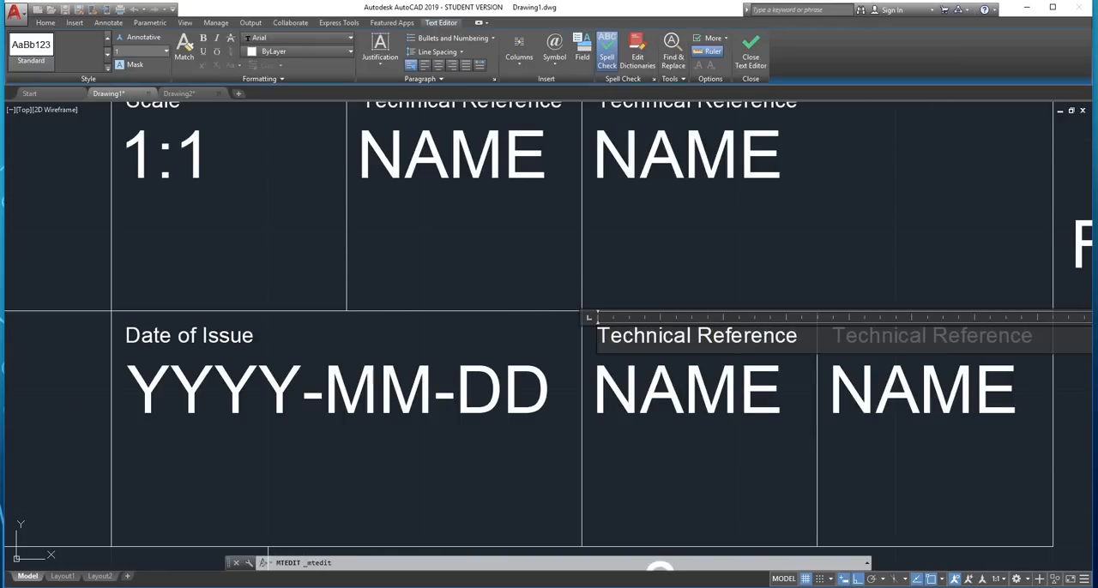
pyautogui.moveTo(798, 337); pyautogui.dragTo(611, 337)
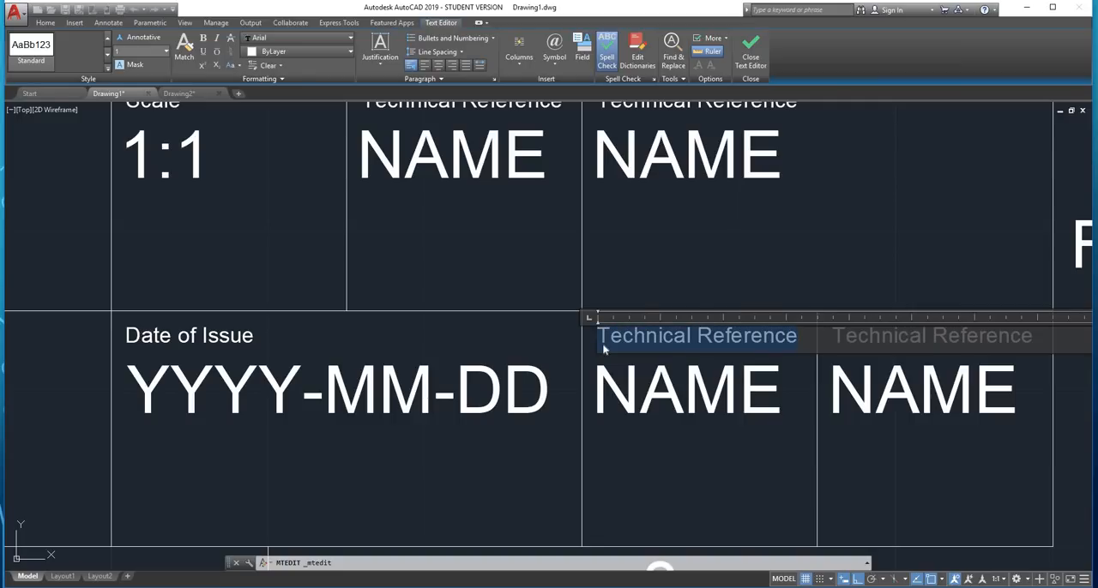
pyautogui.write('Lan')
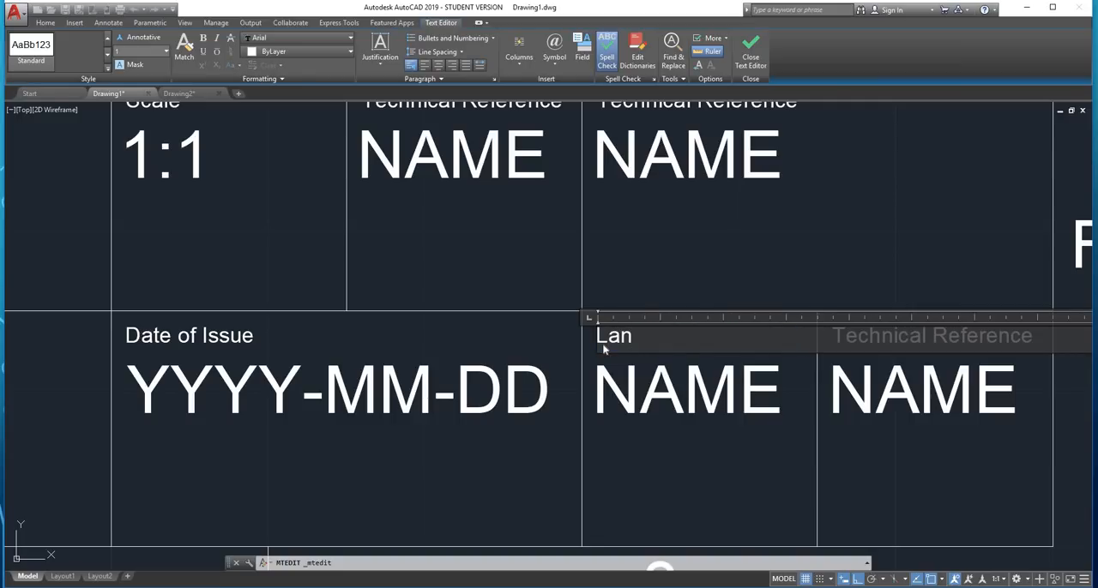
pyautogui.write('guage')
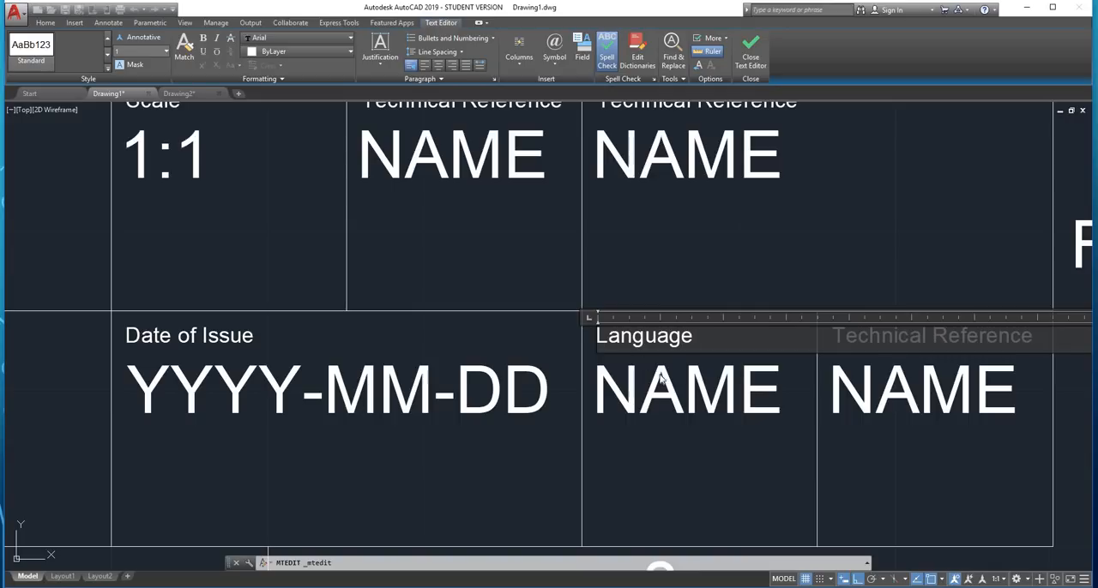
pyautogui.click(671, 391)
# Replace the large placeholder text under the "Language" heading with "En"
pyautogui.doubleClick(676, 395)
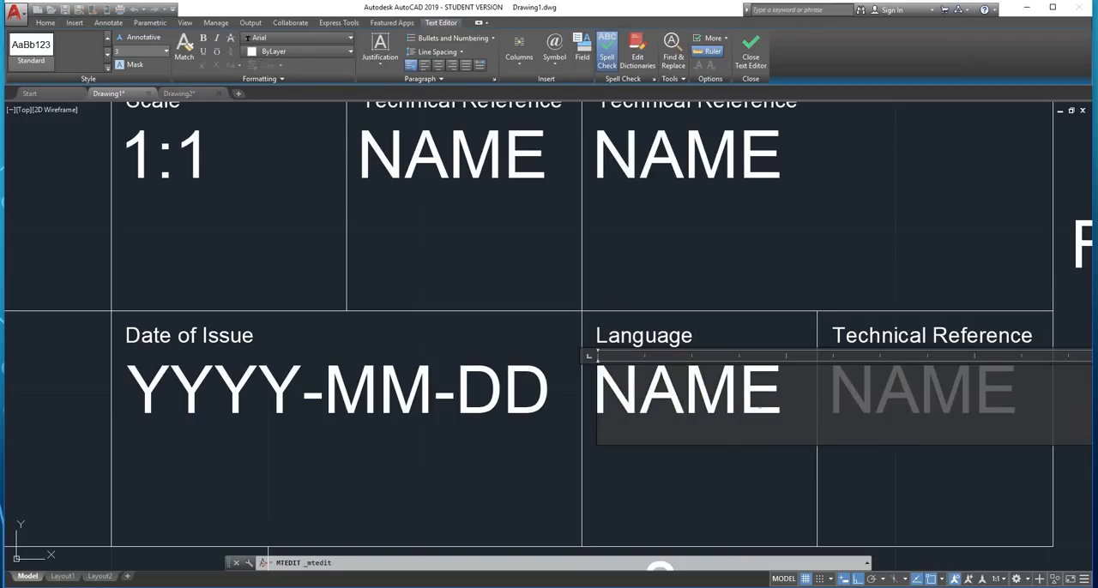
pyautogui.doubleClick(684, 398)
pyautogui.write('En')
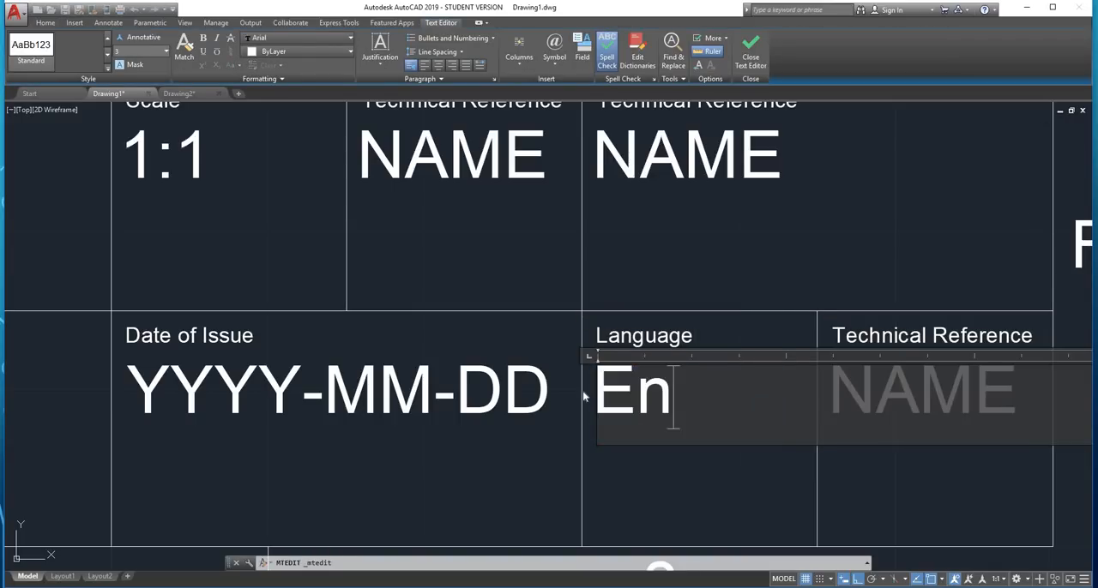
pyautogui.click(649, 481)
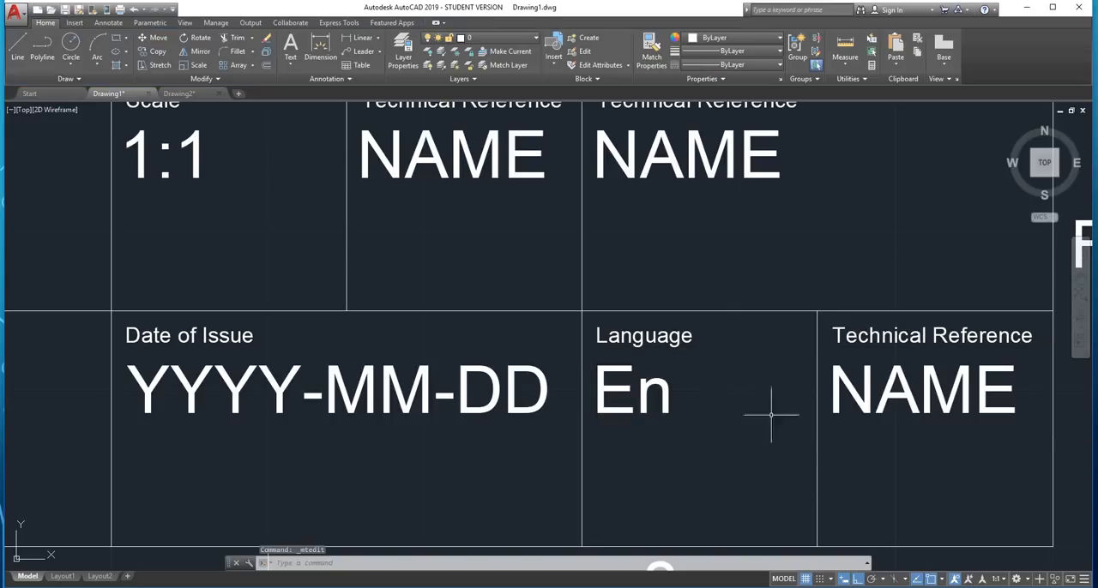
# Change the small heading in the last cell of the lower row to "Sheet"
pyautogui.click(885, 339)
pyautogui.click(865, 338)
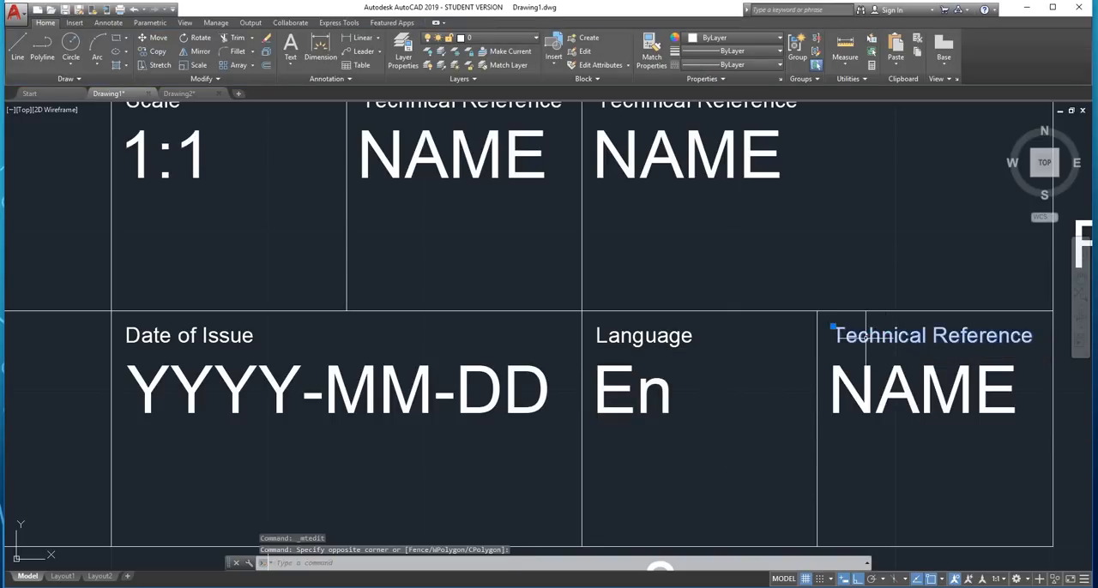
pyautogui.doubleClick(865, 338)
pyautogui.moveTo(1034, 337); pyautogui.dragTo(831, 336)
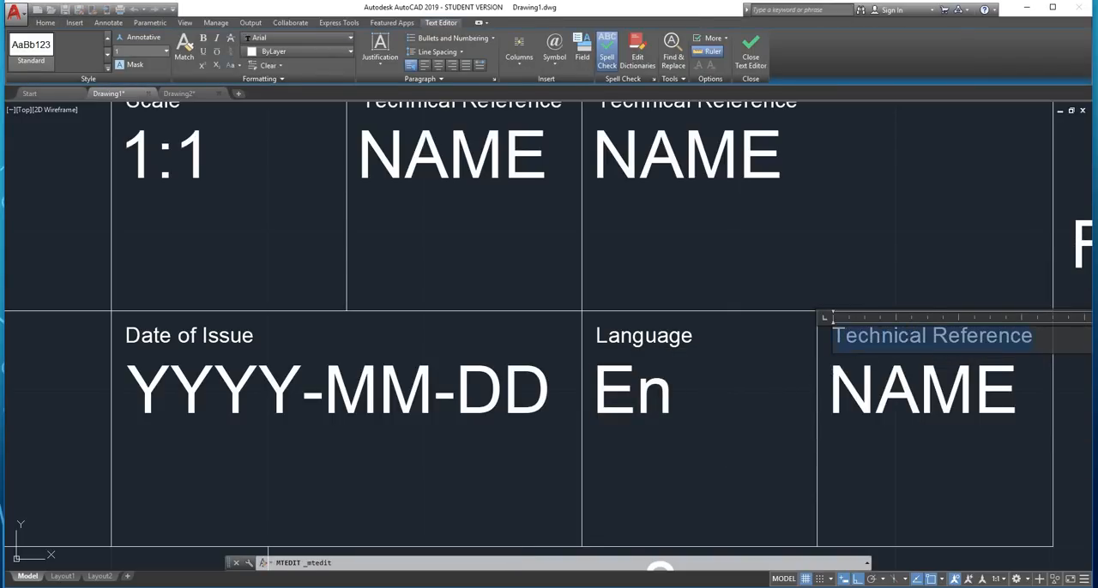
pyautogui.write('Sheet')
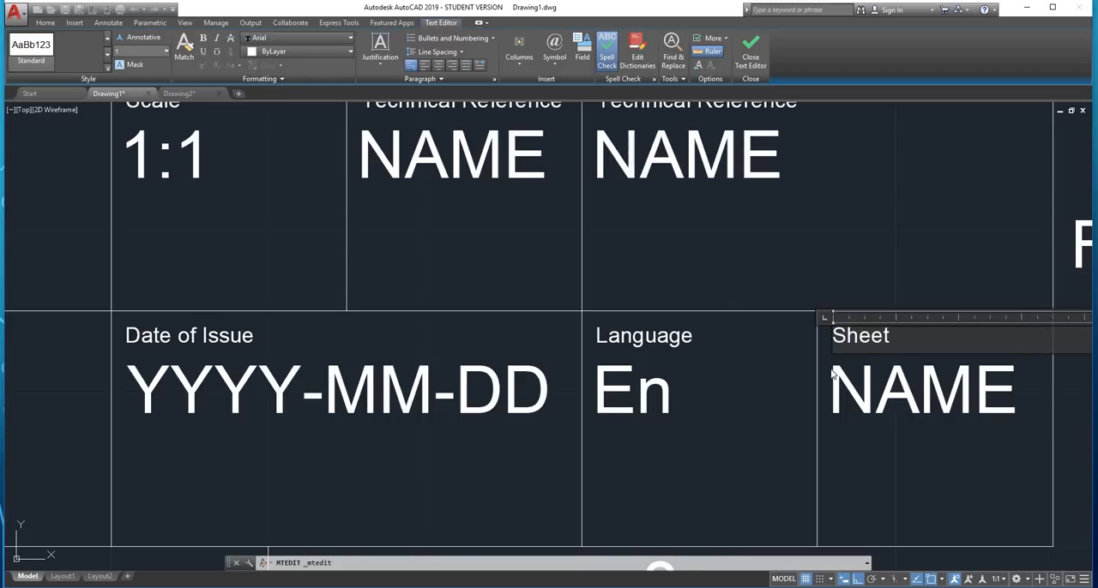
pyautogui.click(927, 459)
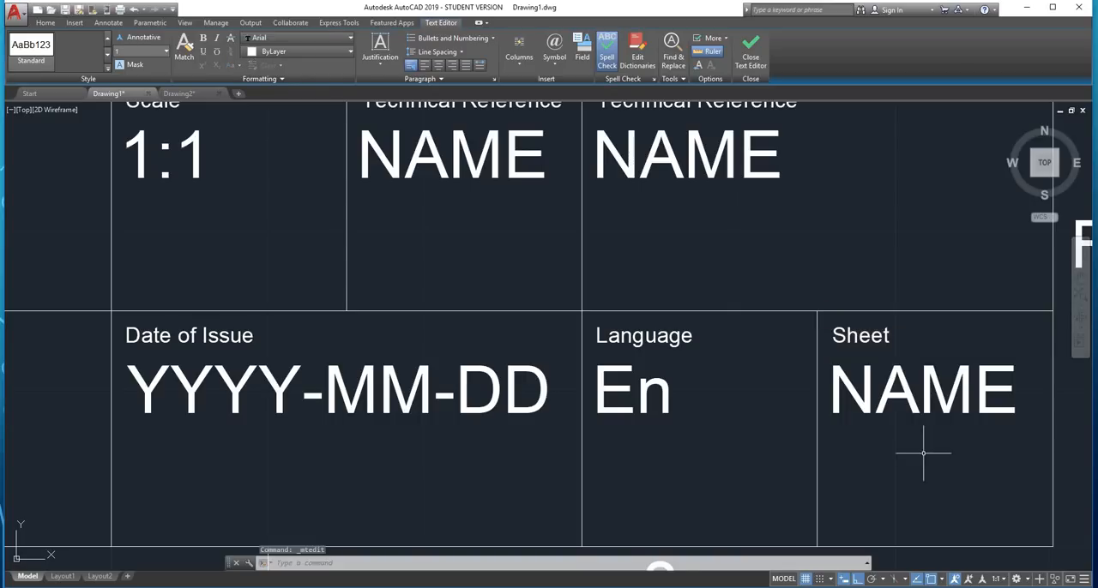
# Replace the large placeholder text under the "Sheet" heading with "1 of 1"
pyautogui.doubleClick(920, 401)
pyautogui.moveTo(1017, 399); pyautogui.dragTo(850, 401)
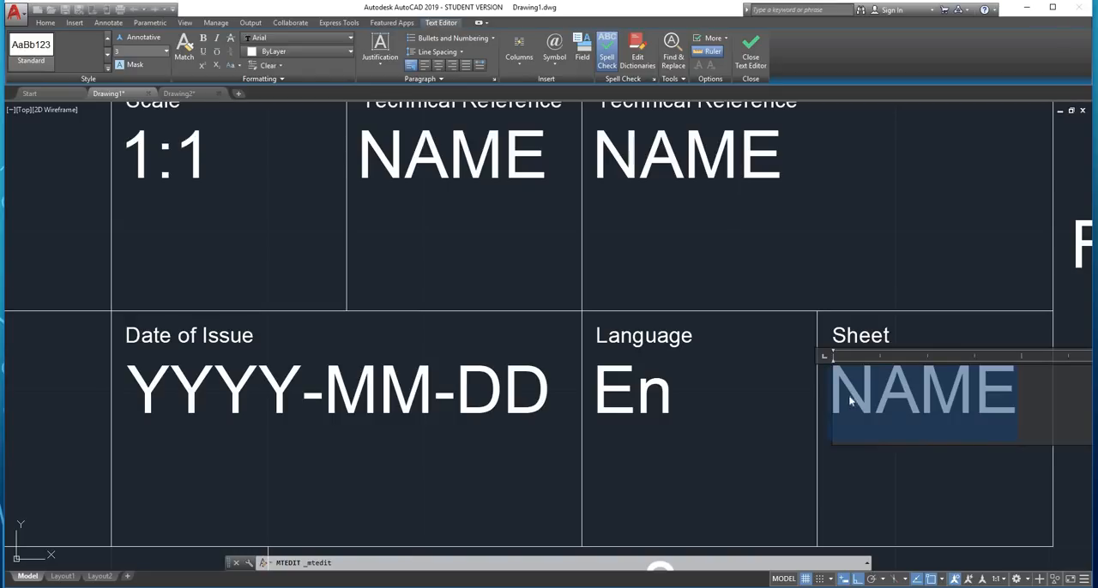
pyautogui.write('1 of 1')
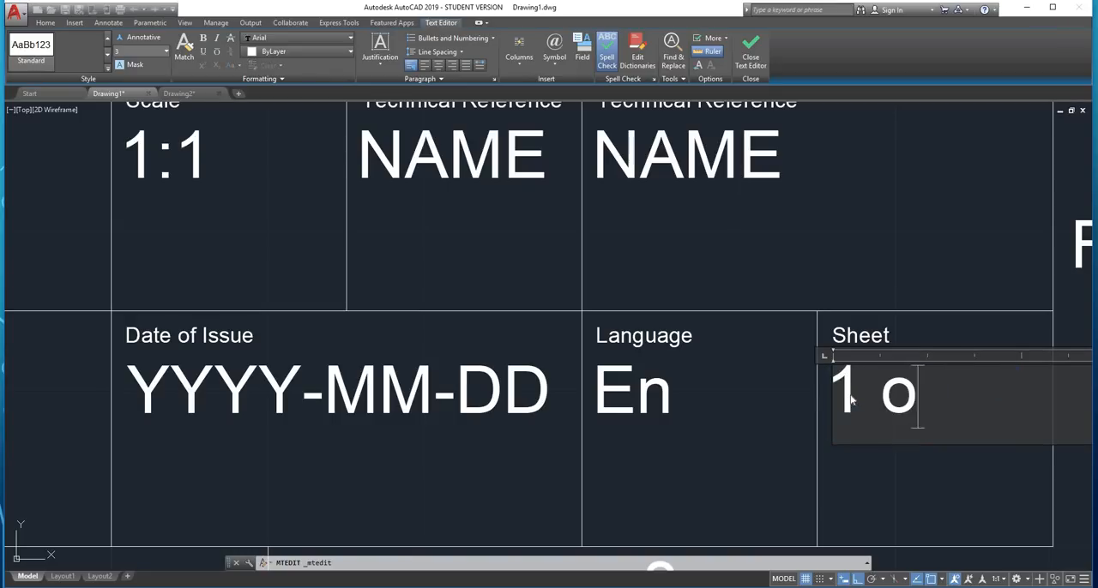
pyautogui.click(888, 477)
# Delete the "NAME" text and its "Technical Reference" heading from the upper cell just right of the Scale cell
pyautogui.scroll(-2, 850, 431)
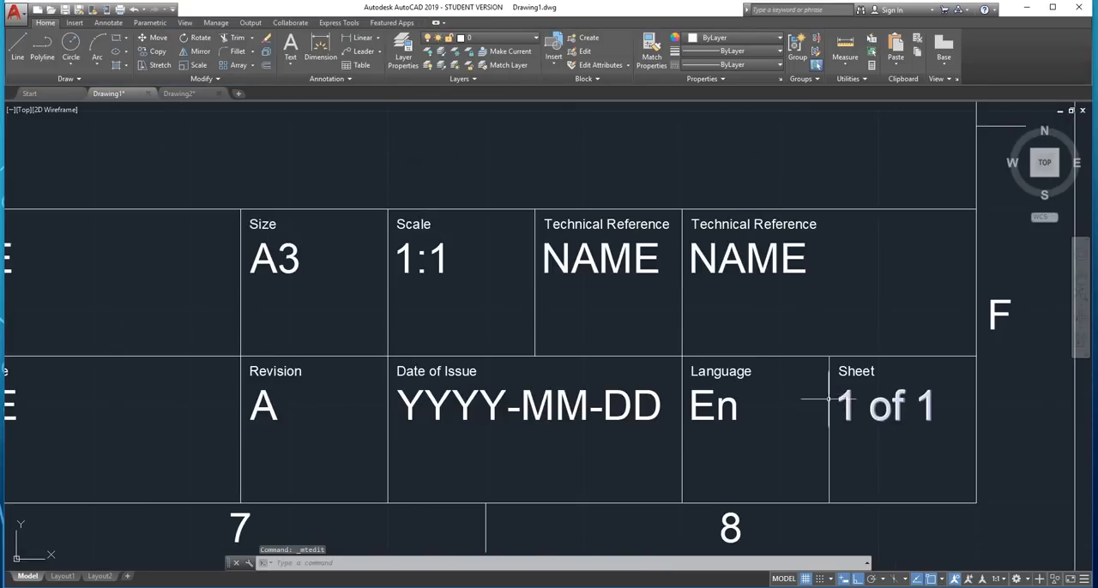
pyautogui.doubleClick(635, 259)
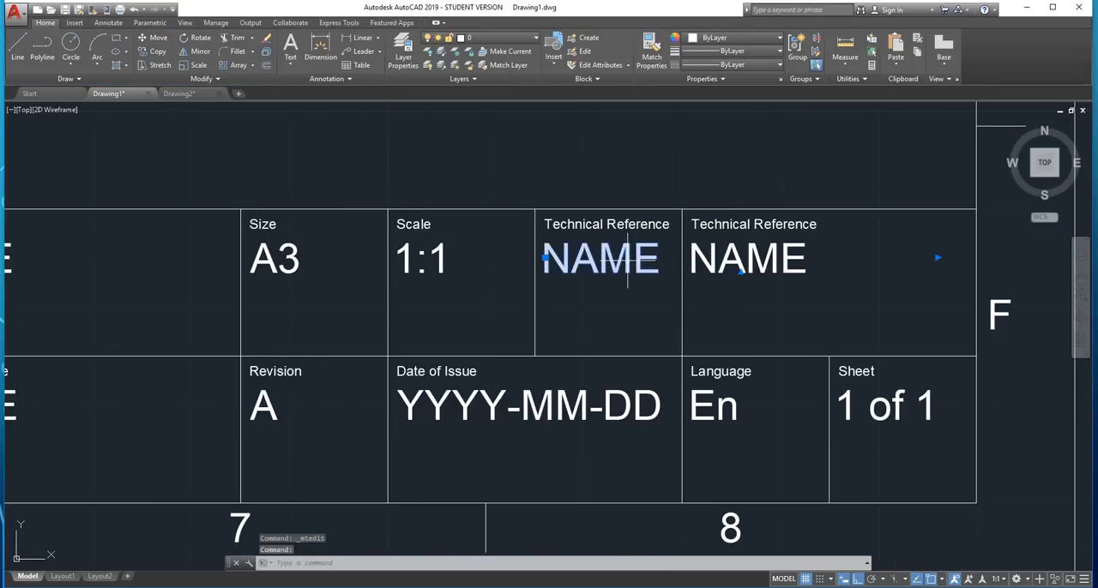
pyautogui.press('Delete')
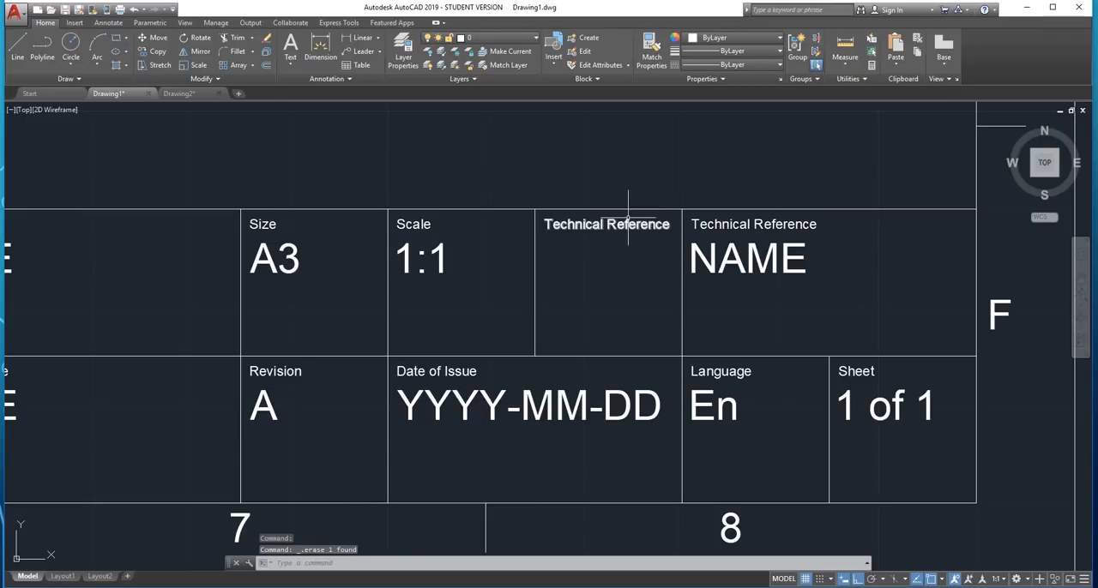
pyautogui.click(628, 219)
pyautogui.press('Delete')
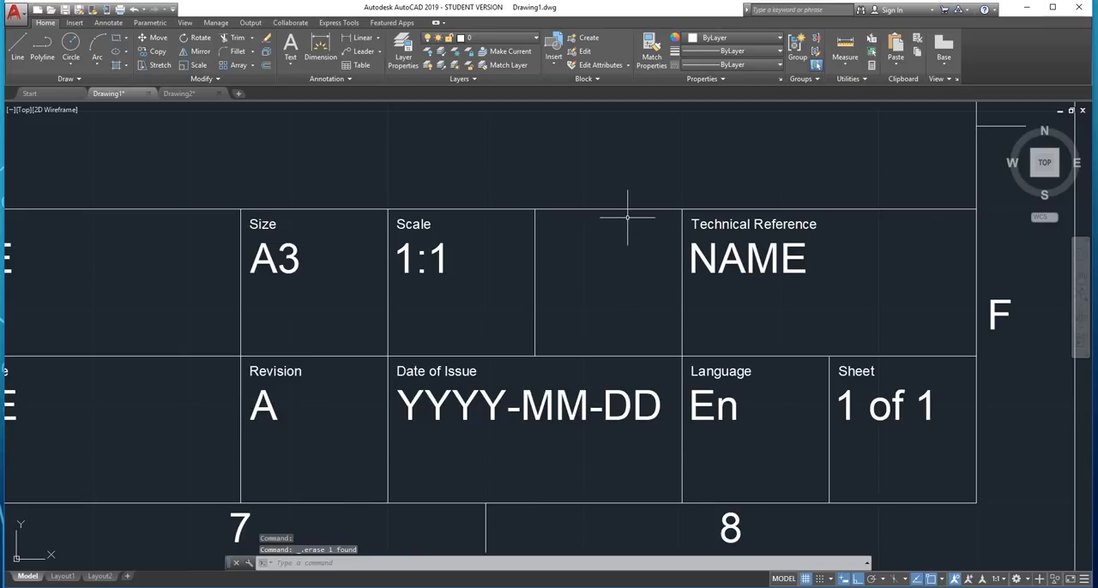
# Draw a vertical line 1 unit long in the empty cell between the Scale and Technical Reference cells
pyautogui.scroll(4, 608, 241)
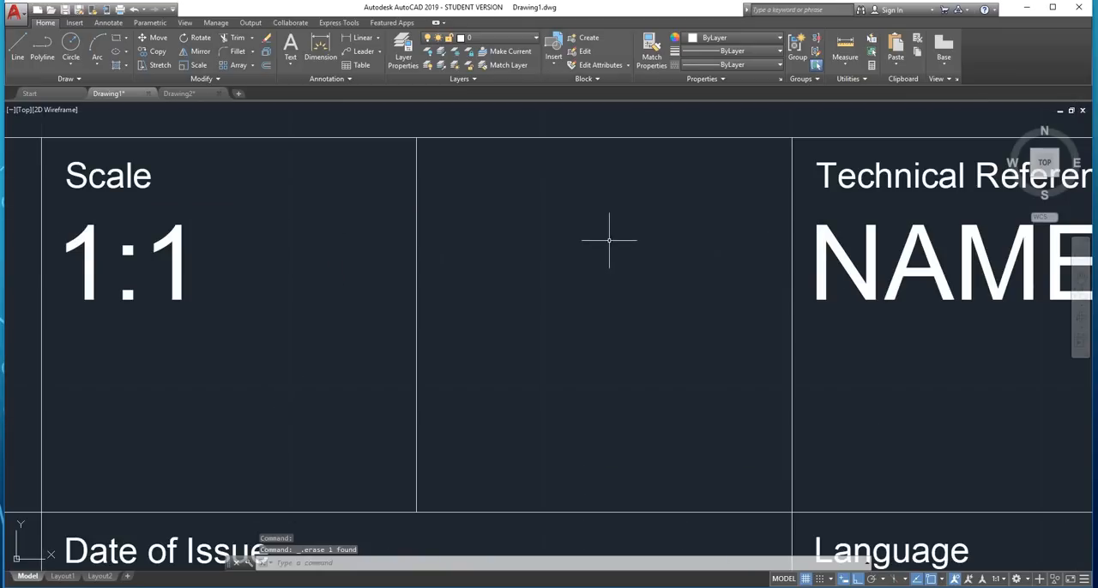
pyautogui.scroll(-2, 727, 215)
pyautogui.moveTo(726, 214)
pyautogui.mouseDown(button='middle')
pyautogui.moveTo(637, 248)
pyautogui.moveTo(561, 296)
pyautogui.mouseUp(button='middle')
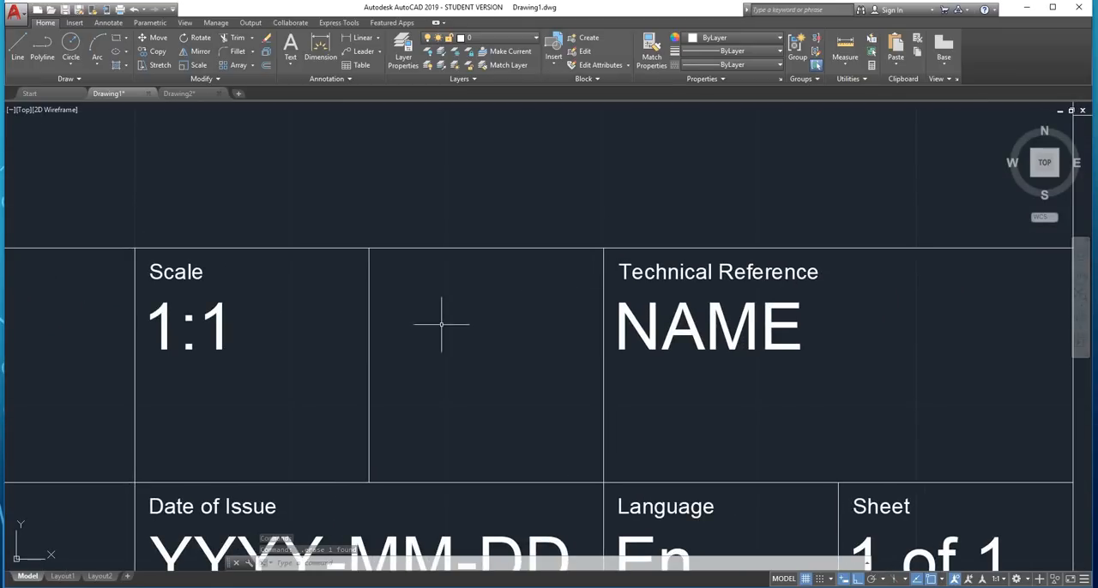
pyautogui.scroll(2, 441, 319)
pyautogui.scroll(-2, 505, 294)
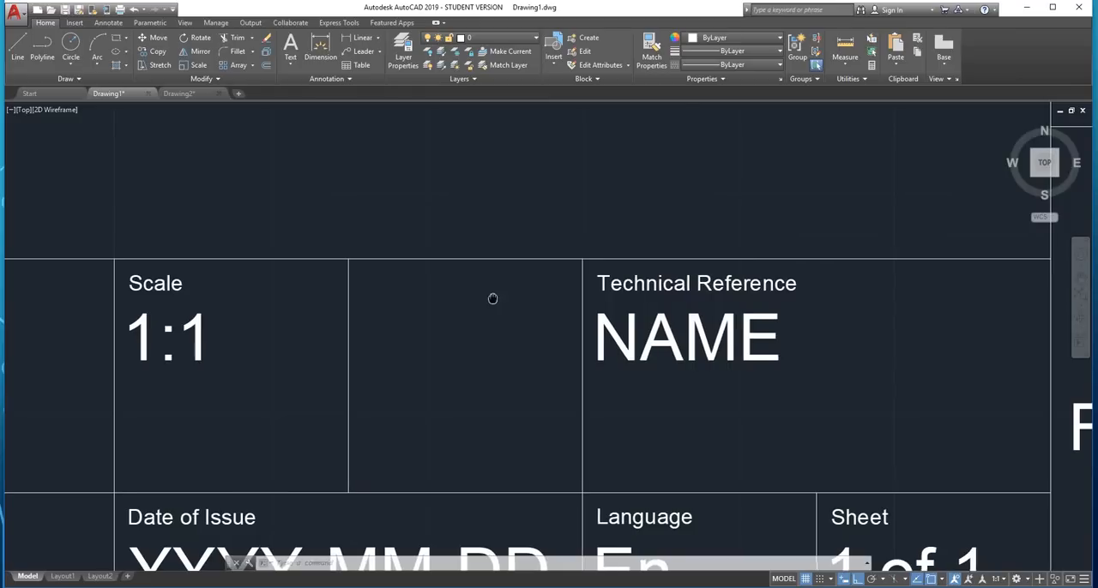
pyautogui.click(553, 60)
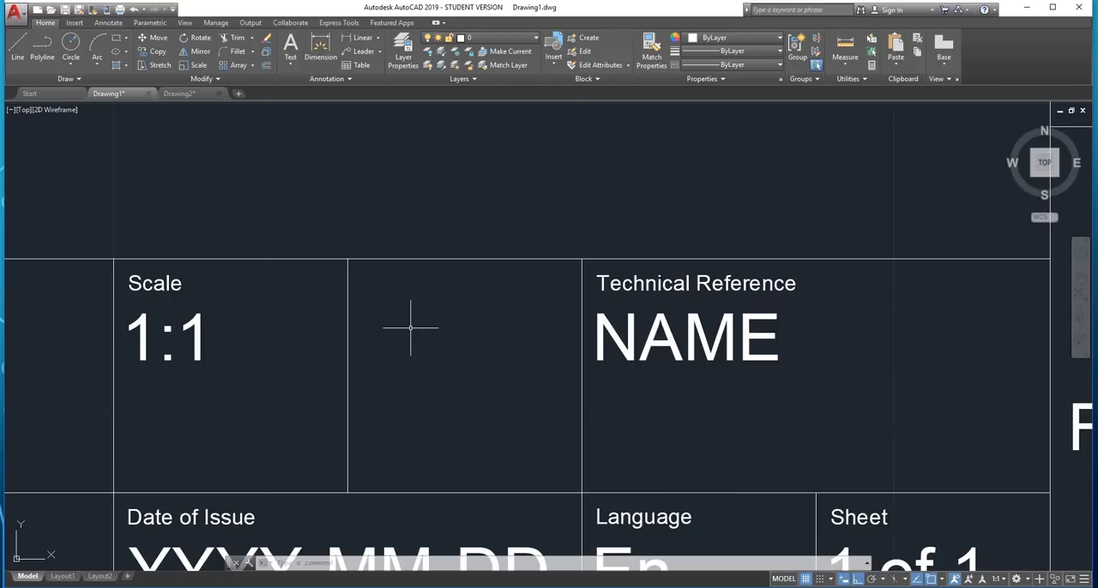
pyautogui.write('lin')
pyautogui.press('Return')
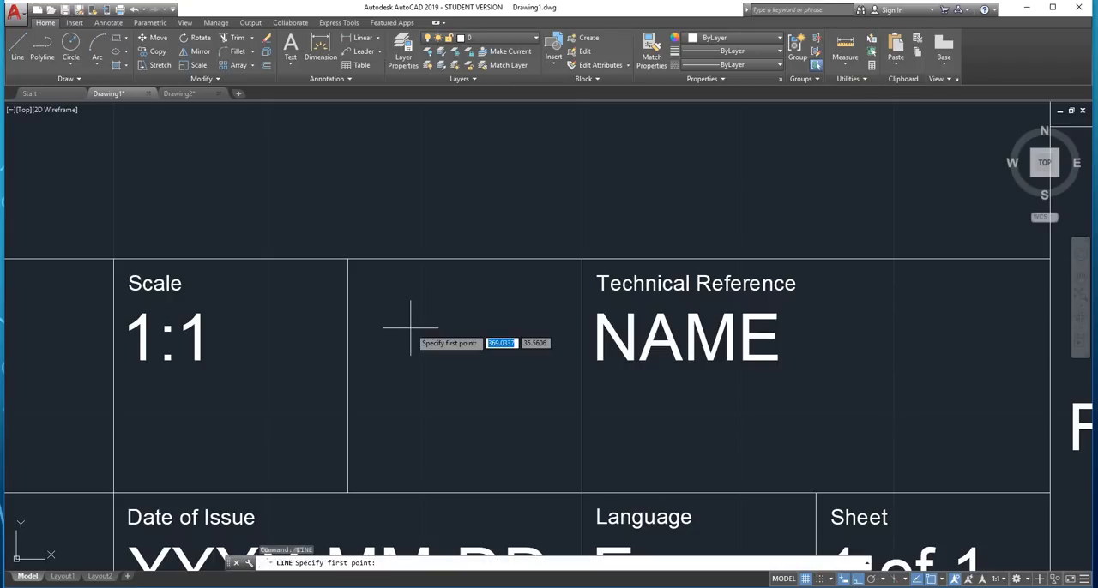
pyautogui.click(440, 312)
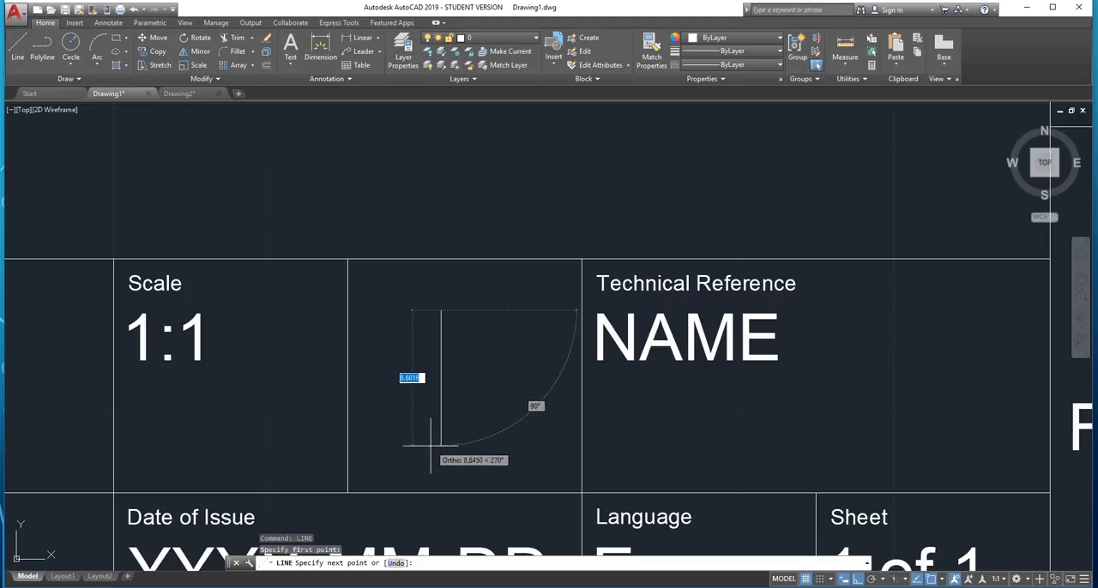
pyautogui.click(429, 375)
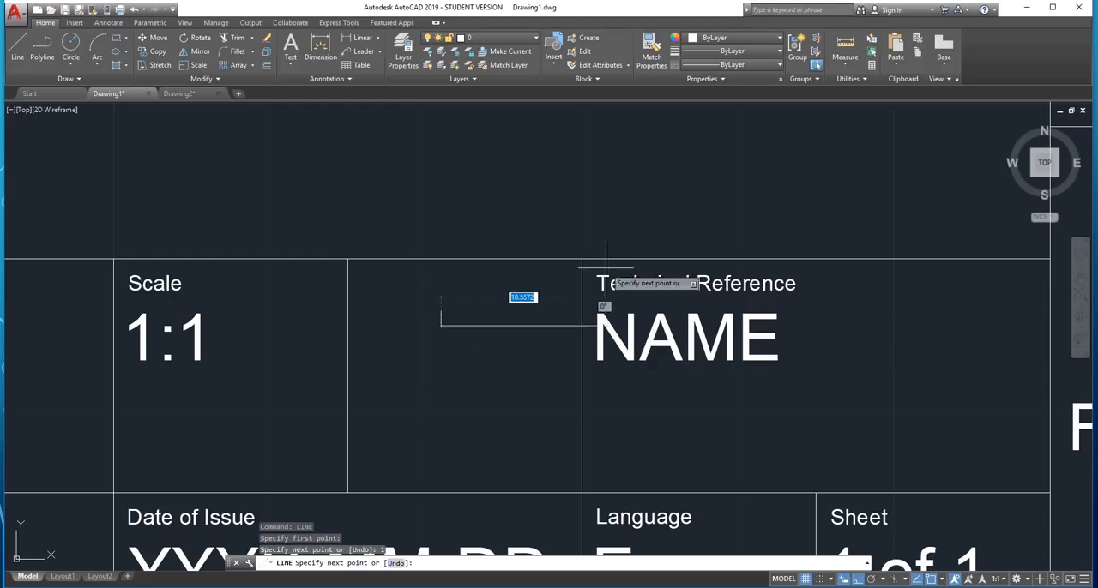
pyautogui.press('Escape')
# Offset the short vertical line by 1 unit to its left
pyautogui.scroll(5, 439, 321)
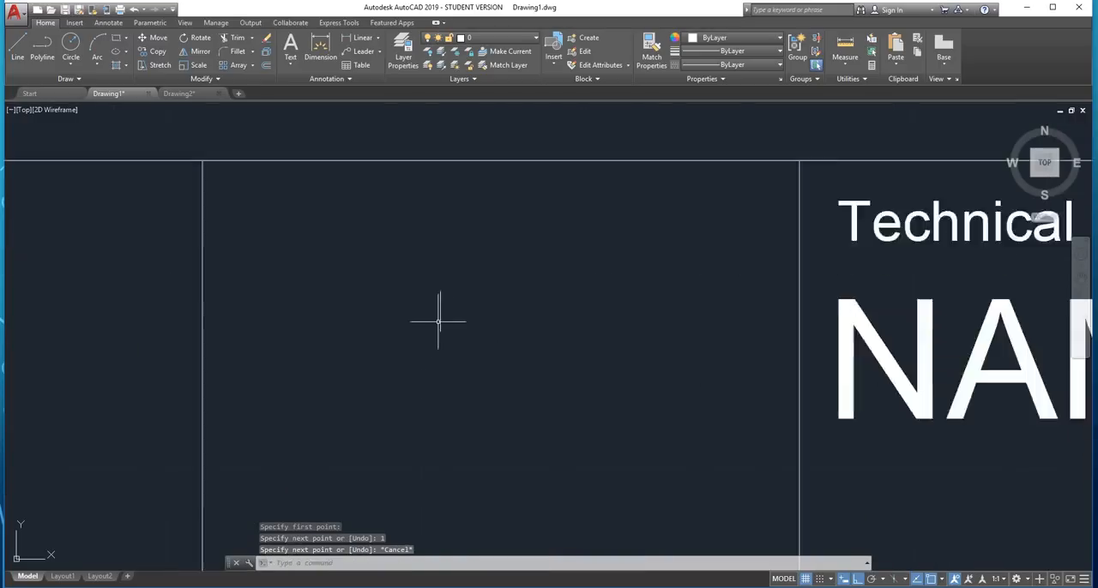
pyautogui.click(501, 246)
pyautogui.click(418, 311)
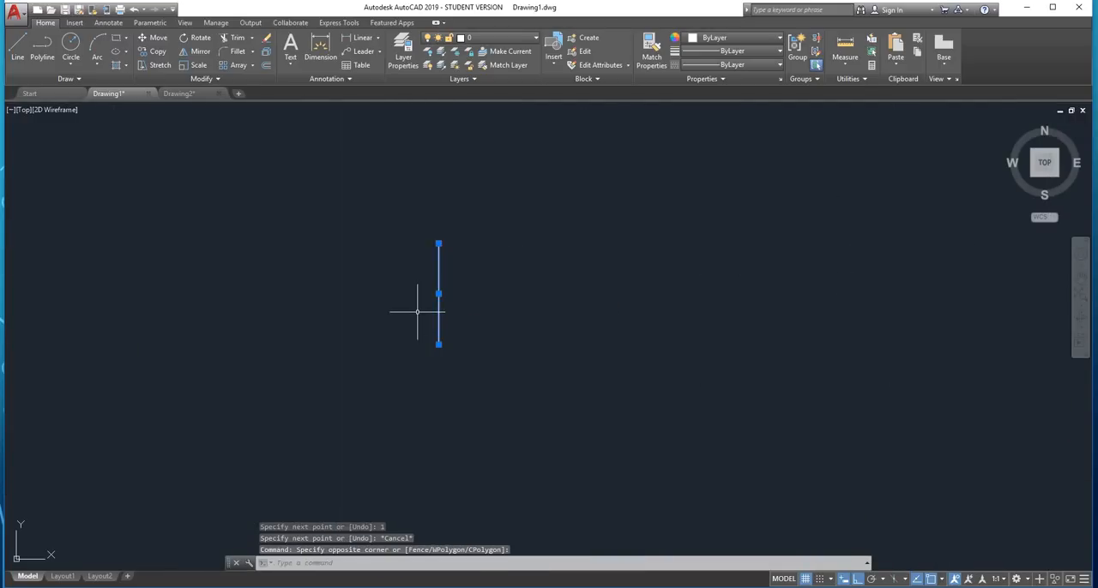
pyautogui.write('cff')
pyautogui.press('Return')
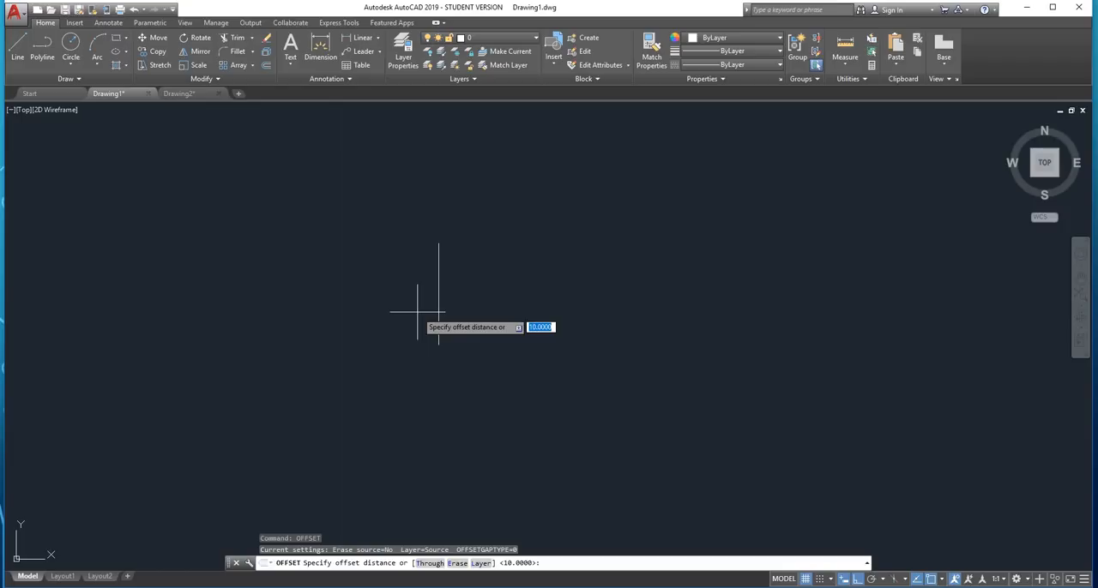
pyautogui.write('1')
pyautogui.press('Return')
pyautogui.click(403, 308)
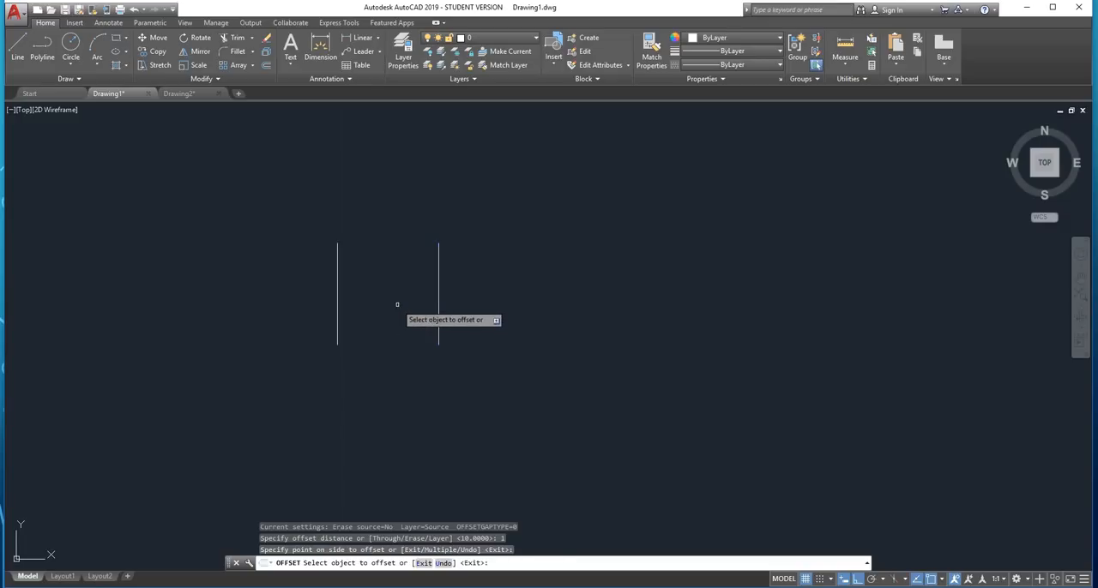
pyautogui.press('Escape')
# With Ortho off, draw a line from the right vertical line's upper end, sloping down-left at 165° past the left vertical line
pyautogui.write('l')
pyautogui.press('Return')
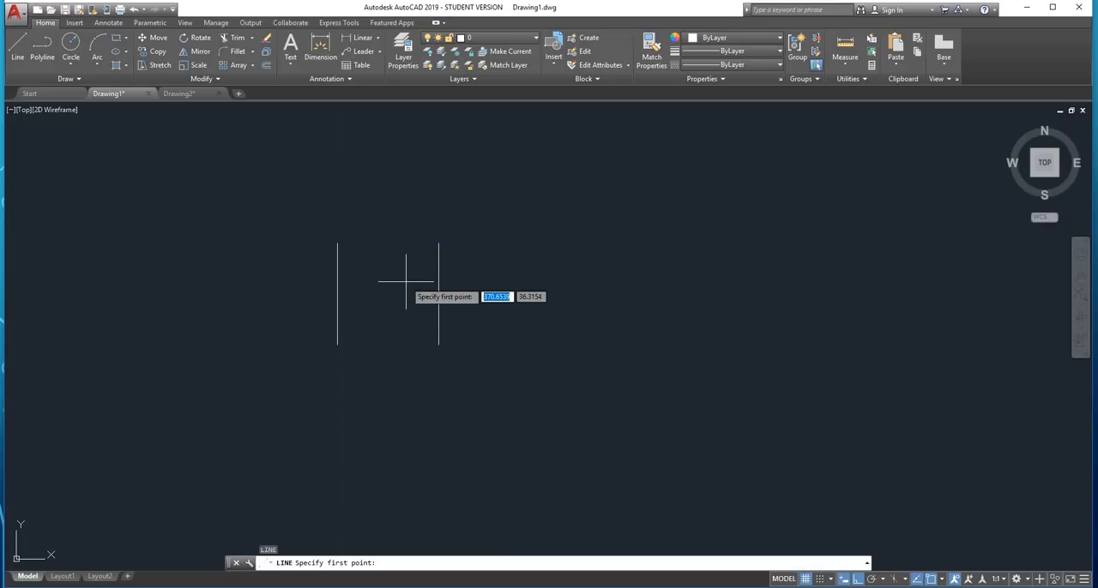
pyautogui.click(438, 244)
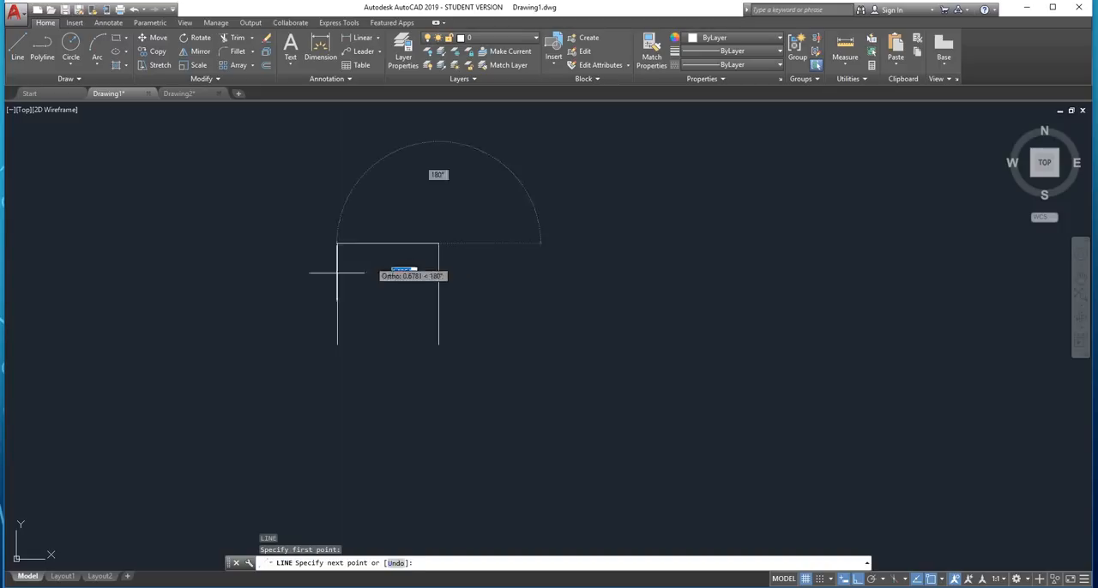
pyautogui.click(858, 580)
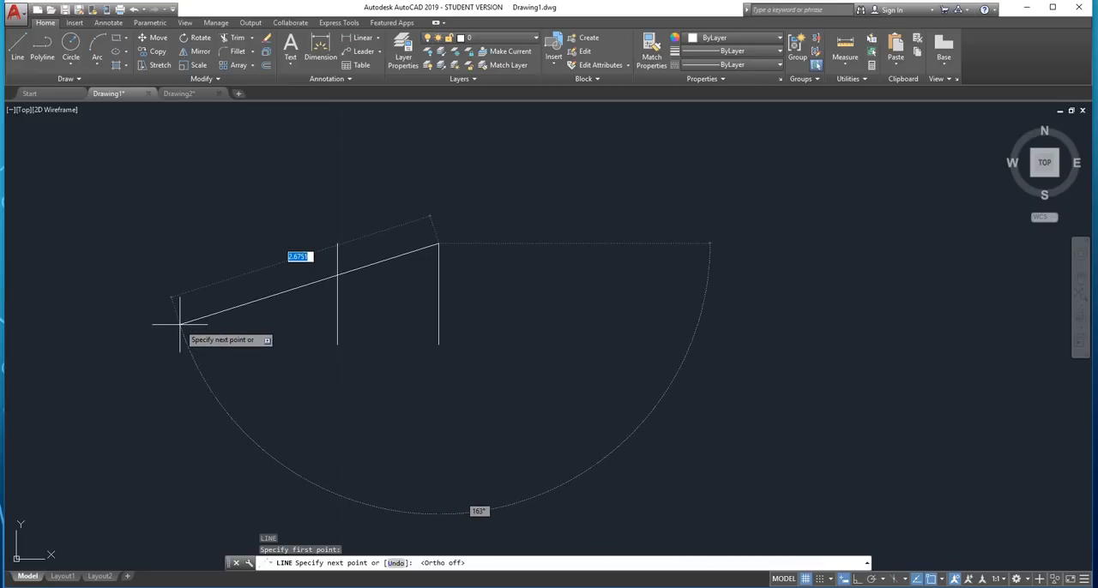
pyautogui.press('Tab')
pyautogui.write('1')
pyautogui.press('Return')
pyautogui.click(179, 323)
pyautogui.press('Escape')
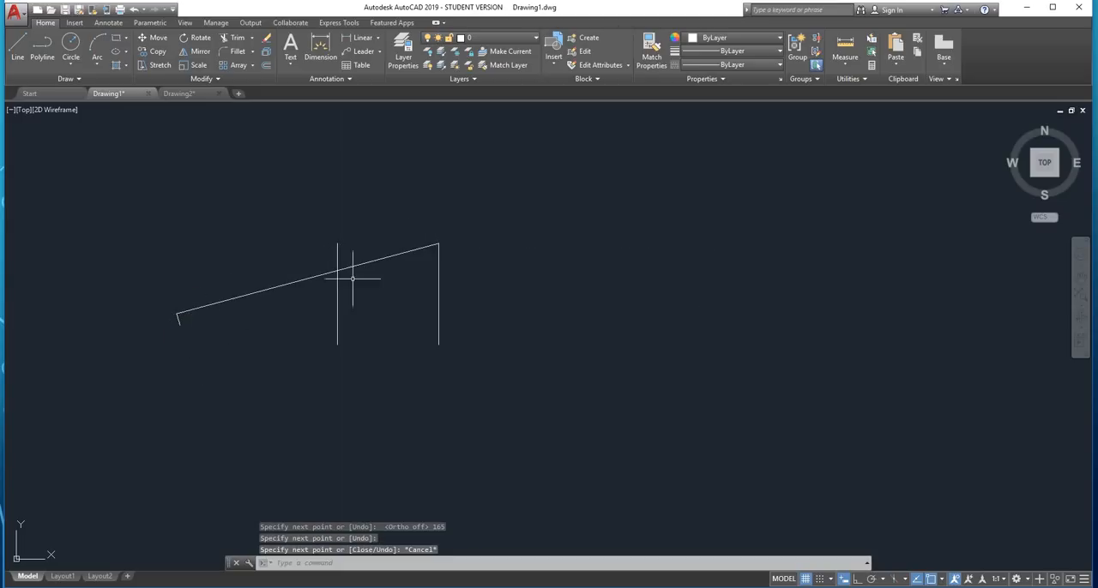
pyautogui.write('mir')
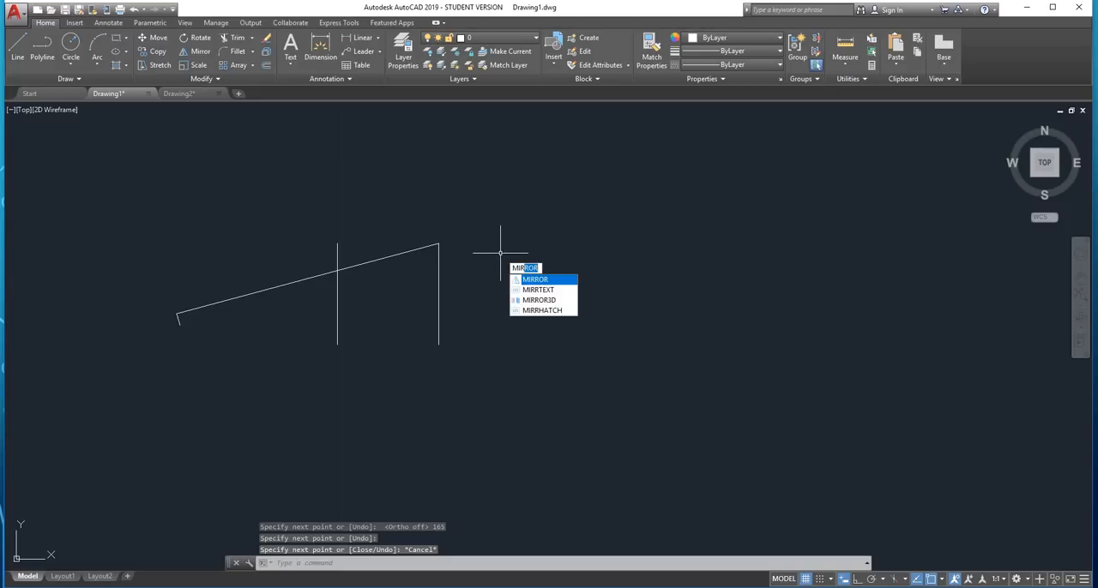
pyautogui.press('Return')
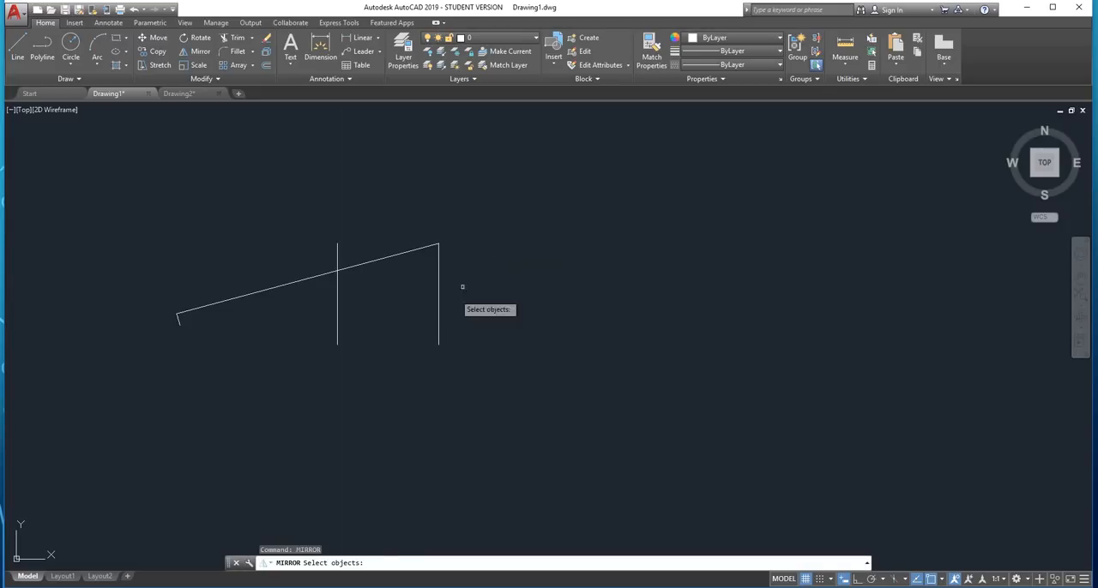
pyautogui.click(388, 258)
pyautogui.press('Return')
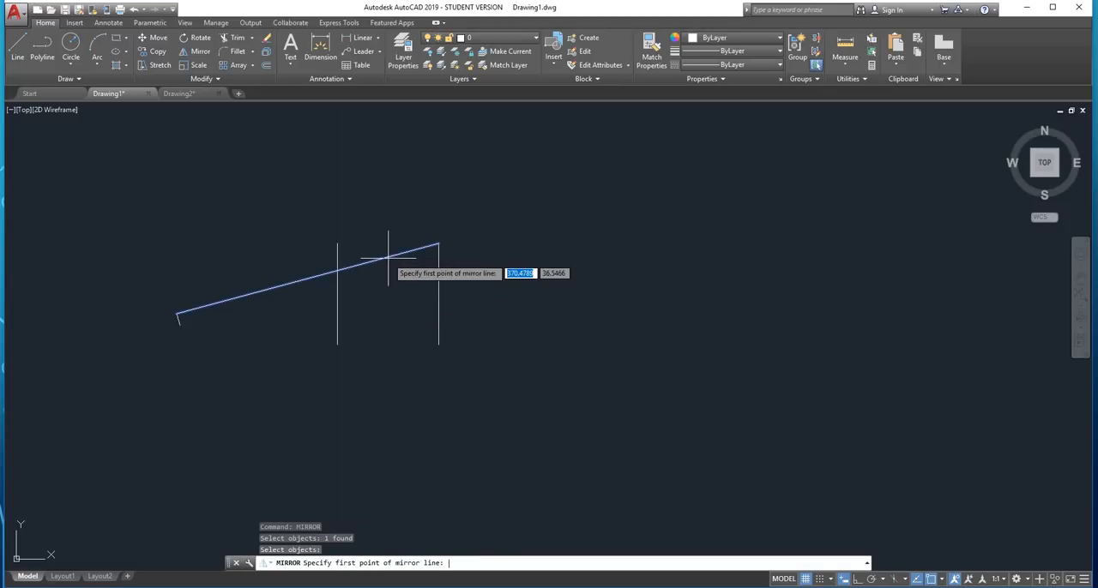
pyautogui.click(440, 293)
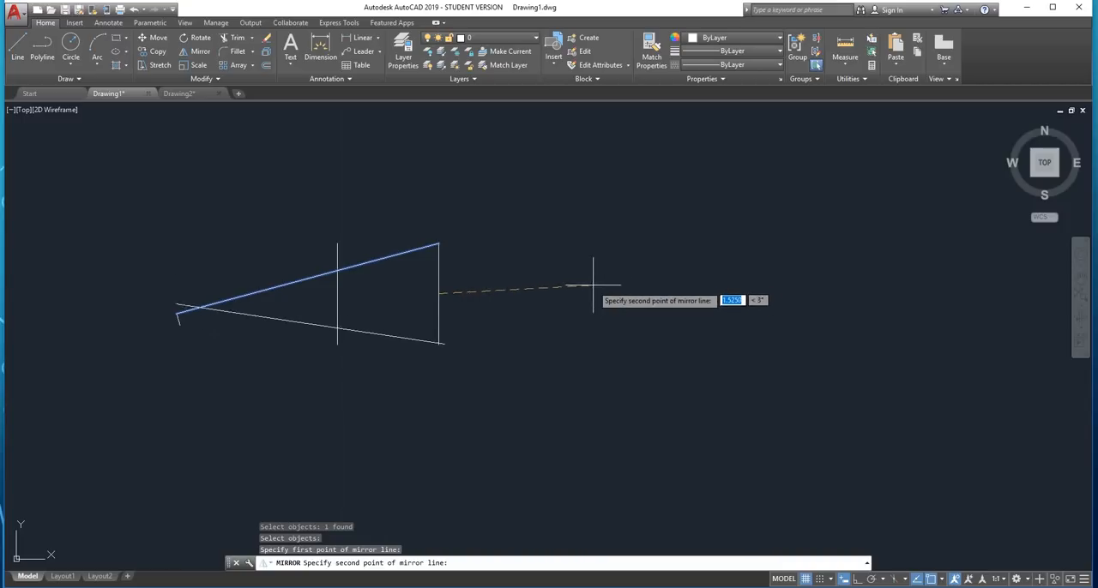
pyautogui.click(857, 579)
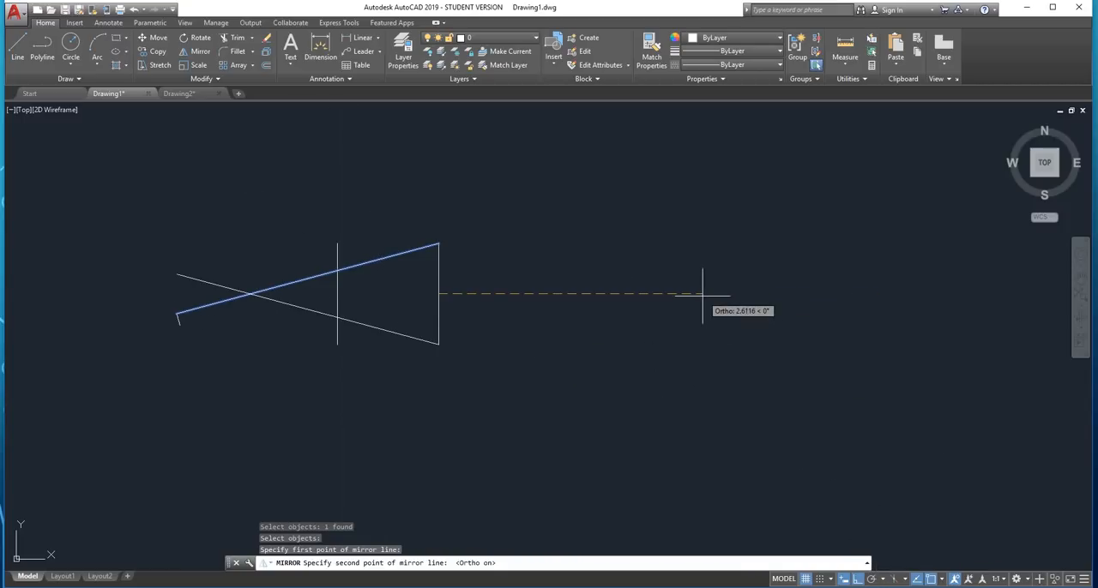
pyautogui.click(518, 303)
pyautogui.press('Escape')
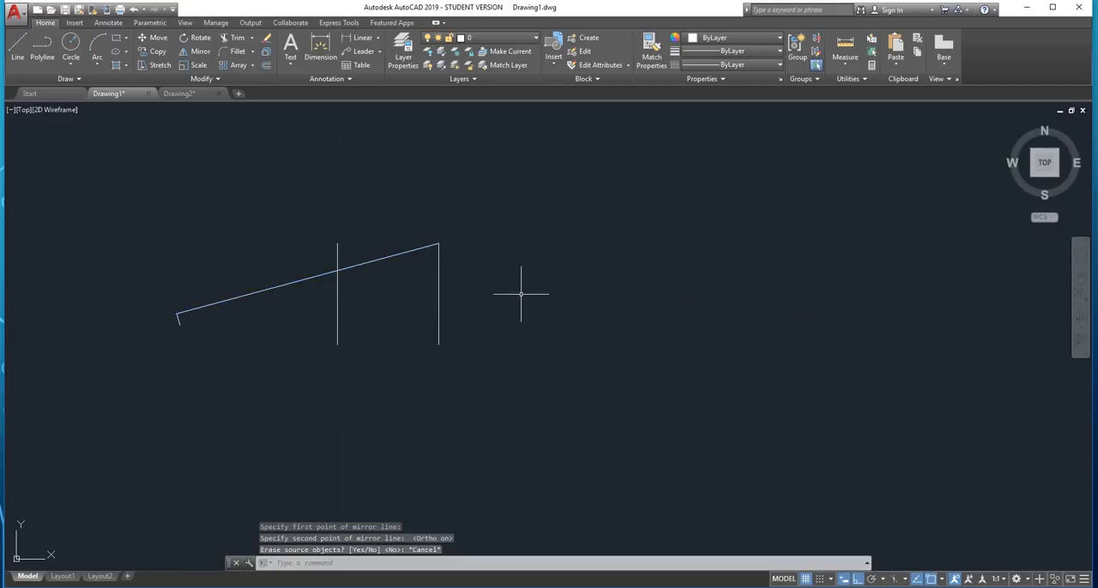
# Mirror the slanted line about a horizontal axis through the right vertical line's midpoint, keeping the source line
pyautogui.press('Return')
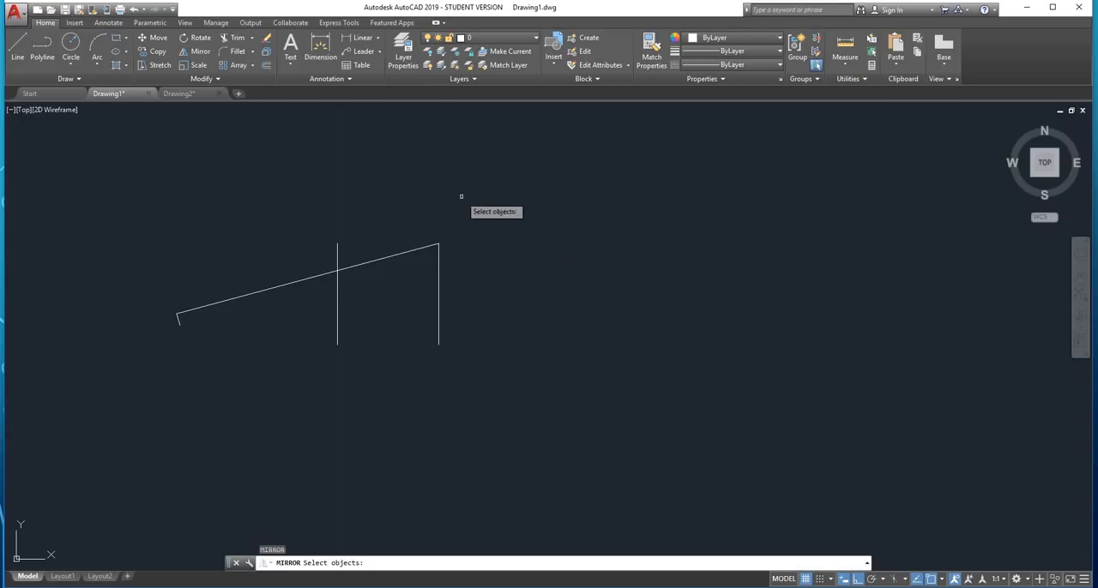
pyautogui.click(386, 228)
pyautogui.click(370, 293)
pyautogui.press('Return')
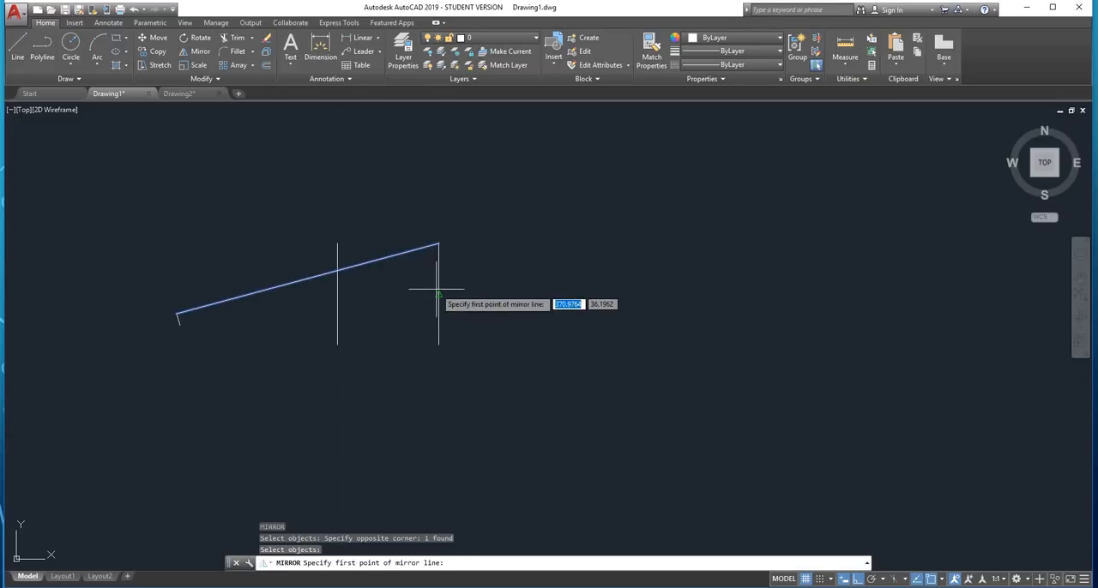
pyautogui.click(438, 294)
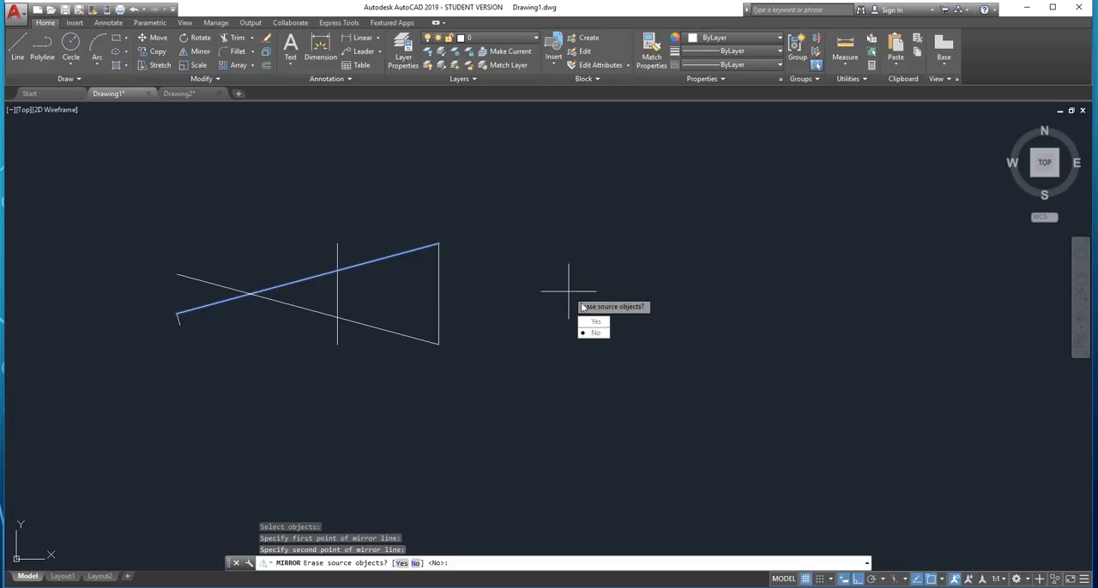
pyautogui.write('N')
pyautogui.press('Return')
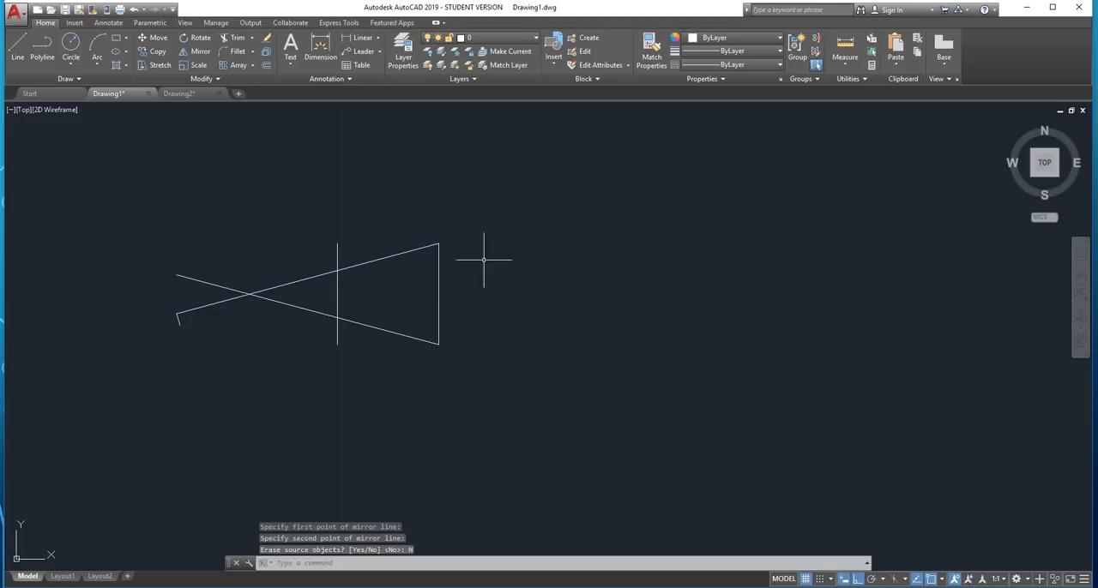
# Trim the left vertical line's overhanging ends and the slanted lines beyond it to form a closed trapezoid
pyautogui.write('tr')
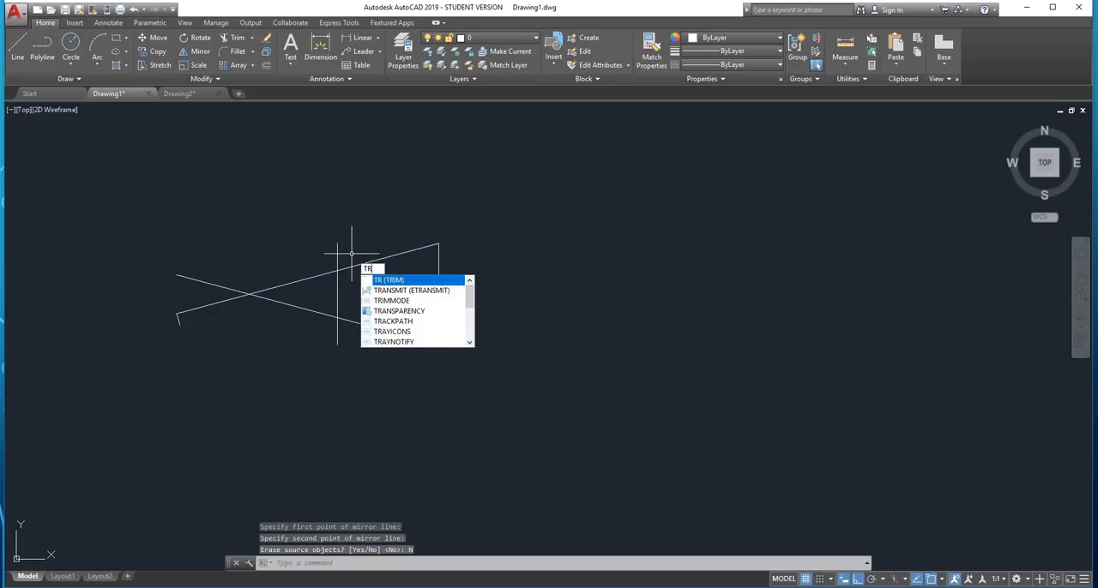
pyautogui.press('Return')
pyautogui.press('Return')
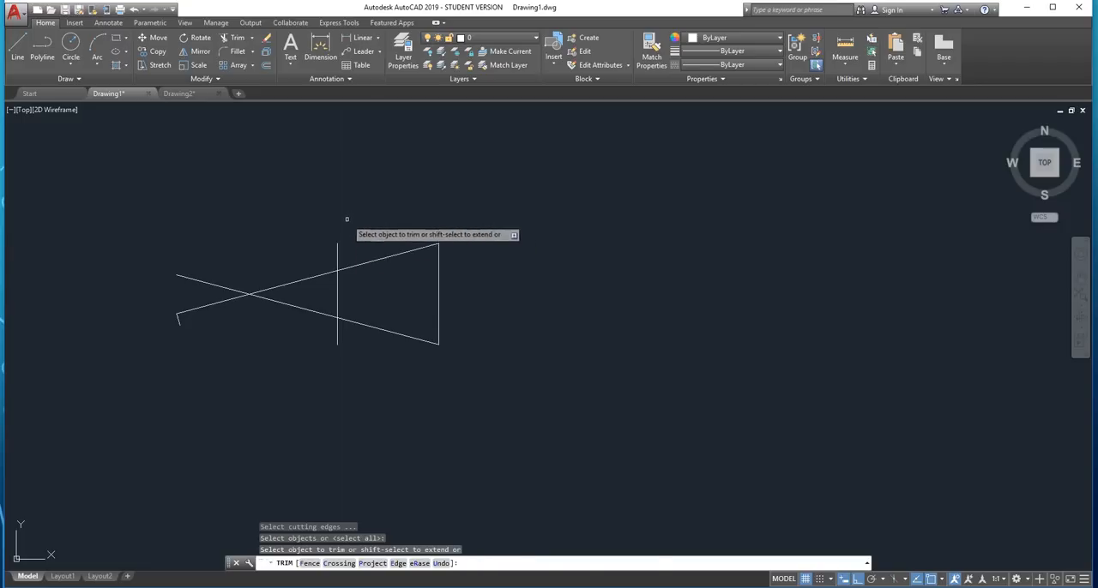
pyautogui.click(343, 216)
pyautogui.click(296, 249)
pyautogui.click(319, 223)
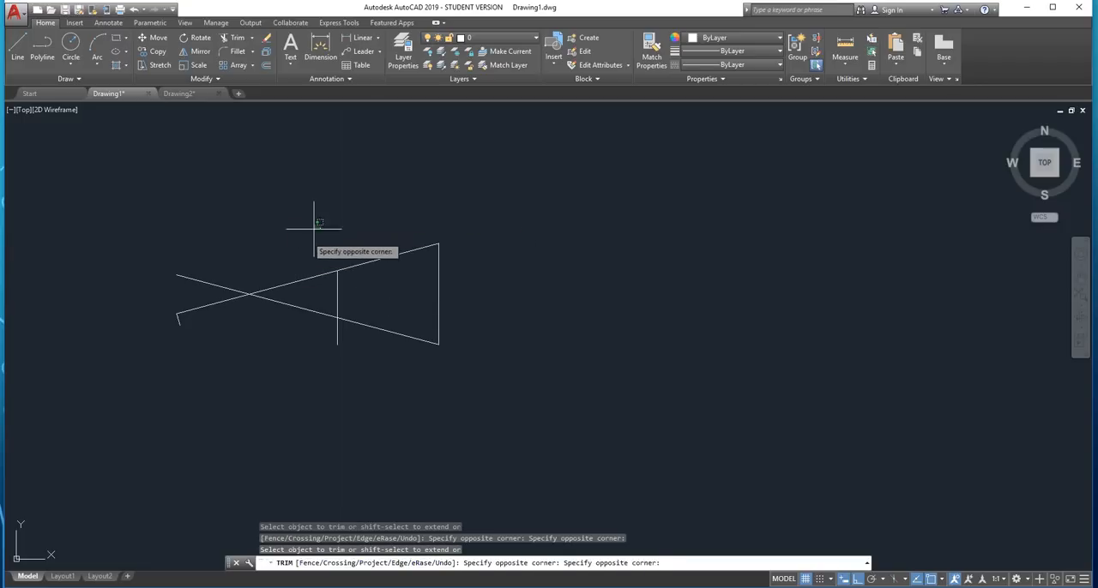
pyautogui.click(184, 386)
pyautogui.click(347, 333)
pyautogui.click(314, 358)
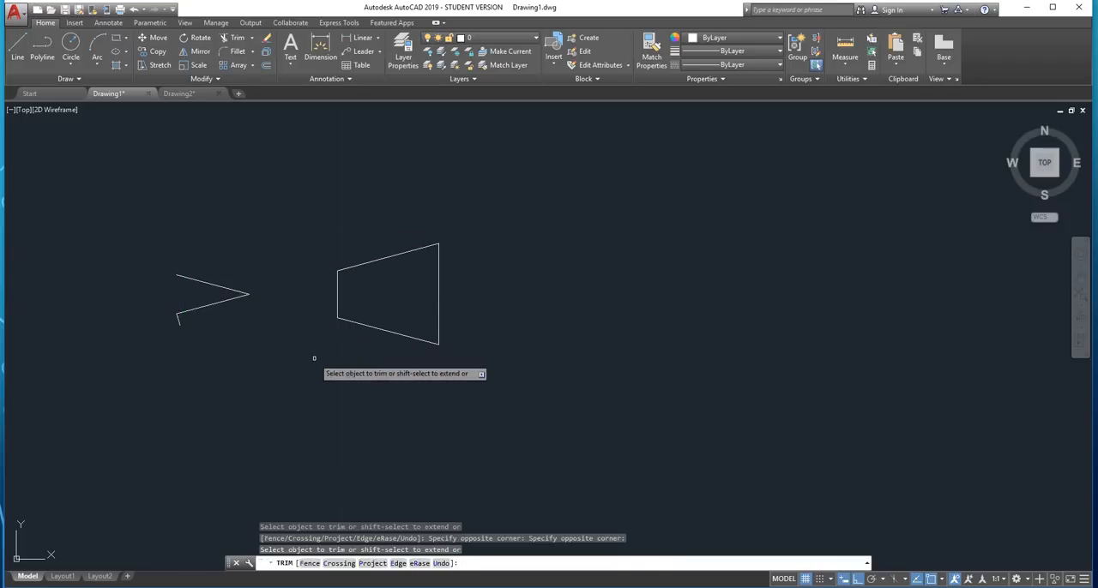
pyautogui.press('Escape')
# Delete the leftover line pieces to the left of the trapezoid
pyautogui.click(277, 222)
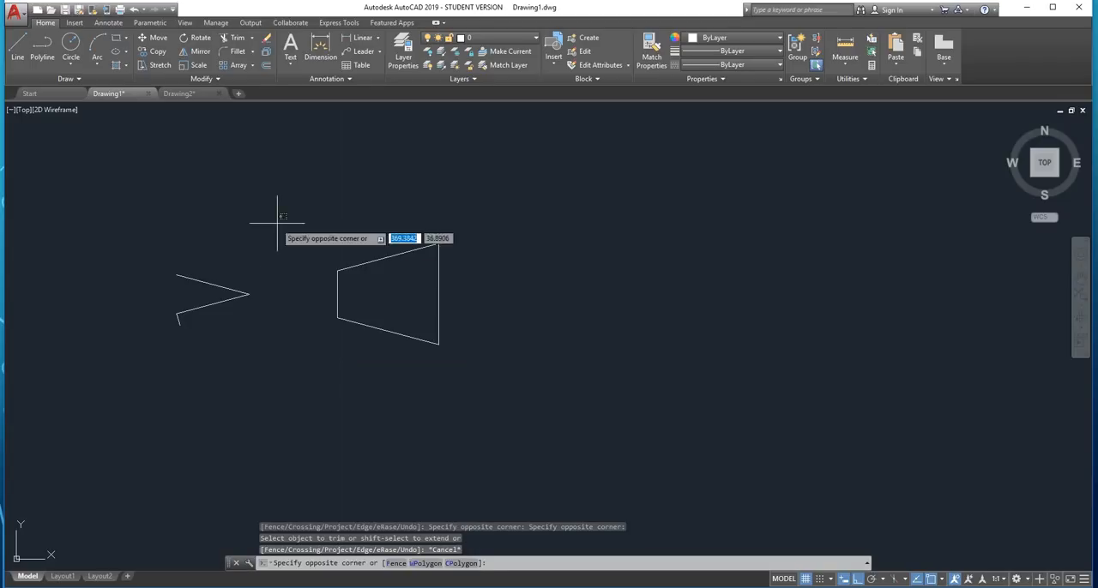
pyautogui.click(146, 340)
pyautogui.press('Delete')
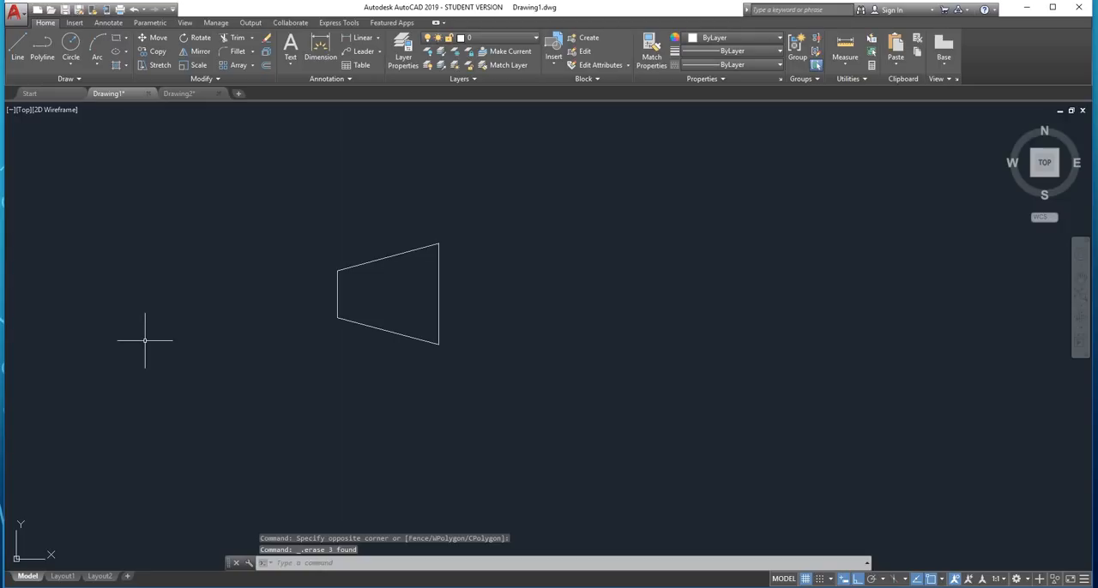
# Draw a circle centred on the midpoint of the trapezoid's short vertical side, with its radius reaching that side's end
pyautogui.press('Return')
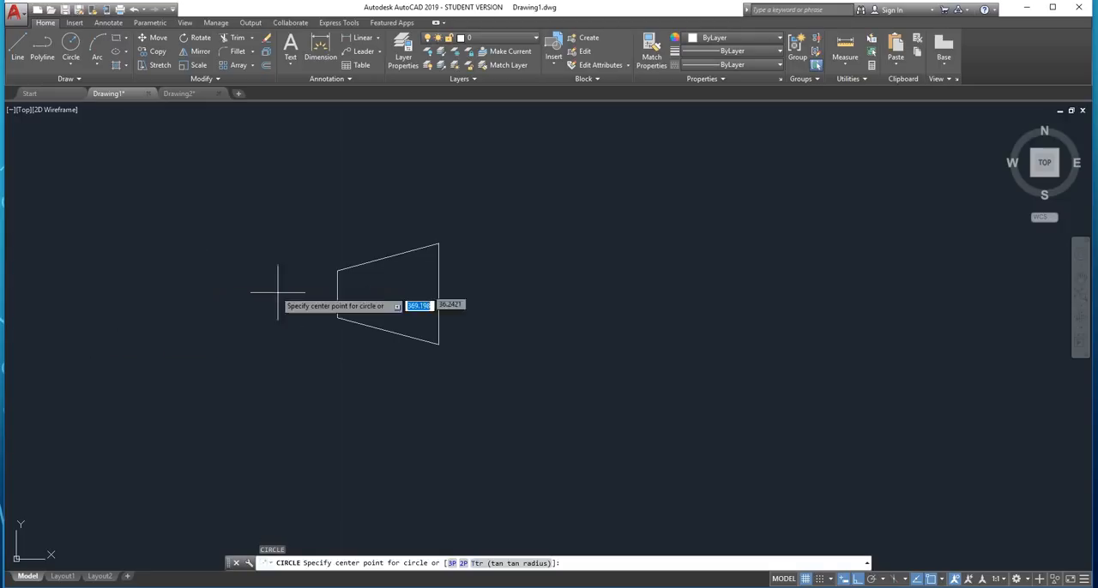
pyautogui.click(337, 294)
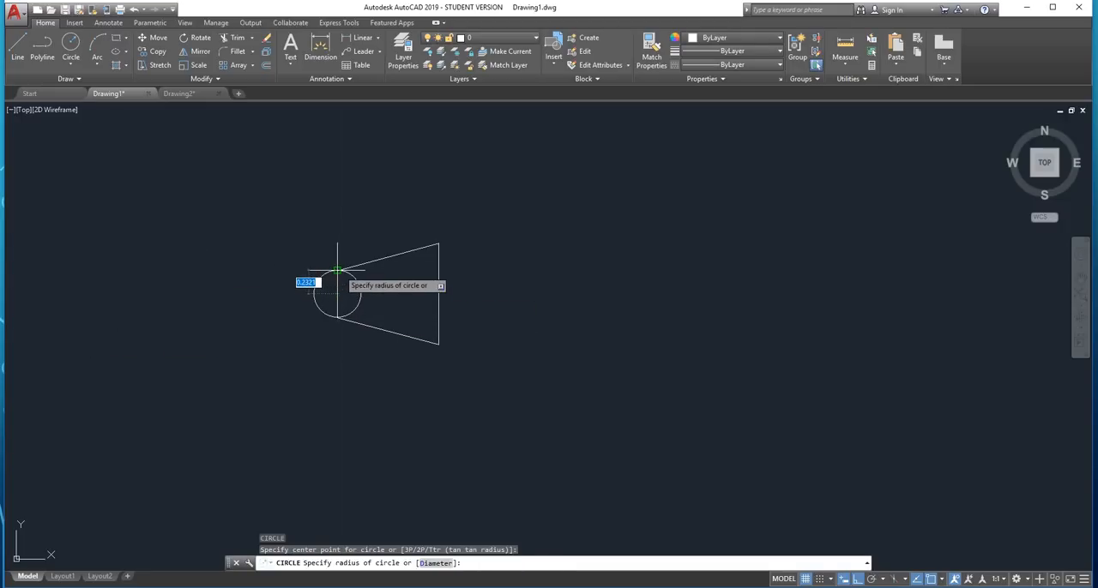
pyautogui.click(321, 277)
# Draw a larger circle concentric with the small one, its radius equal to half the trapezoid's long vertical side
pyautogui.press('Return')
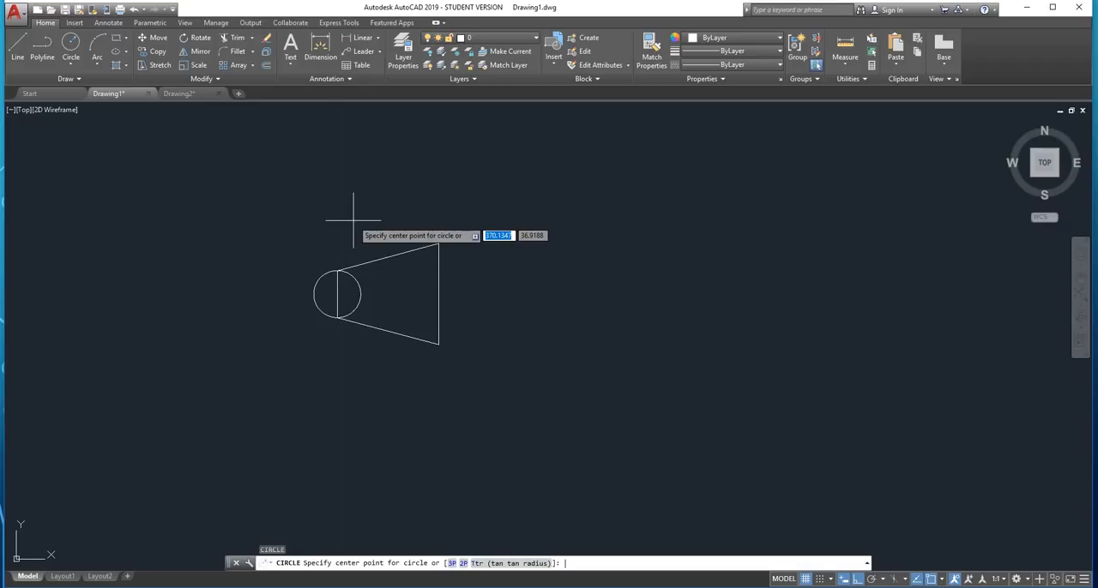
pyautogui.click(337, 294)
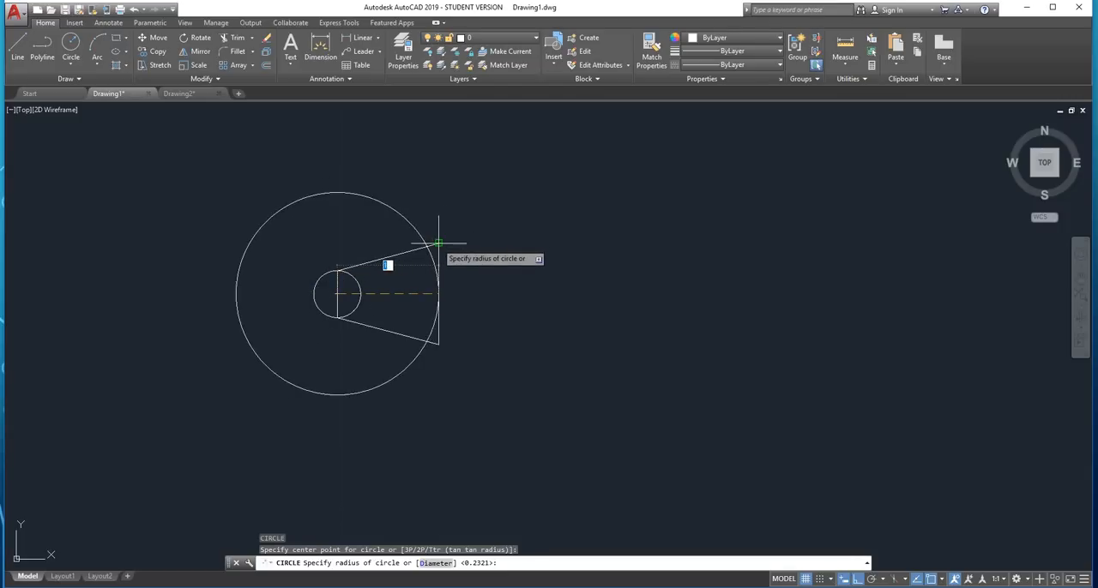
pyautogui.click(350, 238)
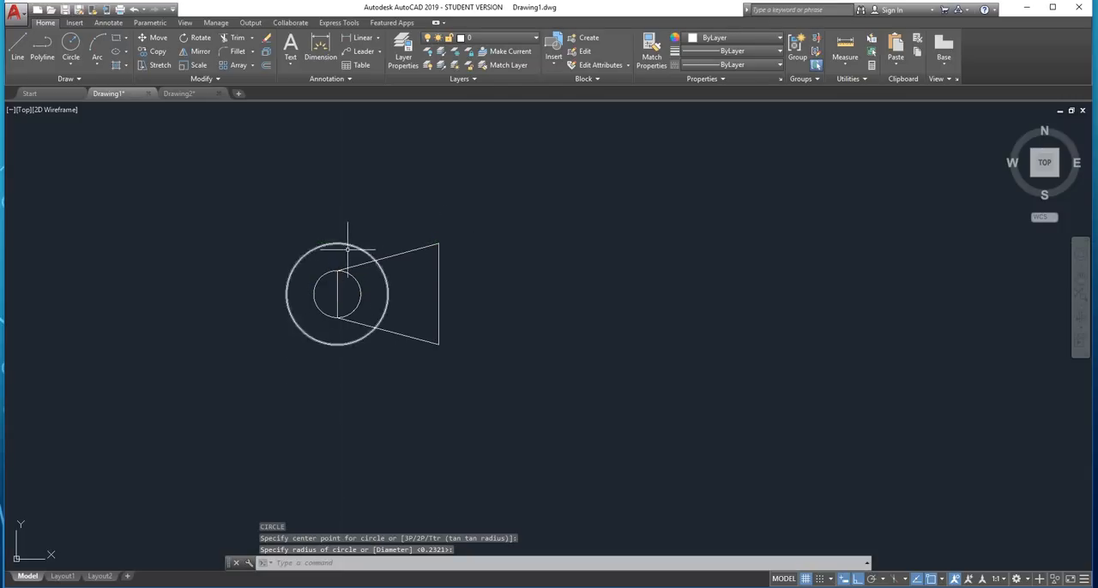
# Move both concentric circles horizontally to the left by about 1.2 units, clear of the trapezoid
pyautogui.click(320, 224)
pyautogui.click(272, 344)
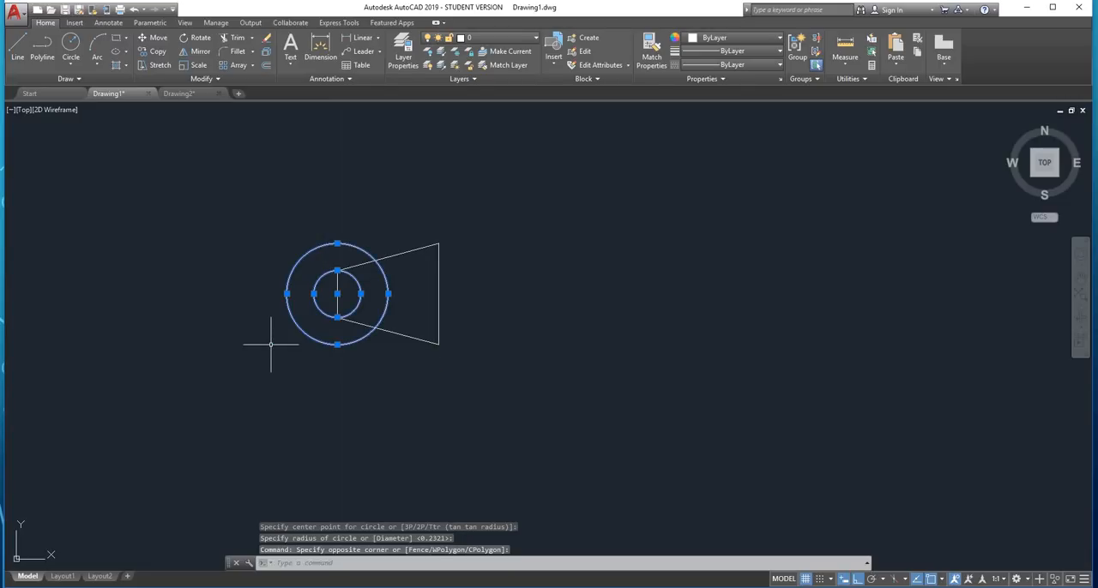
pyautogui.press('Return')
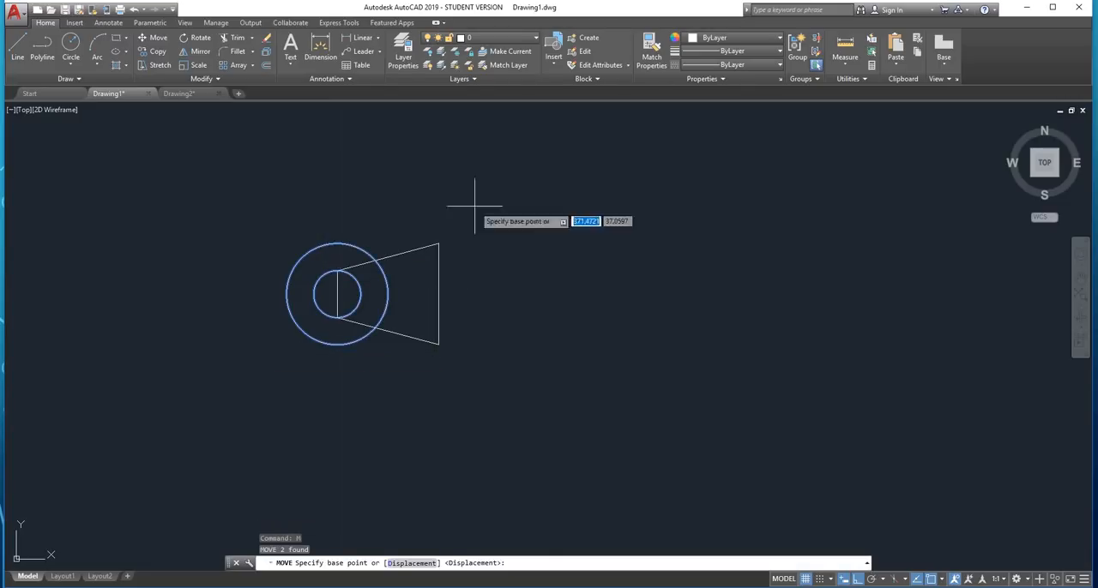
pyautogui.click(415, 208)
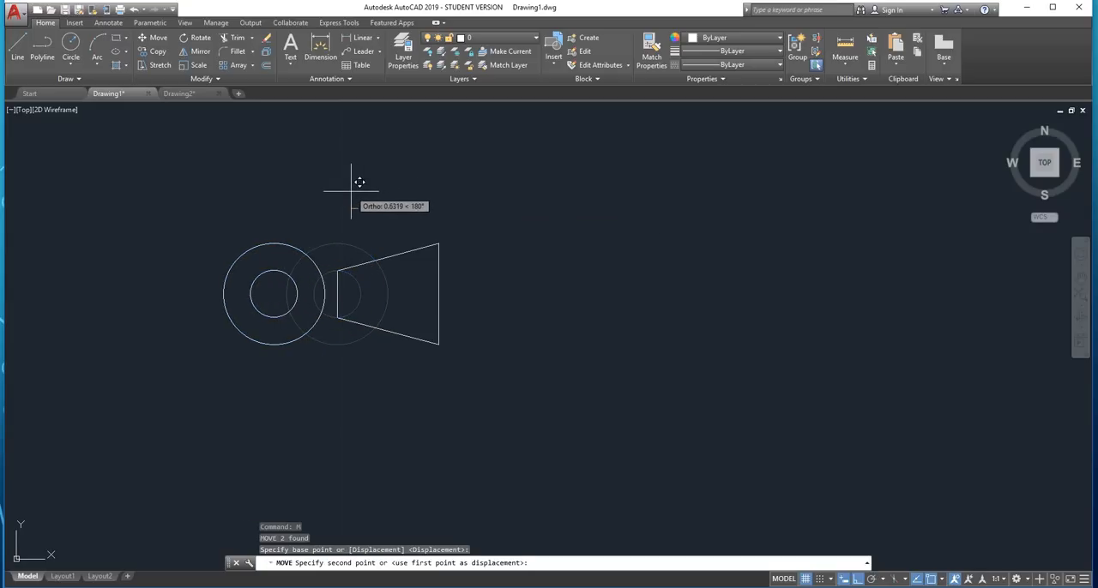
pyautogui.write('1.25')
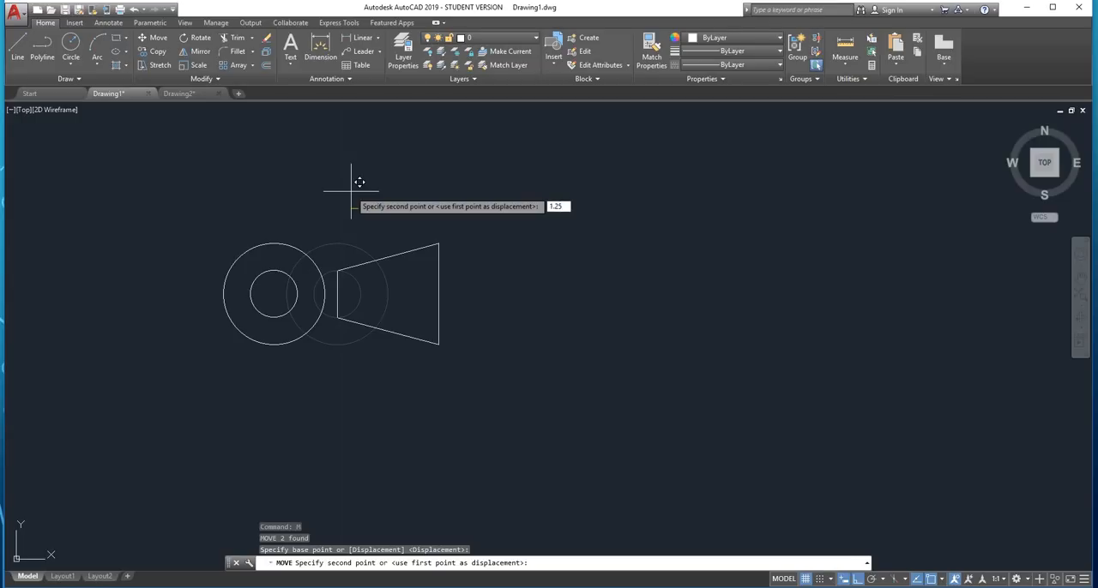
pyautogui.press('Return')
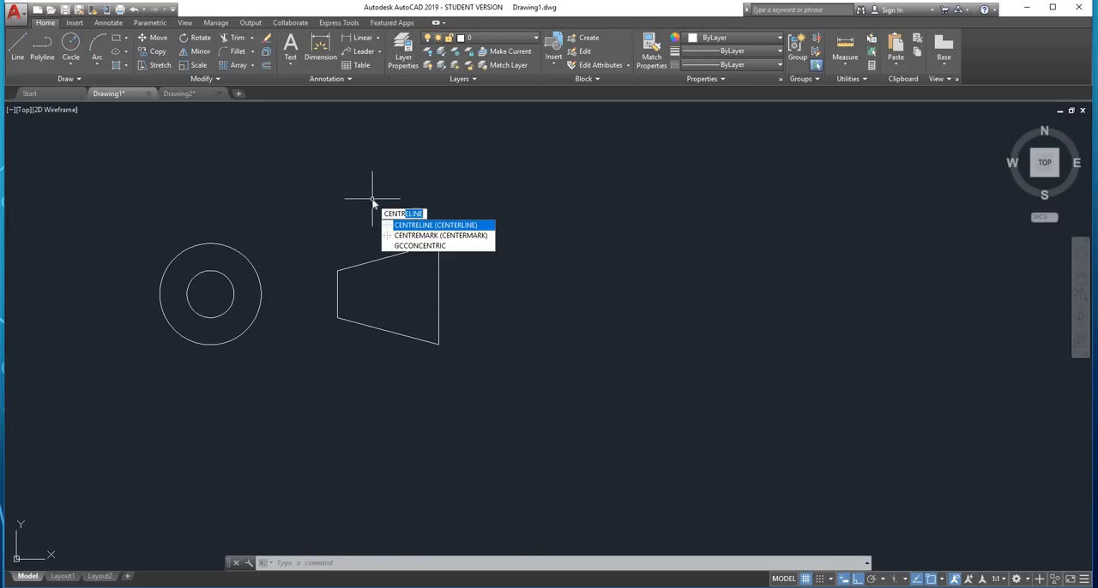
# Add a centre mark to the outer circle
pyautogui.press('Down')
pyautogui.press('Return')
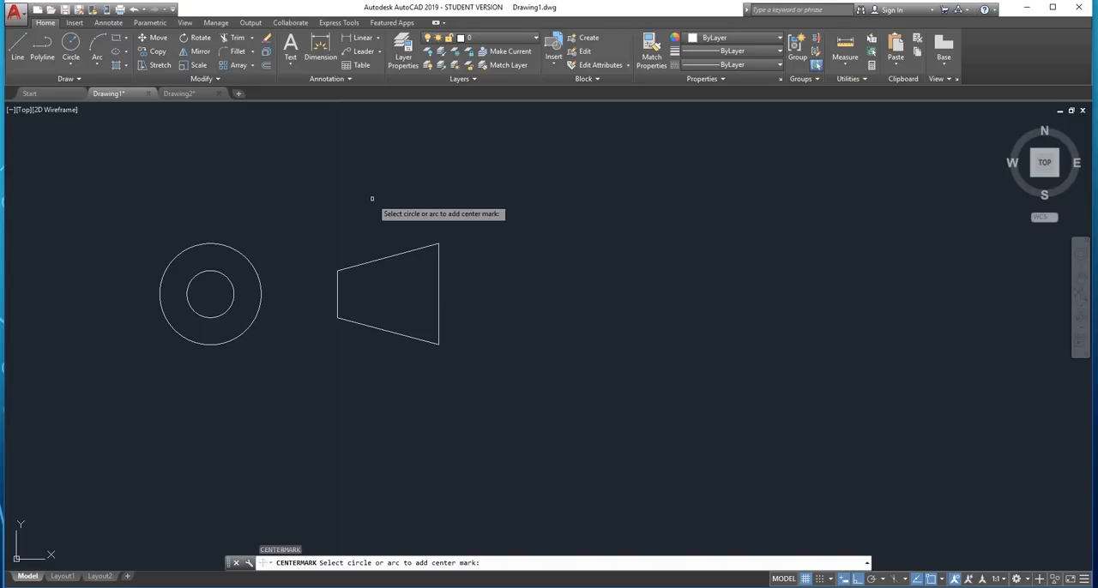
pyautogui.click(232, 250)
pyautogui.scroll(-4, 338, 209)
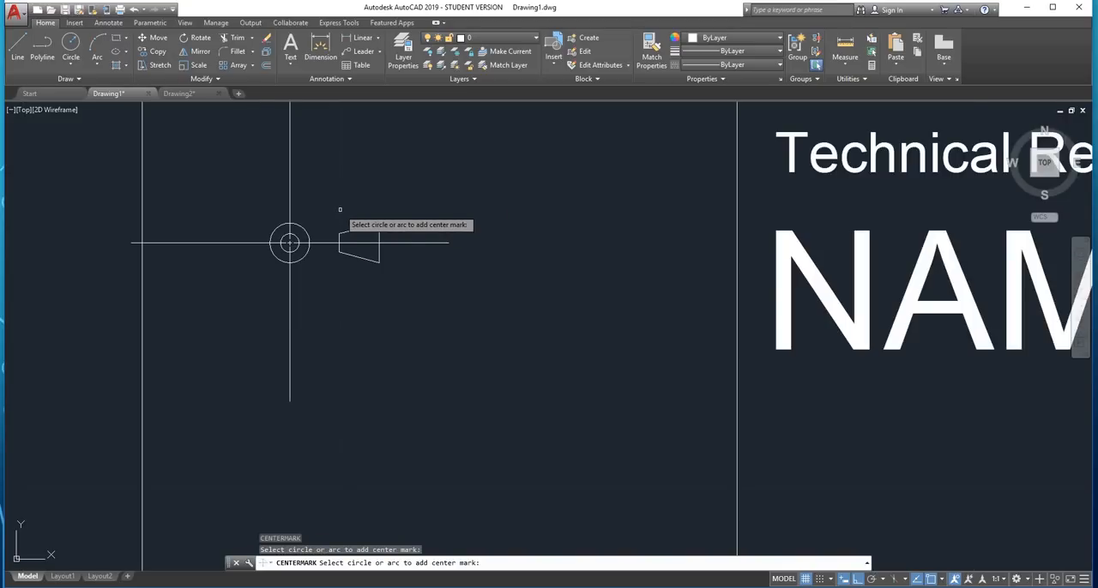
pyautogui.scroll(3, 340, 210)
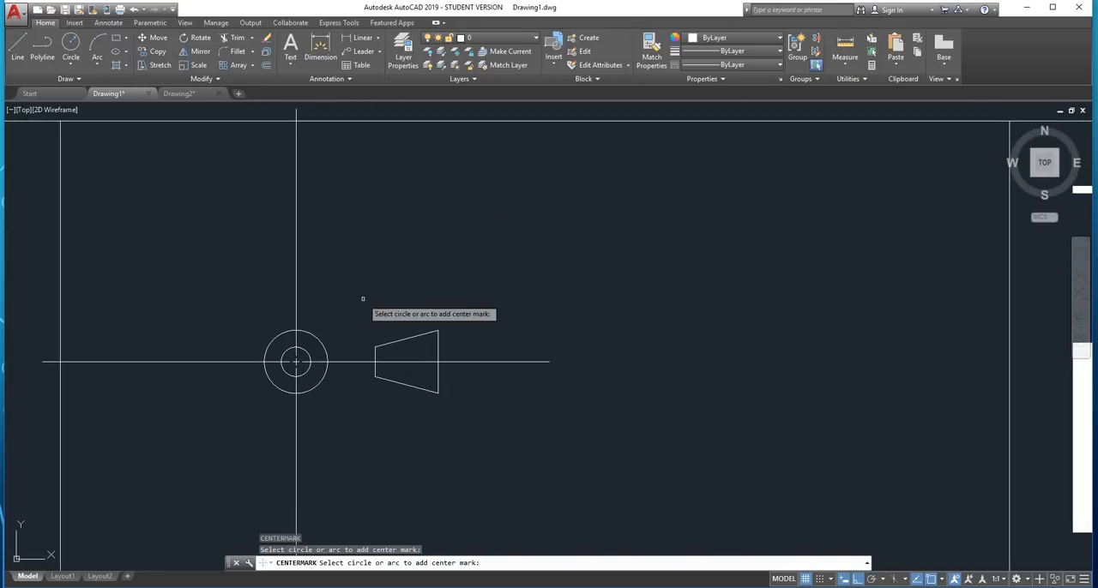
pyautogui.press('Escape')
# Scale up the circles, centre mark and trapezoid about the circles' common centre so the symbol spans most of the empty cell's width
pyautogui.scroll(-2, 421, 326)
pyautogui.scroll(7, 438, 339)
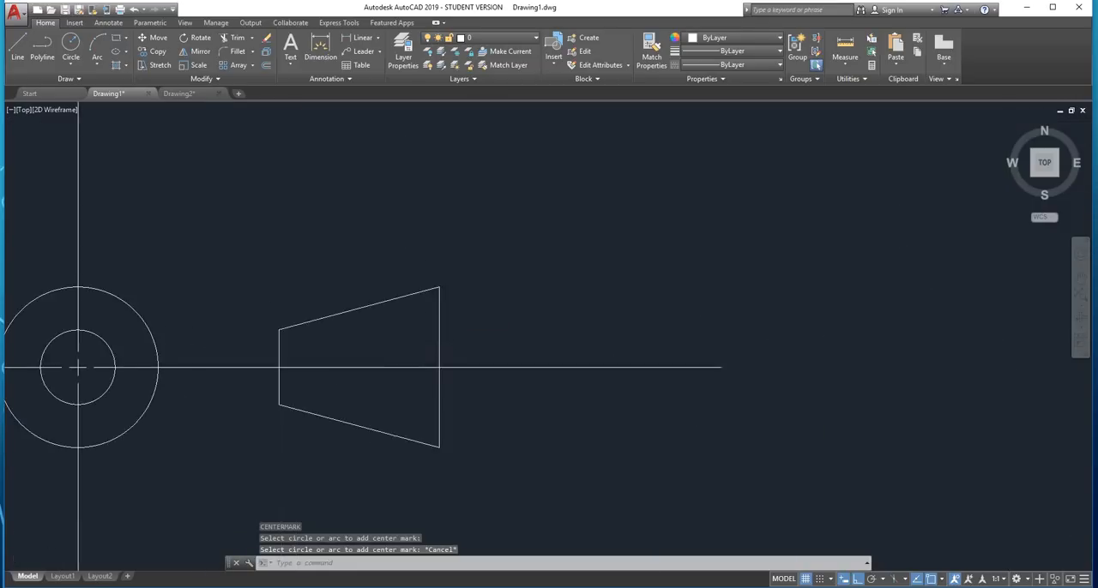
pyautogui.scroll(2, 416, 331)
pyautogui.scroll(-12, 416, 330)
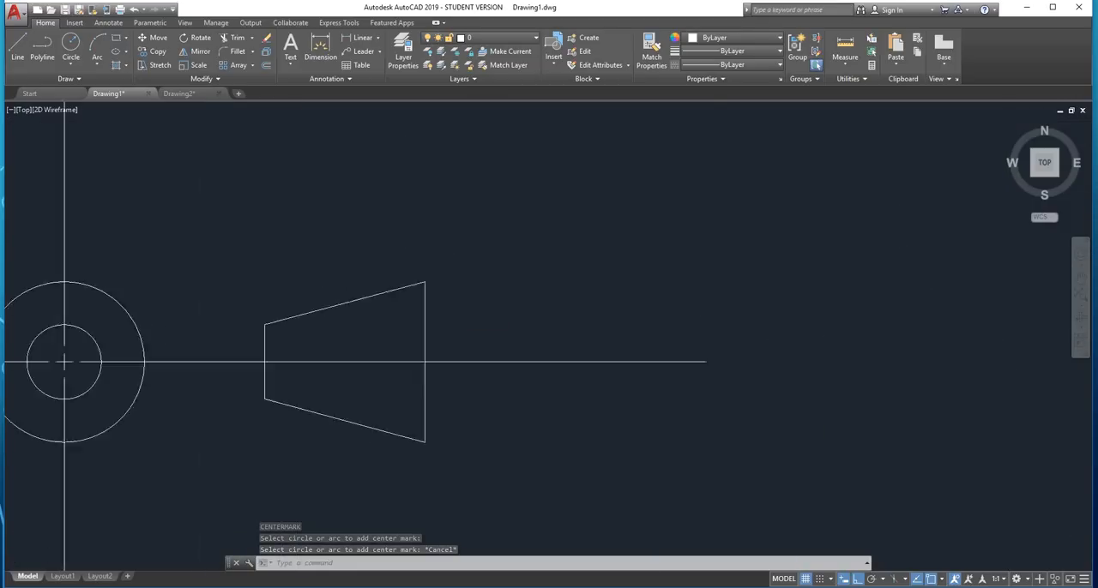
pyautogui.scroll(6, 443, 298)
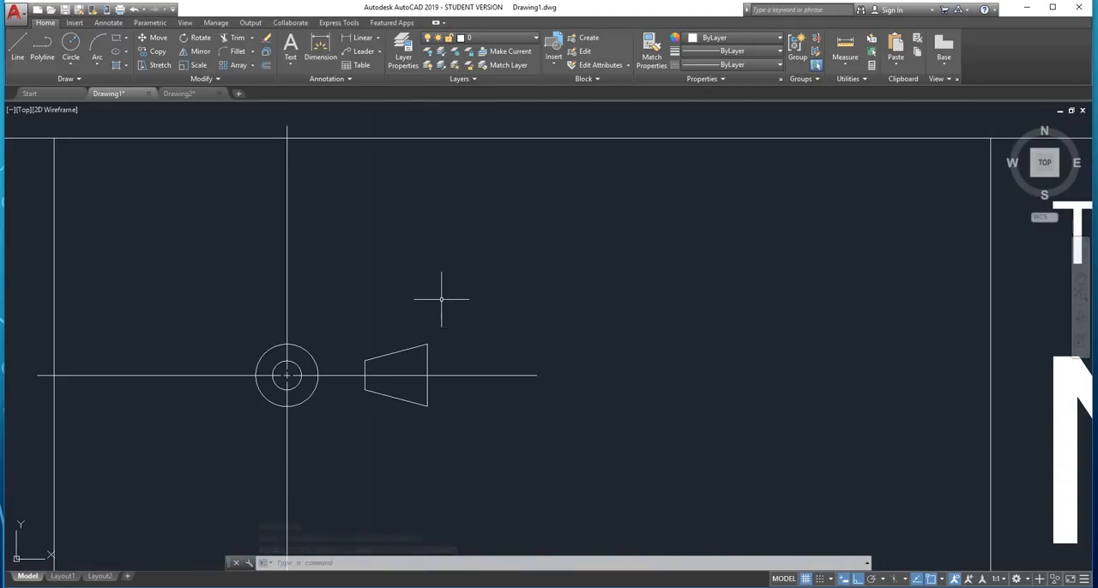
pyautogui.click(458, 300)
pyautogui.click(159, 456)
pyautogui.scroll(-4, 418, 287)
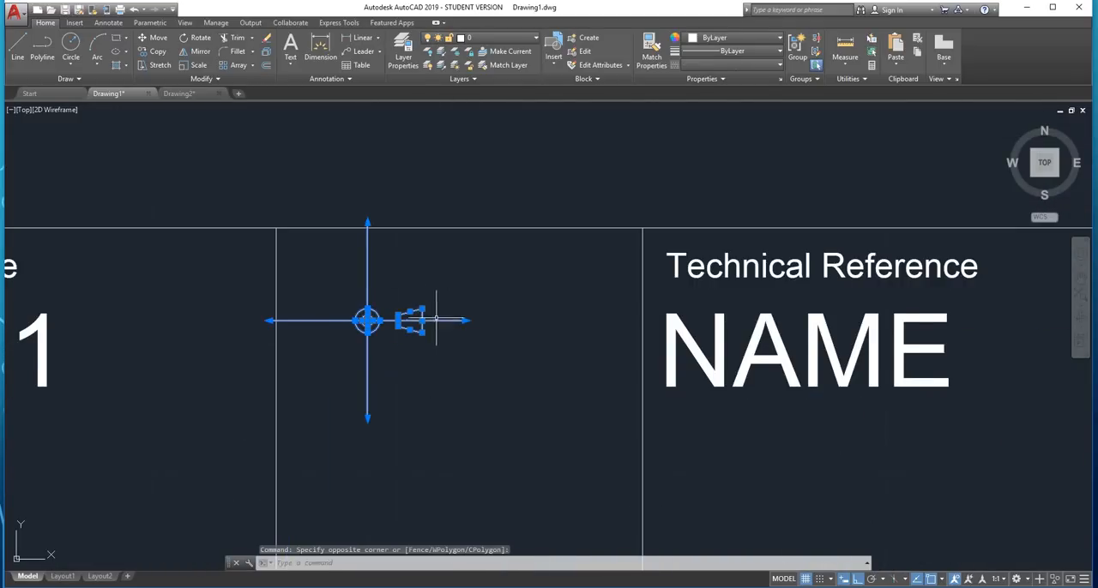
pyautogui.write('scal')
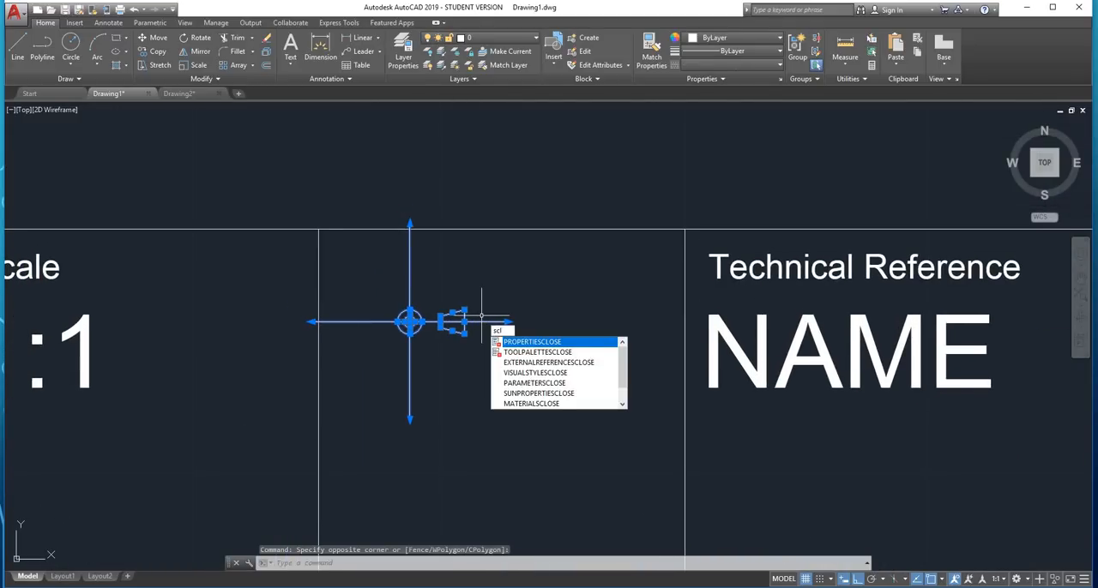
pyautogui.press('Return')
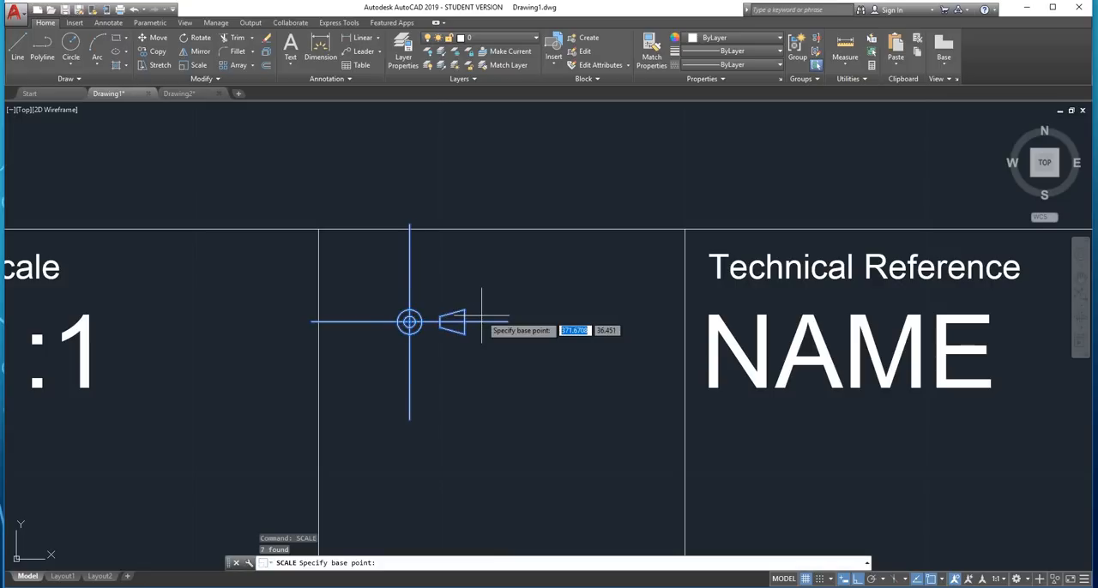
pyautogui.scroll(5, 427, 357)
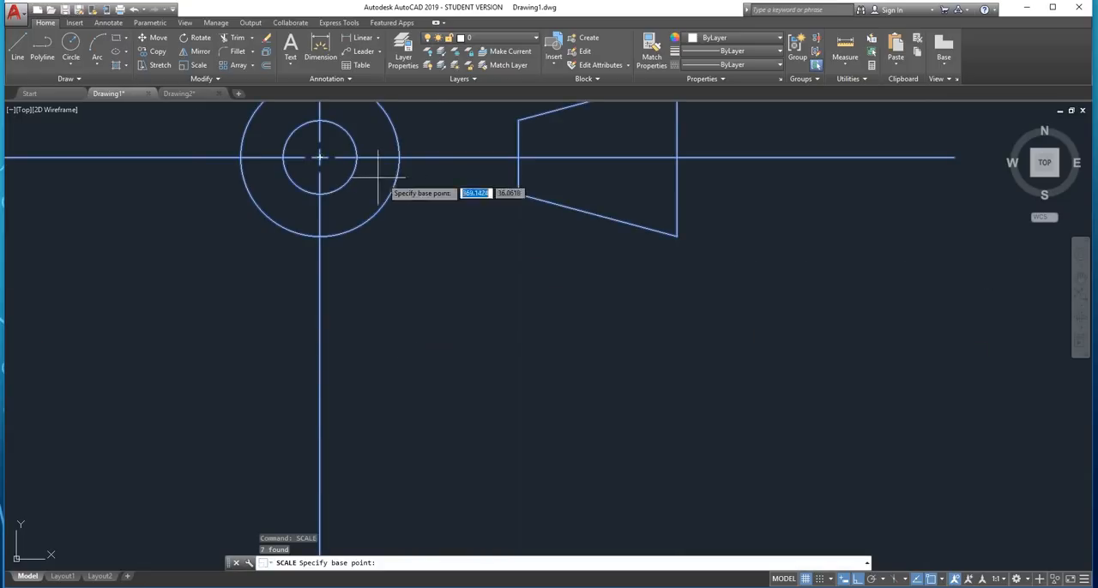
pyautogui.click(319, 157)
pyautogui.scroll(-5, 319, 154)
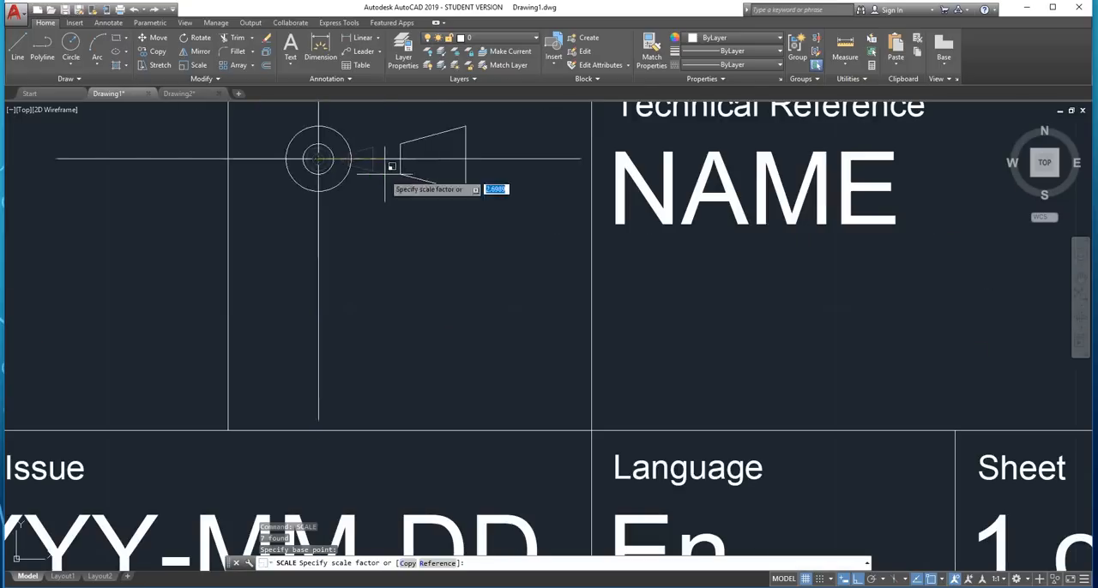
pyautogui.moveTo(404, 169); pyautogui.dragTo(368, 311, button='middle')
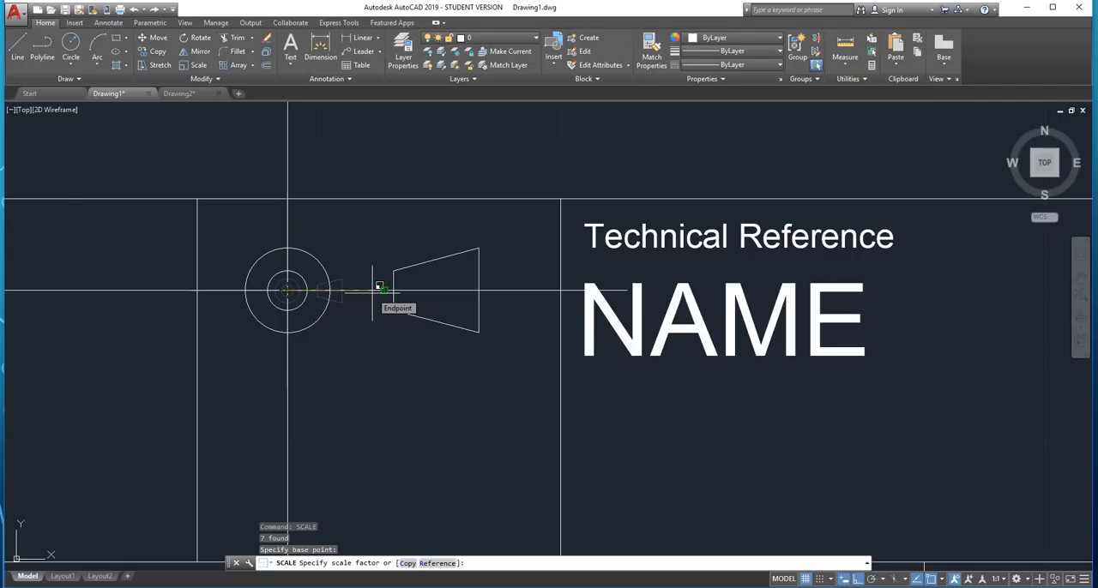
pyautogui.click(372, 292)
# Try to move the symbol from the midpoint between the outer circle's left quadrant and the trapezoid's long side to the cell's left edge midpoint
pyautogui.scroll(-3, 379, 279)
pyautogui.scroll(1, 379, 280)
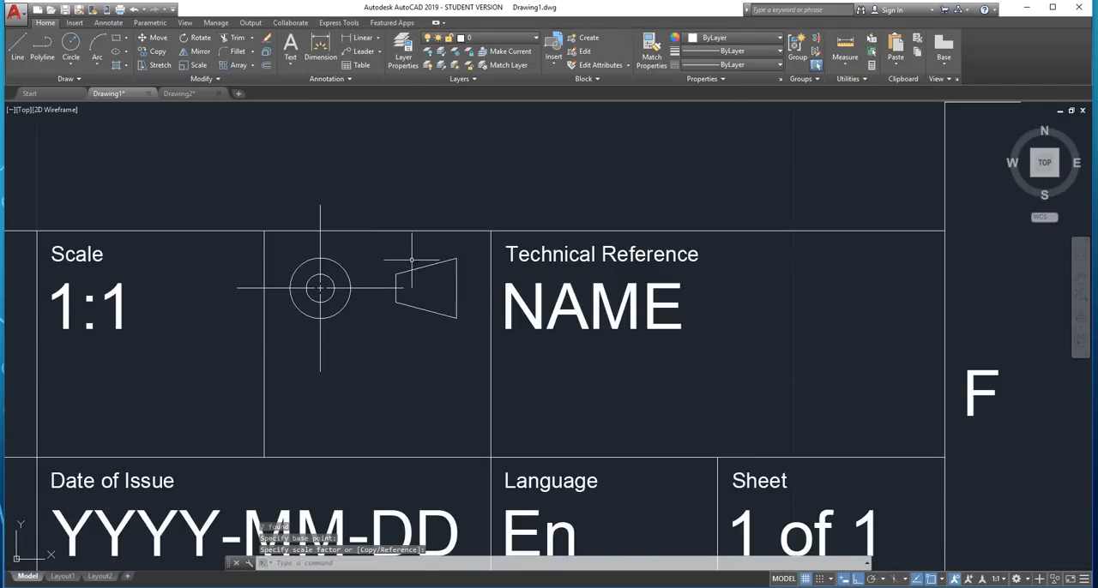
pyautogui.click(422, 257)
pyautogui.click(299, 332)
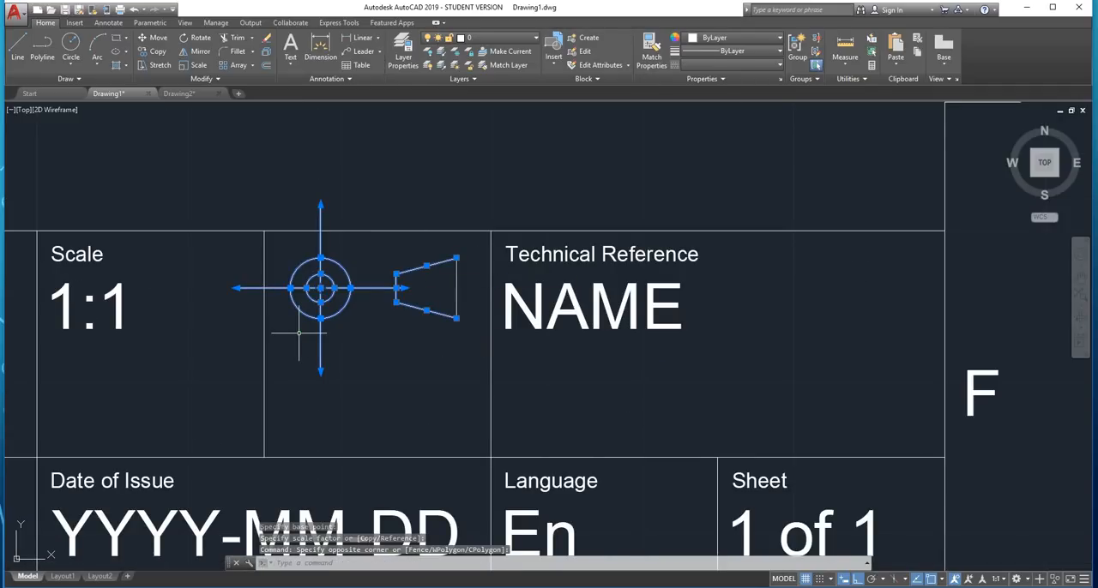
pyautogui.rightClick(348, 338)
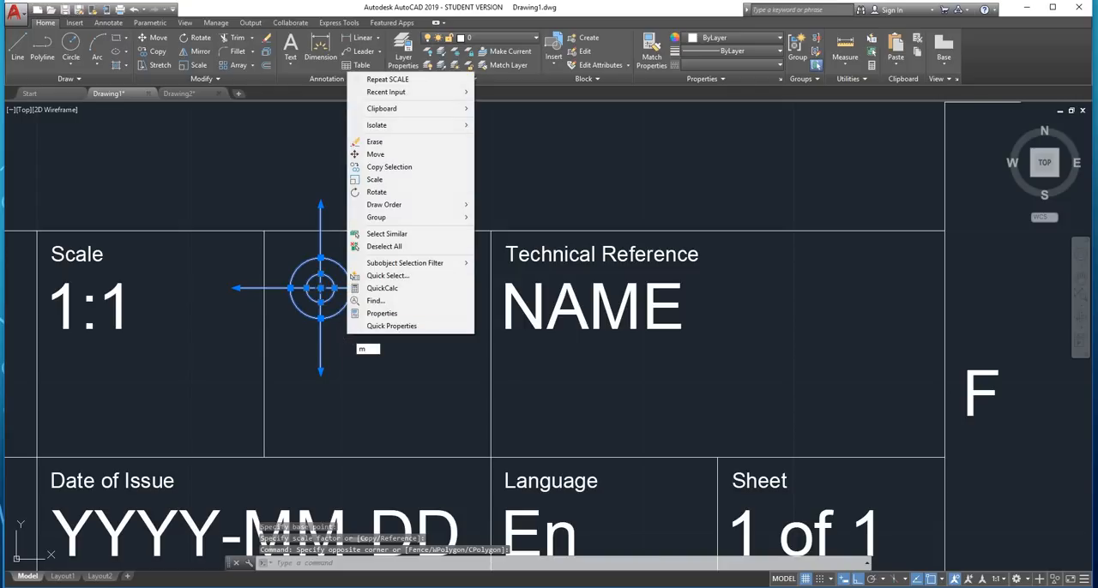
pyautogui.click(336, 331)
pyautogui.write('mo')
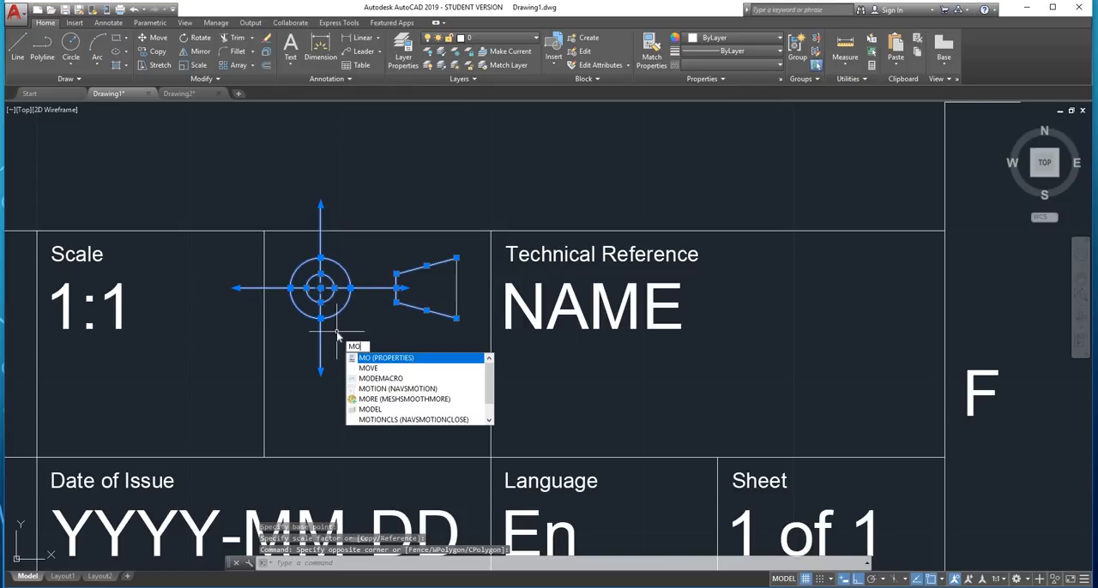
pyautogui.press('Down')
pyautogui.press('Return')
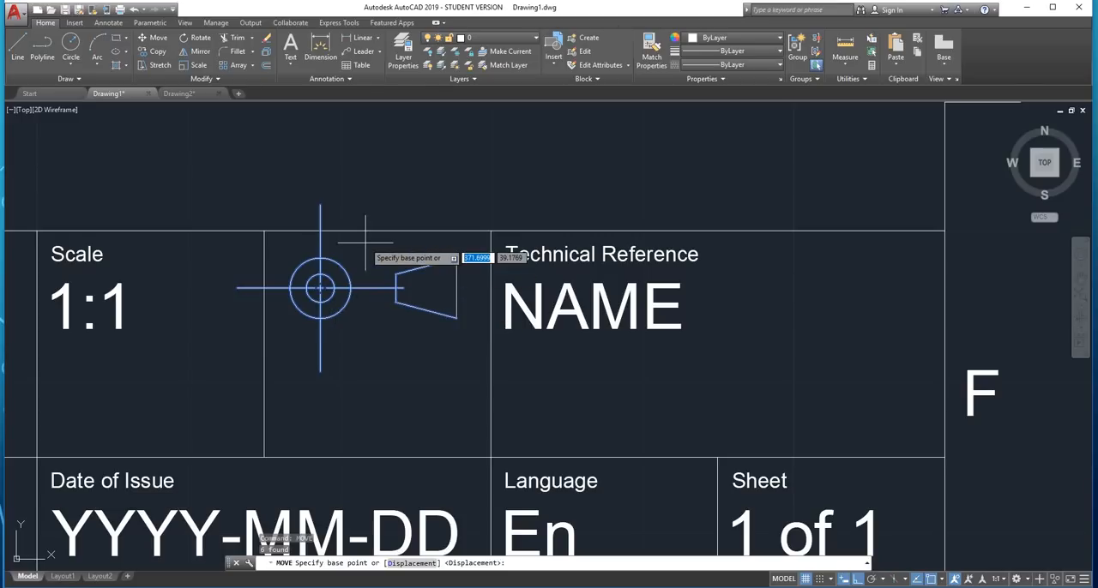
pyautogui.scroll(2, 366, 243)
pyautogui.scroll(2, 372, 265)
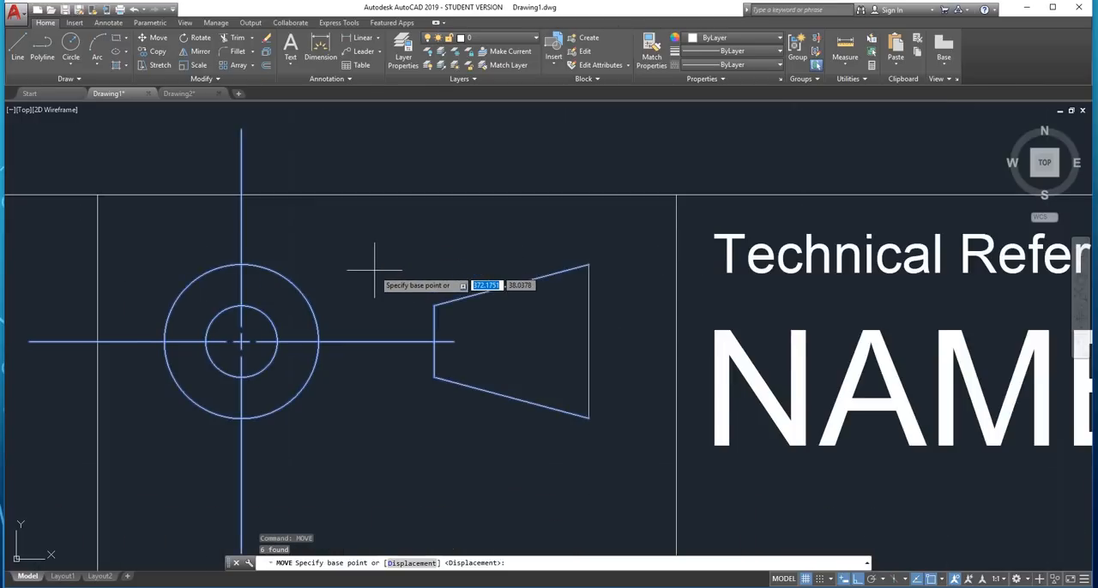
pyautogui.scroll(-2, 374, 268)
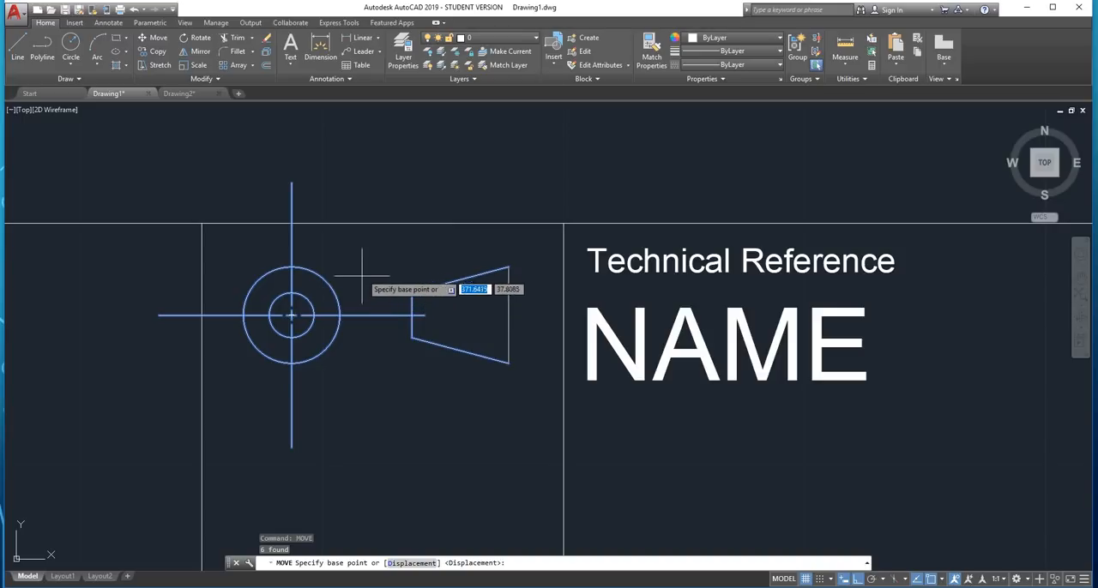
pyautogui.keyDown('shift'); pyautogui.rightClick(368, 270); pyautogui.keyUp('shift')
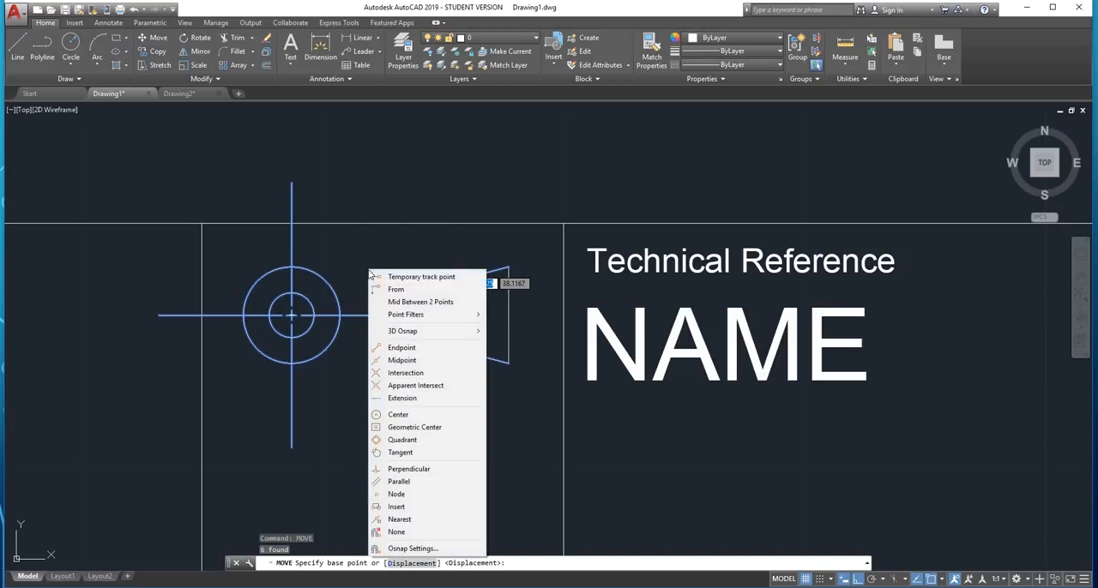
pyautogui.click(436, 301)
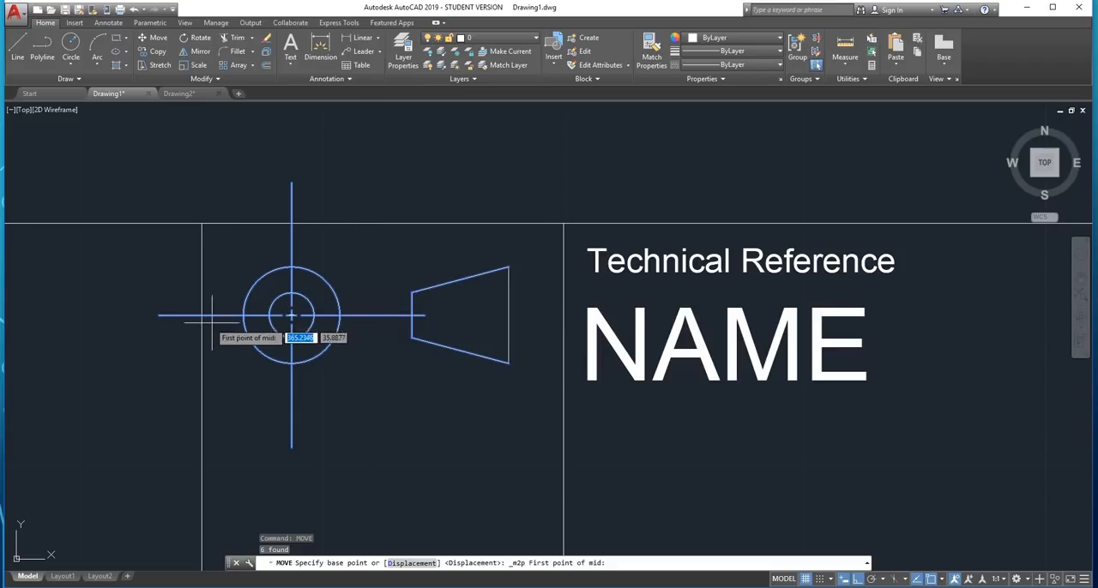
pyautogui.click(249, 313)
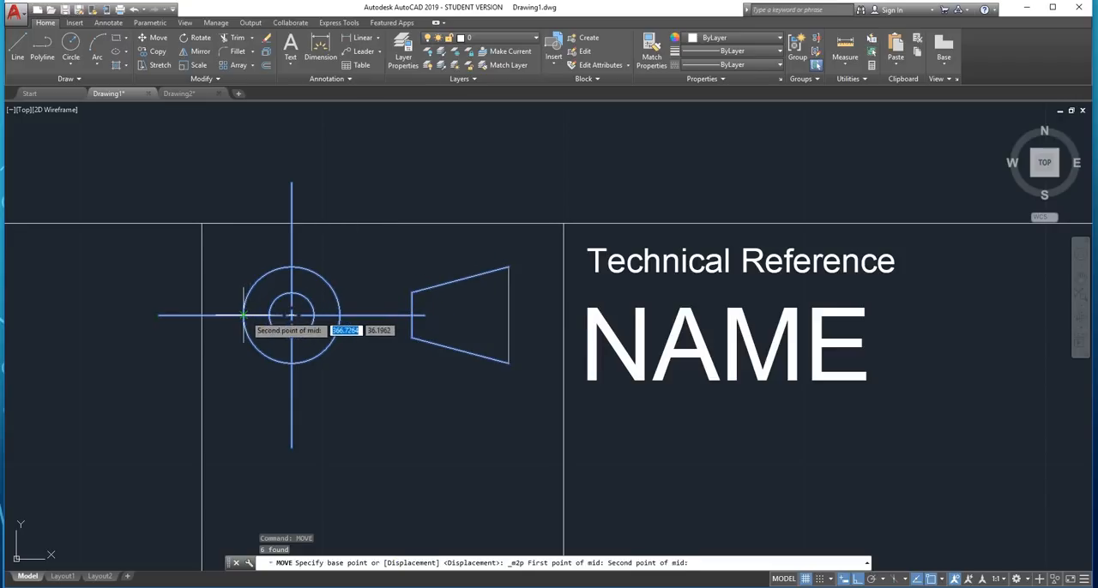
pyautogui.click(508, 316)
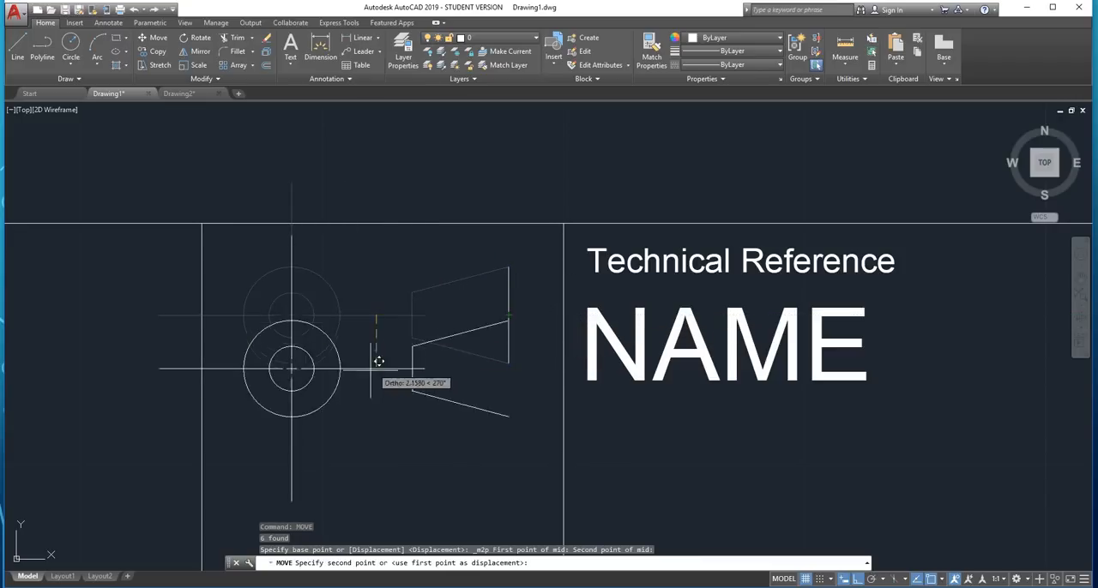
pyautogui.scroll(-4, 292, 391)
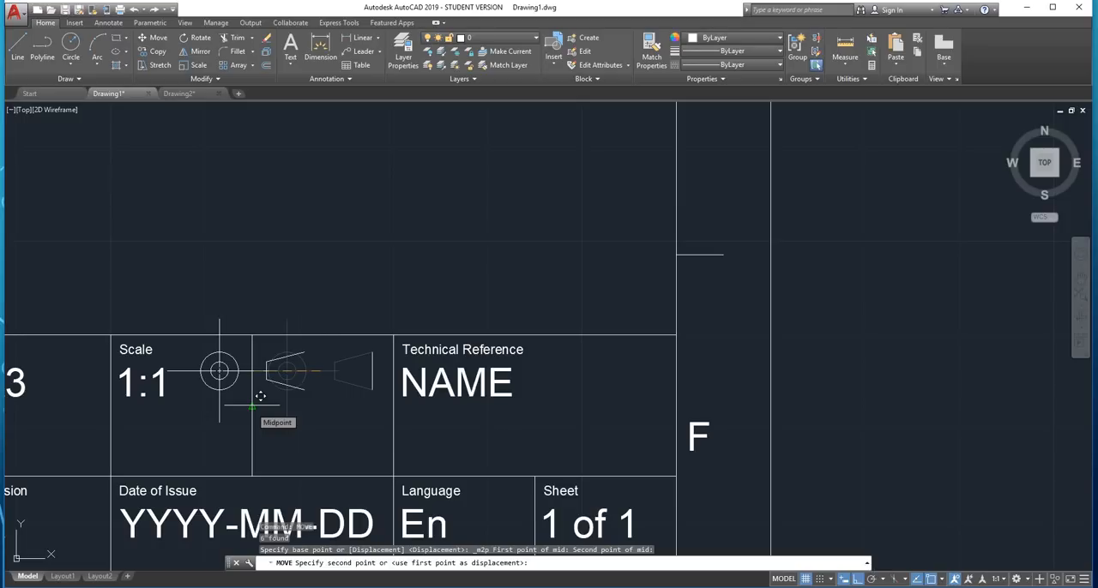
pyautogui.click(260, 397)
pyautogui.scroll(4, 224, 392)
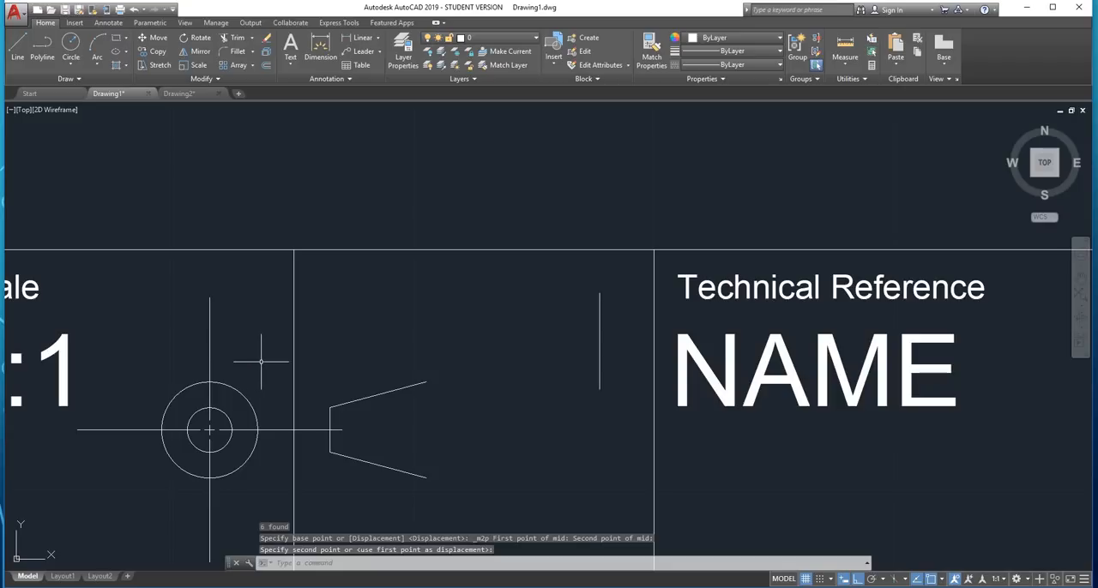
# Undo the last move of the projection symbol
pyautogui.hotkey('ctrl', 'z')
pyautogui.hotkey('ctrl', 'z')
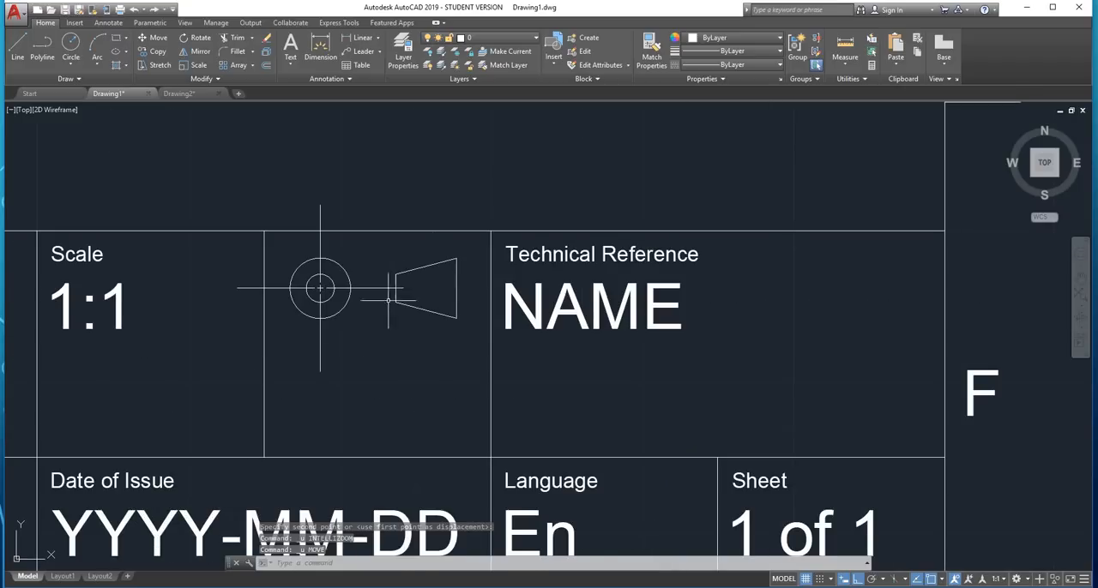
# Join the trapezoid's four lines into a single polyline
pyautogui.scroll(2, 436, 257)
pyautogui.click(347, 239)
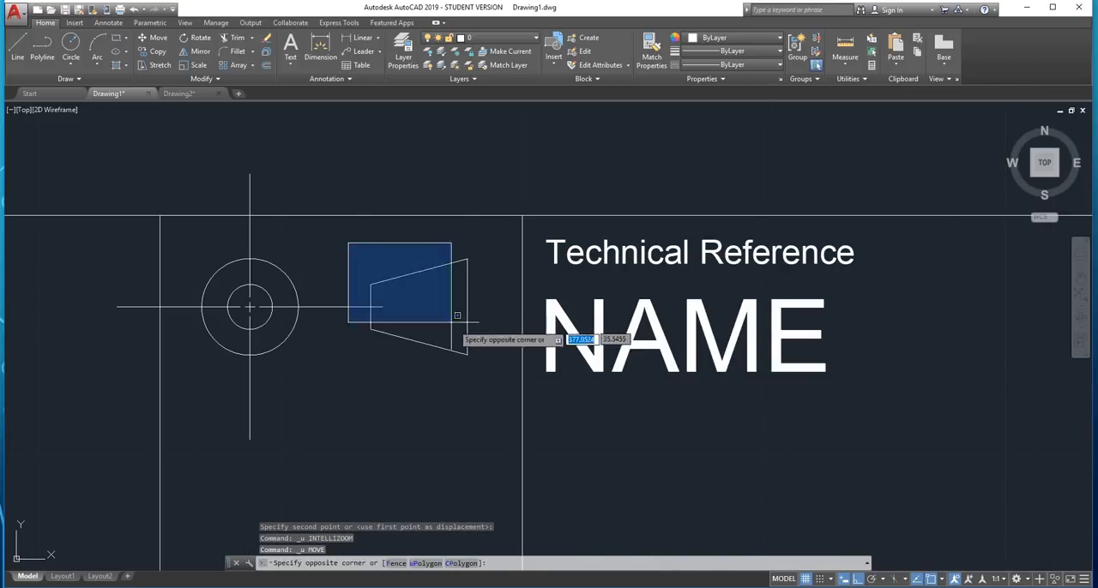
pyautogui.click(498, 393)
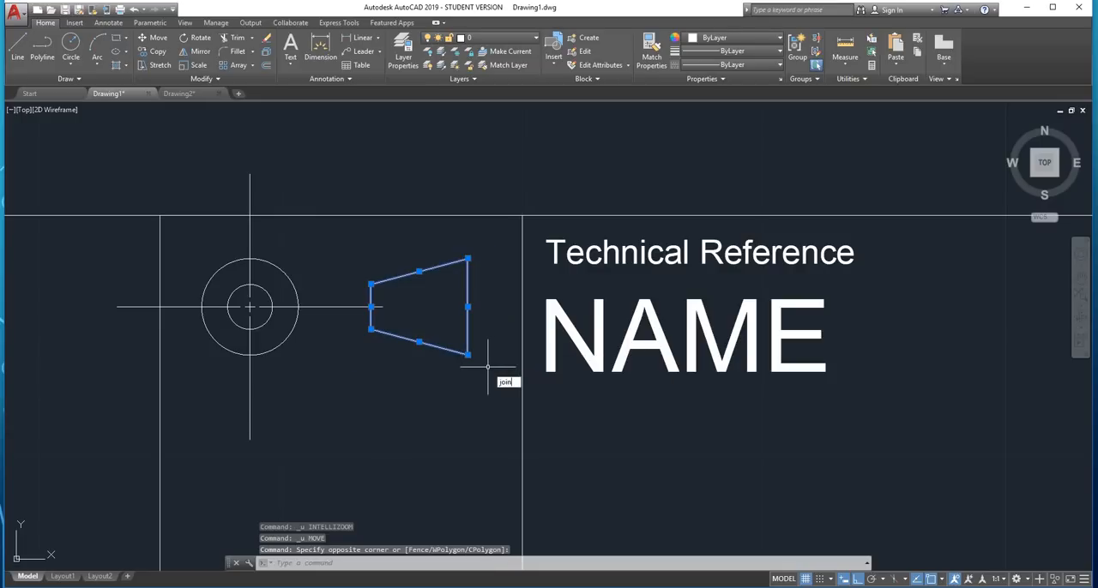
pyautogui.press('Return')
pyautogui.scroll(-2, 487, 367)
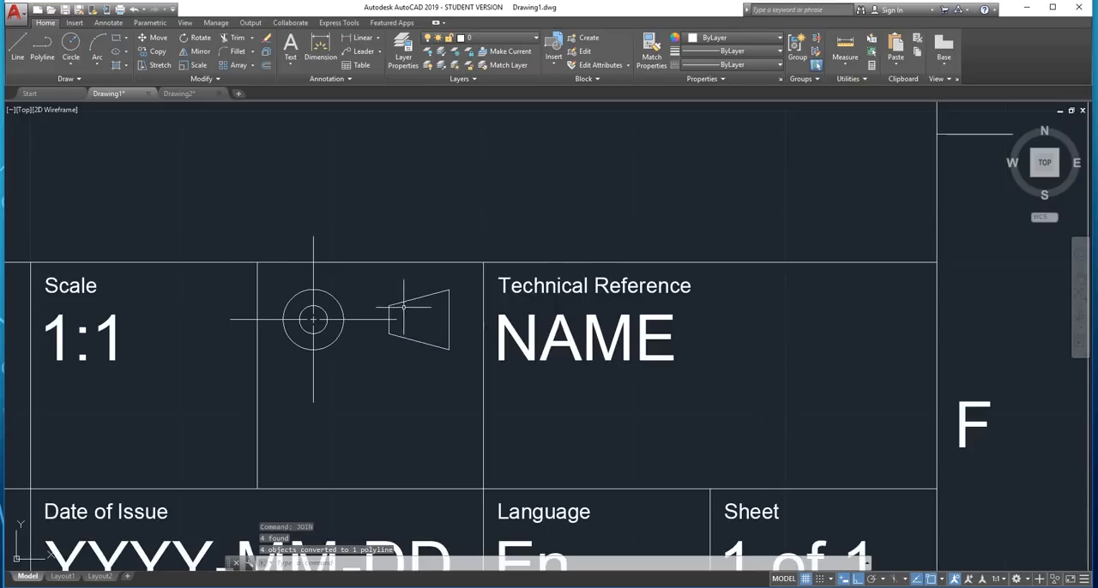
# Move the projection symbol from the midpoint between the outer circle's left quadrant and the trapezoid's long side to the cell's left edge midpoint
pyautogui.scroll(2, 448, 263)
pyautogui.click(486, 255)
pyautogui.click(197, 444)
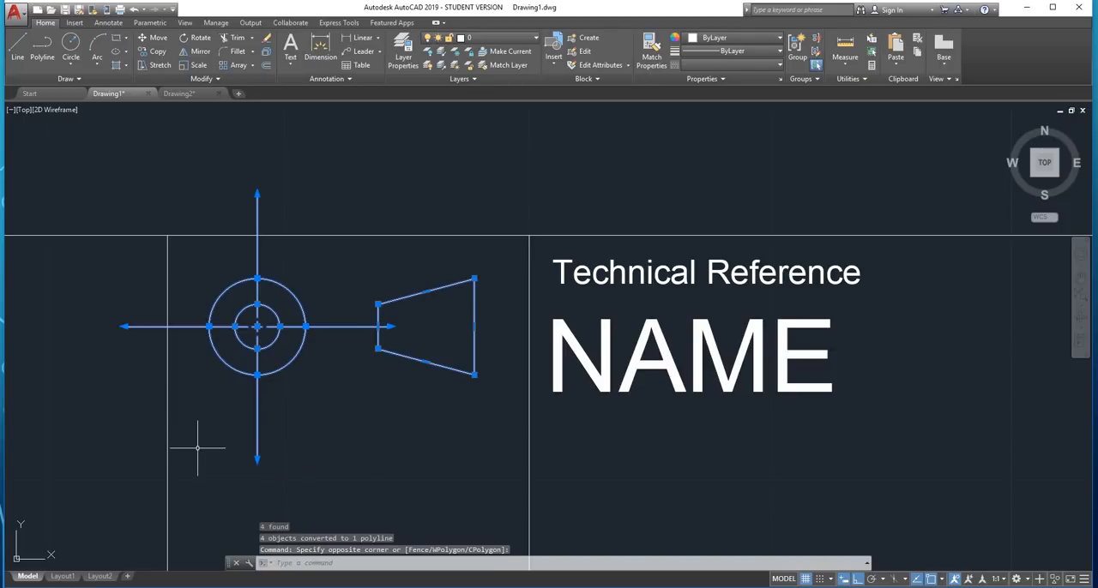
pyautogui.write('move')
pyautogui.press('Return')
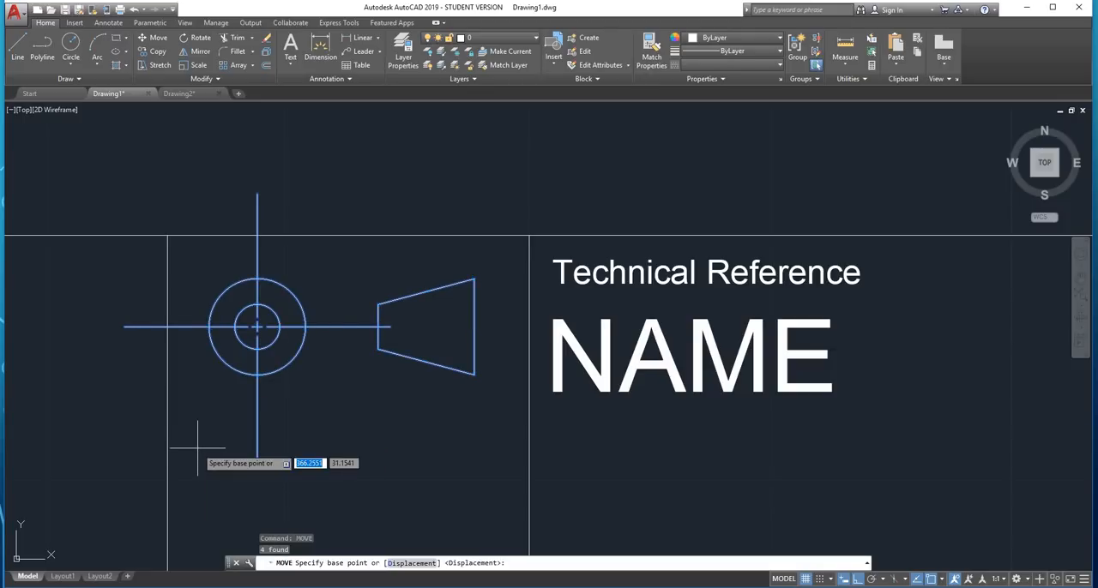
pyautogui.scroll(-3, 290, 375)
pyautogui.scroll(2, 266, 369)
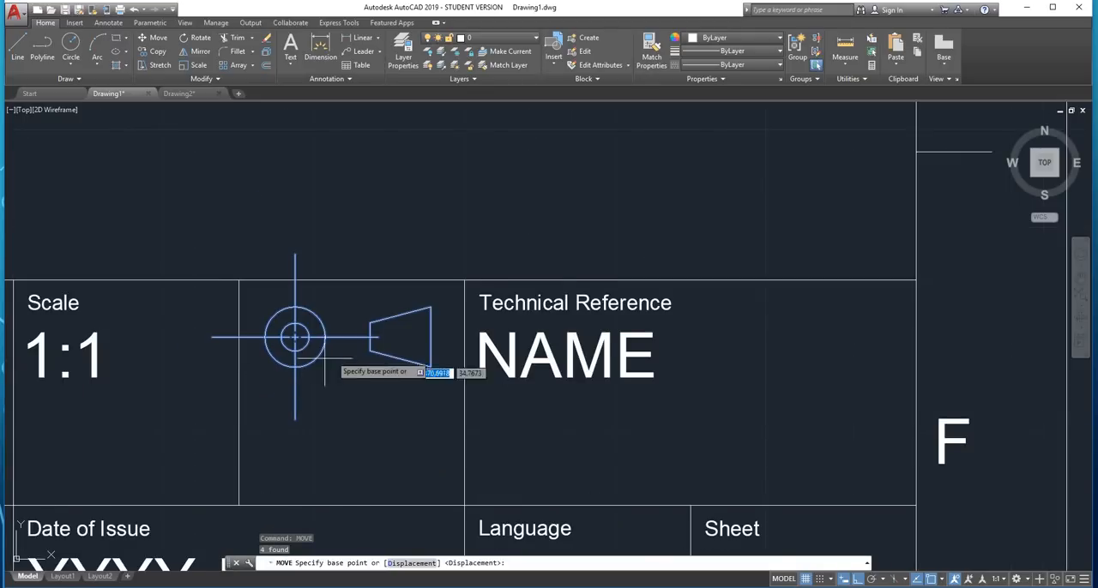
pyautogui.moveTo(335, 358); pyautogui.dragTo(388, 369, button='middle')
pyautogui.keyDown('shift'); pyautogui.rightClick(400, 399); pyautogui.keyUp('shift')
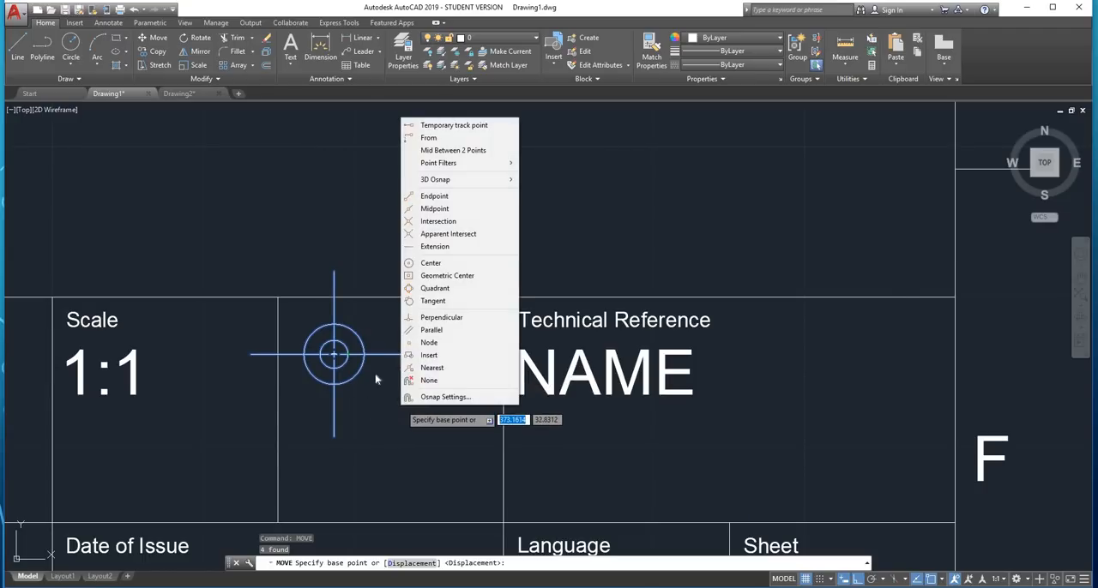
pyautogui.click(439, 151)
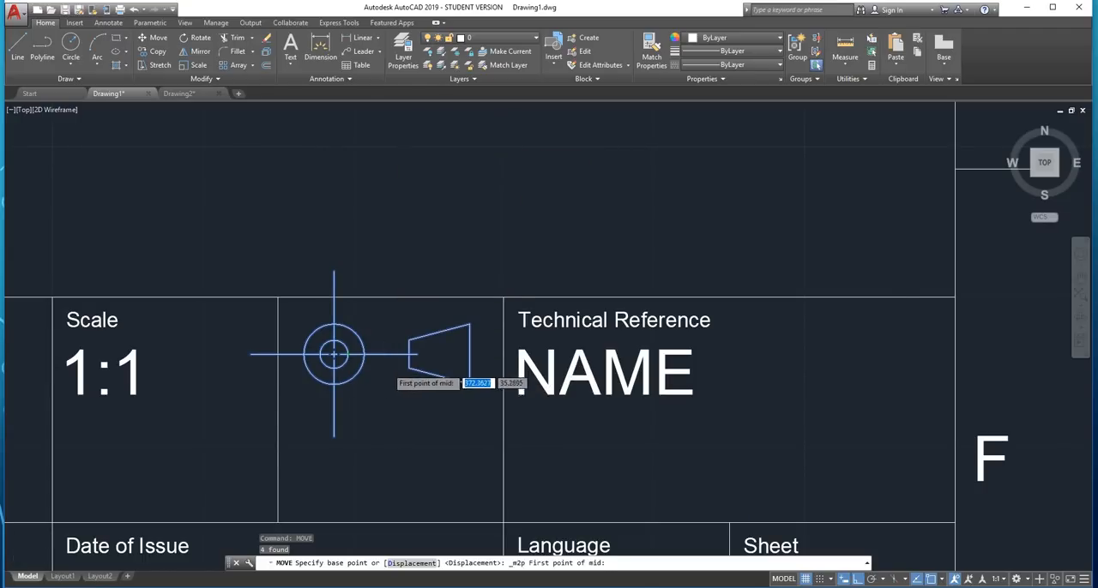
pyautogui.scroll(3, 424, 372)
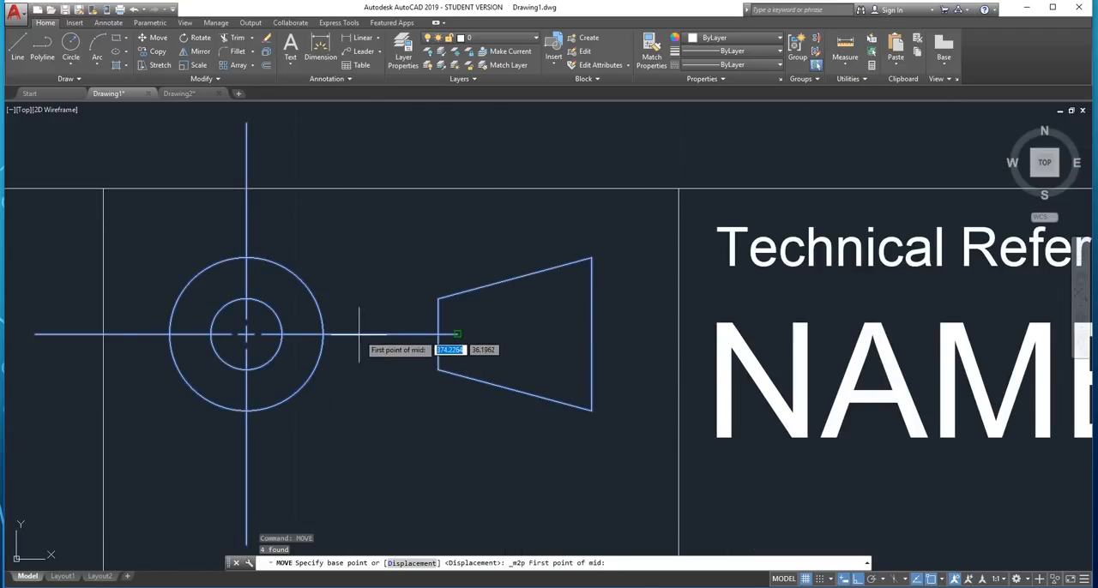
pyautogui.click(247, 333)
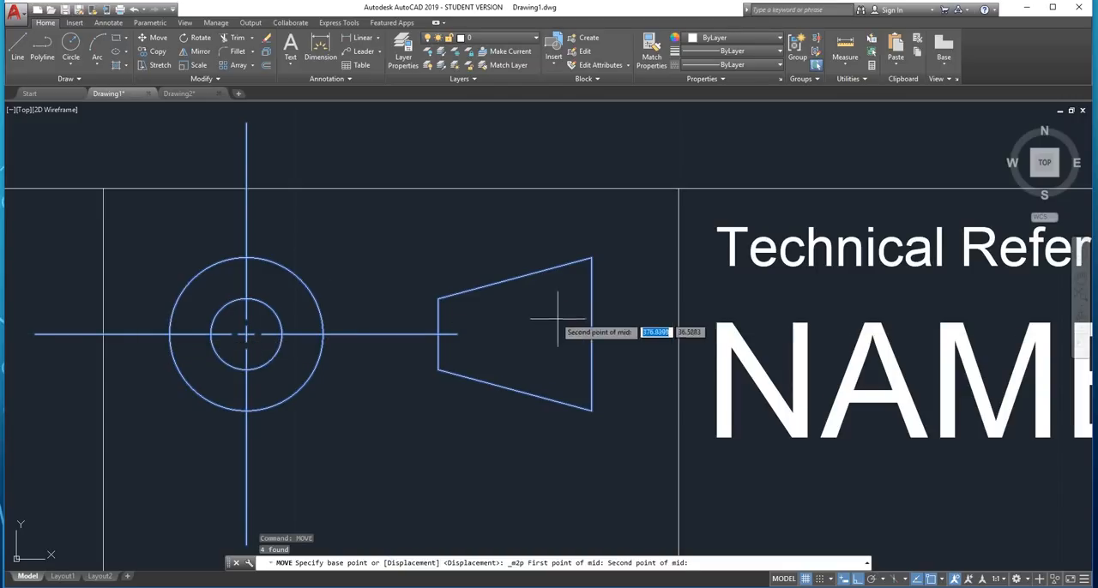
pyautogui.click(591, 336)
pyautogui.scroll(-4, 515, 356)
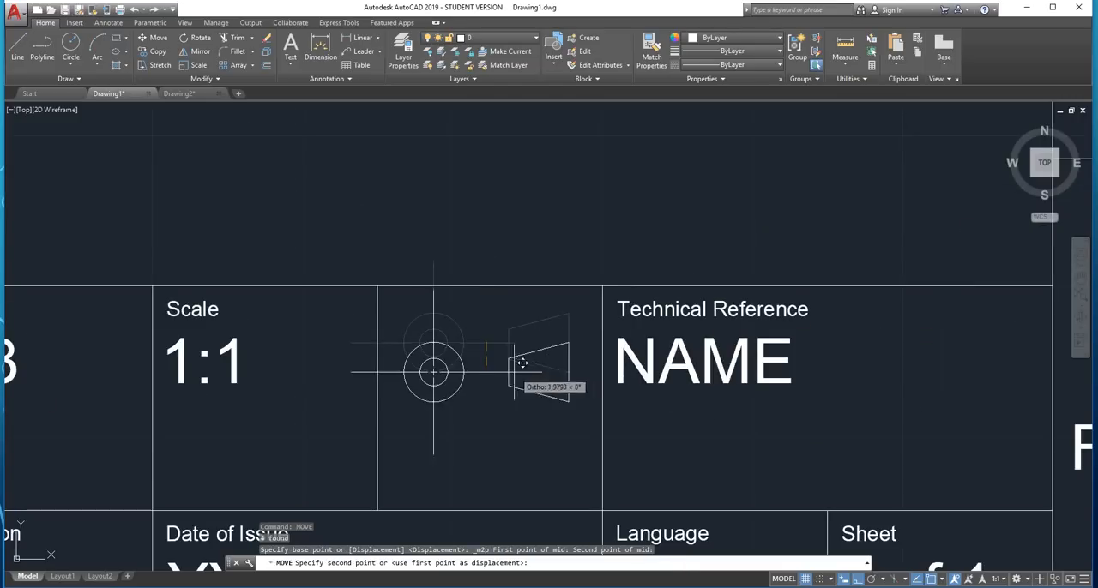
pyautogui.scroll(-2, 487, 375)
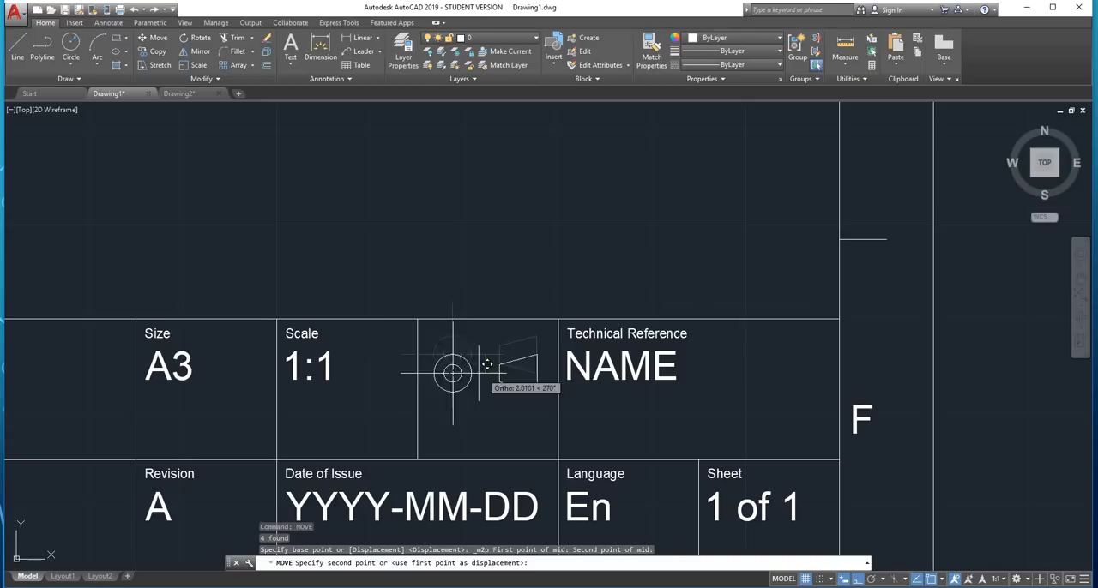
pyautogui.click(426, 386)
pyautogui.scroll(2, 401, 372)
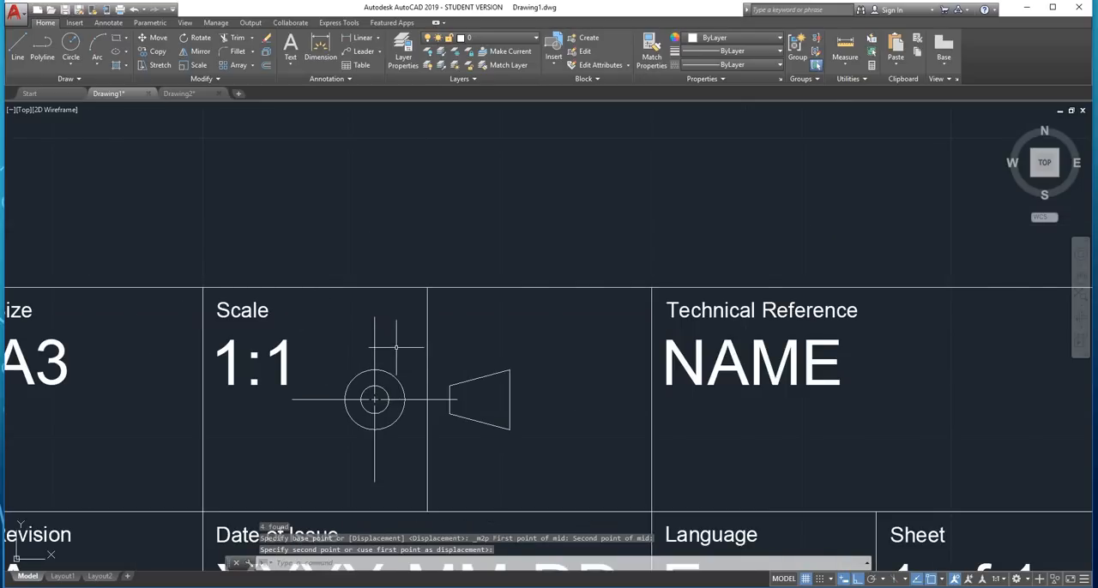
# Move the circles, centre mark and trapezoid 7.5 units horizontally to the right into the empty cell
pyautogui.click(396, 347)
pyautogui.click(359, 445)
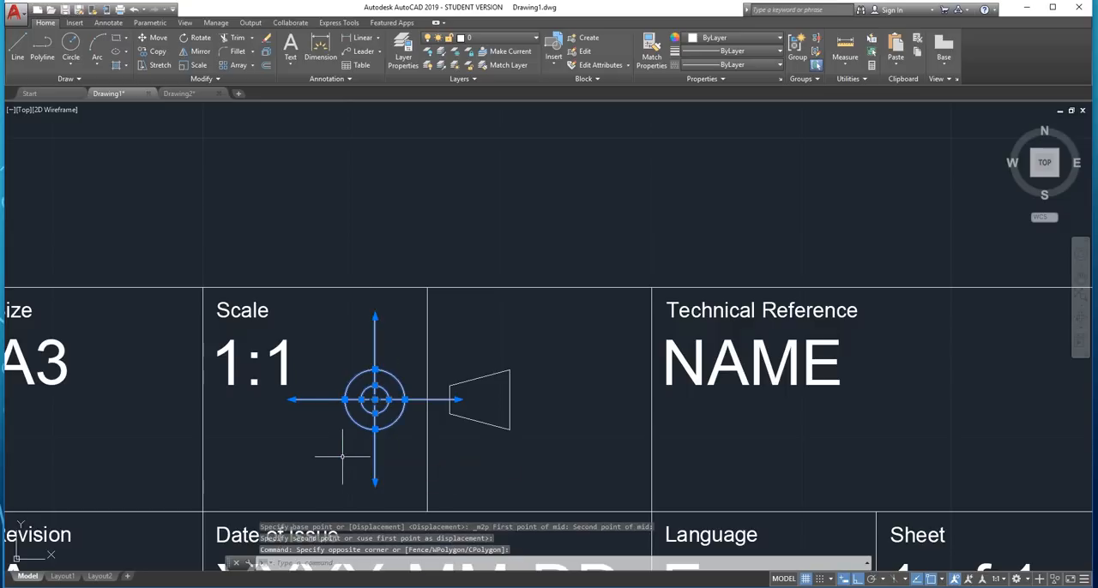
pyautogui.click(533, 338)
pyautogui.click(470, 443)
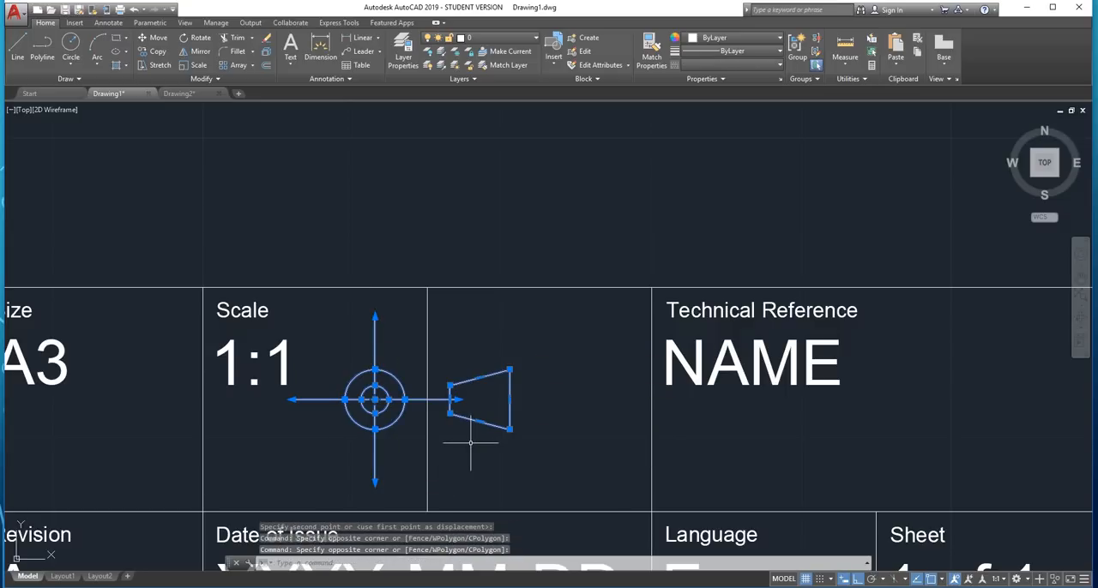
pyautogui.write('move')
pyautogui.press('Return')
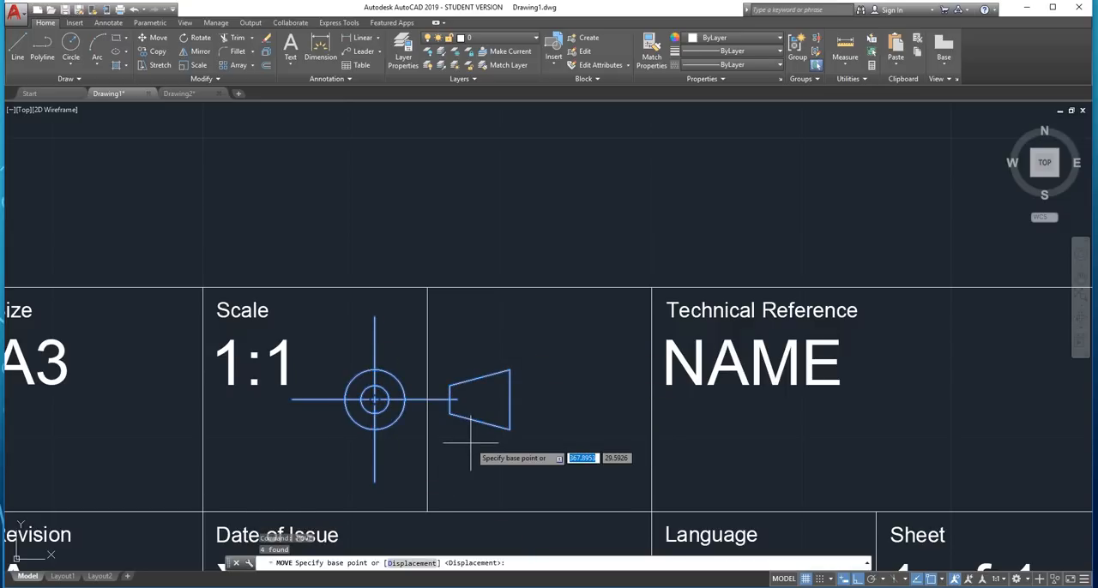
pyautogui.click(470, 443)
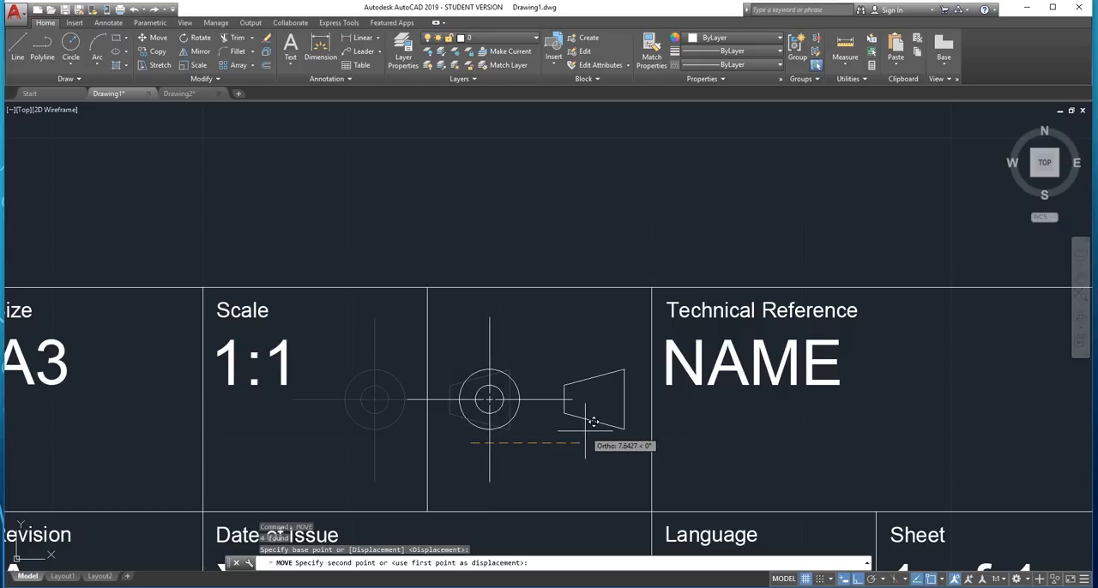
pyautogui.write('7')
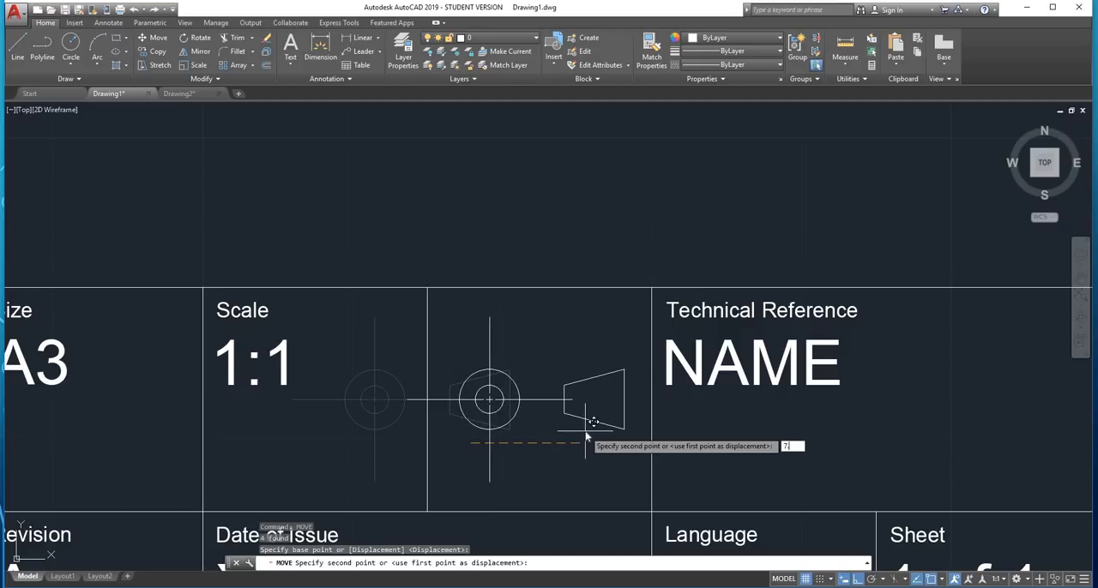
pyautogui.write('.5')
pyautogui.press('Return')
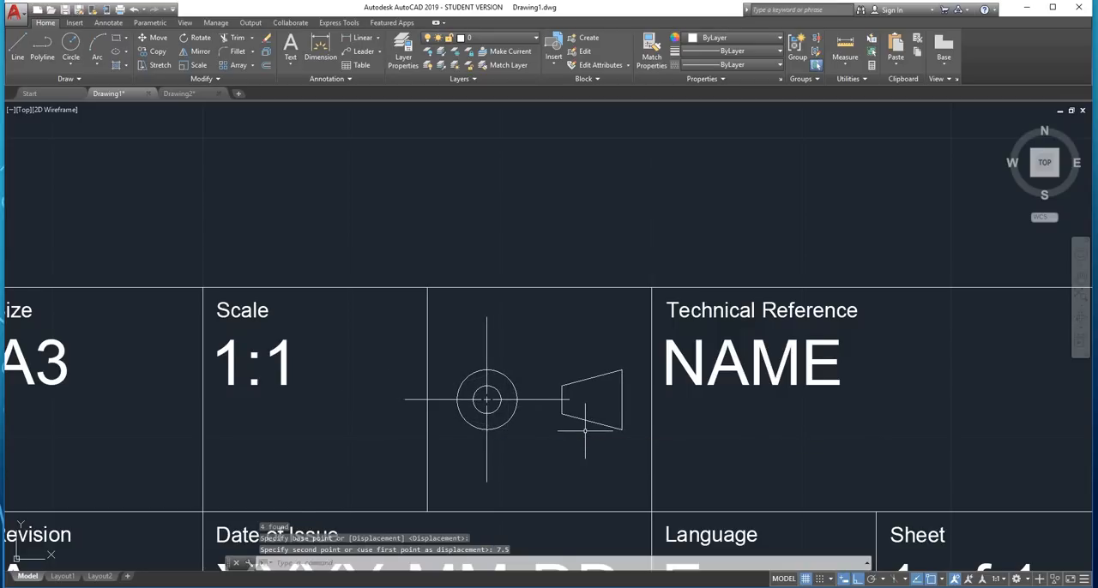
# Extend the centre mark's horizontal line to the right until it passes just beyond the trapezoid's long side
pyautogui.scroll(-3, 486, 399)
pyautogui.scroll(5, 487, 399)
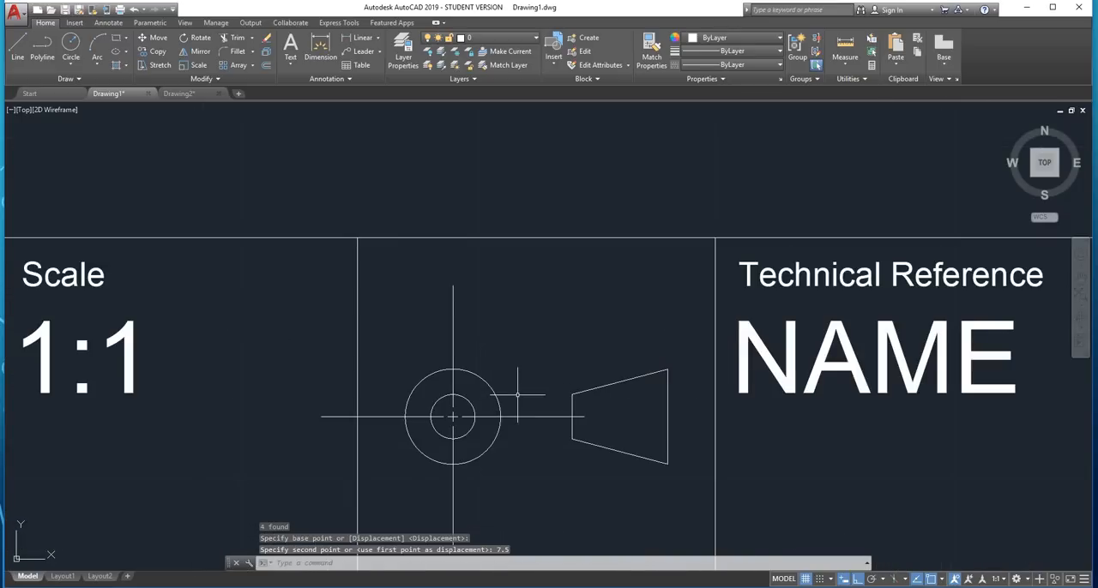
pyautogui.click(497, 417)
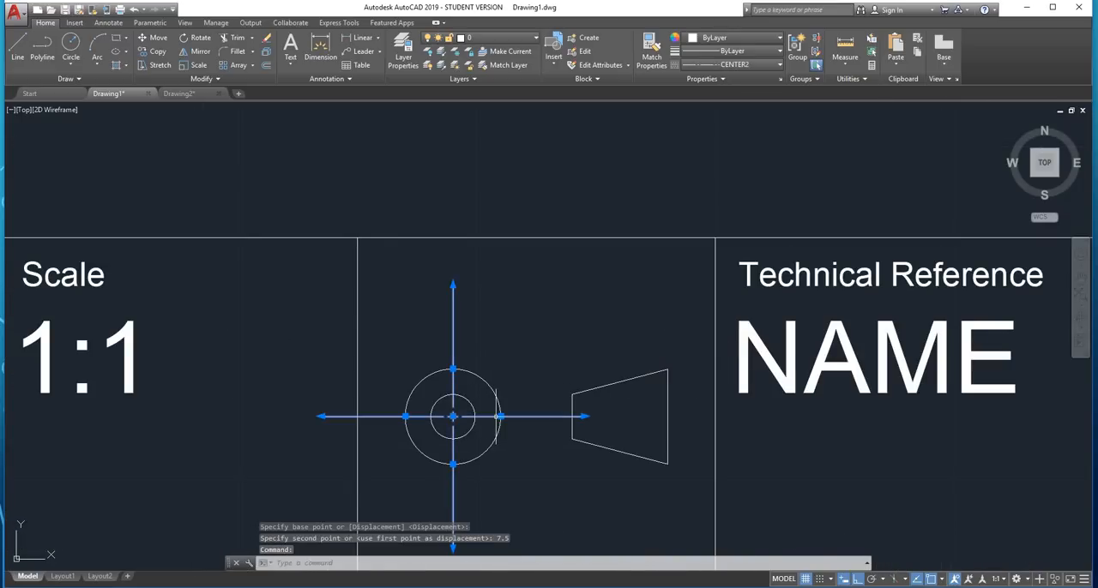
pyautogui.click(583, 417)
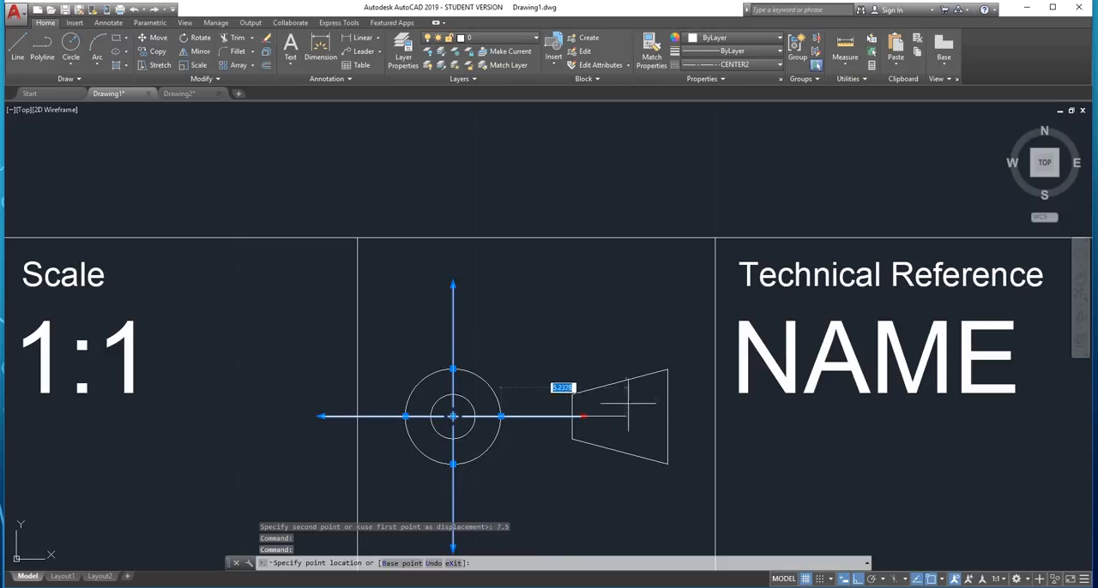
pyautogui.click(694, 416)
pyautogui.press('Escape')
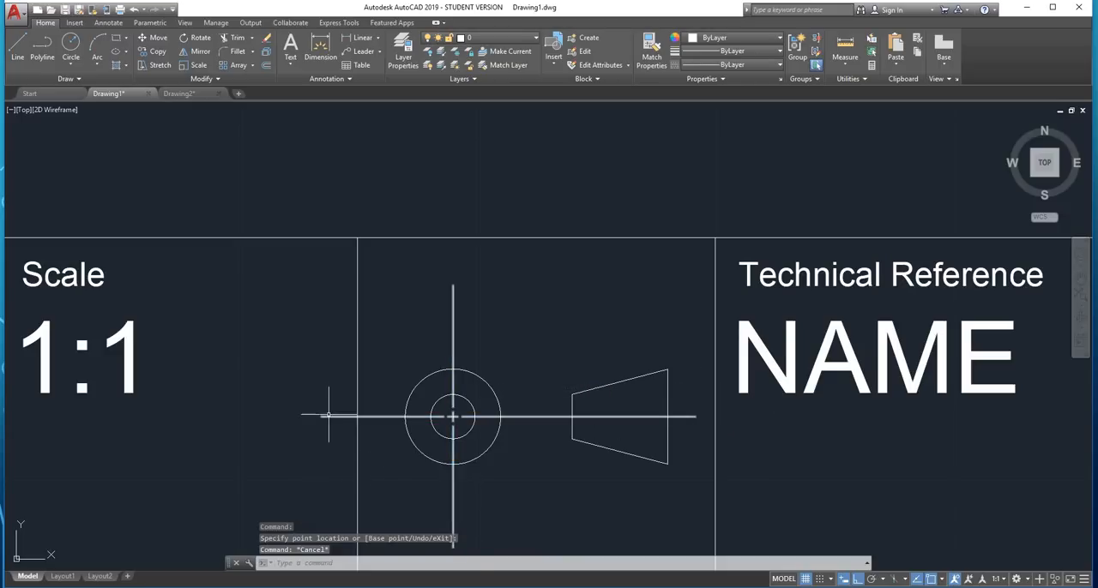
pyautogui.click(324, 433)
pyautogui.click(319, 417)
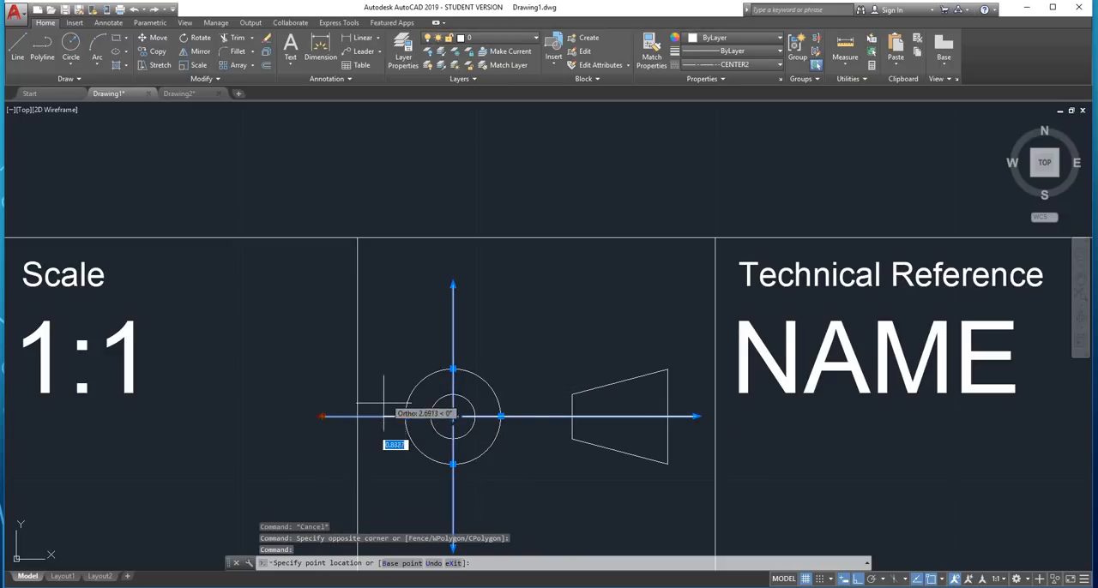
pyautogui.click(320, 417)
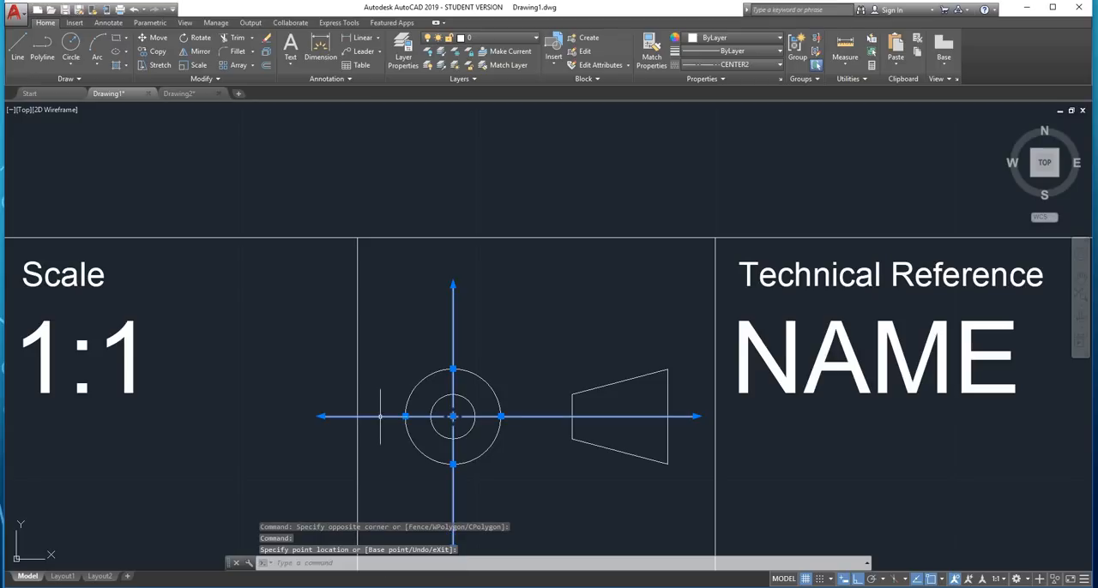
pyautogui.click(325, 417)
pyautogui.press('Escape')
pyautogui.press('Escape')
# Set the drawing's linetype scale factor to .1 so the centre lines show their dash pattern
pyautogui.scroll(-4, 449, 369)
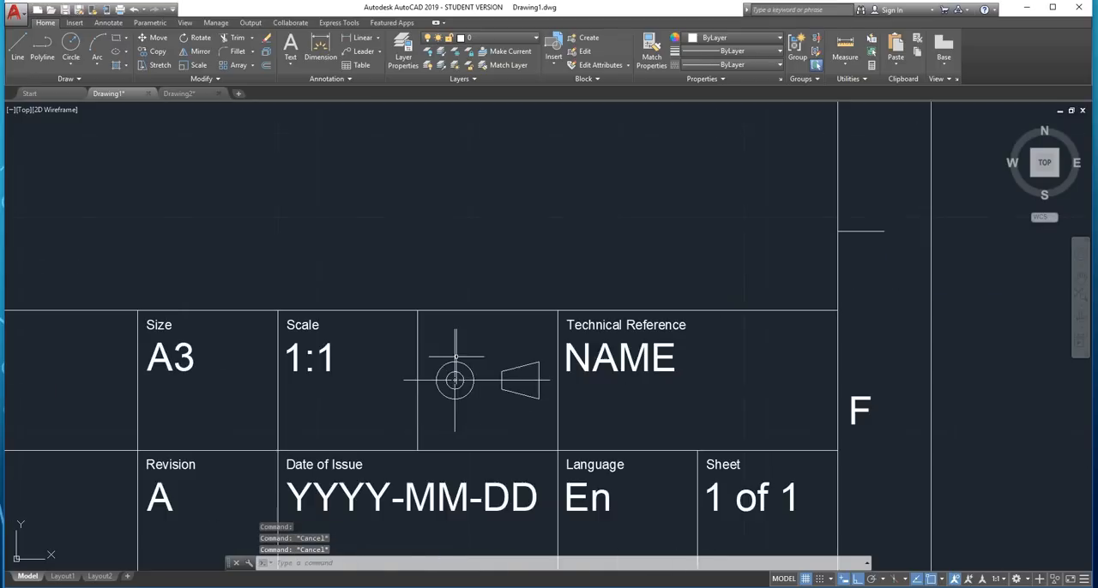
pyautogui.scroll(2, 468, 371)
pyautogui.scroll(2, 444, 386)
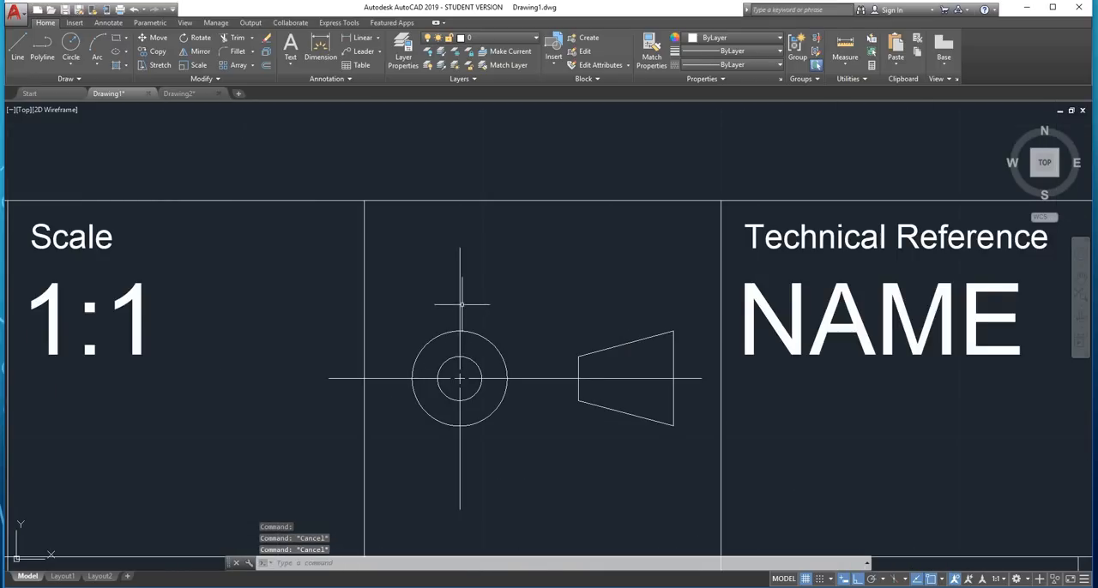
pyautogui.click(459, 304)
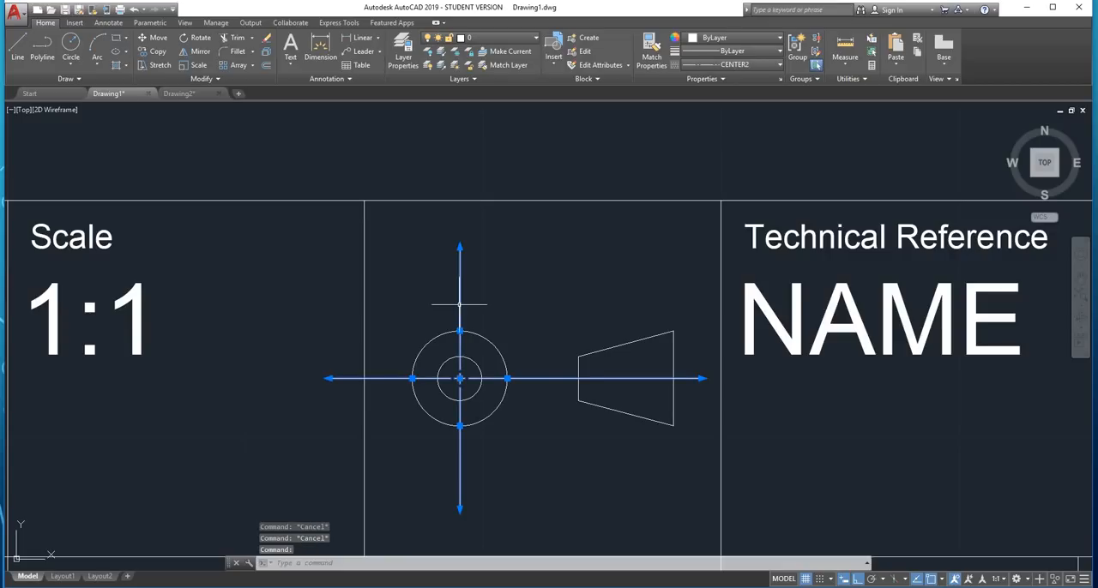
pyautogui.press('Return')
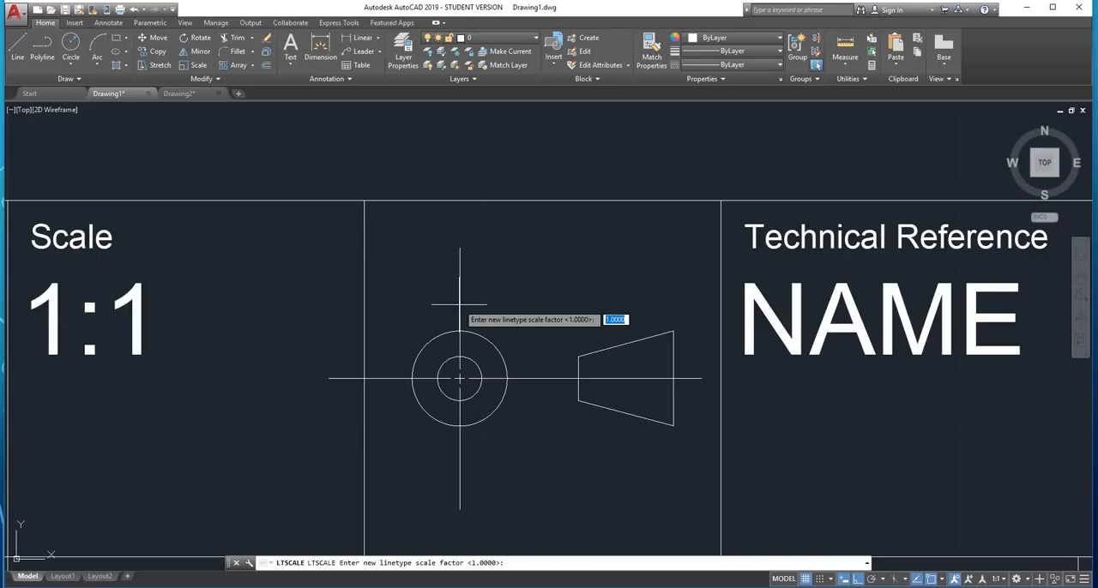
pyautogui.press('Return')
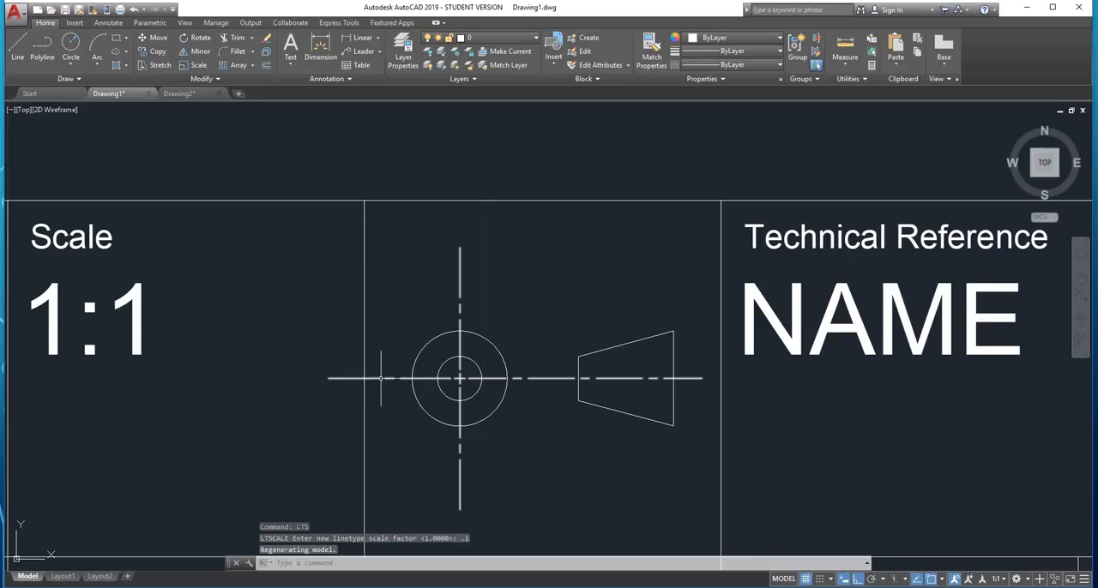
# Shorten the left end of the centre mark's horizontal line to the outer circle's left quadrant
pyautogui.scroll(-5, 377, 383)
pyautogui.scroll(5, 410, 340)
pyautogui.scroll(2, 410, 341)
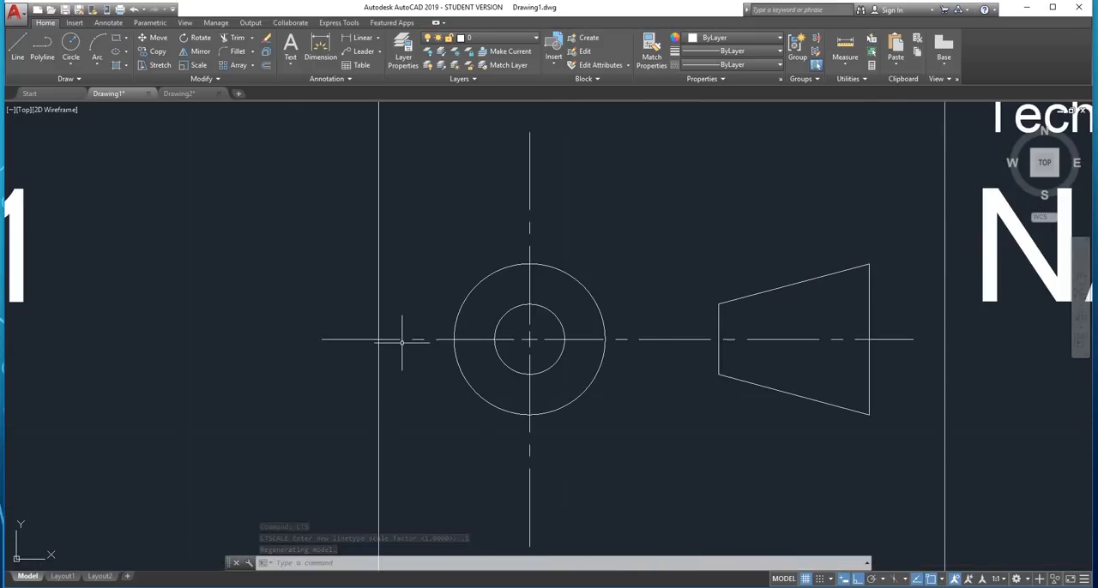
pyautogui.click(322, 339)
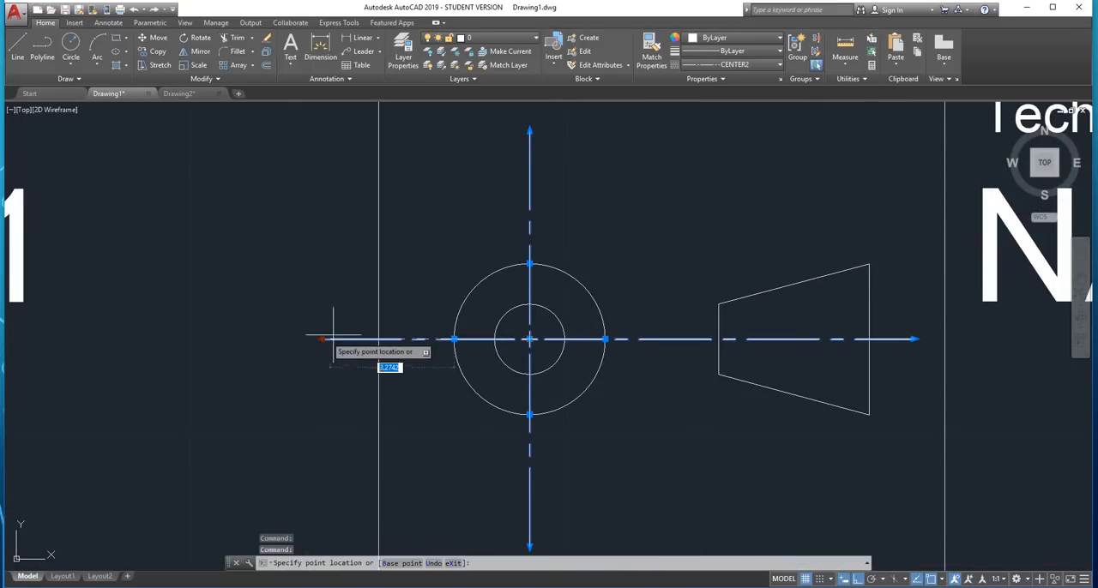
pyautogui.click(379, 338)
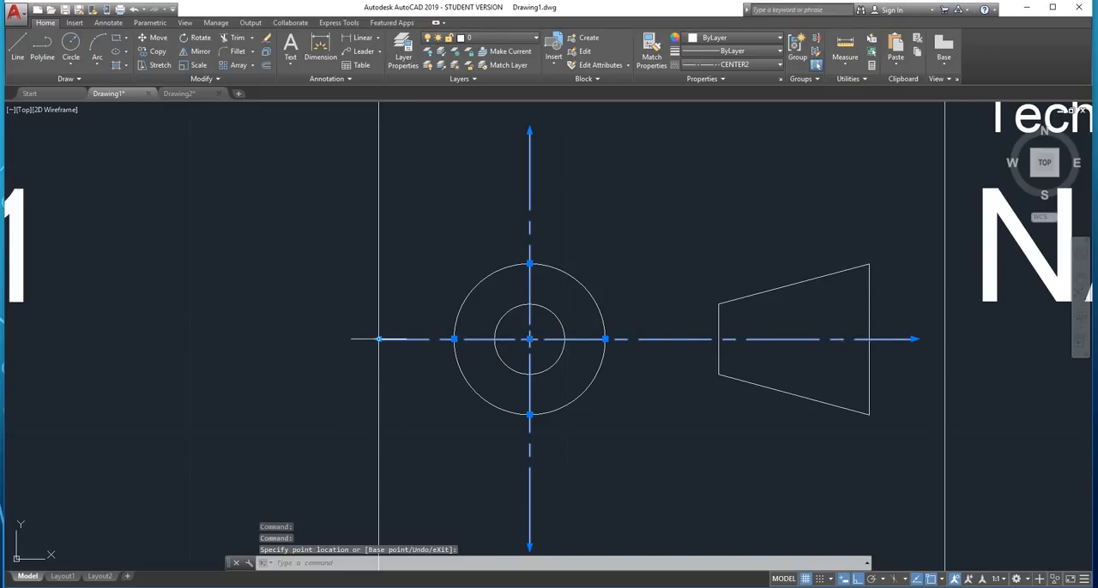
pyautogui.click(379, 339)
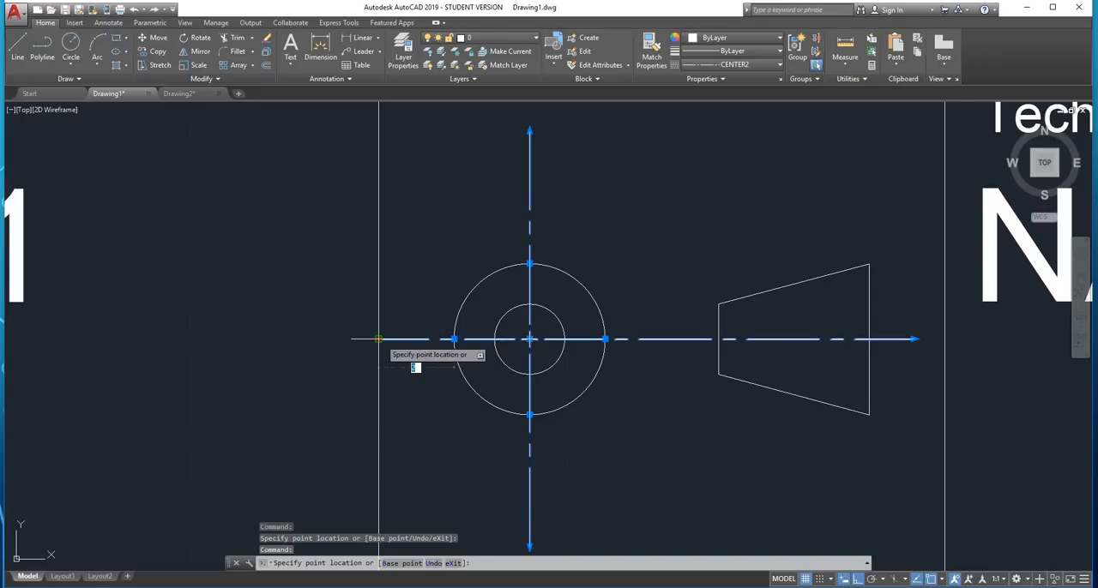
pyautogui.click(454, 339)
pyautogui.press('Escape')
pyautogui.press('Escape')
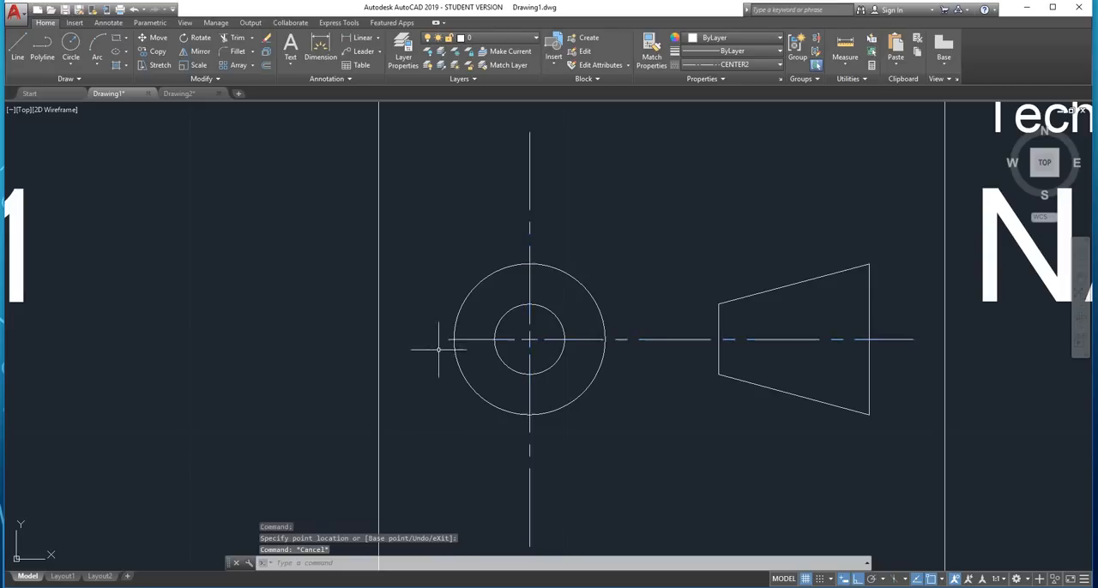
pyautogui.scroll(5, 446, 339)
pyautogui.scroll(-10, 443, 351)
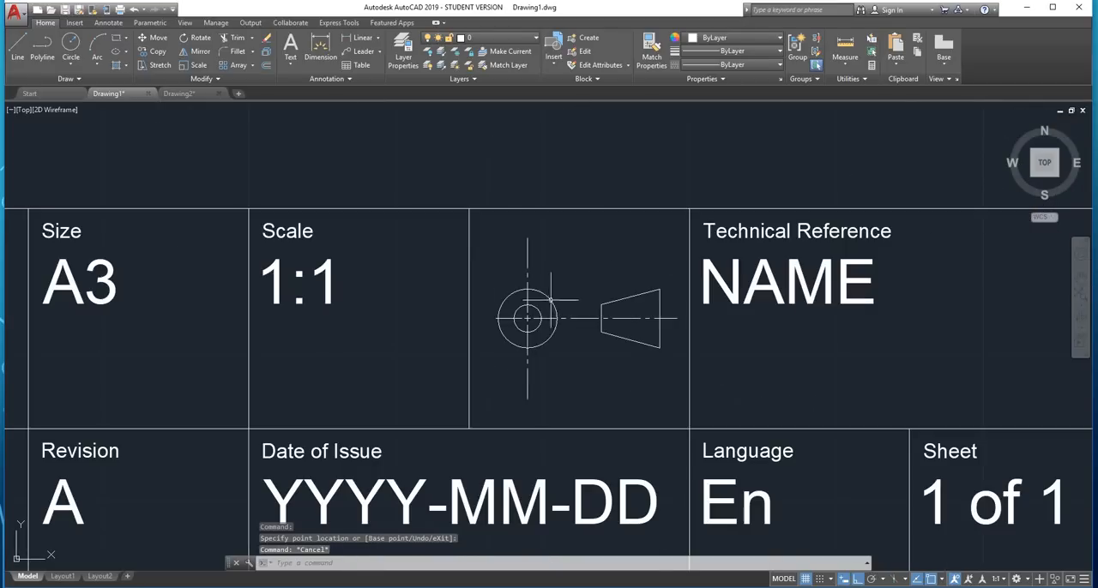
pyautogui.scroll(2, 601, 313)
pyautogui.moveTo(600, 313); pyautogui.dragTo(471, 383, button='middle')
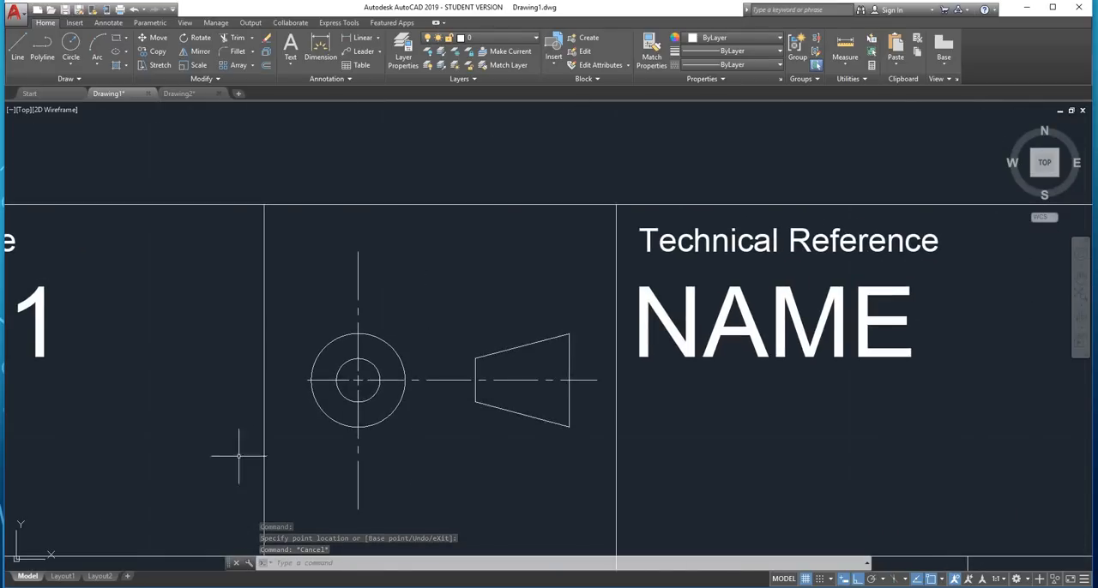
pyautogui.scroll(8, 385, 304)
pyautogui.click(417, 340)
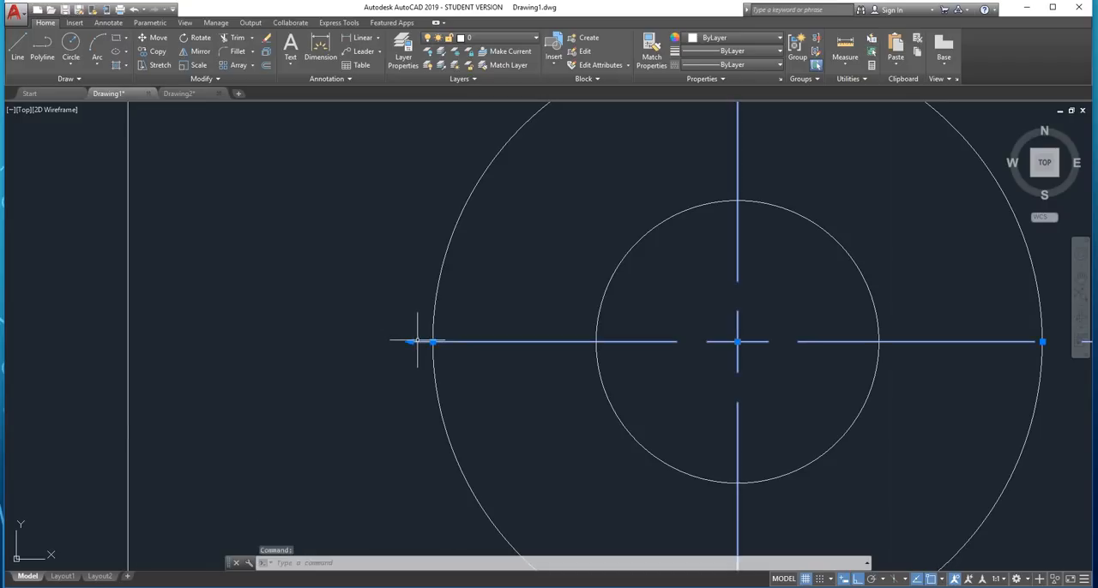
pyautogui.click(391, 341)
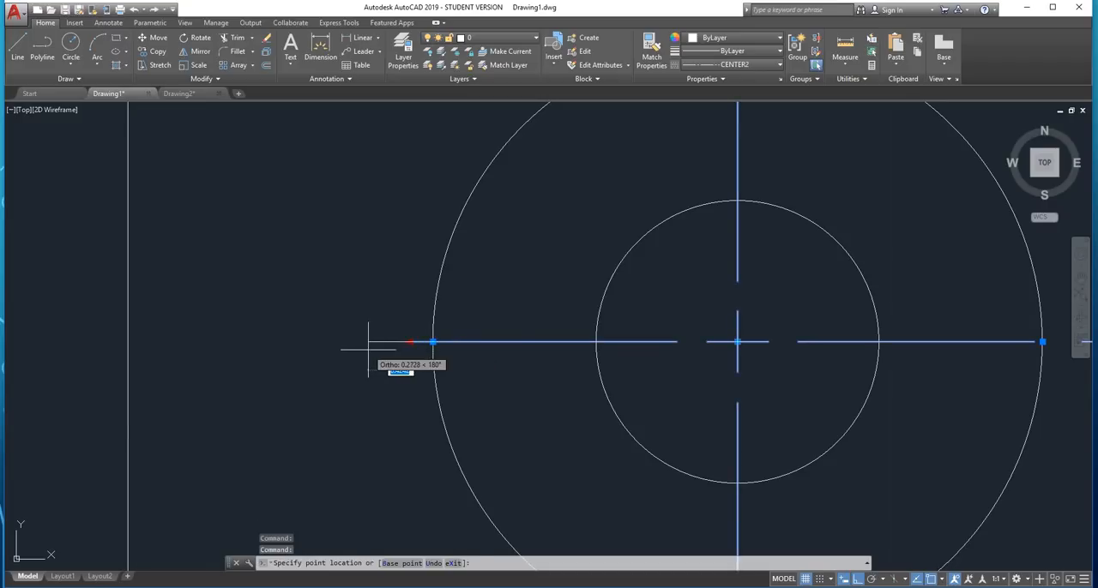
pyautogui.press('Escape')
pyautogui.scroll(-4, 368, 344)
pyautogui.scroll(-1, 364, 353)
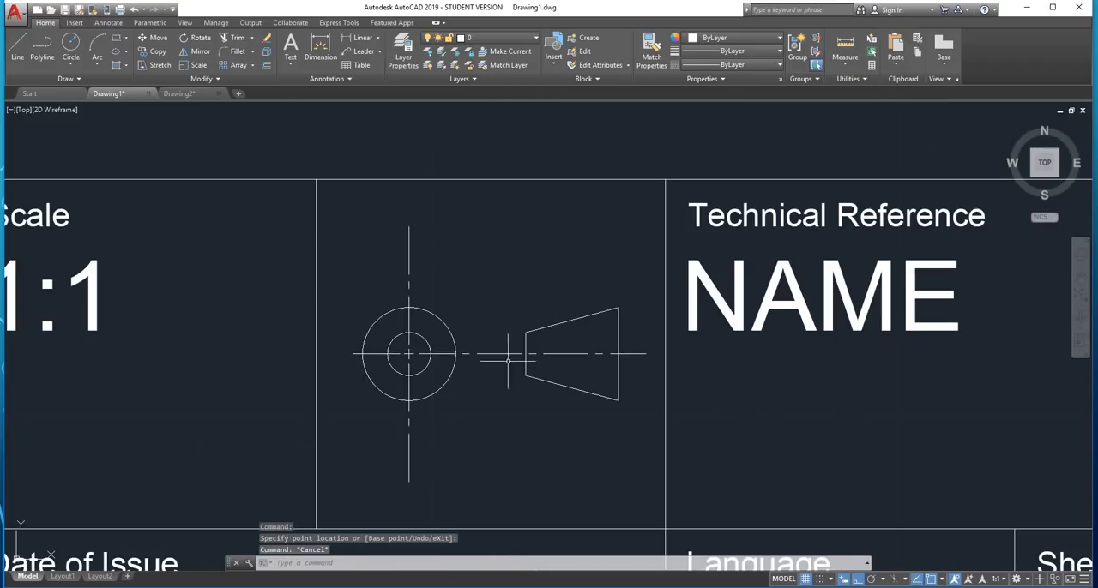
# Set the lower end of the centre mark's vertical line to extend 2 units beyond the outer circle
pyautogui.scroll(-2, 464, 399)
pyautogui.scroll(2, 455, 425)
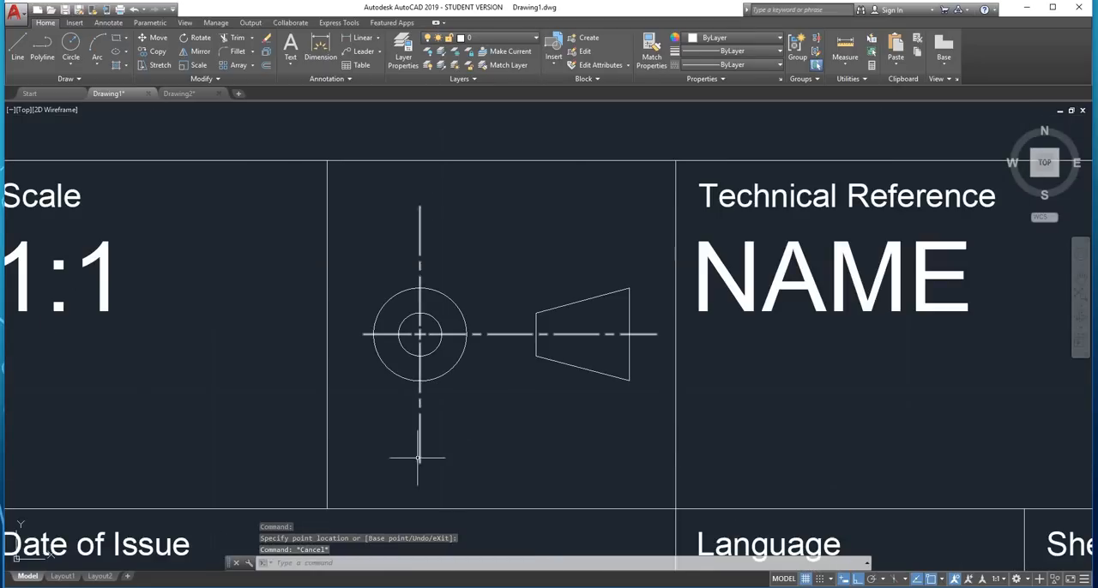
pyautogui.click(429, 449)
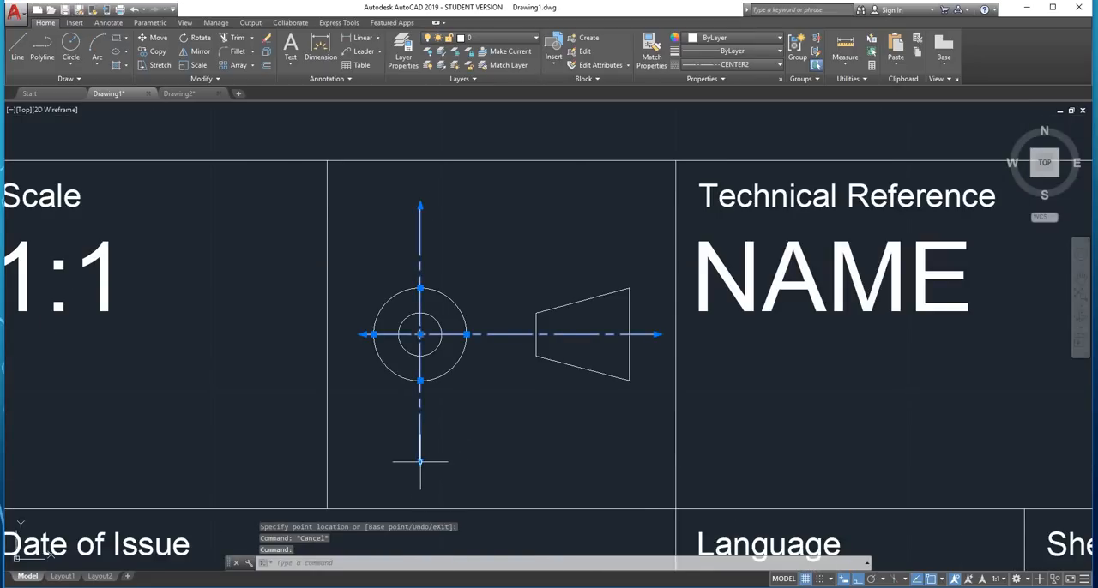
pyautogui.click(420, 461)
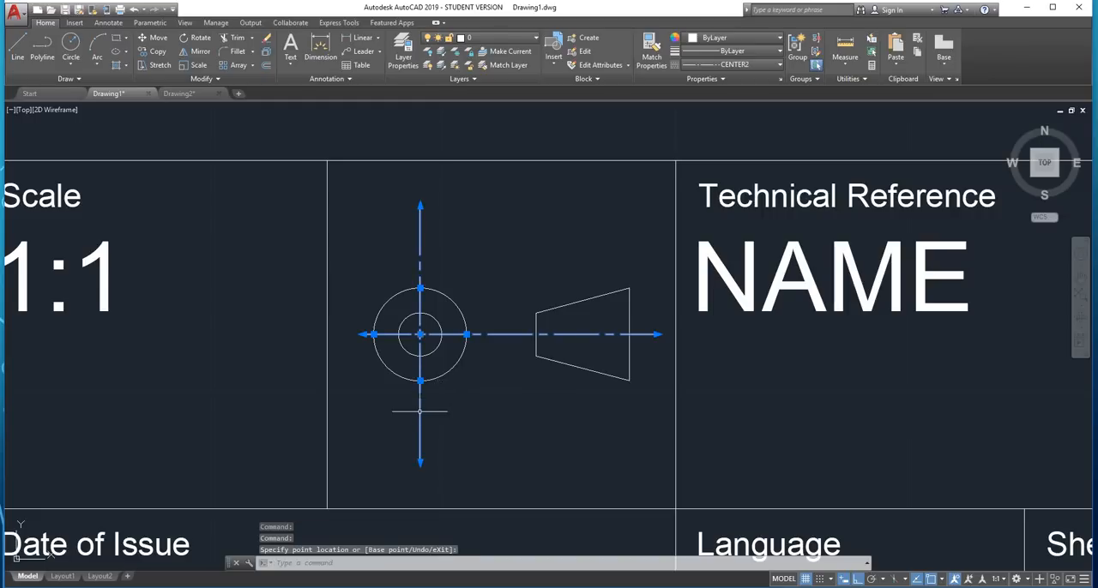
pyautogui.scroll(4, 420, 467)
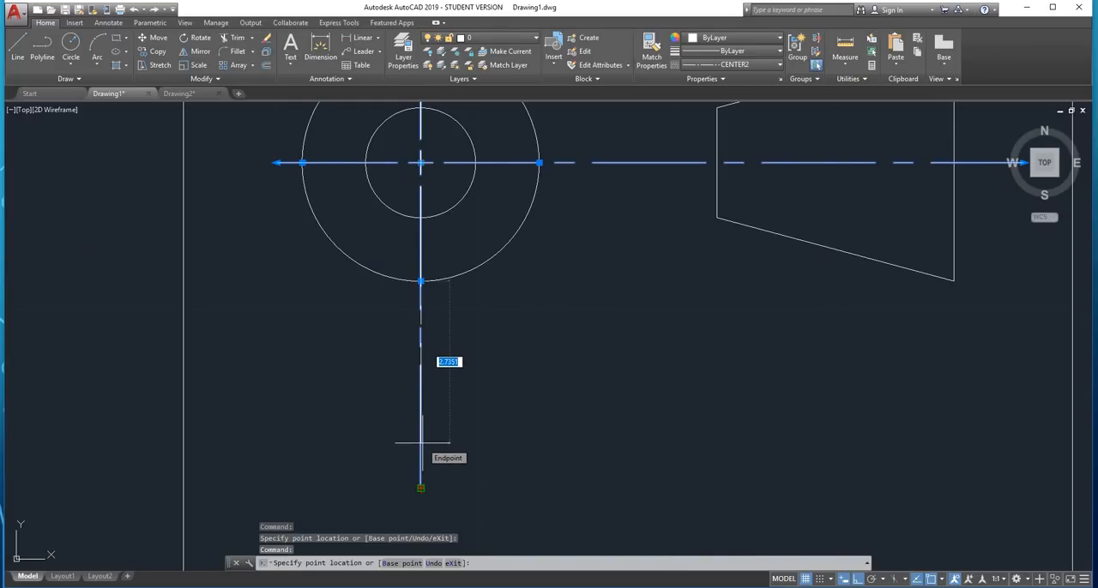
pyautogui.write('2')
pyautogui.press('Return')
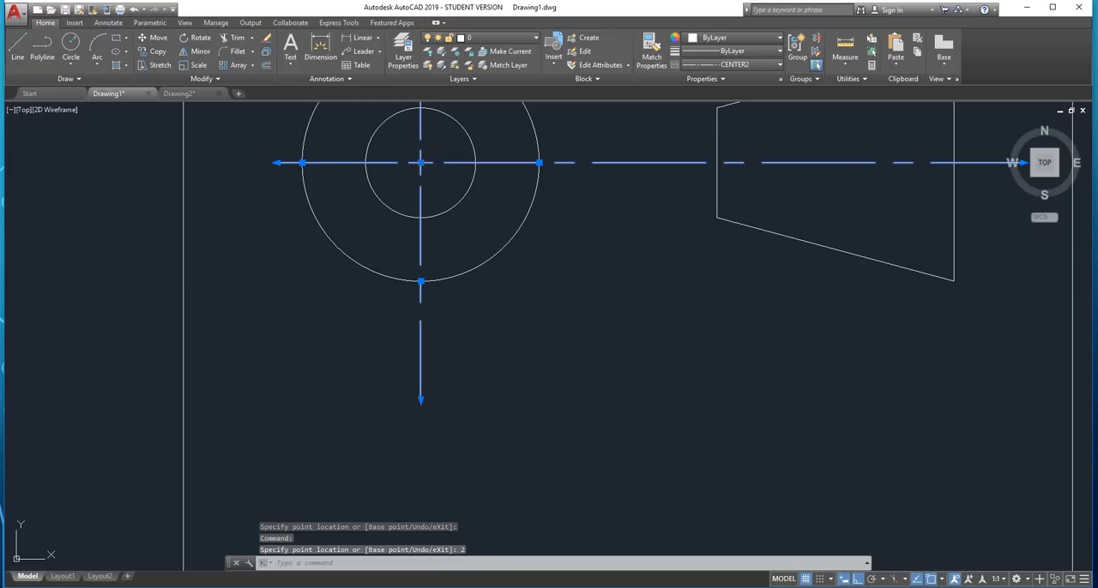
pyautogui.press('Escape')
# Set the upper end of the centre mark's vertical line to extend 2 units beyond the outer circle
pyautogui.scroll(-6, 431, 421)
pyautogui.scroll(4, 436, 301)
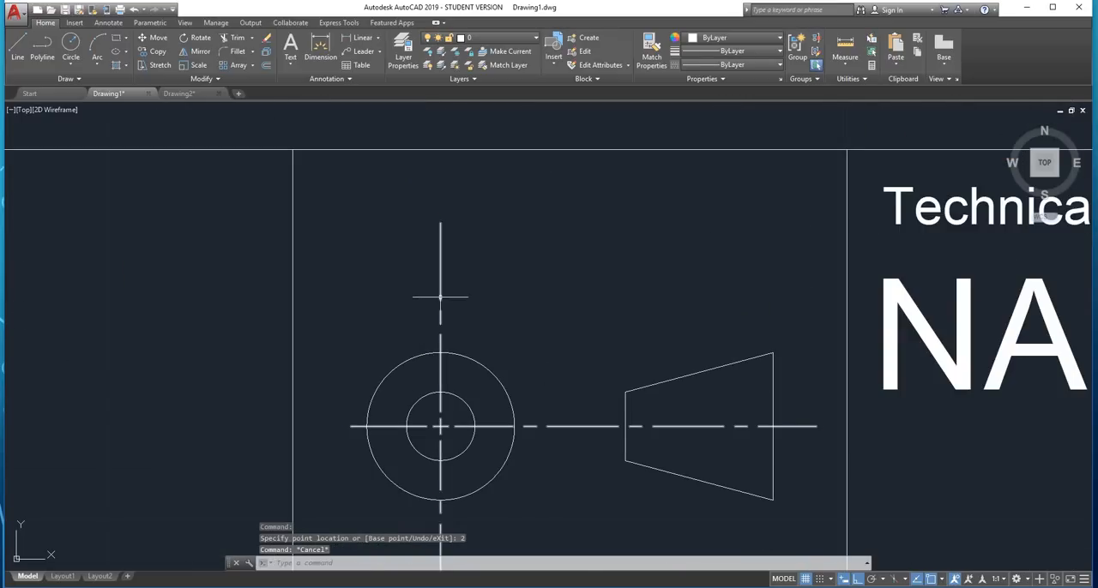
pyautogui.click(440, 298)
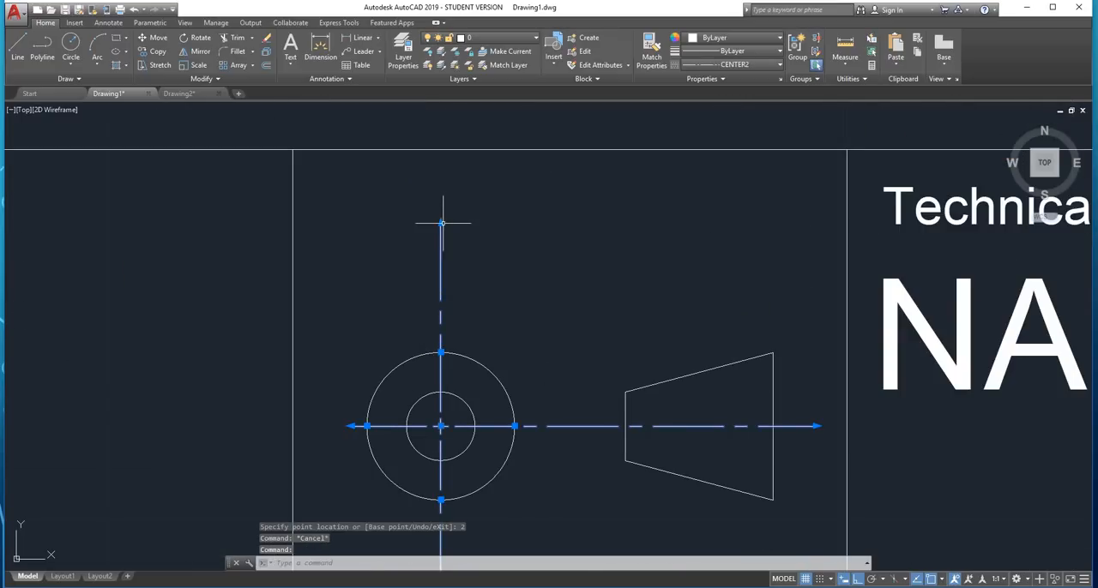
pyautogui.click(441, 223)
pyautogui.write('2')
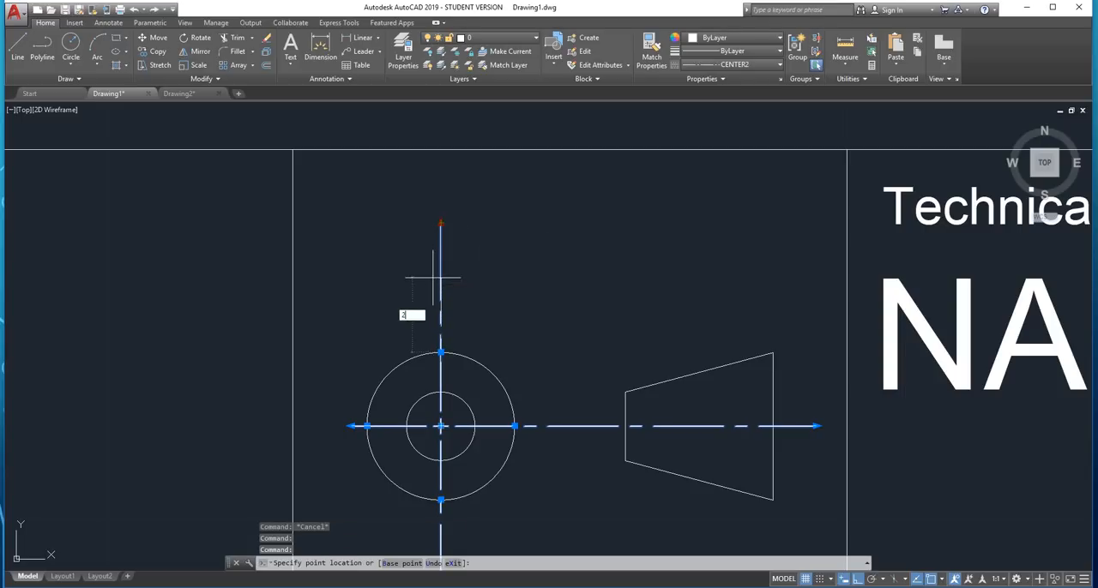
pyautogui.press('Return')
pyautogui.press('Escape')
pyautogui.scroll(-4, 432, 277)
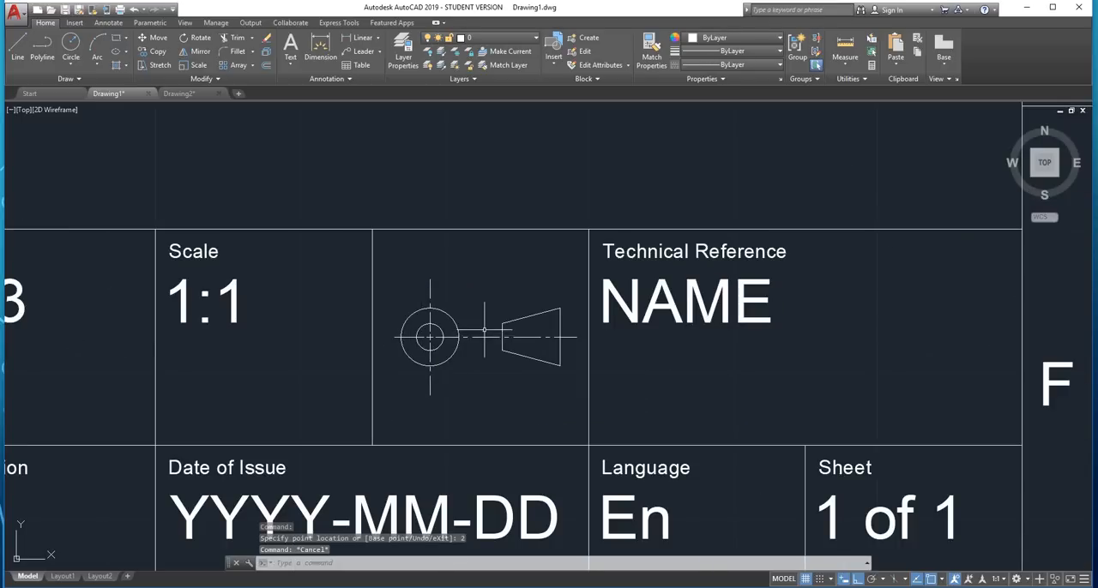
# Shorten the lower end of the centre mark's vertical line to 1 unit beyond the outer circle
pyautogui.scroll(2, 484, 329)
pyautogui.click(396, 412)
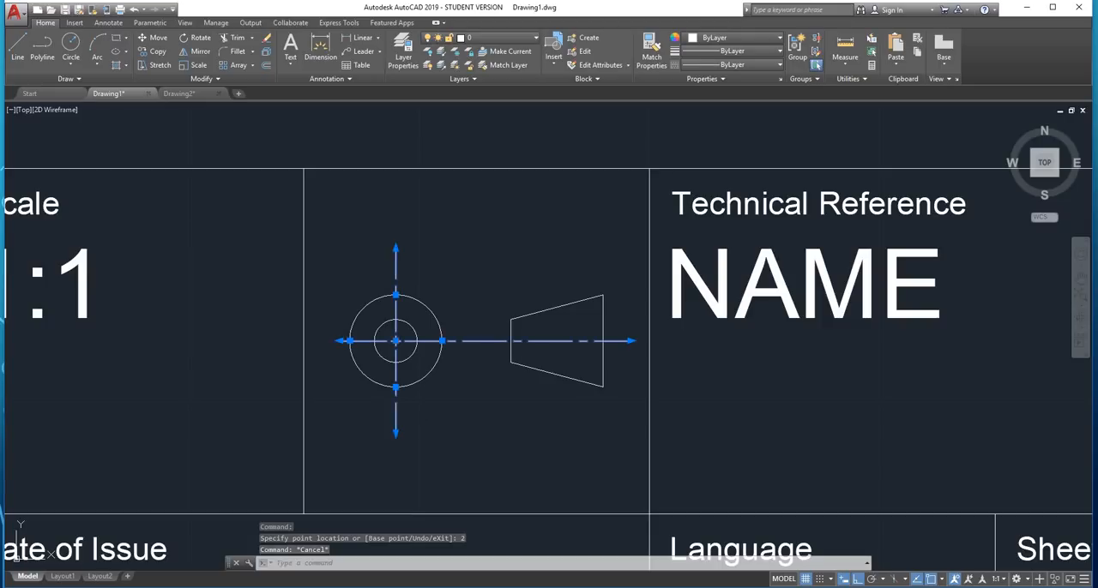
pyautogui.scroll(2, 397, 416)
pyautogui.click(394, 441)
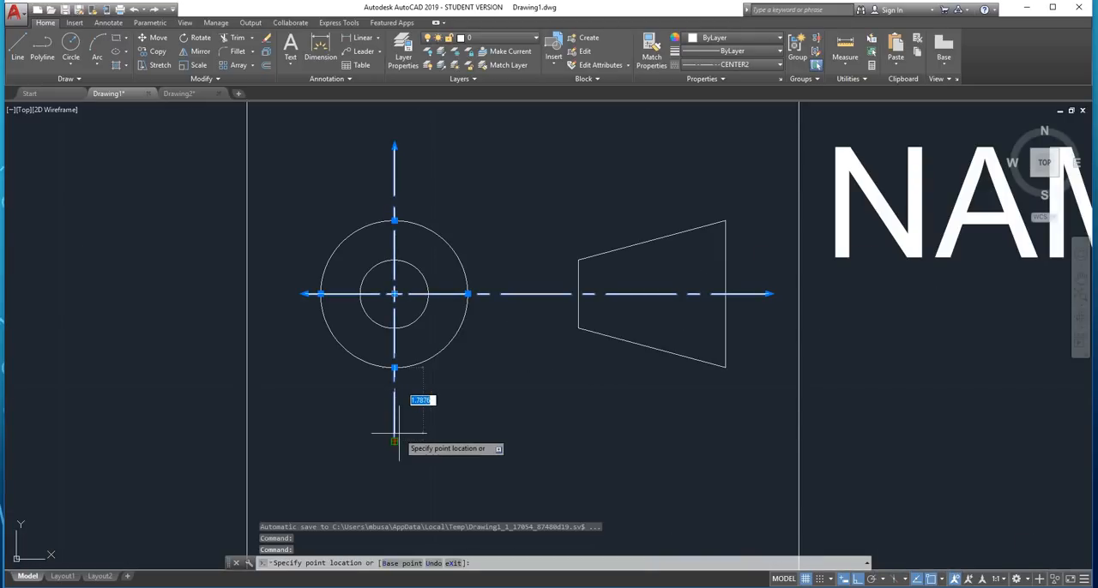
pyautogui.write('1')
pyautogui.press('Return')
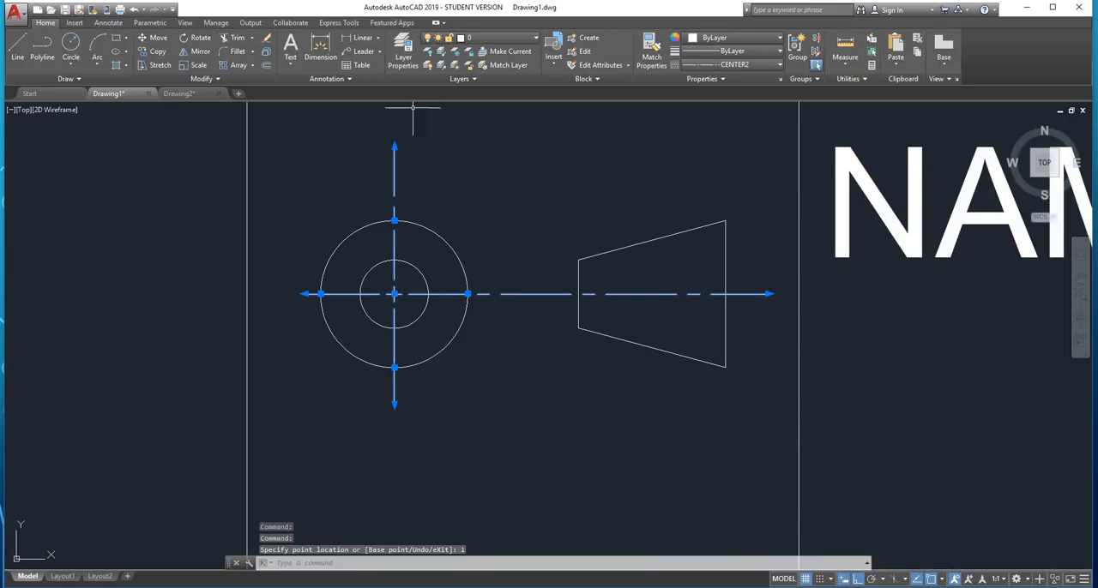
# Shorten the upper end of the centre mark's vertical line to 1 unit beyond the outer circle and deselect the mark
pyautogui.click(393, 146)
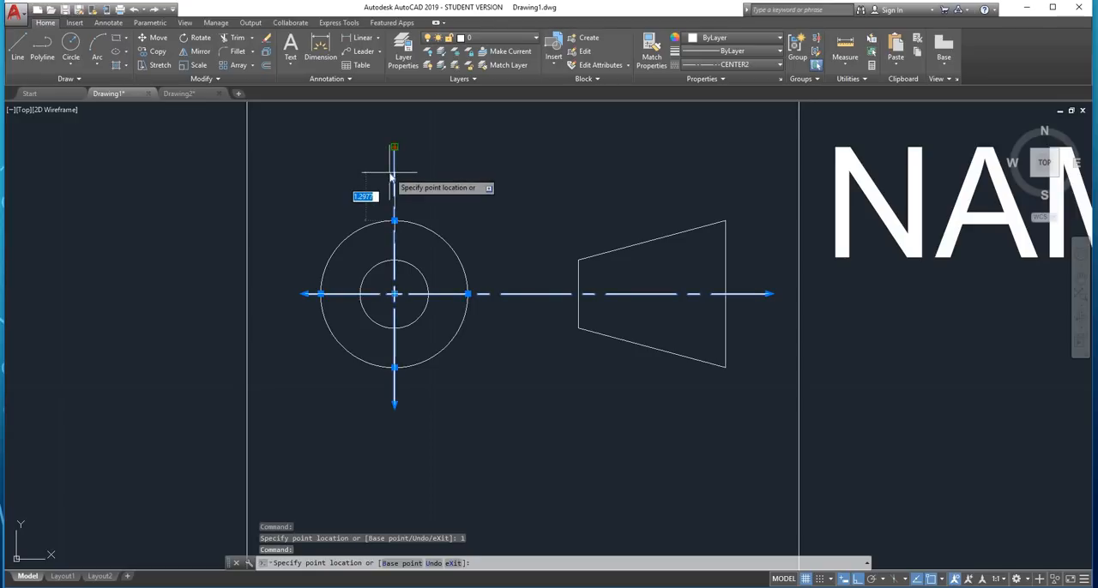
pyautogui.press('Escape')
pyautogui.press('Escape')
pyautogui.scroll(-4, 404, 304)
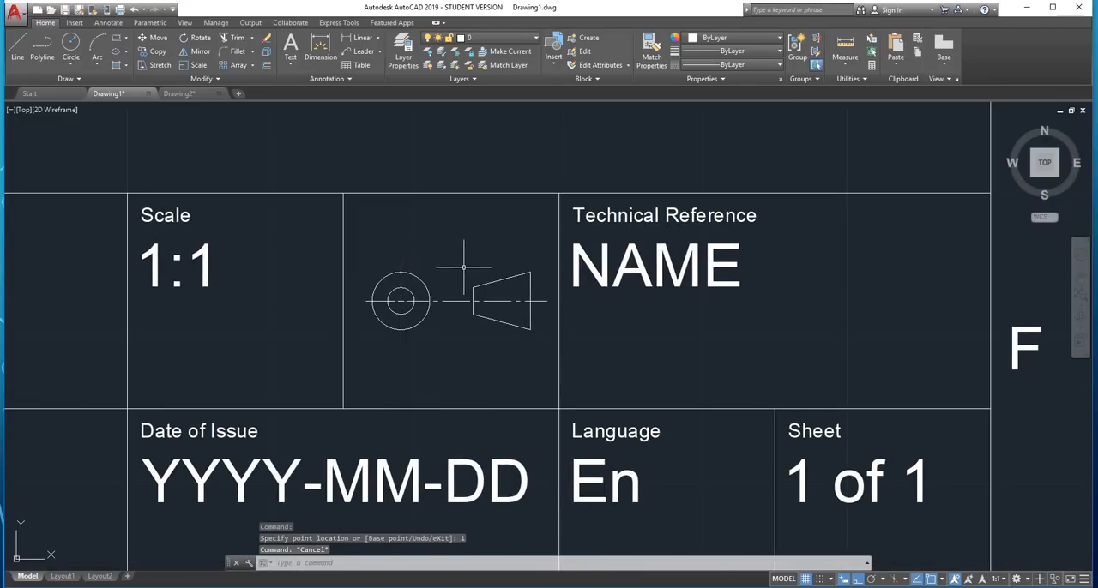
# Change the Technical Reference label in the cell beside the projection symbol to Part No
pyautogui.scroll(-2, 466, 292)
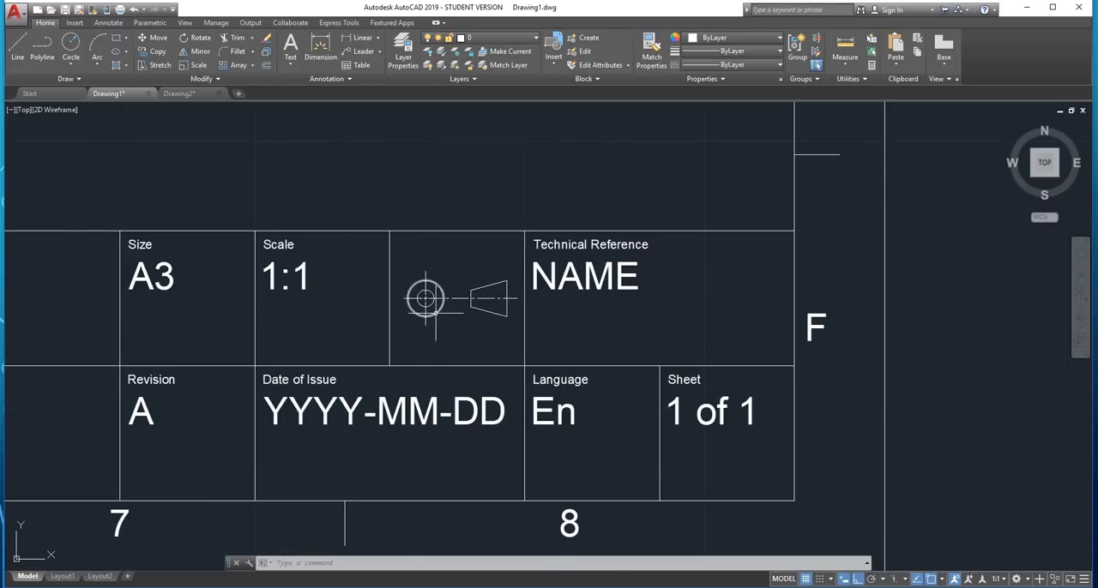
pyautogui.scroll(2, 621, 245)
pyautogui.click(628, 243)
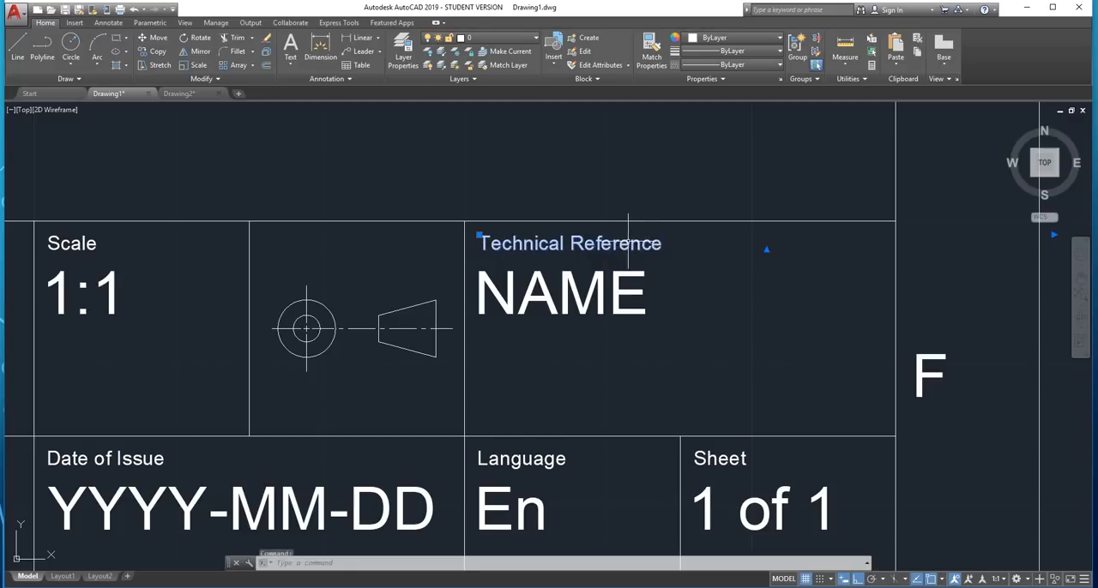
pyautogui.doubleClick(628, 243)
pyautogui.moveTo(663, 245); pyautogui.dragTo(512, 243)
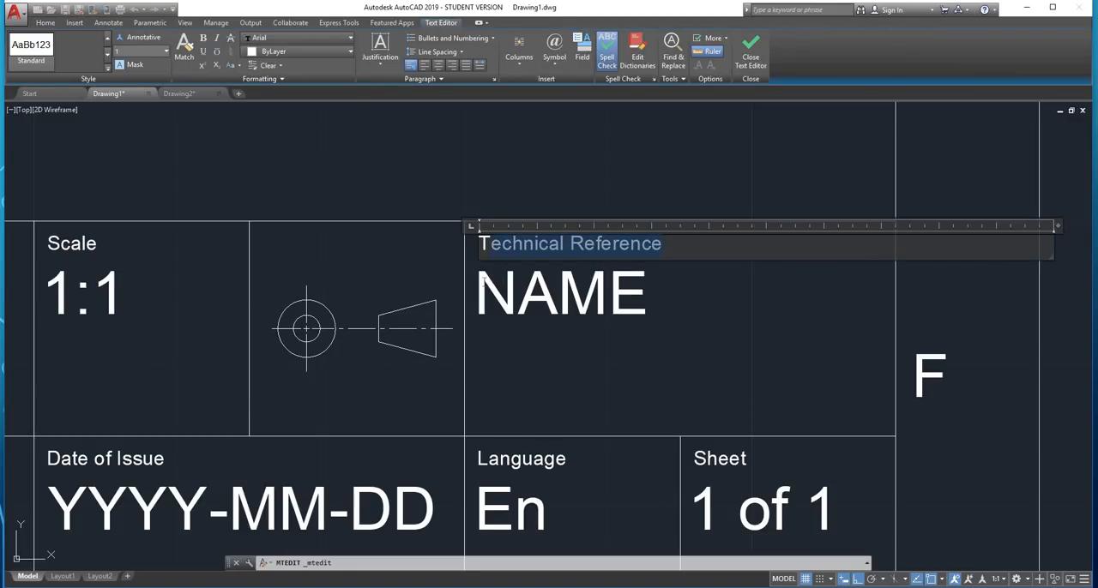
pyautogui.write('Part No')
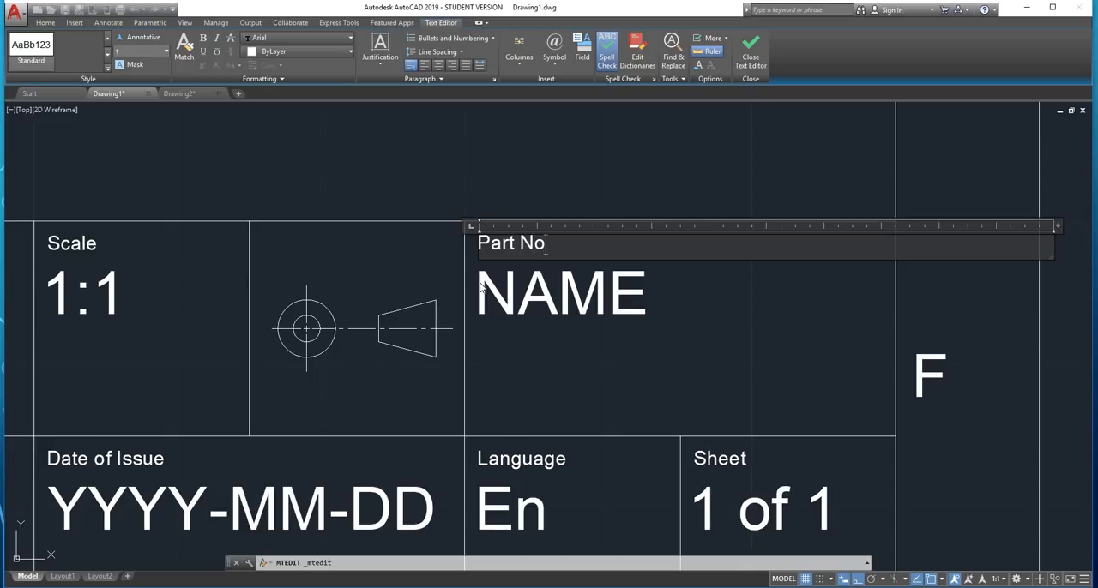
pyautogui.click(559, 365)
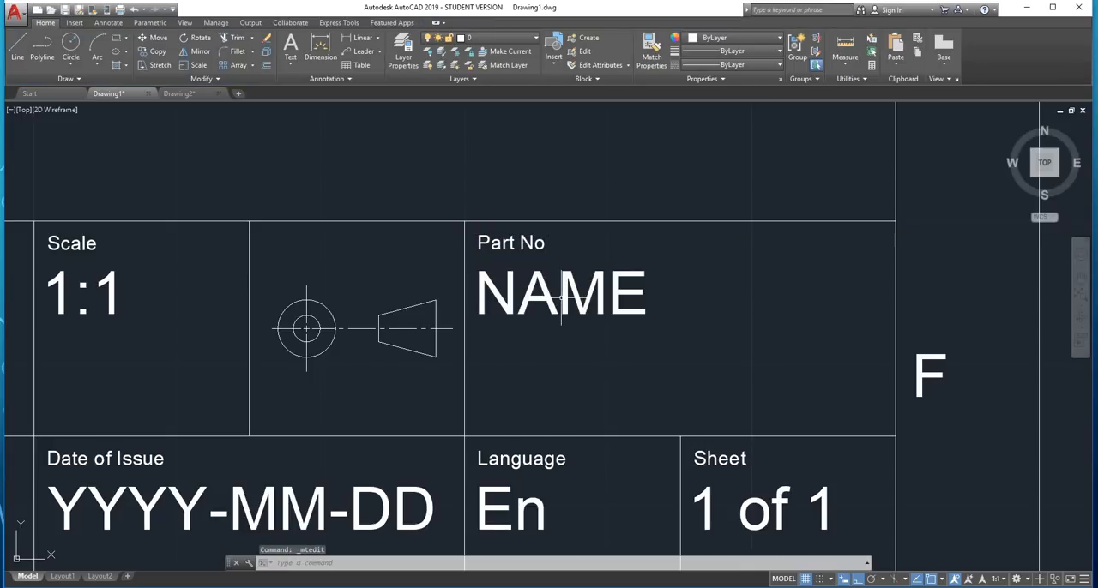
# Replace the NAME text under the Part No label with ABC 123-45
pyautogui.click(549, 287)
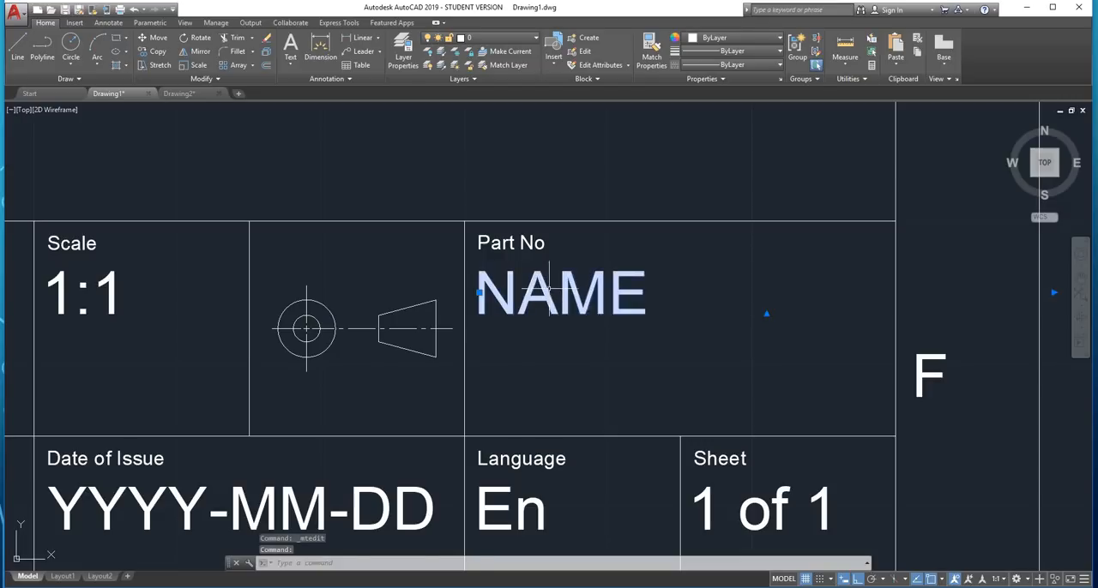
pyautogui.click(550, 287)
pyautogui.press('Escape')
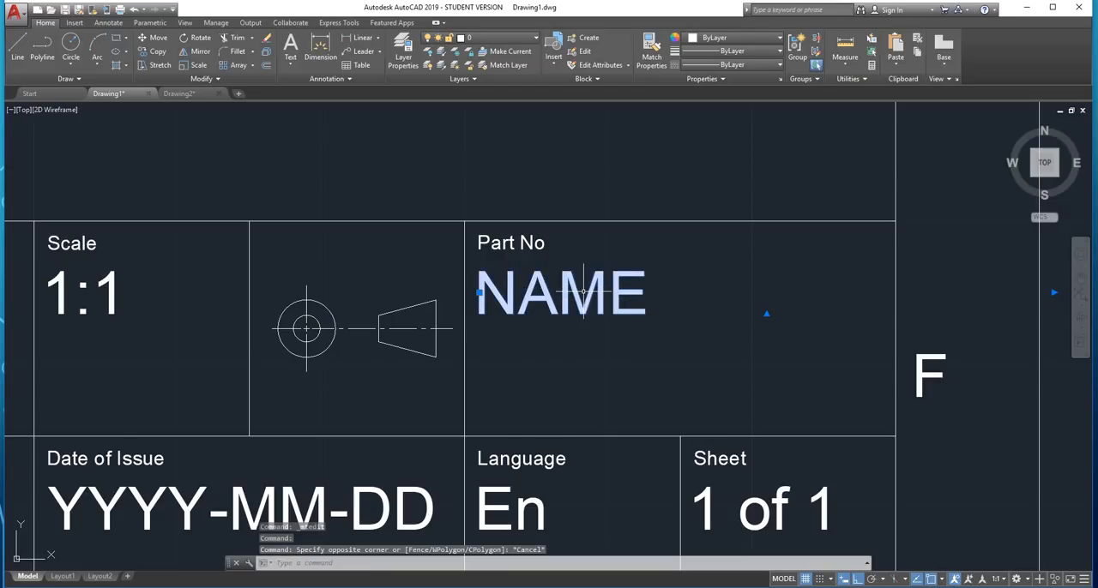
pyautogui.doubleClick(580, 292)
pyautogui.moveTo(649, 305); pyautogui.dragTo(485, 313)
pyautogui.write('AB')
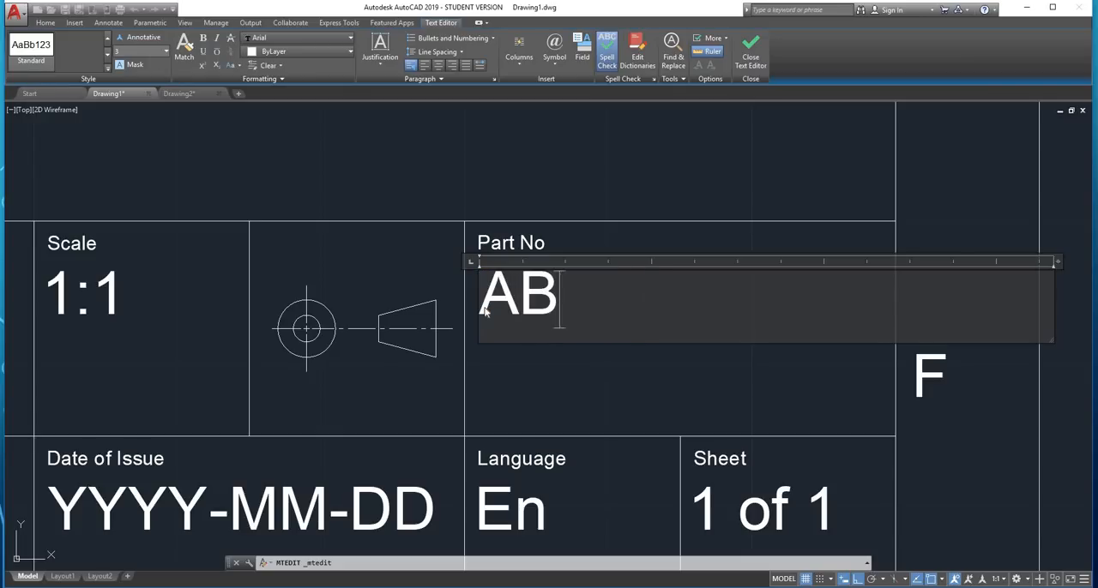
pyautogui.write('C 123')
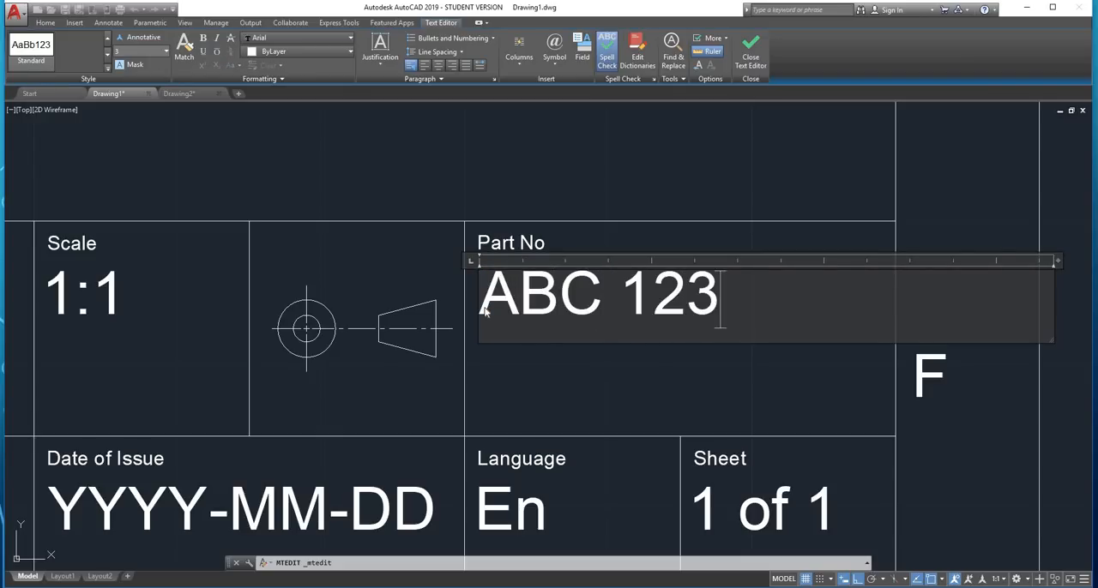
pyautogui.write('-45')
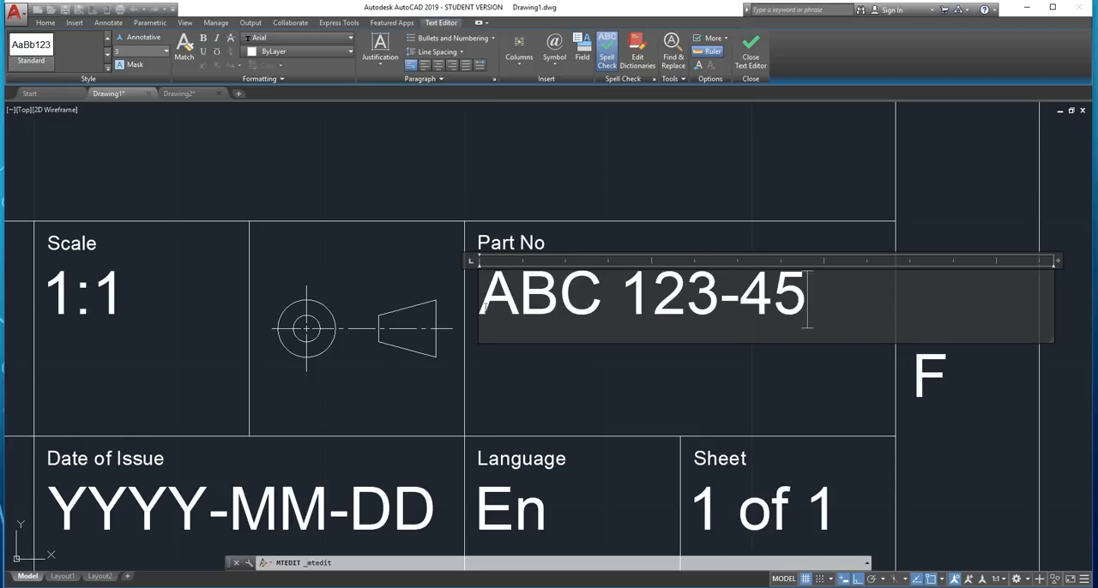
pyautogui.click(502, 179)
pyautogui.scroll(-2, 558, 196)
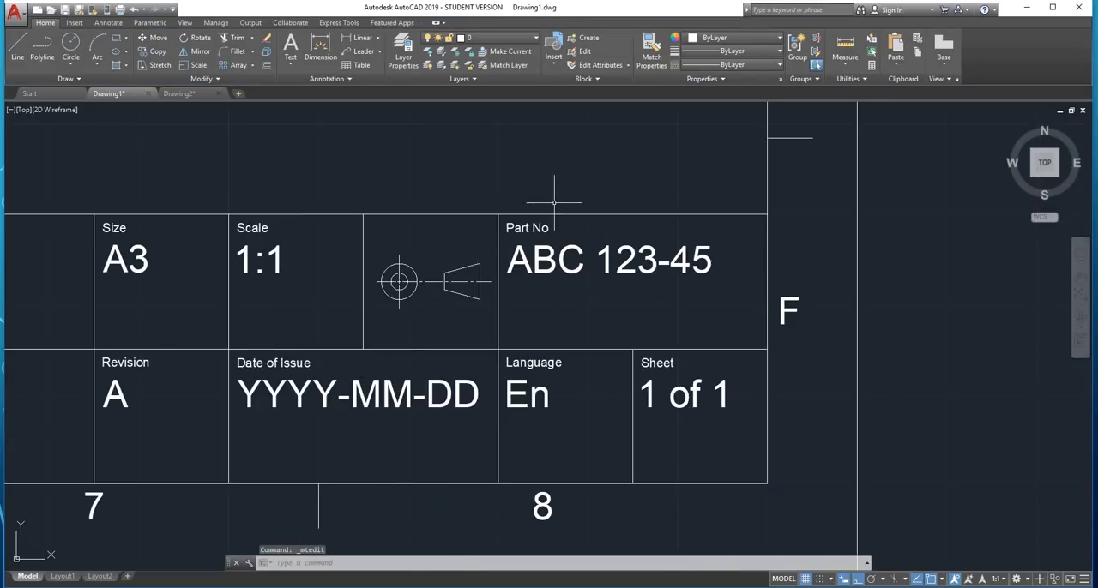
# Examine the title block's entries and the layout of the whole sheet
pyautogui.scroll(-5, 460, 246)
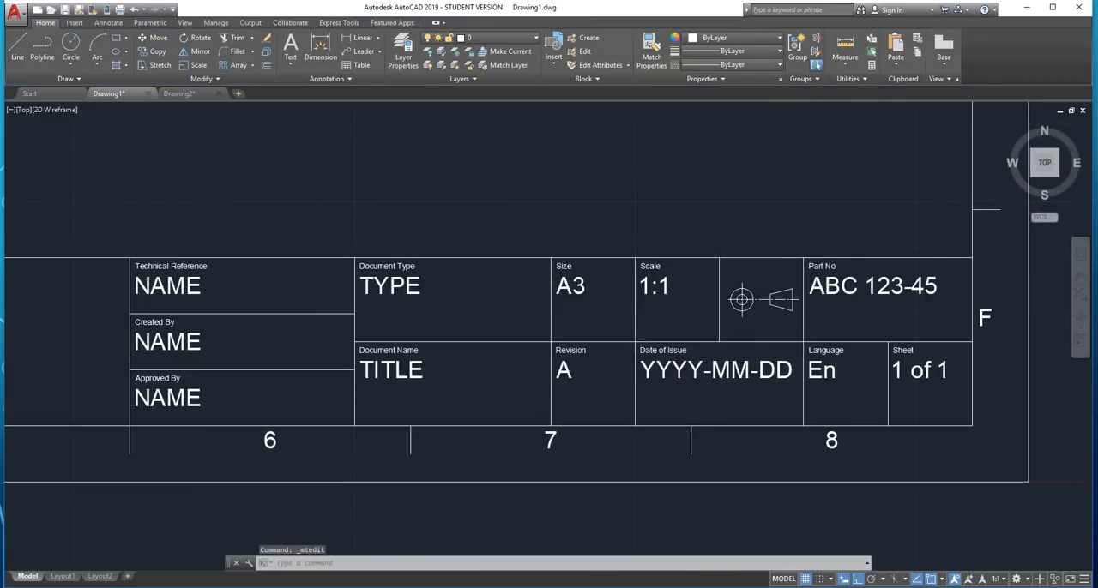
pyautogui.scroll(-2, 661, 296)
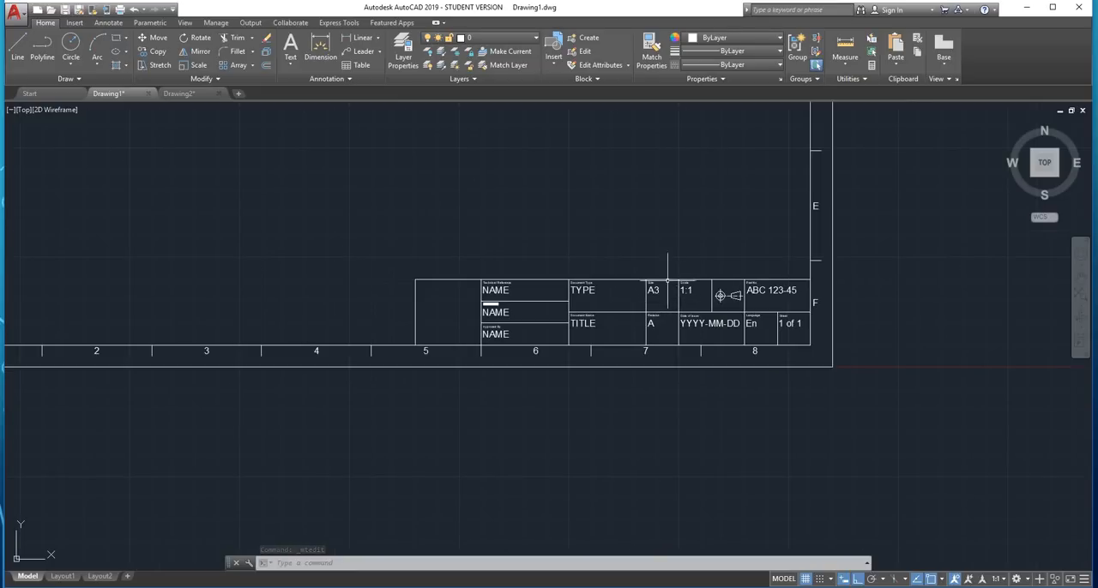
pyautogui.scroll(-2, 671, 275)
pyautogui.scroll(10, 569, 311)
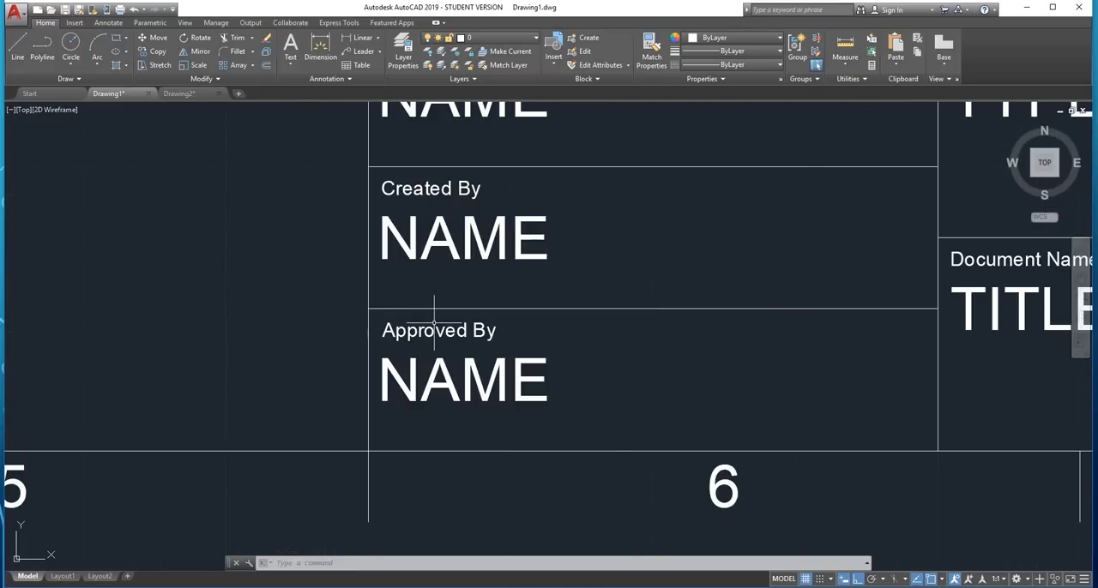
pyautogui.scroll(-10, 434, 324)
pyautogui.scroll(6, 434, 323)
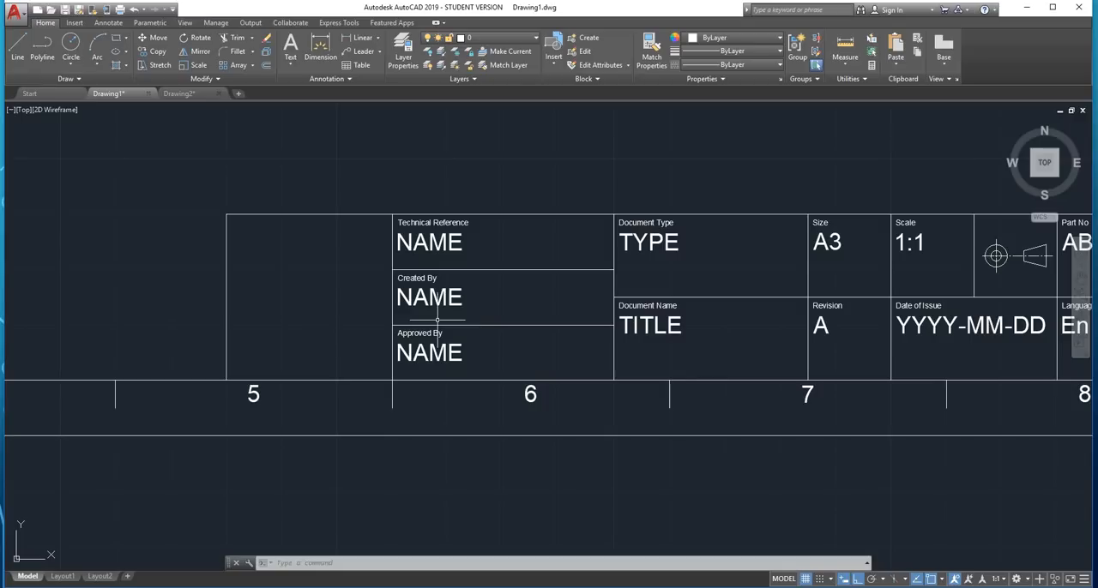
pyautogui.scroll(-10, 421, 324)
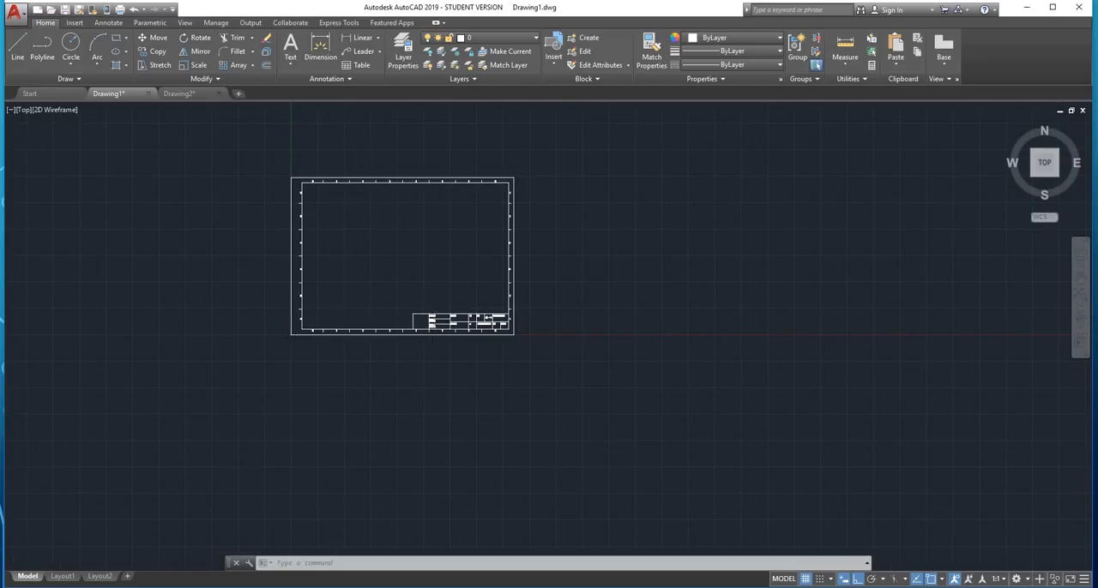
# Copy the entire sheet, including border and title block, to the clipboard with its lower-left outer corner as base point
pyautogui.scroll(5, 390, 326)
pyautogui.scroll(-5, 390, 326)
pyautogui.moveTo(394, 250); pyautogui.dragTo(449, 364, button='middle')
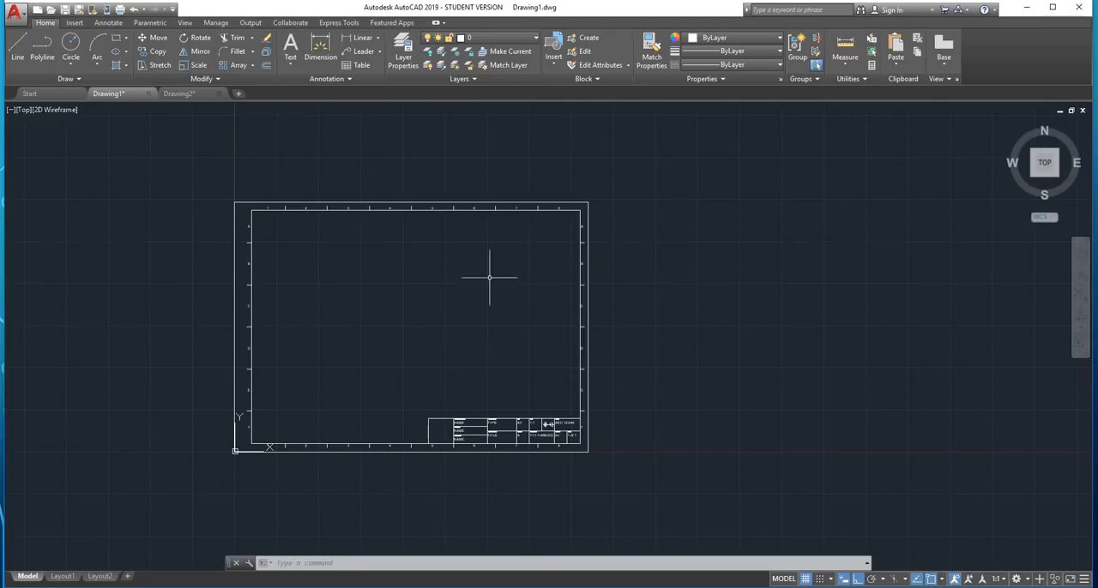
pyautogui.click(612, 168)
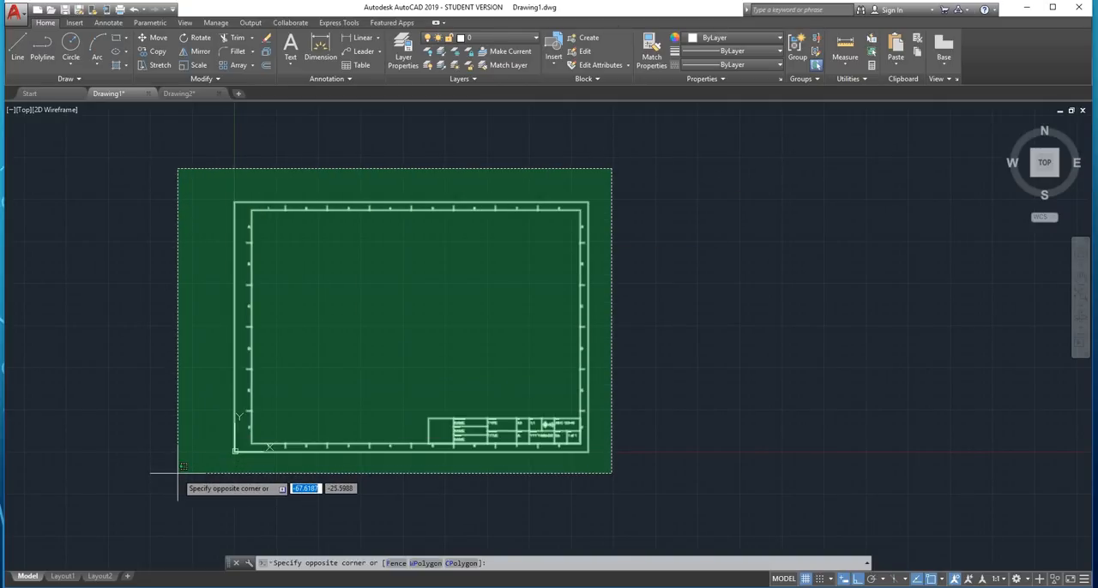
pyautogui.click(179, 472)
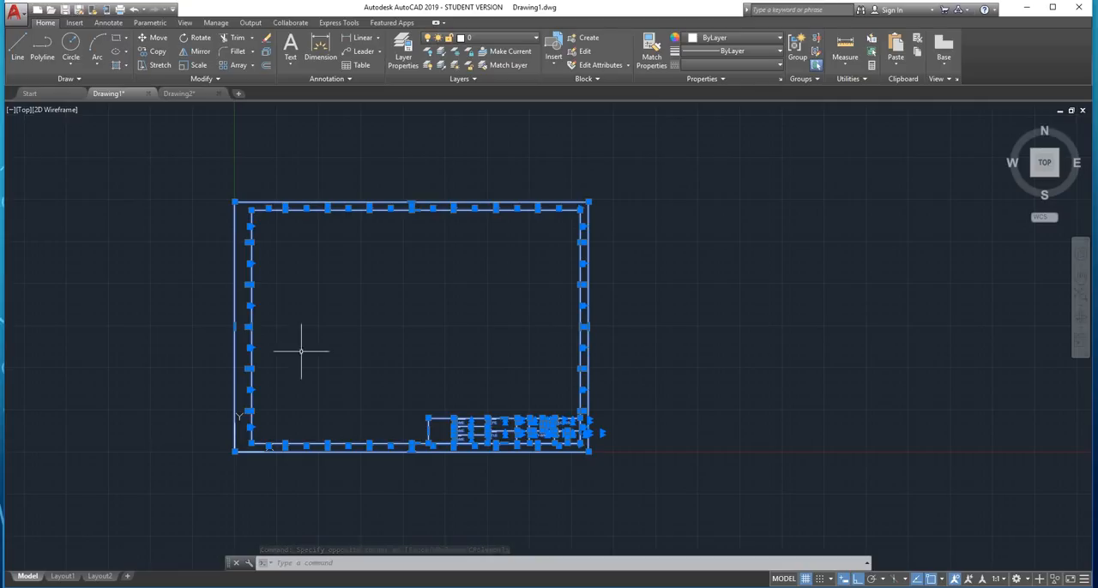
pyautogui.rightClick(391, 323)
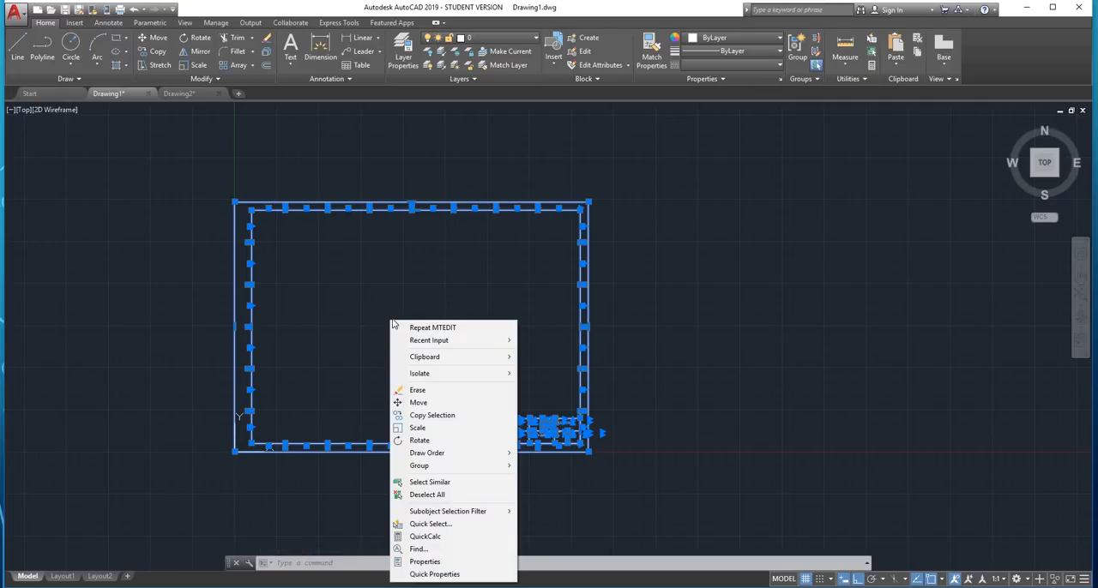
pyautogui.moveTo(433, 357)
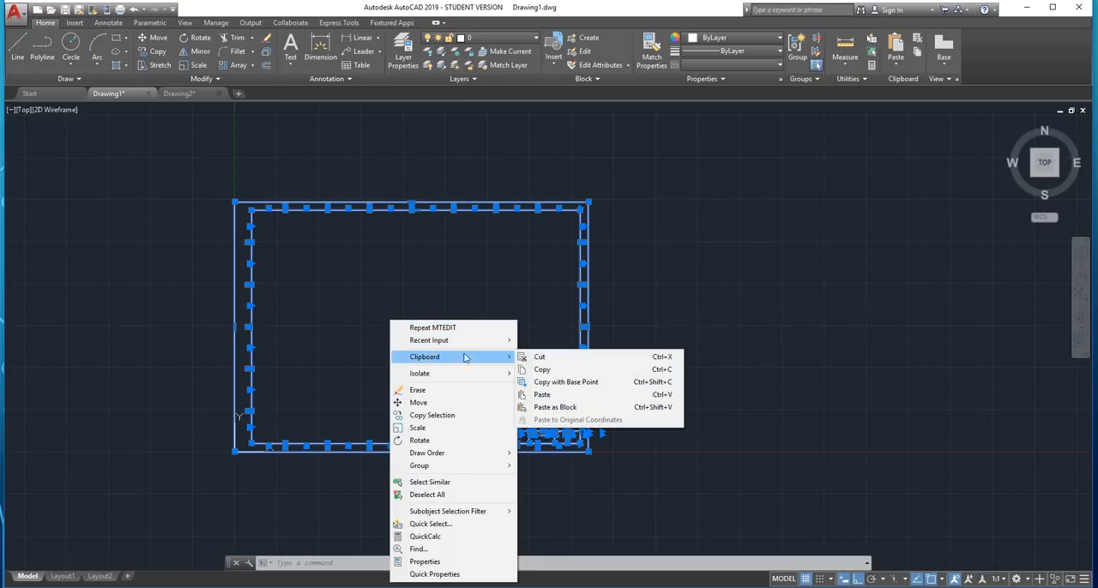
pyautogui.click(588, 387)
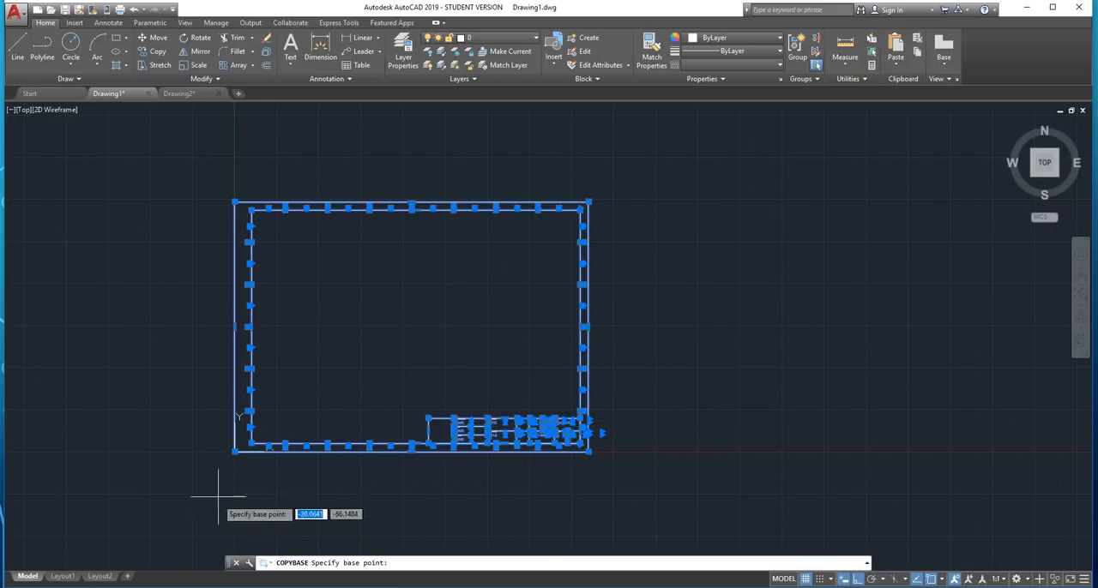
pyautogui.scroll(2, 230, 453)
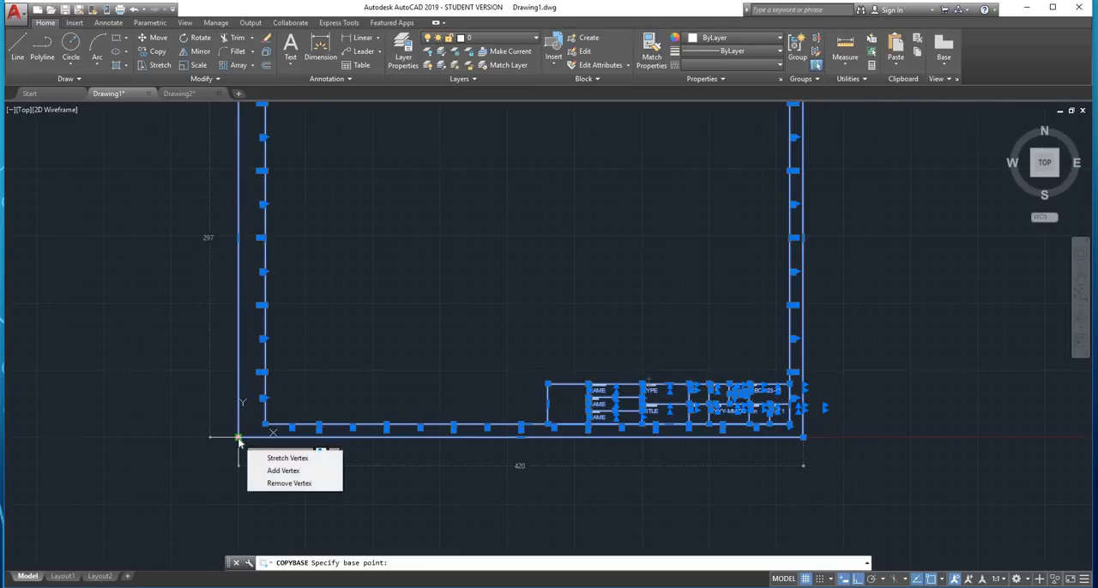
pyautogui.click(240, 436)
pyautogui.press('Escape')
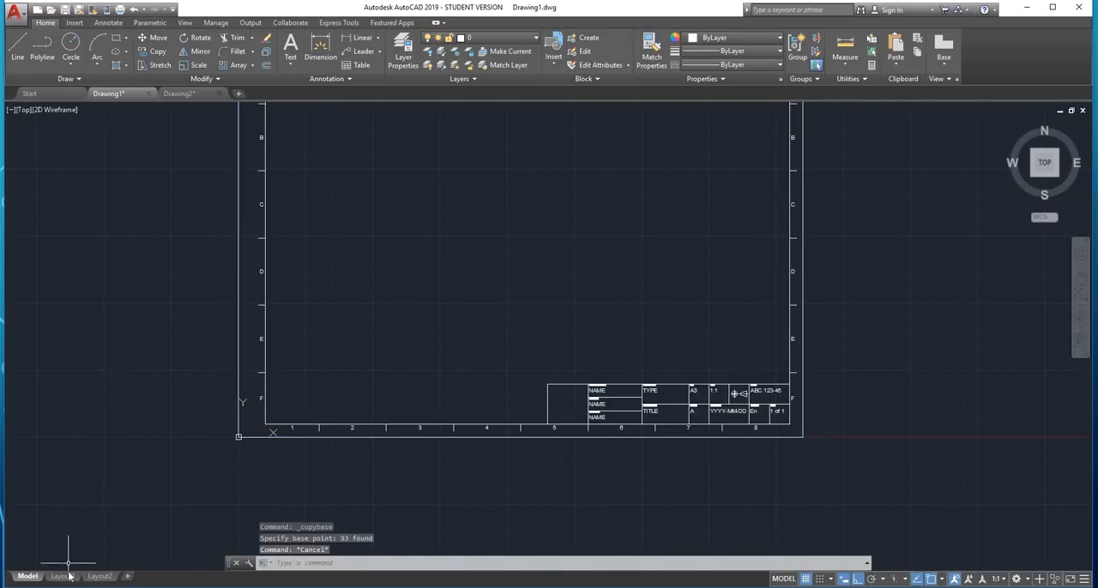
# Switch from model space to the Layout1 paper space
pyautogui.moveTo(69, 577)
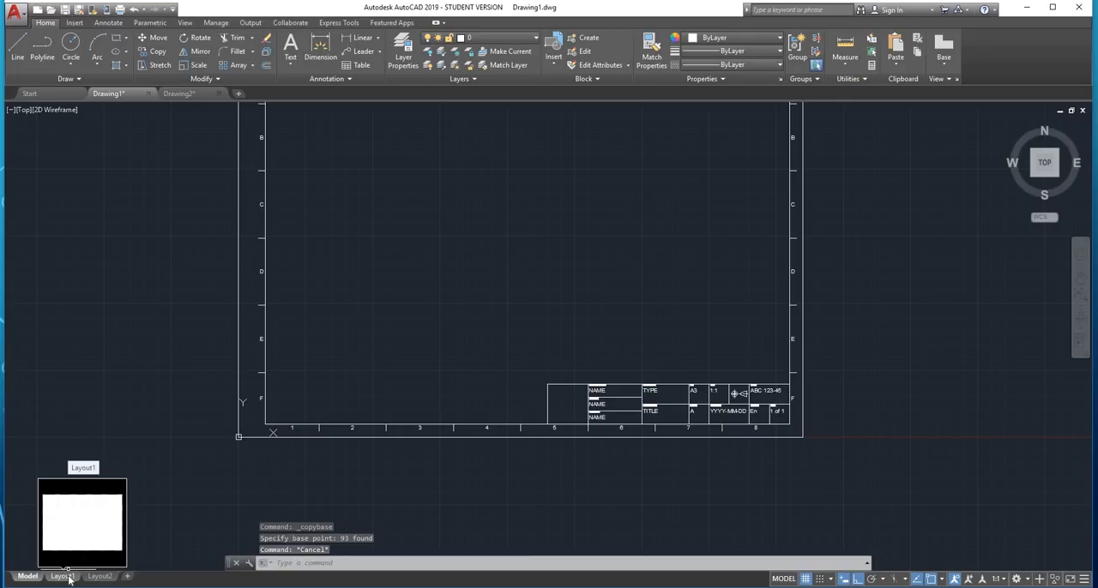
pyautogui.click(67, 576)
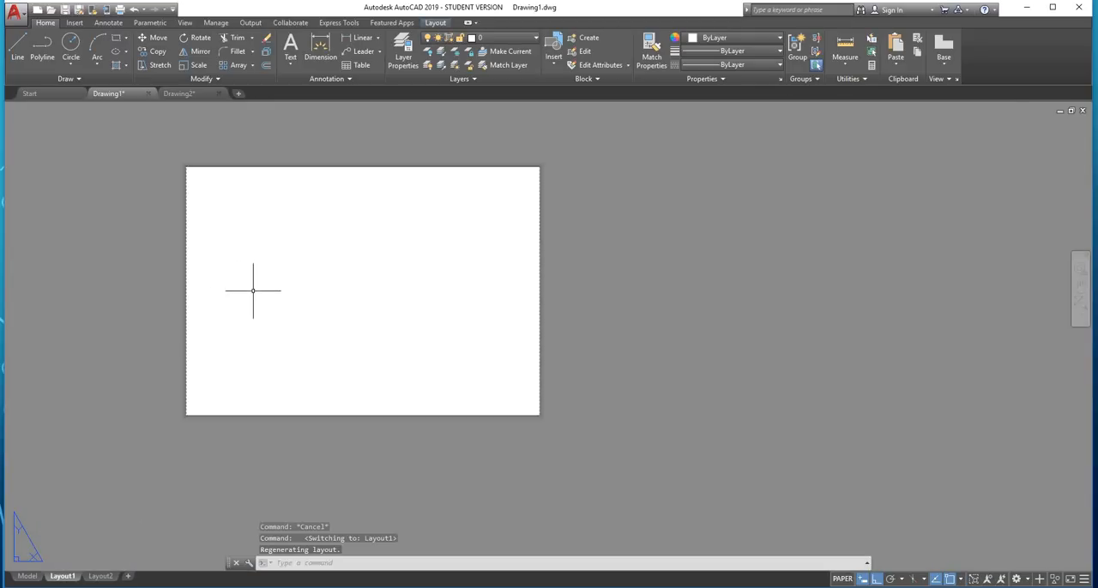
pyautogui.scroll(2, 244, 270)
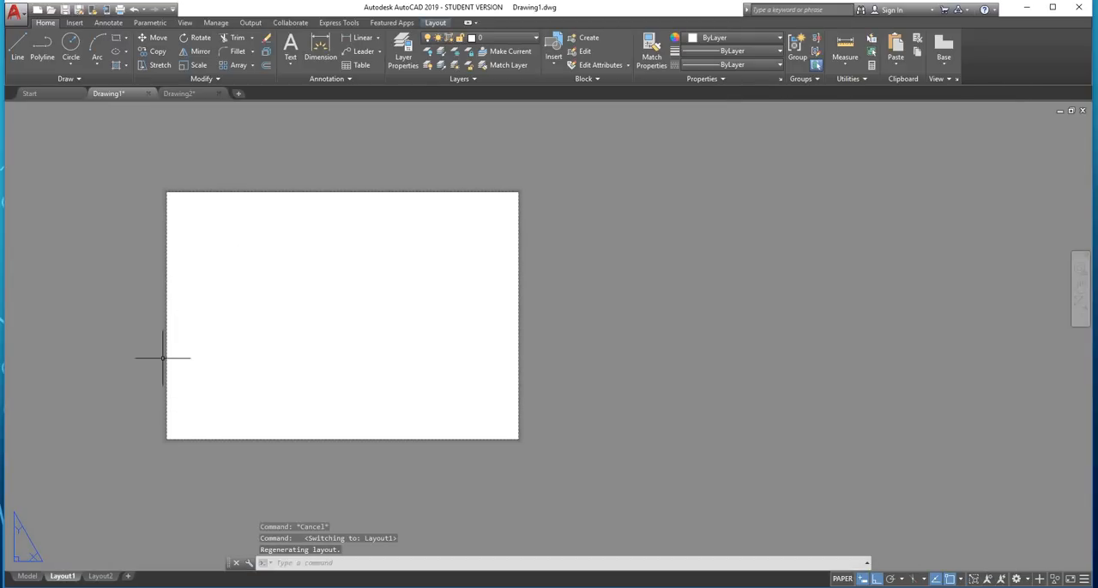
pyautogui.scroll(2, 164, 360)
pyautogui.moveTo(370, 231); pyautogui.dragTo(343, 270, button='middle')
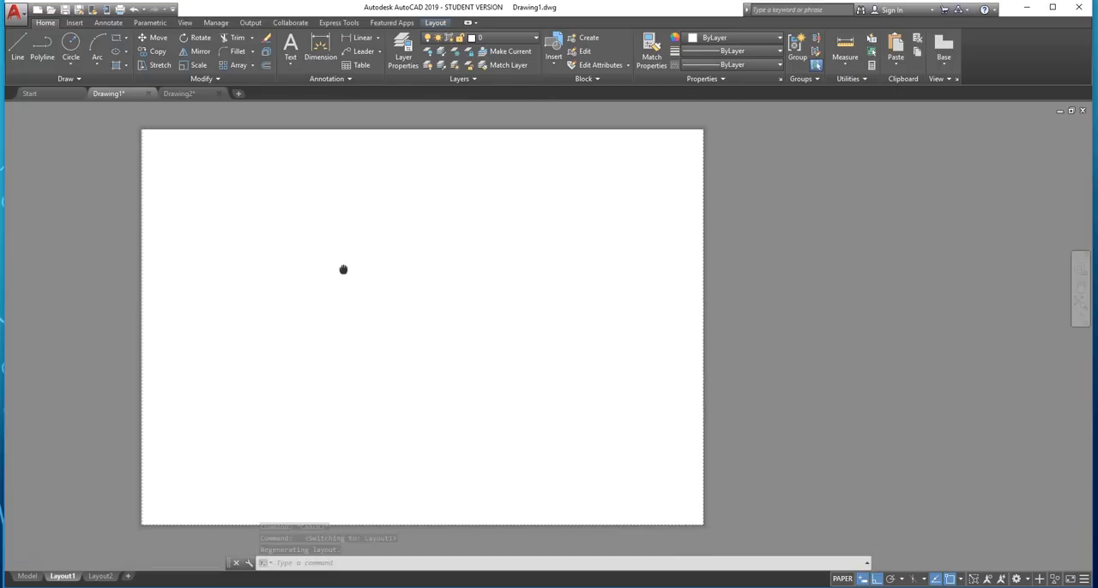
# Select ISO full bleed A3 (420.00 x 297.00 MM) as the single-sheet plot's paper size and apply the settings to the layout
pyautogui.click(119, 9)
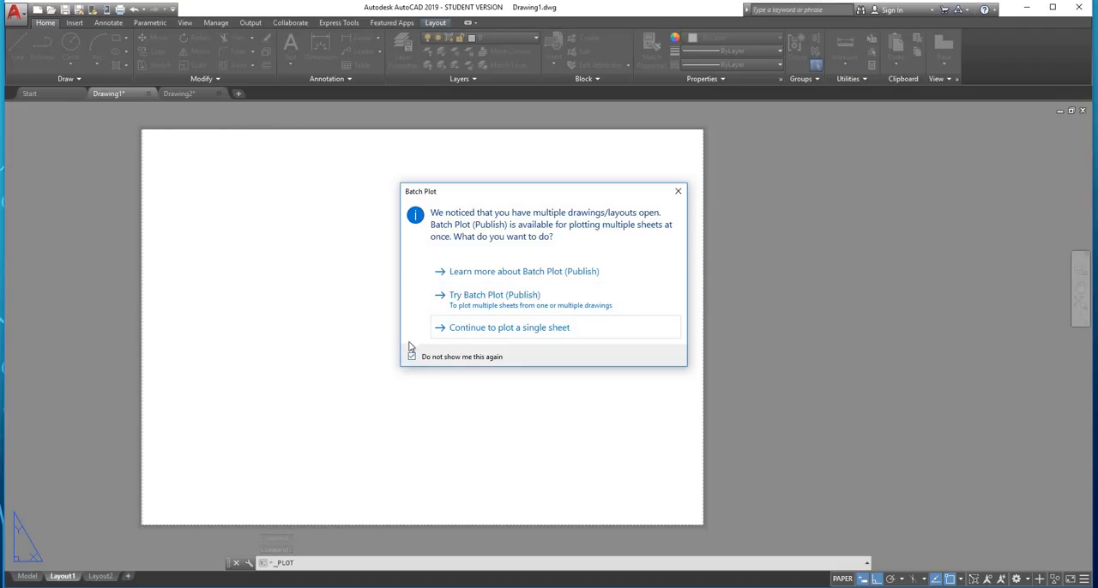
pyautogui.click(465, 329)
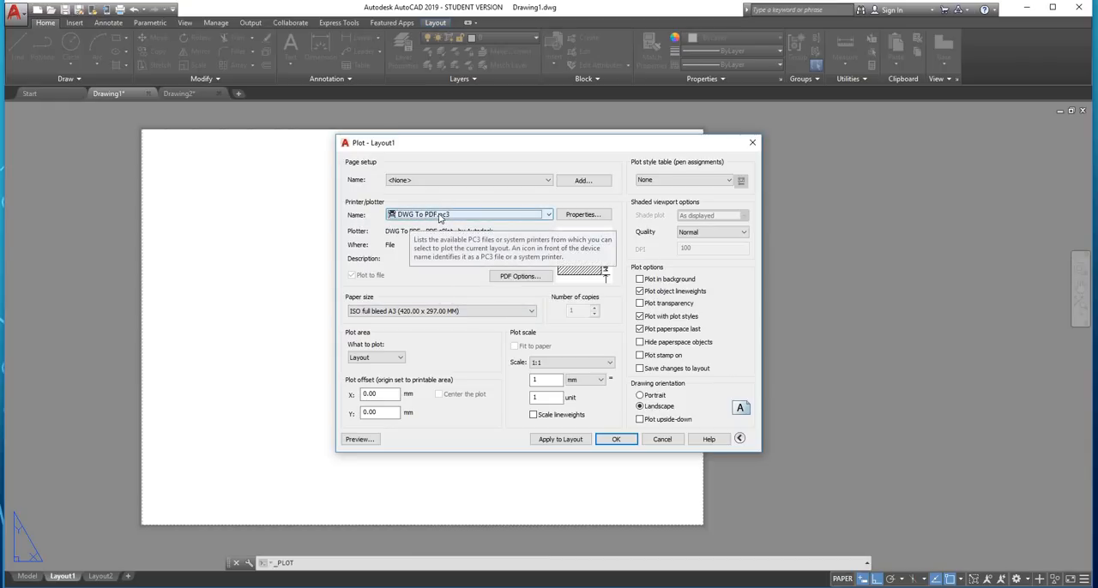
pyautogui.click(531, 312)
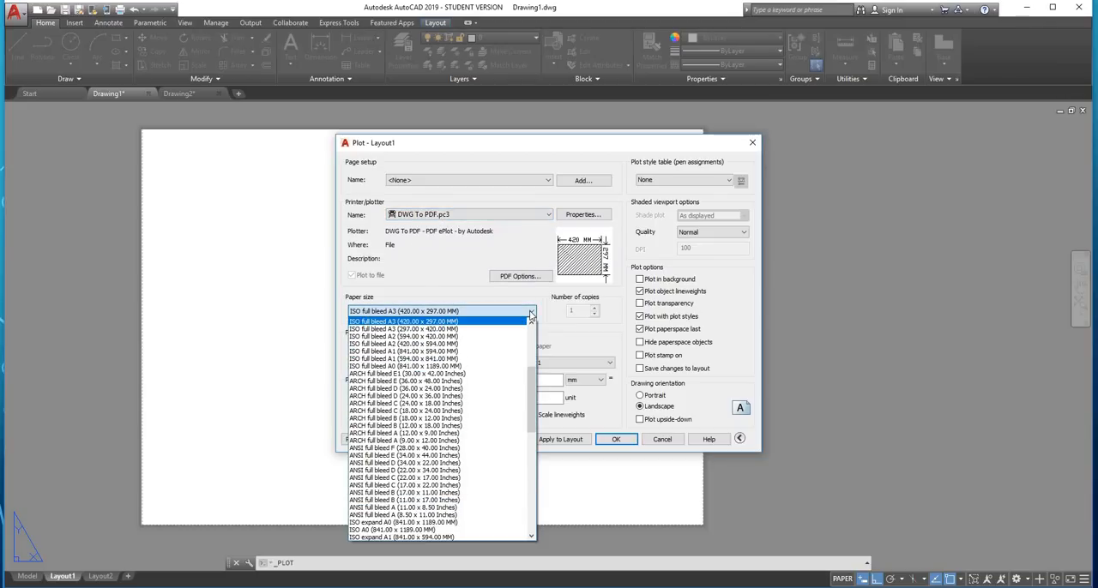
pyautogui.scroll(6, 487, 386)
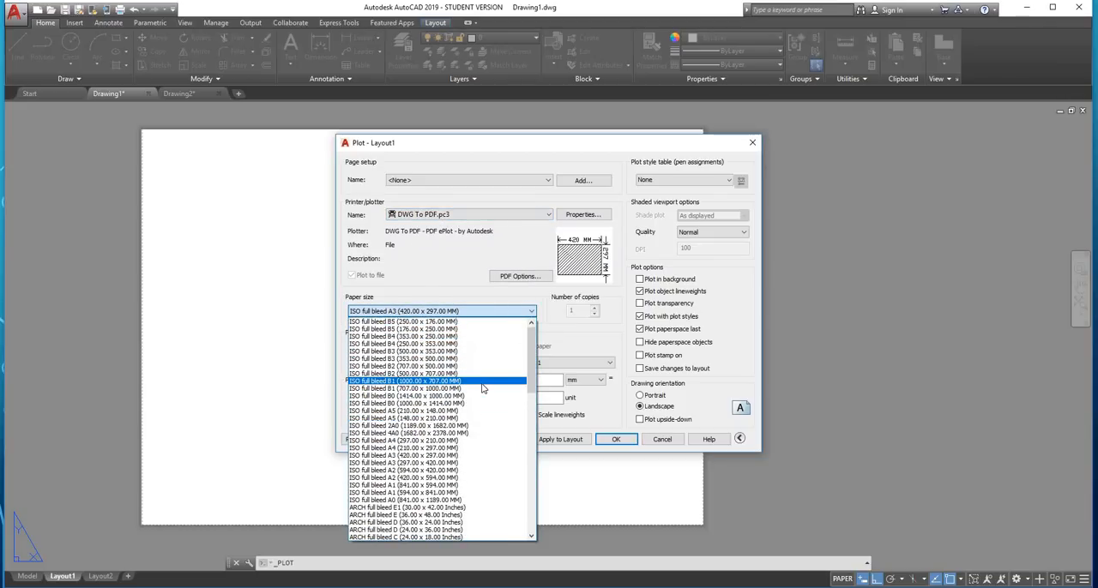
pyautogui.click(408, 457)
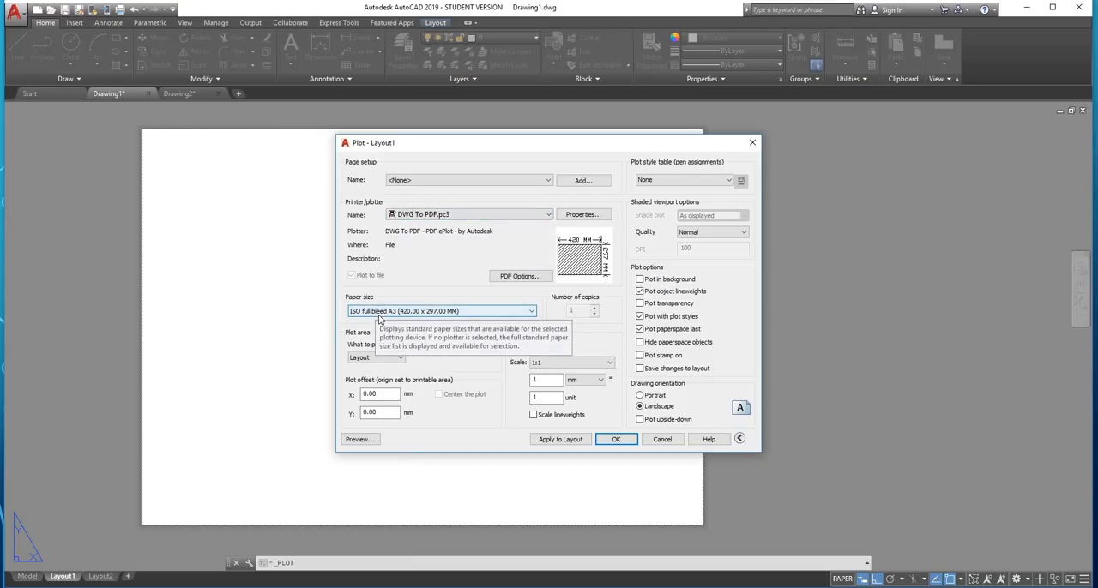
pyautogui.click(589, 440)
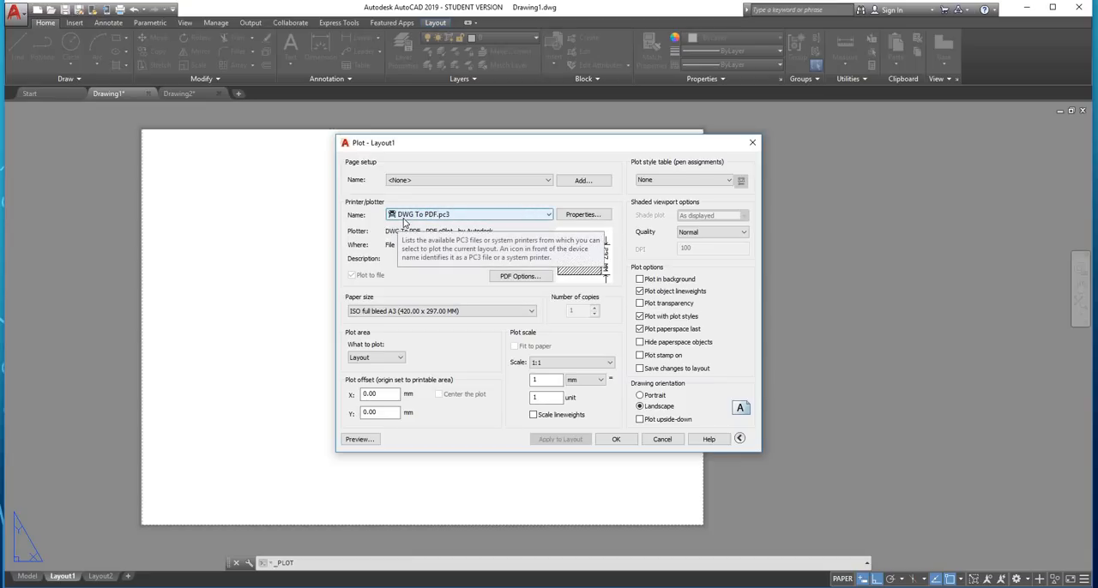
pyautogui.click(749, 144)
# Paste the copied sheet into the layout with its base point on the paper's lower-left corner
pyautogui.scroll(1, 534, 197)
pyautogui.scroll(-3, 260, 194)
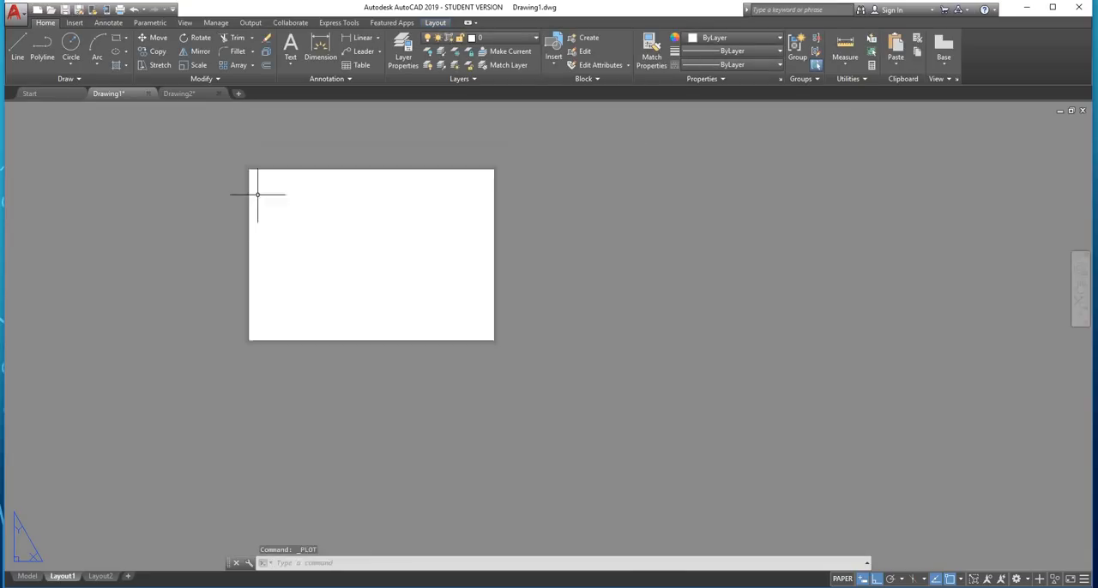
pyautogui.scroll(5, 248, 155)
pyautogui.scroll(-4, 248, 155)
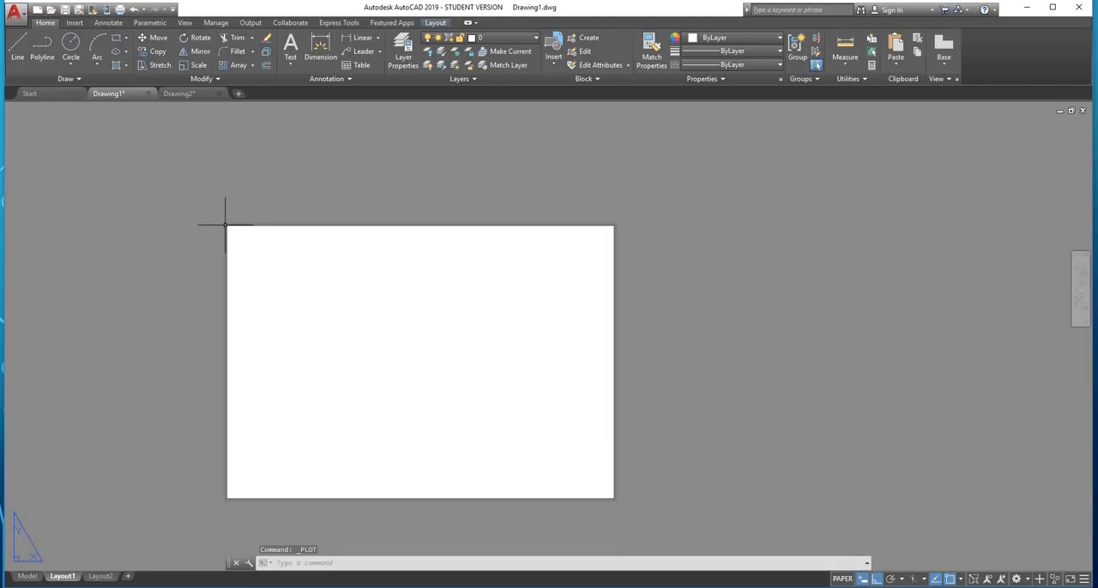
pyautogui.scroll(2, 306, 351)
pyautogui.moveTo(306, 350); pyautogui.dragTo(269, 309, button='middle')
pyautogui.scroll(-2, 268, 307)
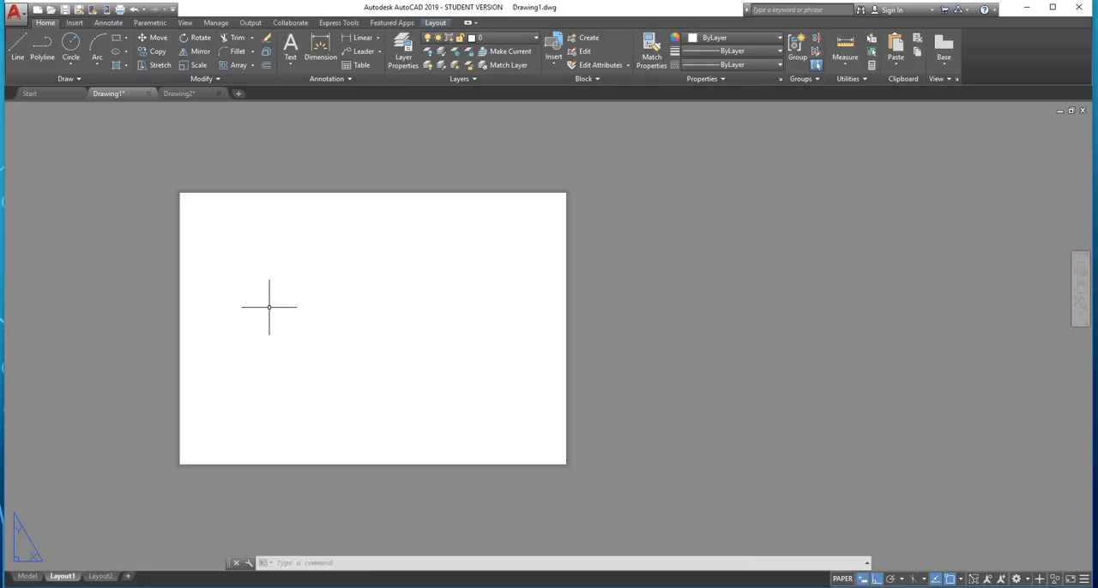
pyautogui.hotkey('ctrl', 'v')
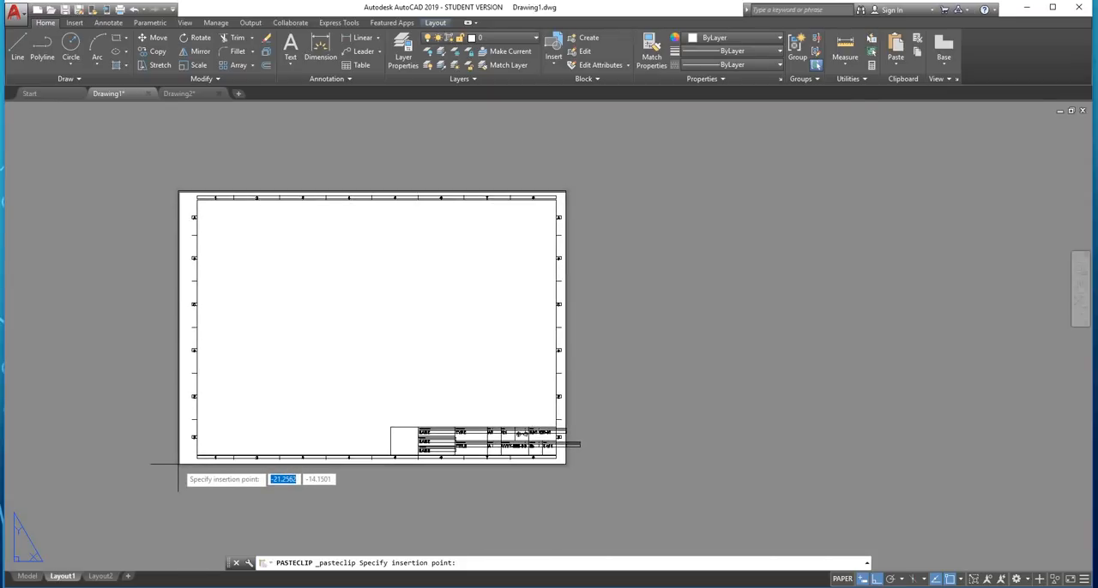
pyautogui.scroll(5, 178, 468)
pyautogui.scroll(20, 174, 451)
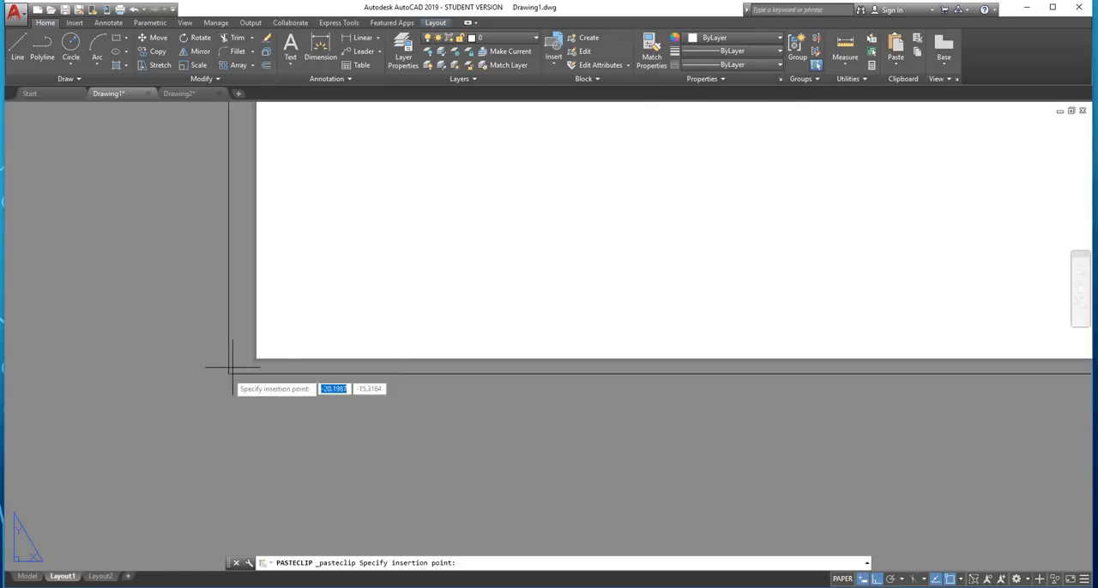
pyautogui.moveTo(320, 458); pyautogui.dragTo(212, 250, button='middle')
pyautogui.scroll(15, 214, 280)
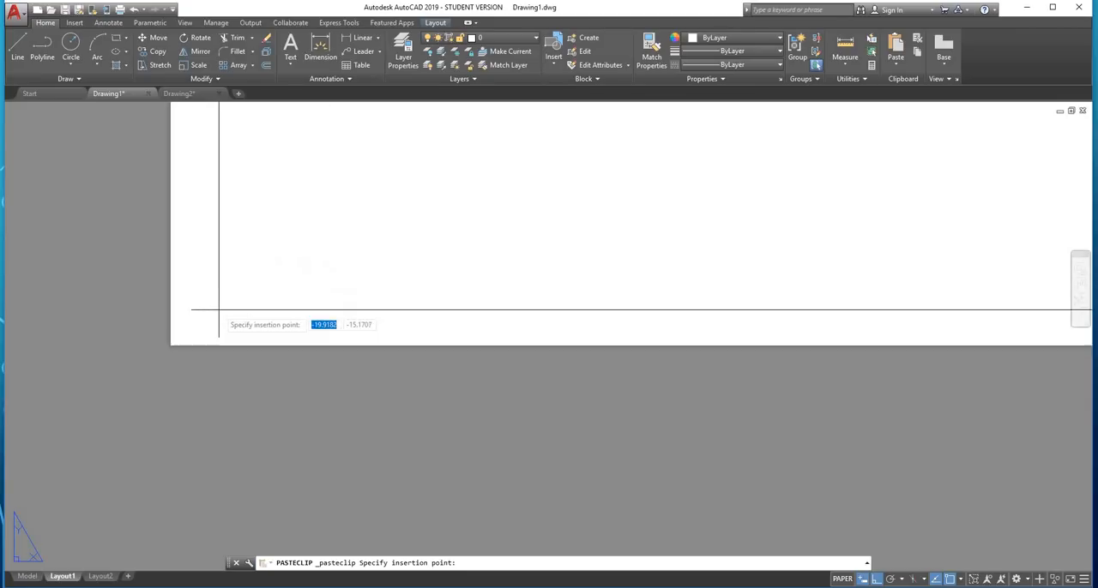
pyautogui.scroll(2, 276, 199)
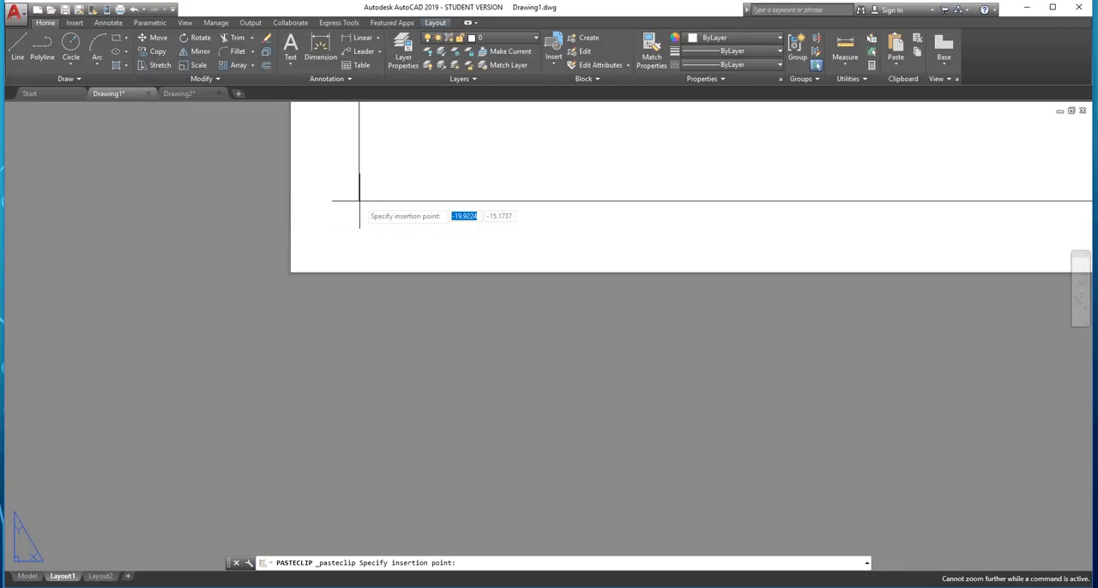
pyautogui.moveTo(365, 197); pyautogui.dragTo(259, 360, button='middle')
pyautogui.scroll(2, 182, 427)
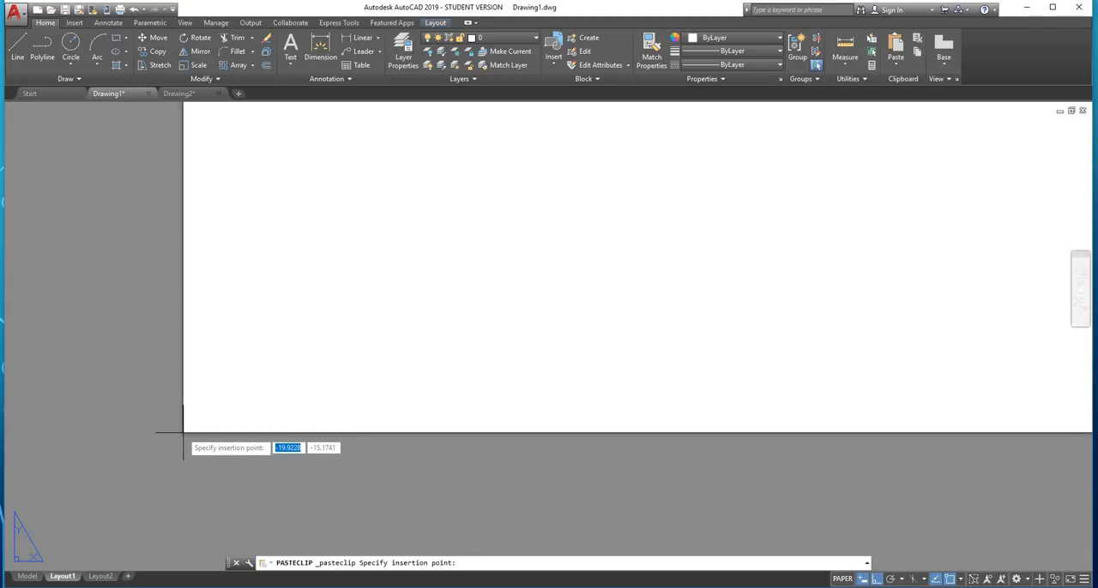
pyautogui.click(183, 432)
# Erase the pasted sheet's outermost rectangle along the paper edge, keeping the inner border and title block
pyautogui.moveTo(184, 434); pyautogui.dragTo(142, 380, button='middle')
pyautogui.scroll(-5, 142, 380)
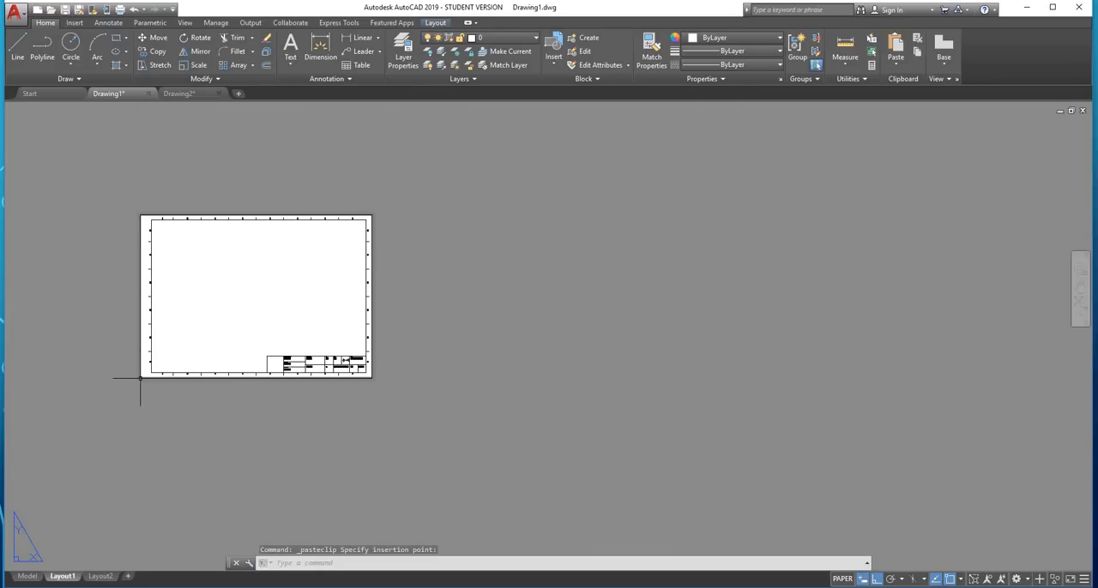
pyautogui.scroll(2, 141, 378)
pyautogui.scroll(2, 140, 378)
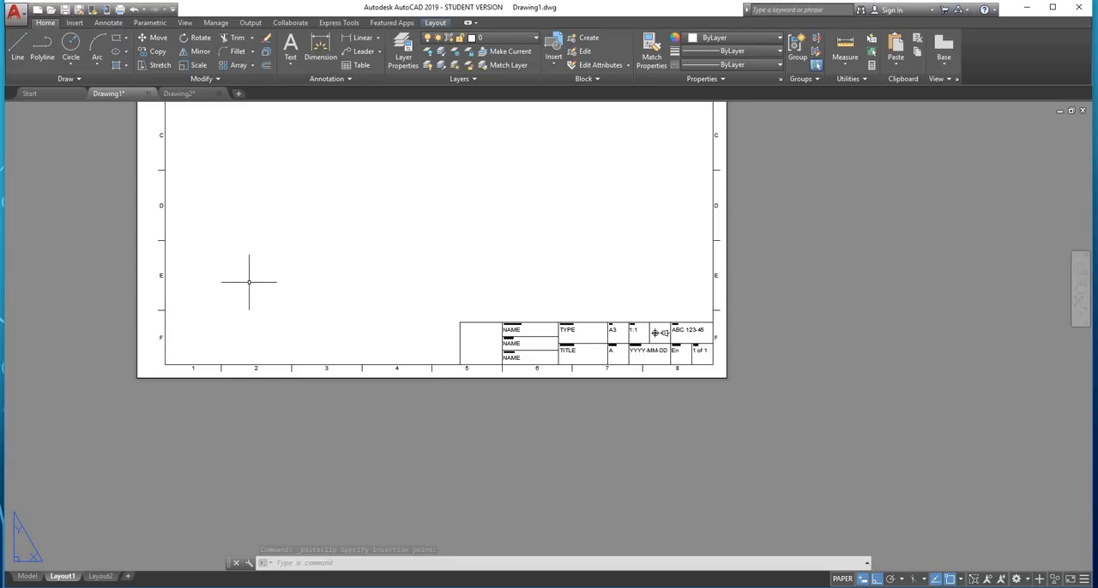
pyautogui.moveTo(219, 285); pyautogui.dragTo(203, 361, button='middle')
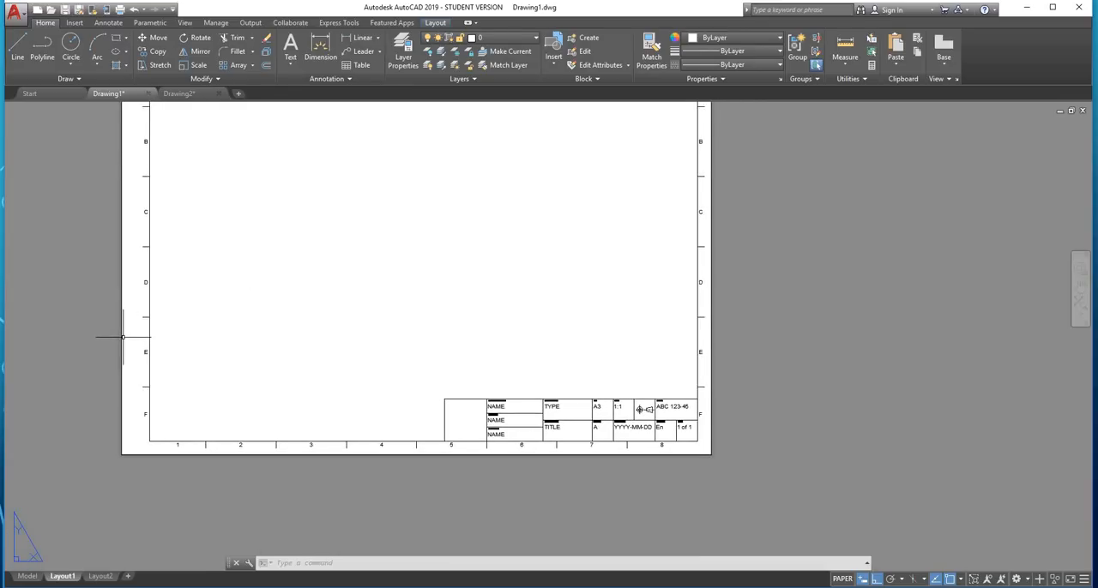
pyautogui.scroll(-2, 122, 337)
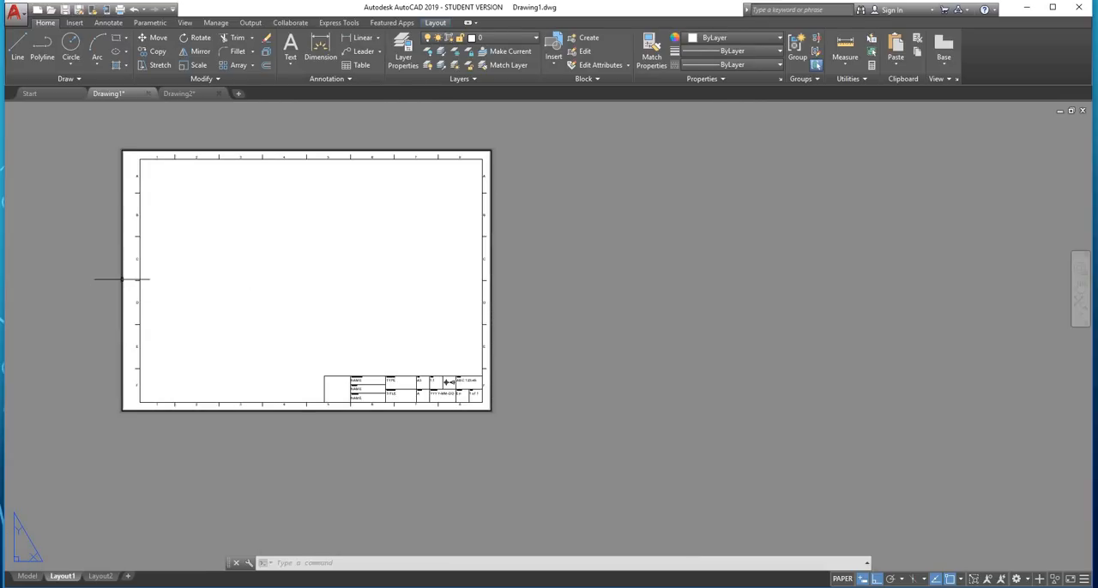
pyautogui.click(123, 277)
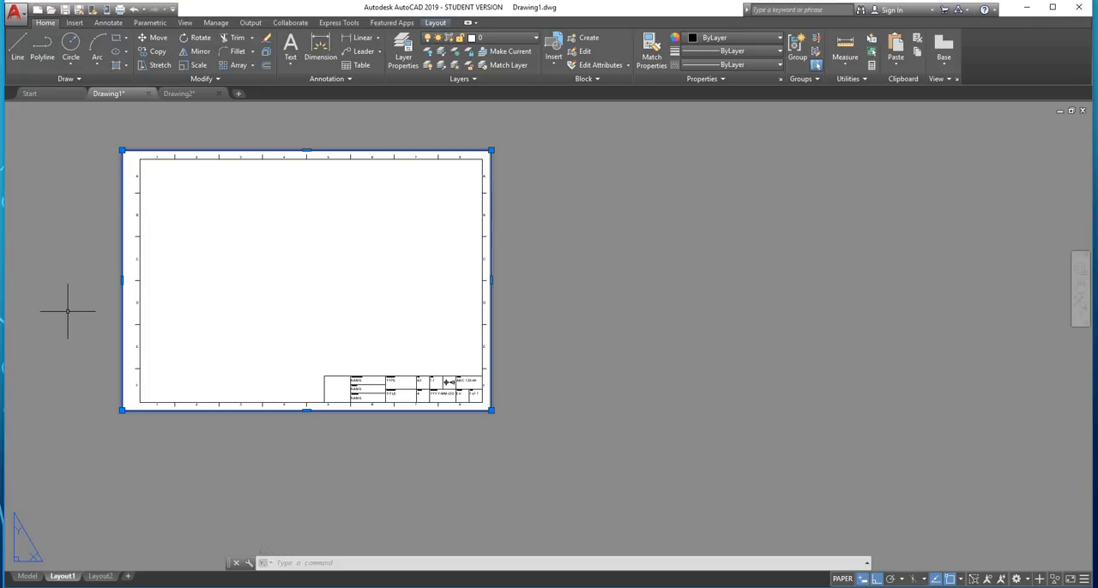
pyautogui.press('Delete')
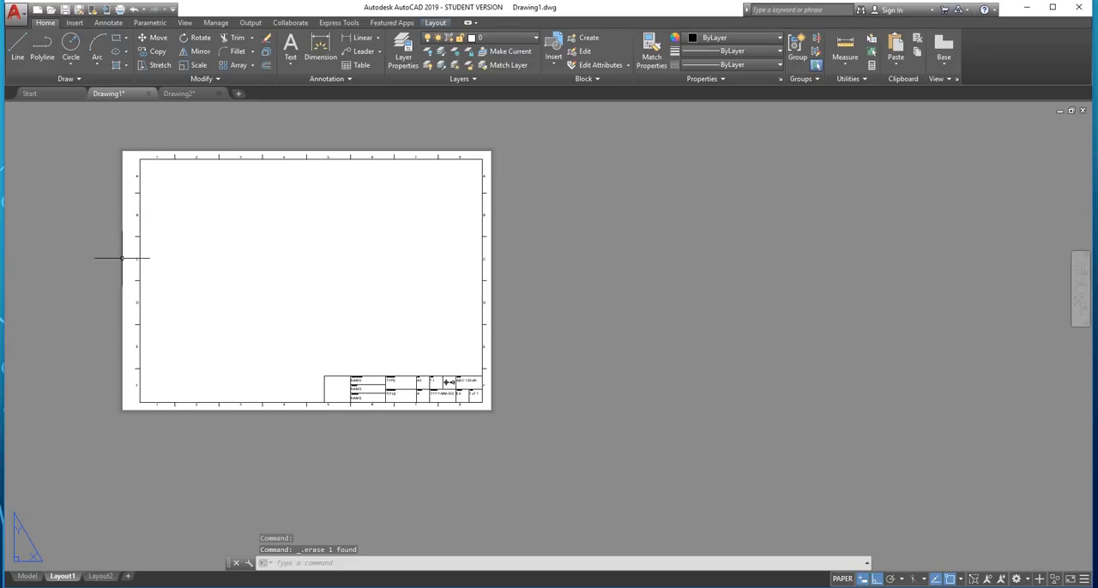
# Preview the Layout1 plot to examine the printed sheet, and leave the preview without plotting
pyautogui.click(121, 10)
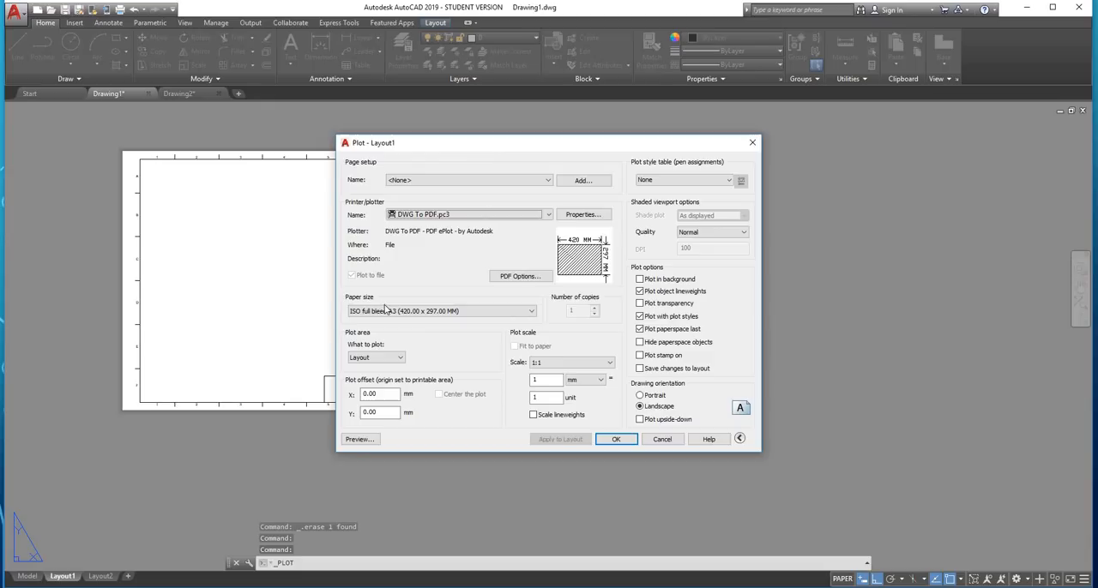
pyautogui.click(362, 440)
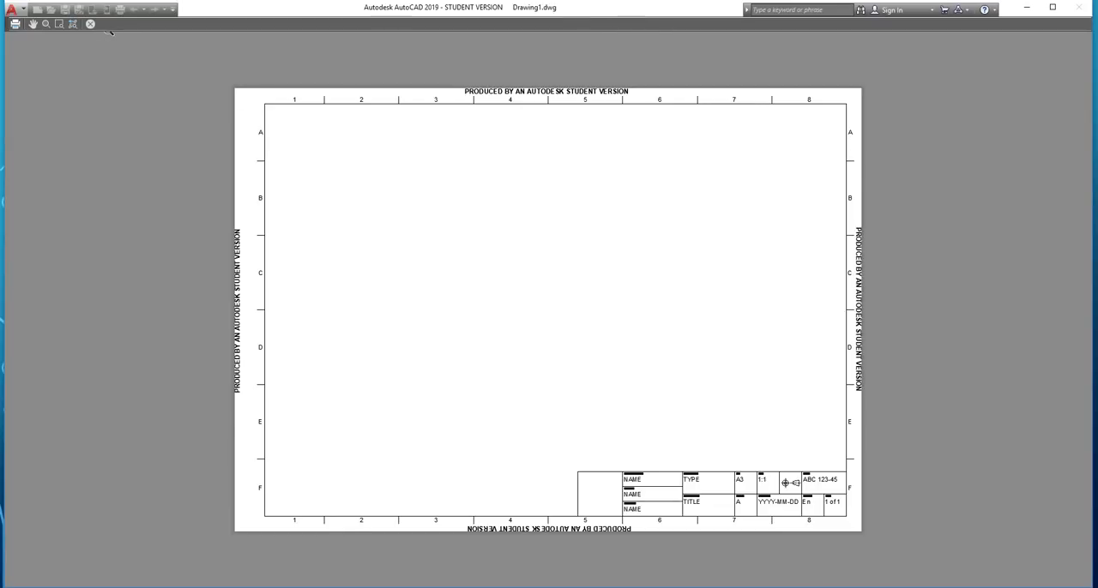
pyautogui.press('Escape')
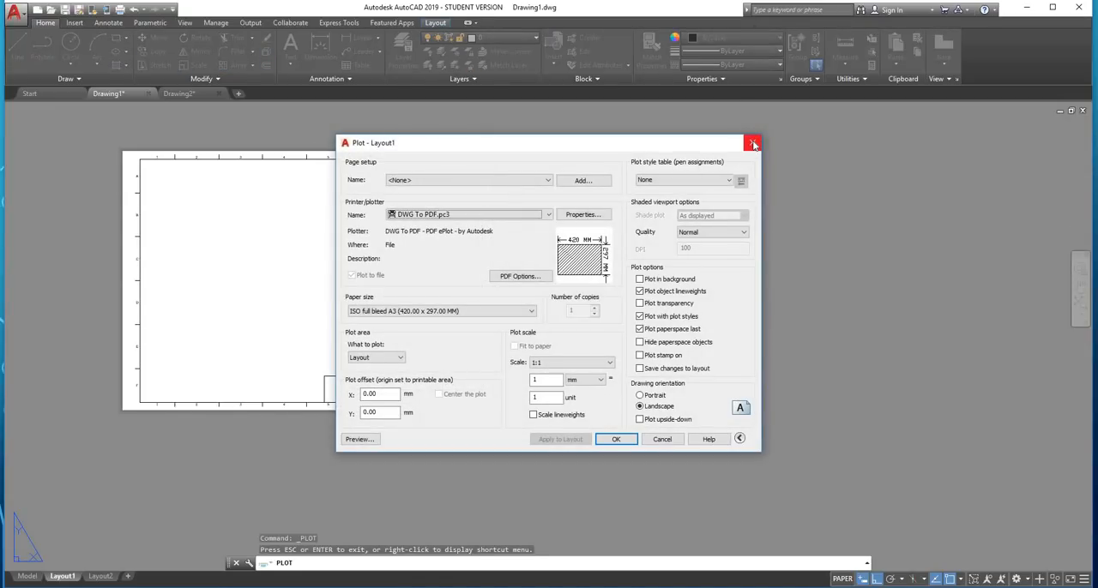
# Close the Plot dialog and examine the title block in Layout1, including its empty cell beside the name fields
pyautogui.click(753, 145)
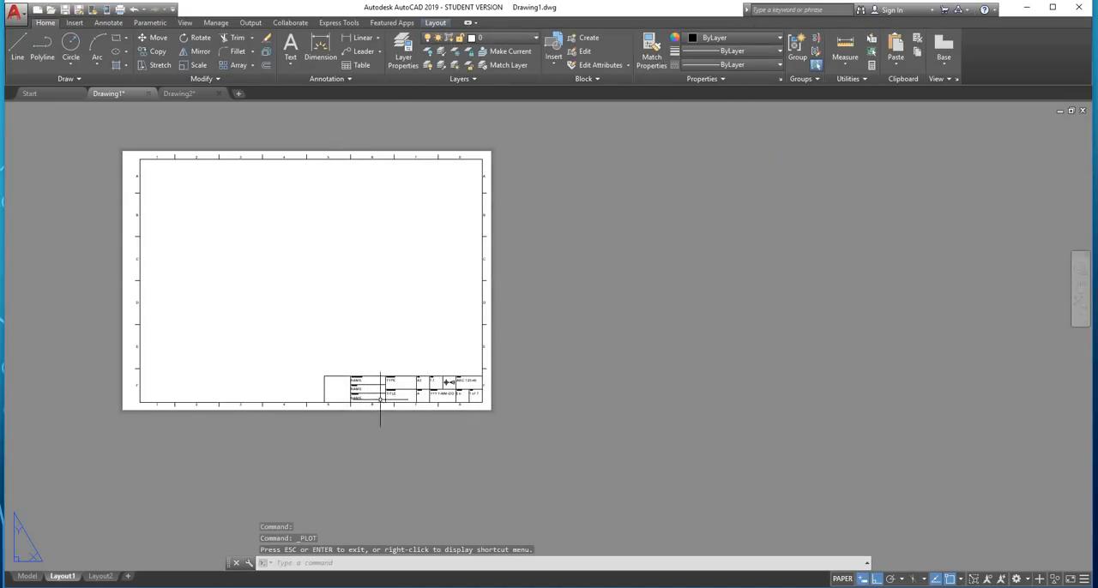
pyautogui.scroll(5, 339, 384)
pyautogui.scroll(2, 304, 411)
pyautogui.moveTo(282, 425); pyautogui.dragTo(378, 328, button='middle')
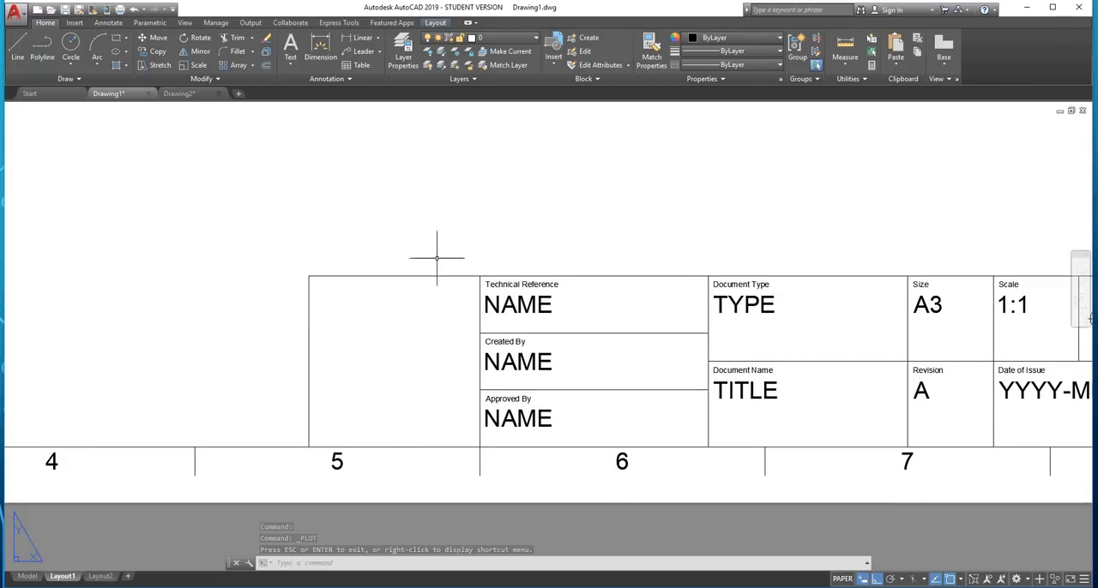
pyautogui.scroll(-4, 436, 262)
pyautogui.scroll(2, 381, 307)
pyautogui.moveTo(473, 289); pyautogui.dragTo(350, 386, button='middle')
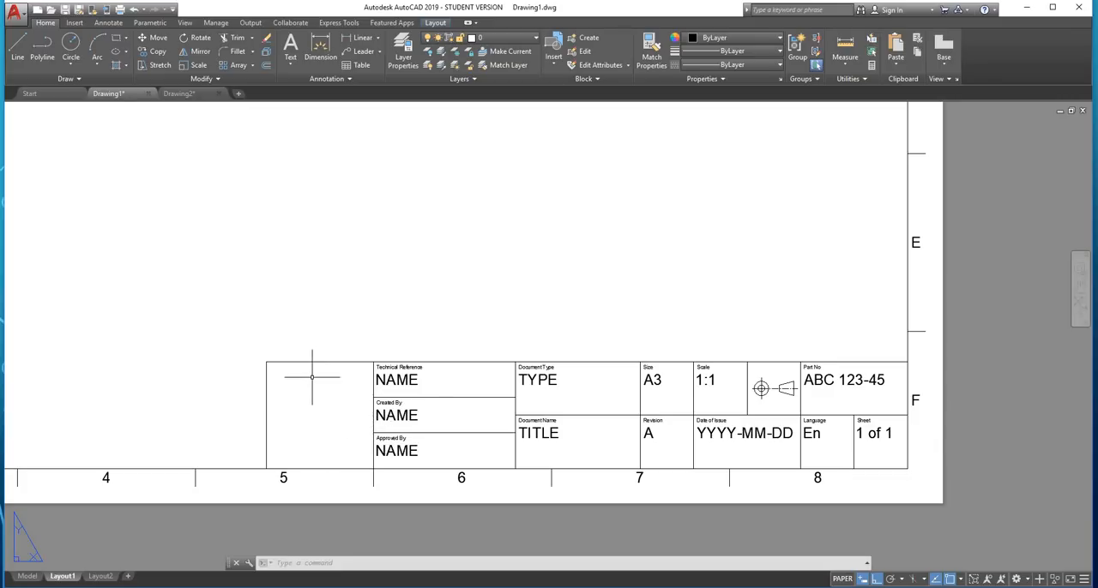
pyautogui.scroll(-1, 312, 374)
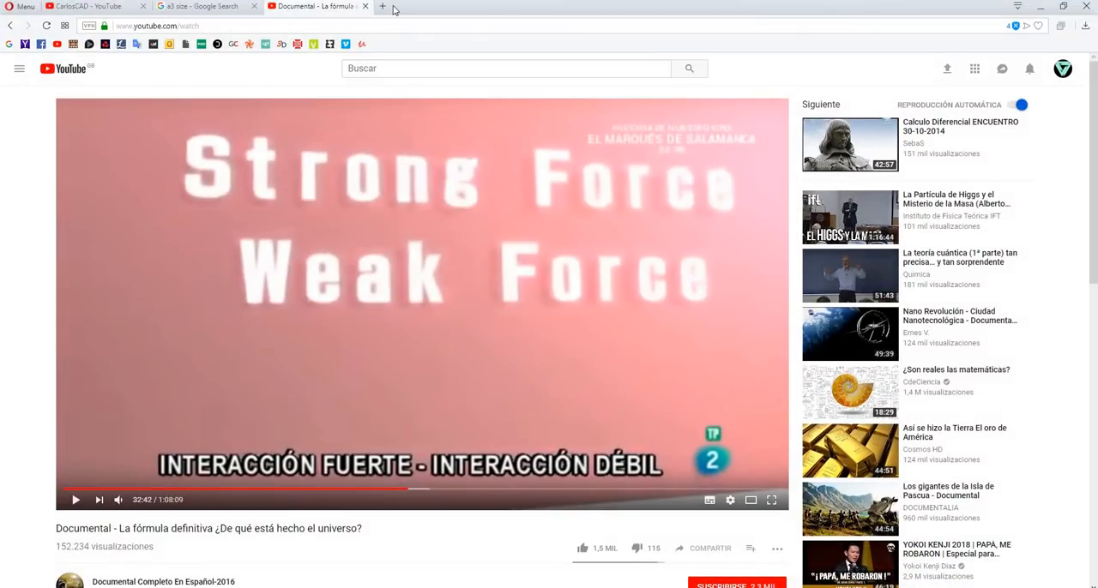
# Switch to the web browser and run a Google image search for "city college plymouth" in a new tab
pyautogui.click(384, 7)
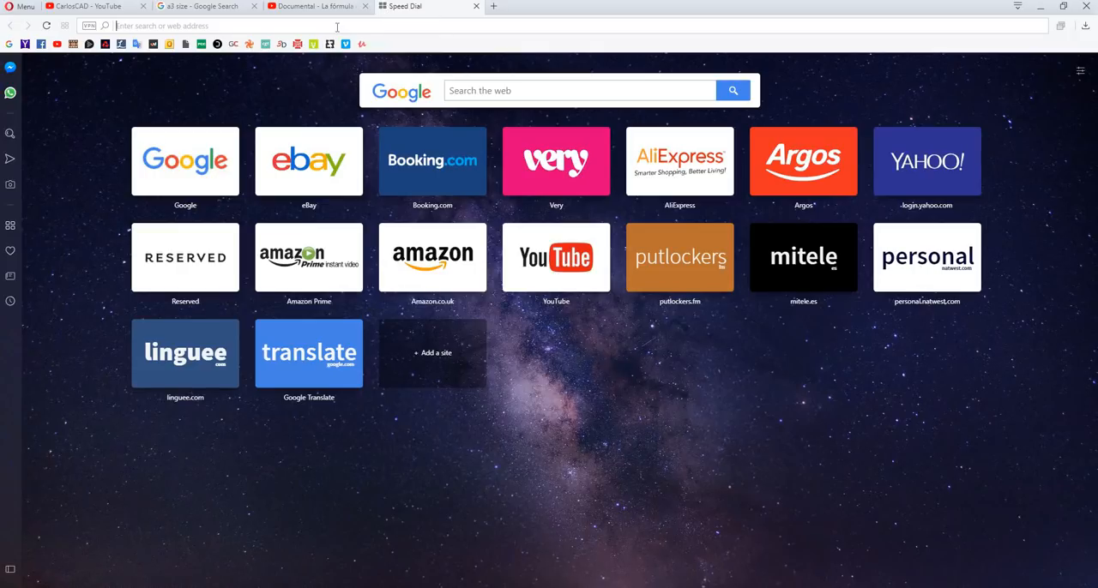
pyautogui.write('c')
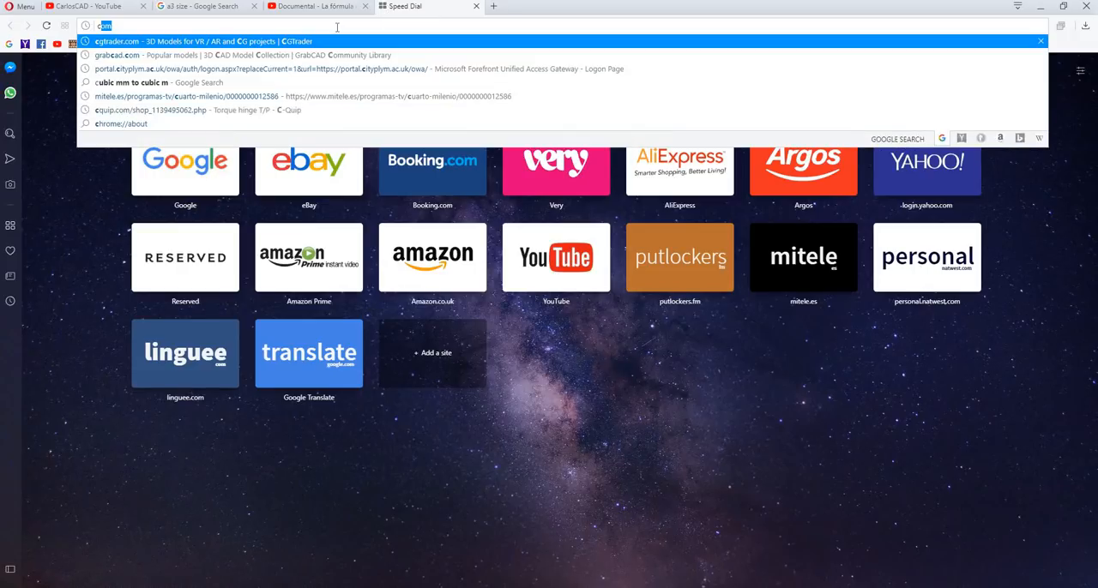
pyautogui.write('ity sp')
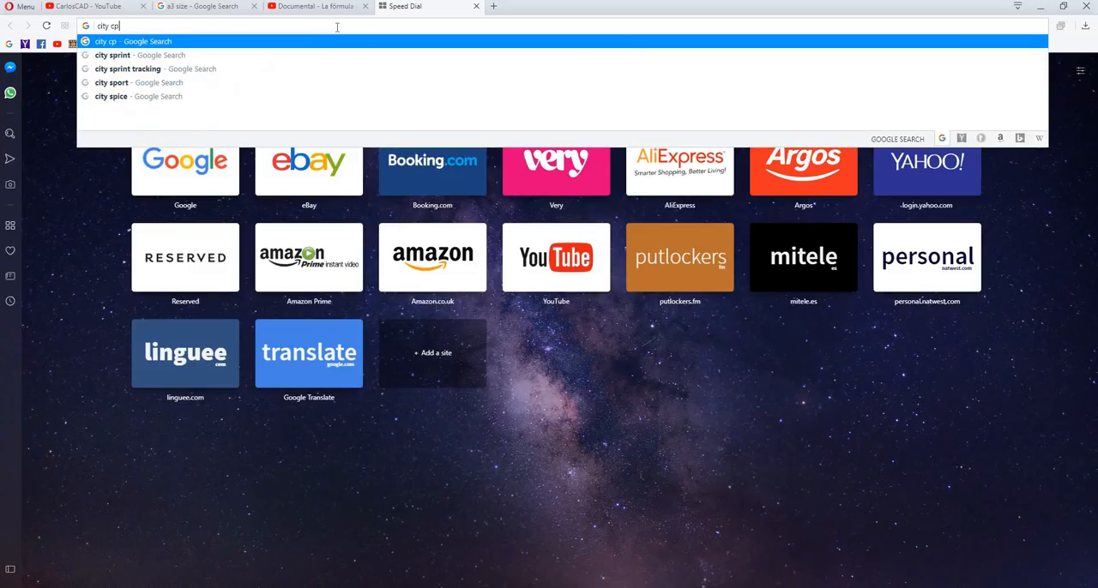
pyautogui.press('BackSpace')
pyautogui.press('BackSpace')
pyautogui.write('college plymouth')
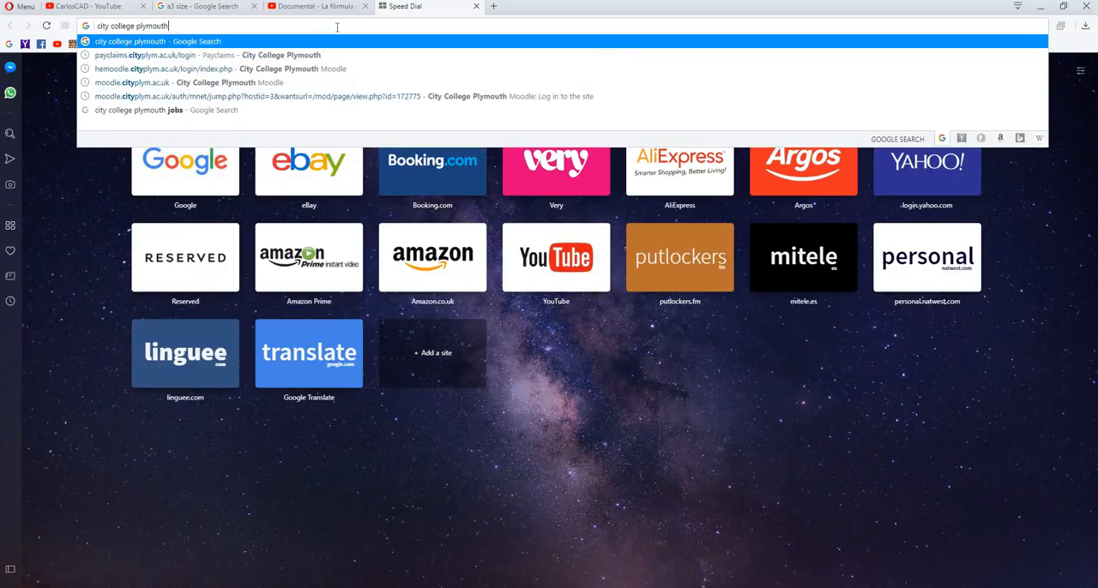
pyautogui.press('Return')
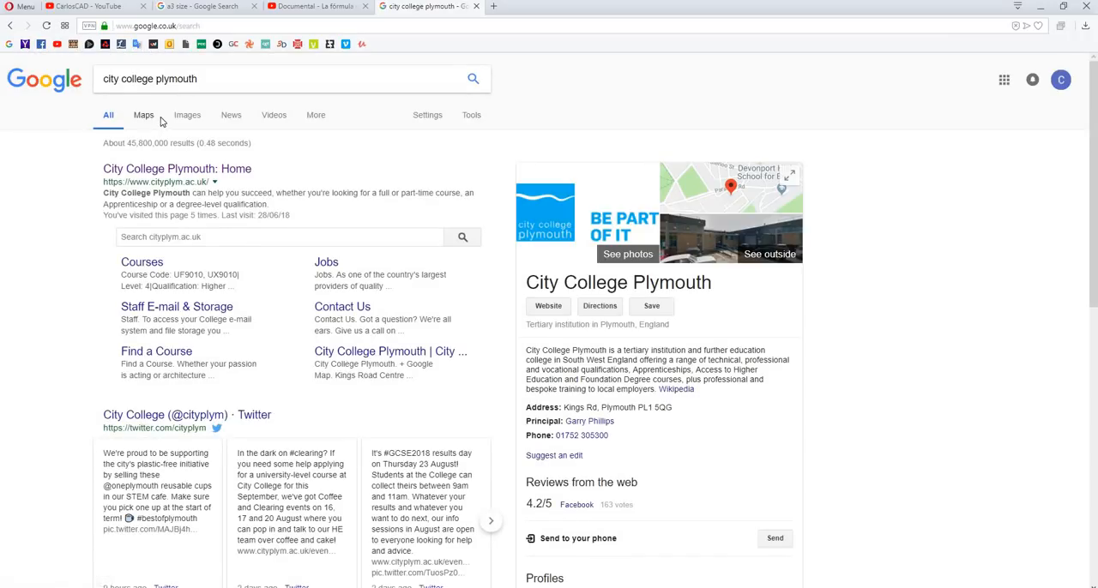
pyautogui.click(175, 123)
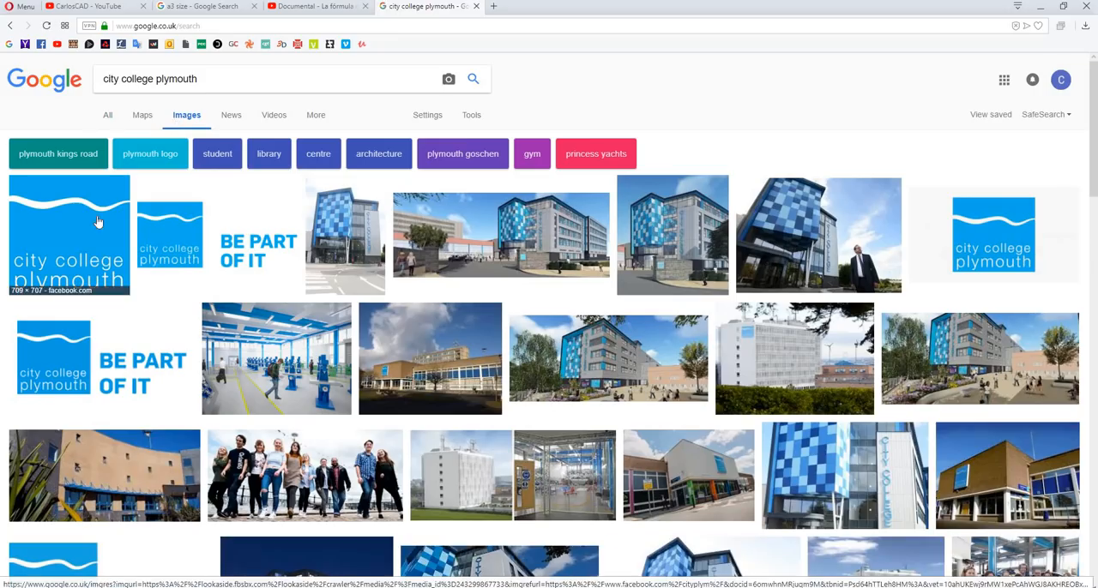
# Save the blue square City College Plymouth logo to the Pictures folder as the PNG image "download"
pyautogui.click(97, 222)
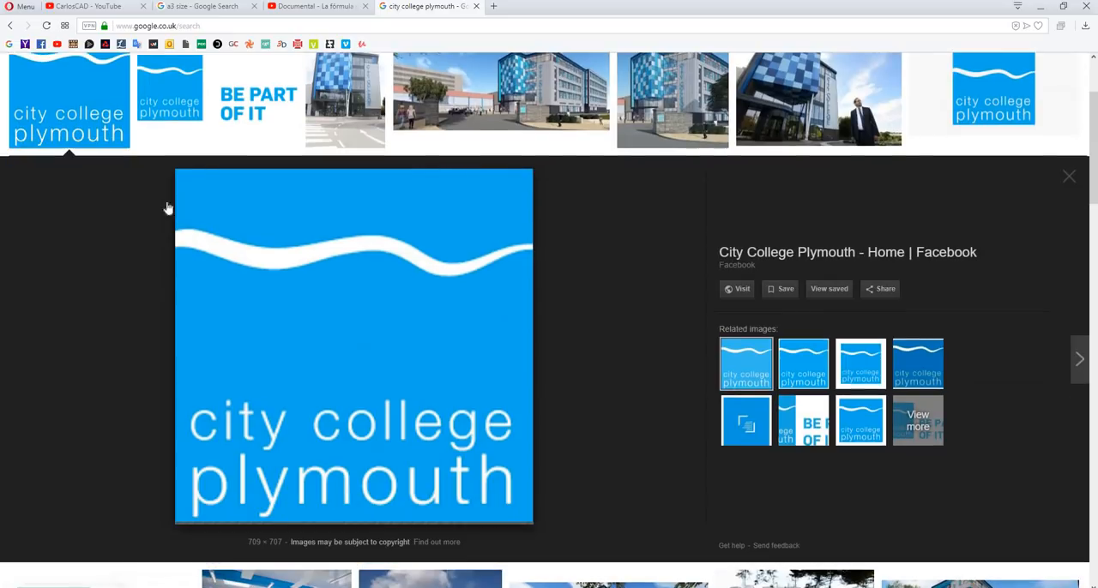
pyautogui.rightClick(355, 255)
pyautogui.click(398, 346)
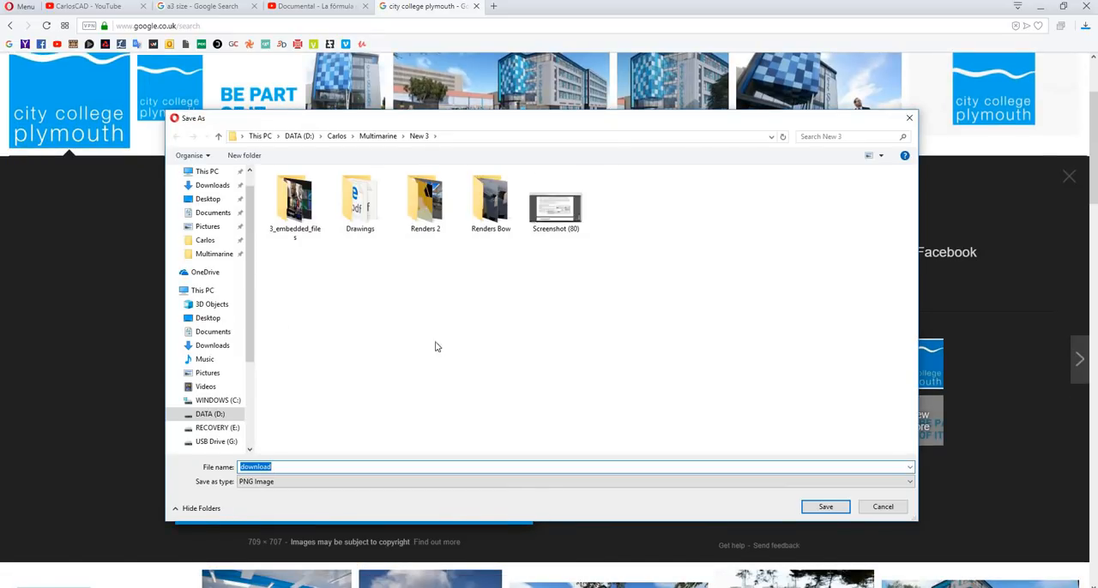
pyautogui.click(209, 227)
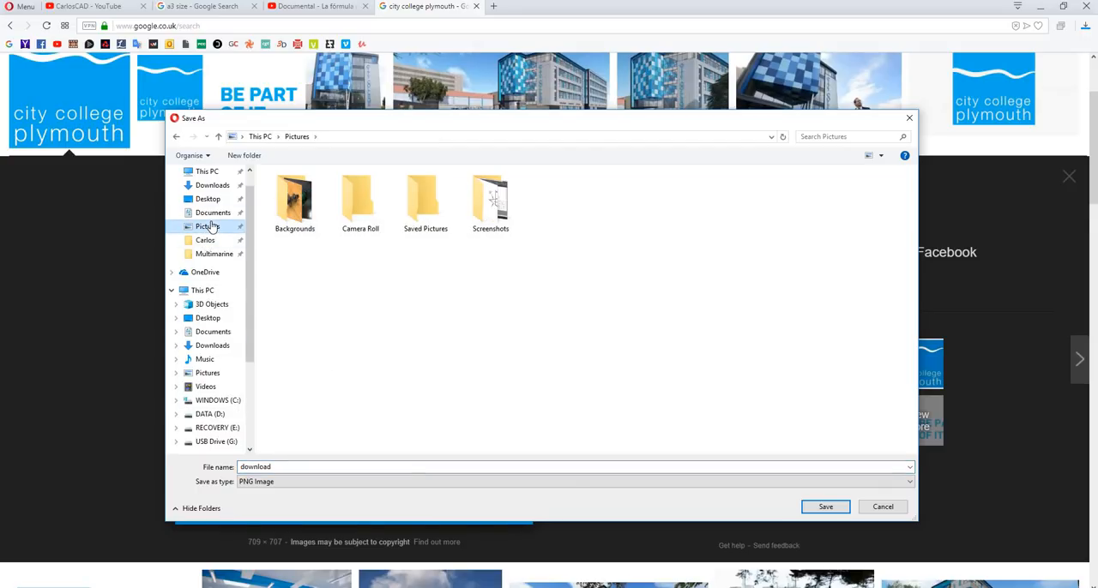
pyautogui.click(832, 509)
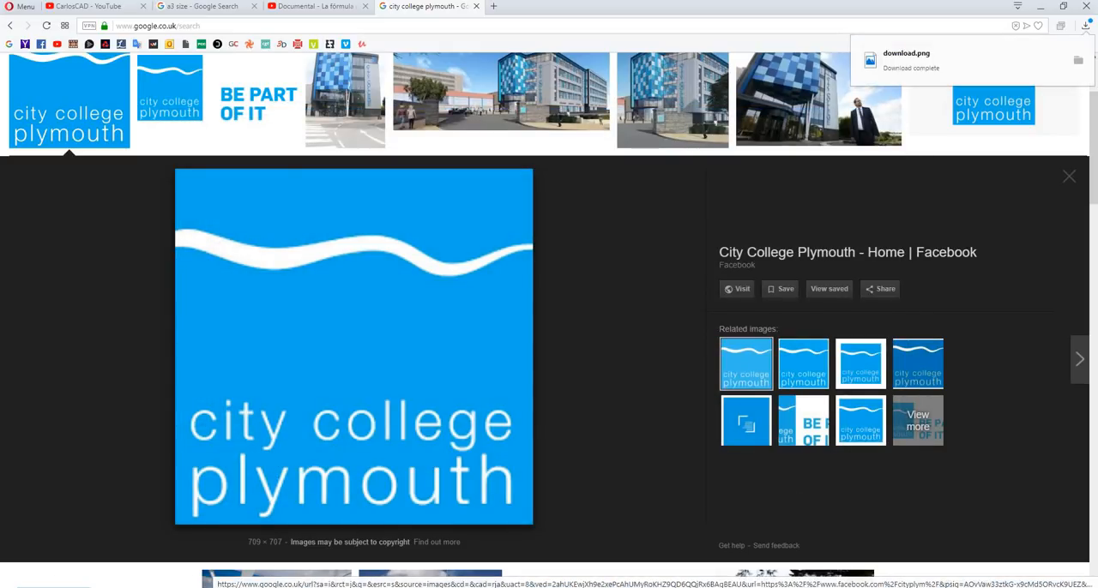
# Open the Pictures folder in a new, maximized File Explorer window and select the "download" logo image
pyautogui.click(24, 586)
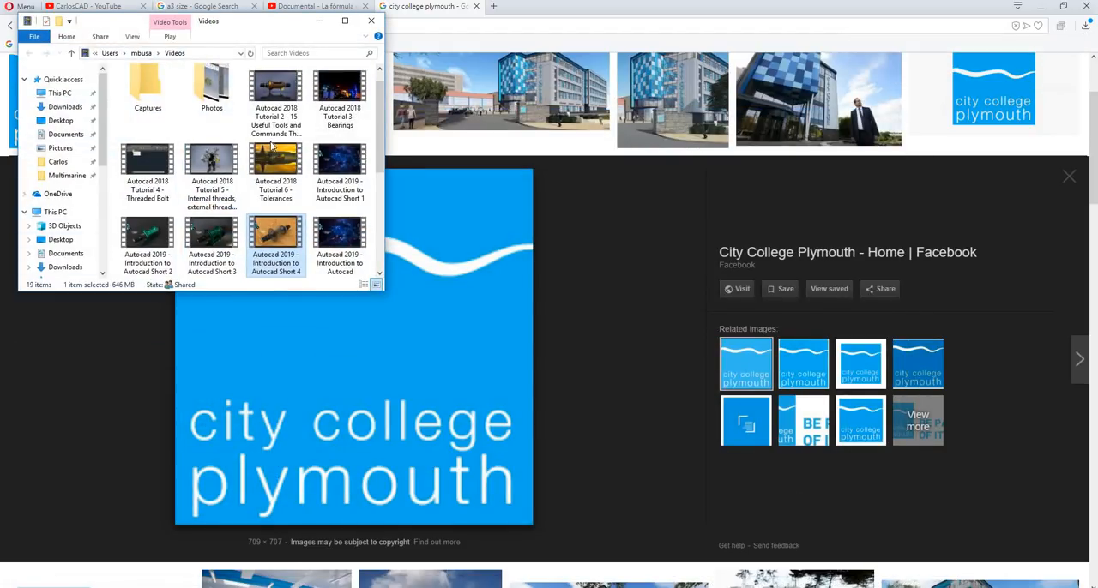
pyautogui.hotkey('ctrl', 'n')
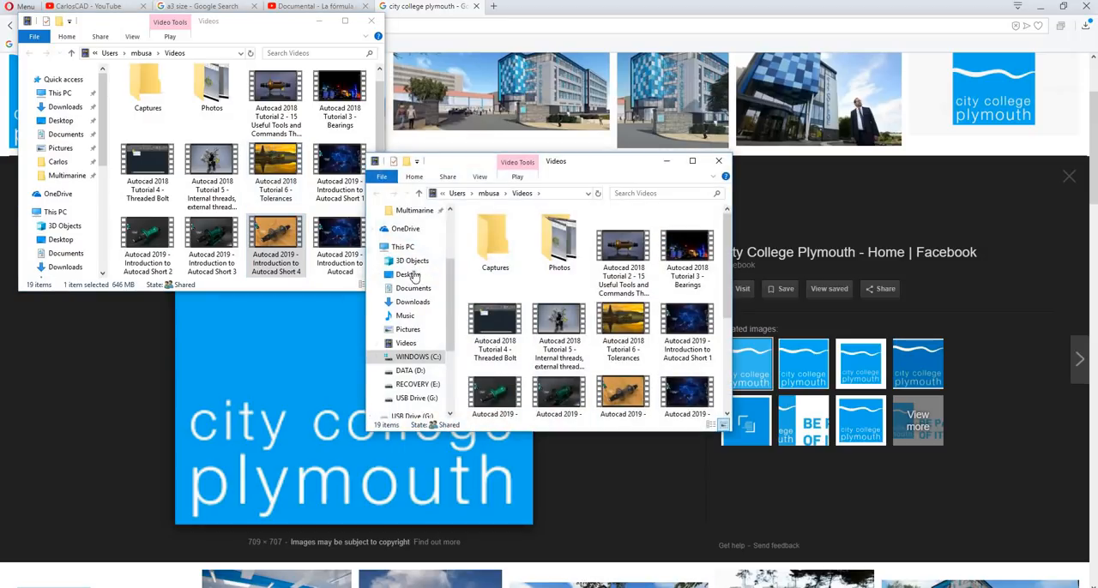
pyautogui.click(407, 329)
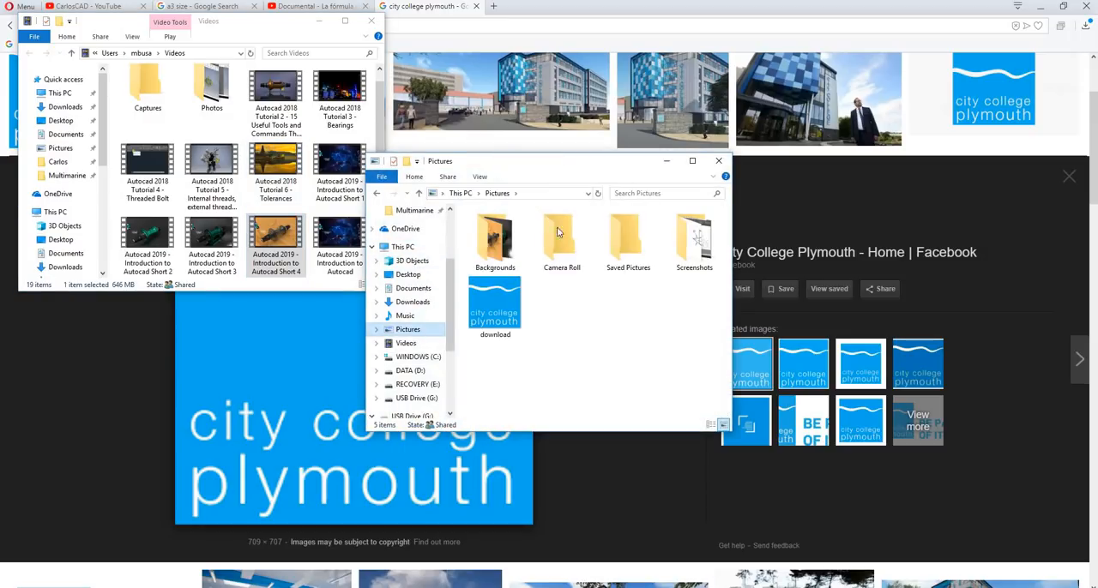
pyautogui.click(693, 160)
pyautogui.click(369, 78)
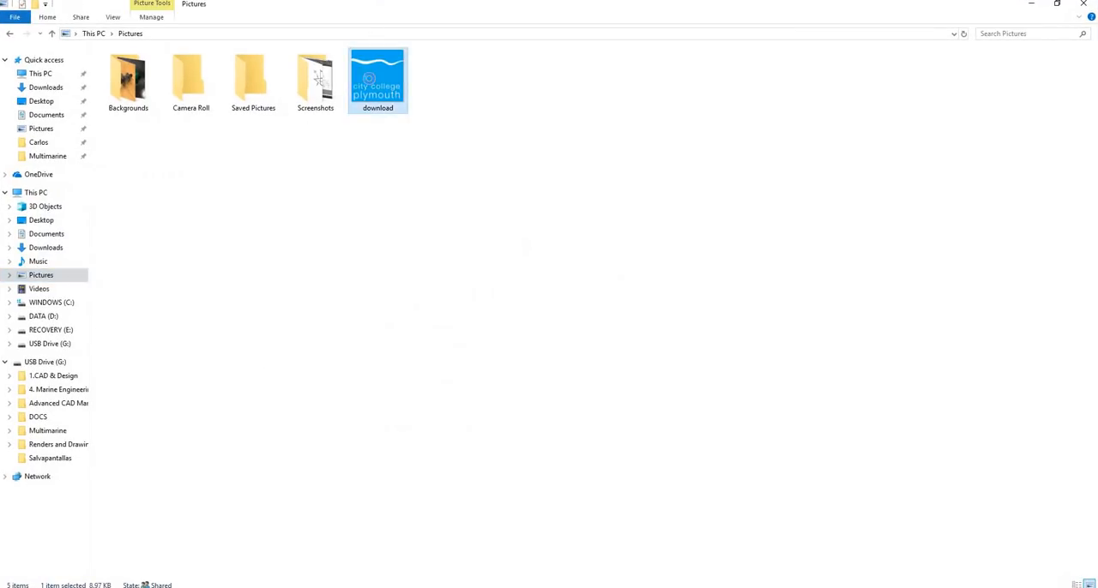
pyautogui.rightClick(369, 78)
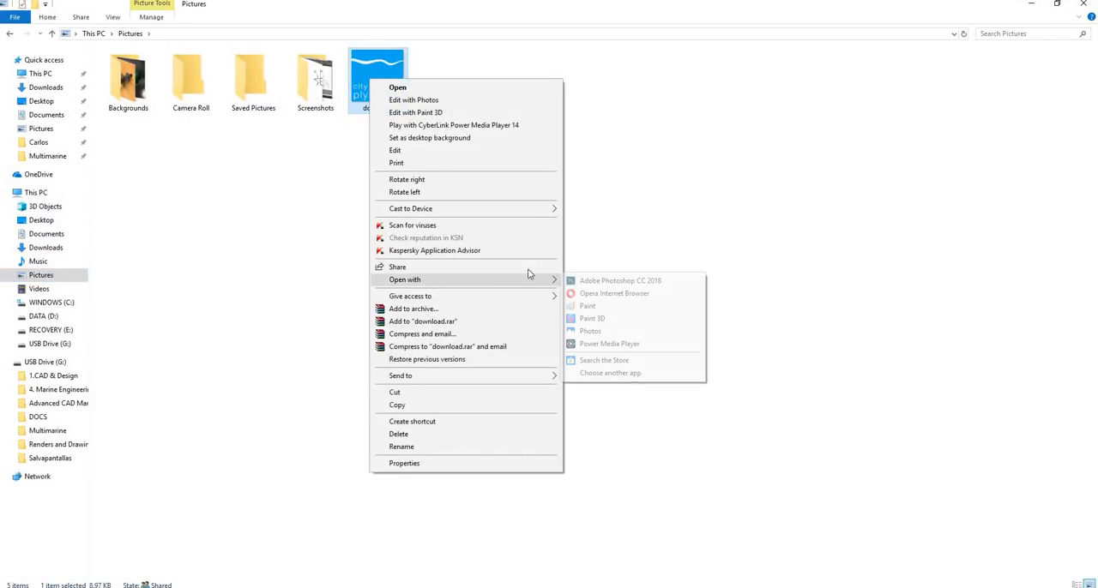
pyautogui.moveTo(540, 285)
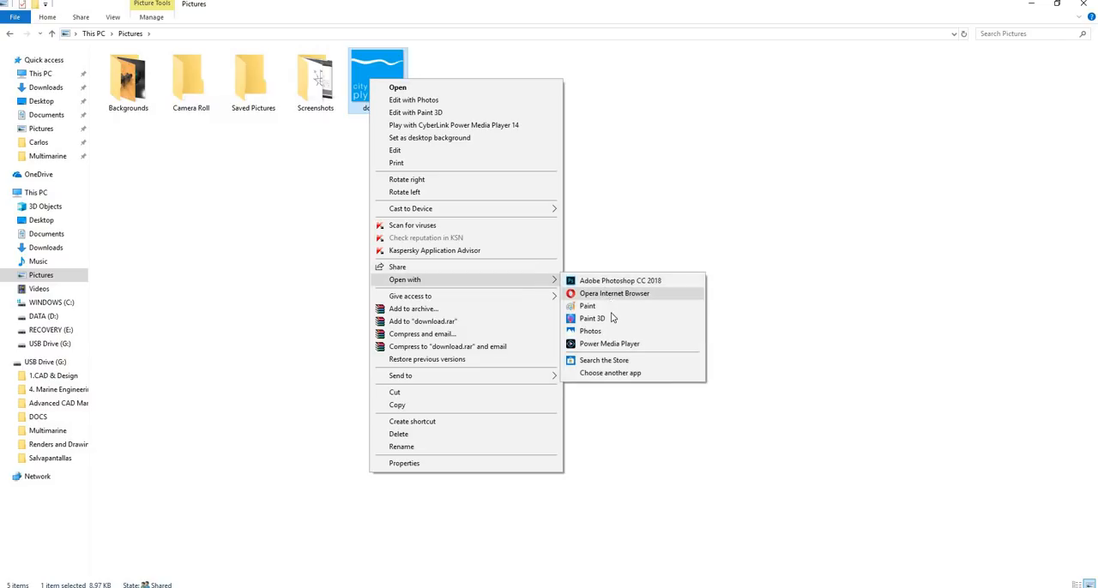
pyautogui.click(593, 318)
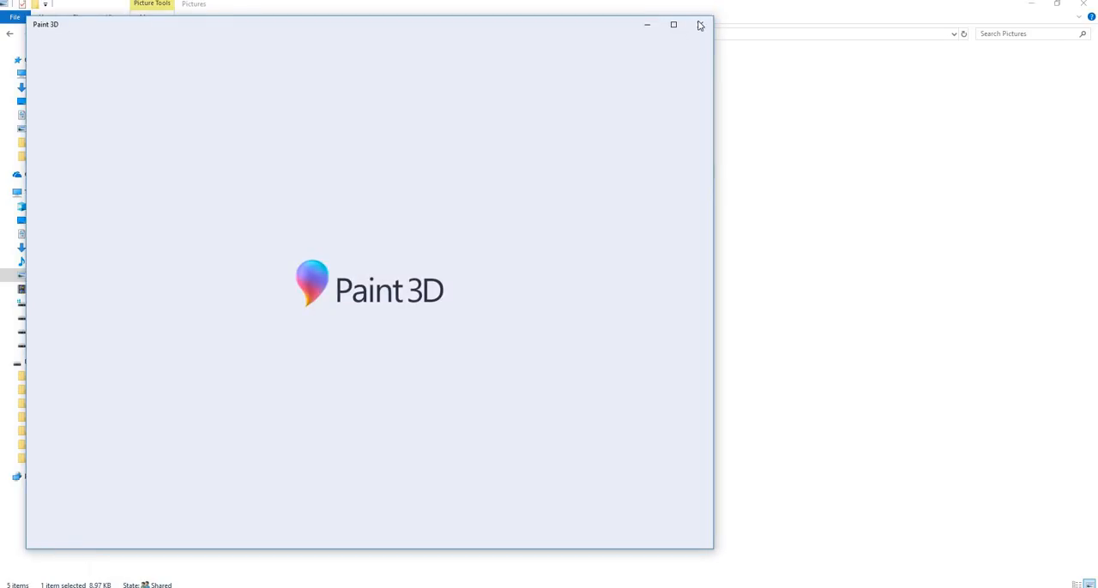
pyautogui.click(699, 24)
# Open the "download" logo image from the Pictures folder with Paint
pyautogui.rightClick(386, 97)
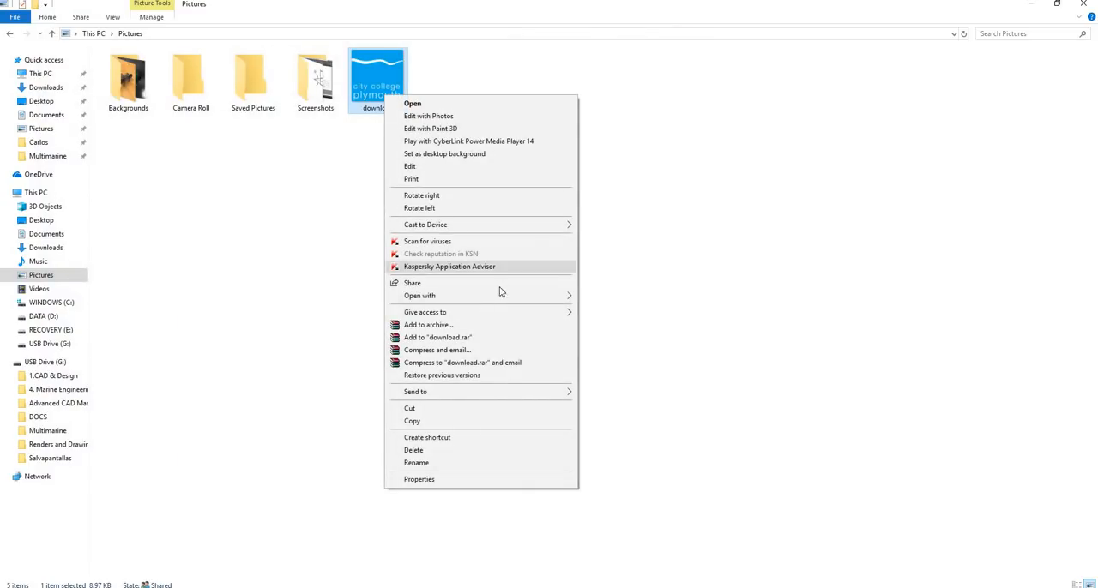
pyautogui.moveTo(566, 296)
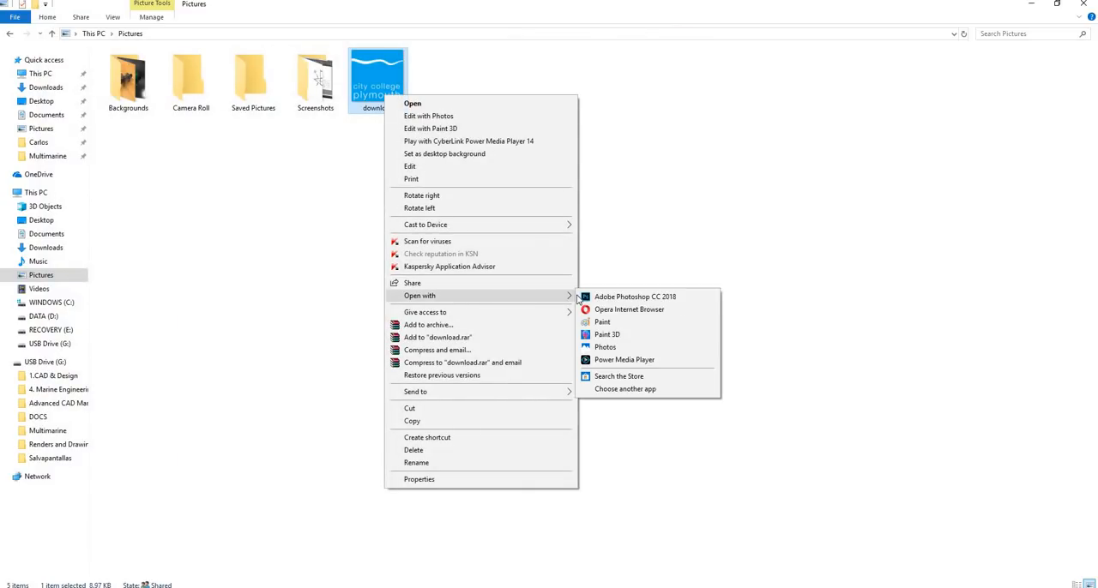
pyautogui.click(611, 322)
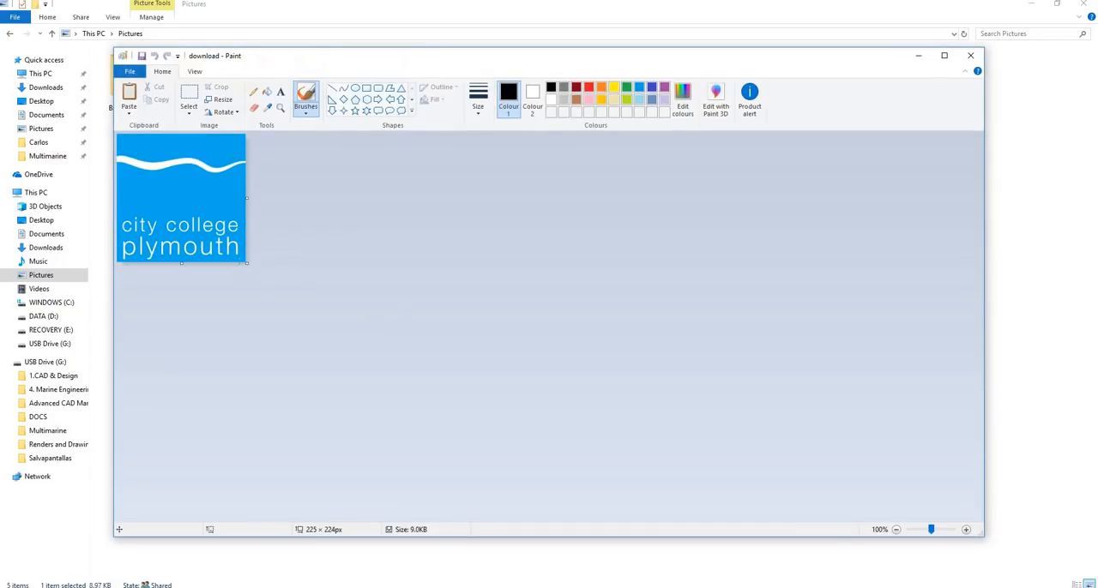
# Activate the Select tool in Paint and select the entire logo picture
pyautogui.click(129, 114)
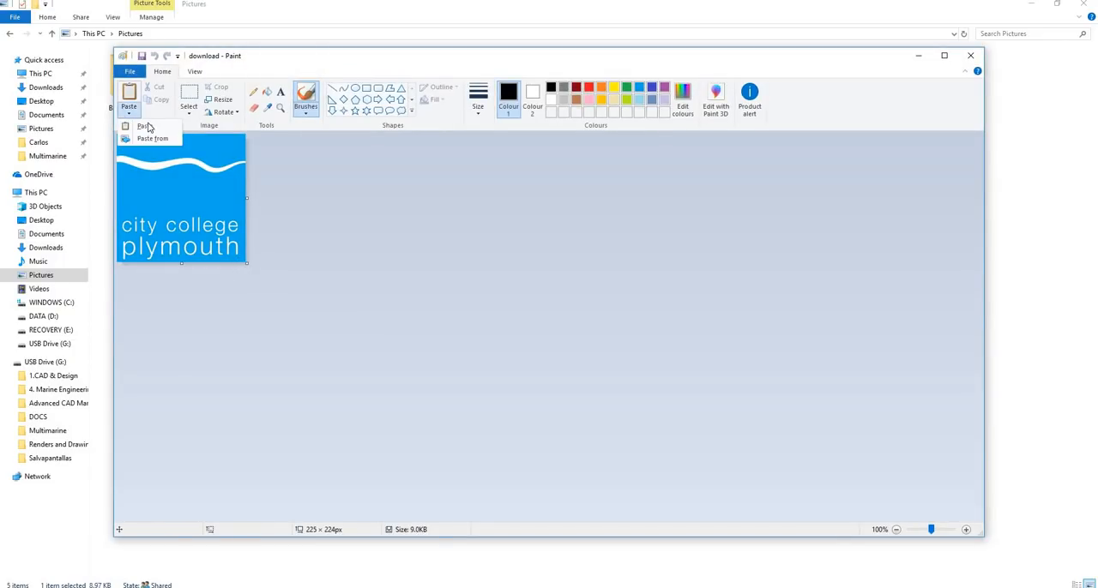
pyautogui.click(297, 249)
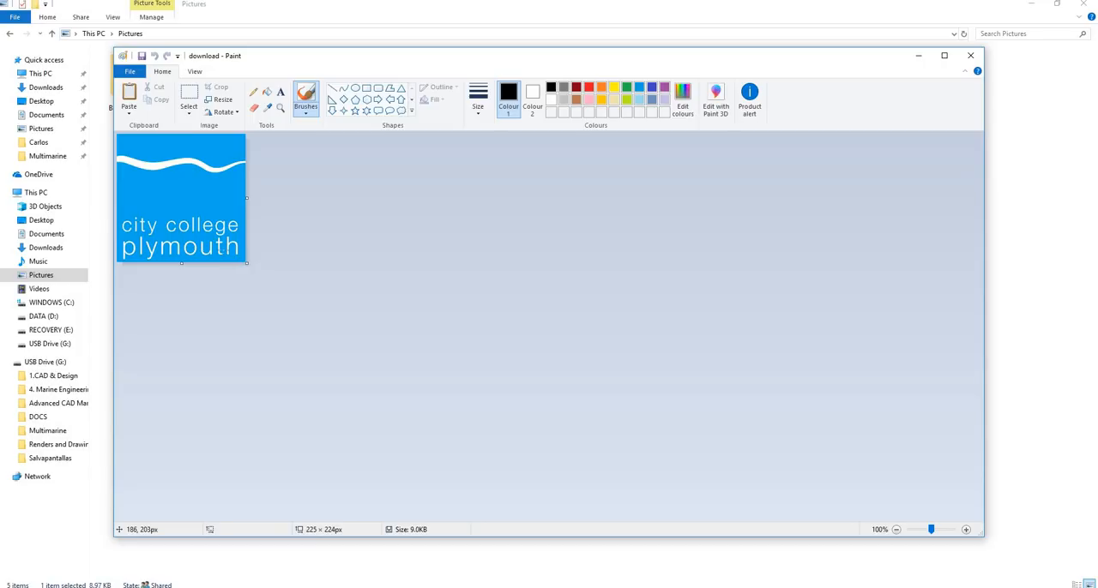
pyautogui.click(189, 94)
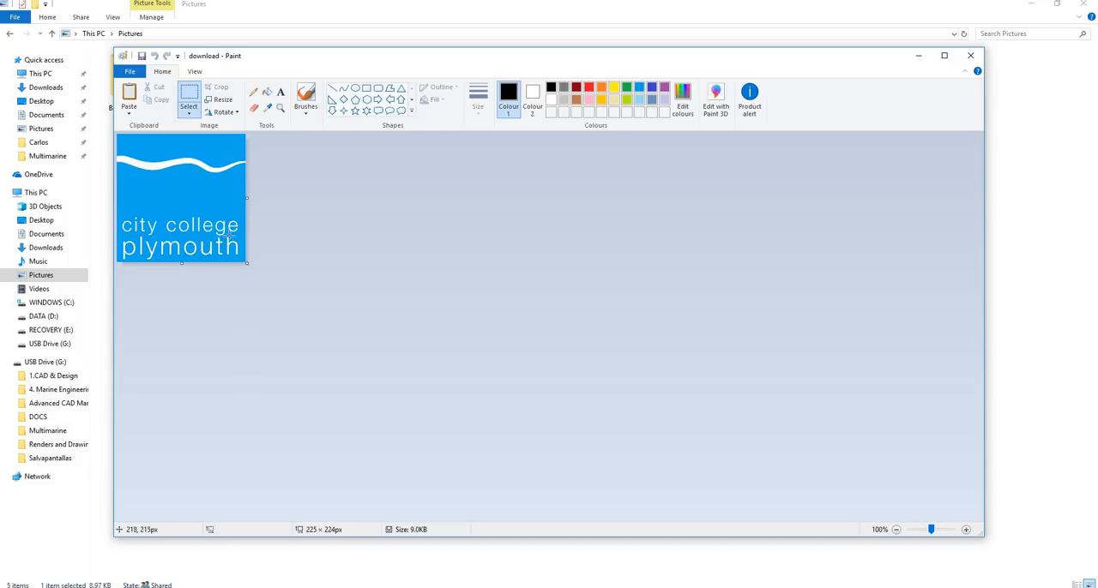
pyautogui.click(141, 72)
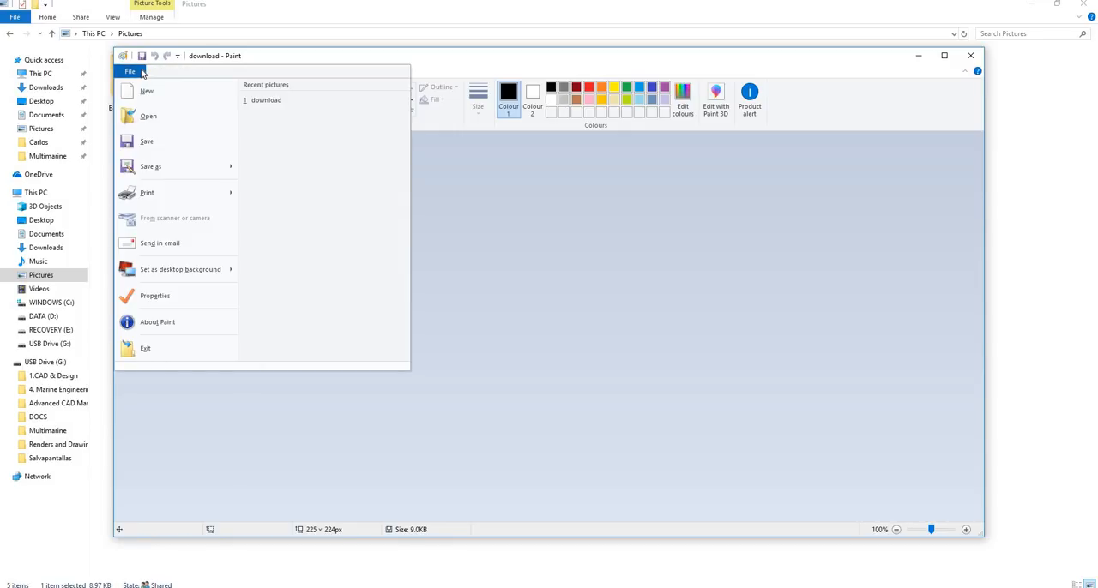
pyautogui.press('Escape')
pyautogui.hotkey('ctrl', 'a')
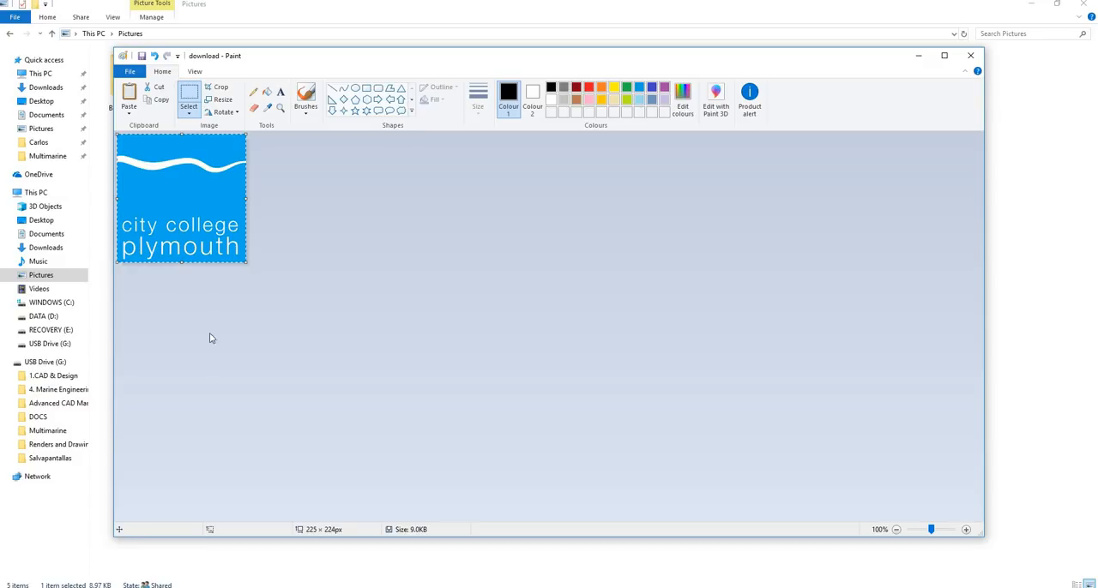
# Switch back to Drawing1.dwg in AutoCAD and examine the Layout1 sheet around the title block's empty logo cell
pyautogui.click(154, 587)
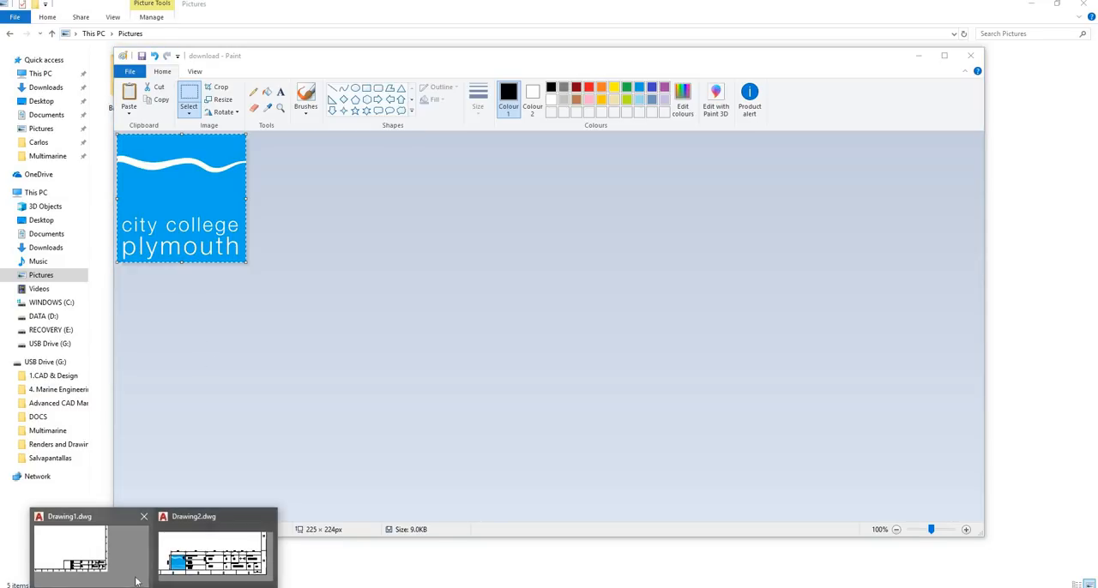
pyautogui.click(116, 554)
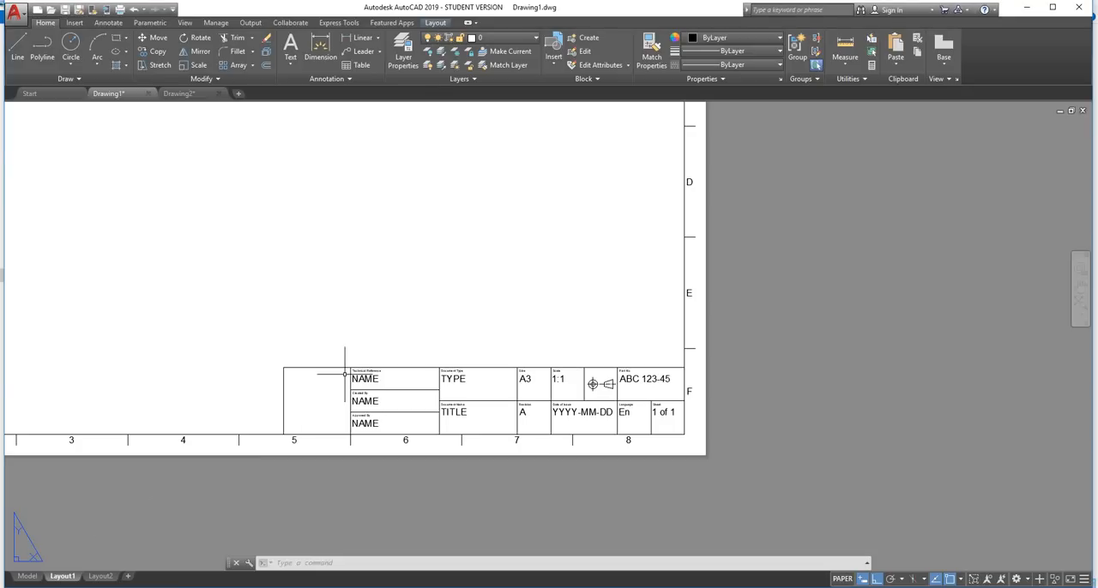
pyautogui.scroll(-4, 344, 375)
pyautogui.scroll(4, 318, 368)
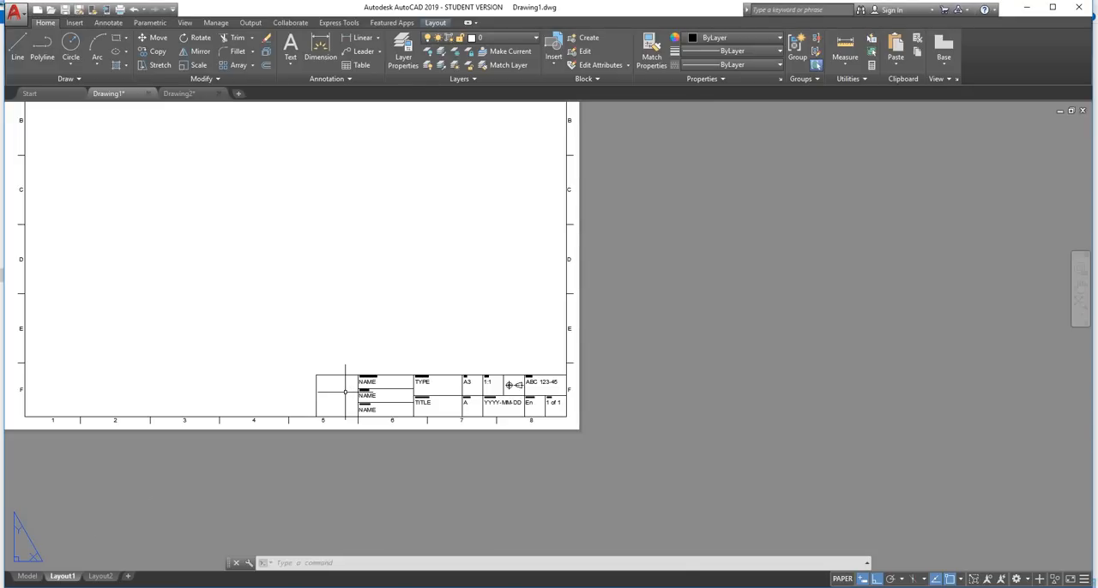
pyautogui.scroll(-3, 345, 392)
pyautogui.scroll(3, 345, 392)
pyautogui.scroll(2, 345, 392)
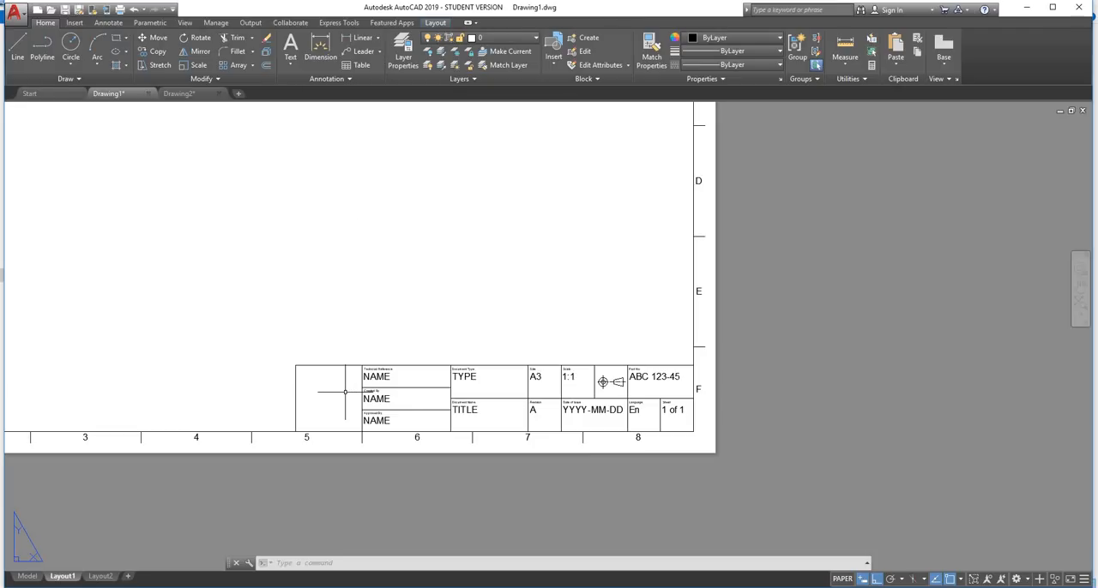
pyautogui.scroll(-2, 344, 392)
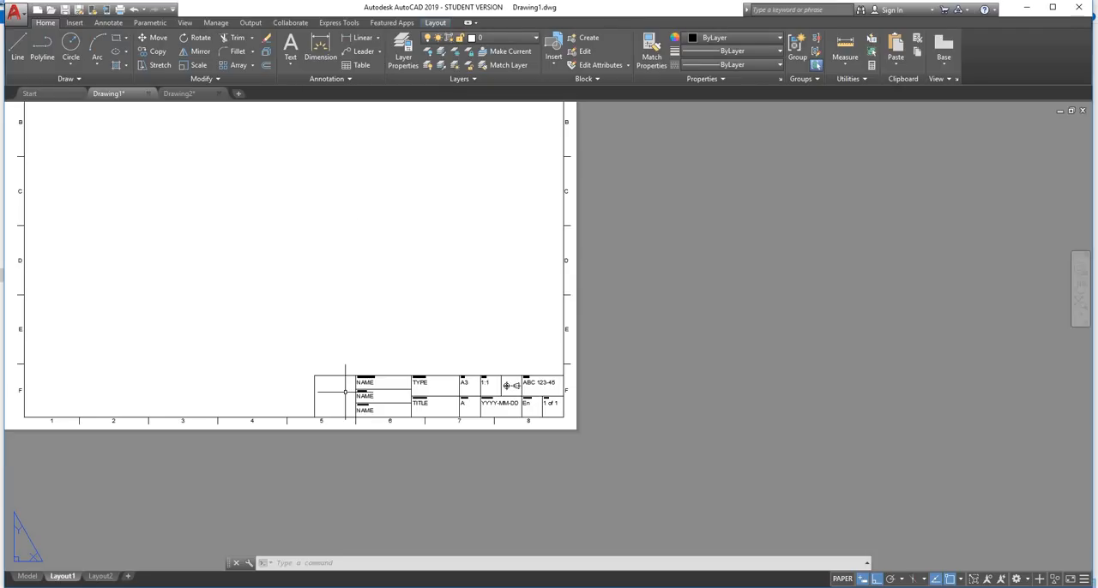
pyautogui.scroll(-2, 403, 273)
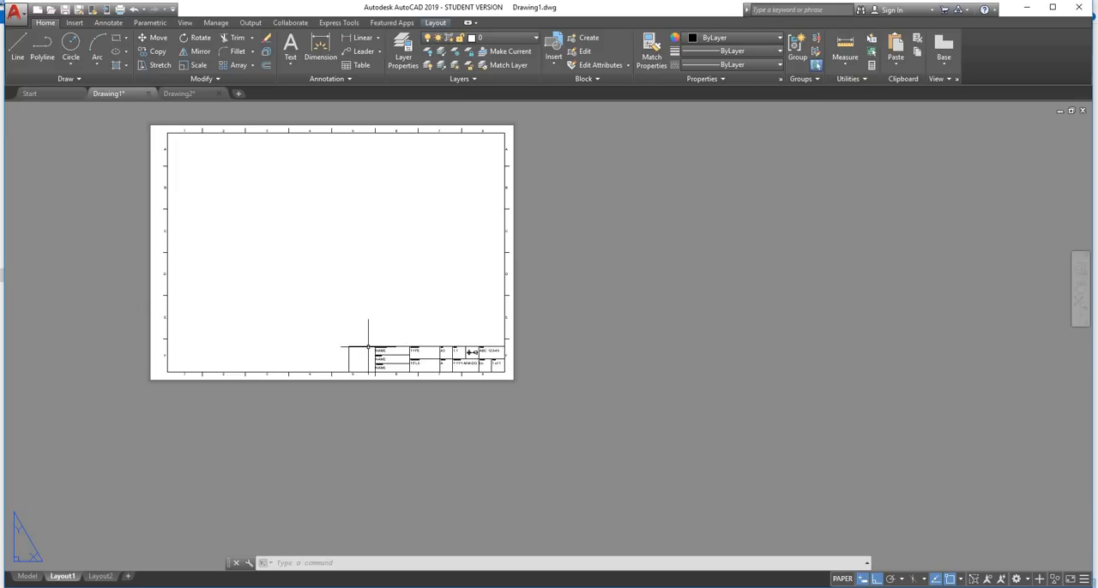
# Paste the copied logo at the lower-left corner of the title block's empty logo cell, accepting the default OLE text size
pyautogui.scroll(2, 368, 346)
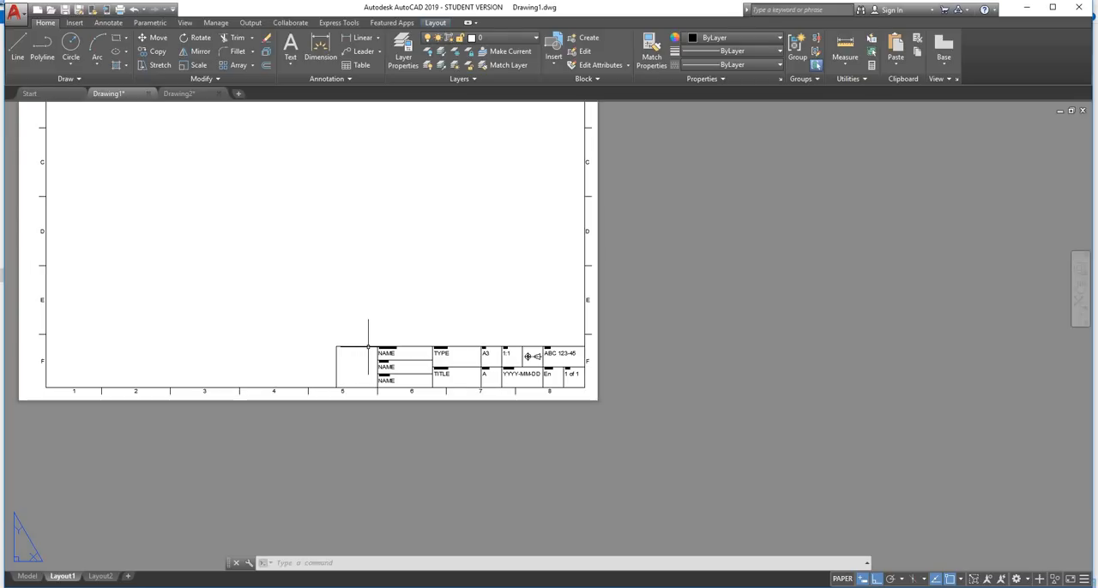
pyautogui.moveTo(368, 346); pyautogui.dragTo(396, 485, button='middle')
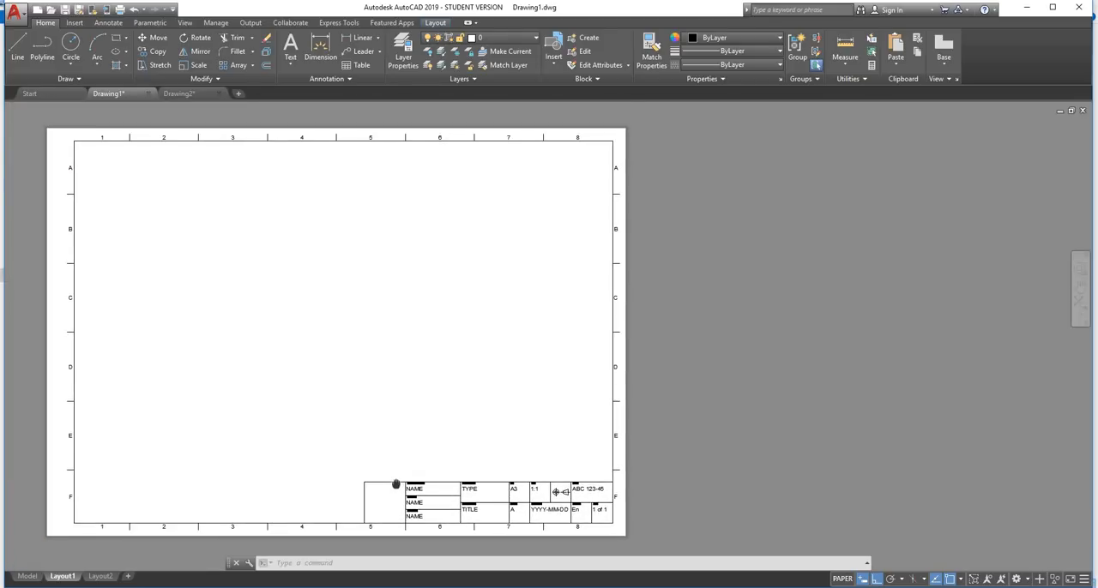
pyautogui.scroll(-2, 379, 496)
pyautogui.scroll(2, 384, 501)
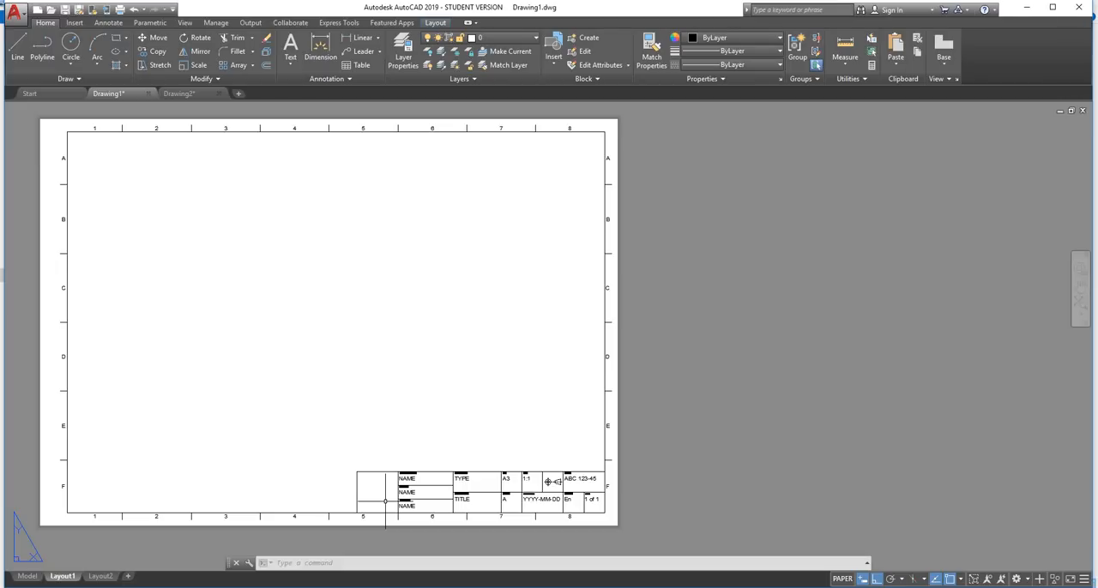
pyautogui.scroll(2, 385, 501)
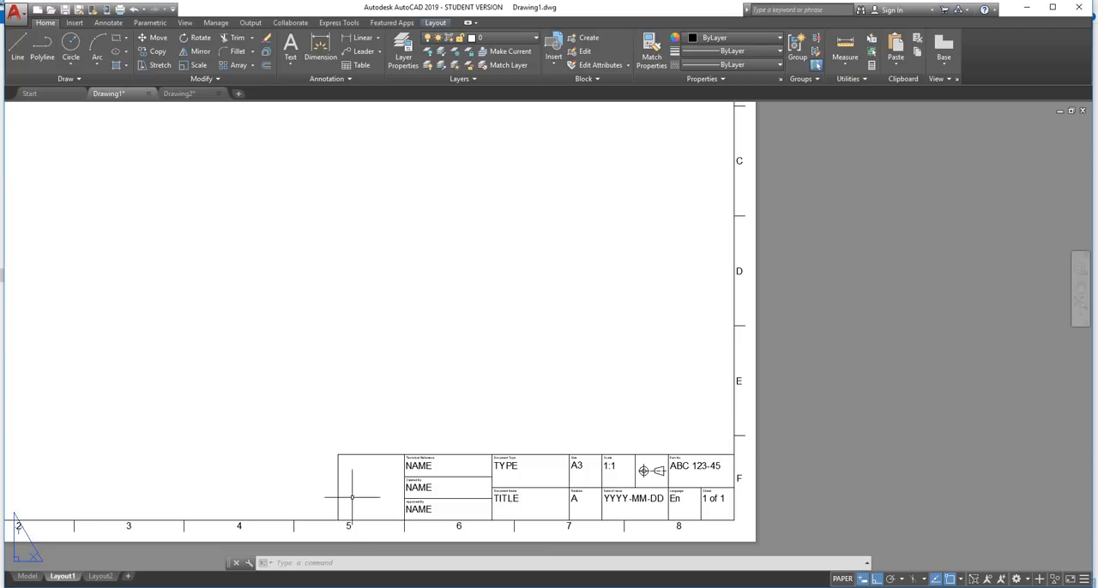
pyautogui.scroll(2, 368, 509)
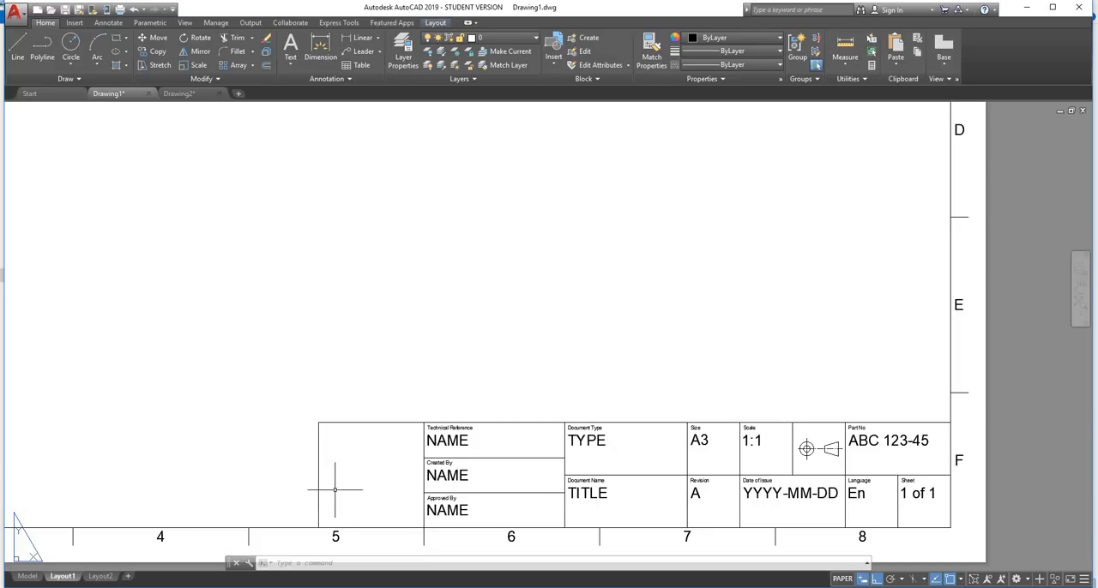
pyautogui.hotkey('ctrl', 'v')
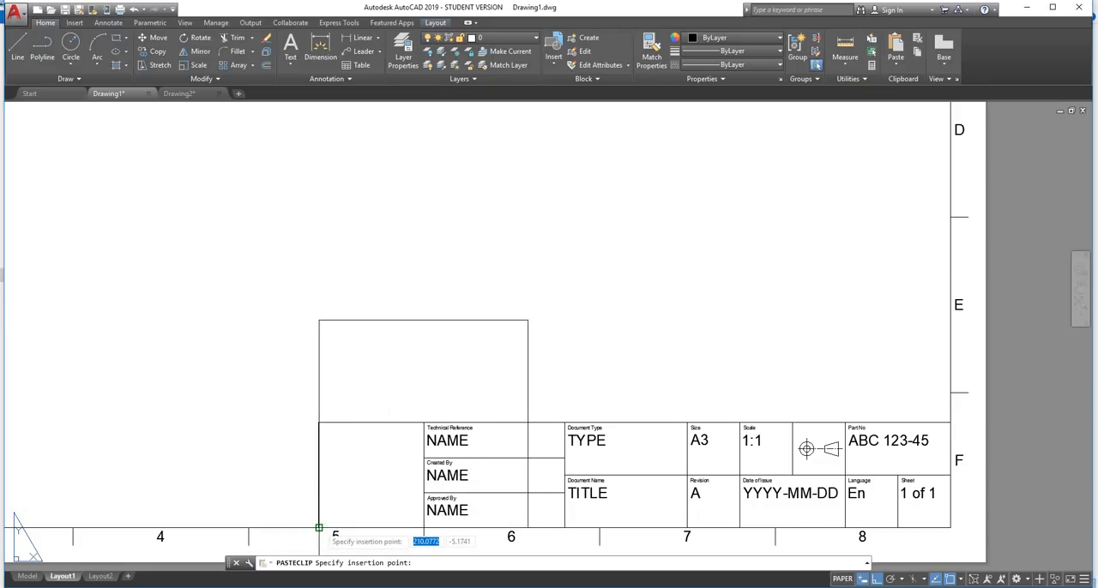
pyautogui.click(318, 527)
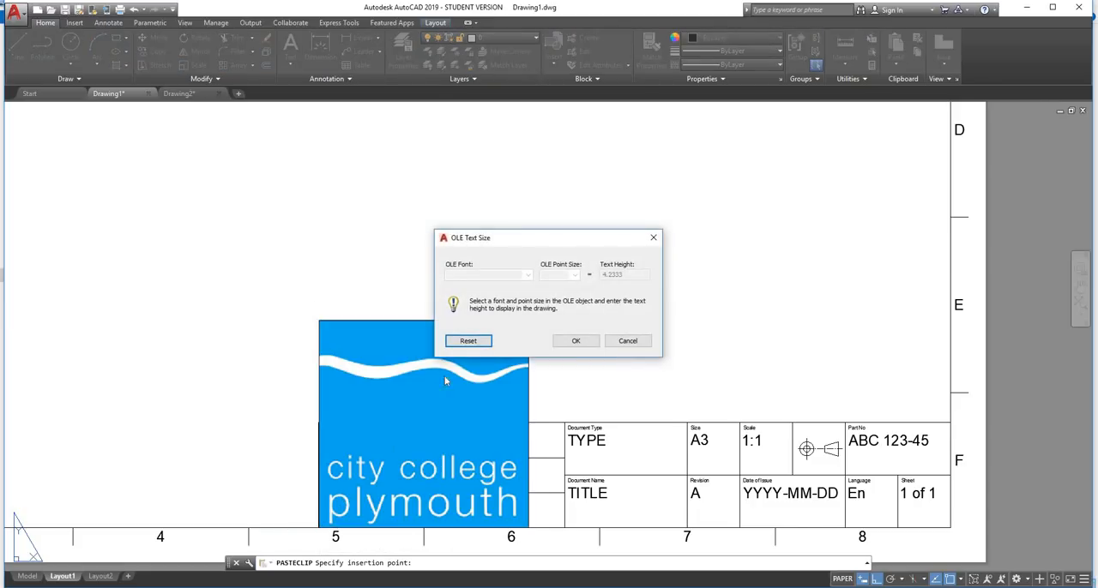
pyautogui.click(575, 341)
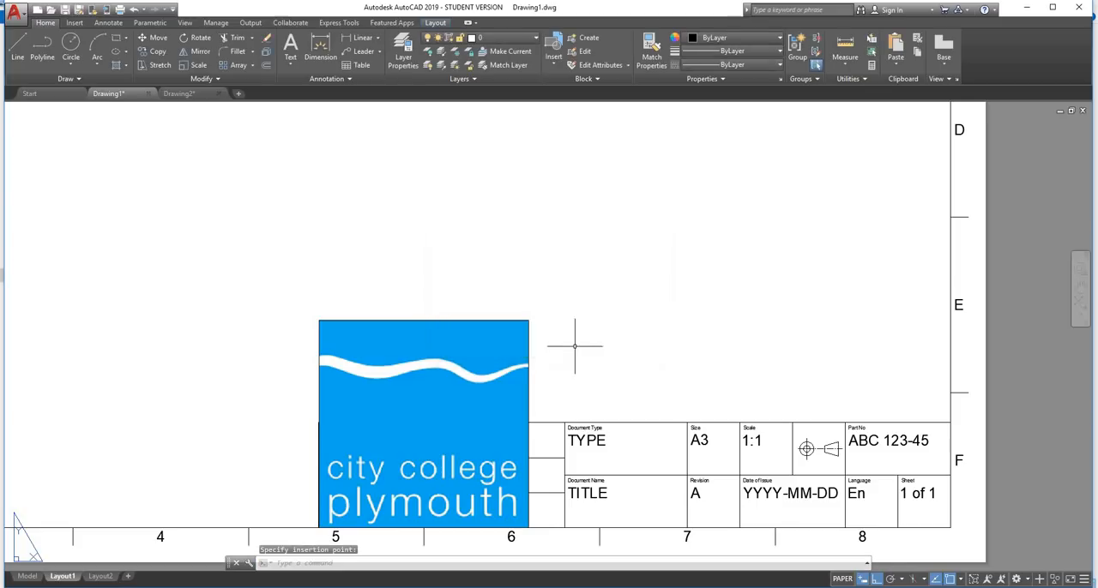
# Shrink the pasted logo by stretching its upper-right corner to the upper-right corner of the title block's logo cell
pyautogui.click(525, 319)
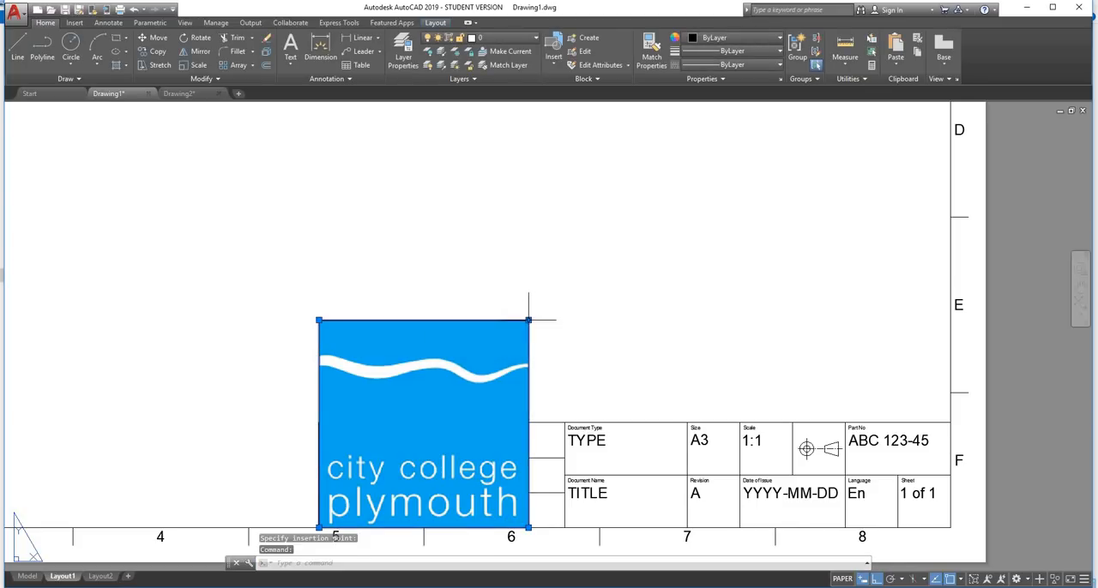
pyautogui.click(527, 320)
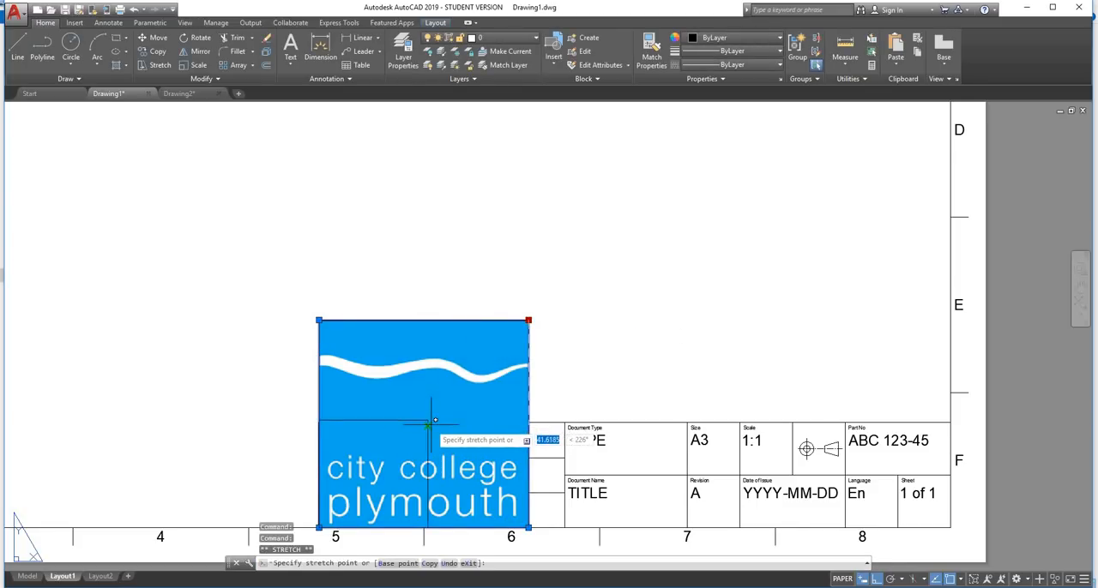
pyautogui.press('Escape')
pyautogui.scroll(2, 428, 412)
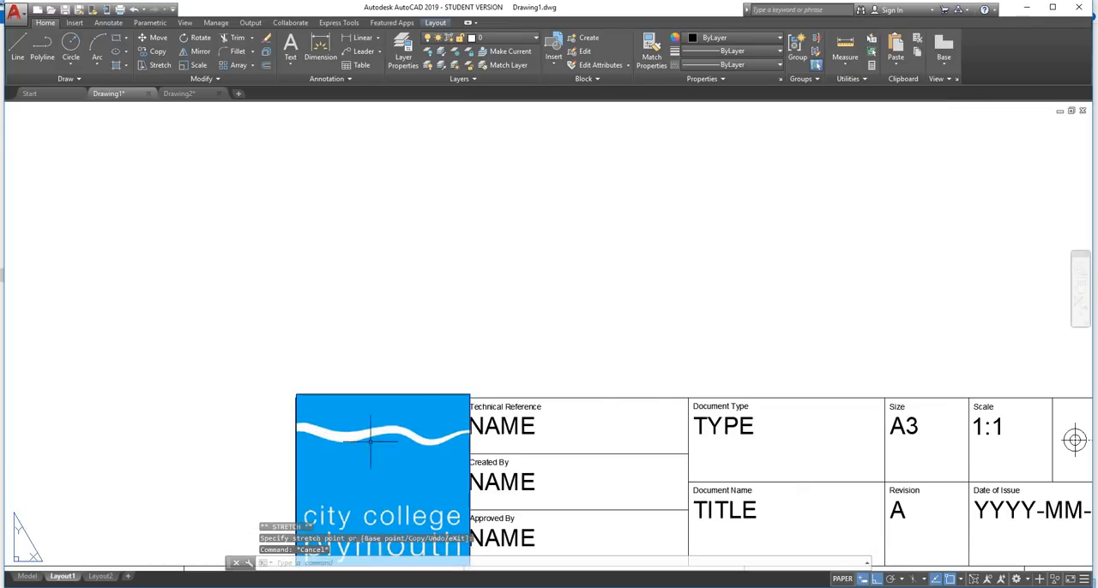
pyautogui.scroll(-2, 423, 364)
pyautogui.scroll(2, 384, 426)
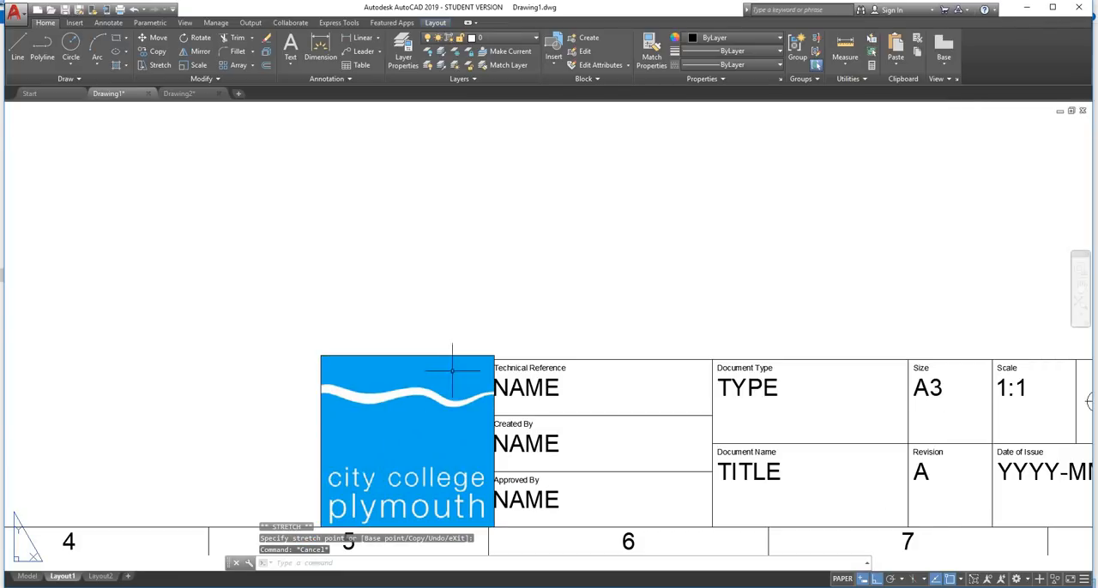
# Try to fine-tune the logo's upper-right corner so its top edge meets the title block's top line
pyautogui.scroll(5, 477, 354)
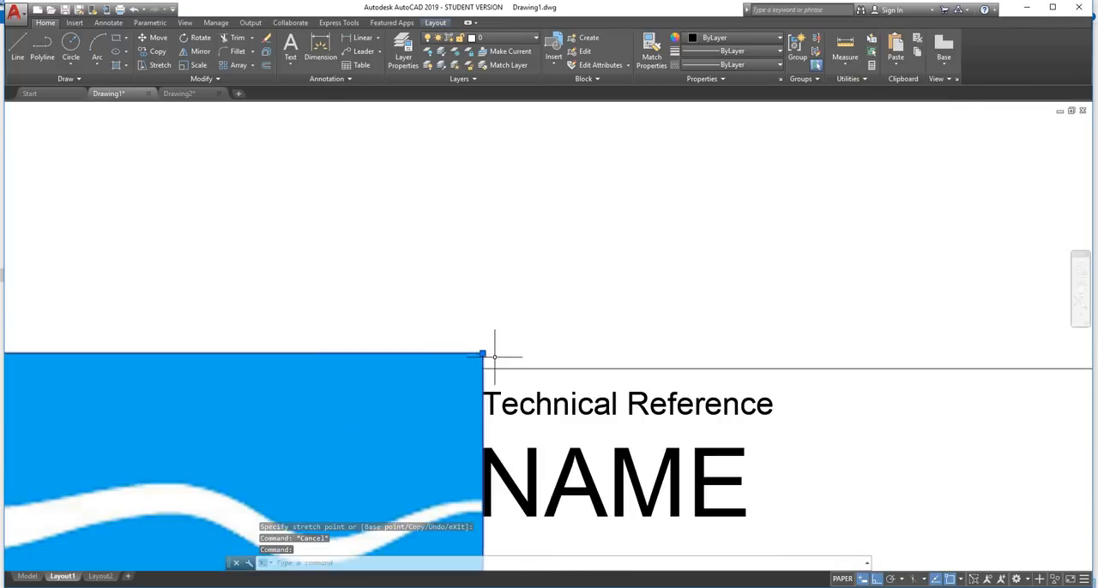
pyautogui.click(482, 353)
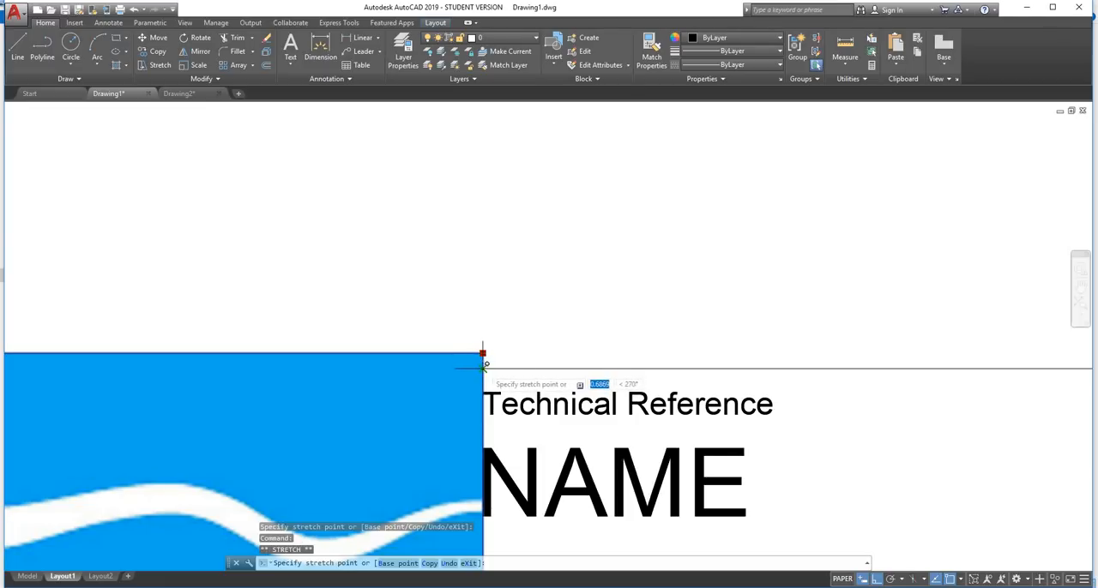
pyautogui.click(482, 352)
pyautogui.scroll(-5, 482, 352)
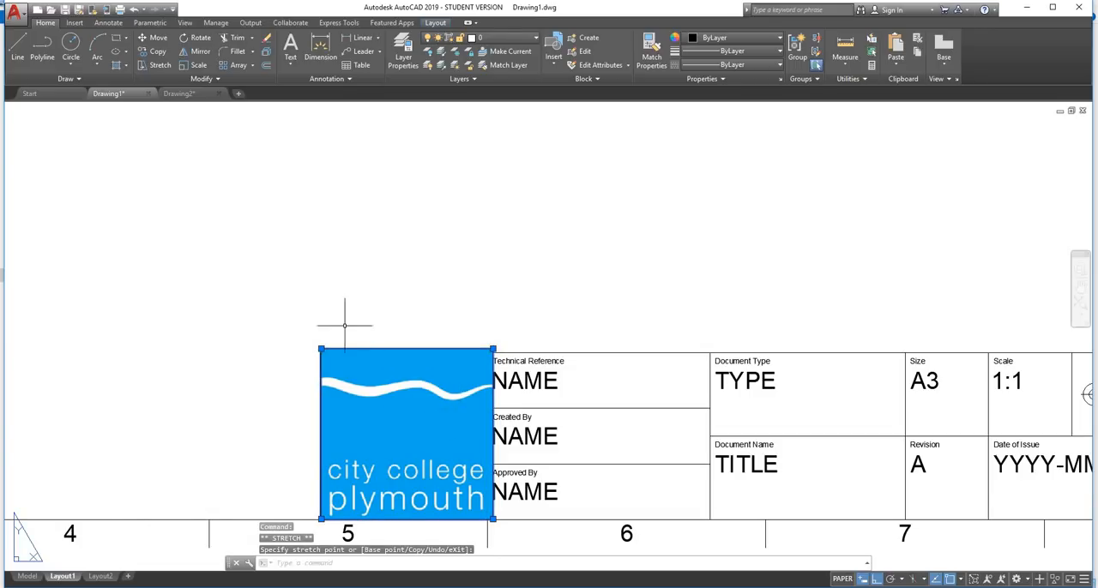
pyautogui.scroll(3, 347, 333)
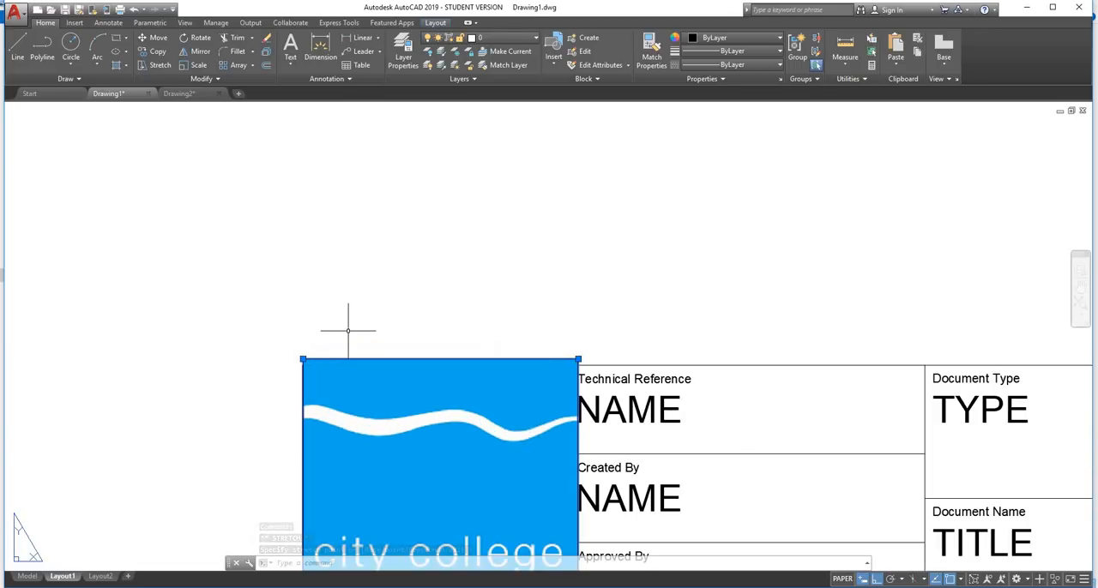
pyautogui.scroll(-3, 506, 303)
pyautogui.scroll(2, 551, 514)
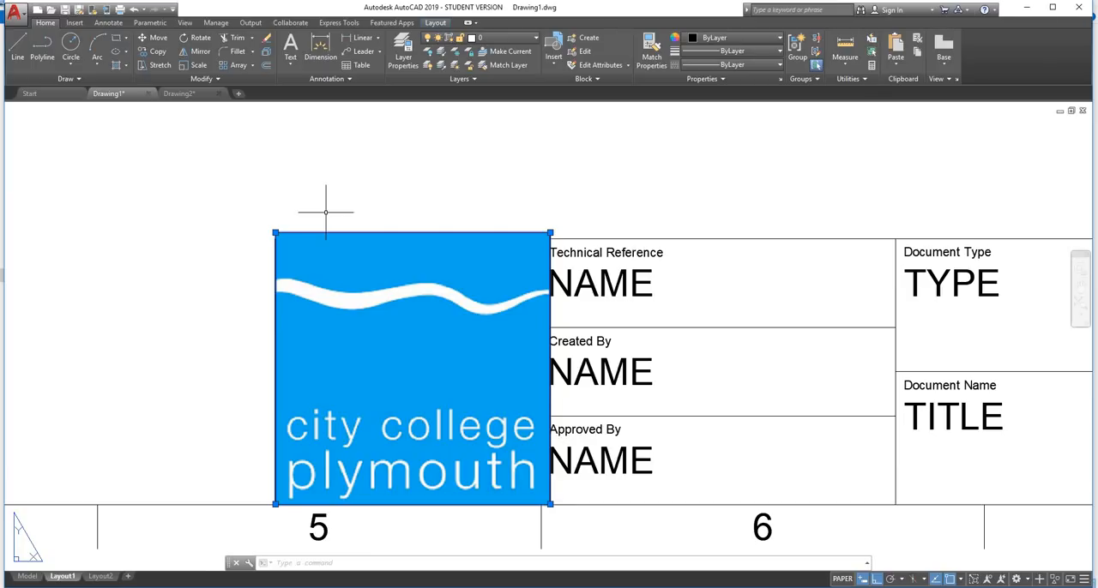
# Stretch the college logo by its lower-right corner onto the title block's lower border
pyautogui.scroll(3, 549, 506)
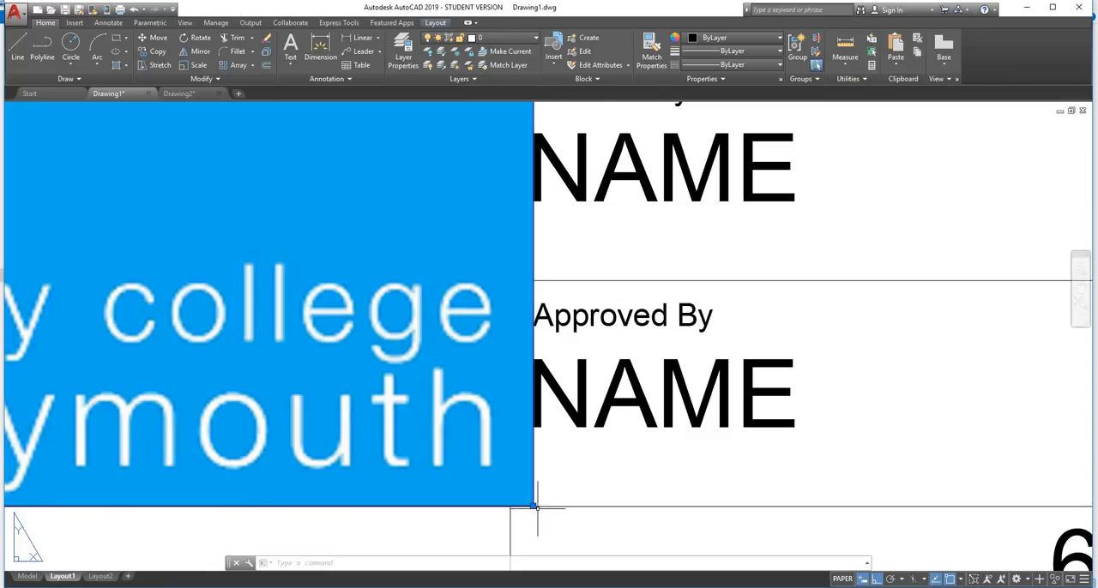
pyautogui.click(534, 507)
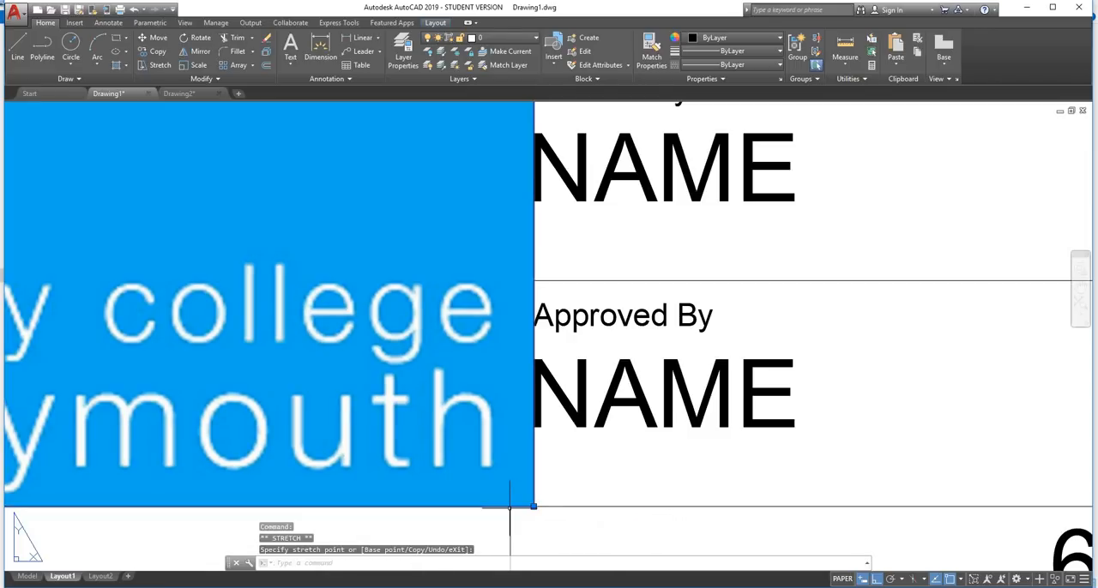
pyautogui.scroll(-3, 510, 507)
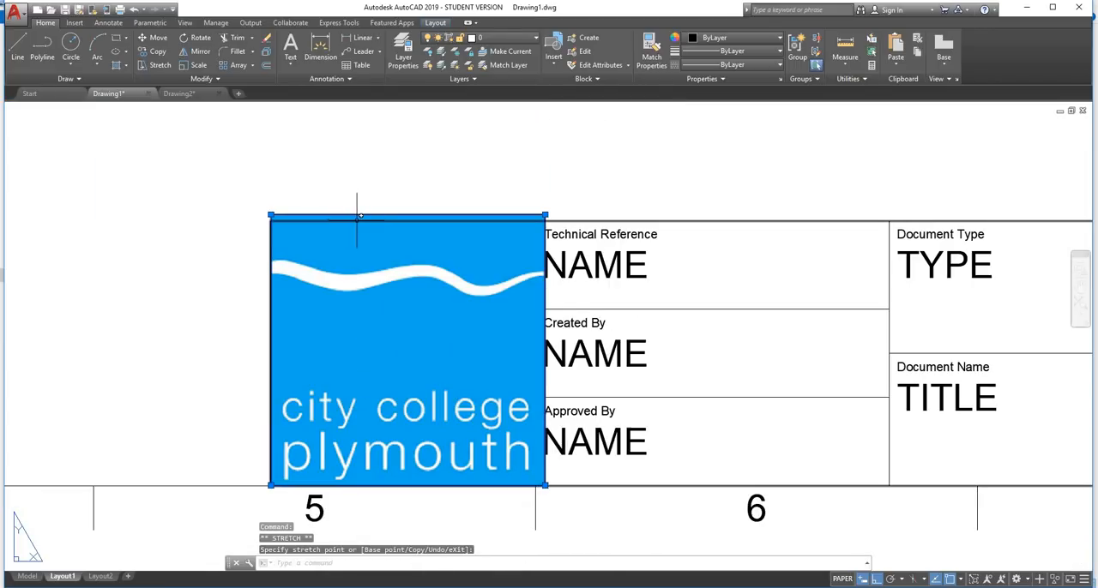
# Add a horizontal dimension above the logo across the full width of its top edge
pyautogui.write('dim')
pyautogui.press('Return')
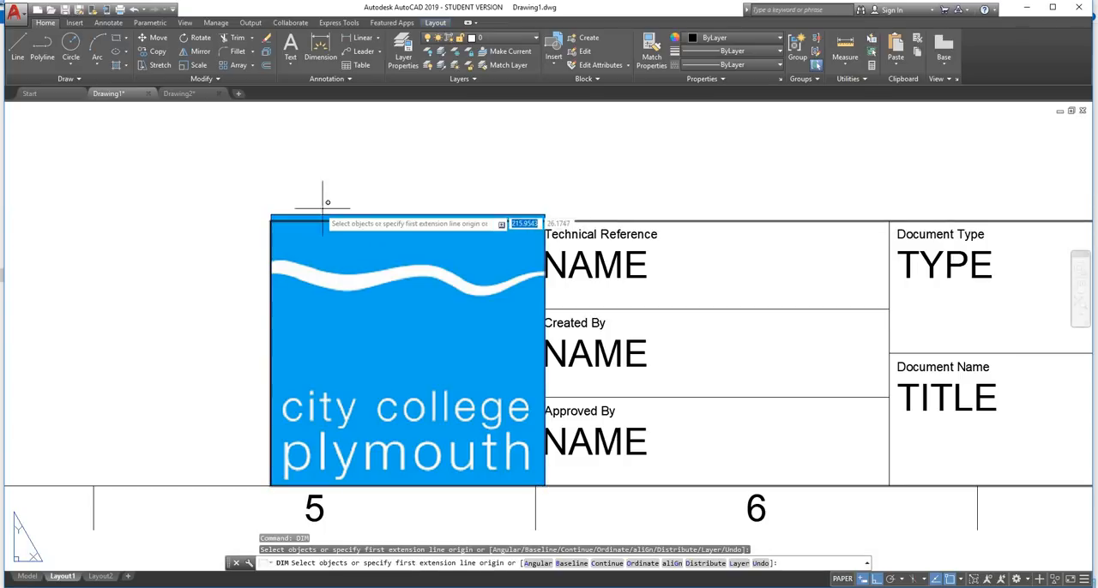
pyautogui.click(271, 215)
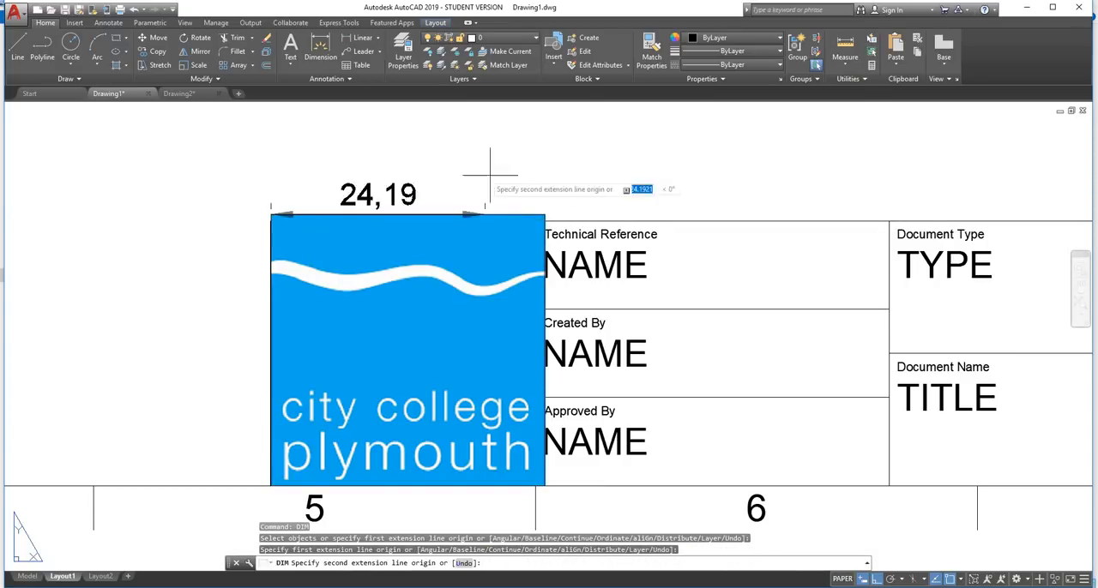
pyautogui.click(544, 215)
pyautogui.click(468, 191)
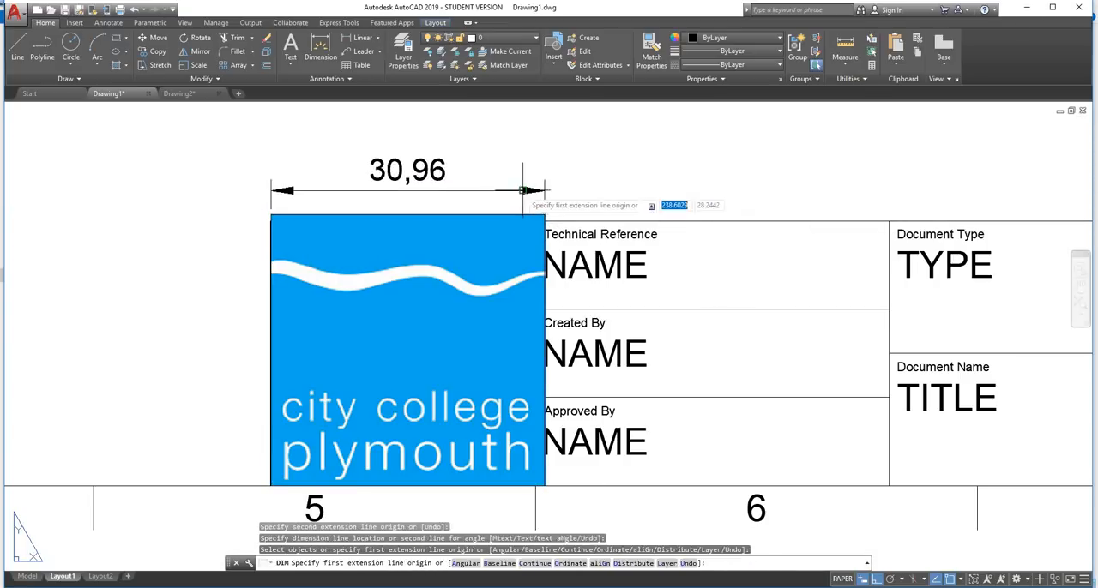
pyautogui.press('Return')
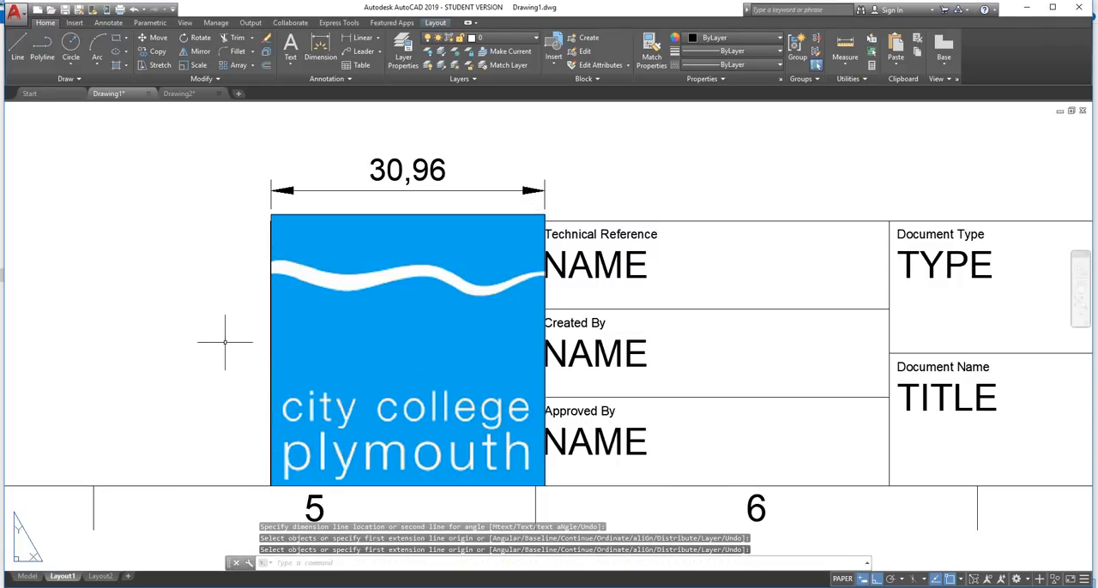
# Switch to Calculator and place its window clear of the logo's width dimension
pyautogui.scroll(-2, 226, 341)
pyautogui.scroll(2, 314, 189)
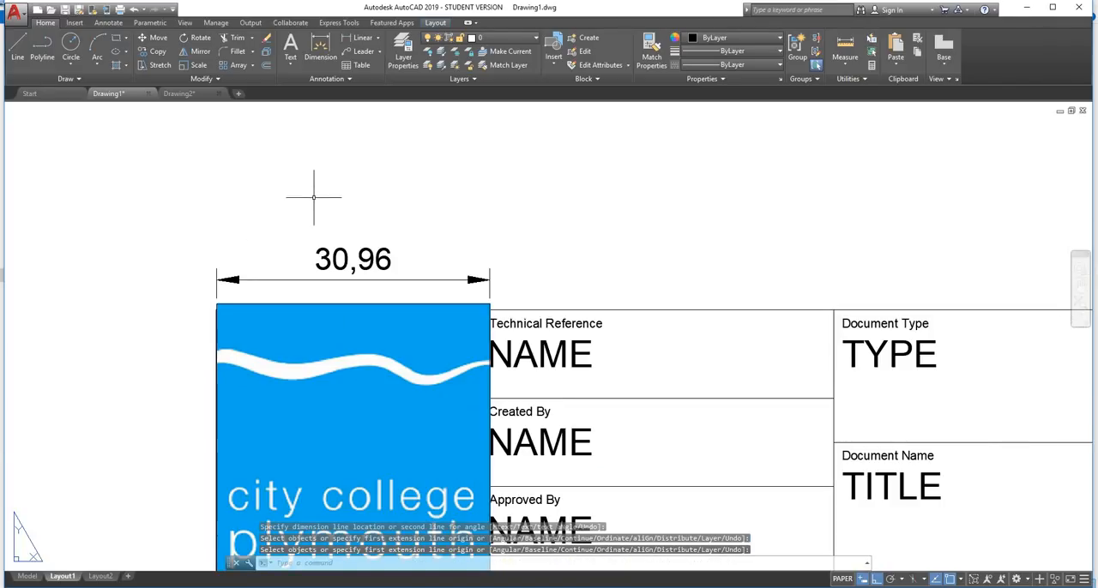
pyautogui.press('super')
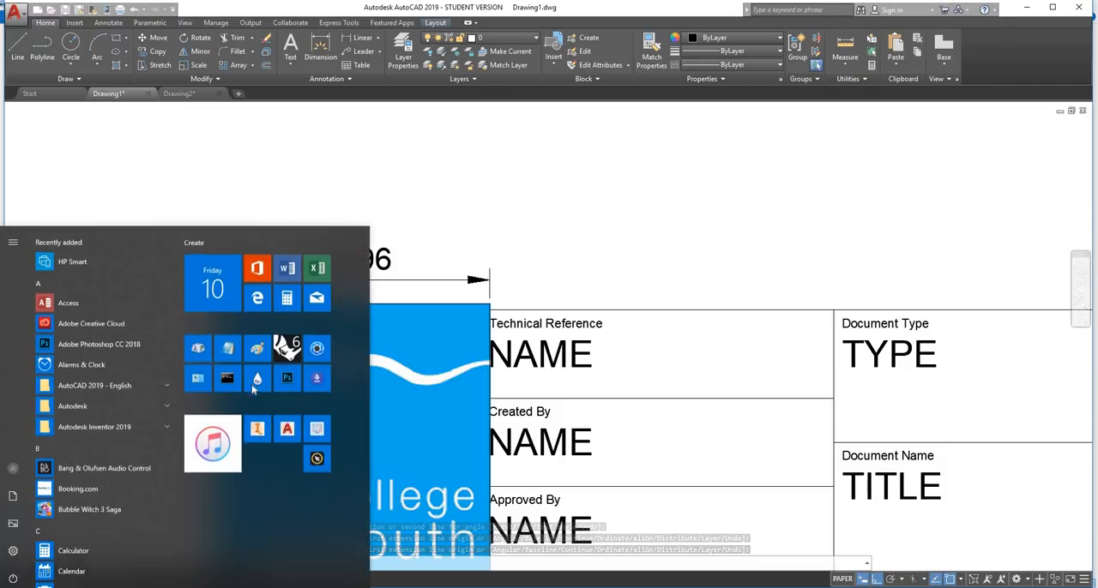
pyautogui.click(291, 298)
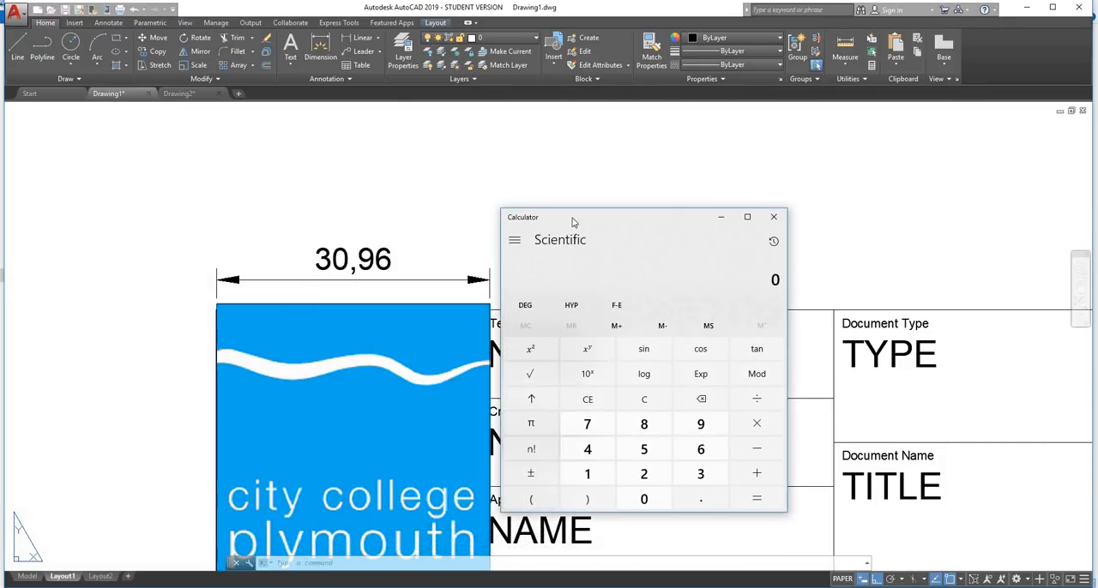
pyautogui.moveTo(625, 225); pyautogui.dragTo(663, 155)
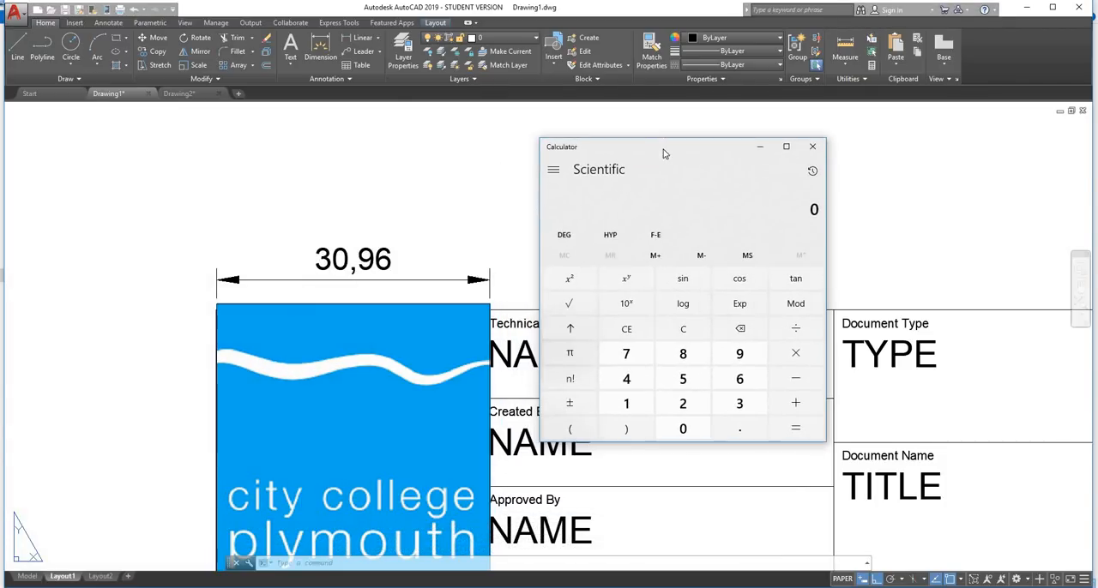
# Divide 30 by 30.96 to work out the scale factor for the logo
pyautogui.click(740, 403)
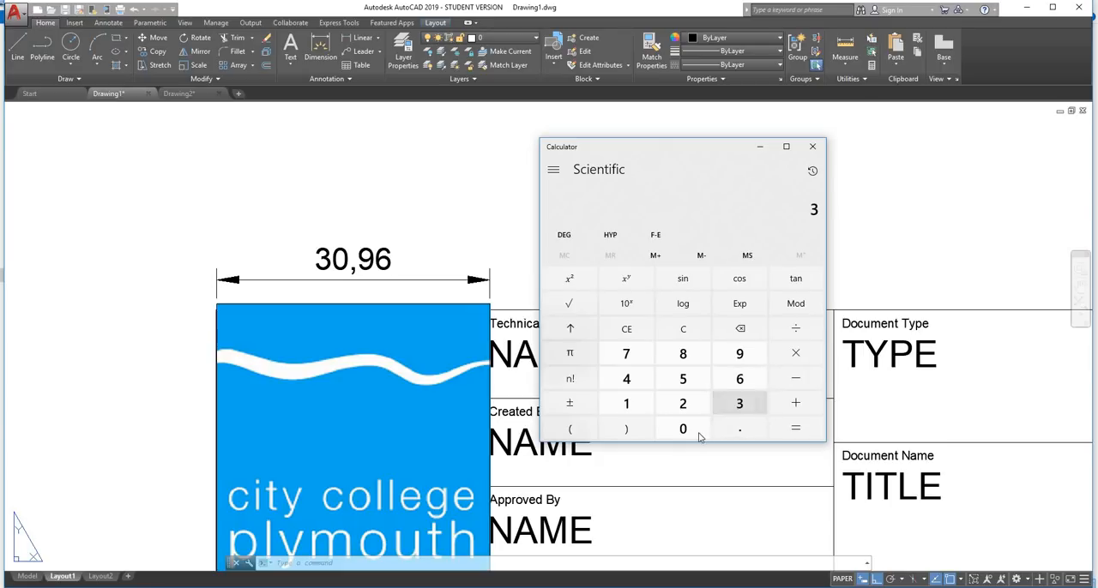
pyautogui.click(683, 428)
pyautogui.click(781, 331)
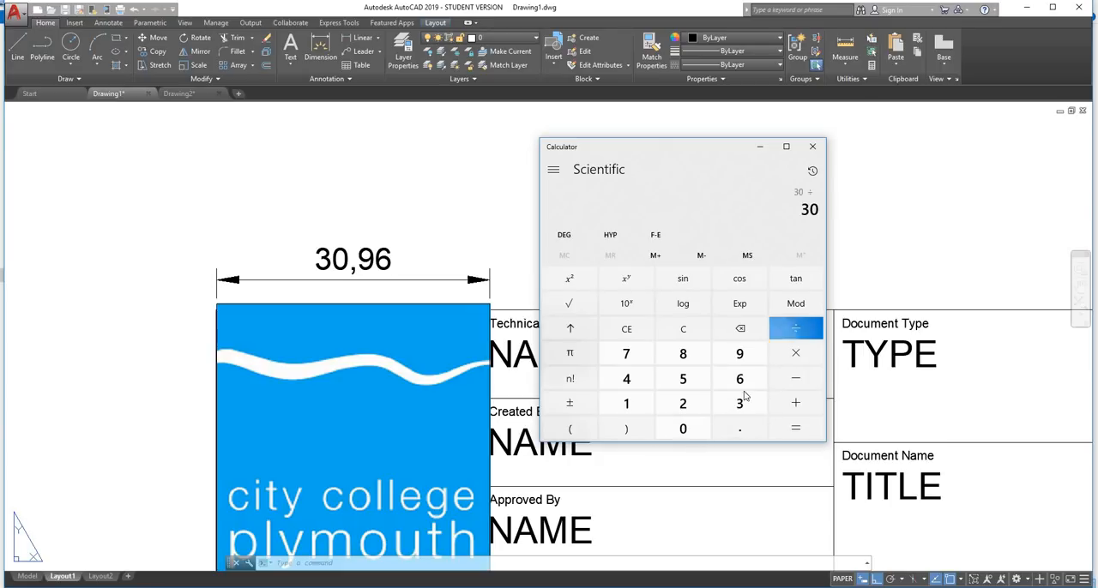
pyautogui.click(739, 404)
pyautogui.click(683, 428)
pyautogui.click(731, 429)
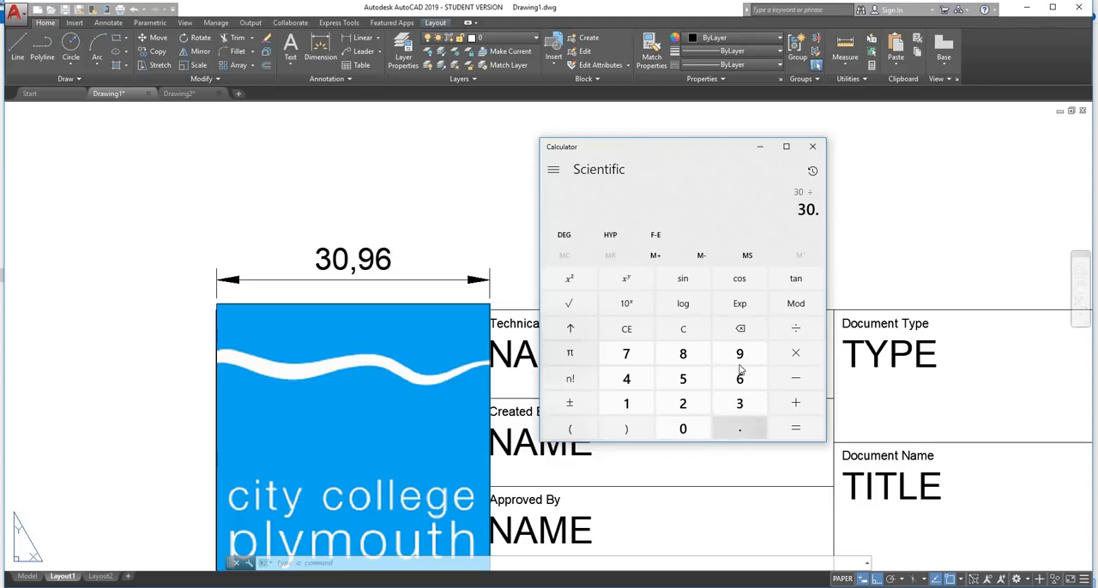
pyautogui.click(740, 355)
pyautogui.click(740, 380)
pyautogui.click(798, 427)
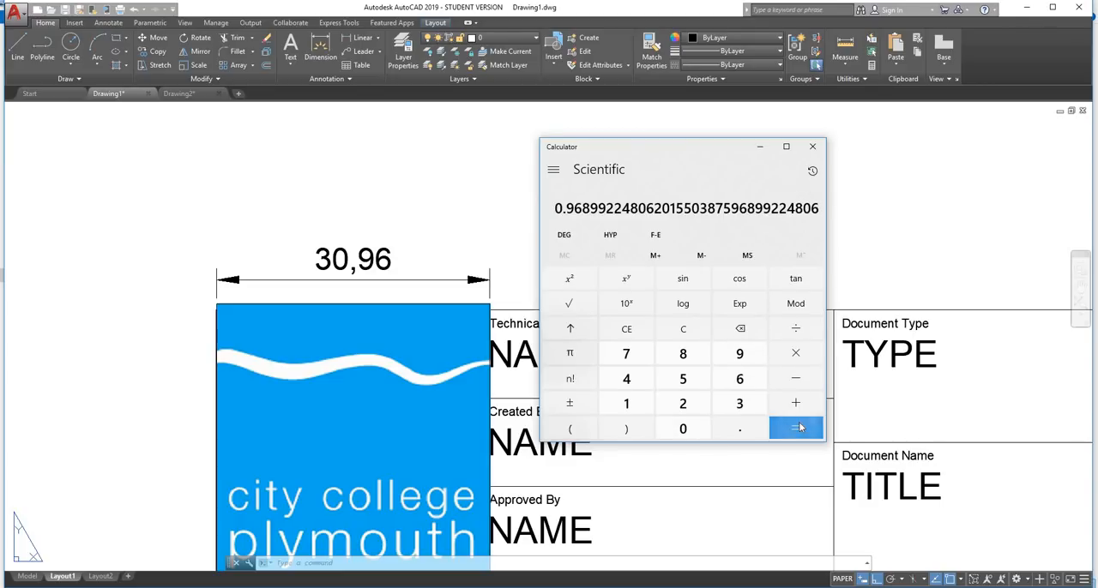
# Copy the calculated scale factor and minimize Calculator to return to the drawing
pyautogui.rightClick(578, 212)
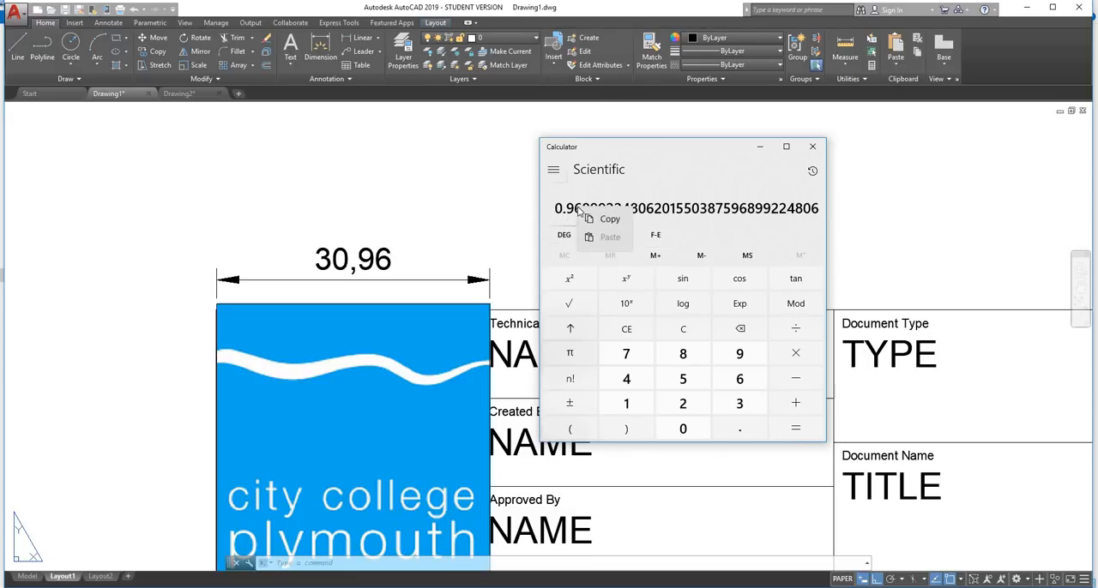
pyautogui.click(594, 217)
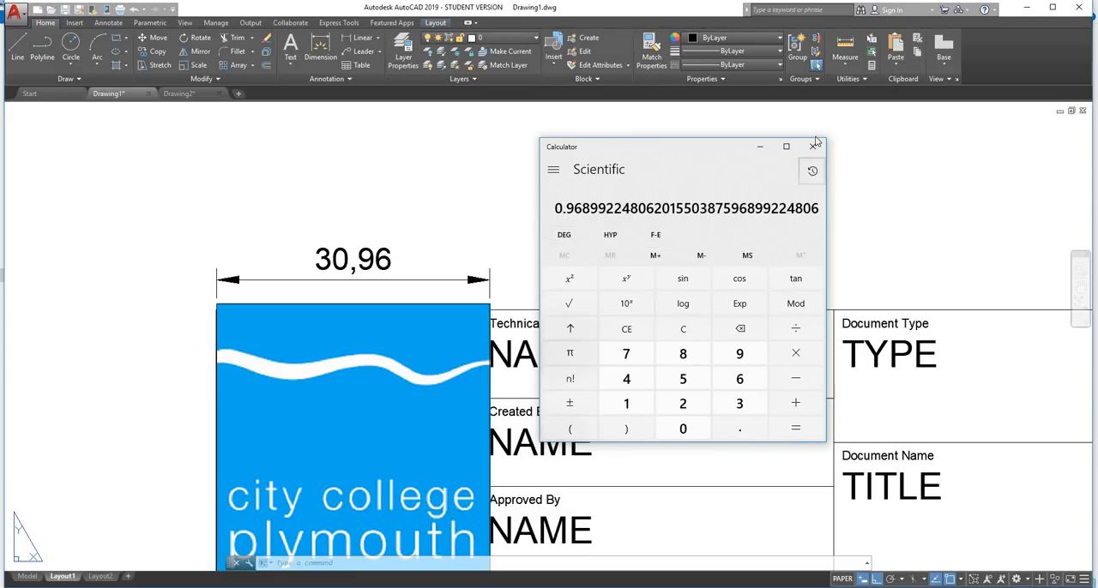
pyautogui.click(759, 147)
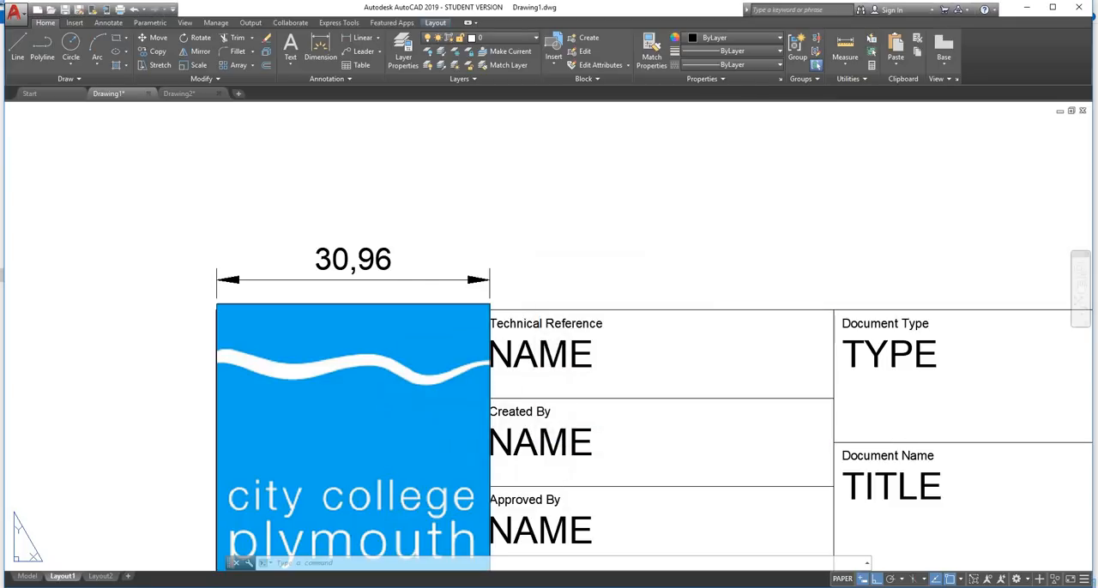
# Show the logo's properties and set its width to 30, followed by its height to 30
pyautogui.click(416, 302)
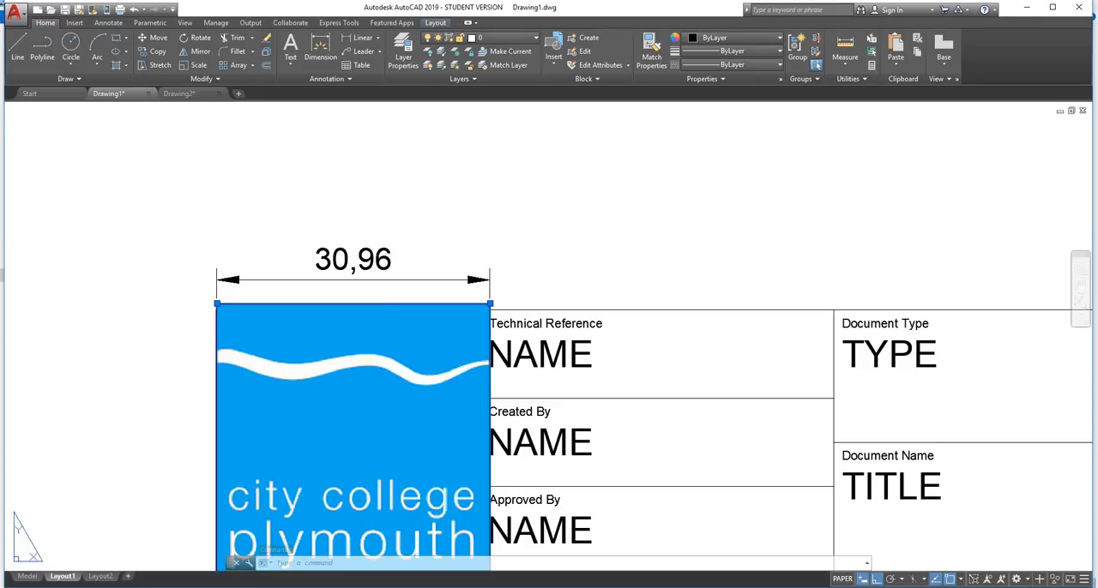
pyautogui.hotkey('ctrl', '1')
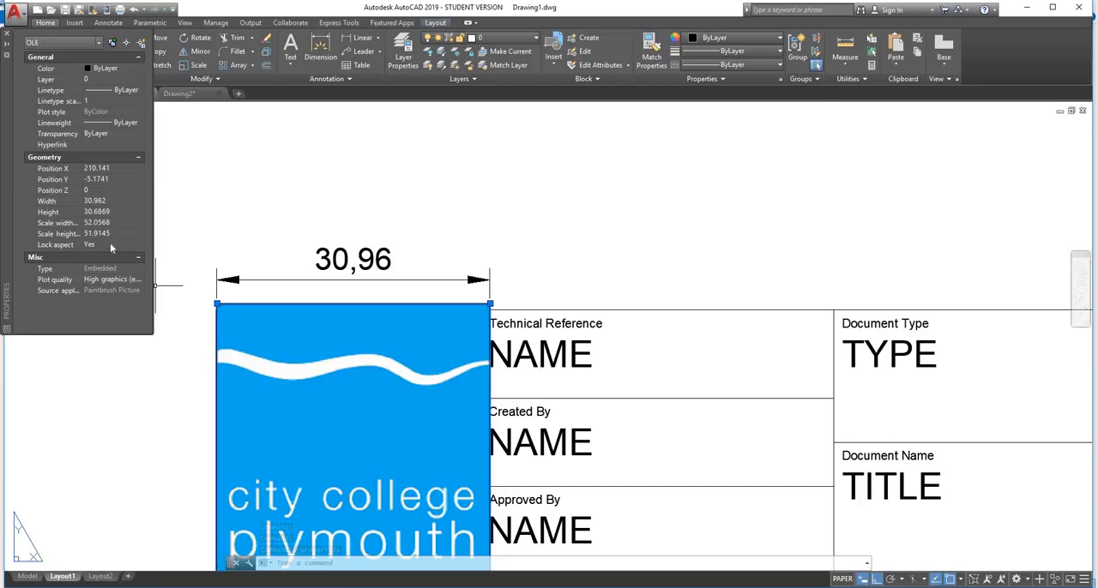
pyautogui.click(101, 201)
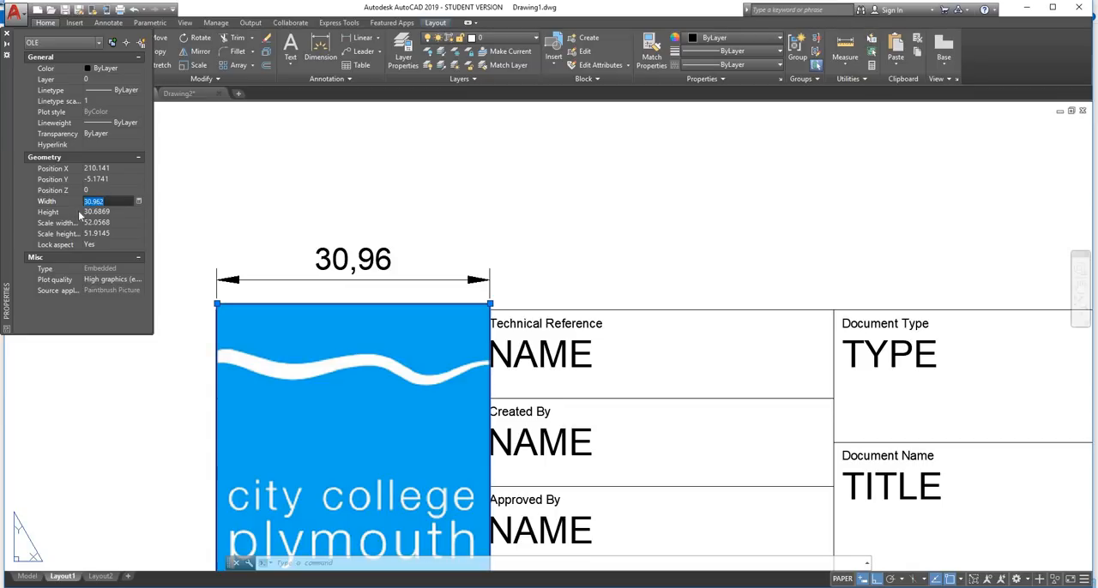
pyautogui.write('30')
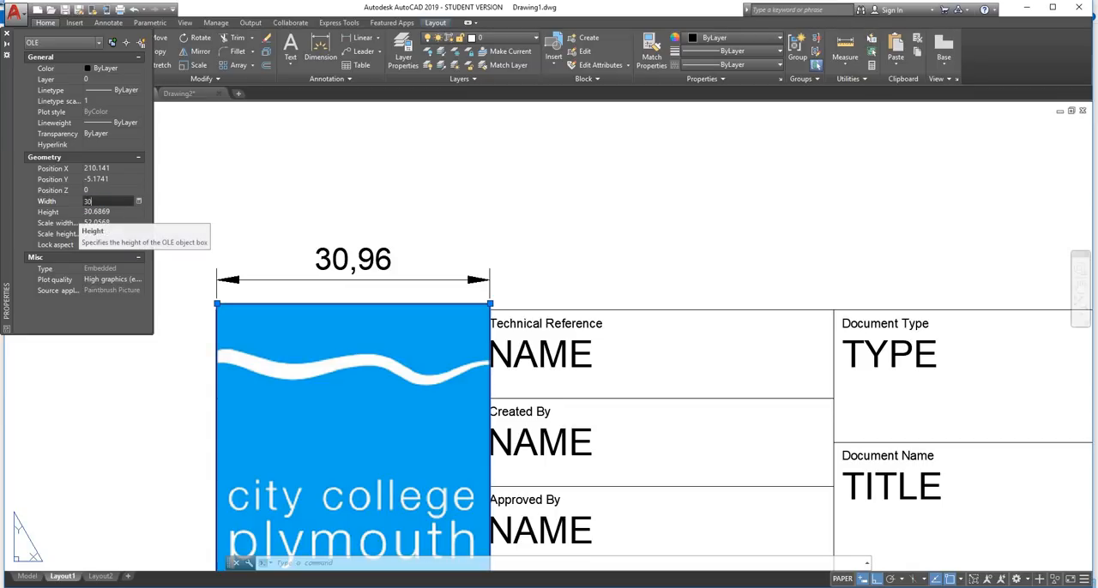
pyautogui.click(83, 213)
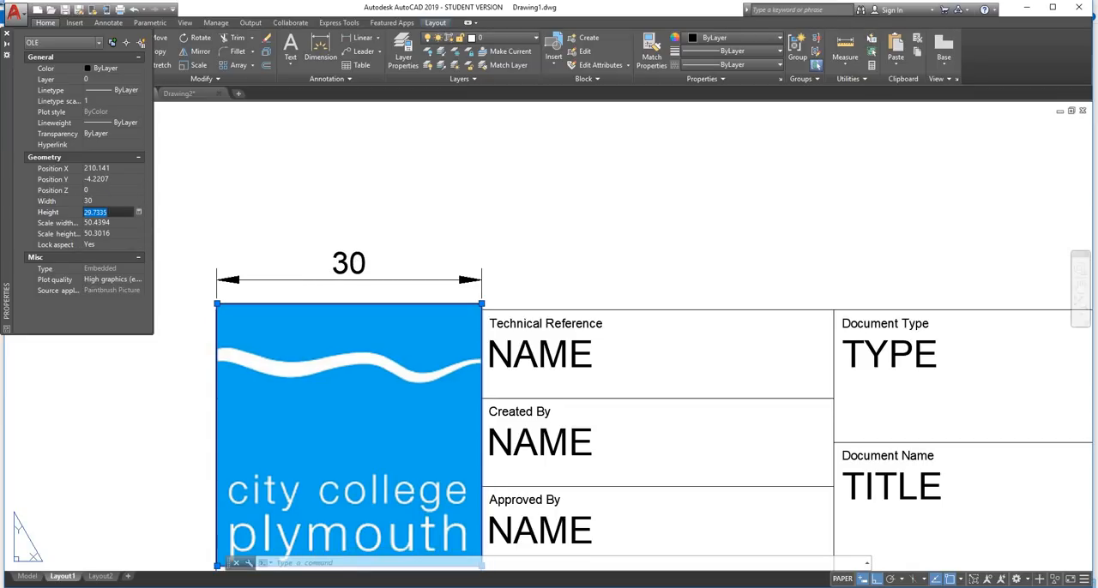
pyautogui.write('30')
pyautogui.click(122, 223)
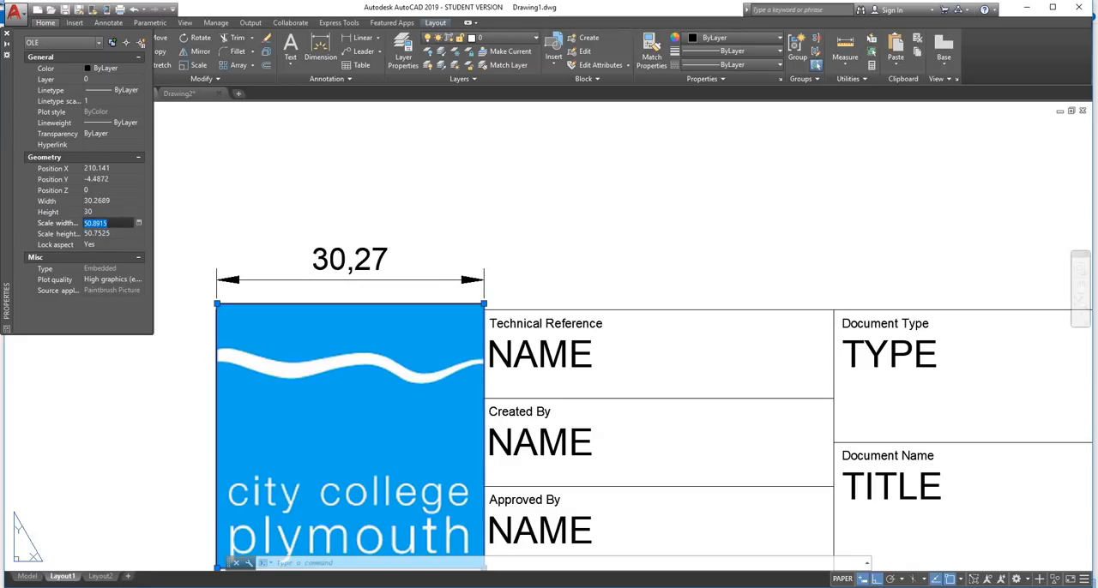
pyautogui.click(111, 211)
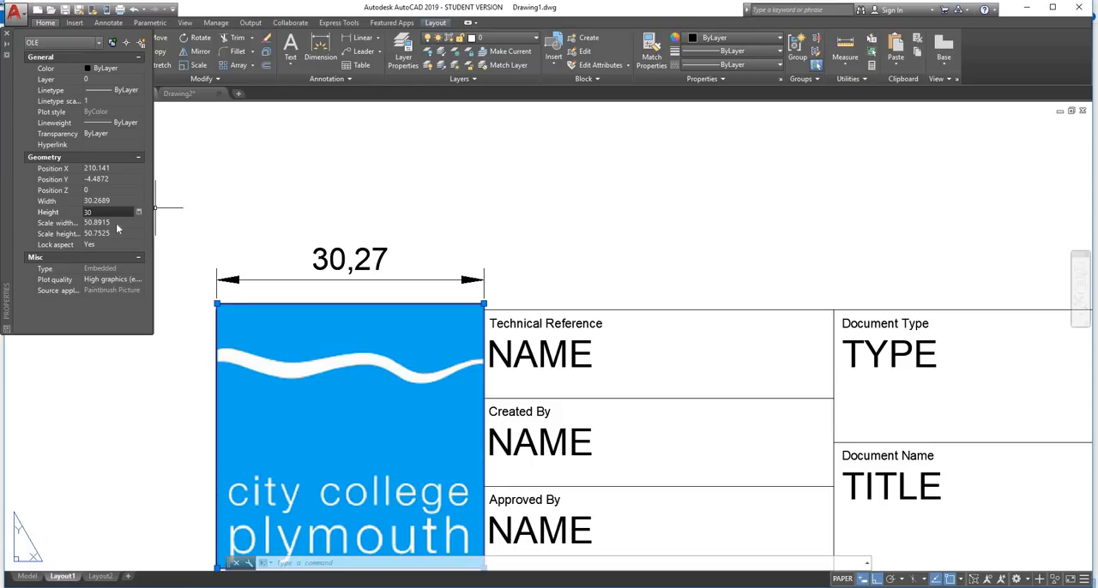
pyautogui.click(117, 224)
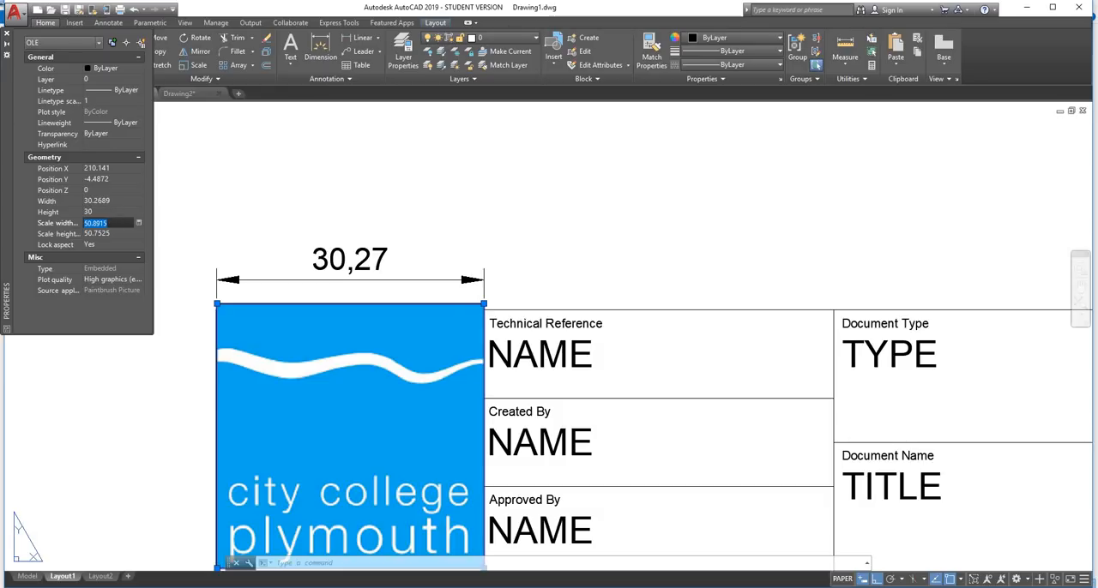
pyautogui.click(99, 42)
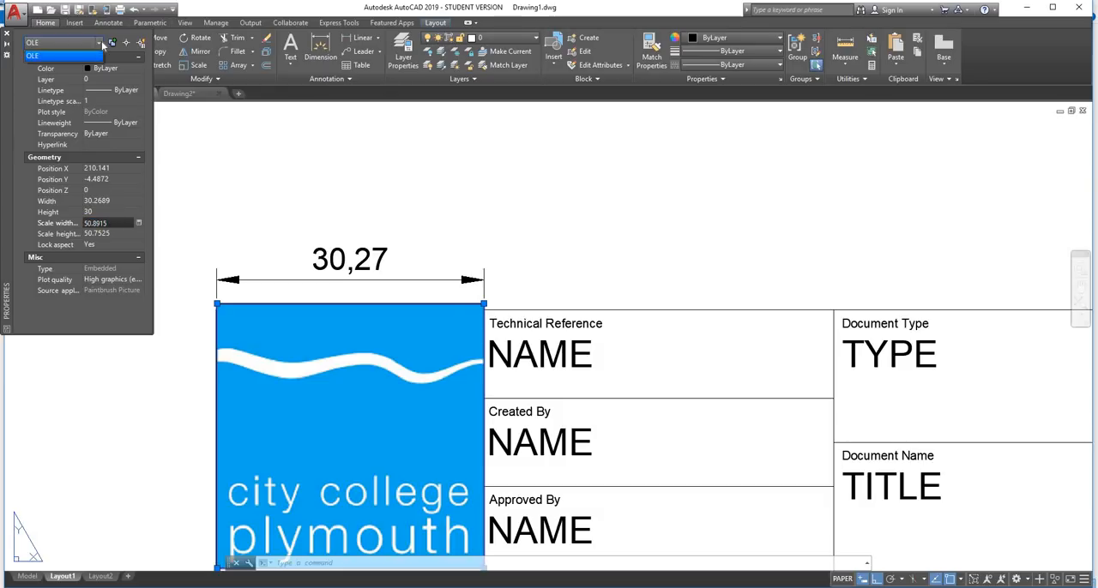
pyautogui.click(101, 40)
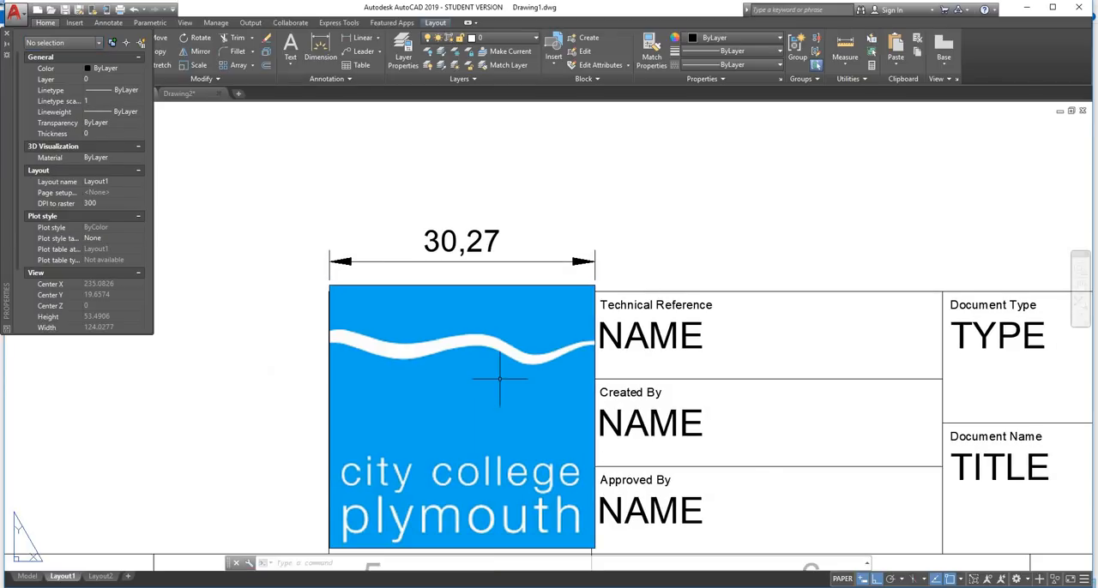
# Reselect the logo and set its Lock aspect property to No
pyautogui.click(500, 378)
pyautogui.click(500, 378)
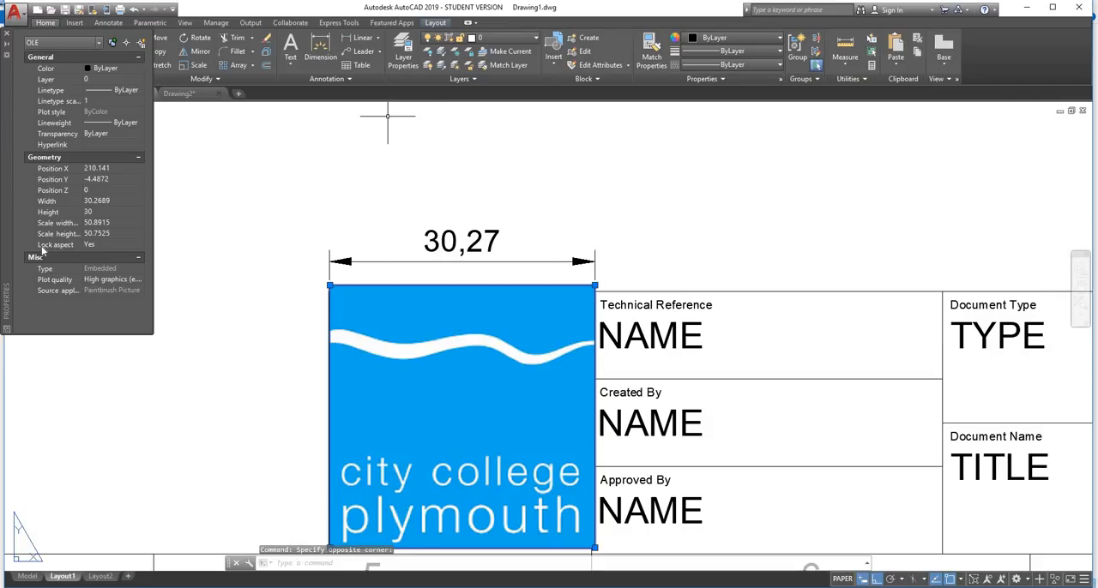
pyautogui.click(94, 244)
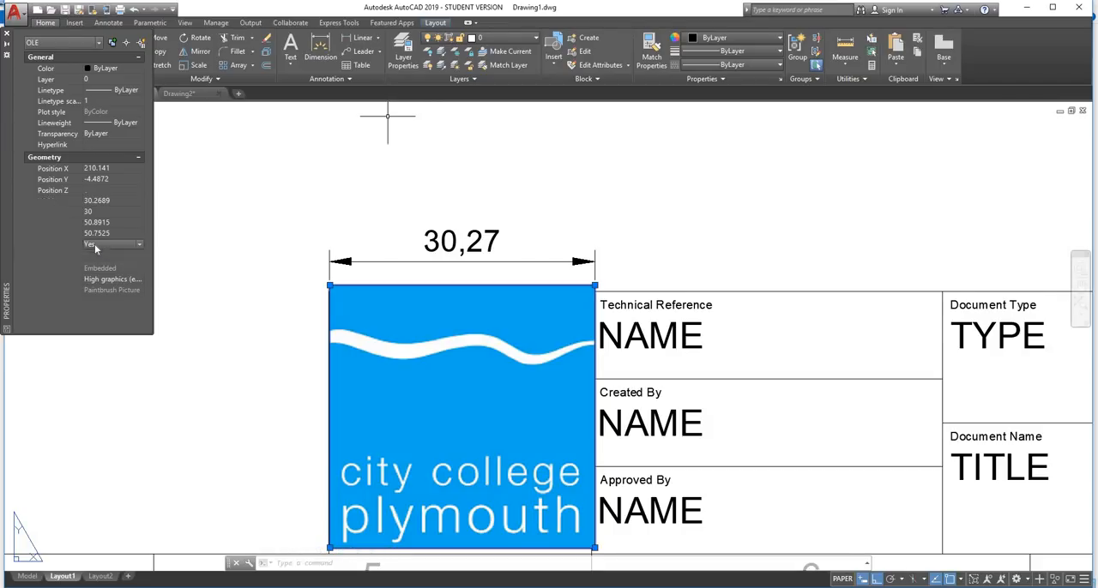
pyautogui.click(140, 245)
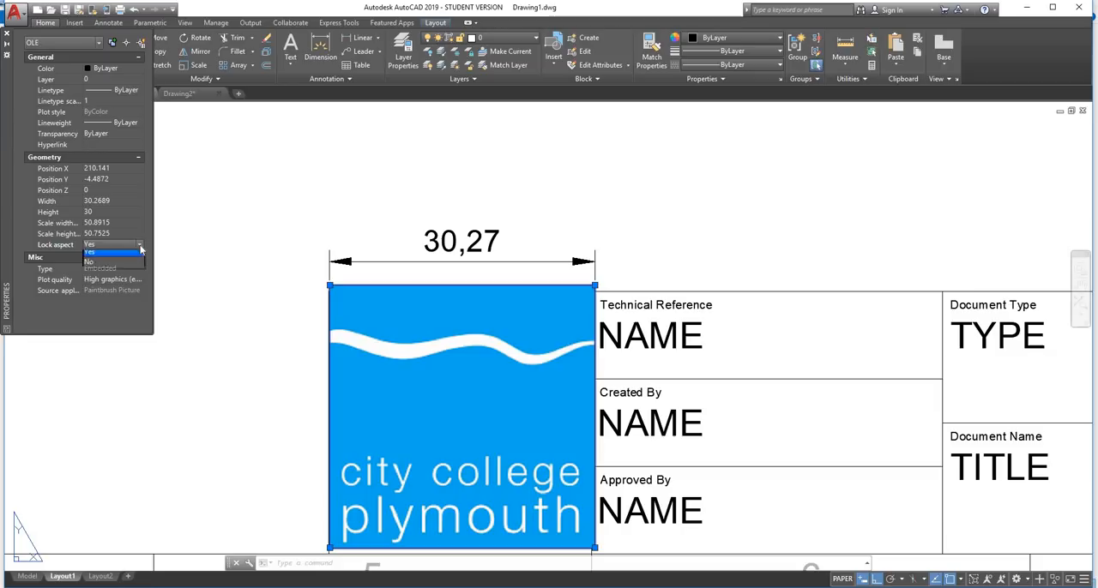
pyautogui.click(96, 265)
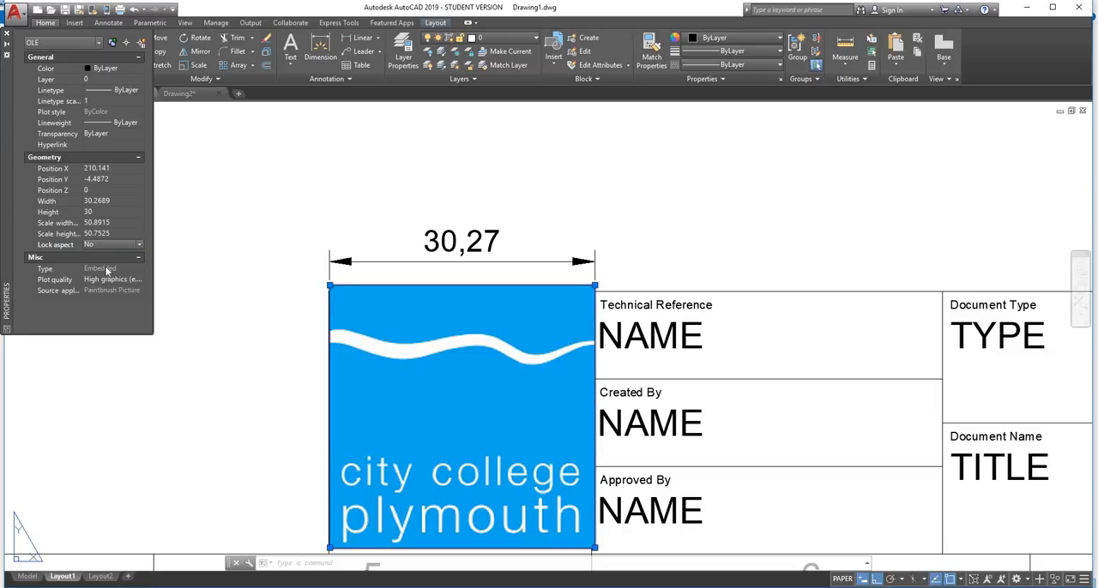
# Set the logo's width to 30, keeping its height at 30
pyautogui.click(99, 201)
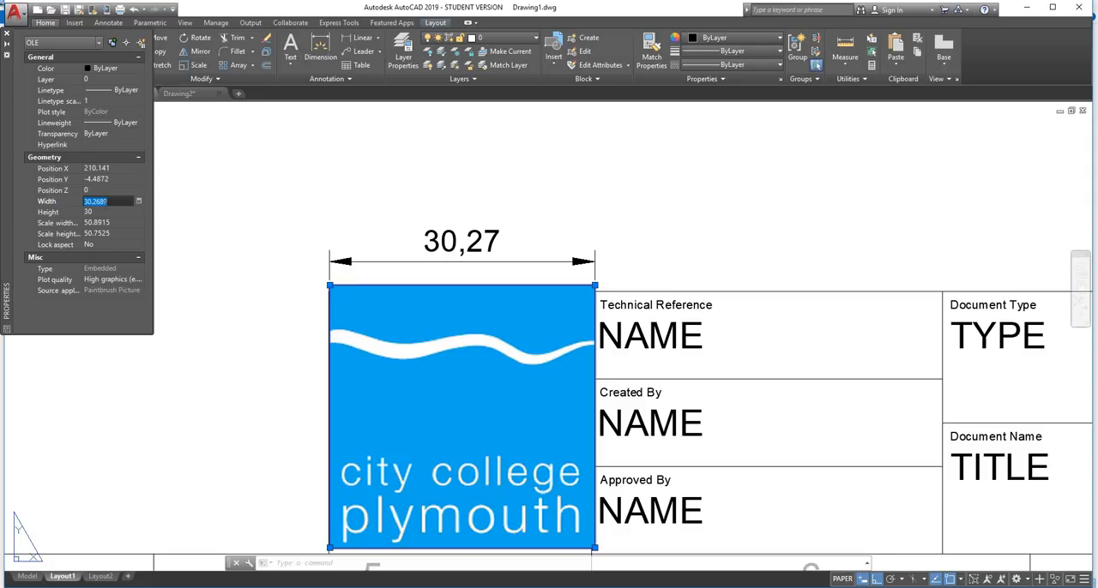
pyautogui.write('30')
pyautogui.press('Tab')
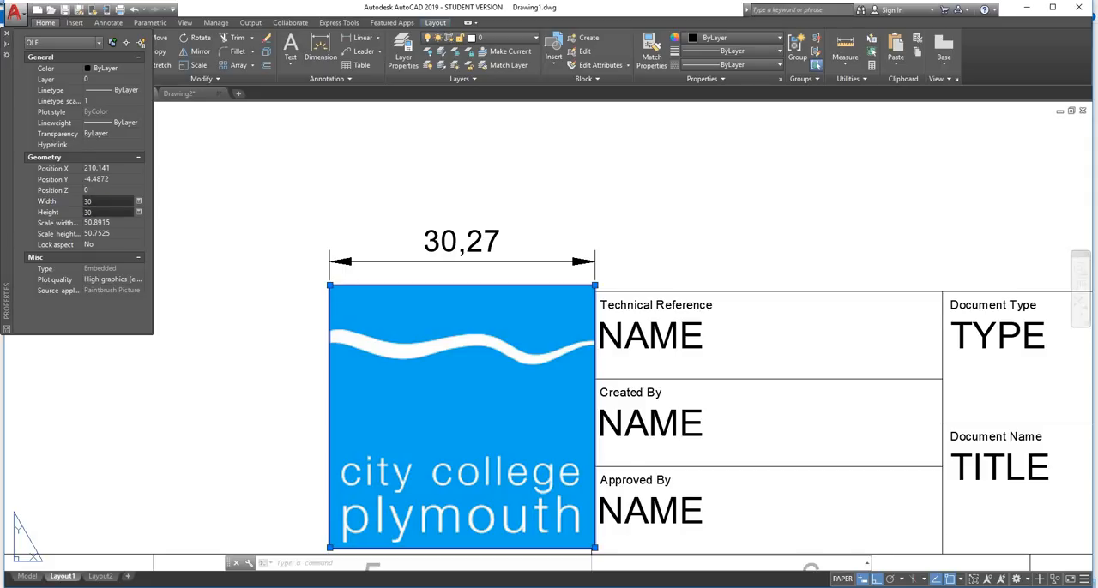
pyautogui.scroll(-2, 490, 183)
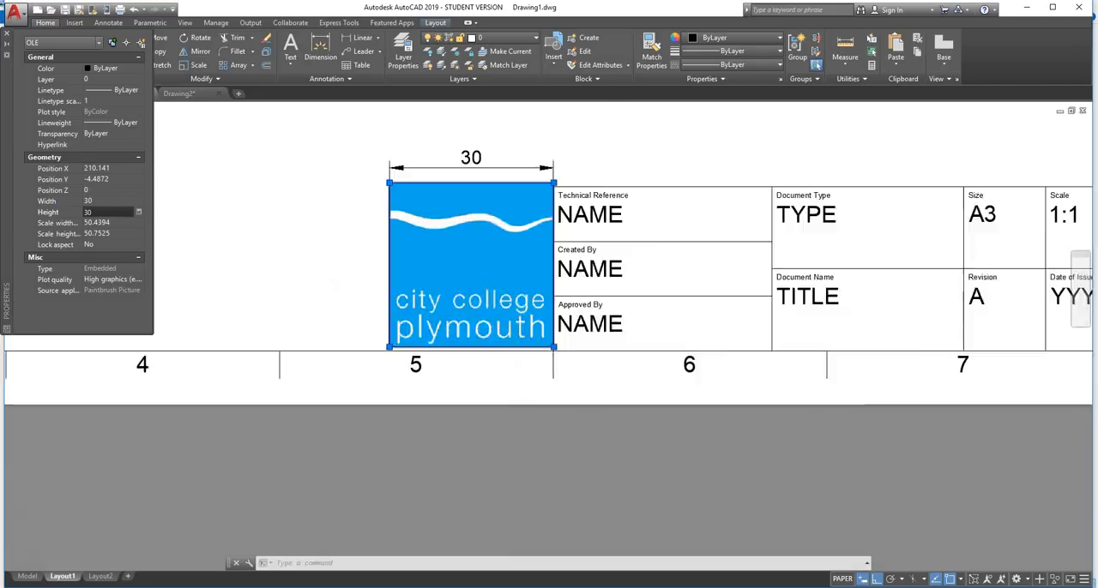
# Move the logo by its lower-left corner onto the lower-left corner of the title block's logo space
pyautogui.scroll(4, 429, 336)
pyautogui.write('mo')
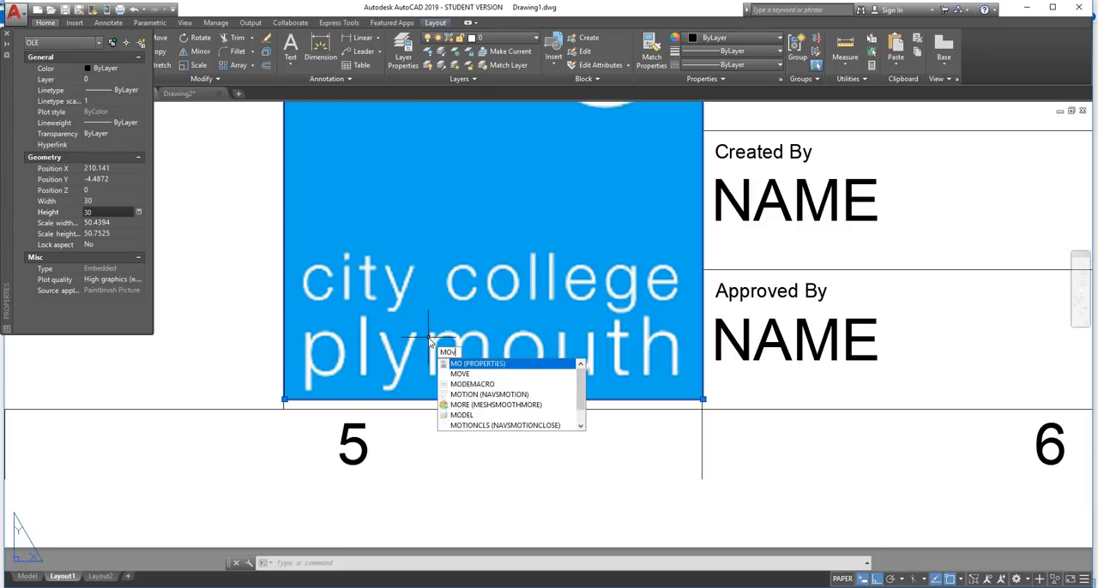
pyautogui.press('Return')
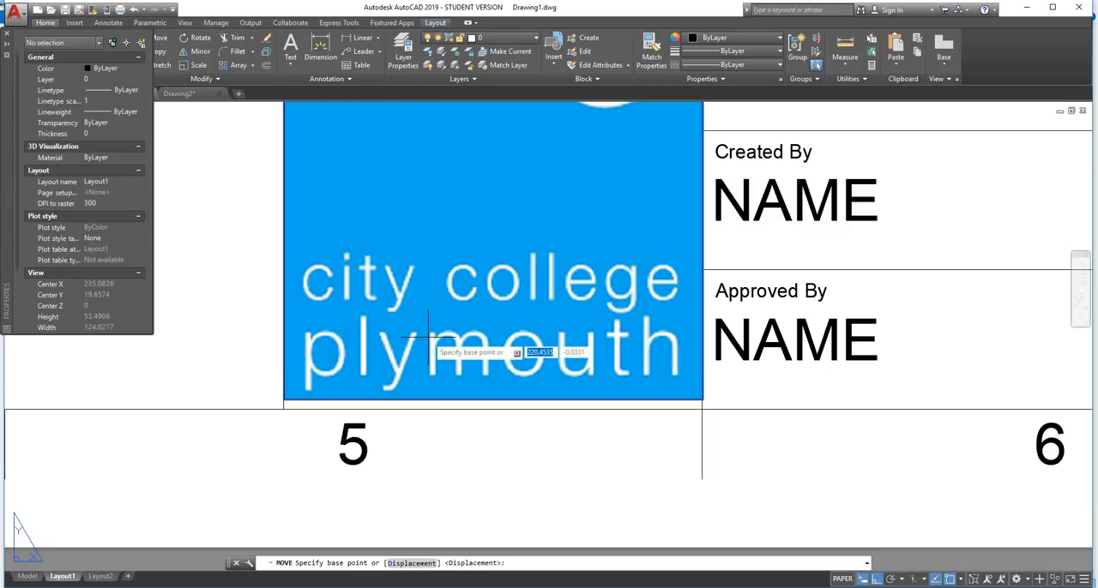
pyautogui.click(284, 399)
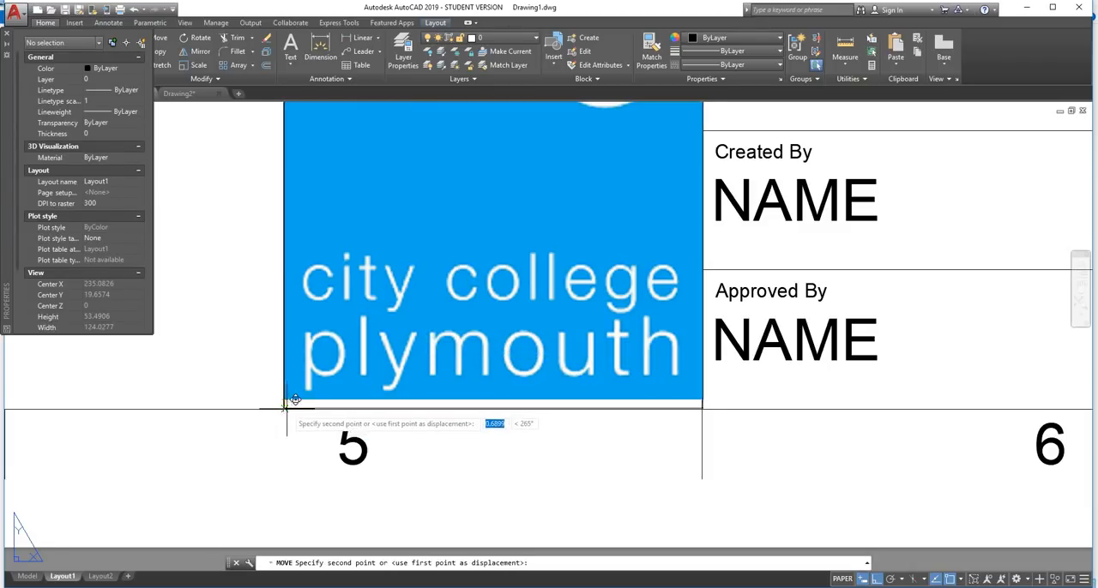
pyautogui.click(284, 409)
pyautogui.scroll(-3, 283, 403)
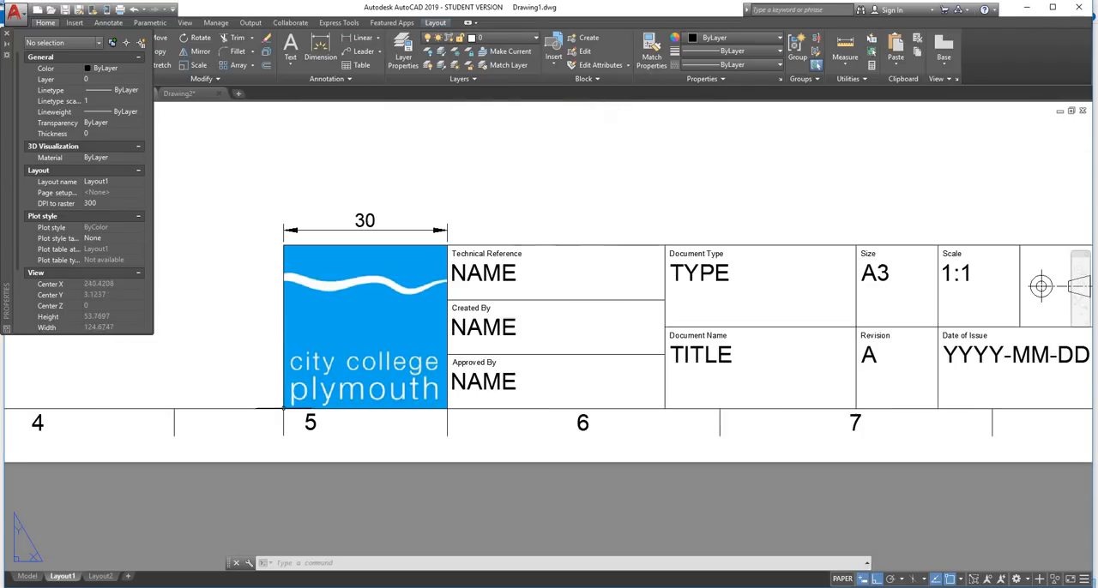
# Delete the 30 dimension above the logo
pyautogui.scroll(3, 361, 249)
pyautogui.click(416, 182)
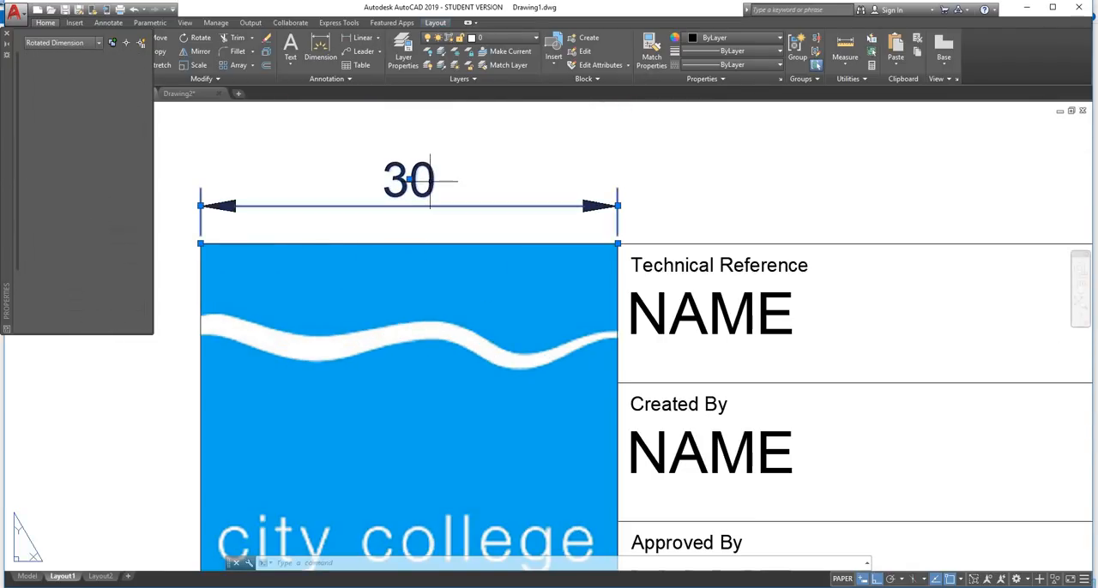
pyautogui.press('Delete')
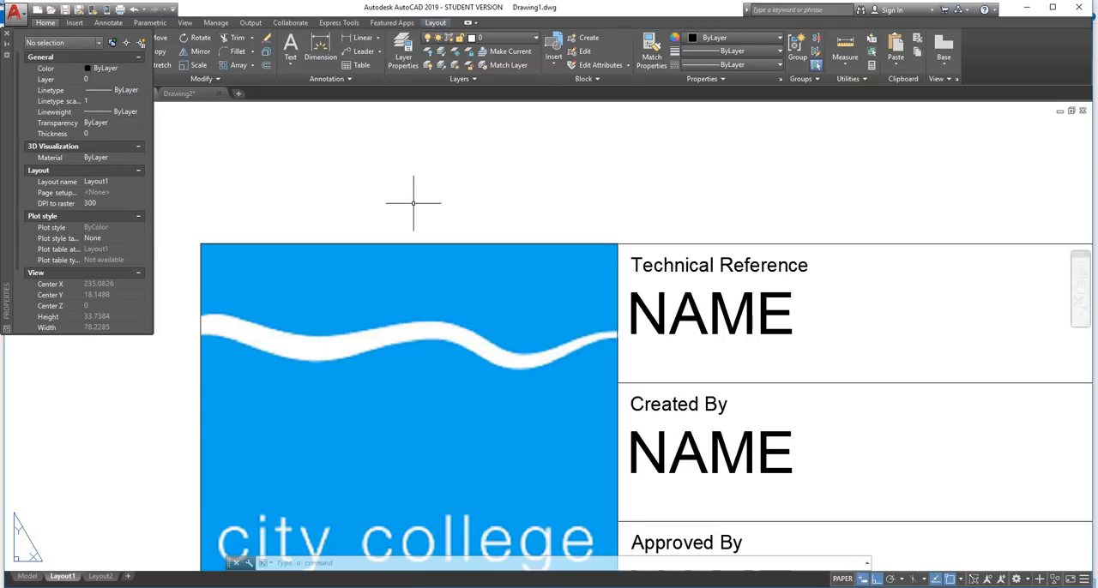
# Select the logo to check its properties, clear the selection and close the properties display
pyautogui.click(238, 272)
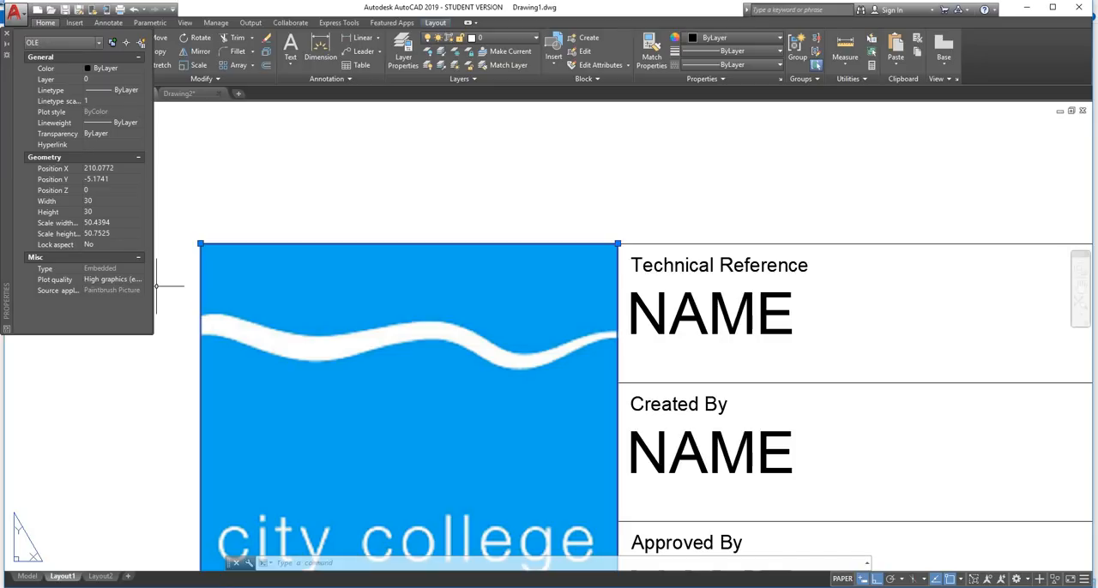
pyautogui.scroll(-4, 334, 226)
pyautogui.click(374, 190)
pyautogui.press('Escape')
pyautogui.scroll(-2, 372, 187)
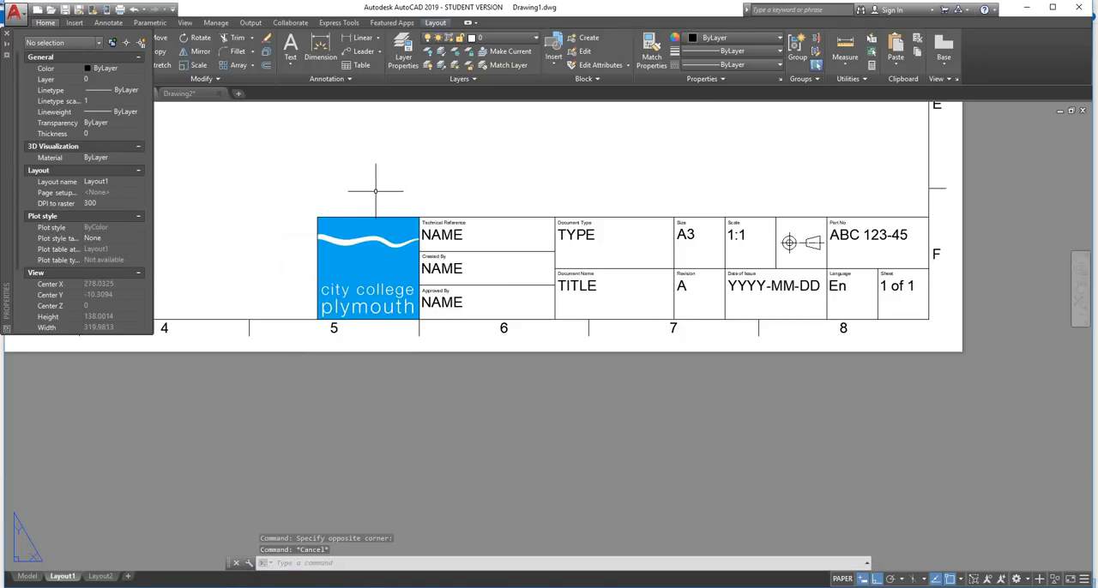
pyautogui.click(6, 36)
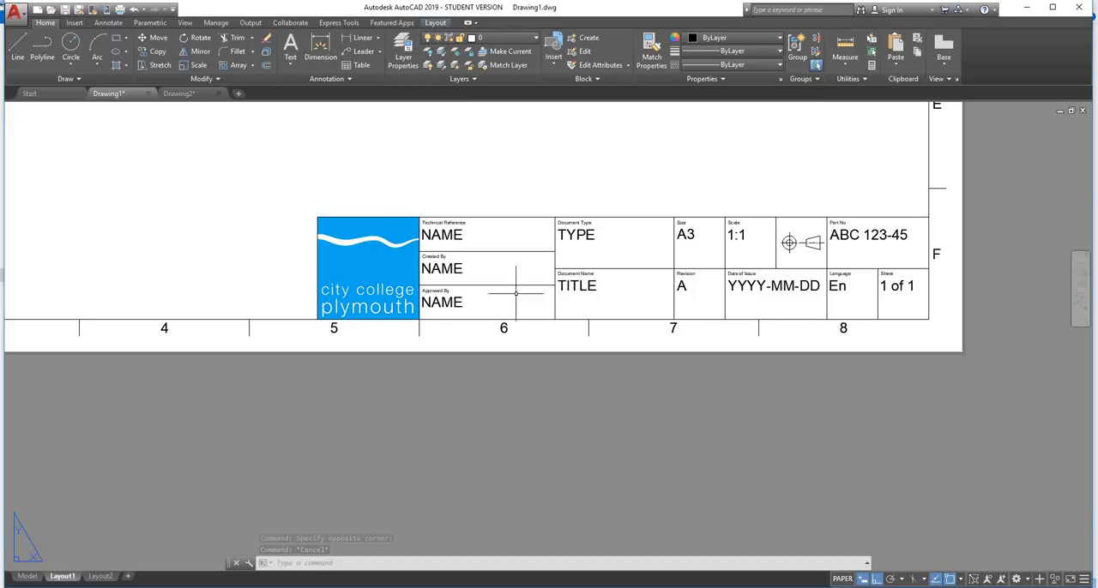
# Examine the placed logo and the title block against the whole A3 sheet
pyautogui.scroll(-2, 669, 238)
pyautogui.moveTo(649, 198); pyautogui.dragTo(641, 297, button='middle')
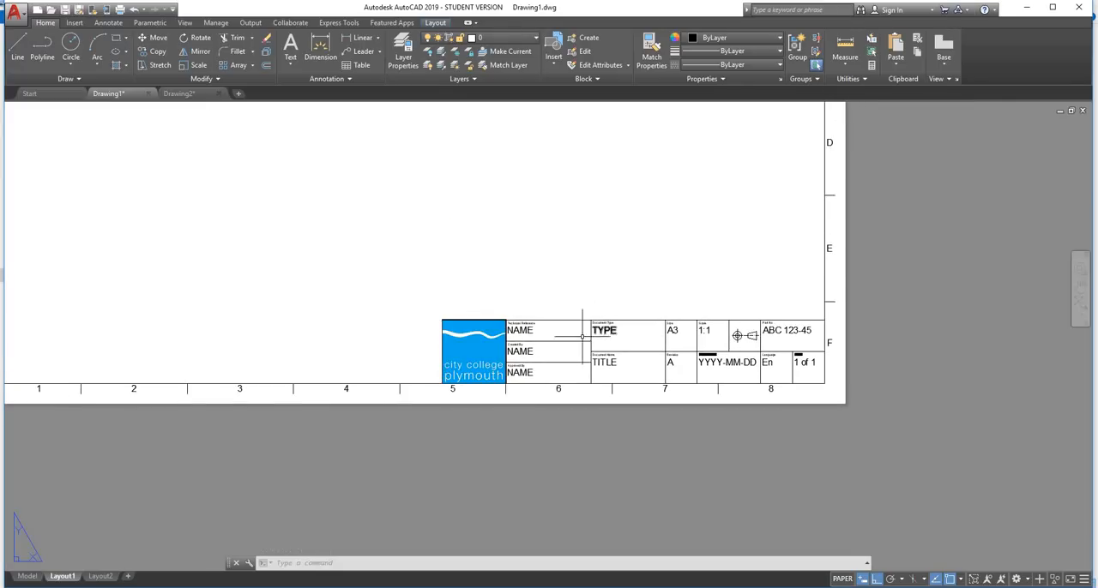
pyautogui.scroll(2, 583, 335)
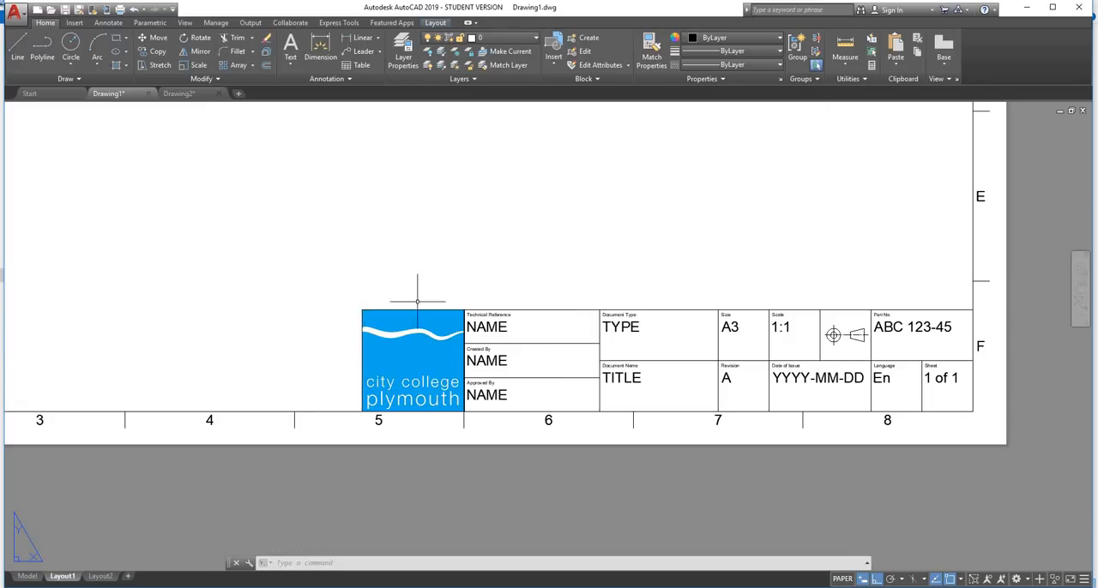
pyautogui.scroll(-4, 807, 429)
pyautogui.moveTo(521, 416); pyautogui.dragTo(483, 522, button='middle')
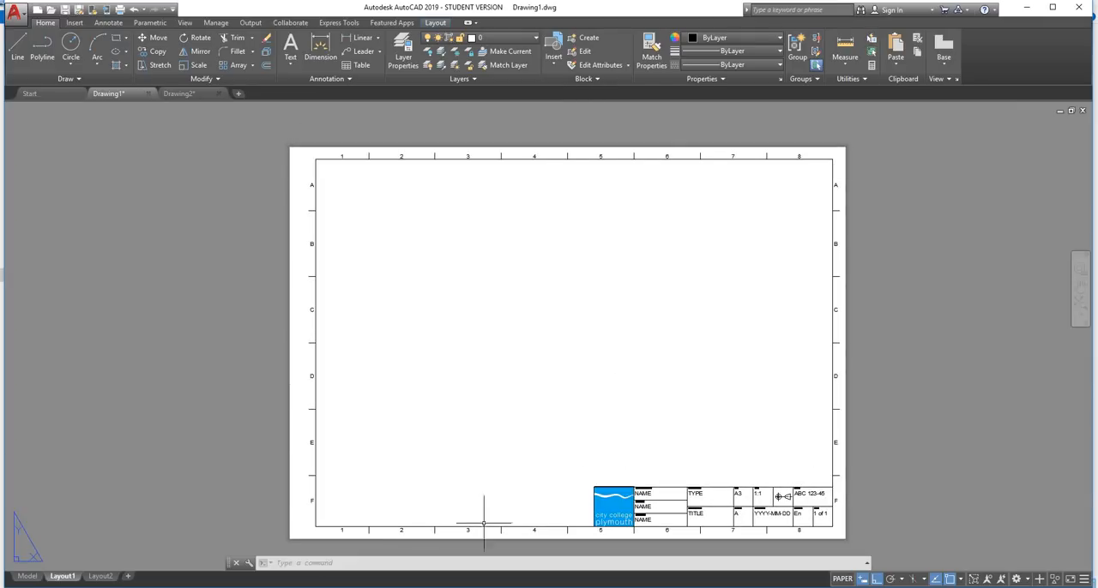
pyautogui.moveTo(657, 368); pyautogui.dragTo(600, 320, button='middle')
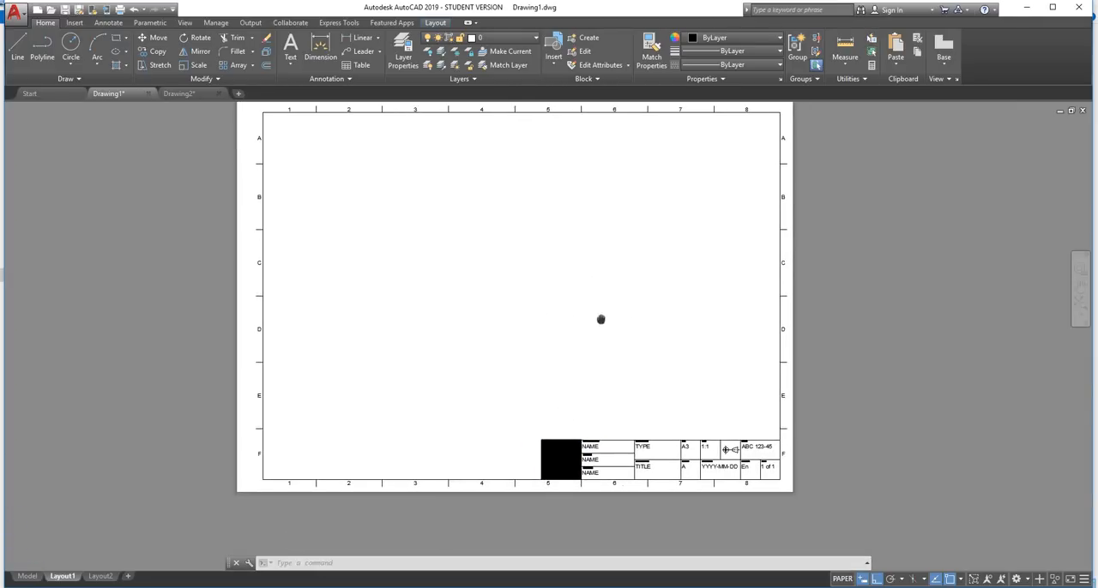
pyautogui.scroll(2, 600, 320)
pyautogui.scroll(-2, 589, 311)
pyautogui.scroll(2, 660, 292)
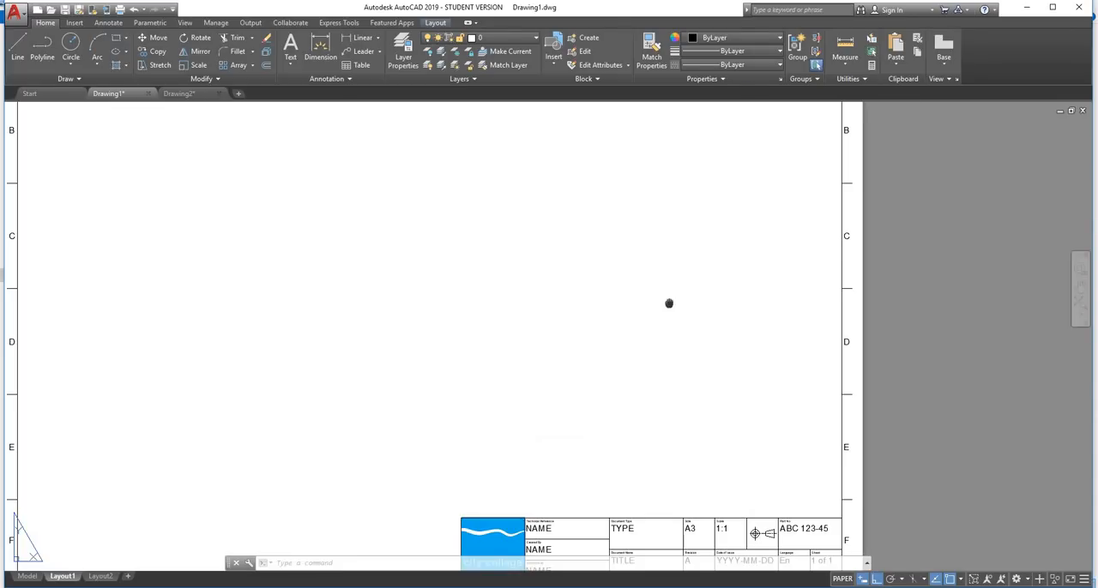
pyautogui.moveTo(669, 303); pyautogui.dragTo(600, 334, button='middle')
pyautogui.scroll(-2, 655, 213)
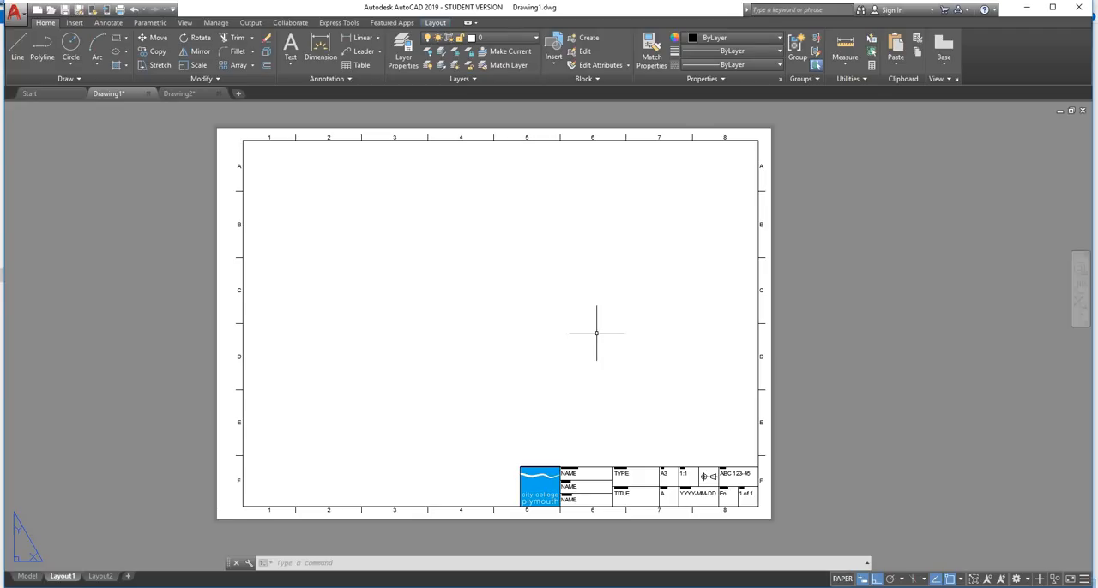
# Start the VIEWPORTS command and preview the standard two- and three-viewport arrangements, from Two: Vertical to Three: Above
pyautogui.write('VIEw')
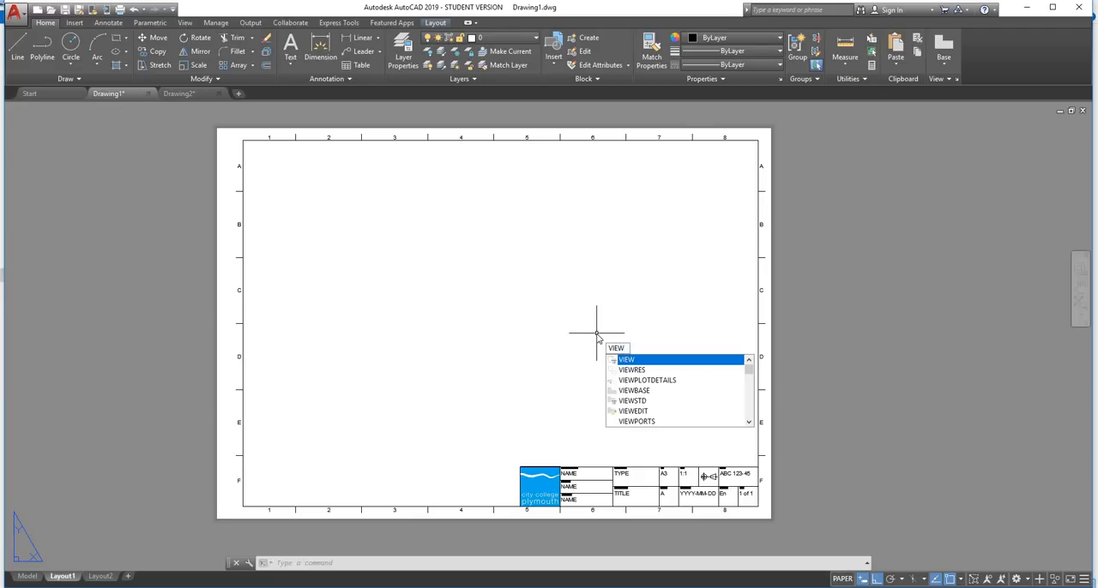
pyautogui.write('PORTS')
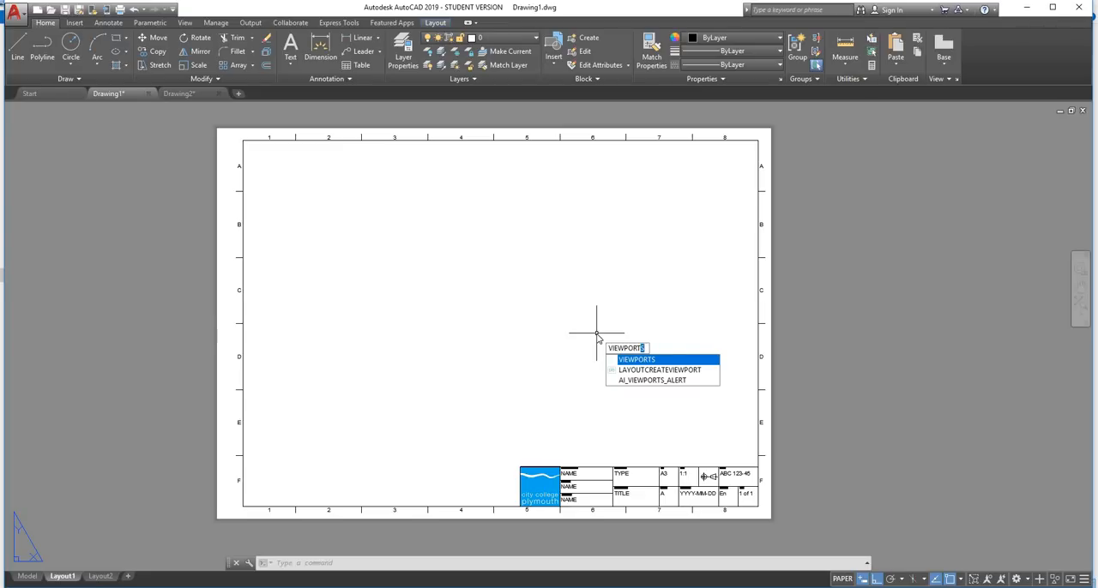
pyautogui.press('Return')
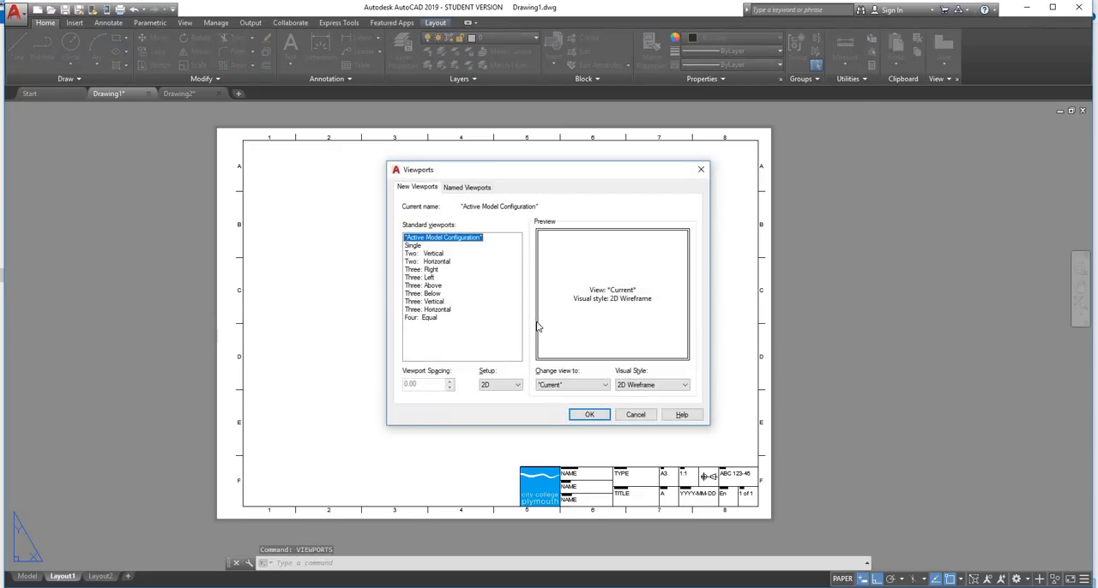
pyautogui.click(420, 254)
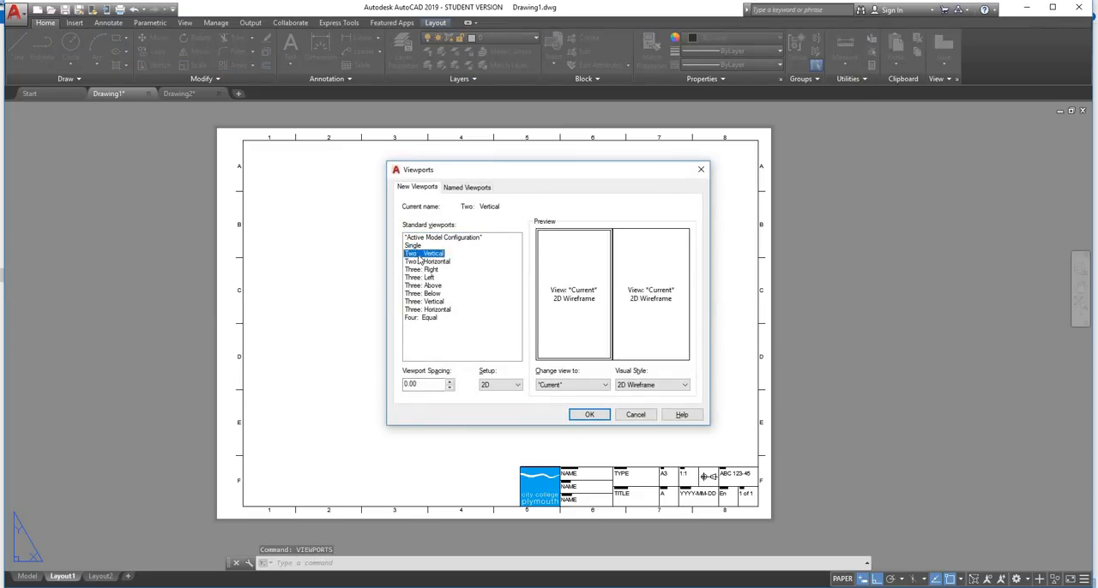
pyautogui.click(423, 262)
pyautogui.click(425, 269)
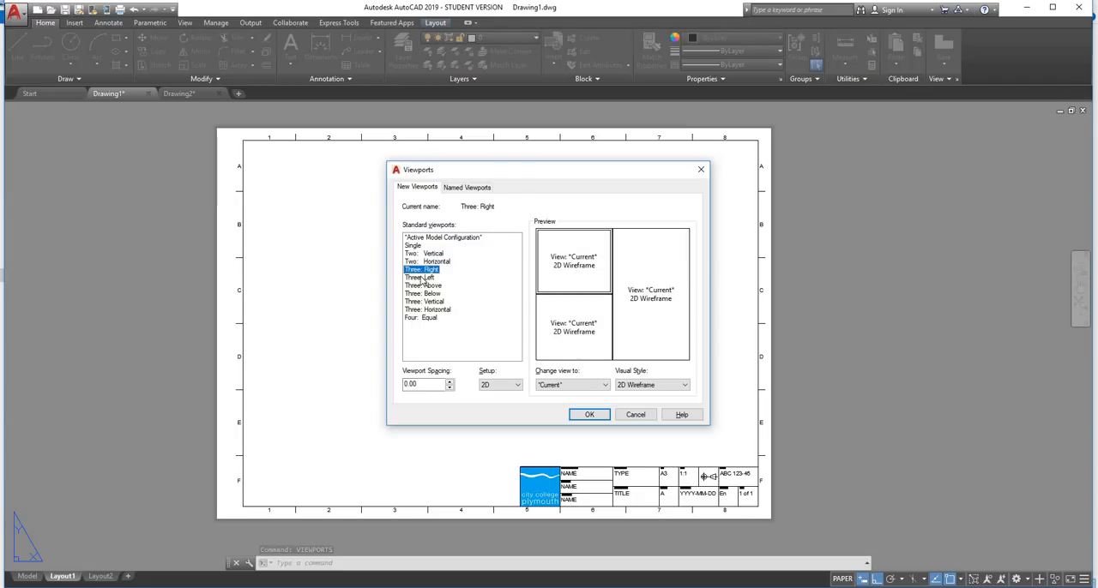
pyautogui.click(422, 278)
pyautogui.click(420, 286)
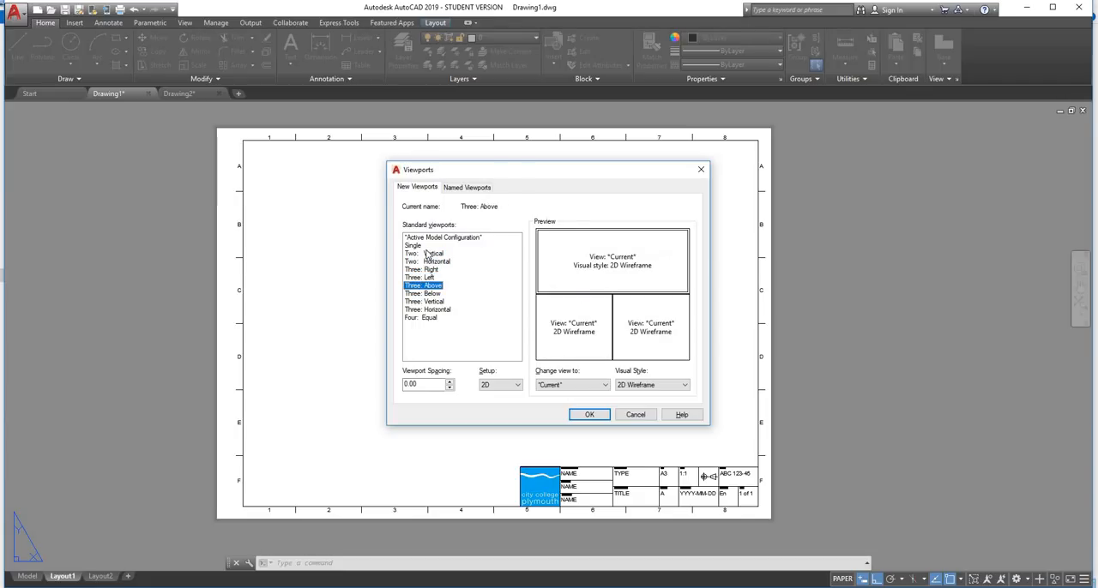
# Create a Single viewport spanning the inner drawing border from its upper-left to its lower-right corner
pyautogui.click(415, 246)
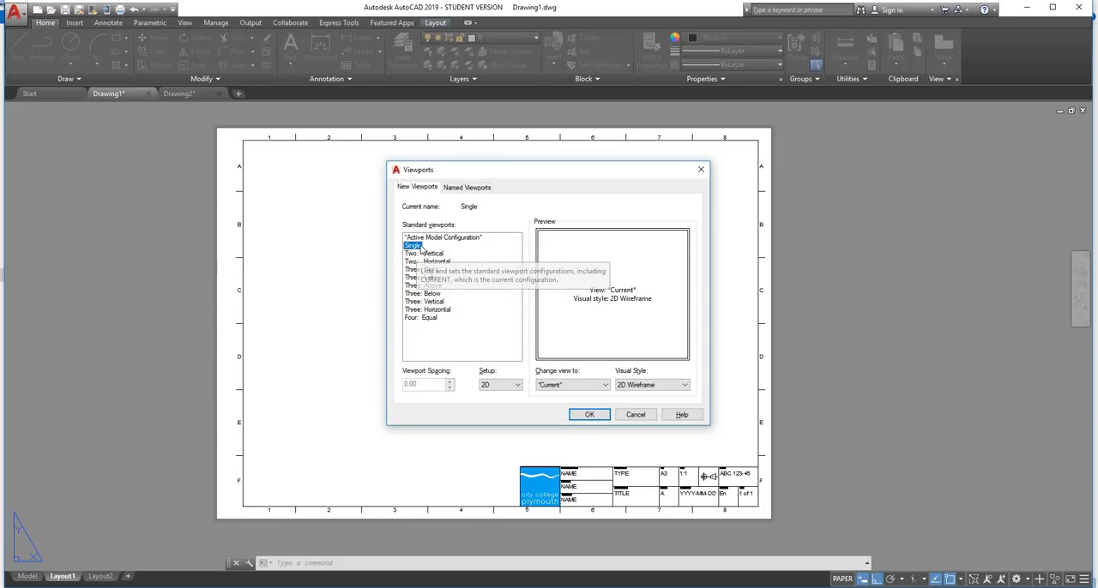
pyautogui.click(590, 415)
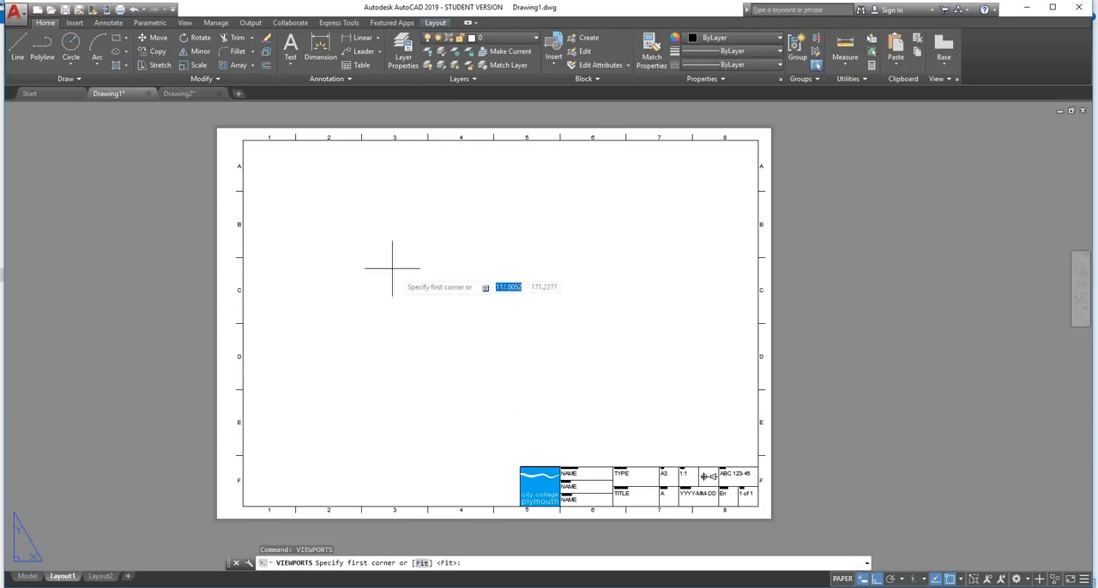
pyautogui.click(243, 140)
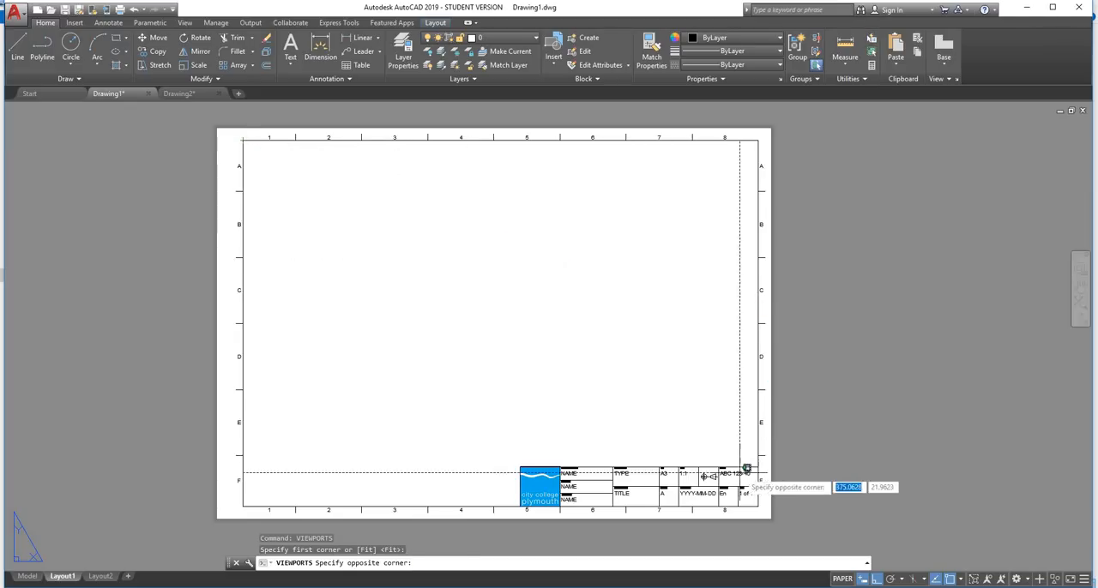
pyautogui.click(758, 509)
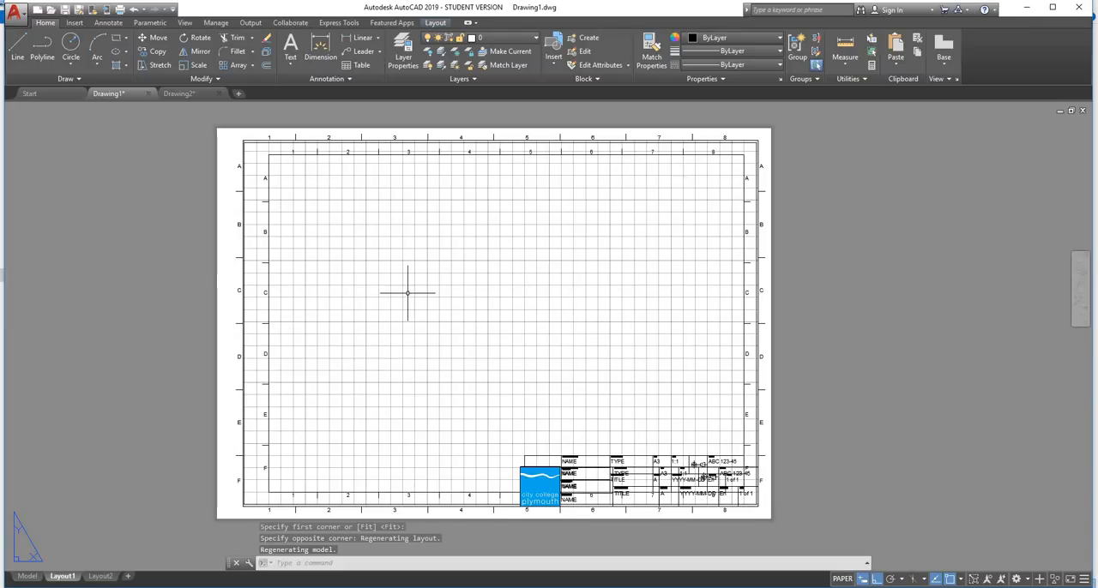
pyautogui.scroll(-2, 406, 294)
pyautogui.scroll(4, 406, 295)
pyautogui.scroll(-2, 407, 294)
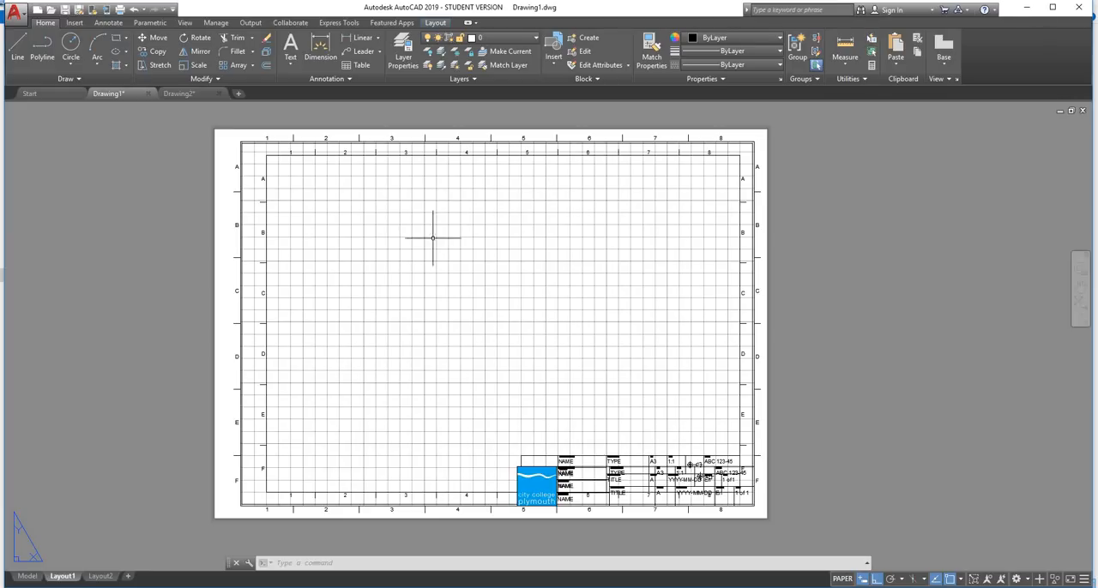
pyautogui.scroll(-4, 434, 240)
pyautogui.scroll(4, 434, 250)
pyautogui.scroll(-2, 433, 252)
pyautogui.scroll(2, 433, 253)
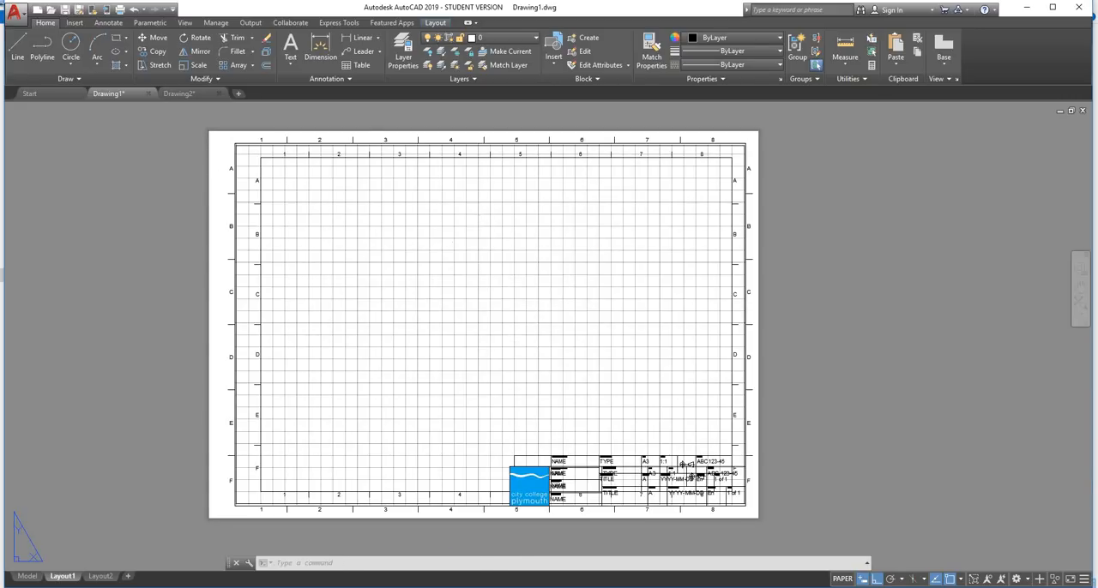
# Activate model space inside the new viewport and turn off its grid display
pyautogui.doubleClick(479, 241)
pyautogui.scroll(-8, 479, 242)
pyautogui.scroll(6, 478, 242)
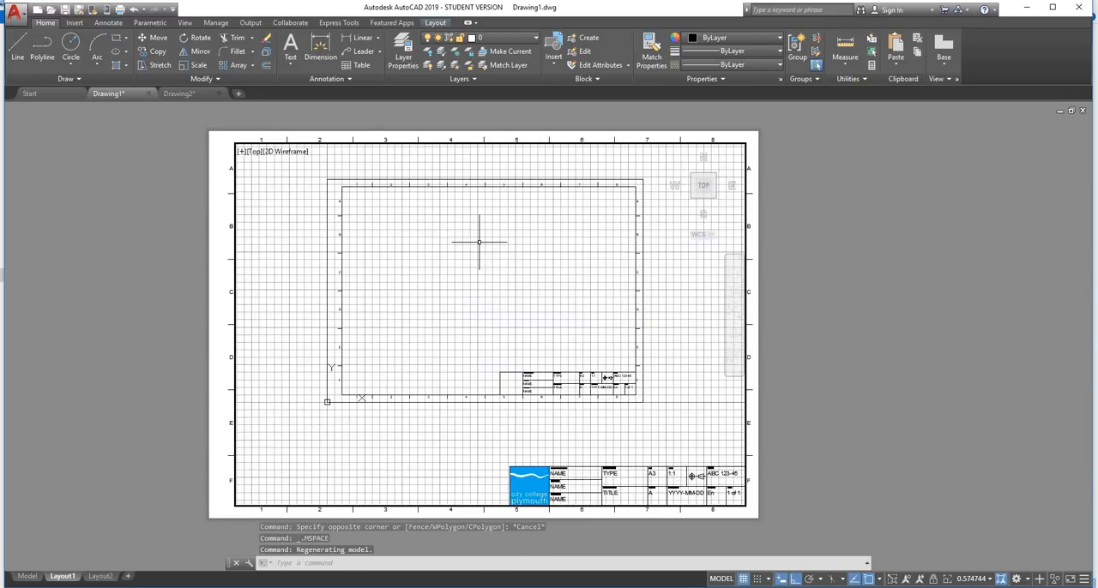
pyautogui.click(744, 579)
pyautogui.scroll(-1, 490, 355)
pyautogui.scroll(1, 468, 337)
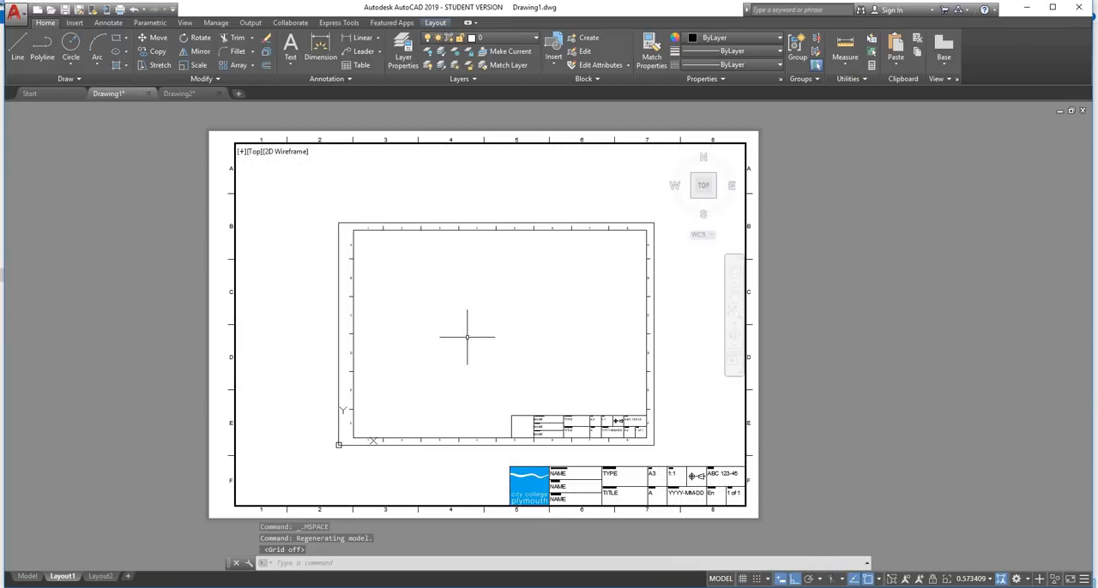
pyautogui.click(544, 220)
pyautogui.click(510, 247)
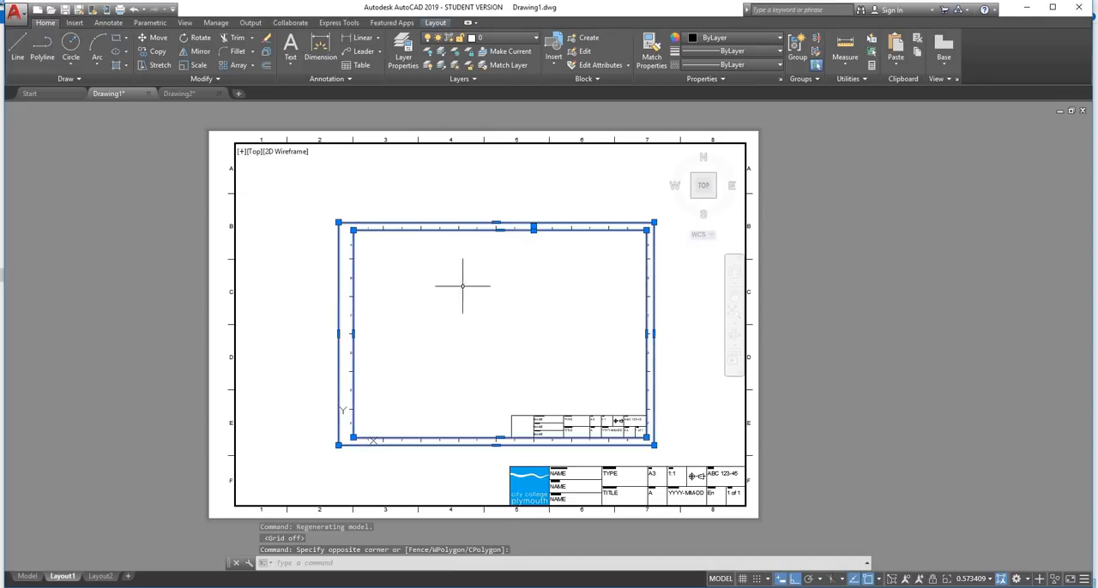
pyautogui.press('Escape')
# Erase the complete duplicate border and title block from model space inside the viewport
pyautogui.scroll(-2, 581, 225)
pyautogui.moveTo(582, 257); pyautogui.dragTo(516, 244, button='middle')
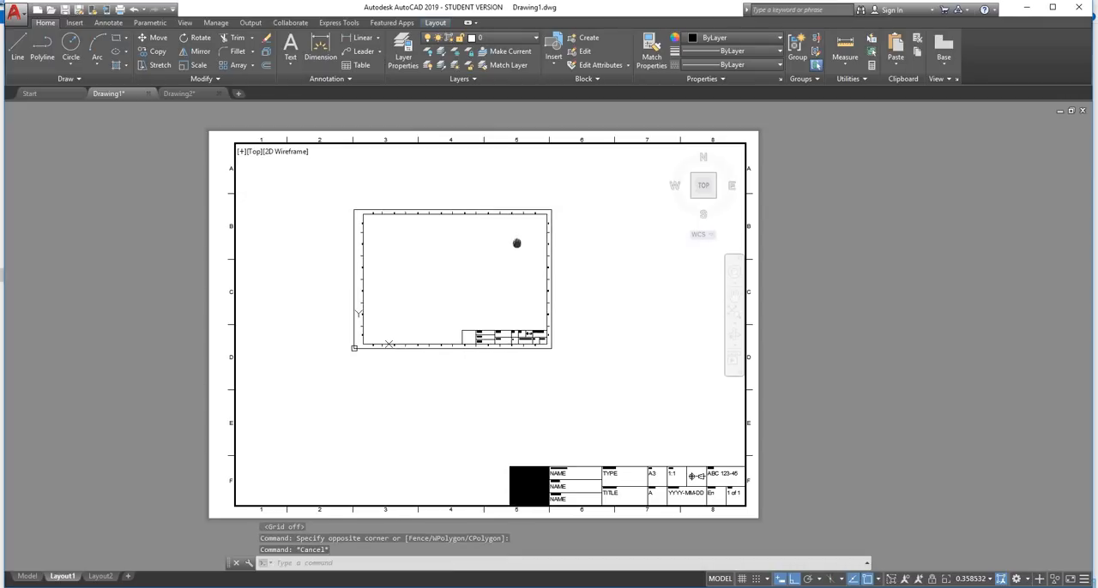
pyautogui.click(588, 172)
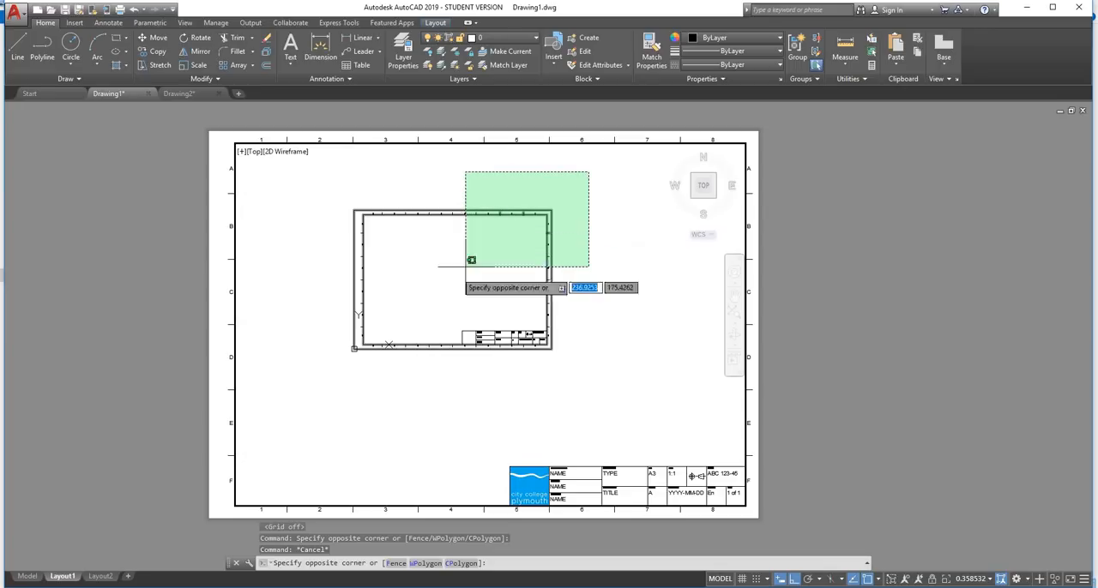
pyautogui.click(314, 383)
pyautogui.press('Delete')
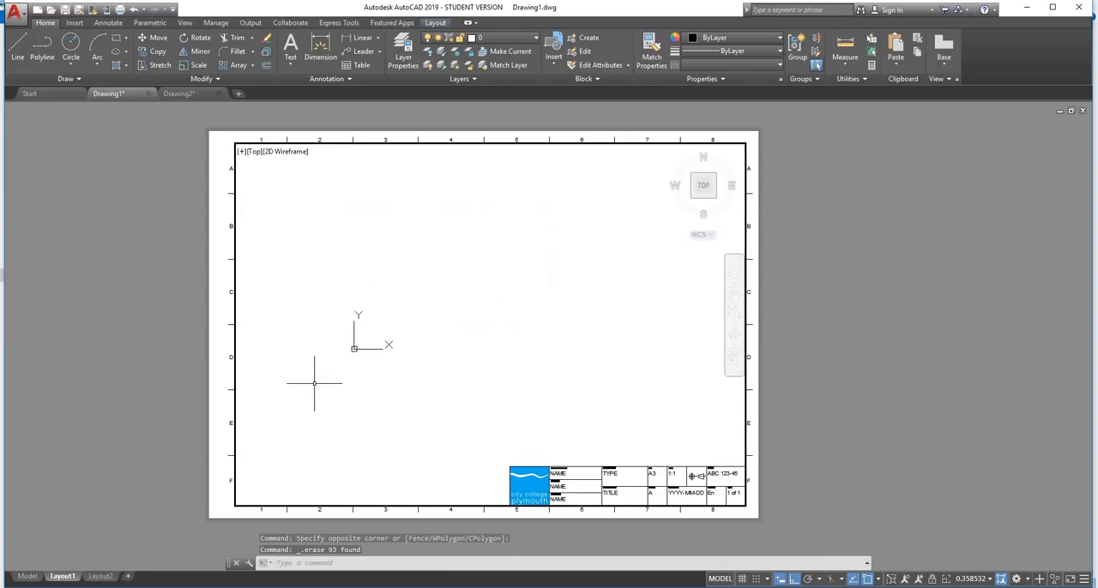
pyautogui.scroll(-4, 403, 300)
pyautogui.scroll(8, 420, 301)
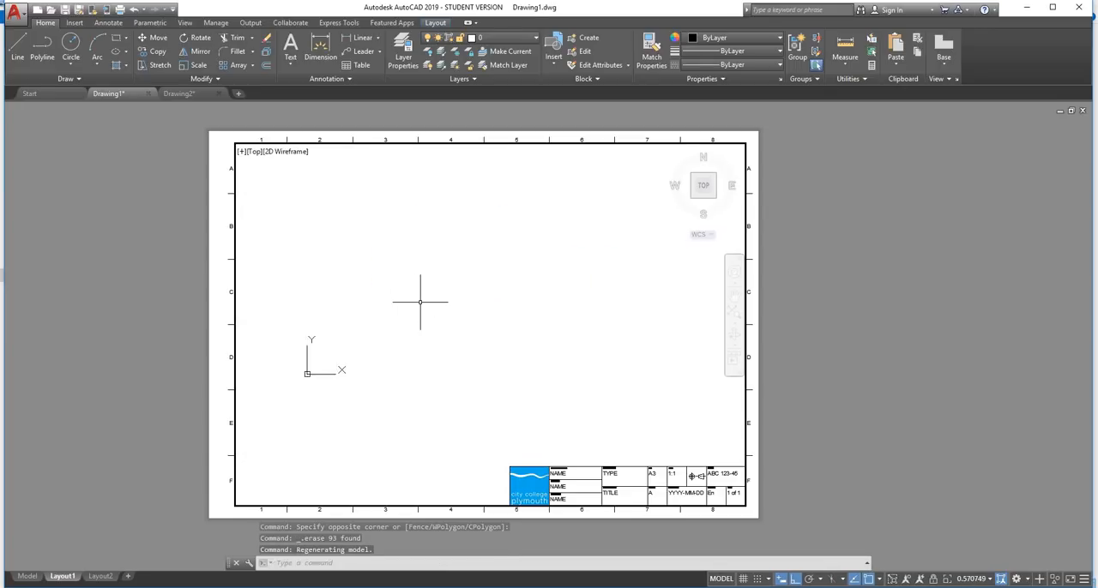
pyautogui.scroll(-2, 420, 302)
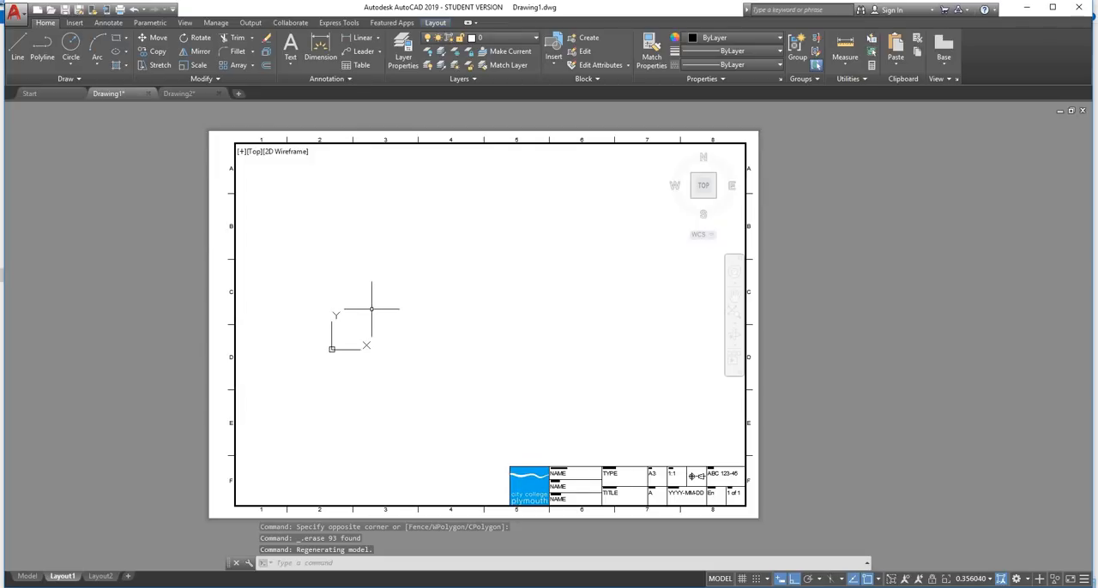
# Leave the viewport's model space and return to paper space on Layout1
pyautogui.scroll(4, 371, 308)
pyautogui.scroll(-2, 372, 308)
pyautogui.moveTo(372, 308); pyautogui.dragTo(447, 302, button='middle')
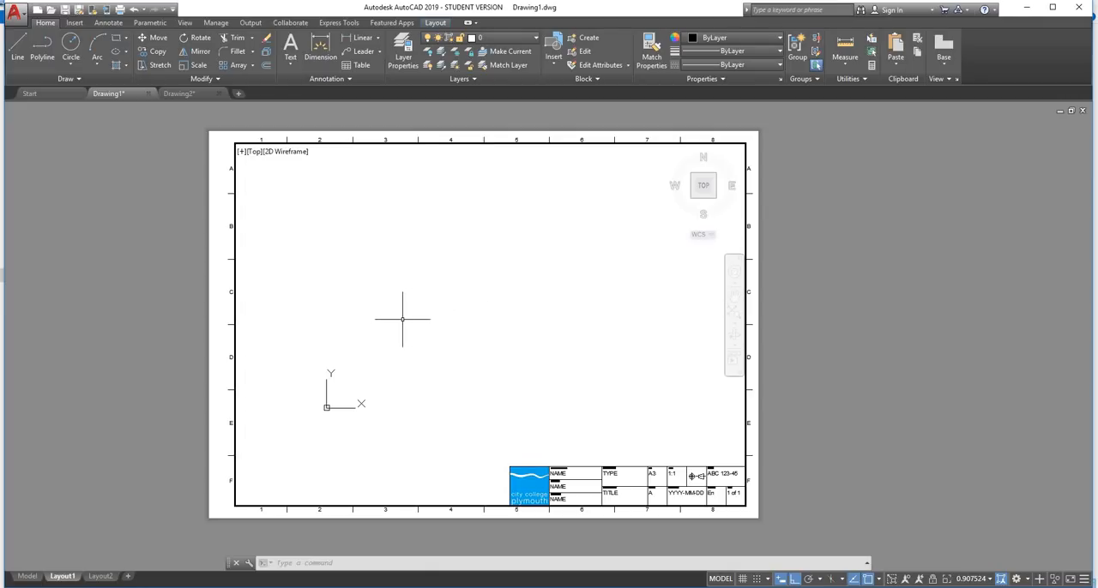
pyautogui.doubleClick(769, 202)
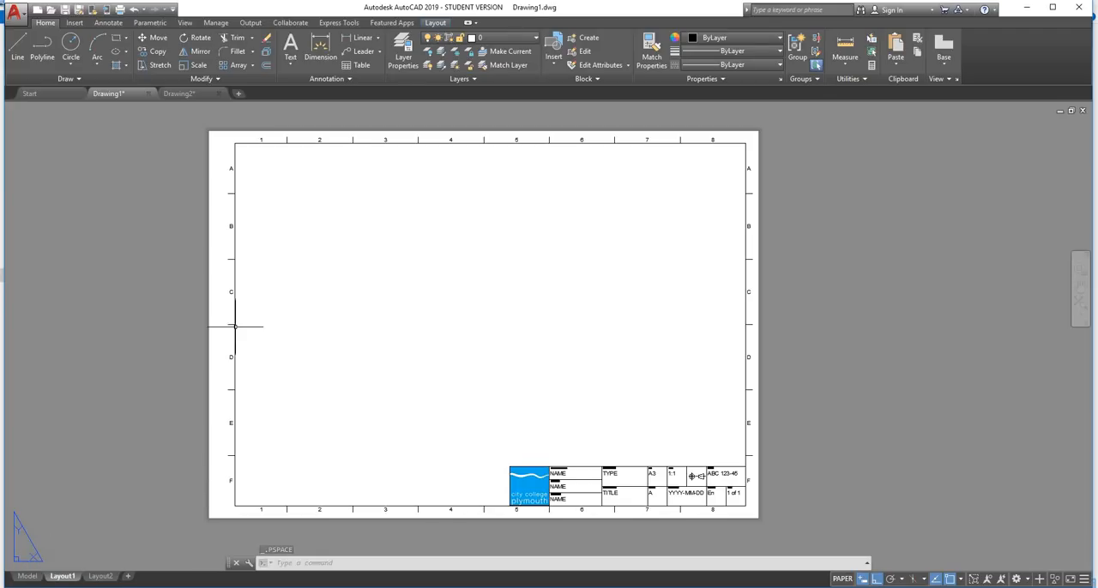
# Enlarge the sheet until the viewport interior fills the screen and activate model space inside it
pyautogui.scroll(-4, 235, 326)
pyautogui.scroll(4, 294, 282)
pyautogui.scroll(-2, 294, 282)
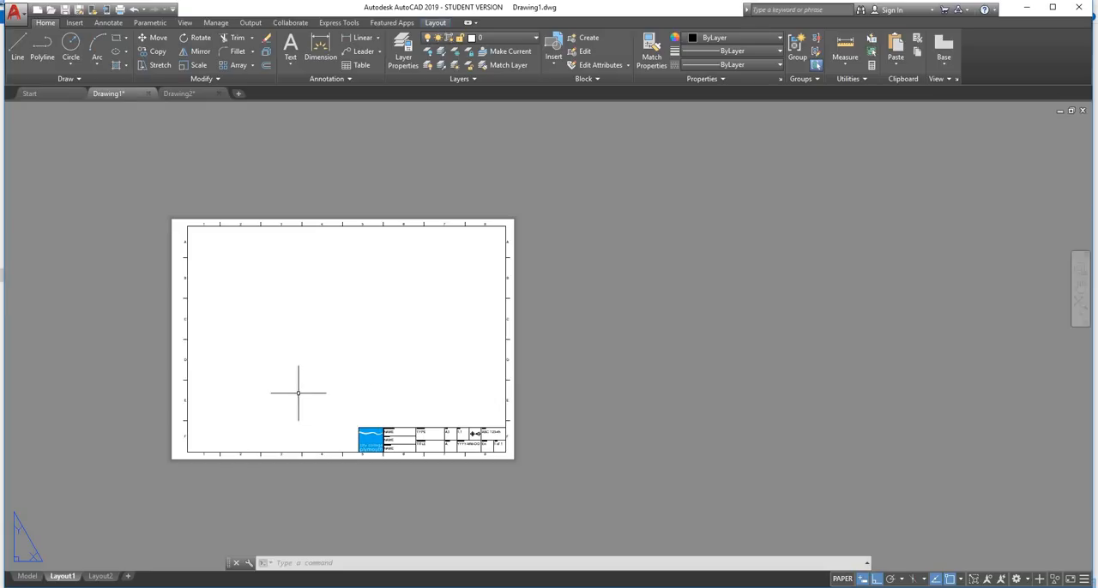
pyautogui.scroll(2, 251, 378)
pyautogui.scroll(4, 399, 319)
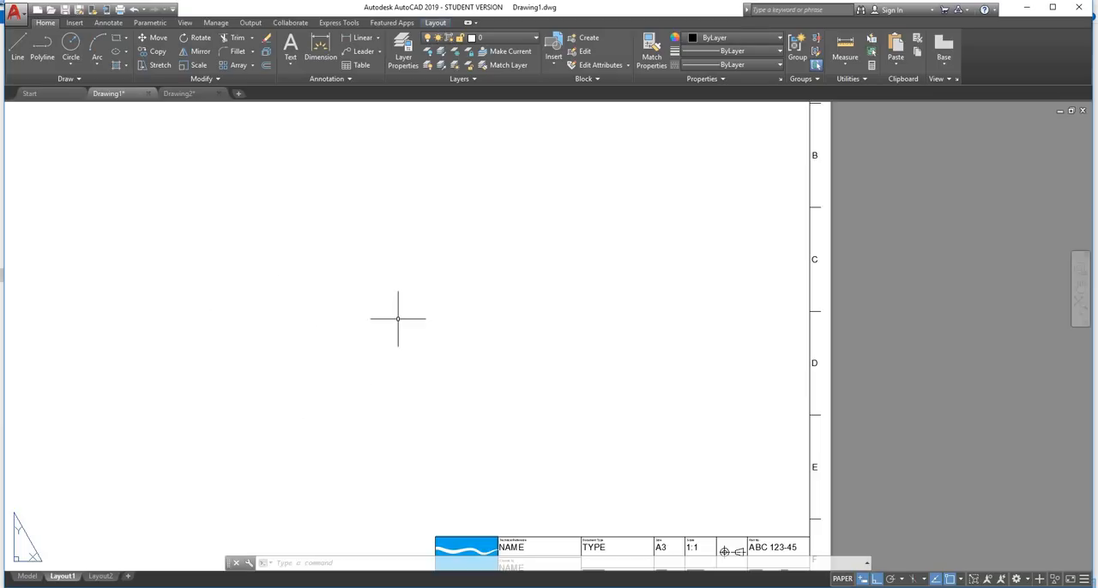
pyautogui.moveTo(400, 319); pyautogui.dragTo(606, 294, button='middle')
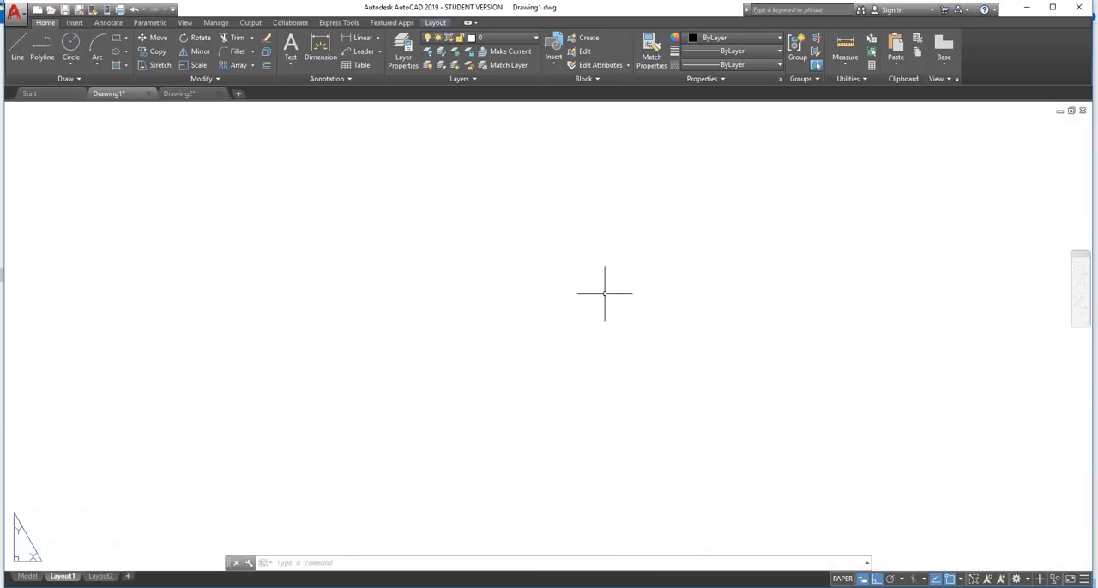
pyautogui.scroll(-6, 482, 330)
pyautogui.scroll(2, 482, 330)
pyautogui.scroll(4, 481, 330)
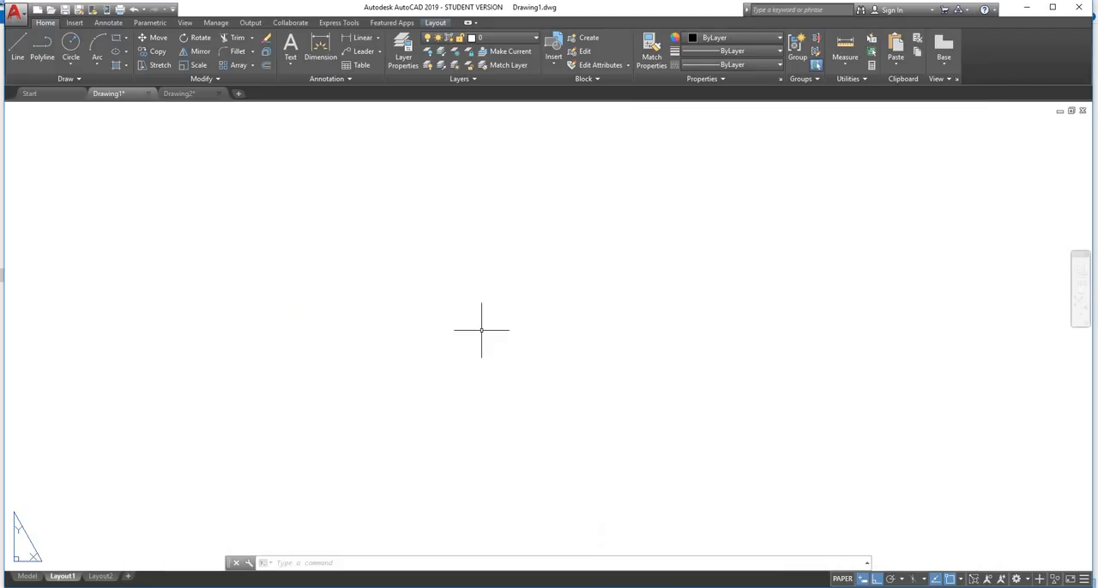
pyautogui.doubleClick(471, 276)
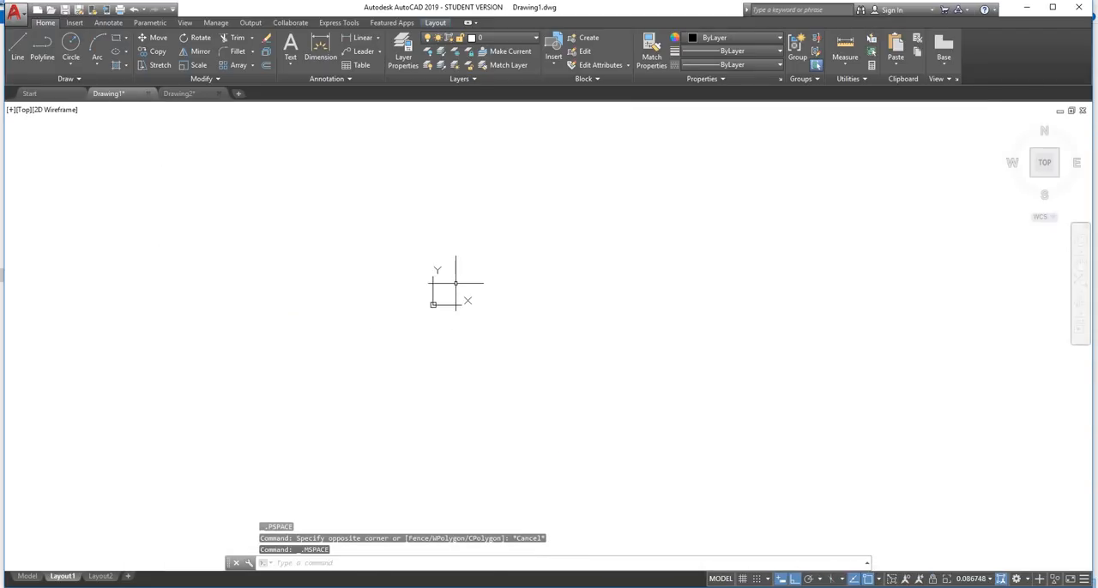
# Return to paper space from the screen-filling viewport with the PSPACE command and bring the whole sheet back into view
pyautogui.scroll(8, 455, 283)
pyautogui.scroll(-8, 455, 283)
pyautogui.scroll(10, 455, 283)
pyautogui.scroll(-4, 455, 283)
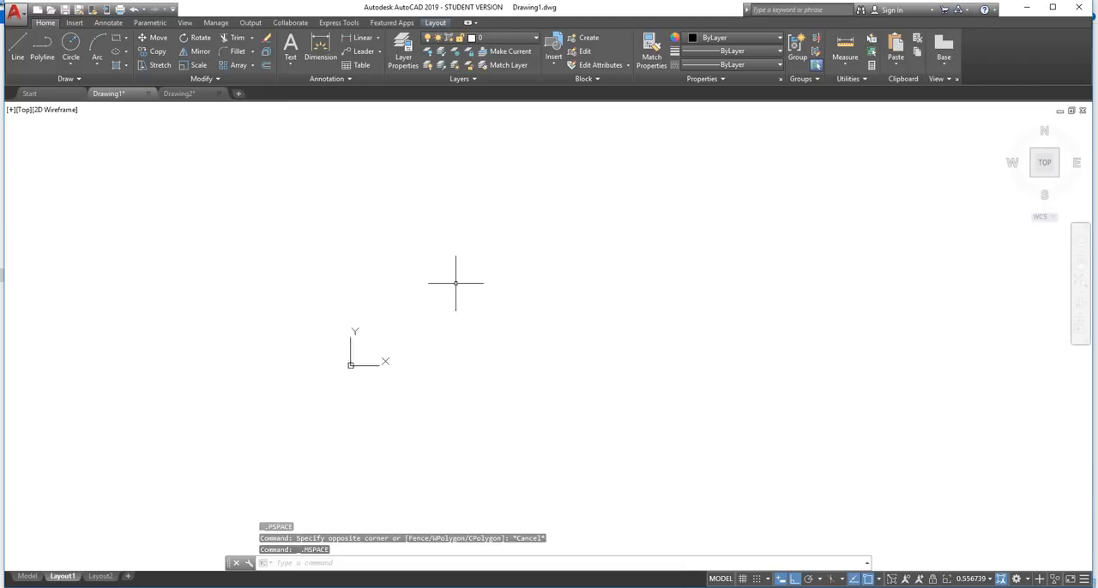
pyautogui.scroll(-5, 455, 283)
pyautogui.scroll(5, 455, 283)
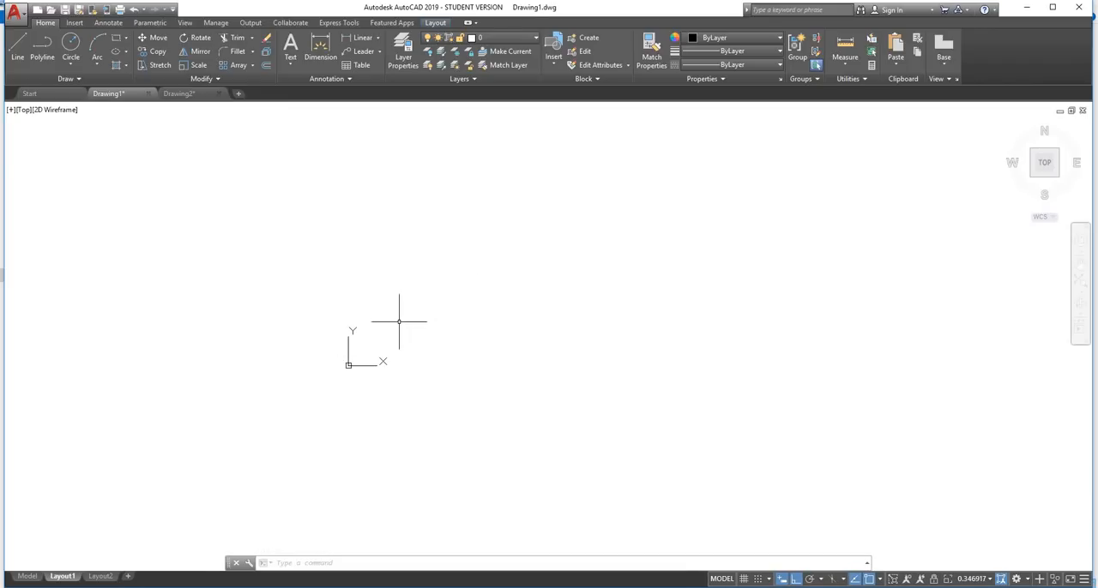
pyautogui.scroll(-4, 364, 331)
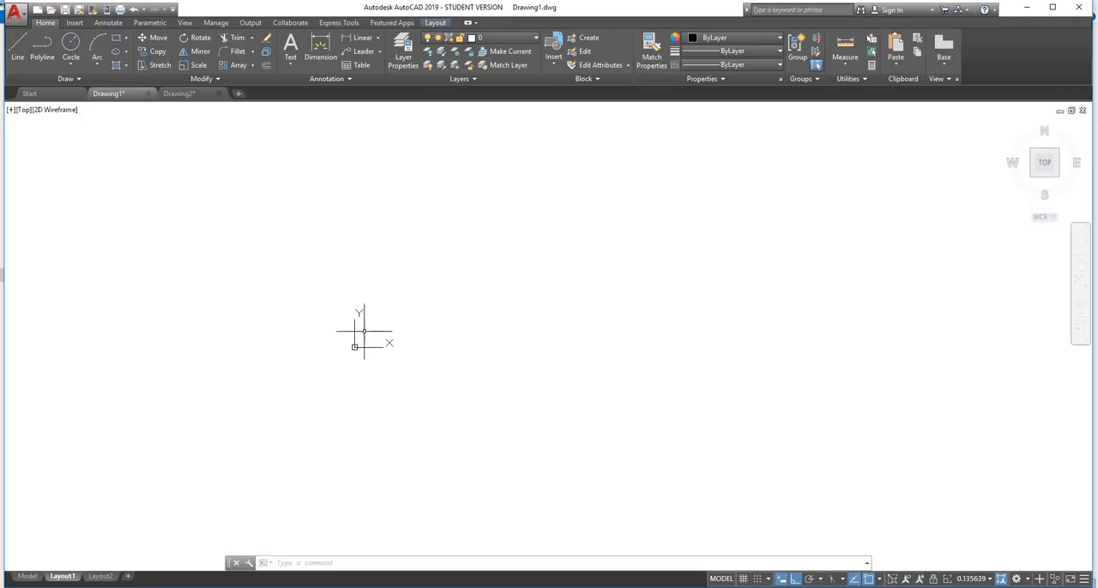
pyautogui.scroll(2, 494, 262)
pyautogui.moveTo(526, 252); pyautogui.dragTo(396, 317, button='middle')
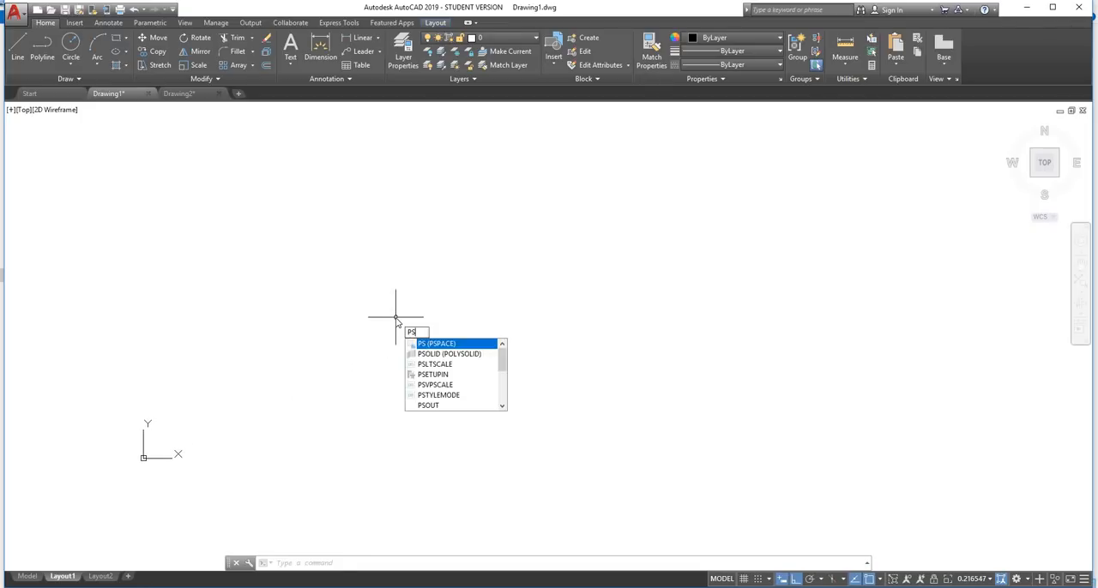
pyautogui.press('Return')
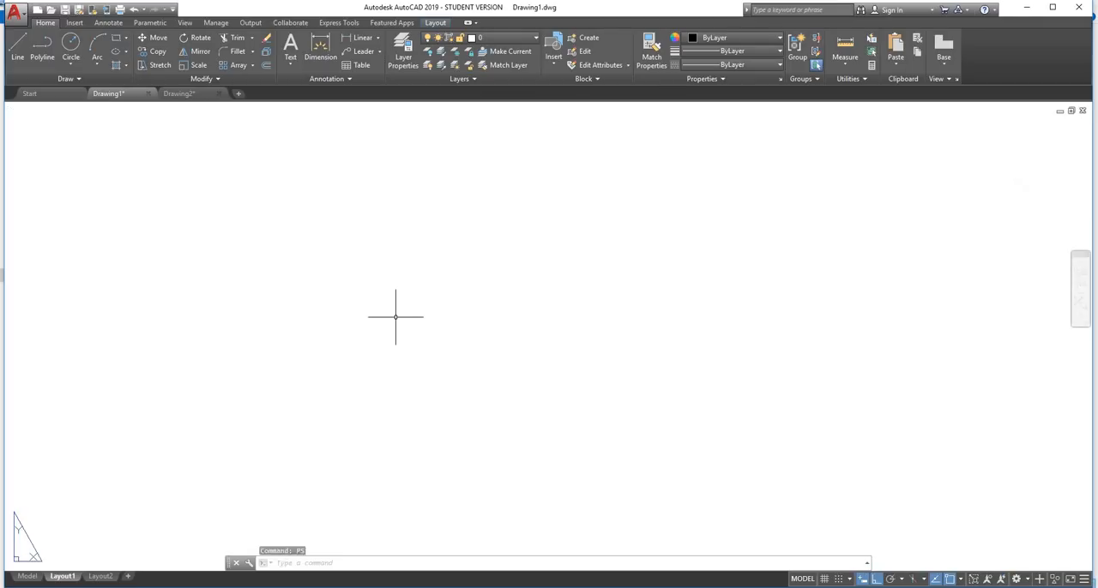
pyautogui.scroll(4, 396, 312)
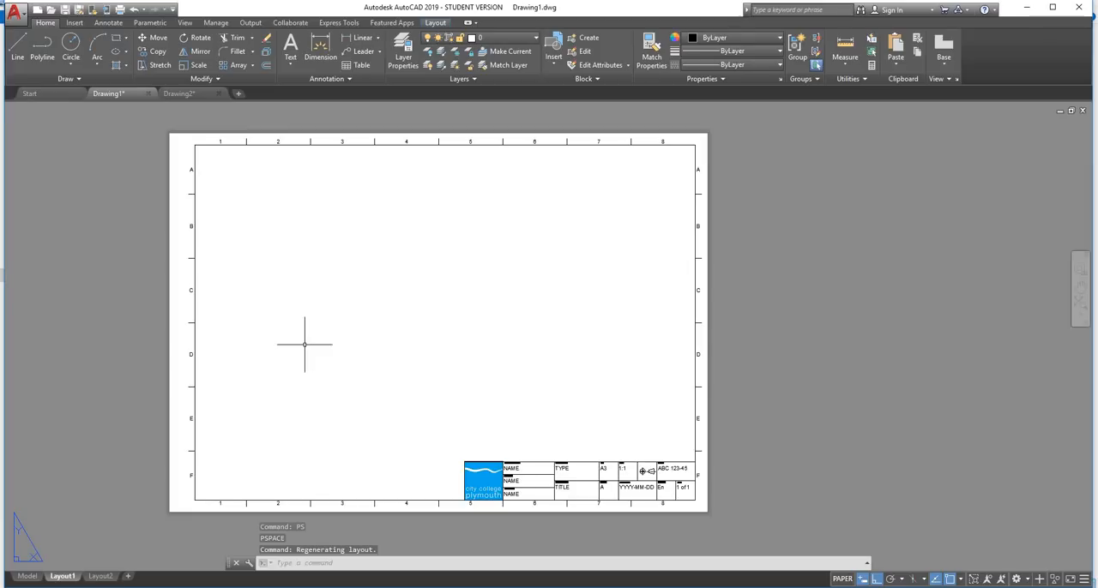
# Draw three separate circles of different sizes in model space, up and to the right of the origin
pyautogui.click(31, 578)
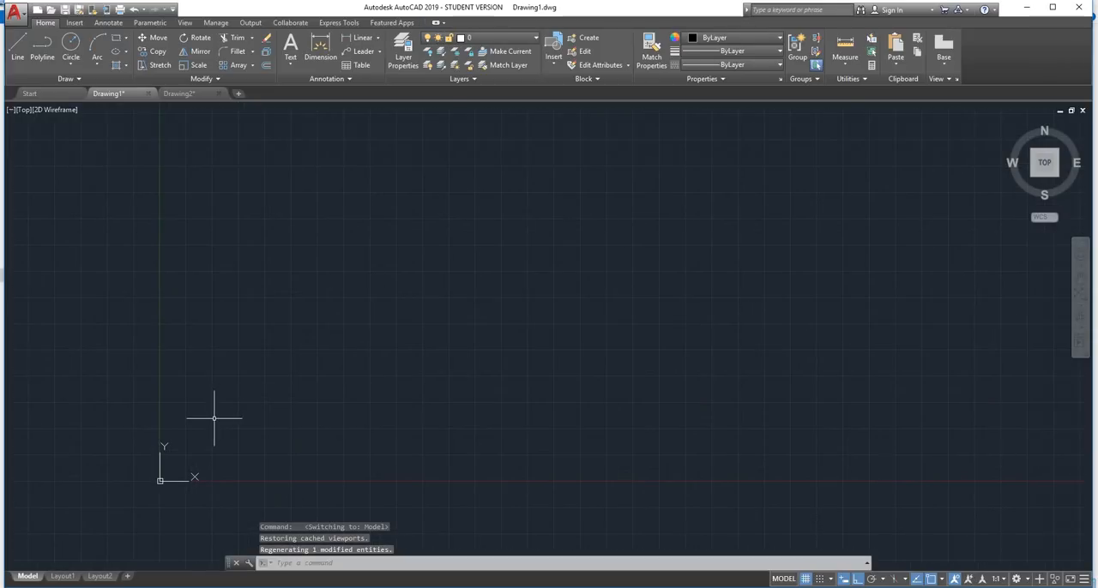
pyautogui.write('c')
pyautogui.press('Return')
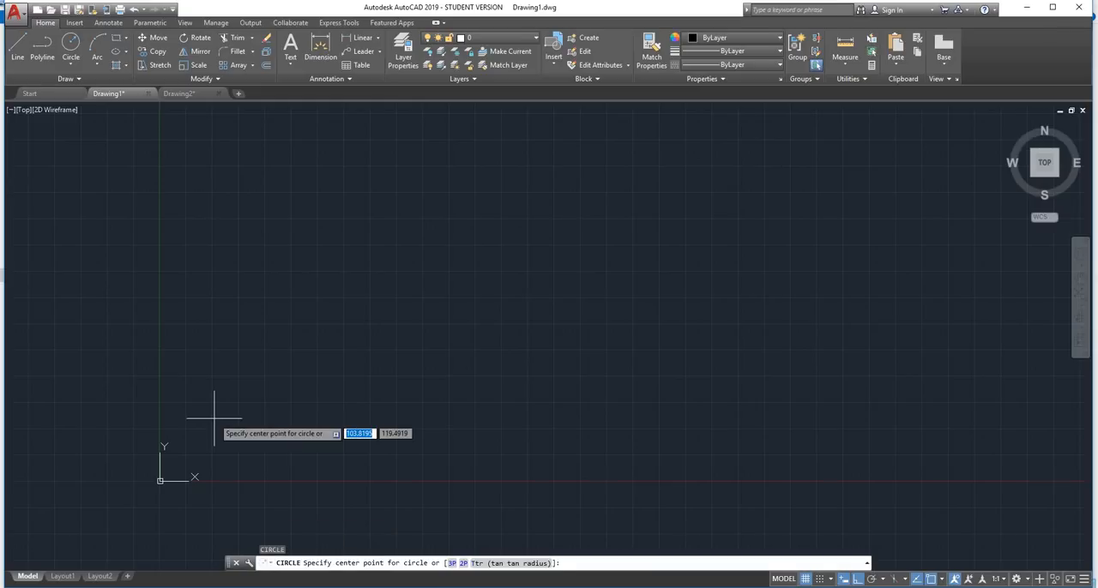
pyautogui.click(215, 419)
pyautogui.click(247, 397)
pyautogui.press('Return')
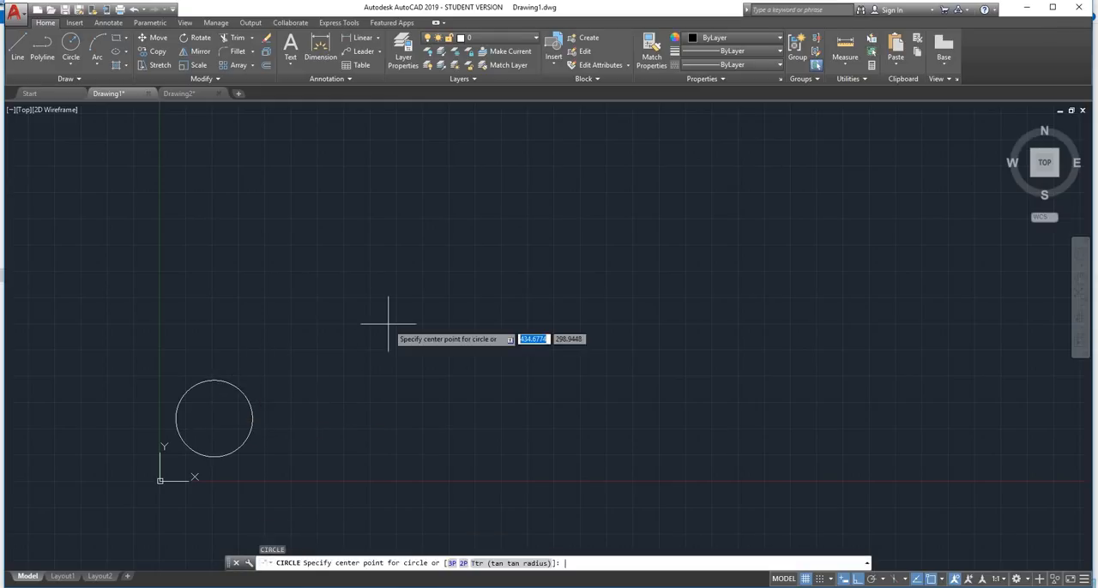
pyautogui.click(387, 324)
pyautogui.click(365, 345)
pyautogui.press('Return')
pyautogui.click(347, 397)
pyautogui.click(302, 397)
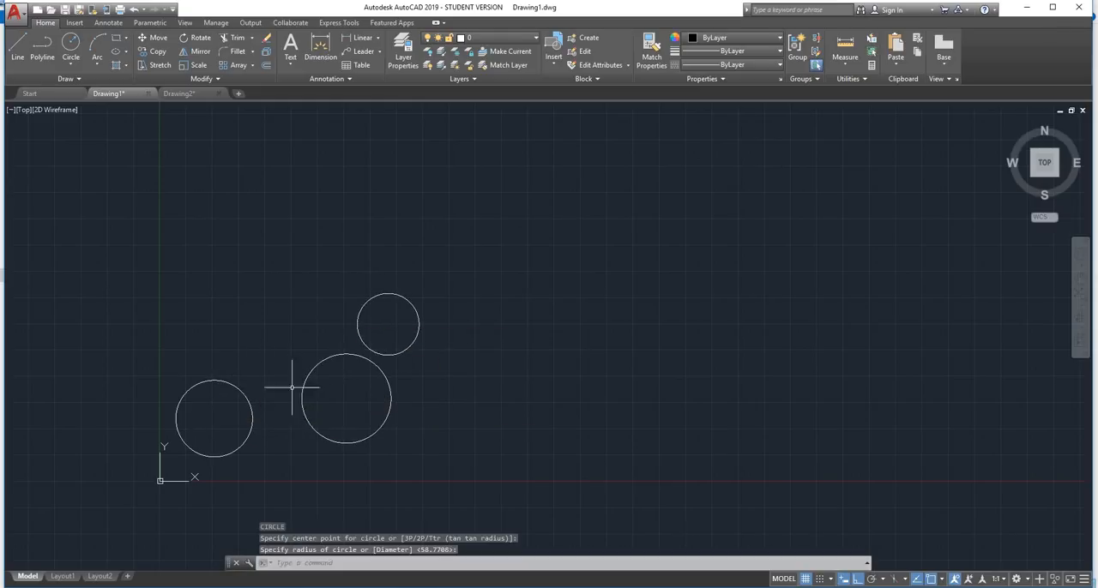
# Switch to Layout1, activate model space inside the viewport and enlarge the three circles within the border
pyautogui.click(60, 577)
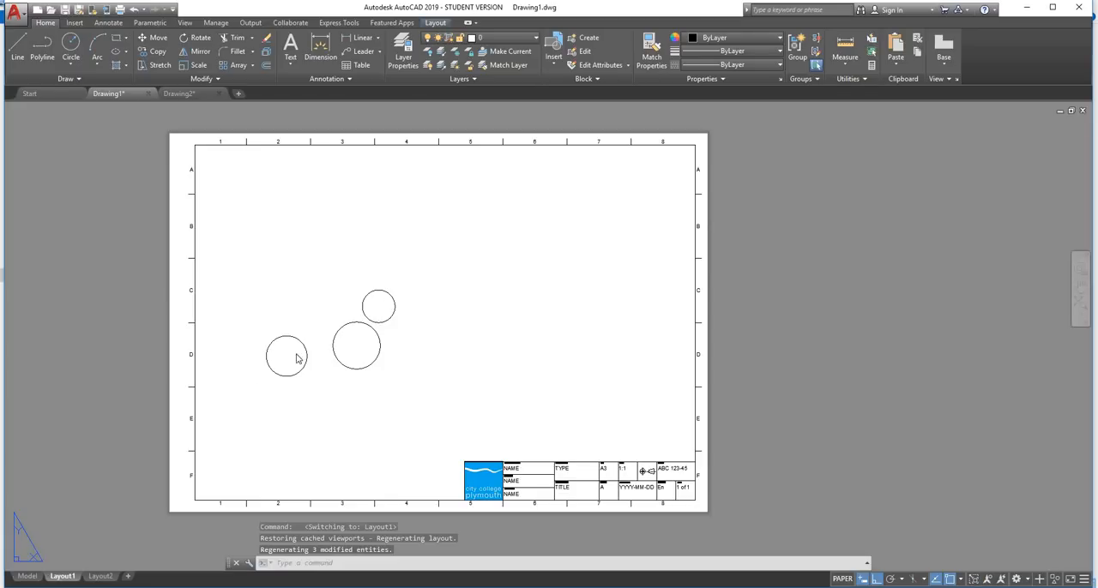
pyautogui.doubleClick(414, 297)
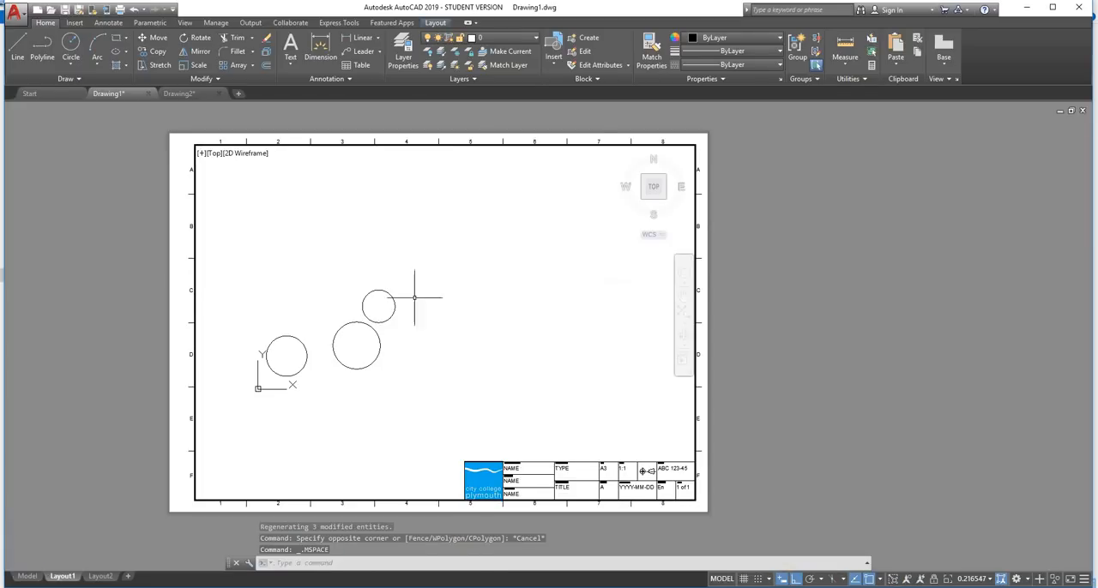
pyautogui.moveTo(389, 297); pyautogui.dragTo(531, 273, button='middle')
pyautogui.scroll(-4, 478, 308)
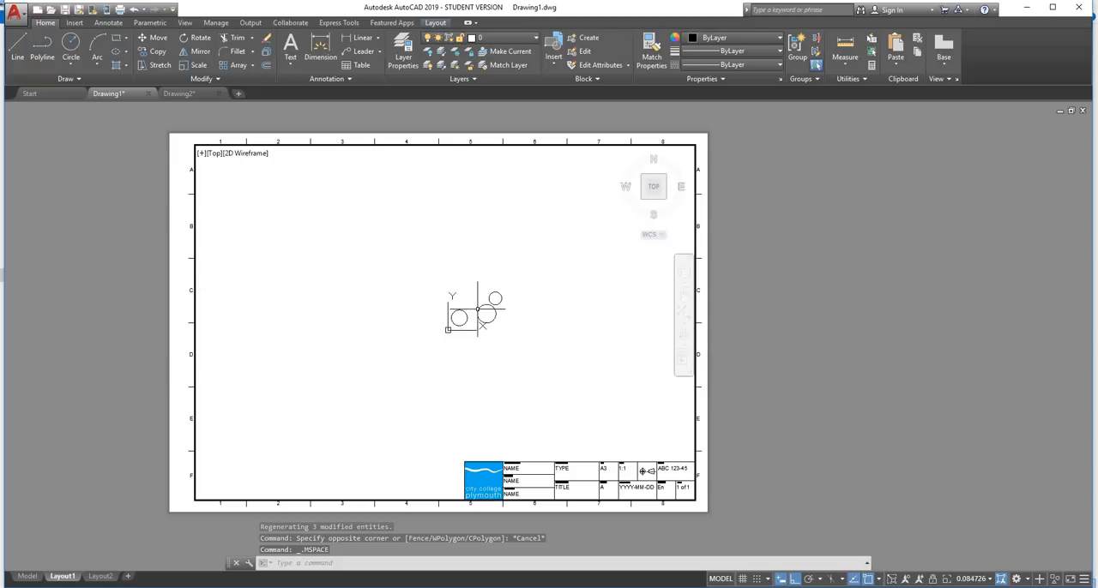
pyautogui.scroll(6, 500, 294)
pyautogui.scroll(-4, 500, 294)
pyautogui.scroll(2, 483, 321)
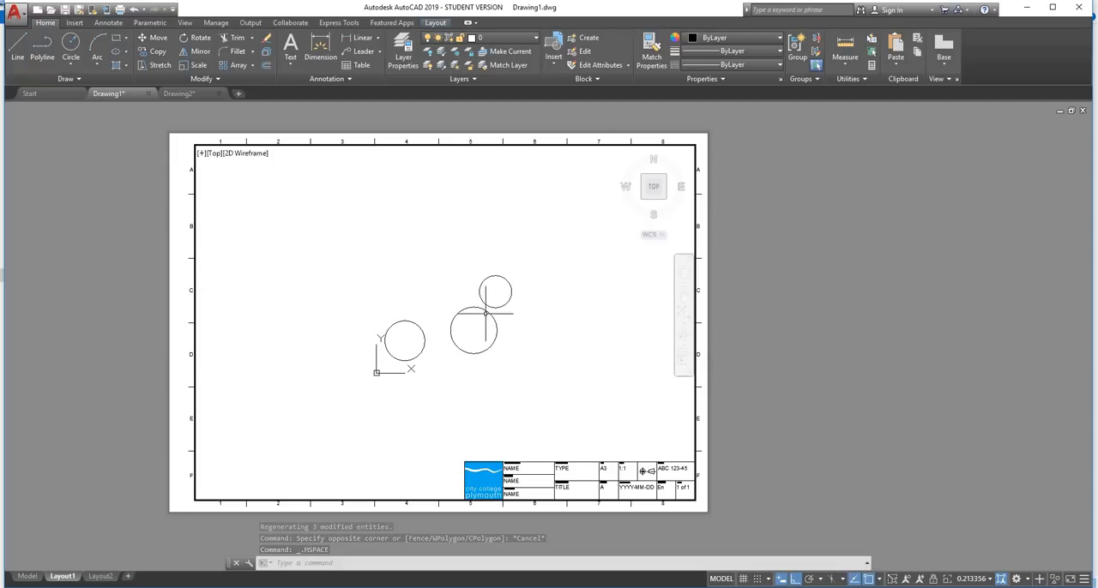
pyautogui.scroll(2, 475, 333)
pyautogui.scroll(2, 494, 310)
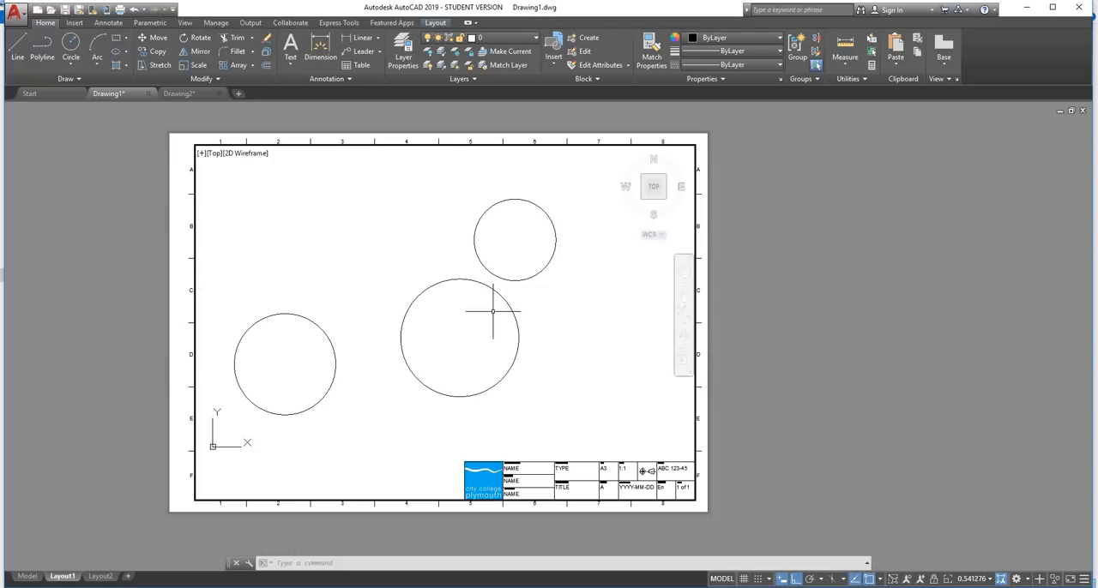
# Frame the three circles inside the viewport and set the viewport scale to 1:2
pyautogui.moveTo(495, 314); pyautogui.dragTo(537, 299, button='middle')
pyautogui.scroll(-2, 520, 310)
pyautogui.scroll(2, 521, 310)
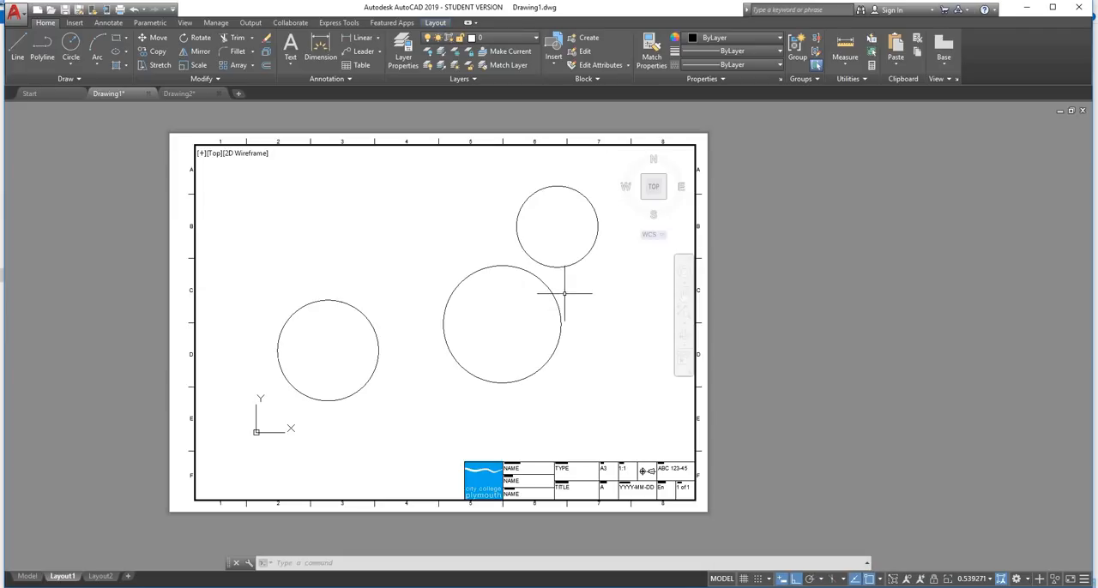
pyautogui.scroll(-2, 559, 298)
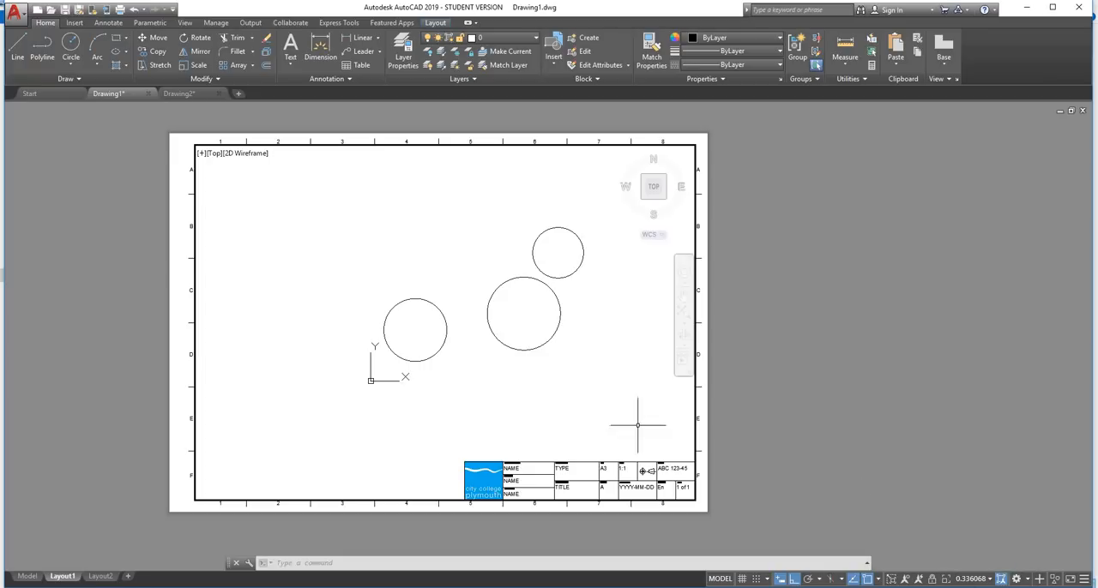
pyautogui.scroll(-2, 502, 315)
pyautogui.scroll(2, 502, 316)
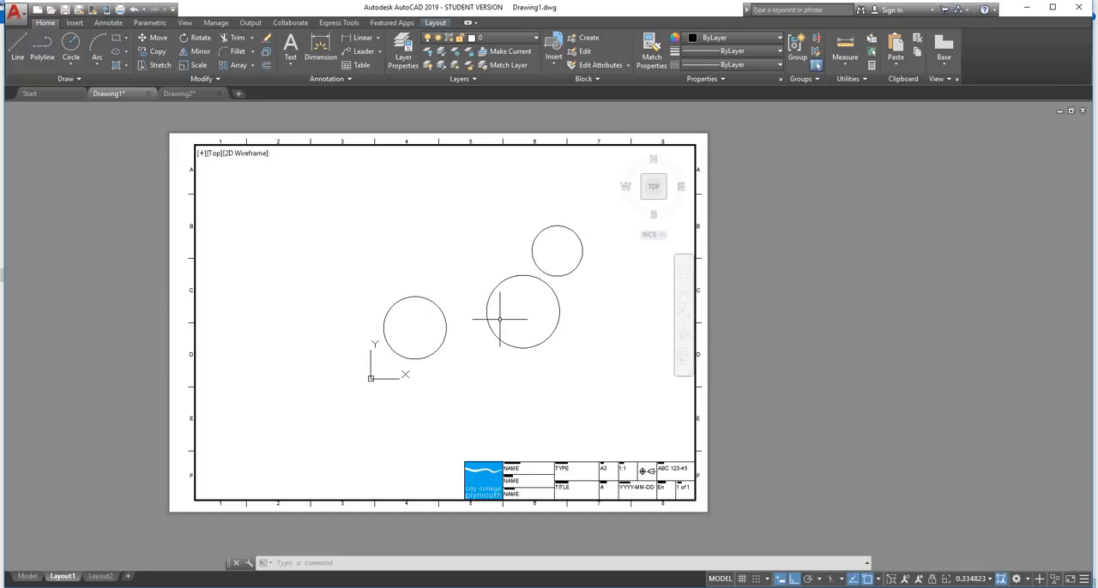
pyautogui.scroll(2, 532, 326)
pyautogui.scroll(-1, 532, 326)
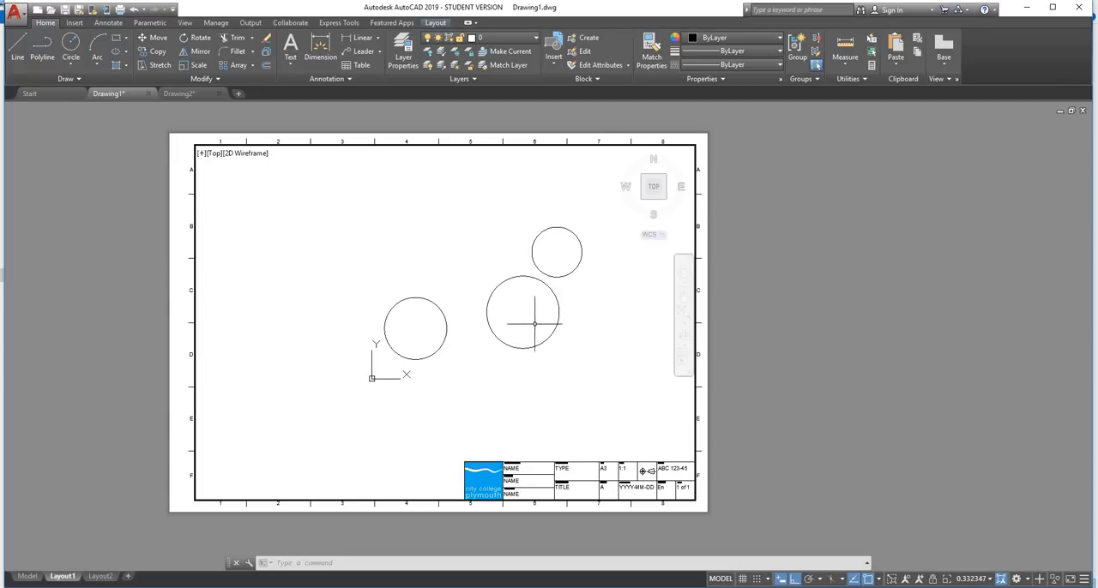
pyautogui.moveTo(551, 309); pyautogui.dragTo(499, 334, button='middle')
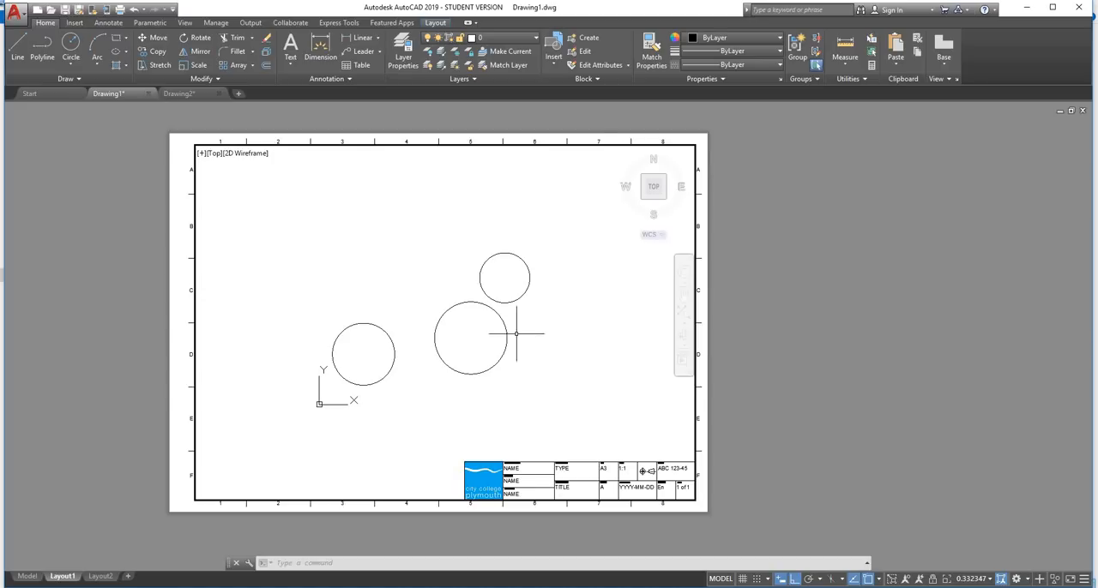
pyautogui.middleClick(542, 314)
pyautogui.middleClick(542, 314)
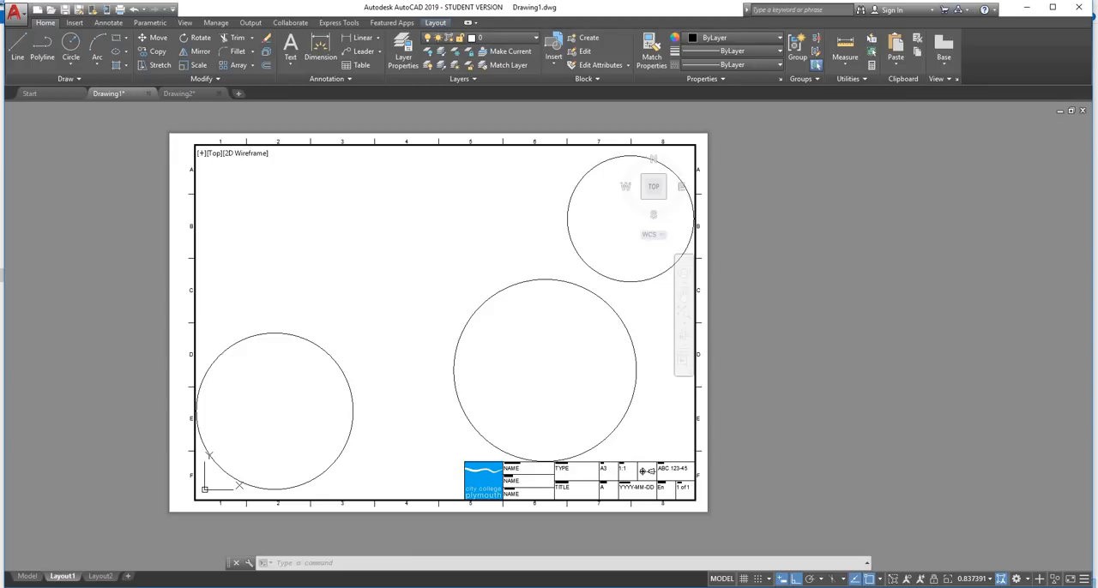
pyautogui.click(990, 580)
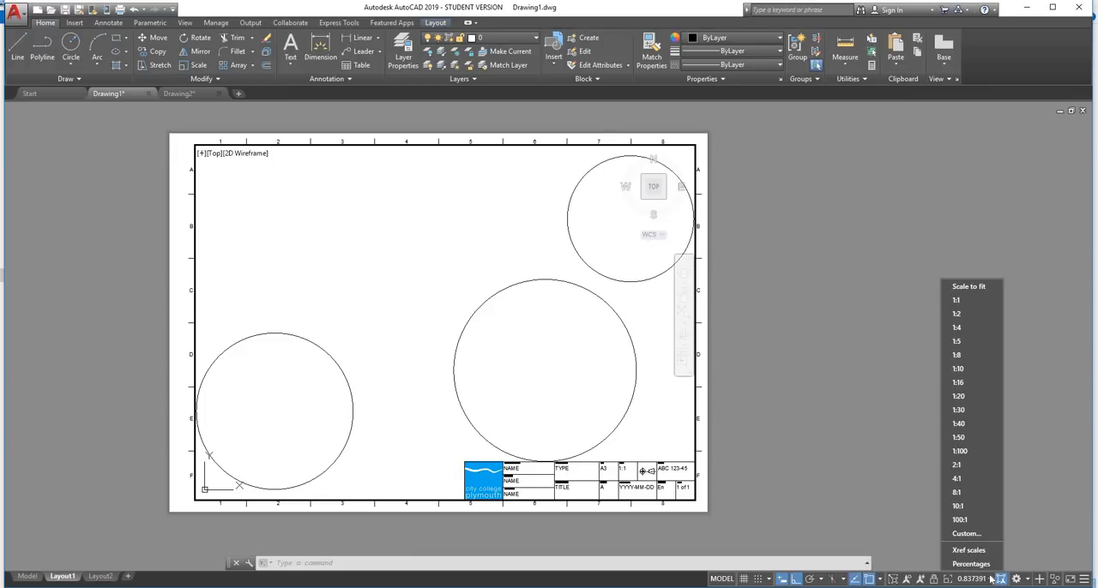
pyautogui.click(958, 314)
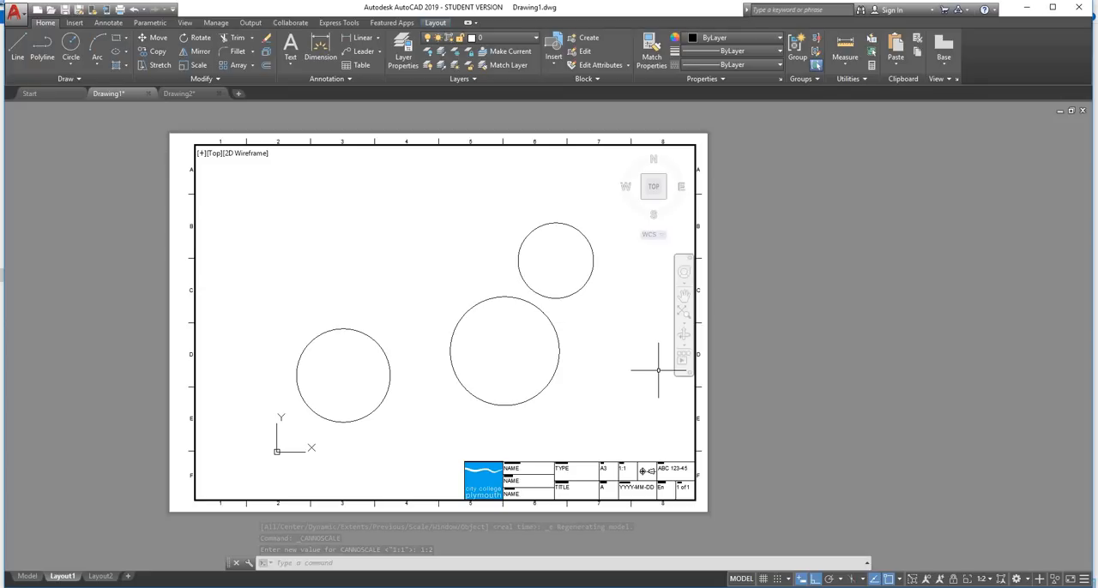
# Return to paper space, select the viewport border to check its lock status, and clear the selection
pyautogui.doubleClick(782, 368)
pyautogui.scroll(-4, 592, 357)
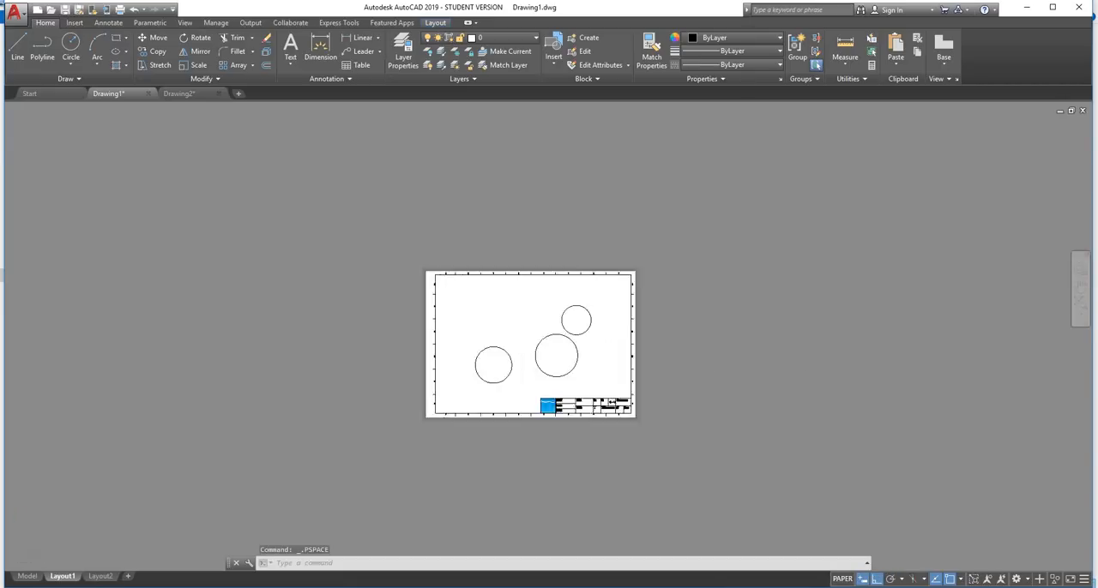
pyautogui.scroll(6, 592, 357)
pyautogui.click(743, 299)
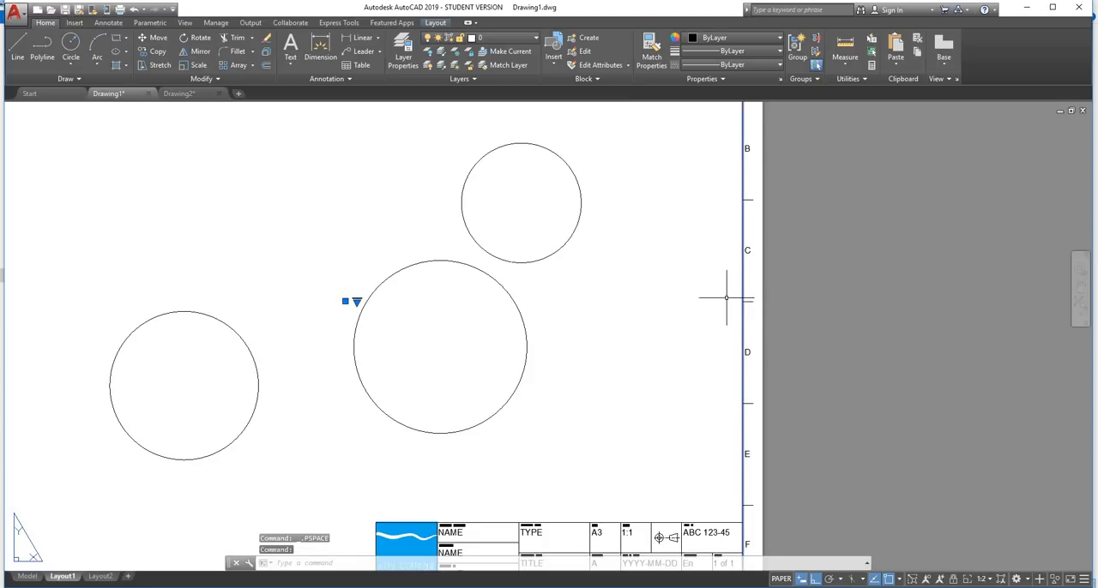
pyautogui.scroll(-2, 710, 303)
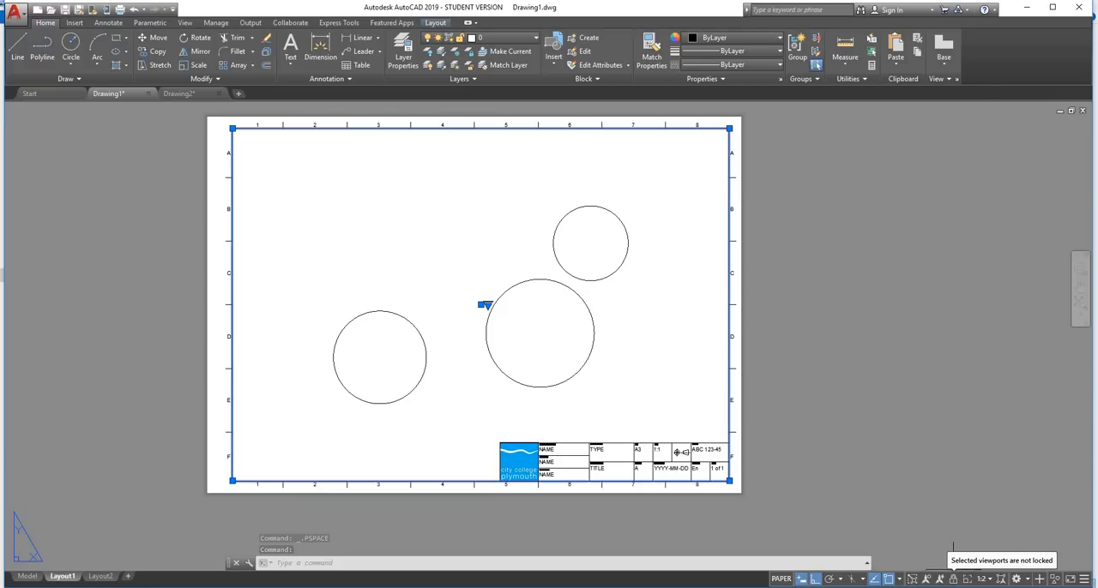
pyautogui.click(902, 311)
pyautogui.press('Escape')
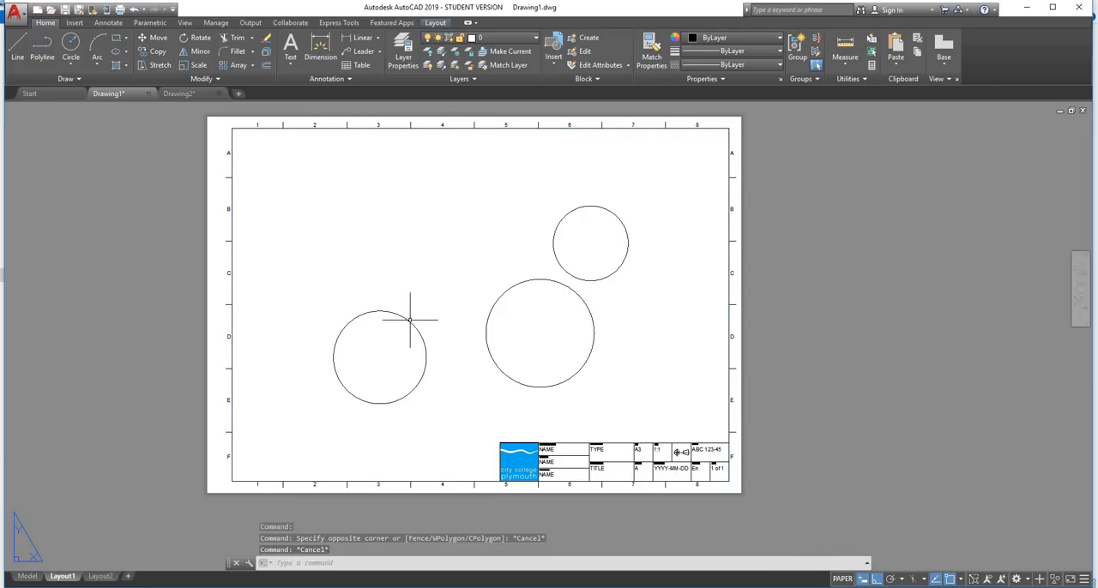
# Delete the three sample circles from model space
pyautogui.click(26, 576)
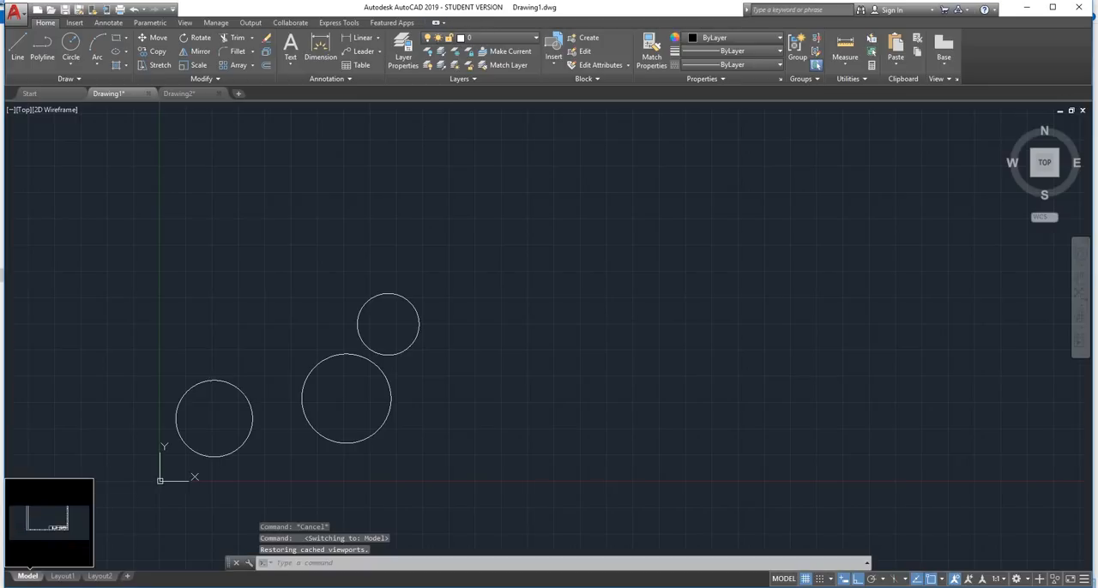
pyautogui.click(455, 277)
pyautogui.click(109, 485)
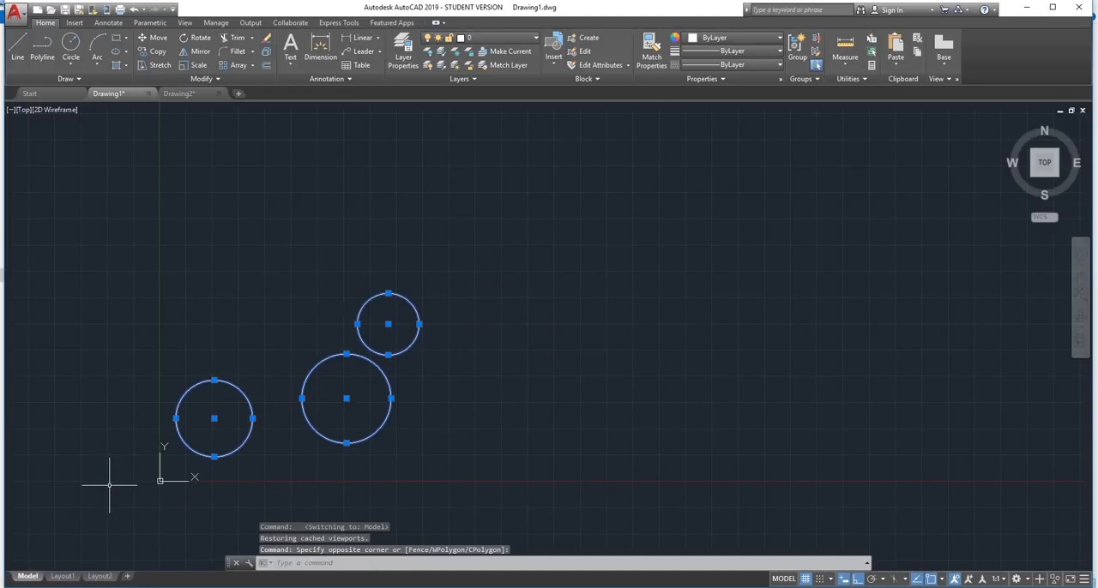
pyautogui.press('Delete')
pyautogui.scroll(-1, 283, 356)
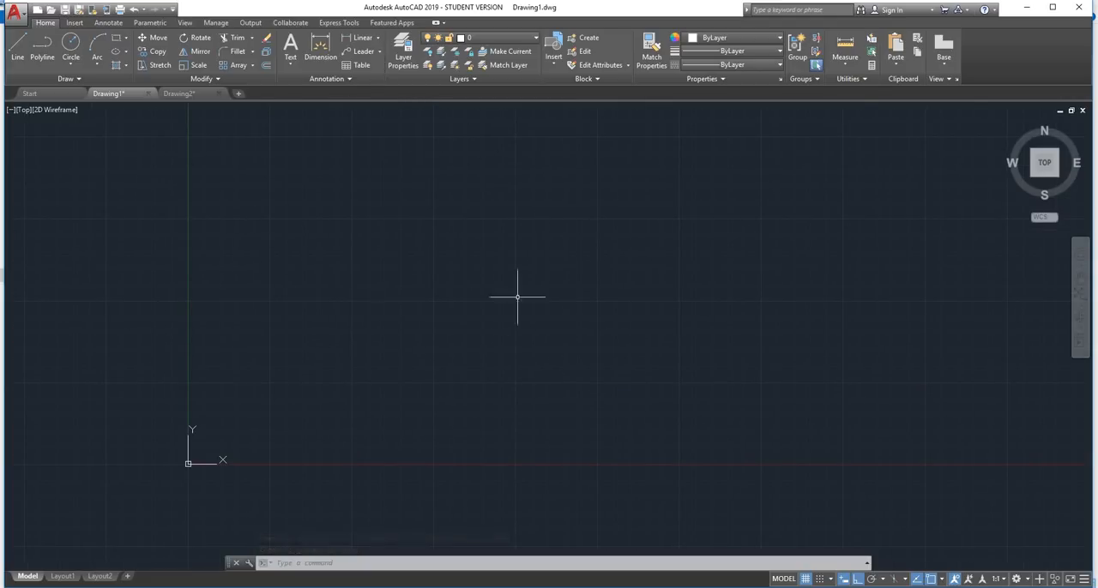
pyautogui.click(62, 577)
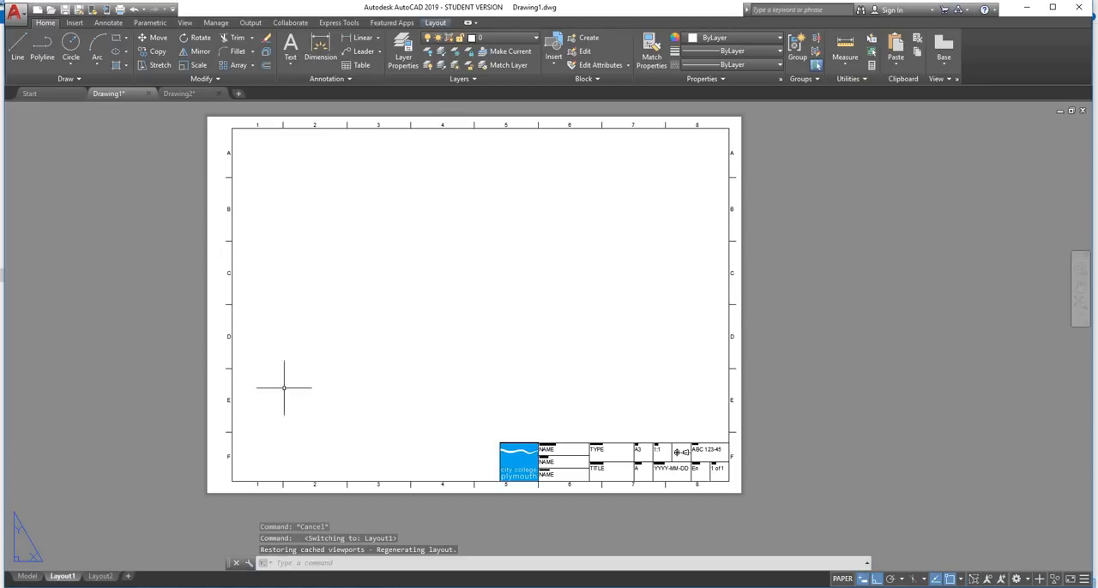
pyautogui.moveTo(583, 235); pyautogui.dragTo(497, 273, button='middle')
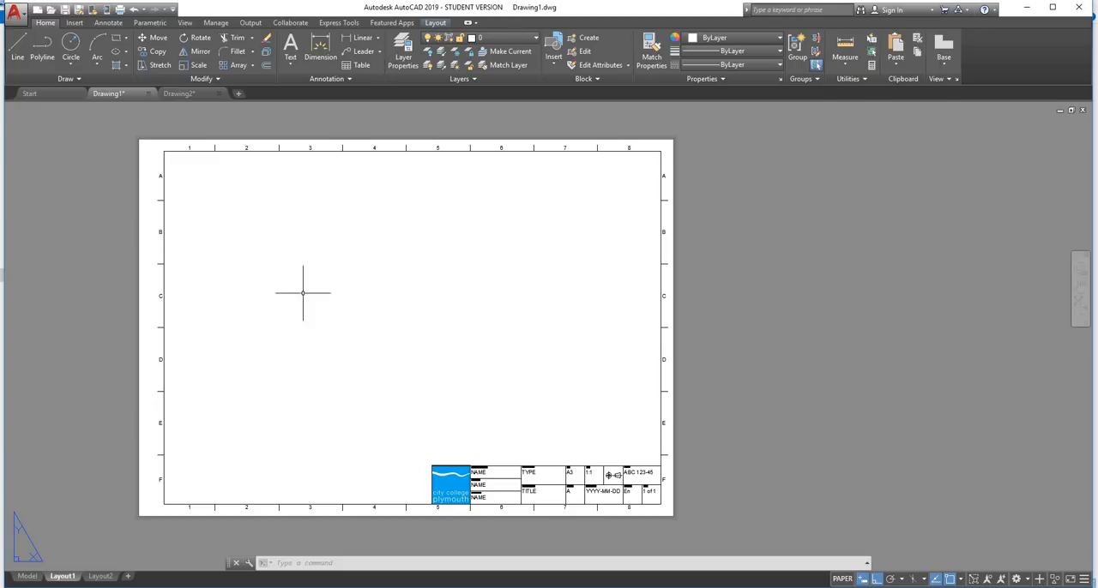
pyautogui.click(27, 576)
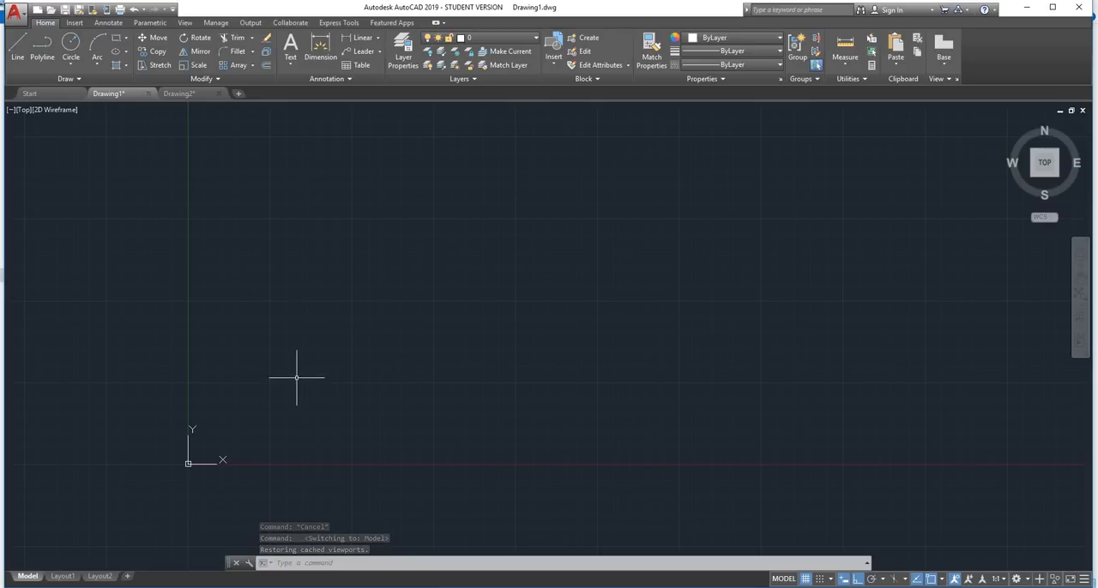
pyautogui.click(62, 576)
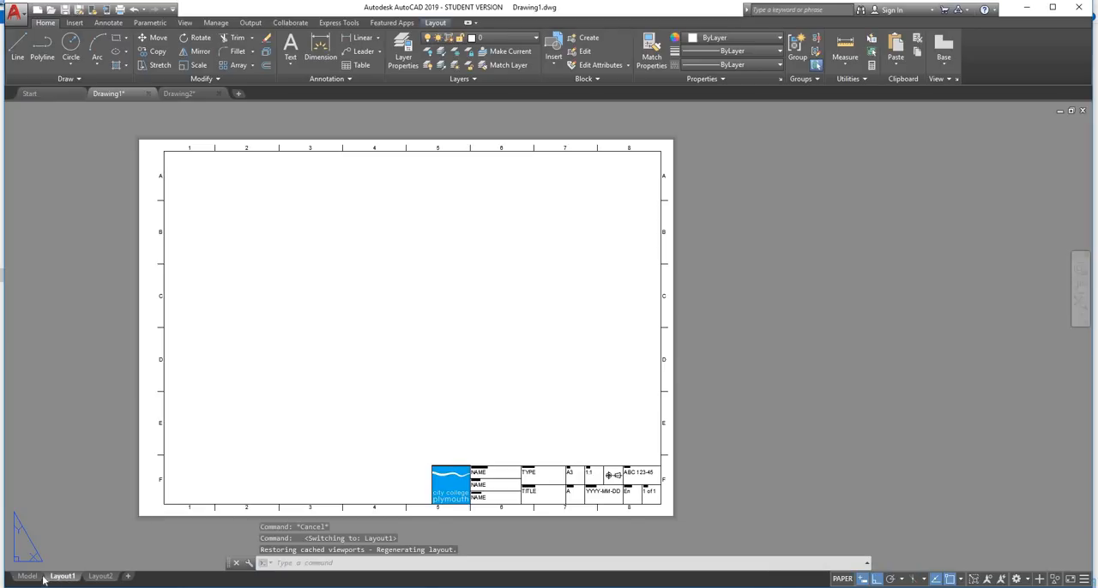
pyautogui.click(28, 576)
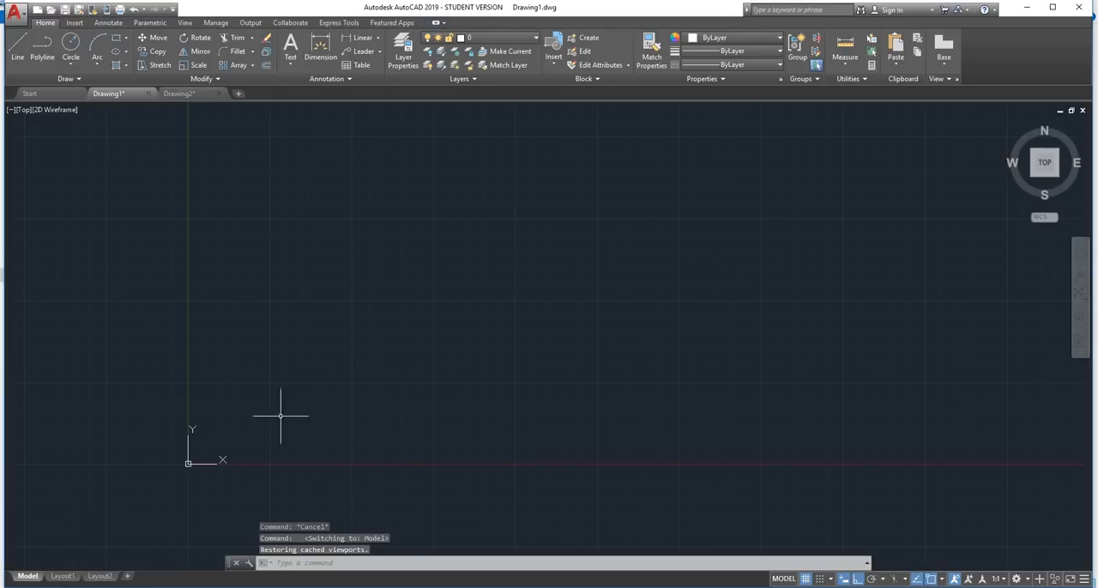
pyautogui.click(67, 577)
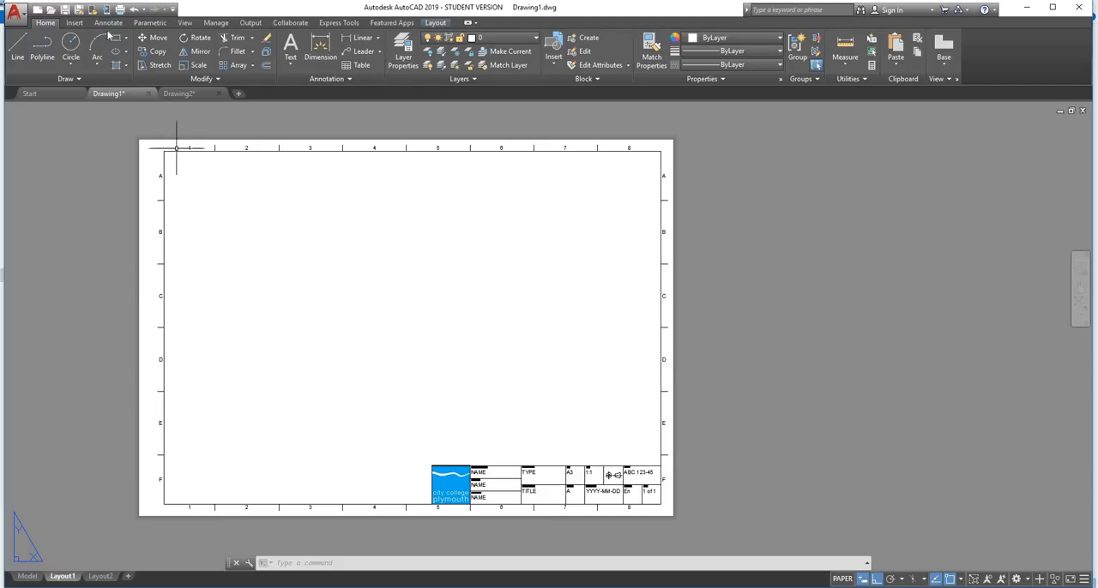
pyautogui.click(80, 9)
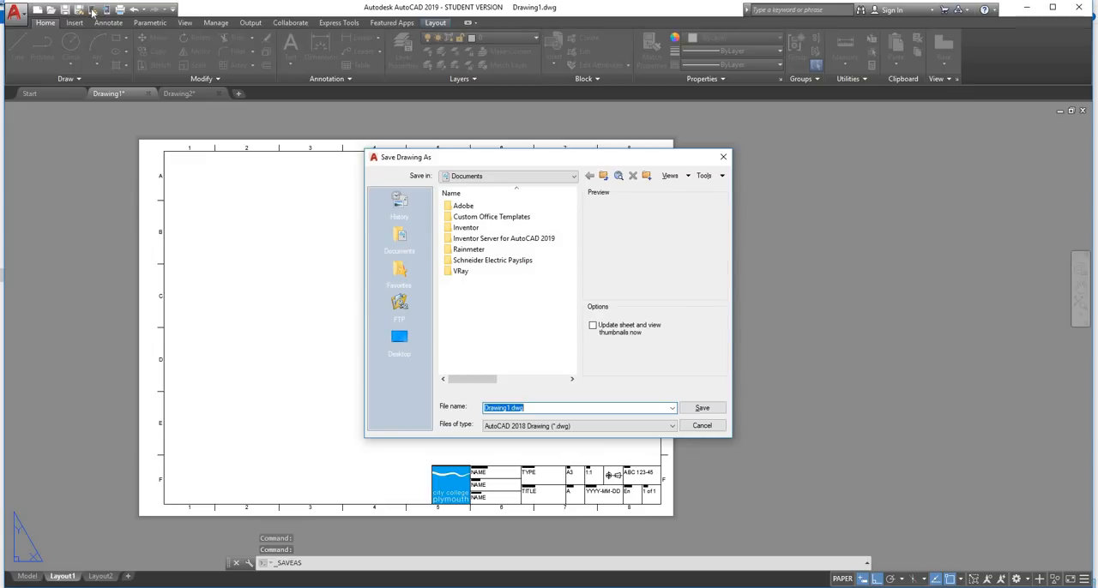
pyautogui.click(723, 157)
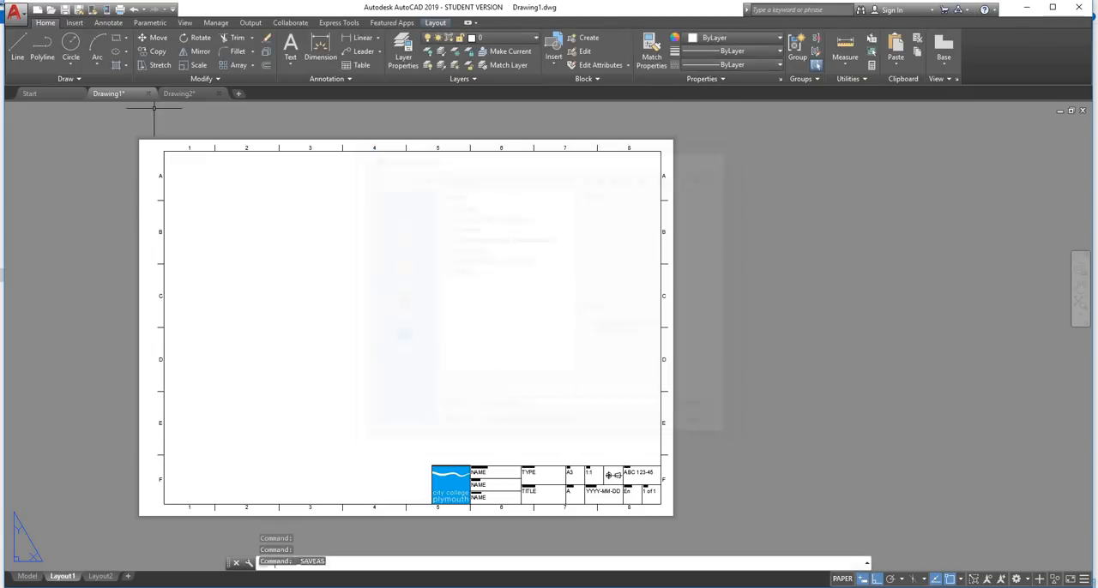
# From model space, save the drawing as an AutoCAD Drawing Template (*.dwt) named A3 BS 8888 with Metric measurement and unreconciled layers
pyautogui.moveTo(24, 577)
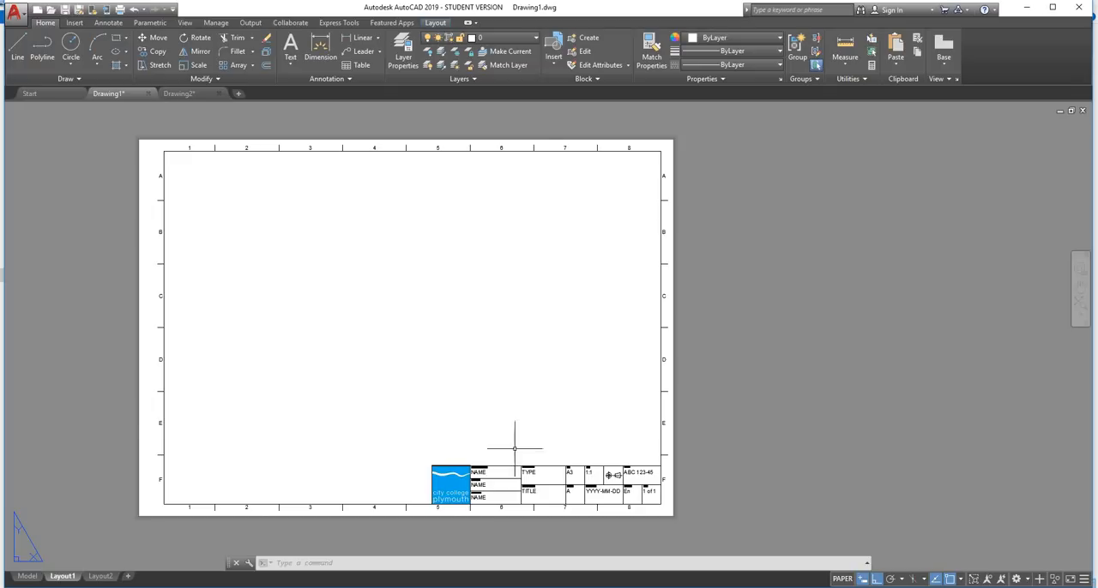
pyautogui.click(30, 576)
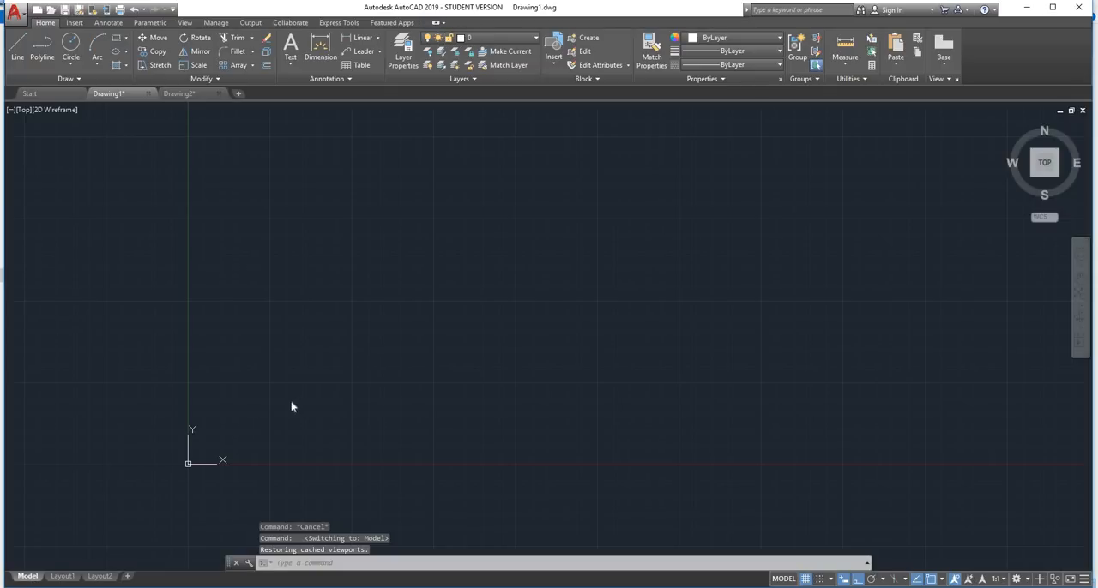
pyautogui.click(79, 11)
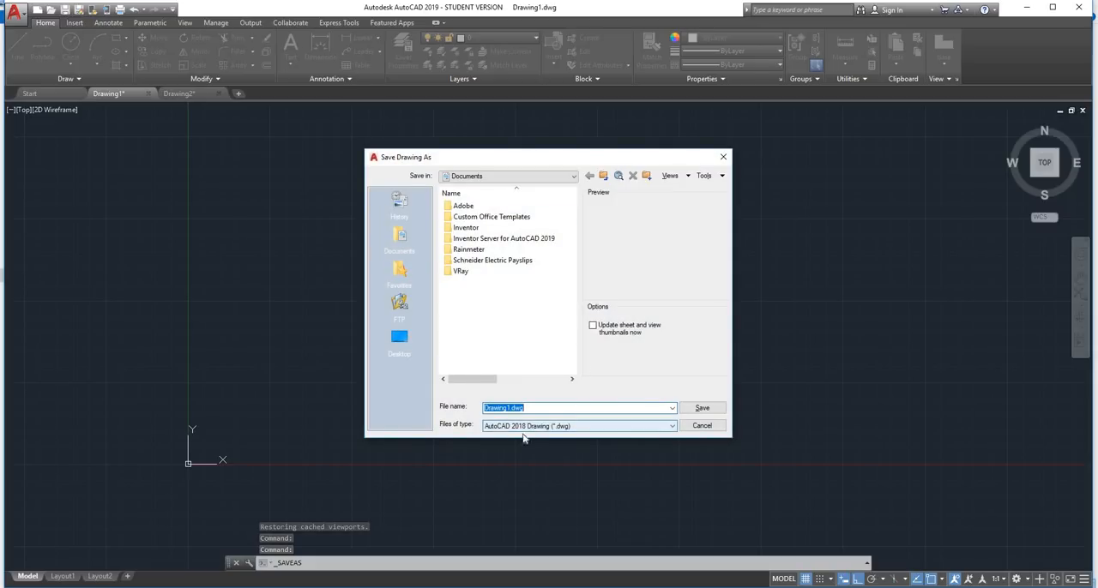
pyautogui.click(636, 429)
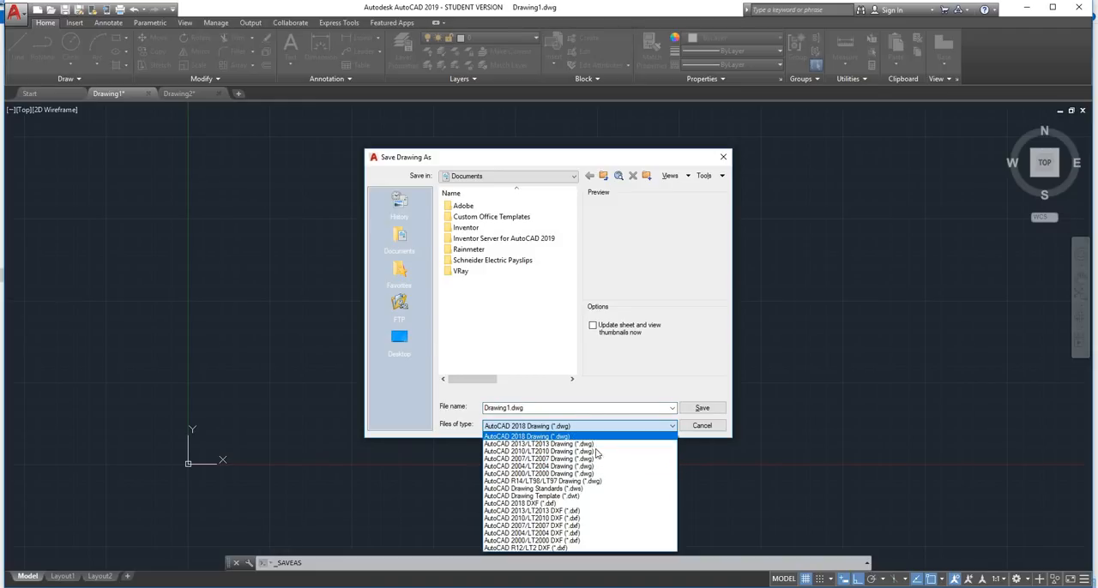
pyautogui.click(562, 495)
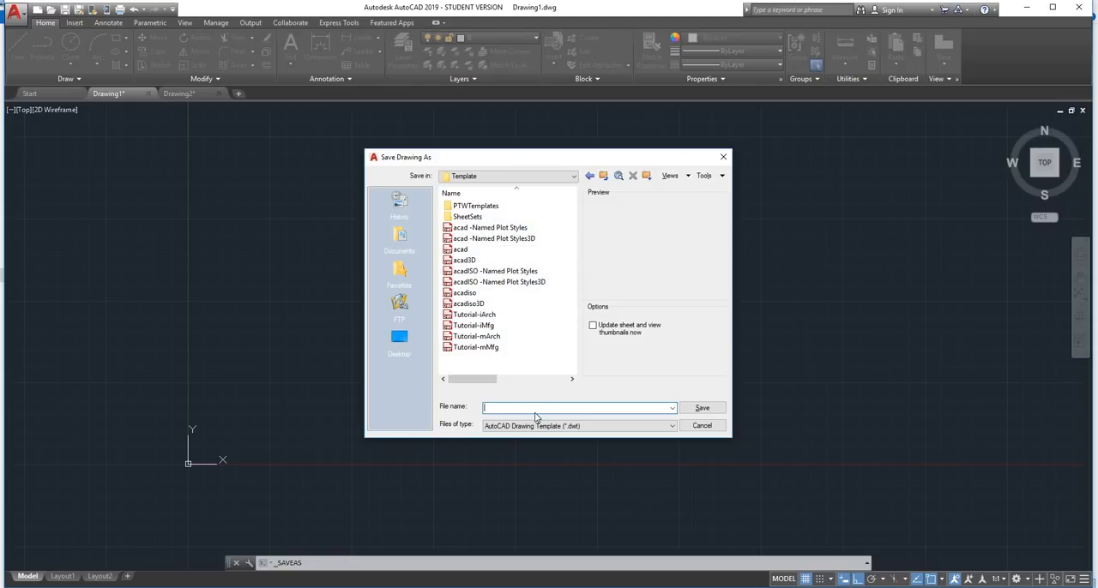
pyautogui.write('A')
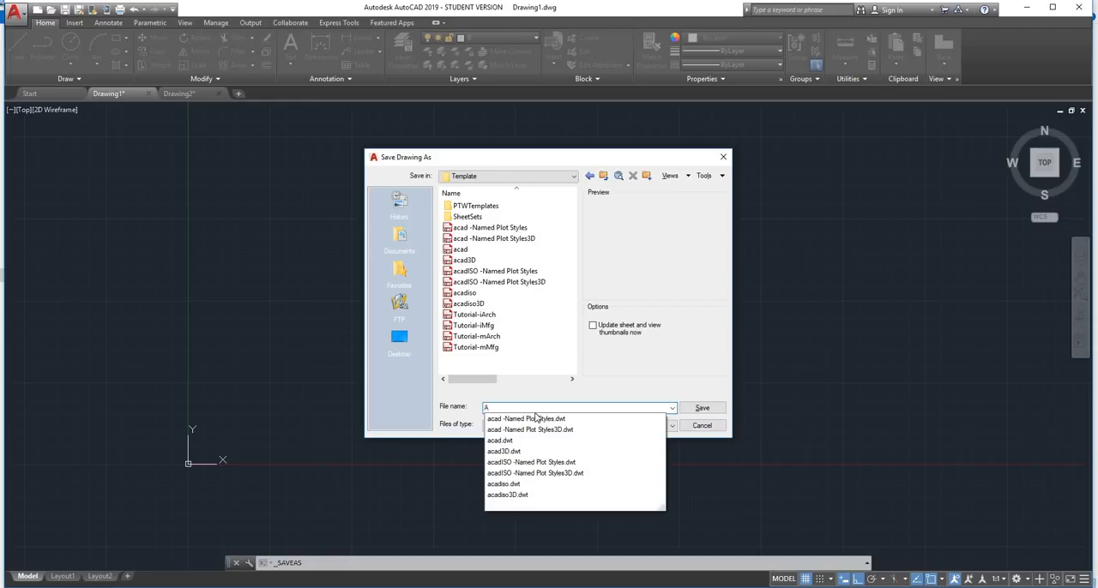
pyautogui.write('E')
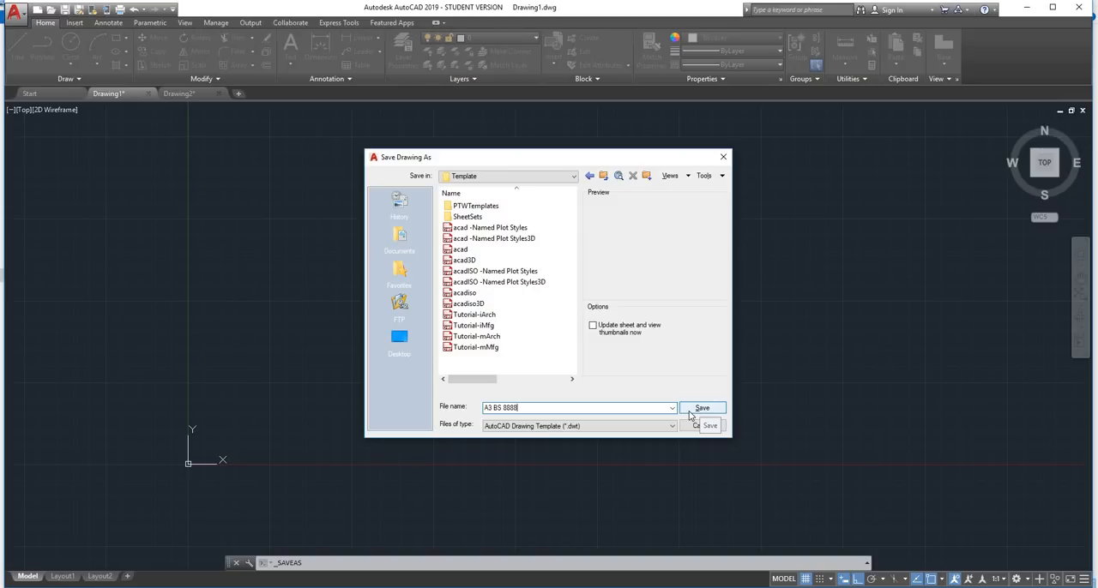
pyautogui.click(691, 410)
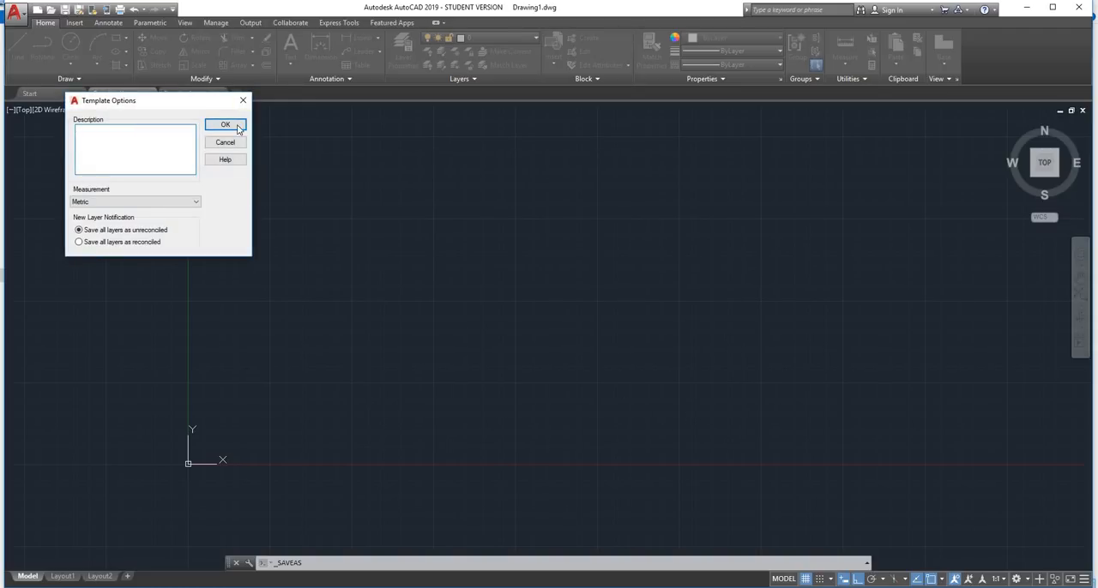
pyautogui.click(239, 125)
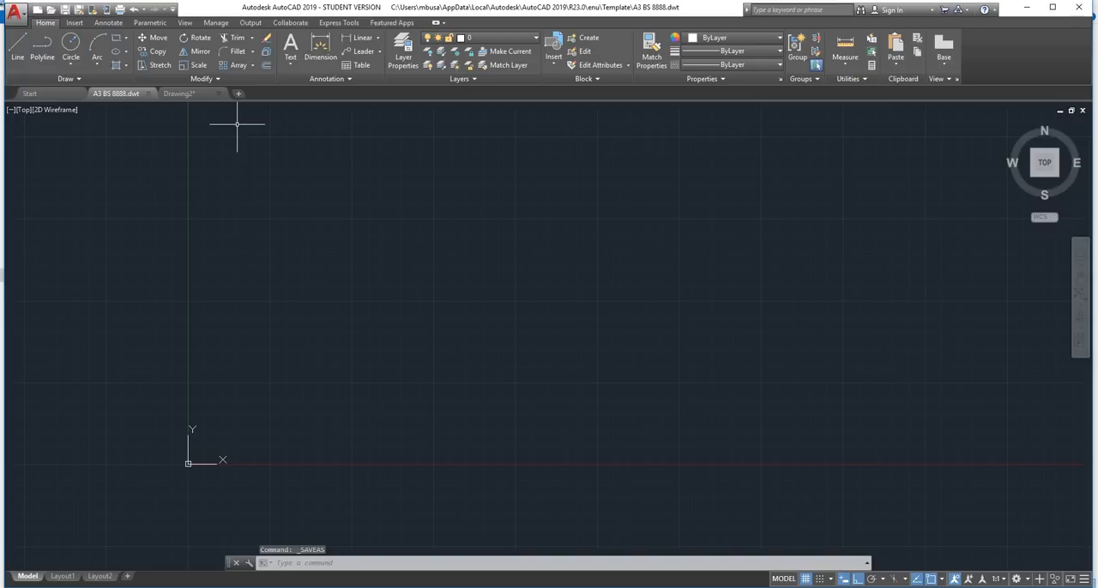
# Close the A3 BS 8888 template file and Drawing2, discarding the changes to Drawing2
pyautogui.click(147, 93)
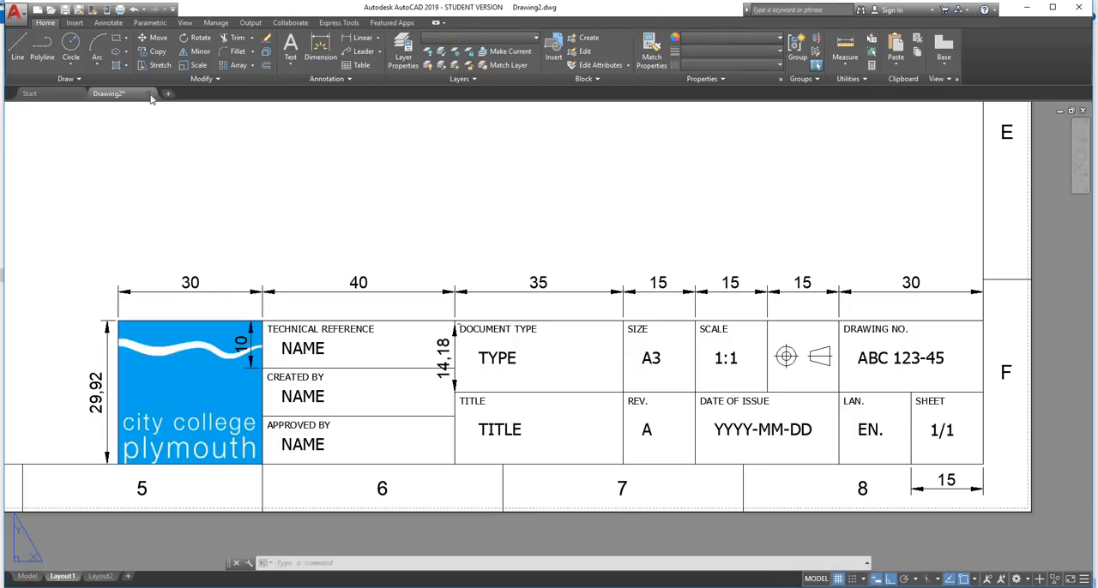
pyautogui.click(147, 93)
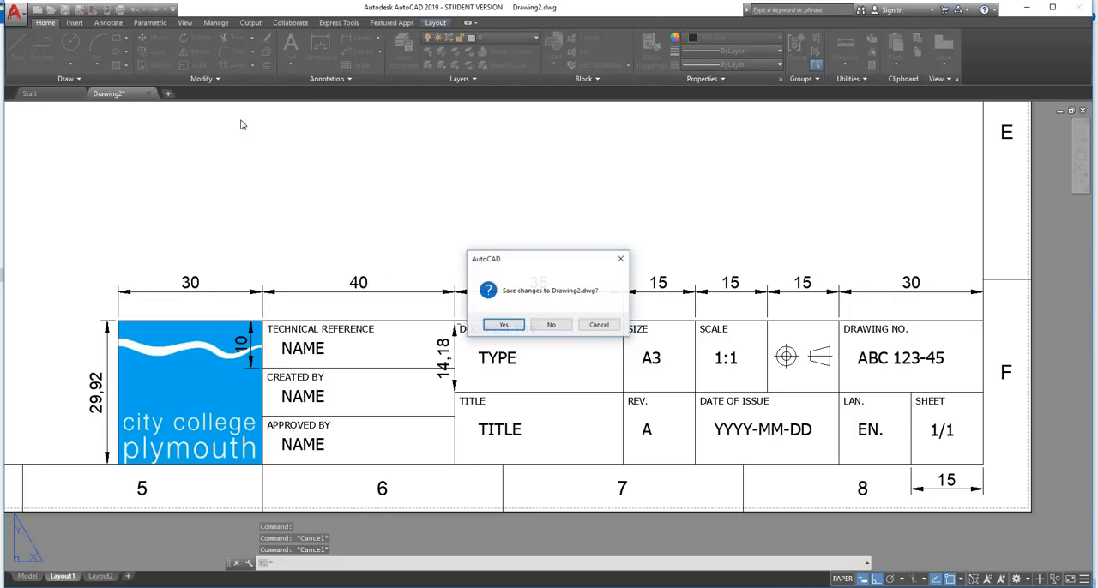
pyautogui.click(551, 324)
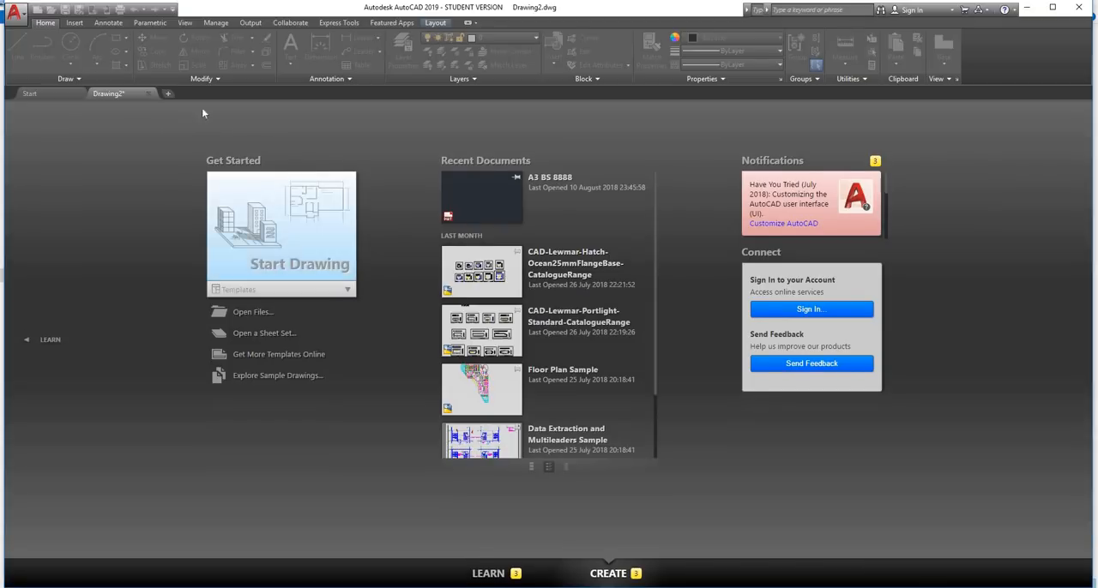
# Create a new drawing from the A3 BS 8888 template
pyautogui.click(38, 10)
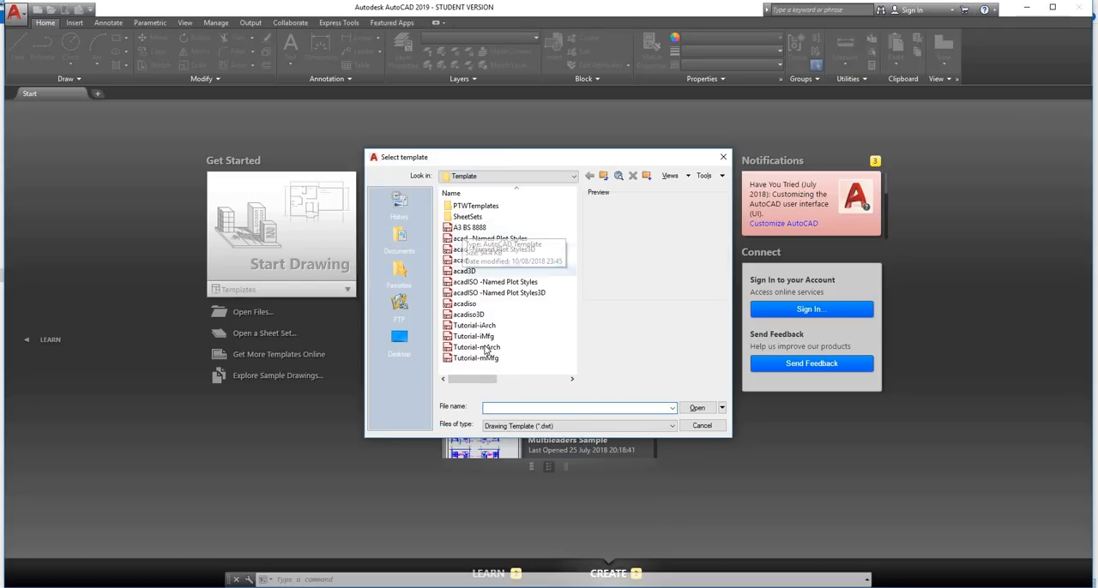
pyautogui.click(480, 227)
pyautogui.click(695, 408)
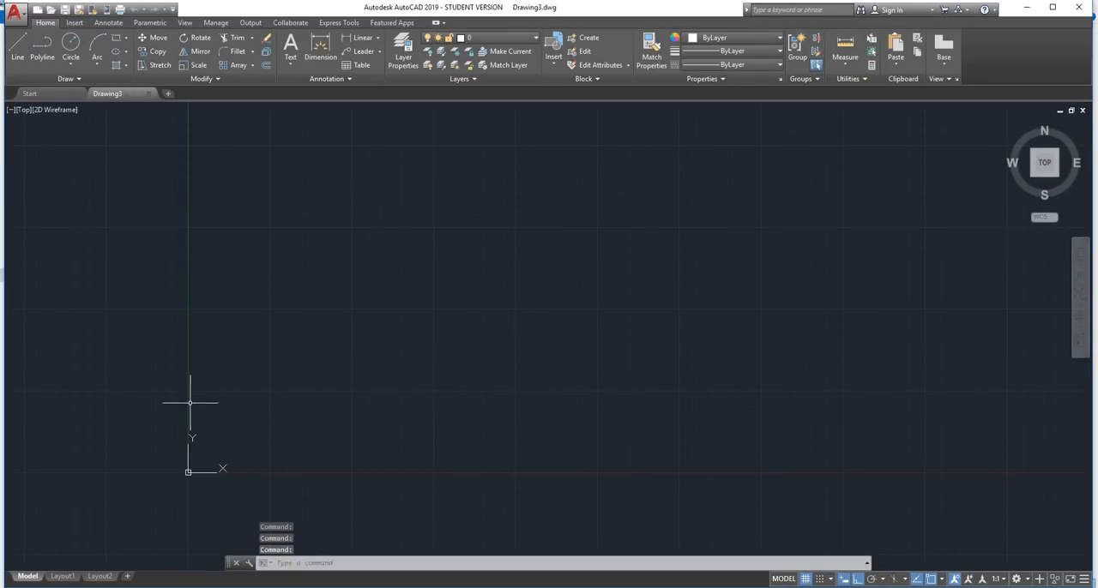
# Inspect the sheet border and title block on Layout1 of the new drawing and return to model space
pyautogui.scroll(-2, 187, 402)
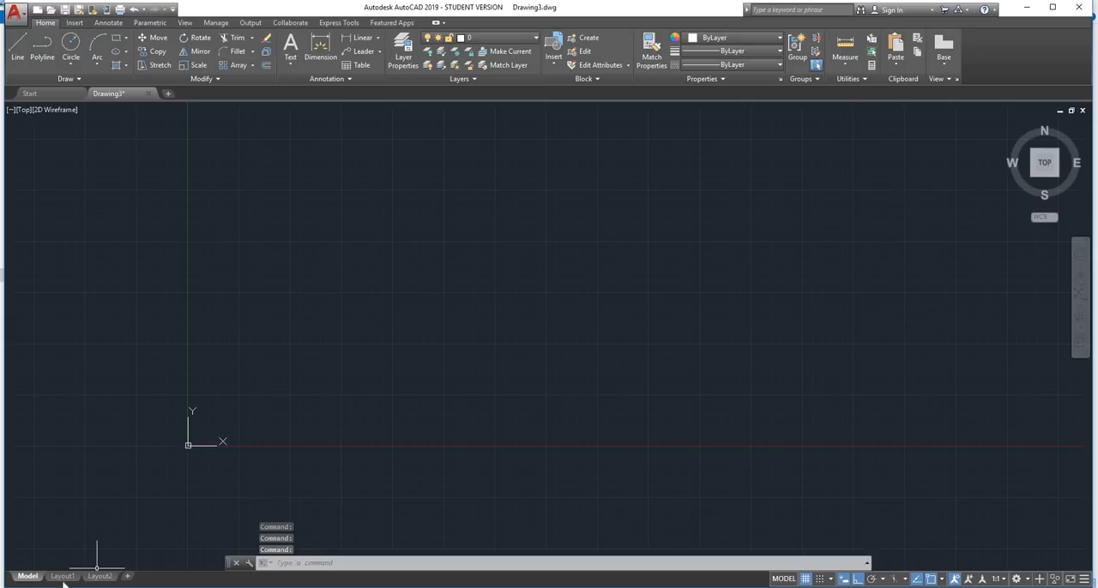
pyautogui.click(62, 577)
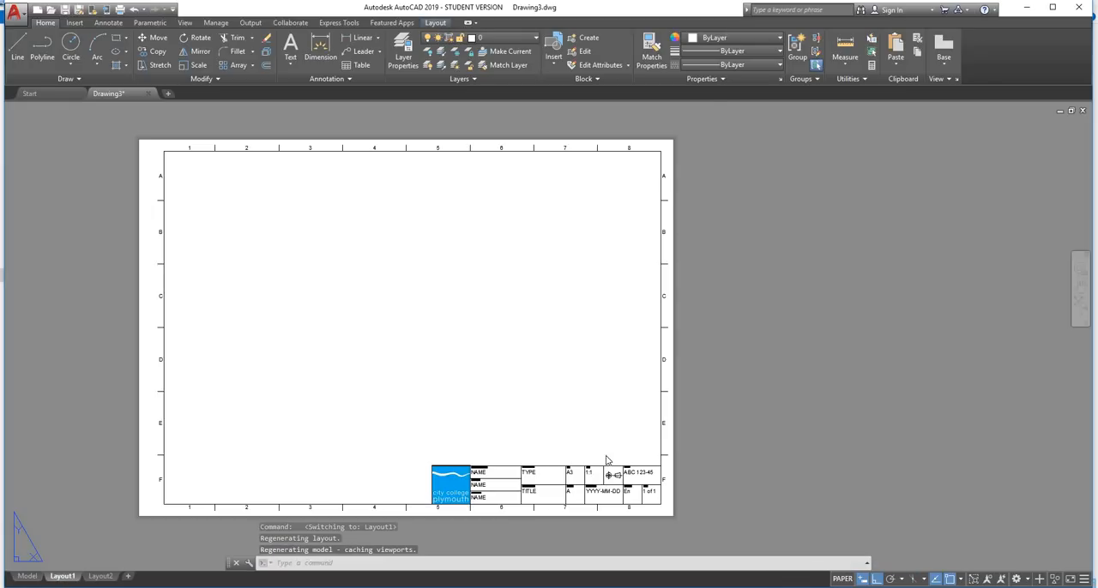
pyautogui.scroll(2, 605, 460)
pyautogui.scroll(-2, 601, 438)
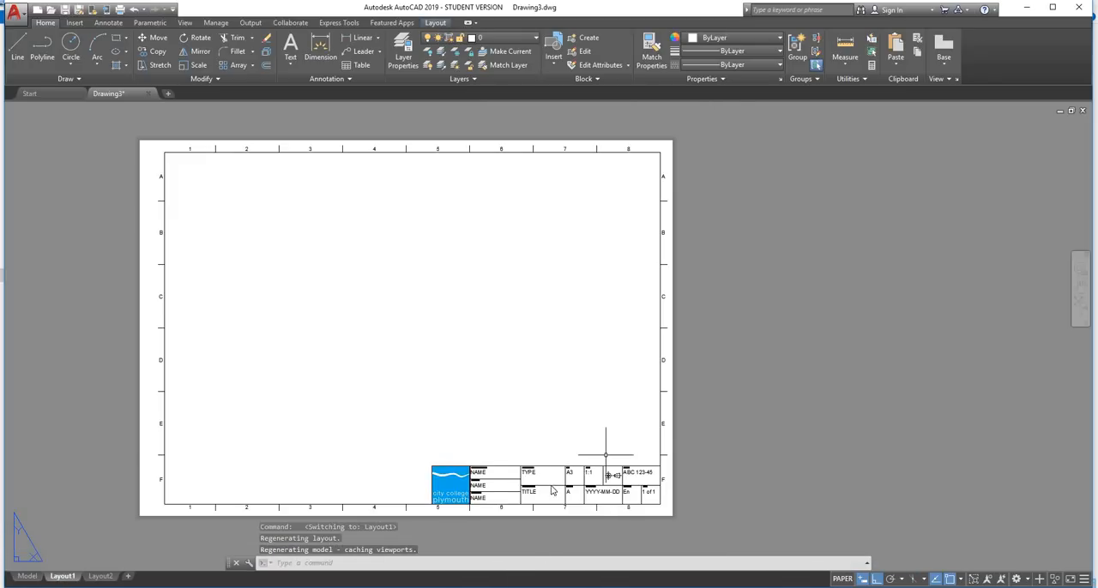
pyautogui.scroll(6, 553, 476)
pyautogui.moveTo(589, 421); pyautogui.dragTo(563, 336, button='middle')
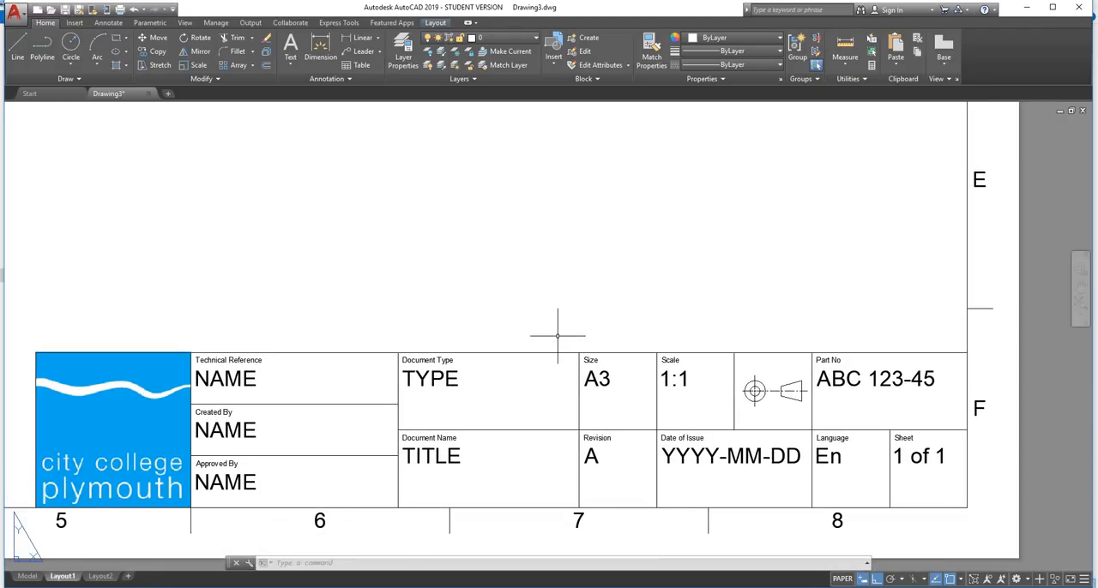
pyautogui.scroll(-2, 558, 336)
pyautogui.moveTo(377, 278); pyautogui.dragTo(444, 328, button='middle')
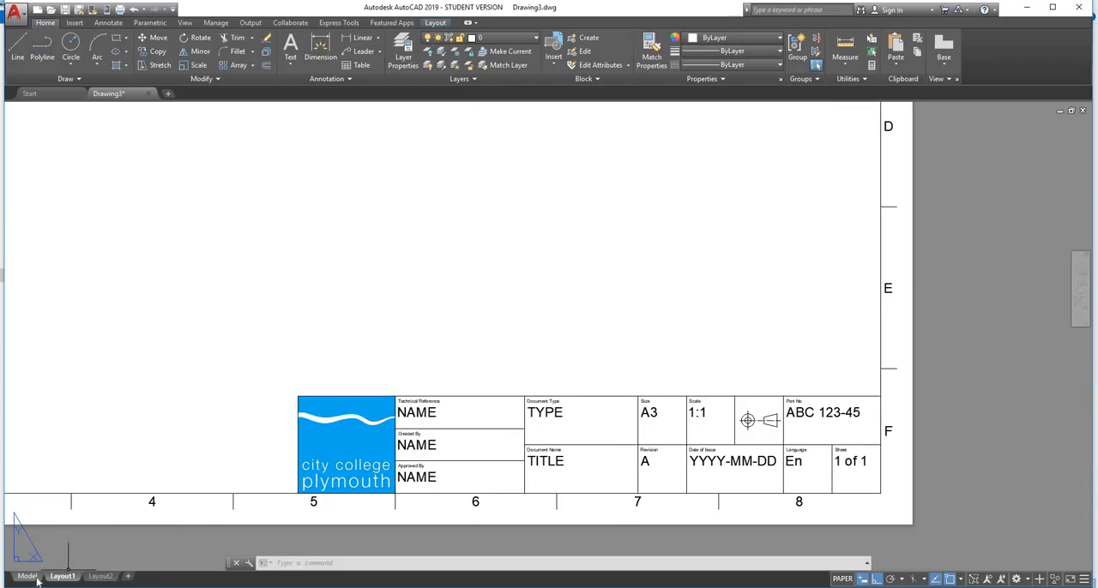
pyautogui.click(34, 578)
pyautogui.scroll(-2, 317, 339)
pyautogui.scroll(3, 316, 342)
pyautogui.moveTo(317, 341); pyautogui.dragTo(334, 383, button='middle')
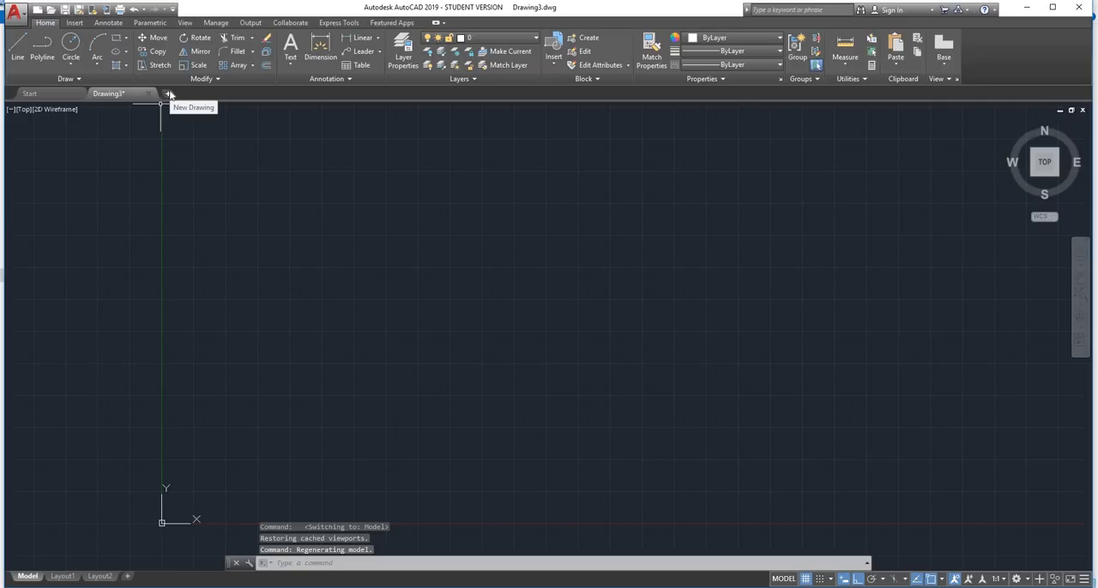
# Check the Layout1 sheet in another new drawing and close that drawing without saving it
pyautogui.click(169, 94)
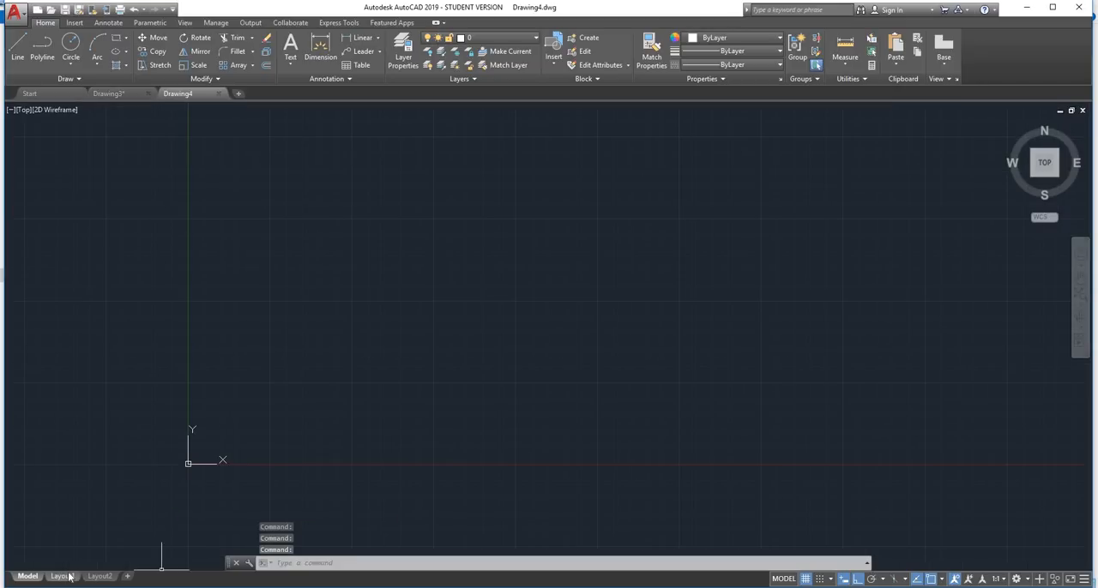
pyautogui.click(64, 577)
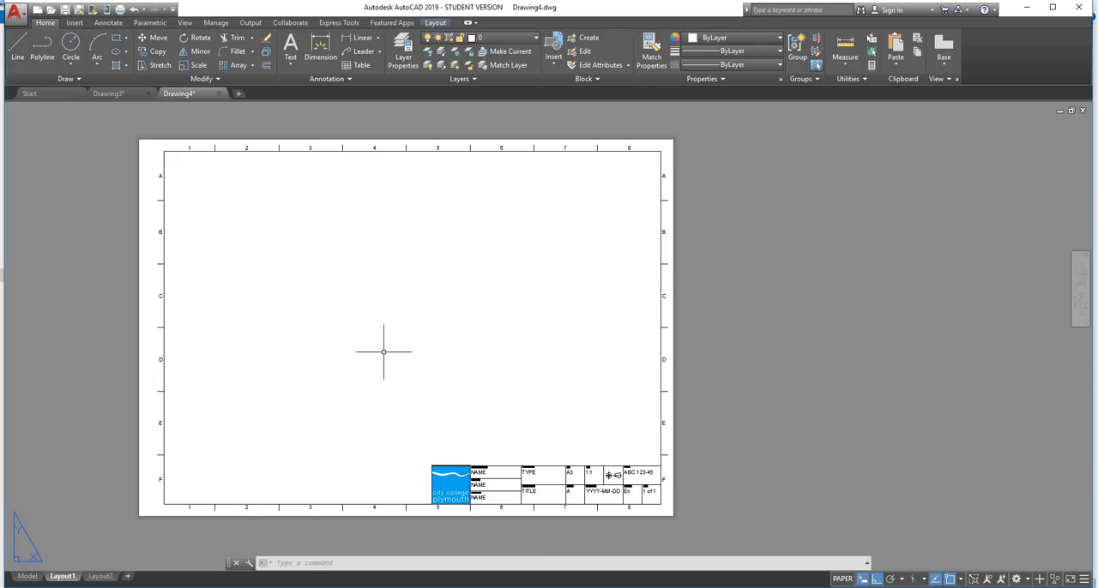
pyautogui.scroll(1, 604, 248)
pyautogui.scroll(-1, 599, 255)
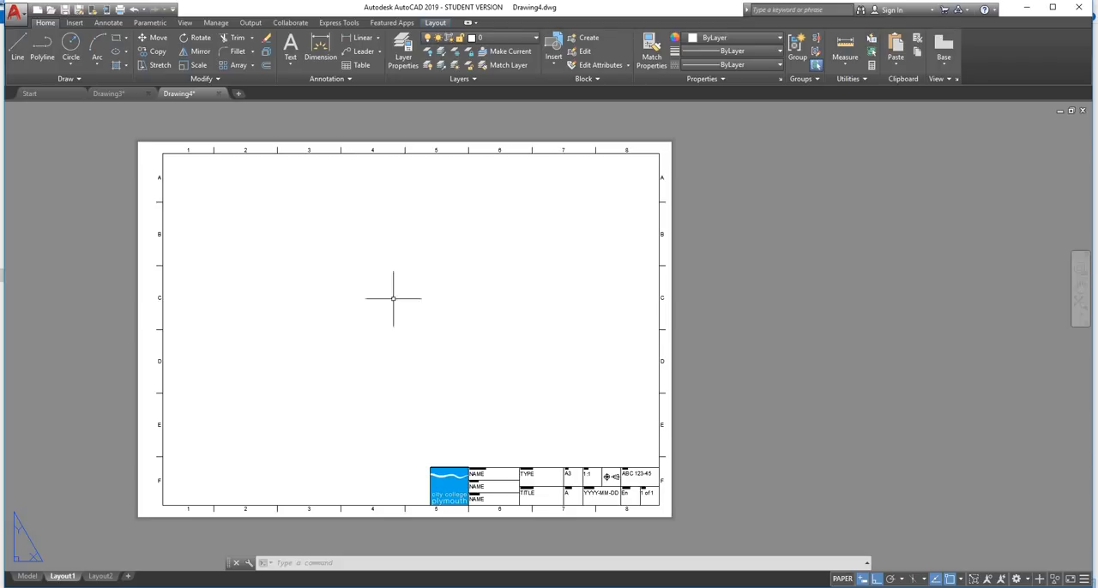
pyautogui.click(218, 94)
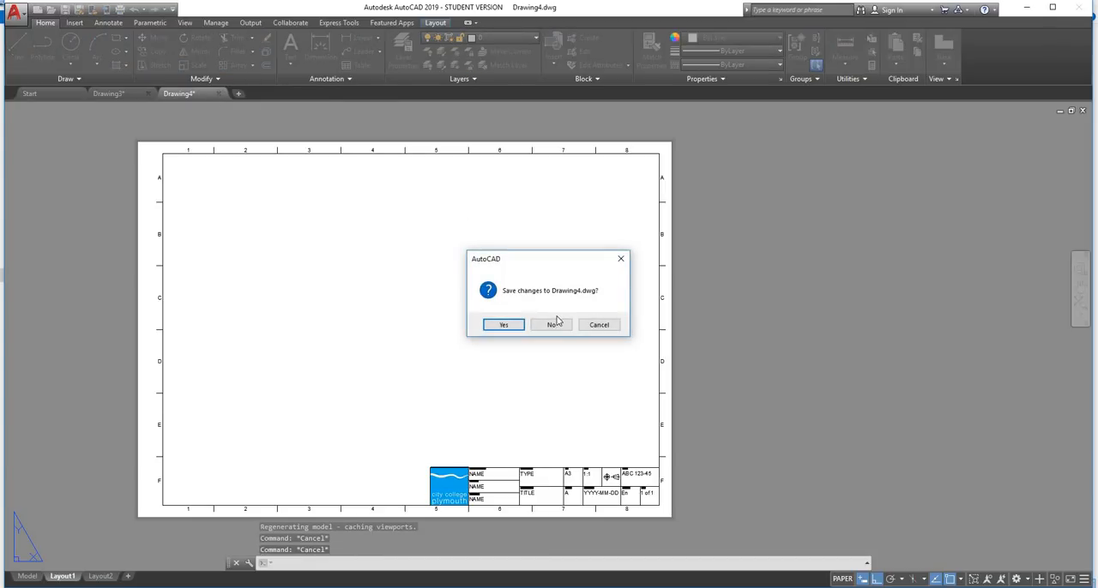
pyautogui.click(553, 325)
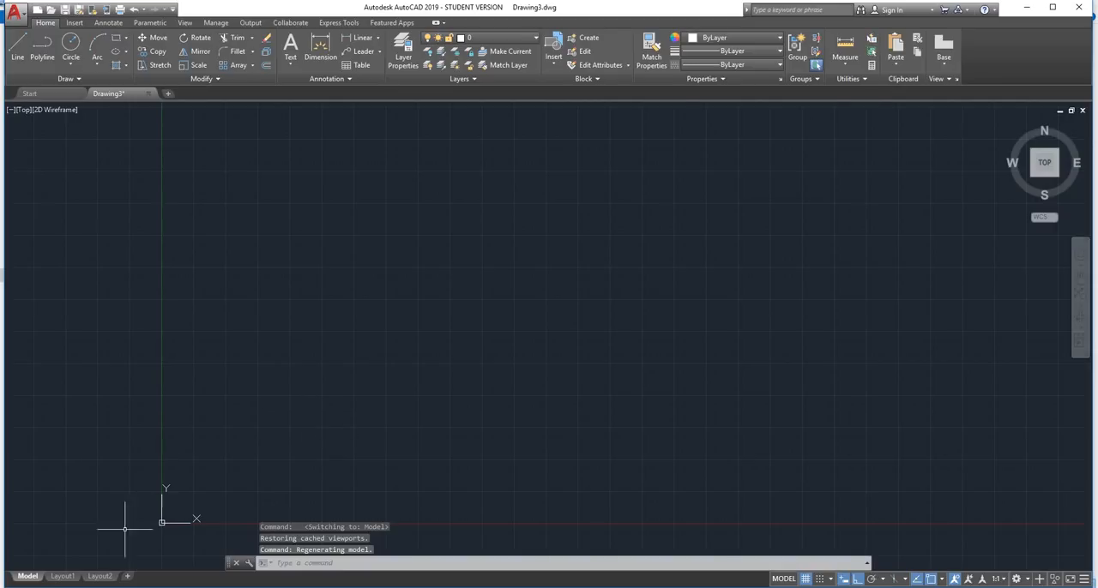
pyautogui.moveTo(120, 586)
pyautogui.click(208, 546)
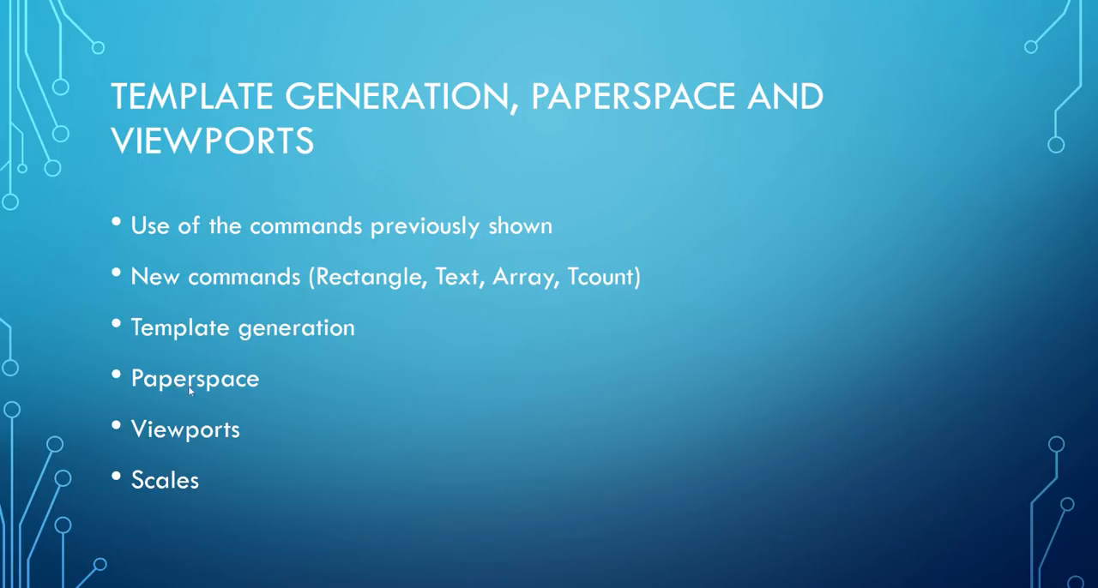
pyautogui.click(188, 415)
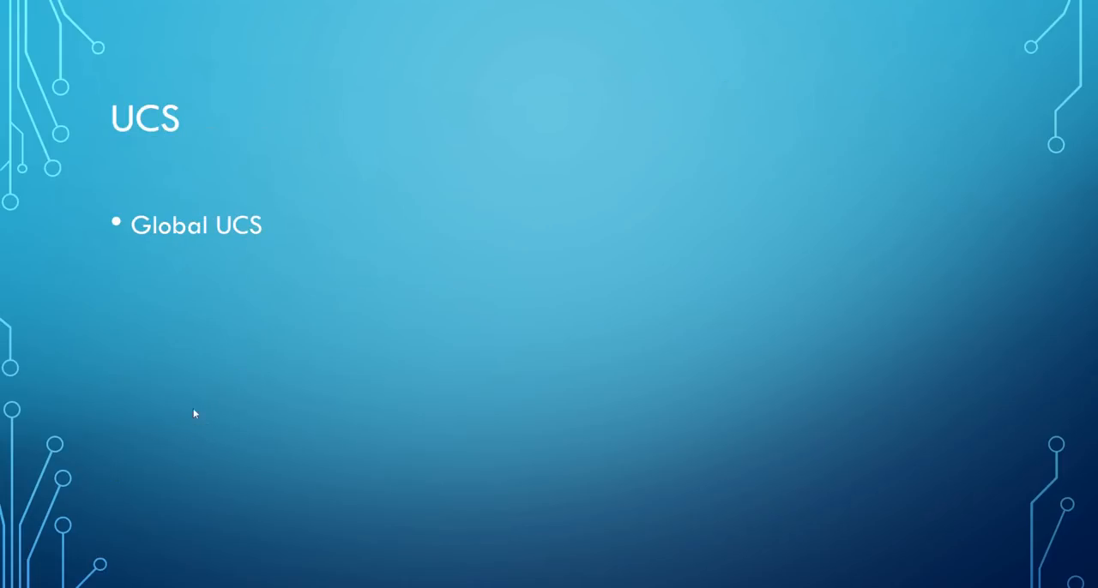